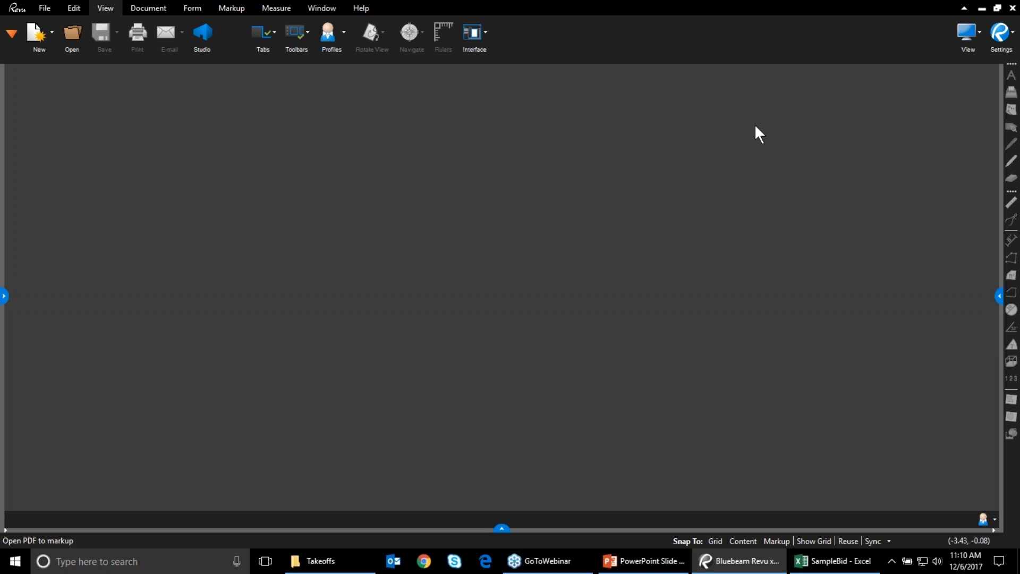
# Show the measurement, documents and markups panels, then open A1.1.1_Blank Material Takeoff.pdf from Recents
pyautogui.click(998, 295)
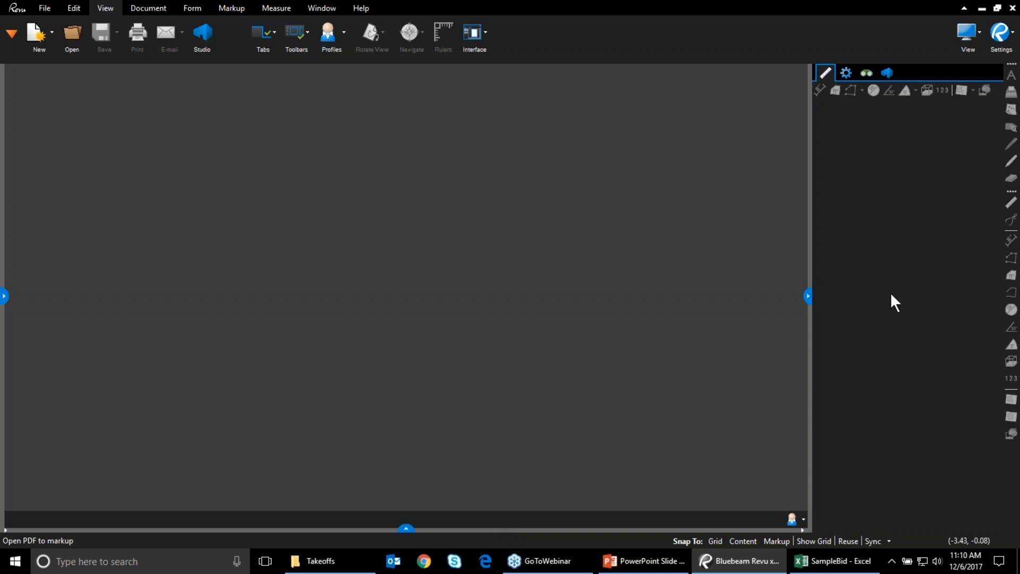
pyautogui.click(3, 295)
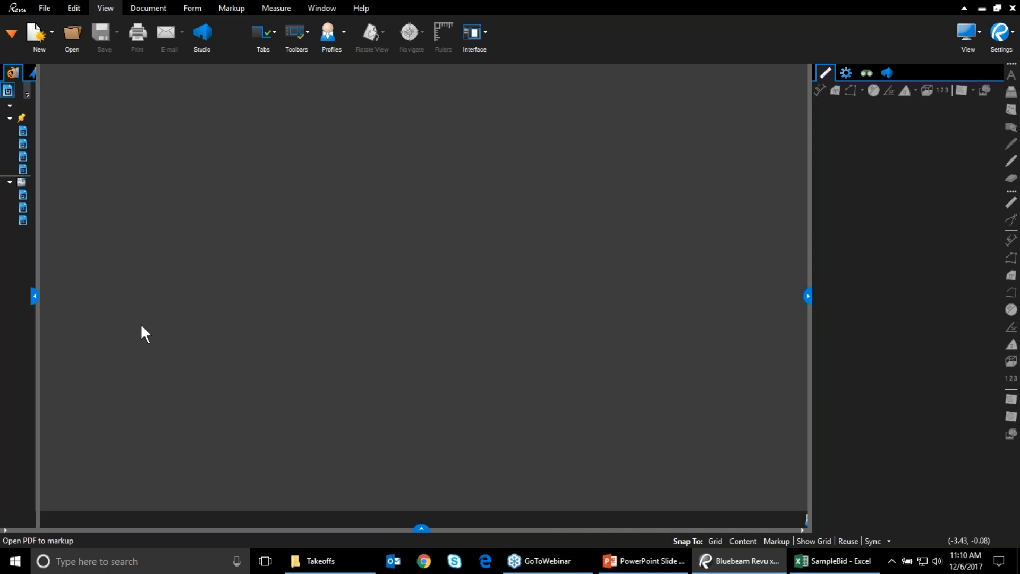
pyautogui.click(528, 528)
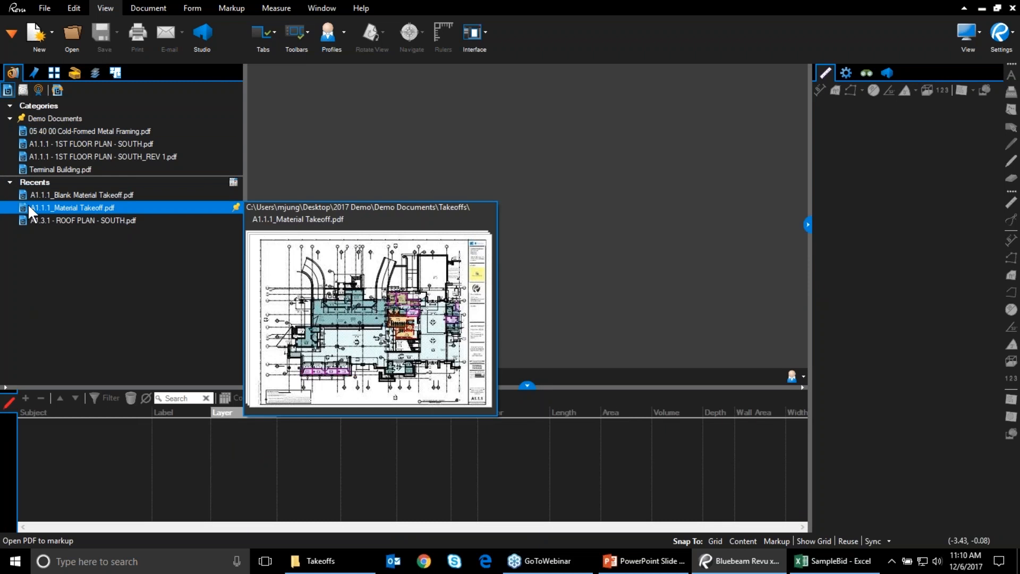
pyautogui.click(46, 196)
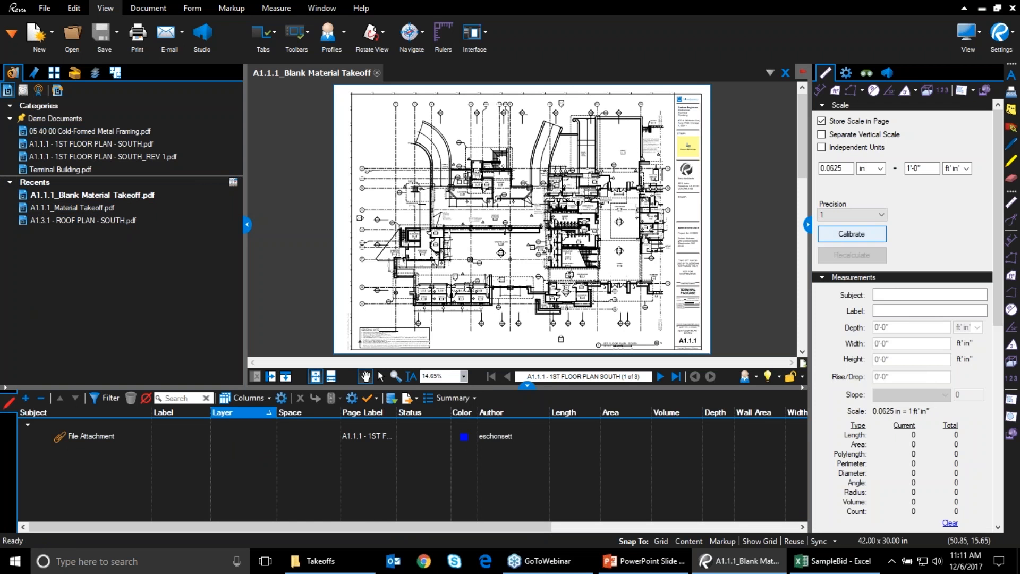
# Collapse the Properties, Markups list and Documents panels and show the Measure tools
pyautogui.click(807, 224)
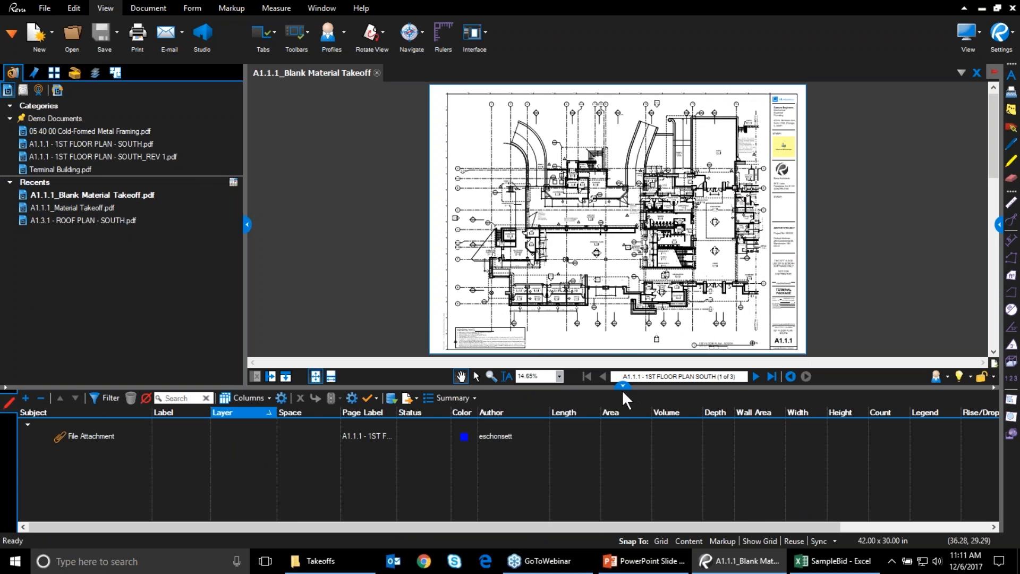
pyautogui.click(623, 387)
pyautogui.click(247, 299)
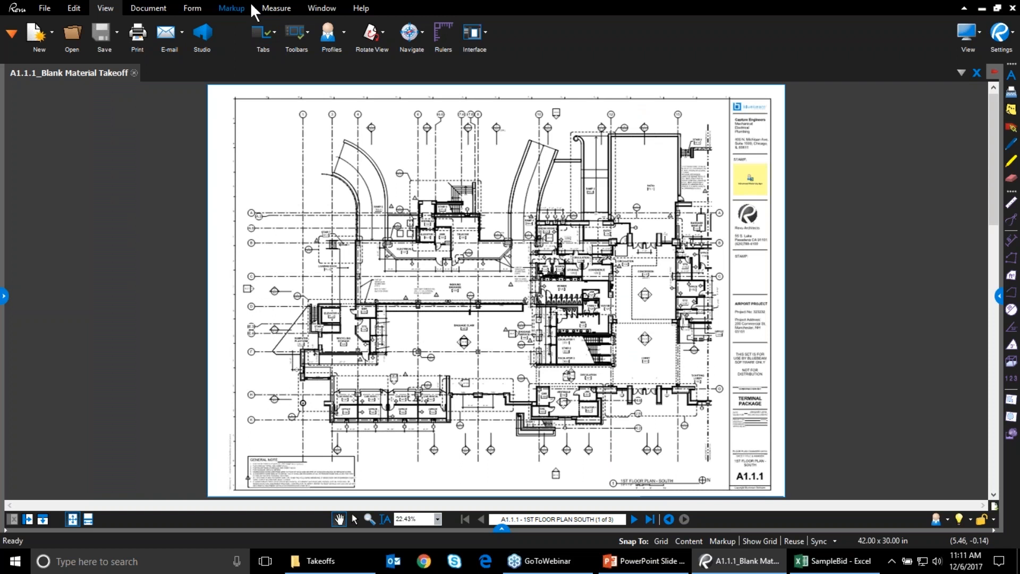
pyautogui.click(276, 11)
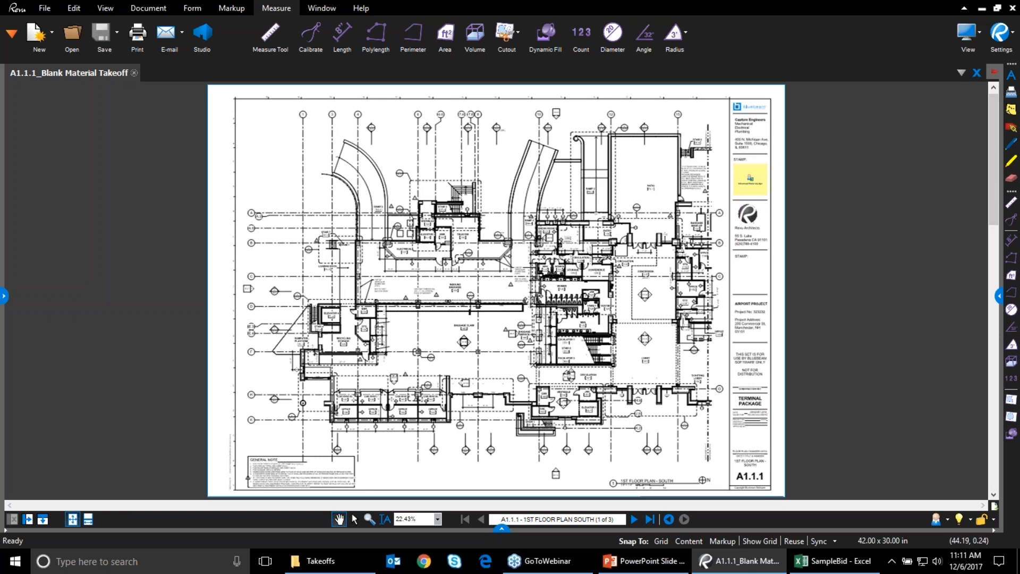
# Restore the Revu window and maximize it again
pyautogui.rightClick(711, 32)
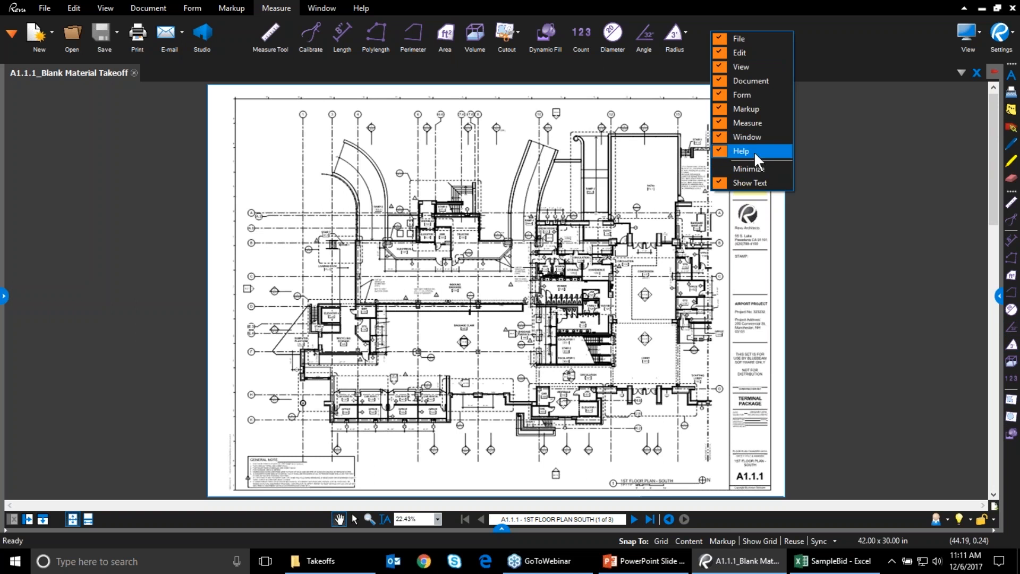
pyautogui.rightClick(694, 10)
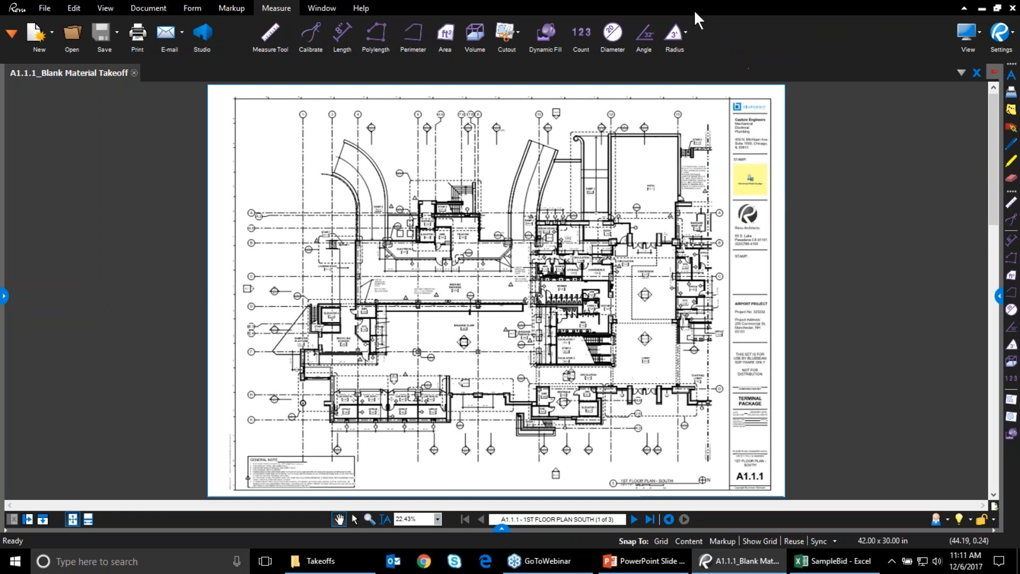
pyautogui.moveTo(912, 48); pyautogui.dragTo(900, 26)
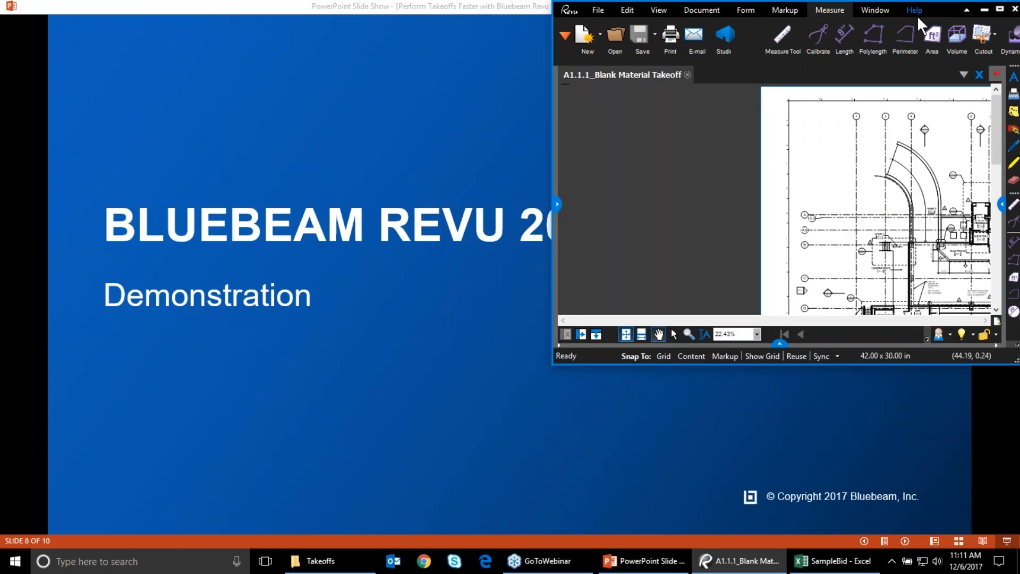
pyautogui.click(1000, 10)
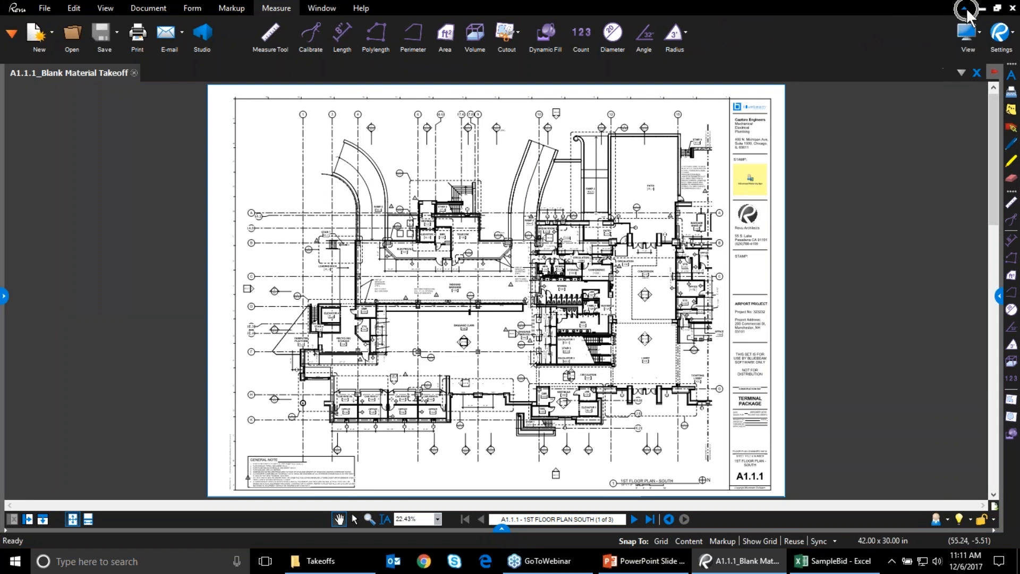
pyautogui.click(965, 7)
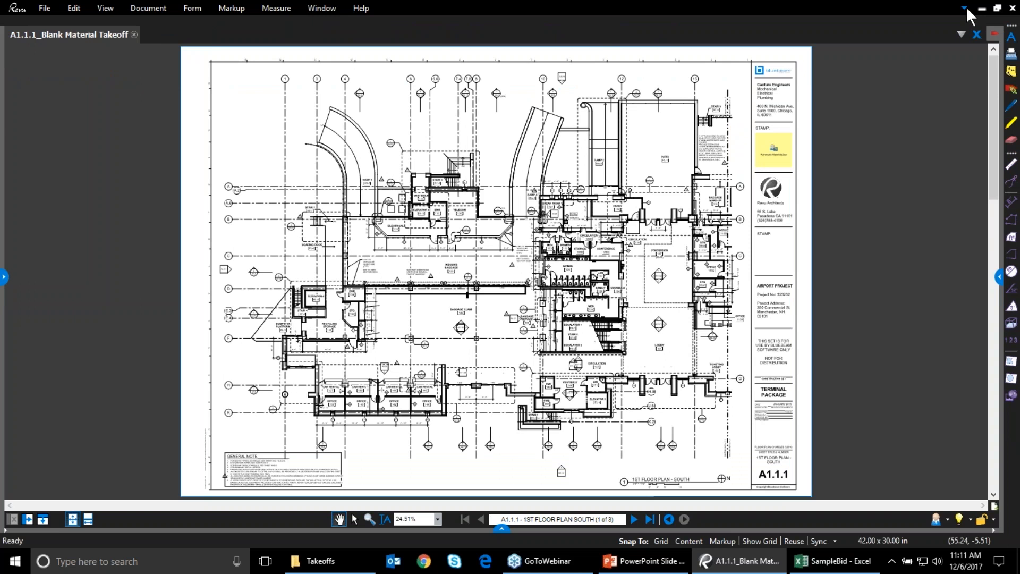
pyautogui.click(965, 8)
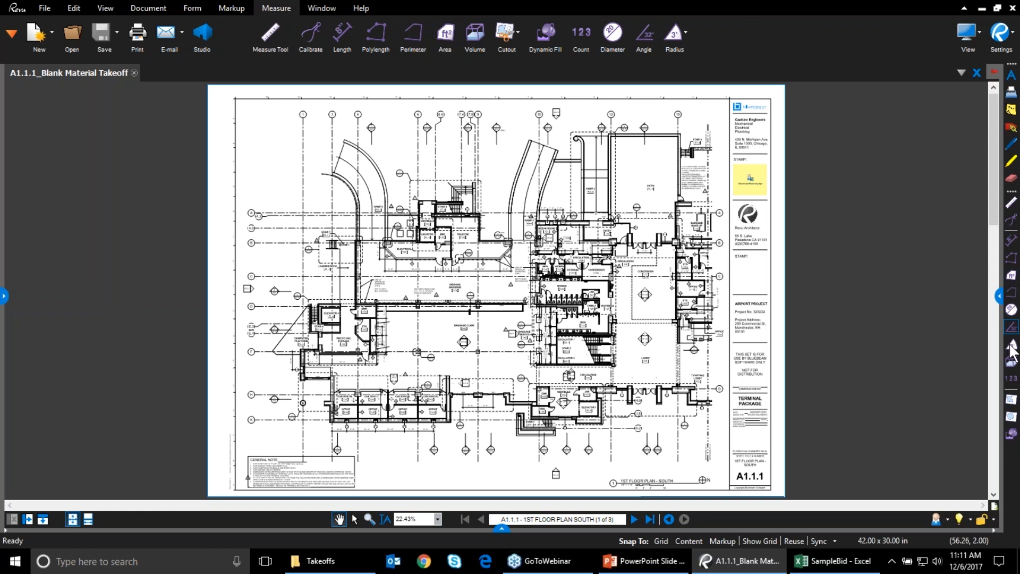
pyautogui.rightClick(1009, 458)
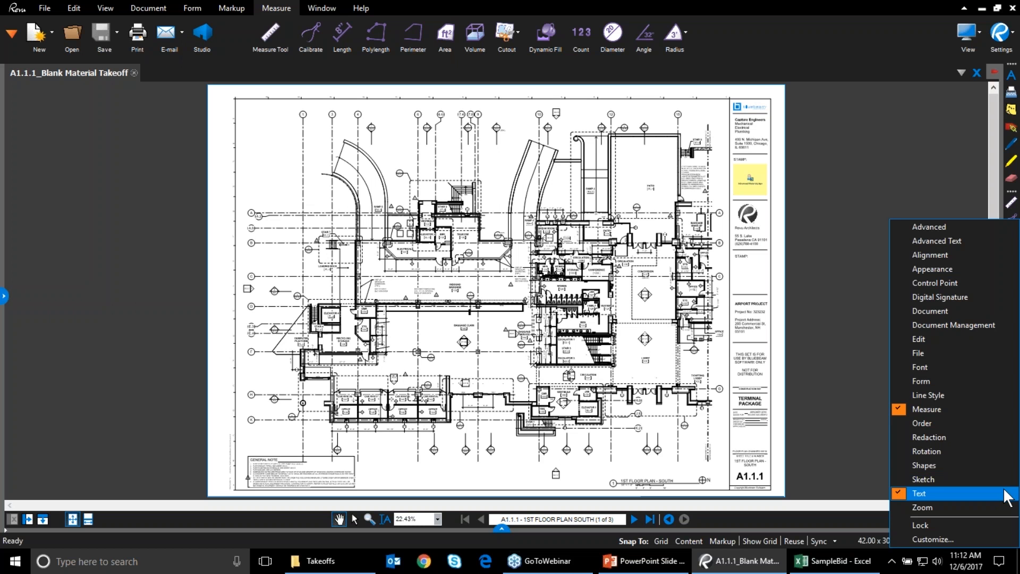
pyautogui.click(981, 474)
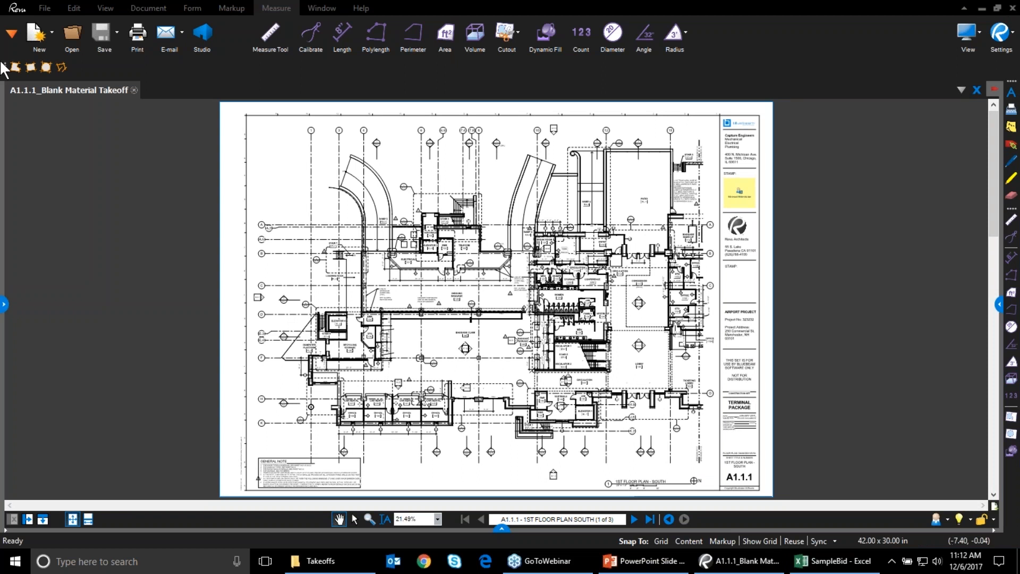
pyautogui.rightClick(97, 65)
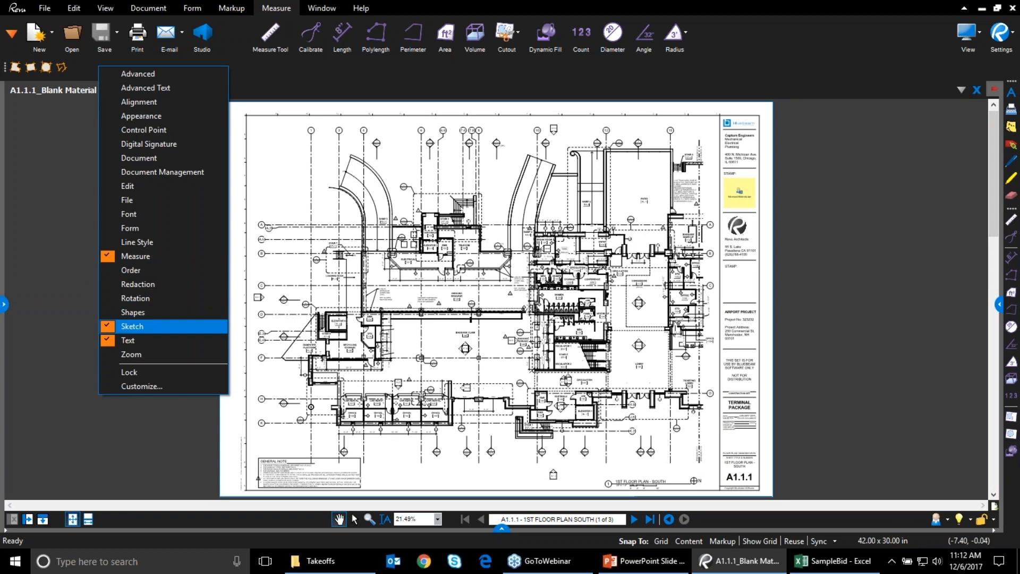
pyautogui.click(3, 67)
pyautogui.moveTo(5, 68); pyautogui.dragTo(52, 70)
pyautogui.rightClick(85, 62)
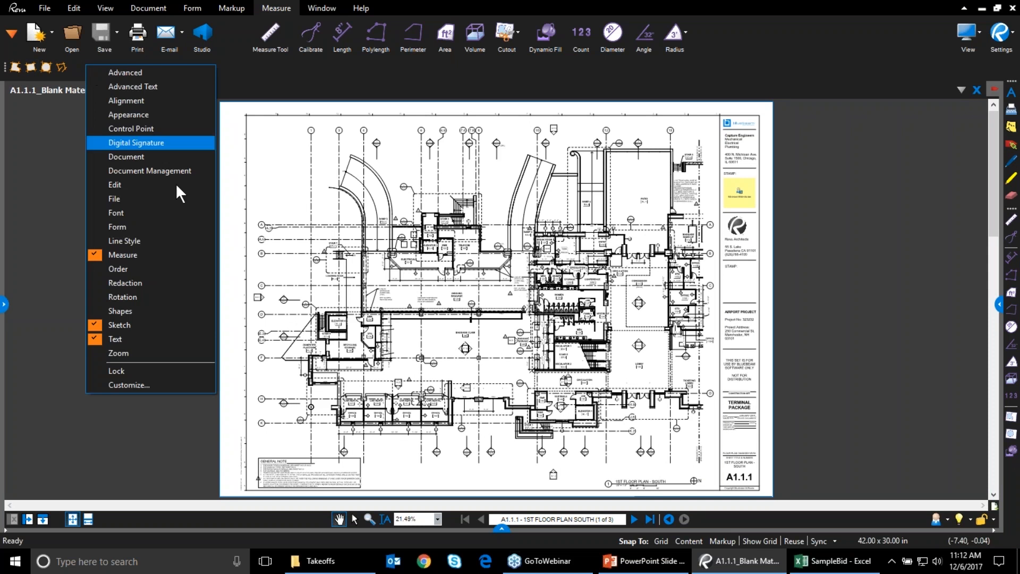
pyautogui.click(166, 325)
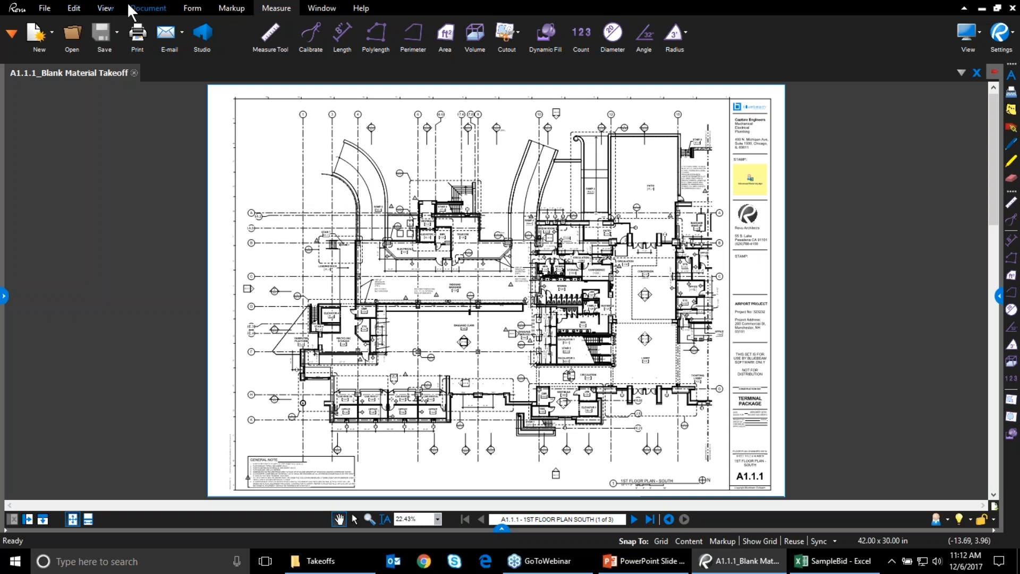
# Add the Cloud shape from the Markup tab's Shapes list to the Measure toolbar
pyautogui.click(72, 9)
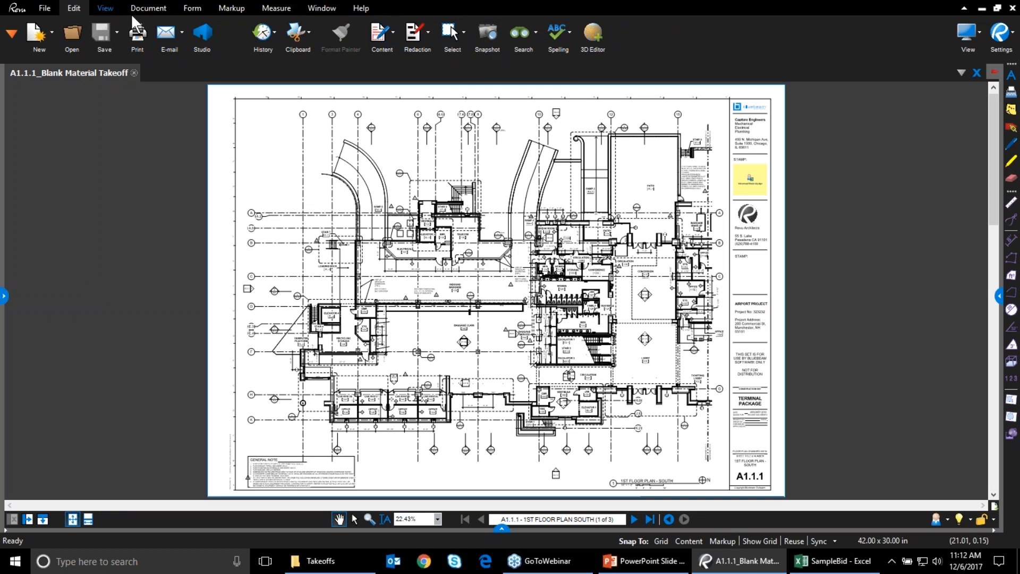
pyautogui.click(154, 8)
pyautogui.click(224, 12)
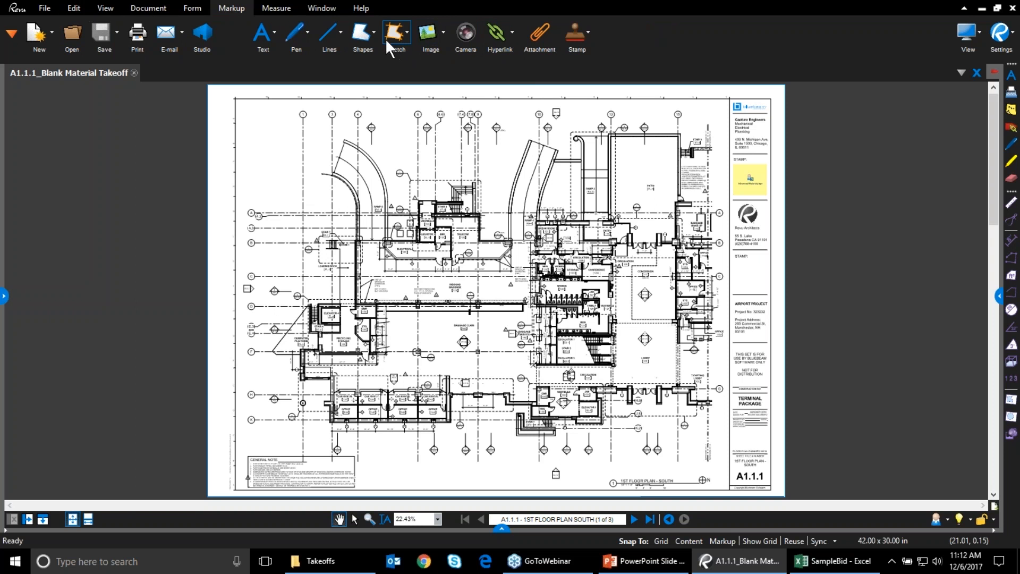
pyautogui.click(367, 34)
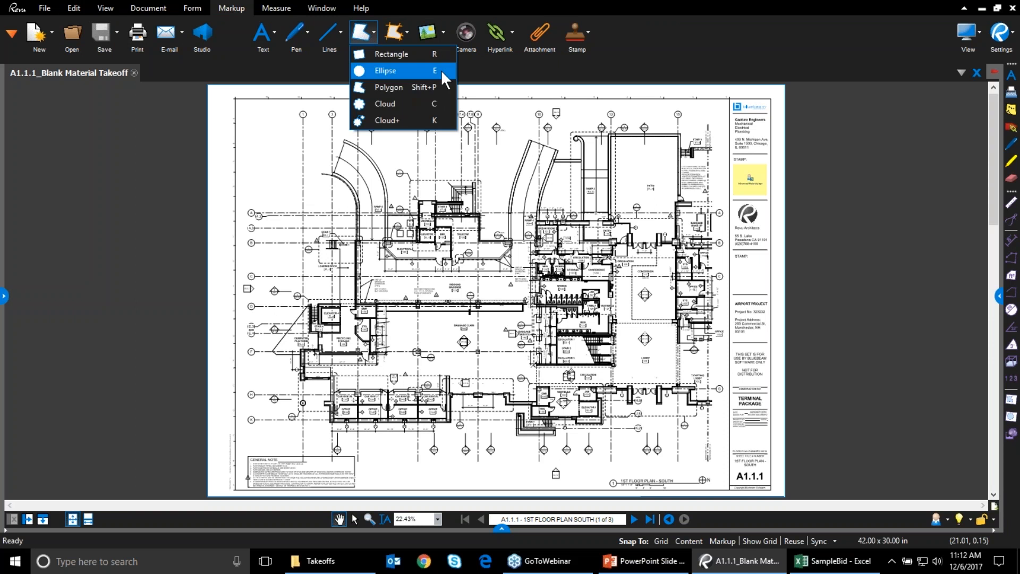
pyautogui.rightClick(451, 103)
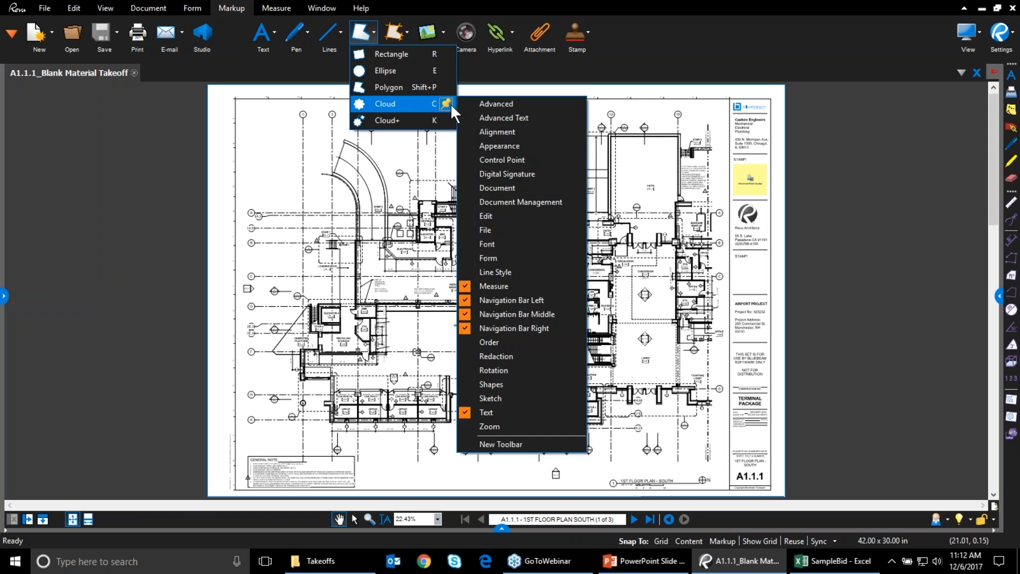
pyautogui.click(525, 288)
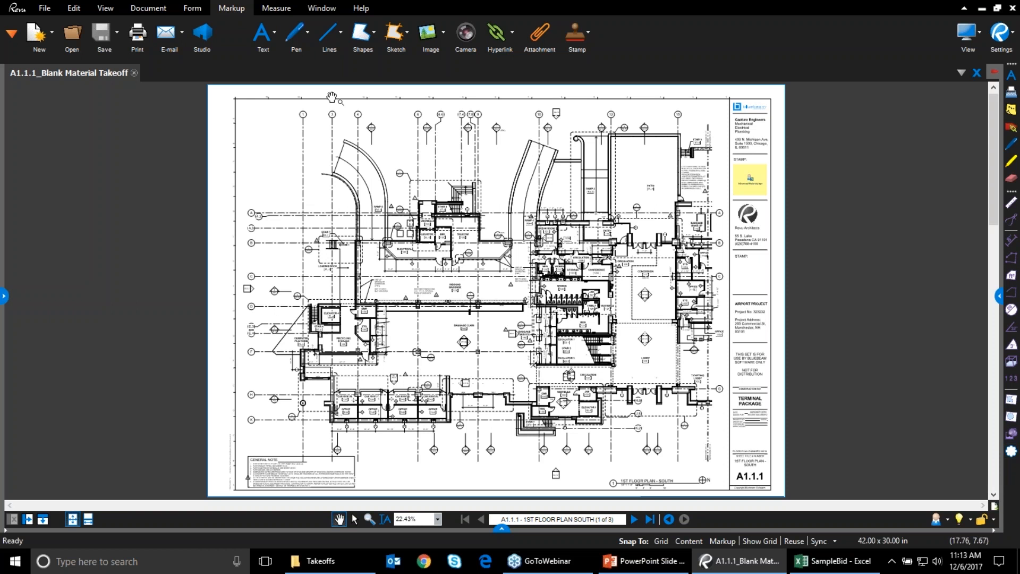
# Load the Design Review profile, switch back to Takeoff, and open Manage Profiles
pyautogui.click(104, 8)
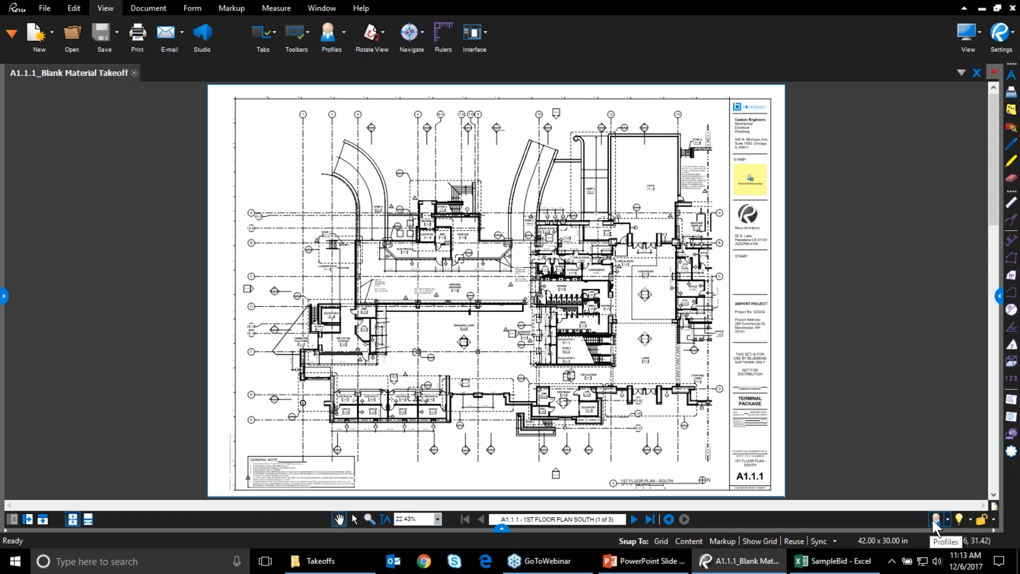
pyautogui.click(343, 31)
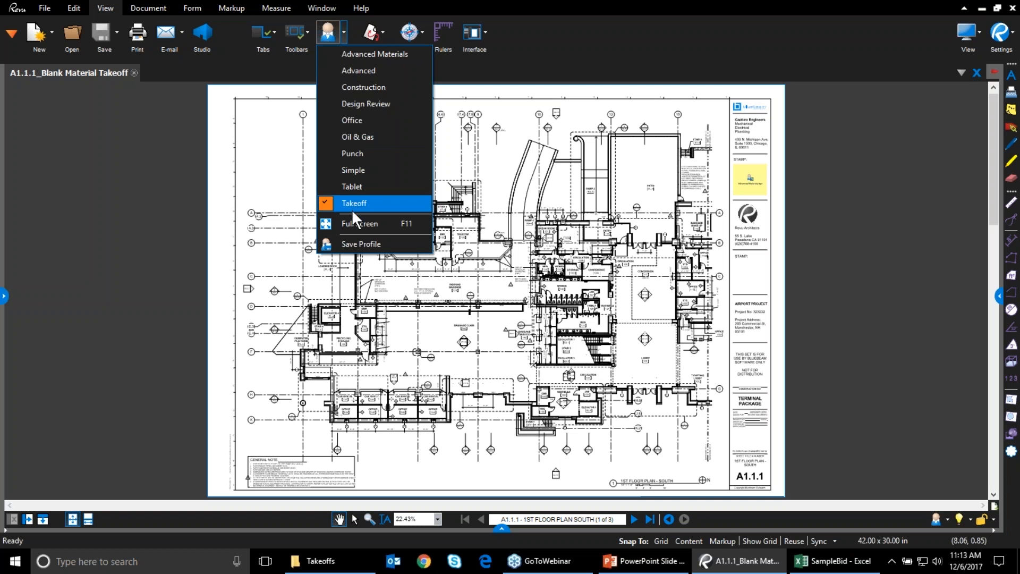
pyautogui.click(363, 104)
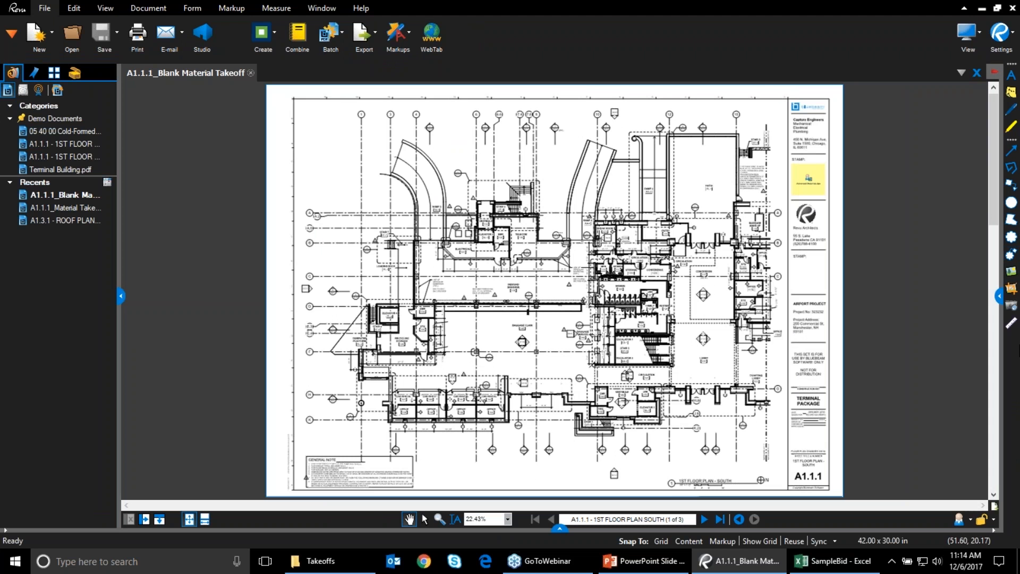
pyautogui.click(970, 520)
pyautogui.click(888, 500)
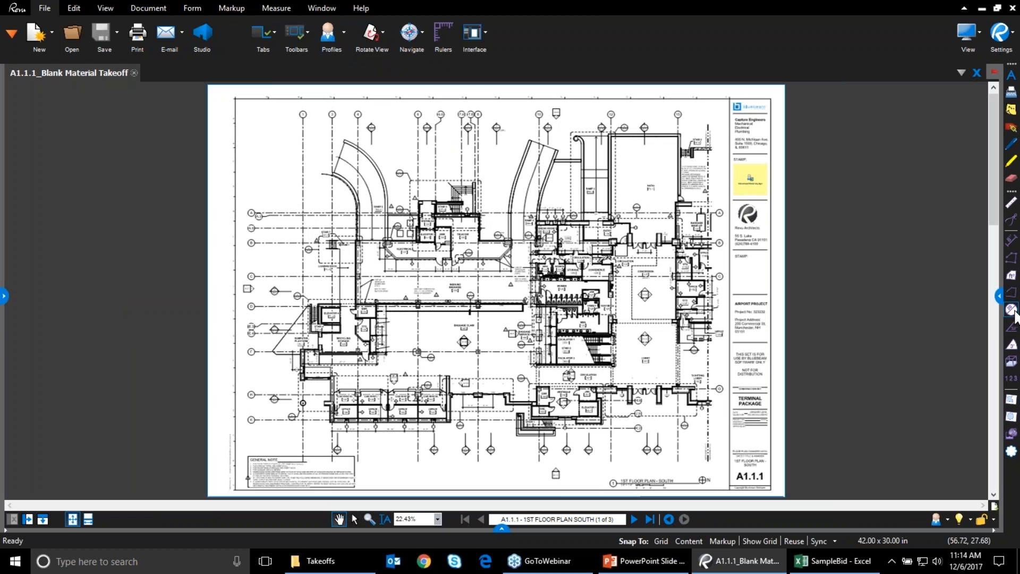
pyautogui.click(328, 34)
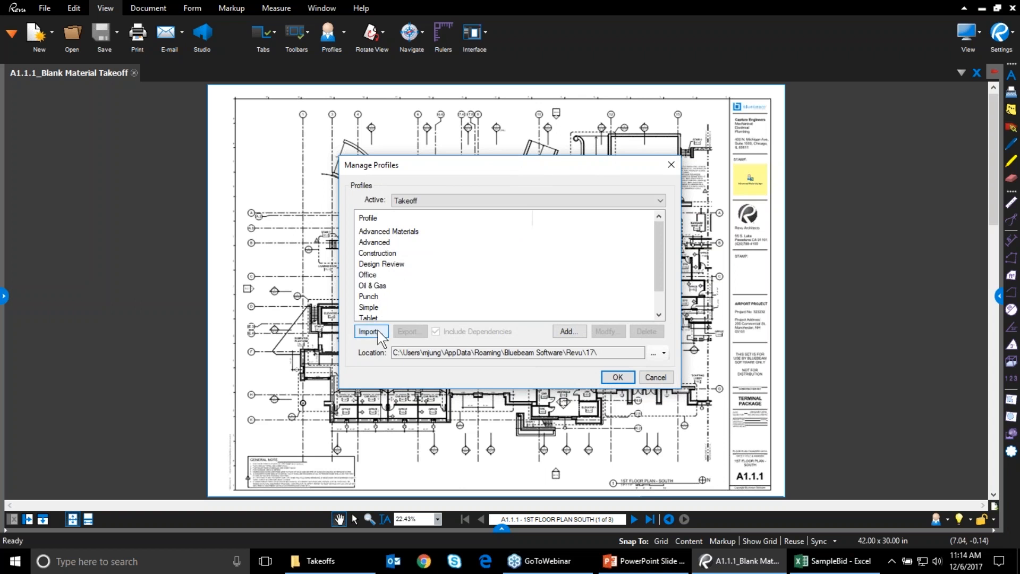
pyautogui.scroll(-1, 378, 311)
pyautogui.click(379, 308)
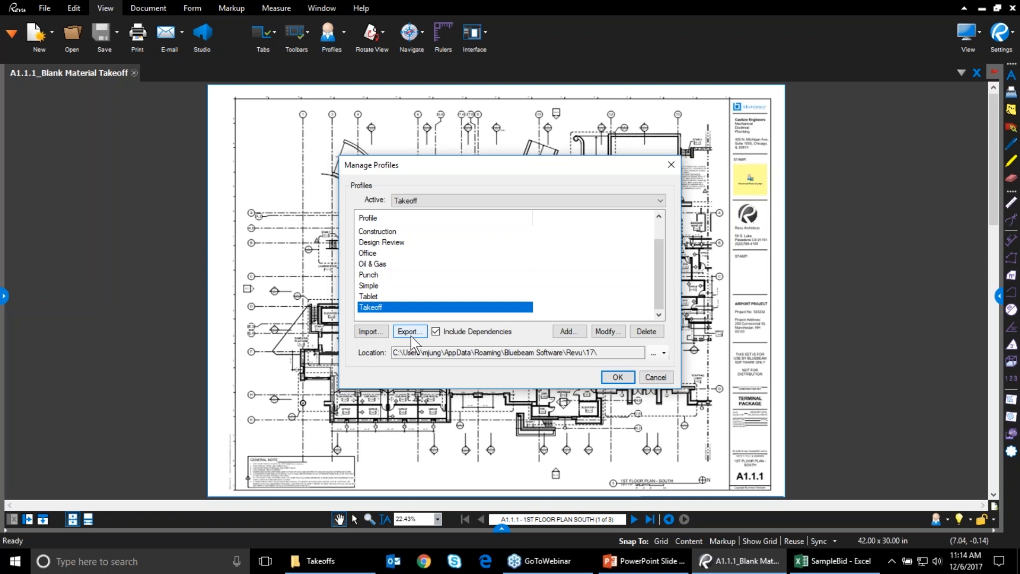
pyautogui.click(672, 165)
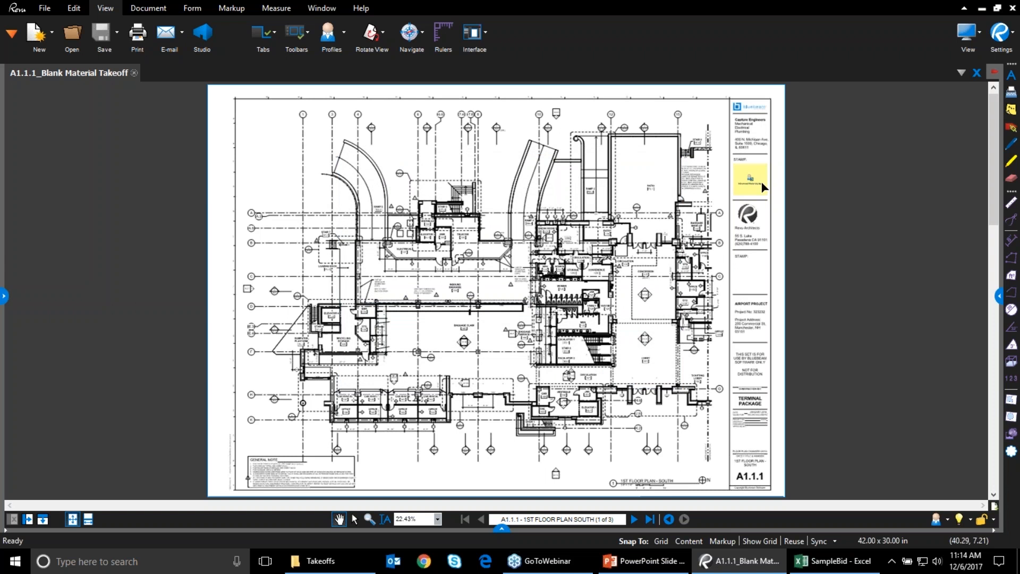
# Attach the MEP file from 2017 Demo > Custom Tools onto the yellow stamp area
pyautogui.scroll(8, 760, 180)
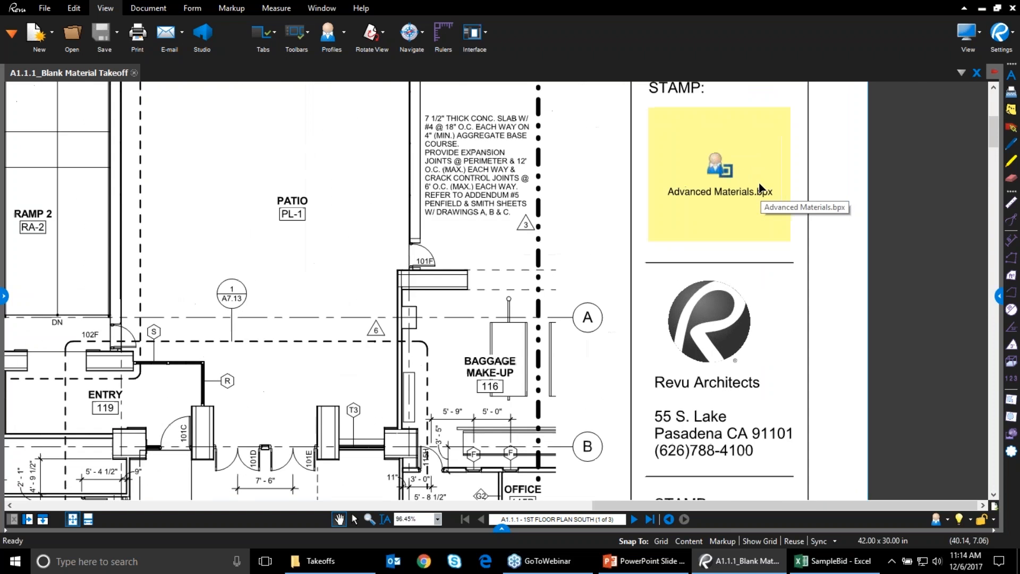
pyautogui.scroll(3, 760, 186)
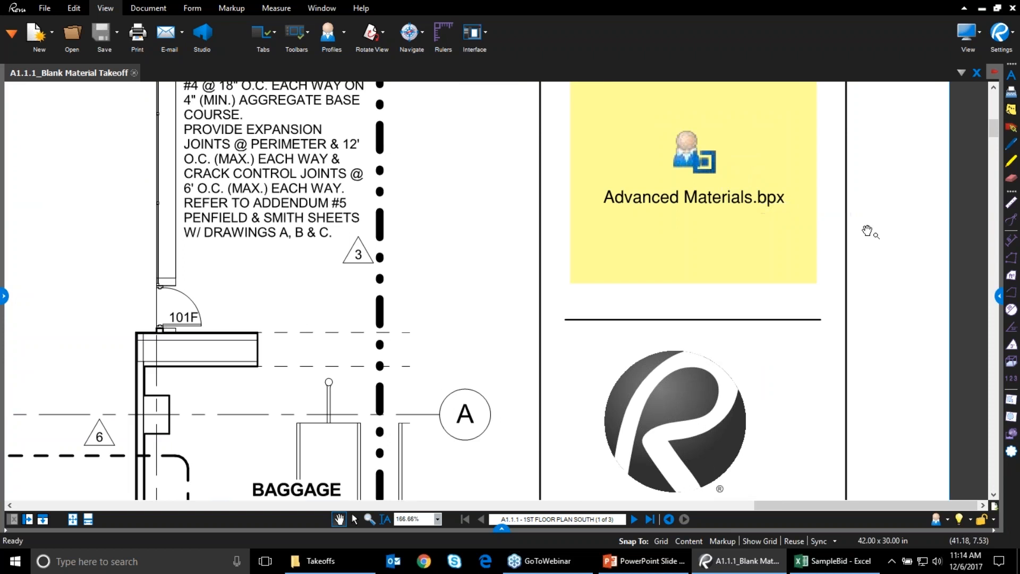
pyautogui.scroll(2, 864, 228)
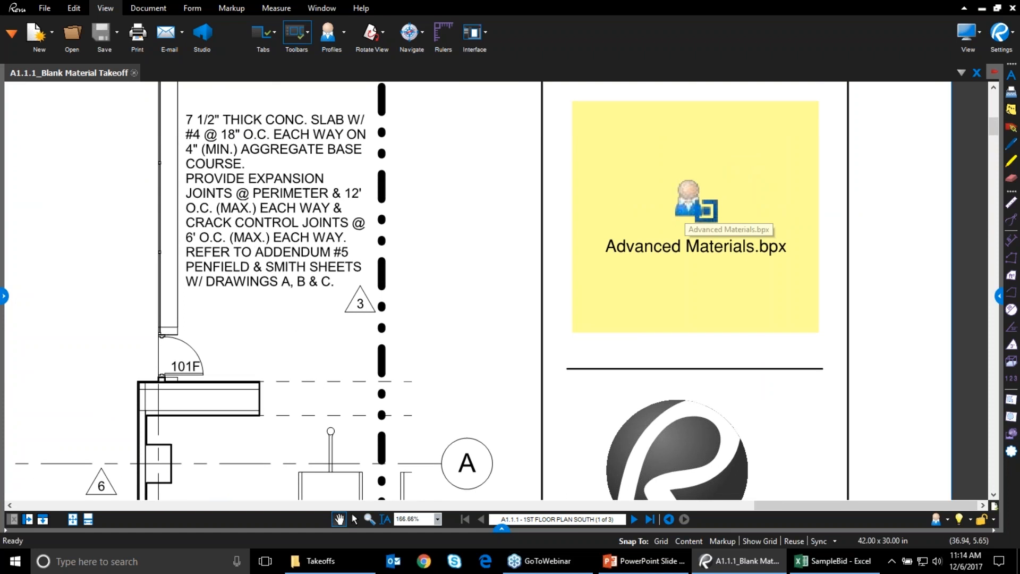
pyautogui.click(231, 9)
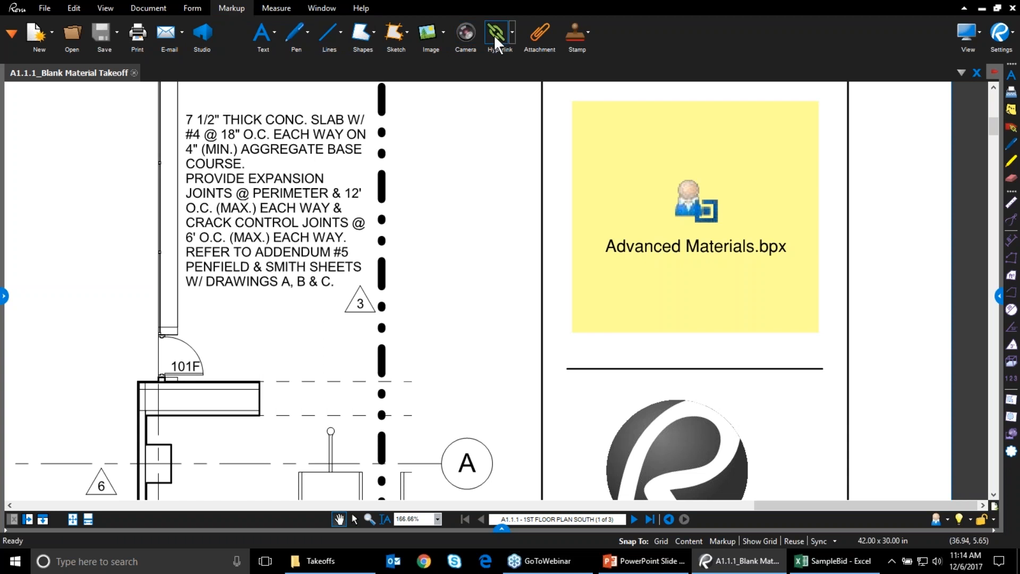
pyautogui.click(539, 31)
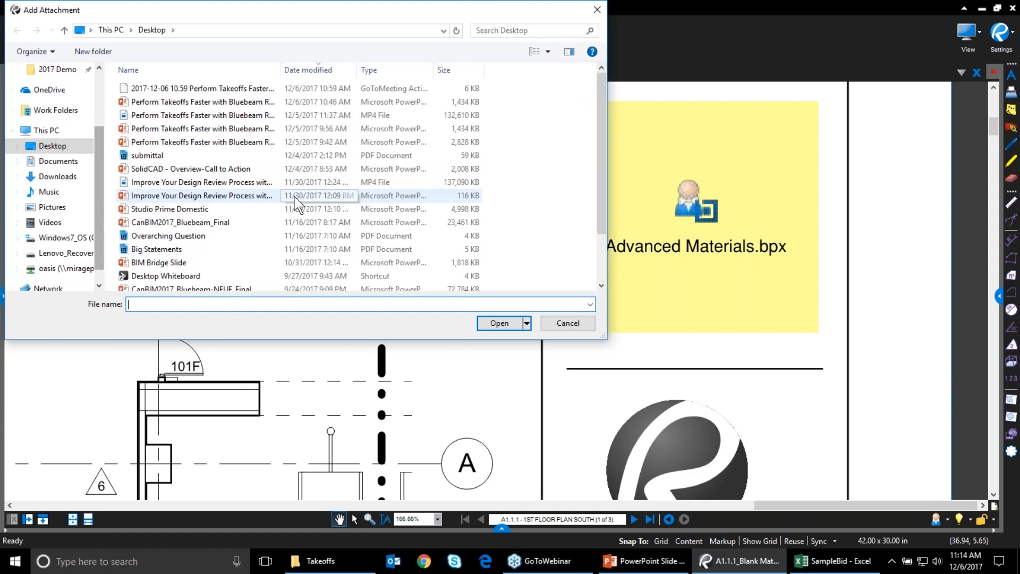
pyautogui.scroll(-2, 290, 205)
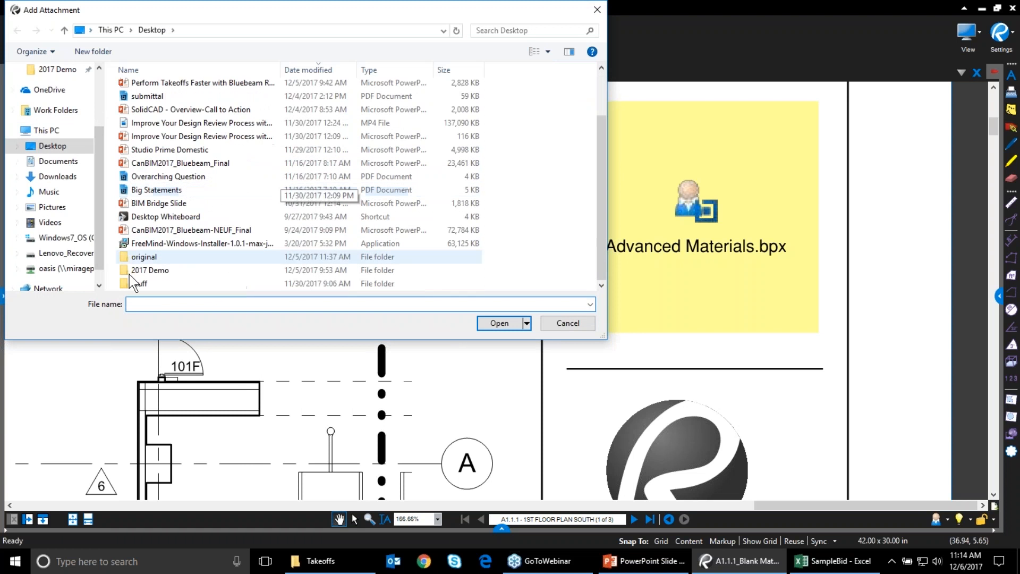
pyautogui.click(58, 71)
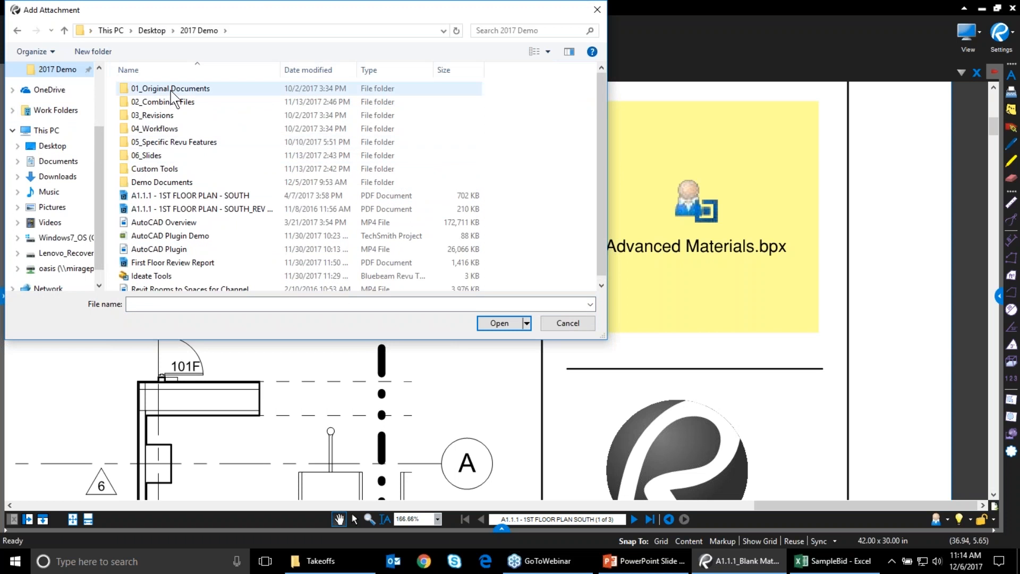
pyautogui.doubleClick(155, 168)
pyautogui.doubleClick(152, 142)
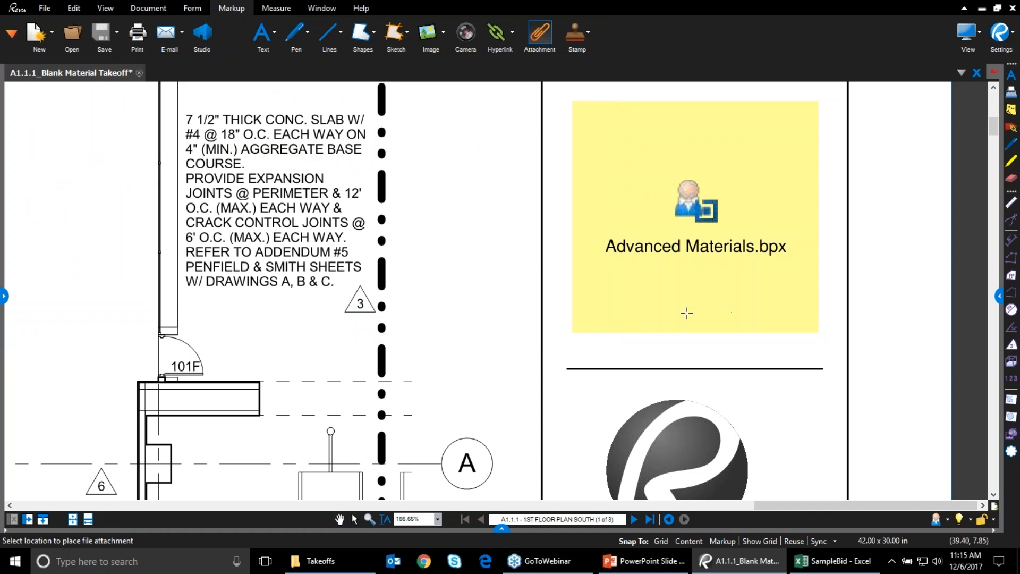
pyautogui.click(689, 307)
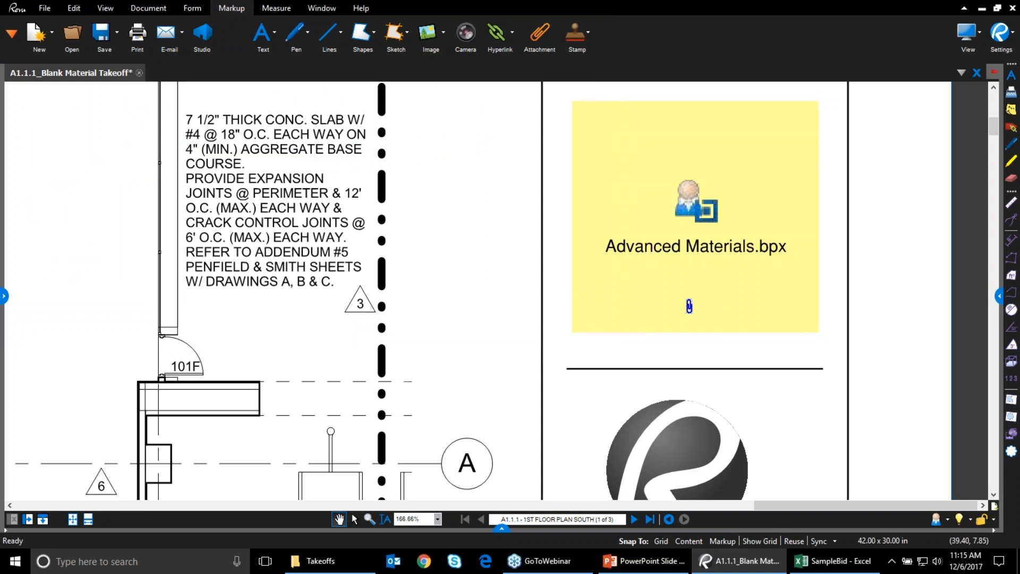
# Show MEP.bpx as a File Icon with its filename, placed below Advanced Materials.bpx
pyautogui.click(999, 296)
pyautogui.moveTo(859, 319); pyautogui.dragTo(824, 313)
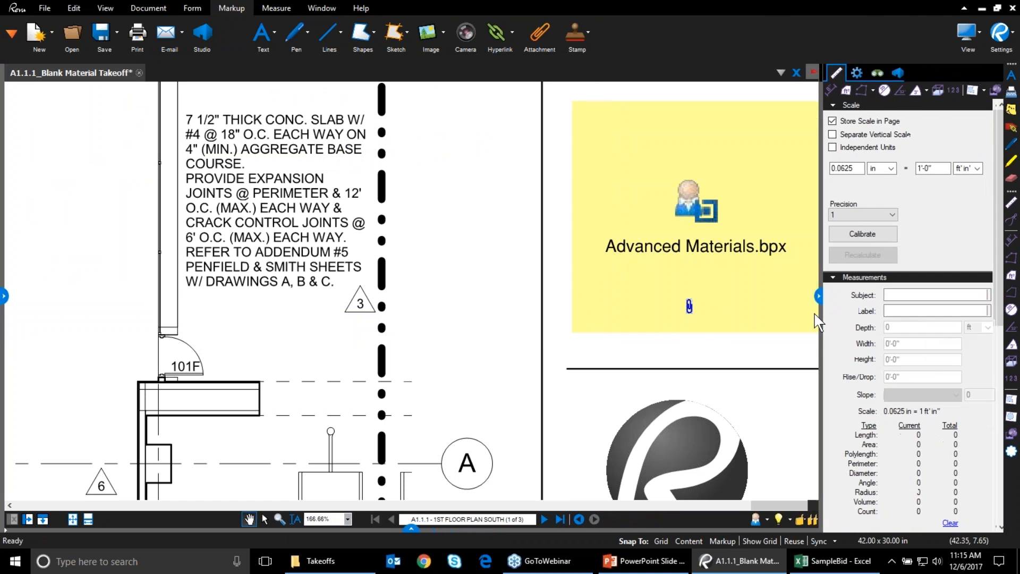
pyautogui.click(851, 70)
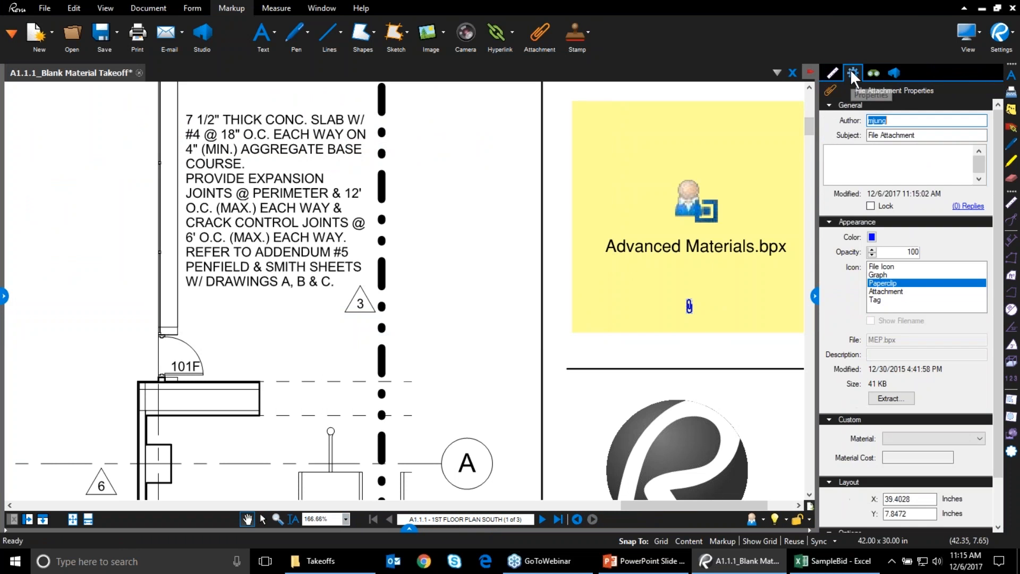
pyautogui.click(878, 266)
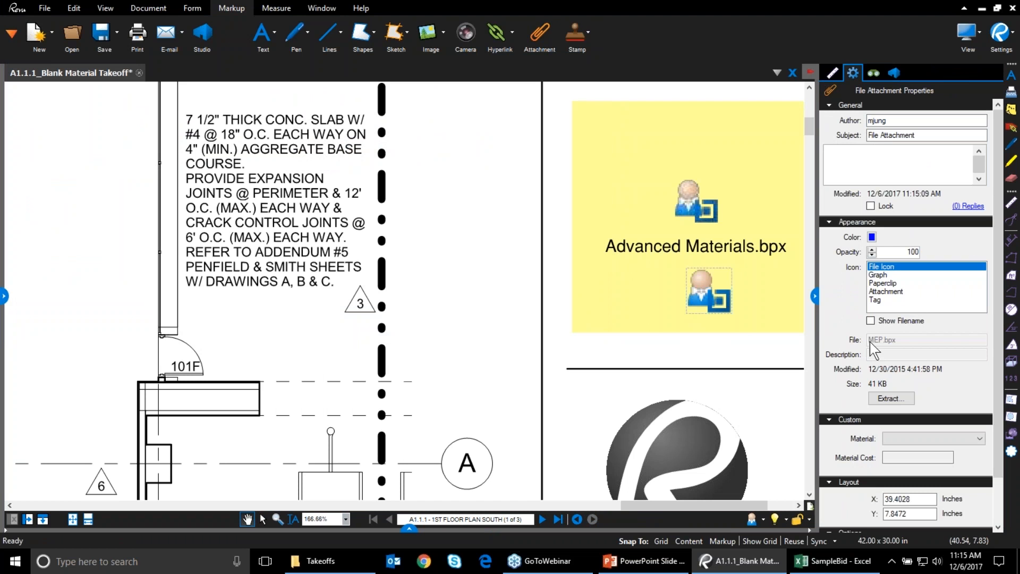
pyautogui.click(870, 320)
pyautogui.moveTo(714, 269); pyautogui.dragTo(653, 313)
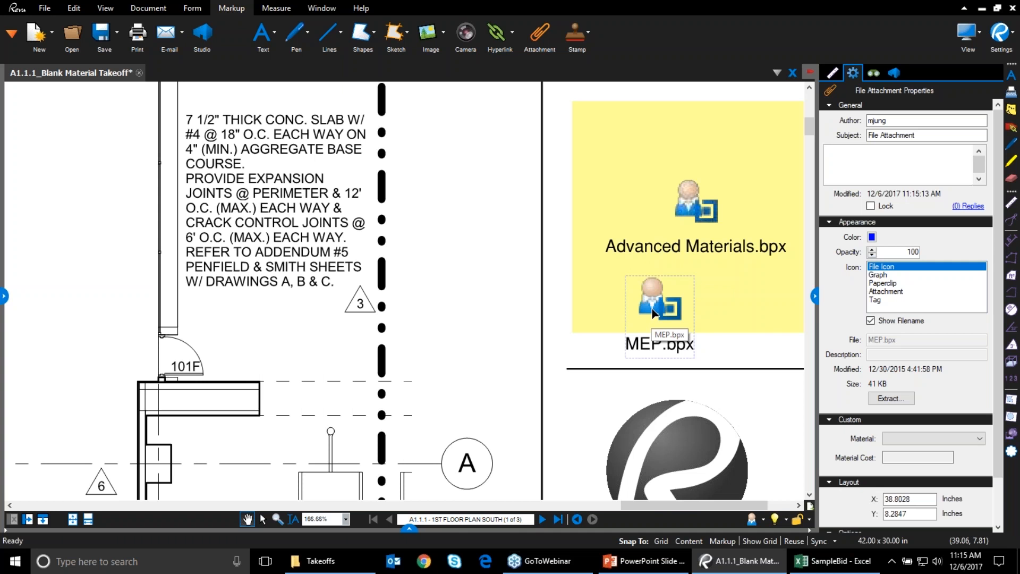
pyautogui.click(815, 297)
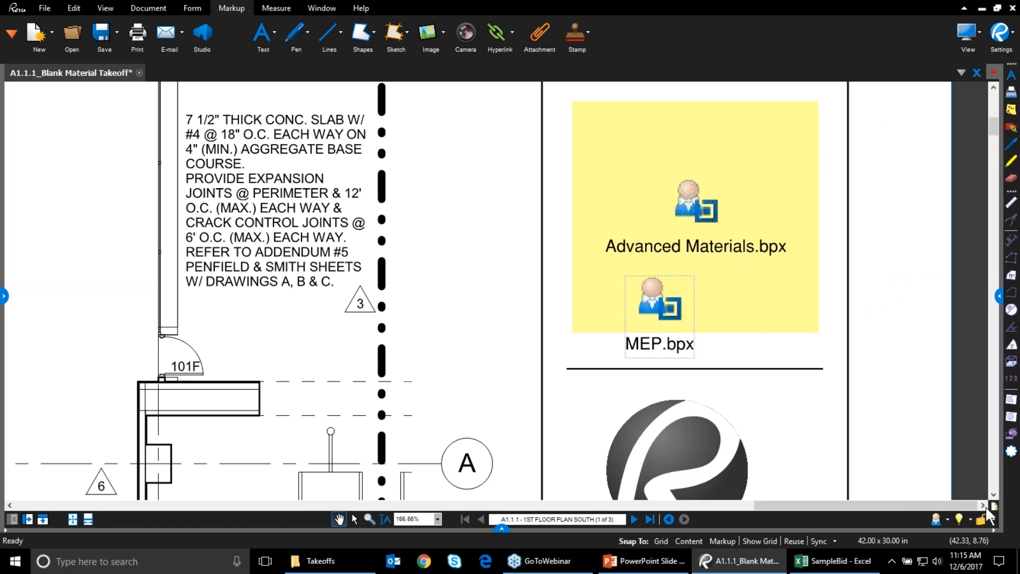
# Switch to the Advanced Materials profile, hide the properties and markups panels, and widen the Tool Chest
pyautogui.click(948, 520)
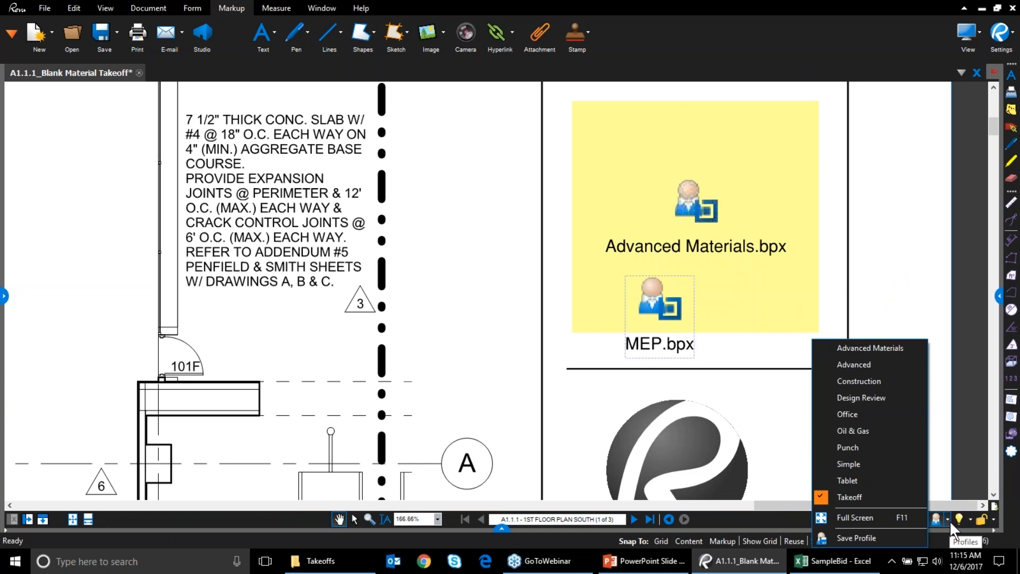
pyautogui.click(886, 348)
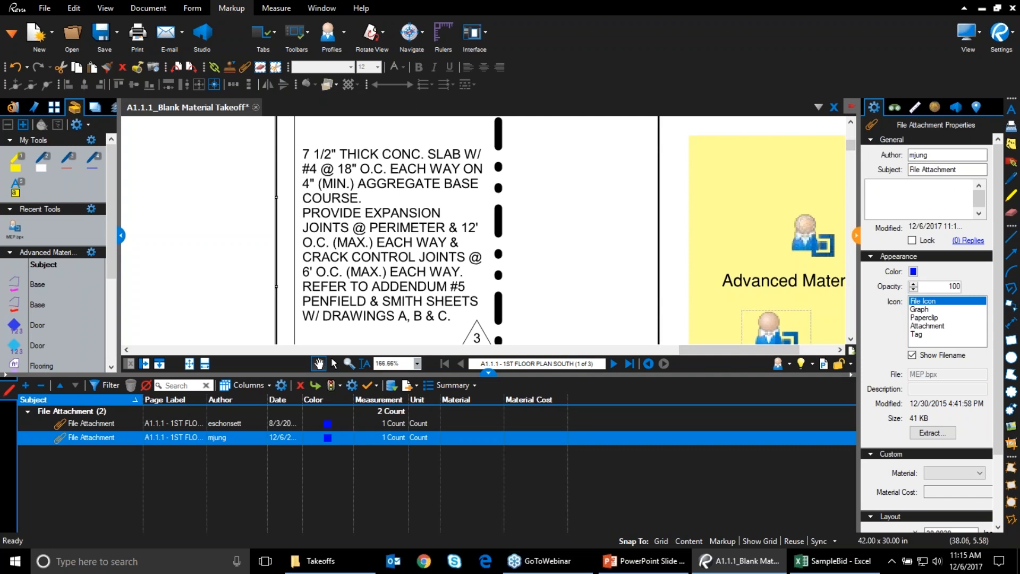
pyautogui.click(856, 236)
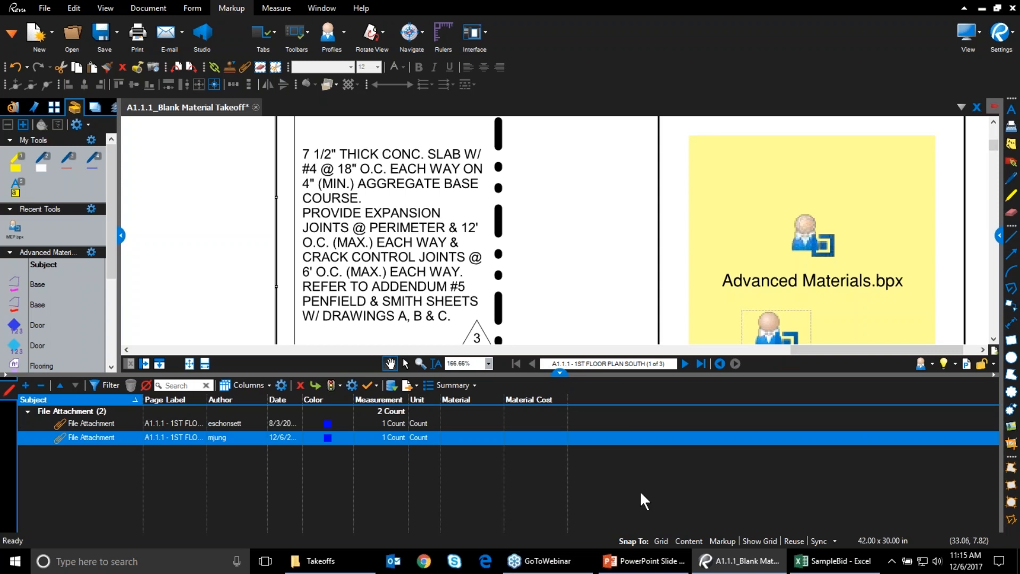
pyautogui.click(561, 372)
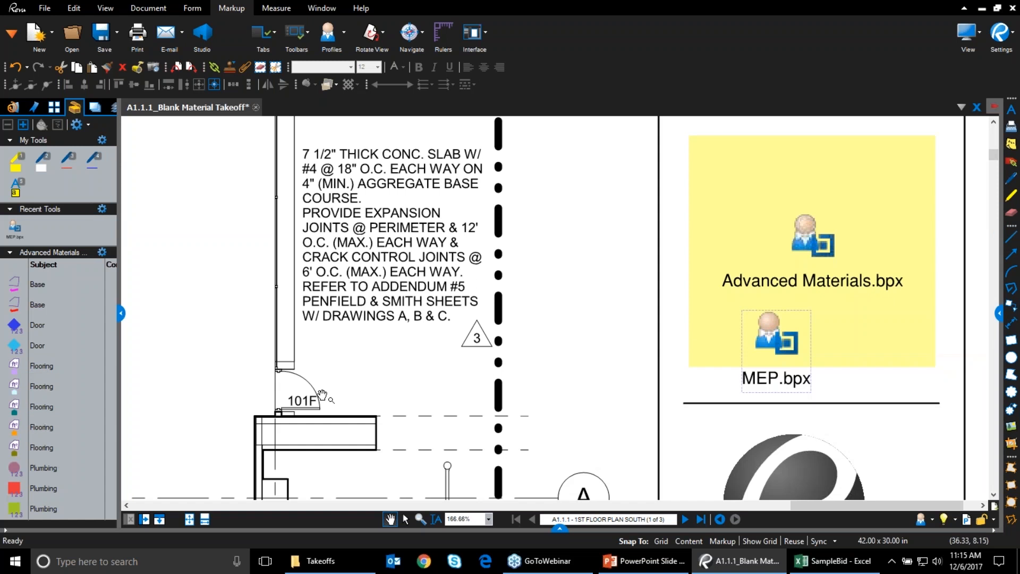
pyautogui.moveTo(120, 314); pyautogui.dragTo(255, 314)
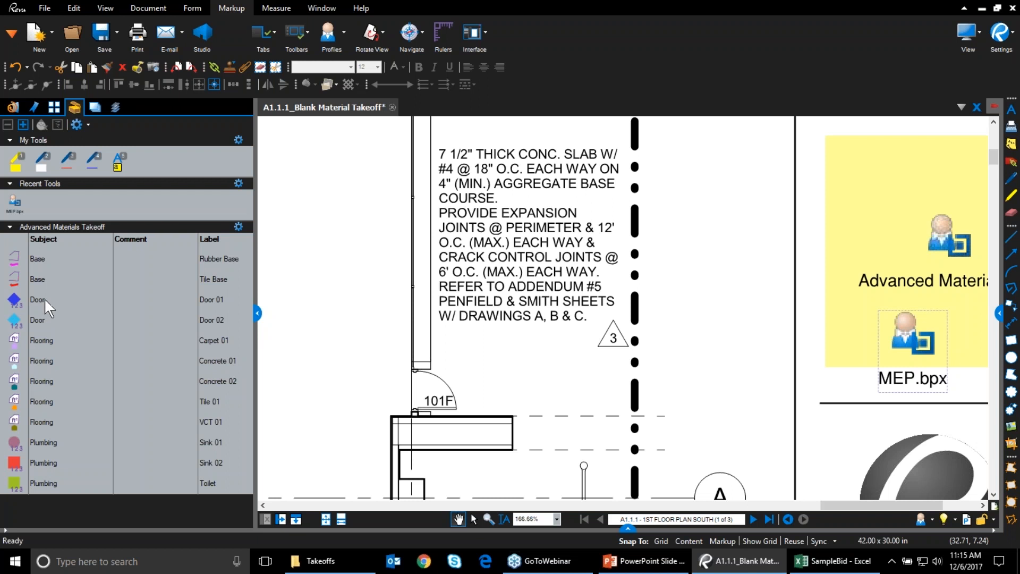
# Close the Tool Chest and zoom in on the 23'-10 1/2" dimension above Inbound Baggage 129
pyautogui.click(257, 313)
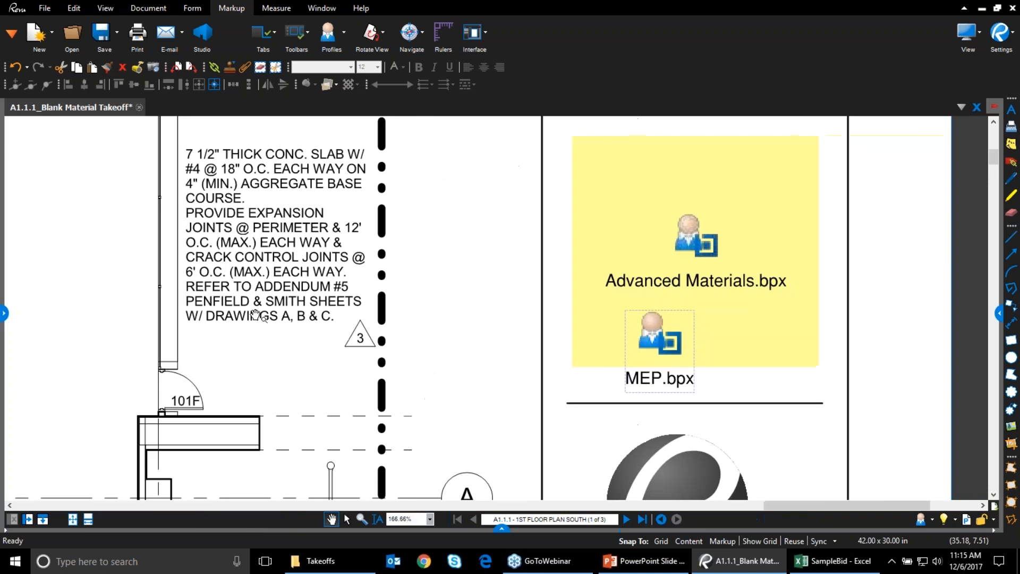
pyautogui.scroll(-5, 495, 317)
pyautogui.moveTo(495, 317); pyautogui.dragTo(675, 275)
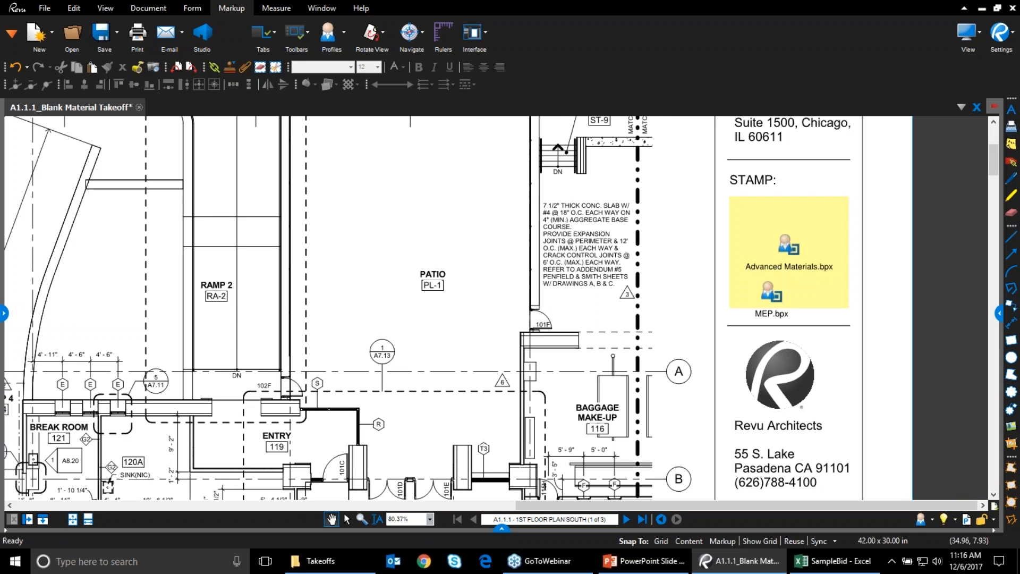
pyautogui.moveTo(520, 324)
pyautogui.mouseDown()
pyautogui.moveTo(729, 270)
pyautogui.moveTo(792, 112)
pyautogui.mouseUp()
pyautogui.moveTo(112, 410)
pyautogui.mouseDown()
pyautogui.moveTo(193, 409)
pyautogui.moveTo(374, 374)
pyautogui.mouseUp()
pyautogui.scroll(1, 335, 383)
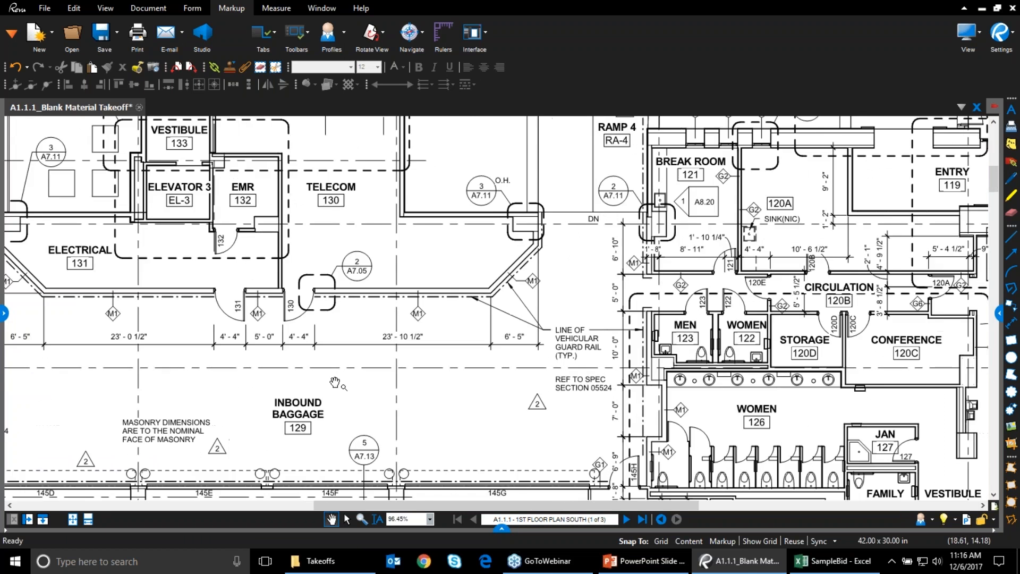
pyautogui.scroll(2, 335, 383)
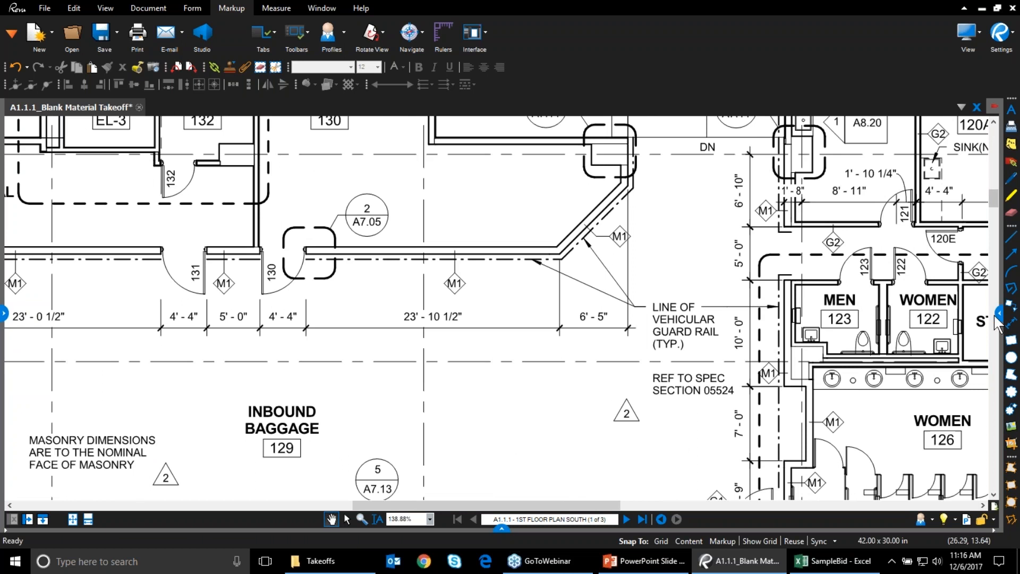
pyautogui.click(995, 317)
pyautogui.moveTo(492, 278)
pyautogui.mouseDown()
pyautogui.moveTo(518, 466)
pyautogui.moveTo(541, 540)
pyautogui.mouseUp()
pyautogui.scroll(2, 470, 300)
pyautogui.scroll(1, 470, 300)
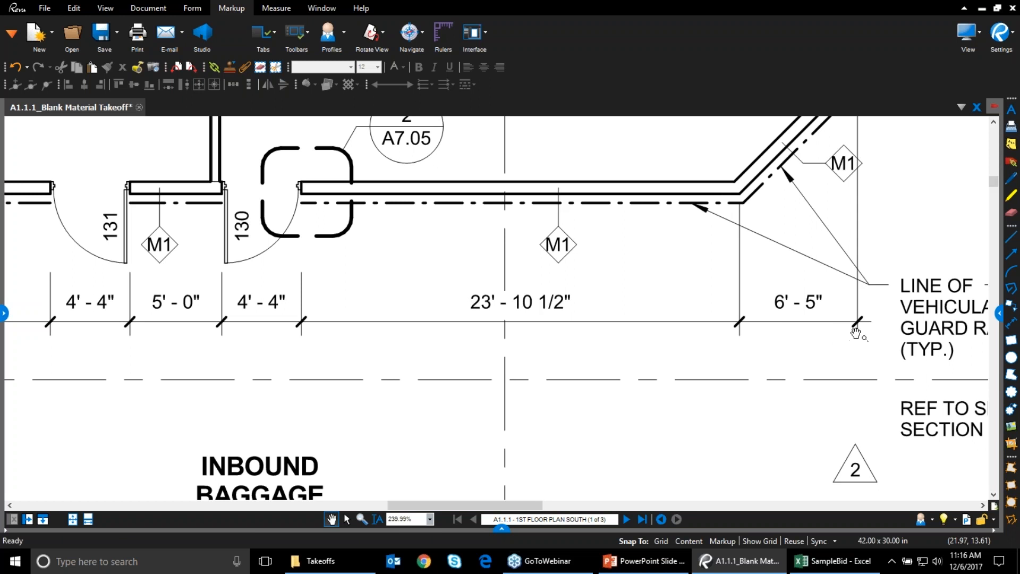
# Open the Measurements panel and start Calibrate from the Measure ribbon
pyautogui.click(998, 313)
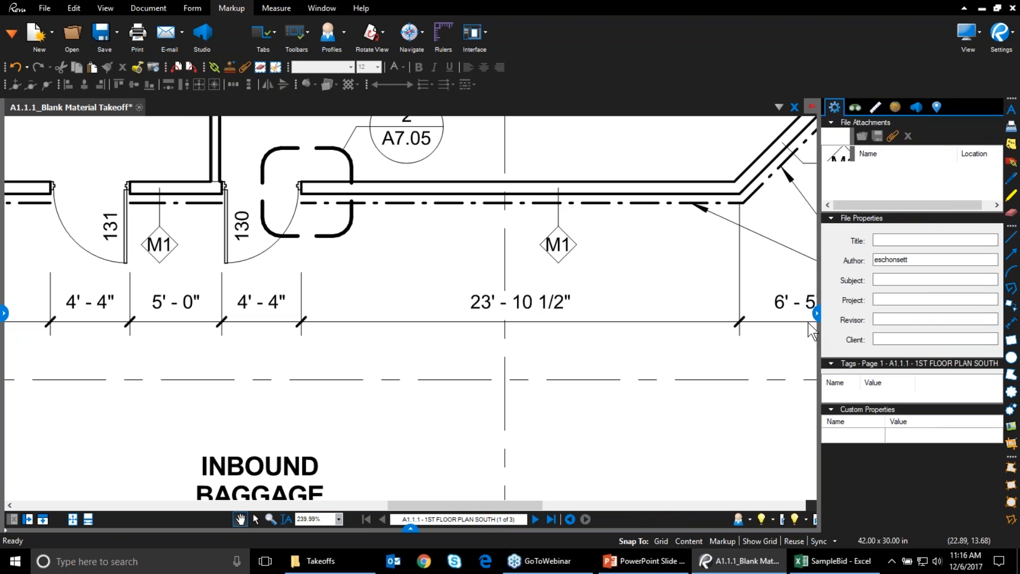
pyautogui.click(868, 106)
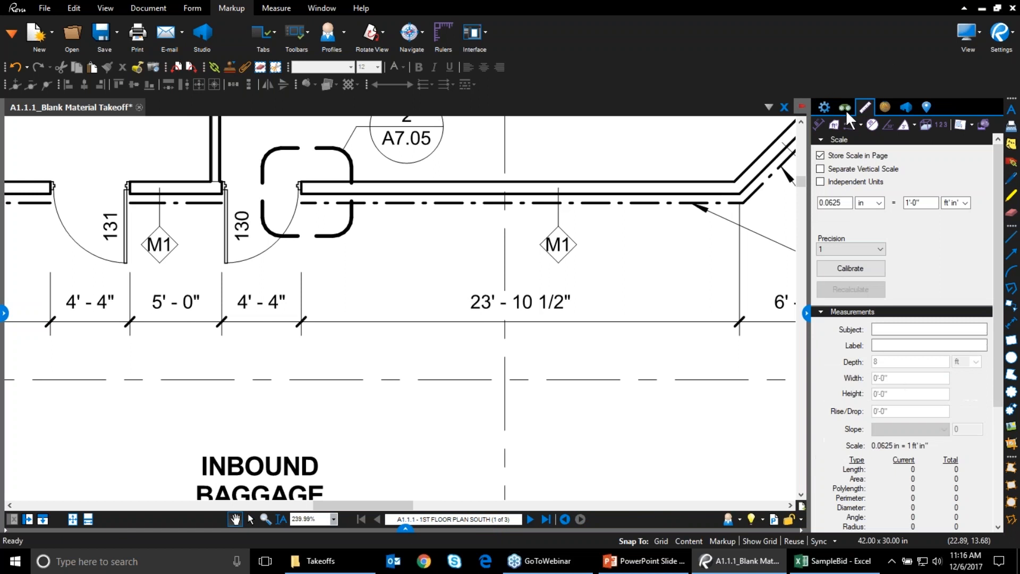
pyautogui.click(8, 36)
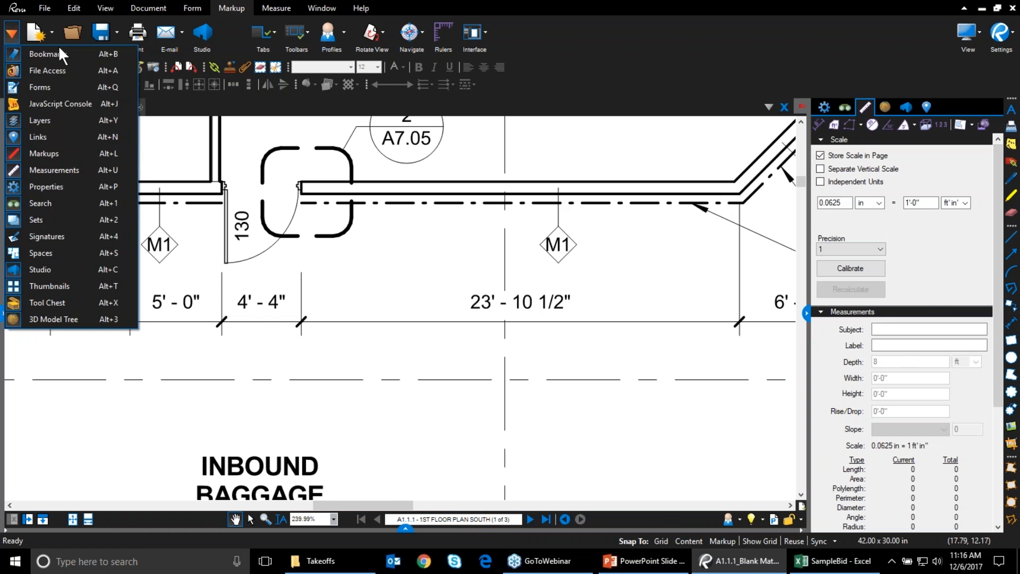
pyautogui.click(67, 171)
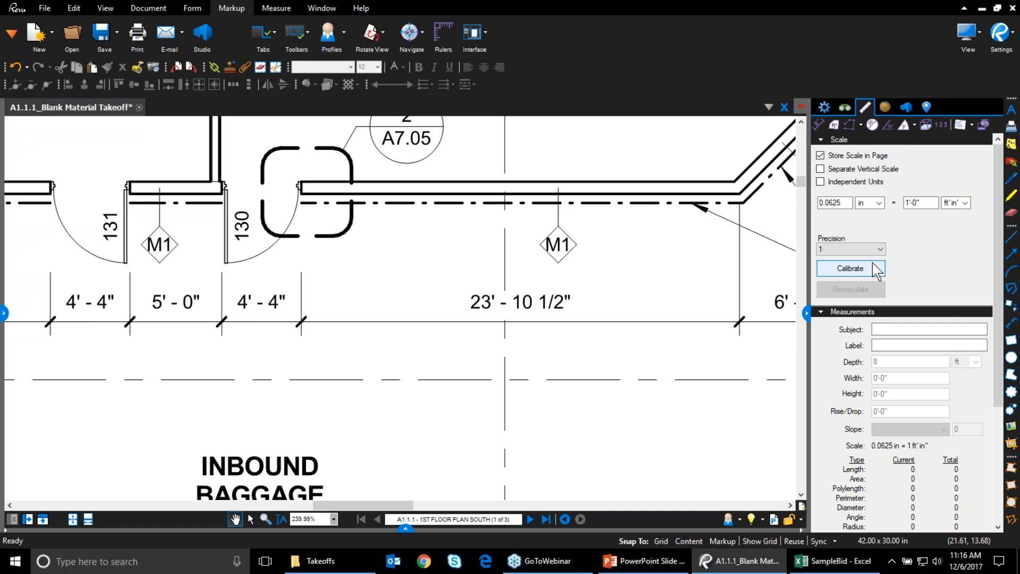
pyautogui.click(271, 7)
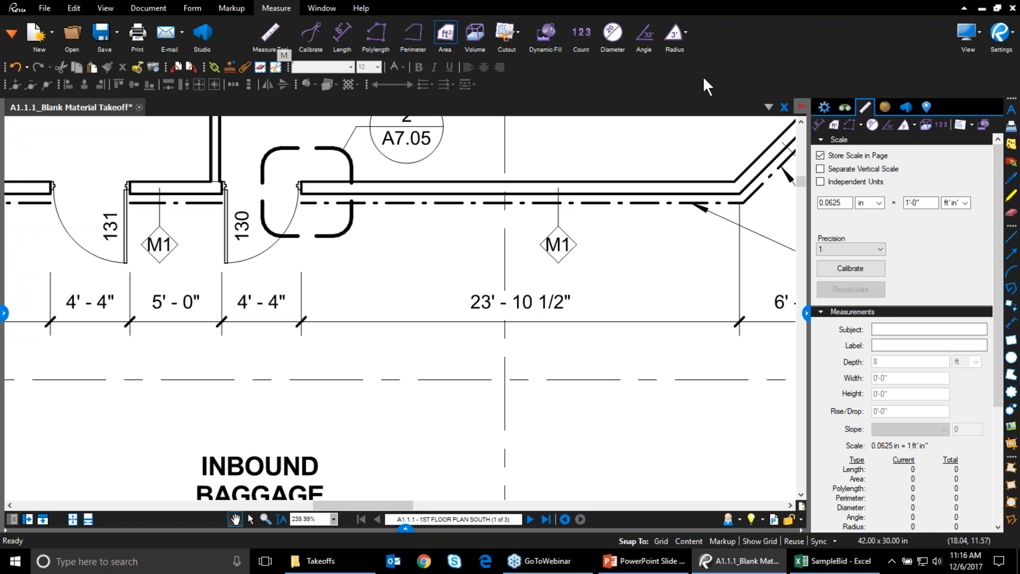
pyautogui.click(846, 275)
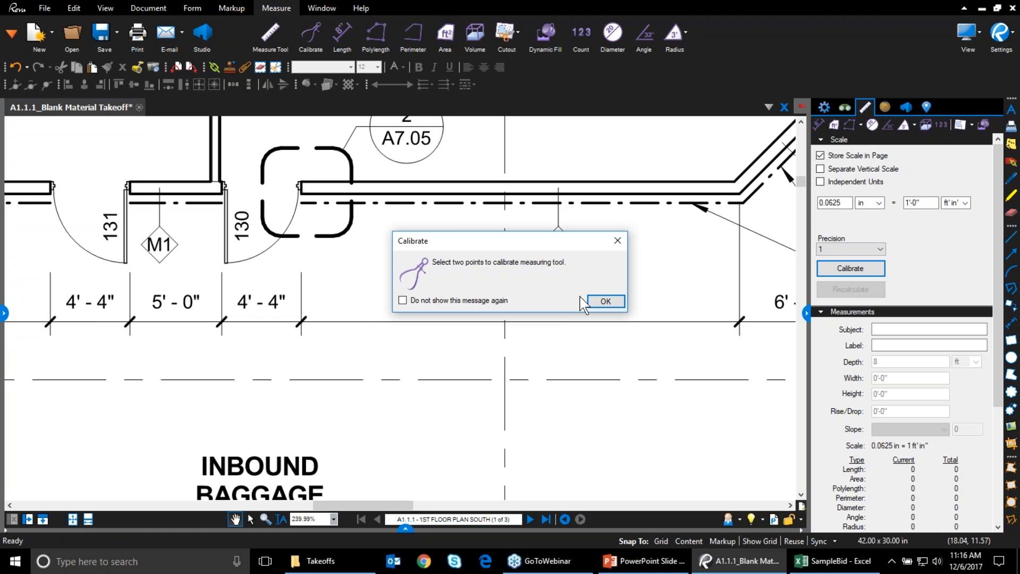
# Calibrate the scale by spanning the 23'-10 1/2" dimension, entering 23'10, and storing it in the page
pyautogui.click(604, 298)
pyautogui.moveTo(301, 296); pyautogui.dragTo(740, 296)
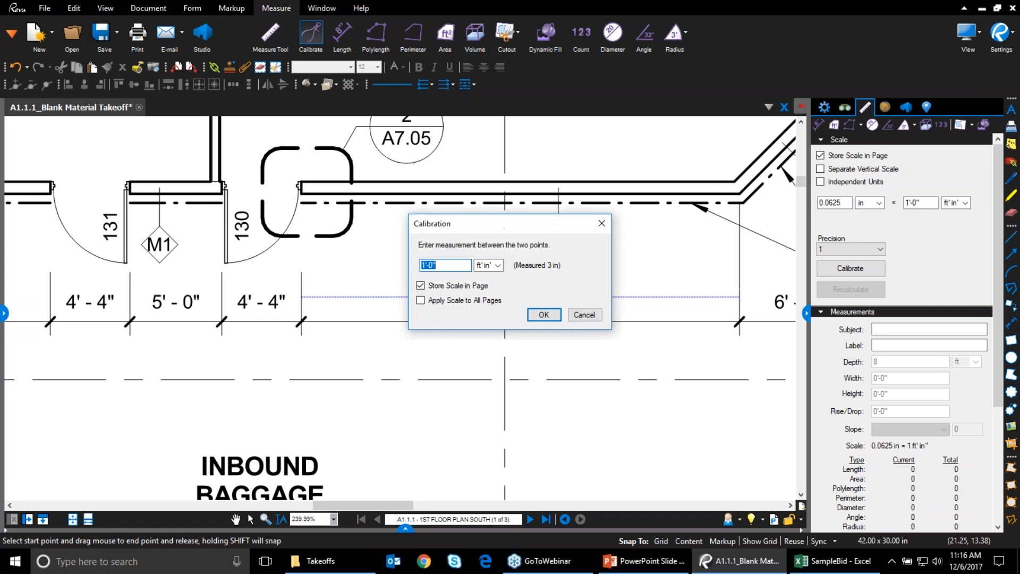
pyautogui.write("23'10.5")
pyautogui.click(542, 315)
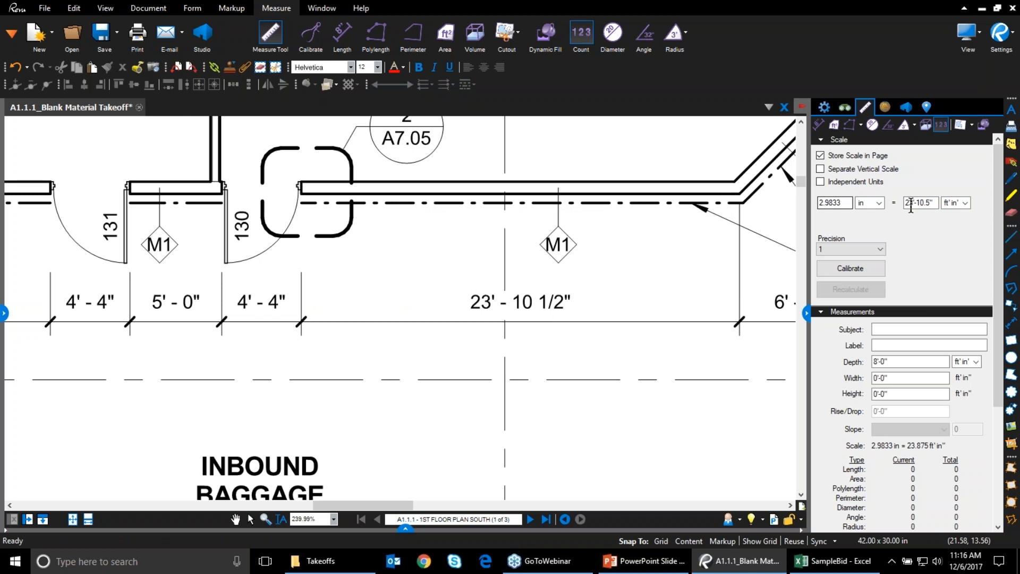
pyautogui.click(820, 156)
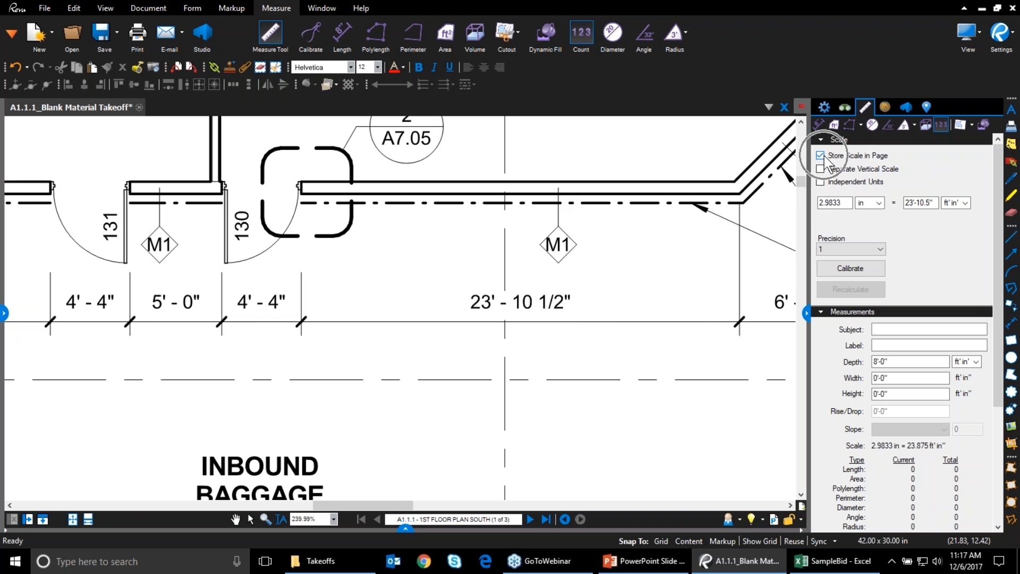
# Save the Blank Material Takeoff document, then zoom in on the dimensions below room 131
pyautogui.rightClick(99, 113)
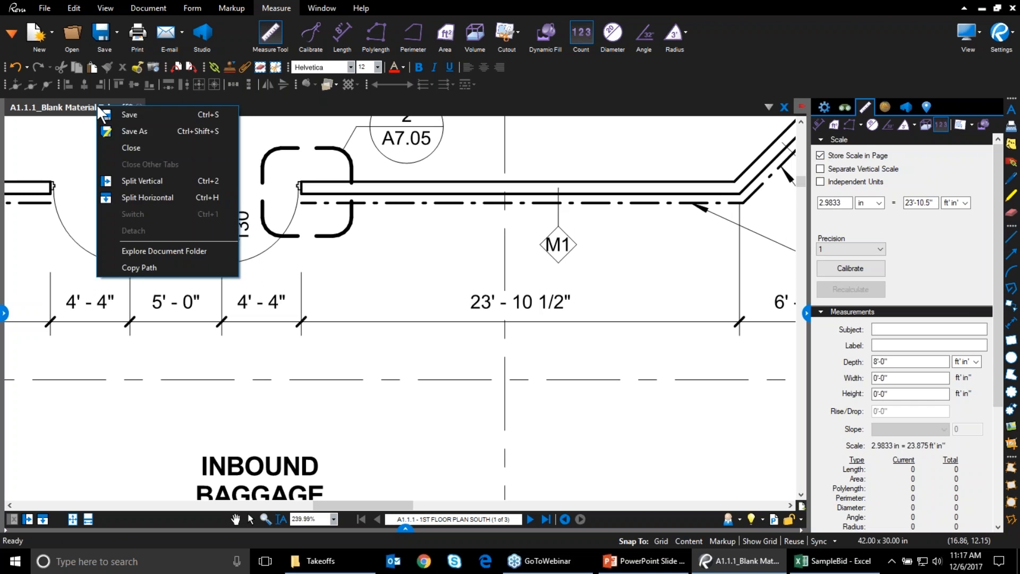
pyautogui.click(113, 113)
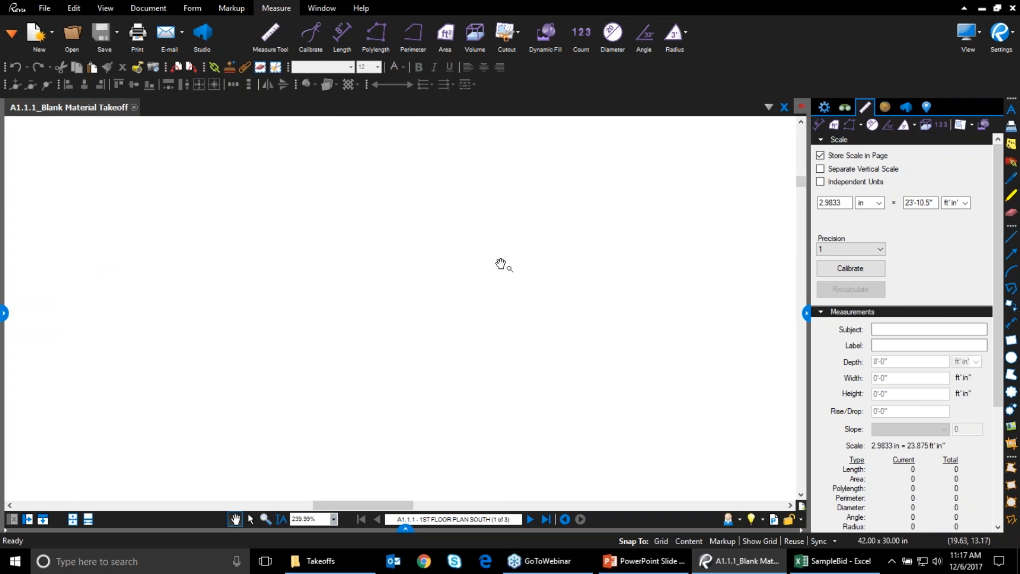
pyautogui.scroll(-3, 502, 298)
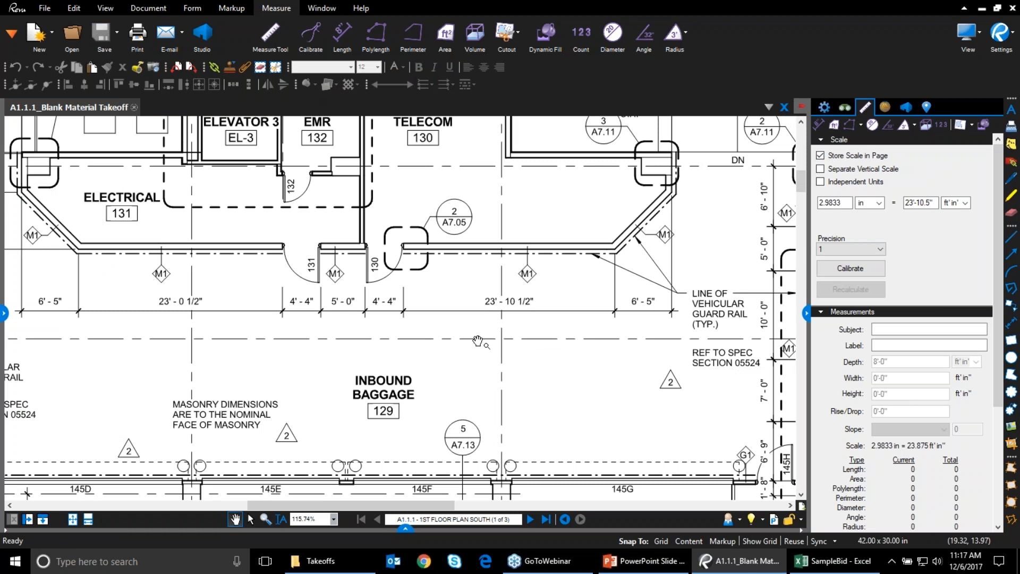
pyautogui.moveTo(258, 337)
pyautogui.mouseDown()
pyautogui.moveTo(554, 366)
pyautogui.moveTo(564, 364)
pyautogui.moveTo(496, 355)
pyautogui.moveTo(502, 334)
pyautogui.moveTo(560, 349)
pyautogui.mouseUp()
pyautogui.scroll(1, 567, 338)
pyautogui.scroll(2, 568, 336)
pyautogui.scroll(1, 560, 349)
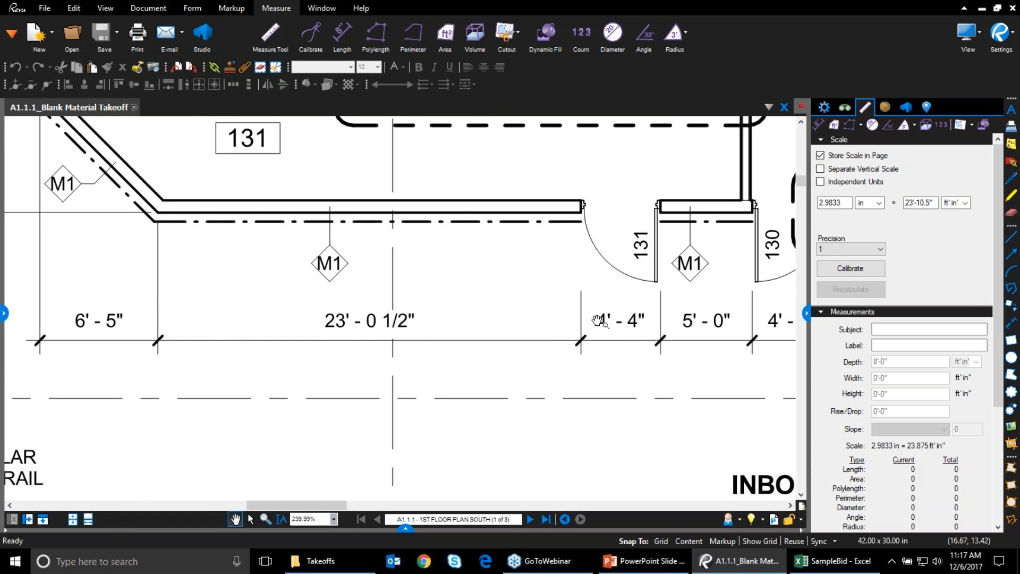
# Change the Measurements precision to 1/8 and pick the Length tool from the Measure ribbon
pyautogui.click(874, 257)
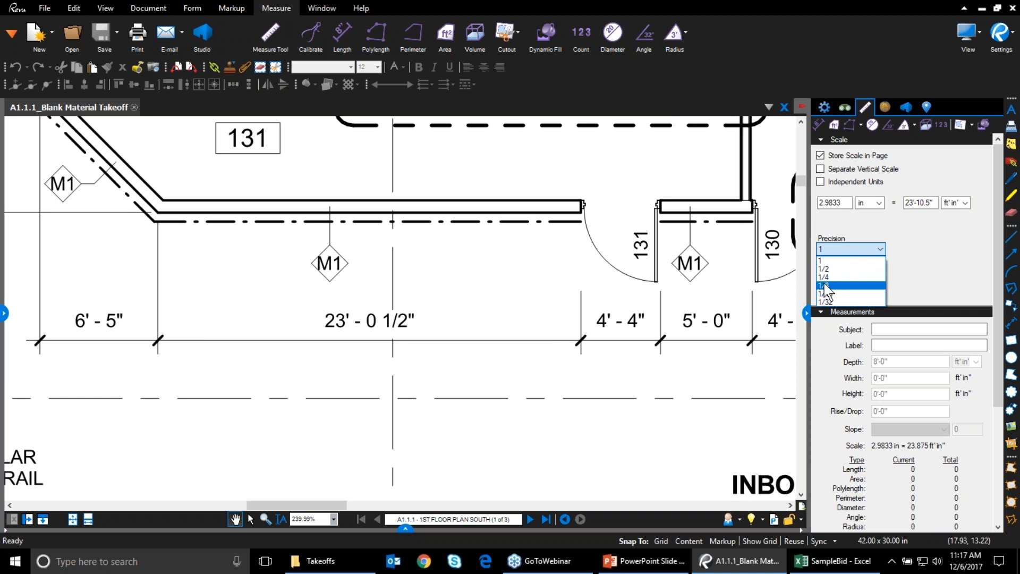
pyautogui.click(825, 285)
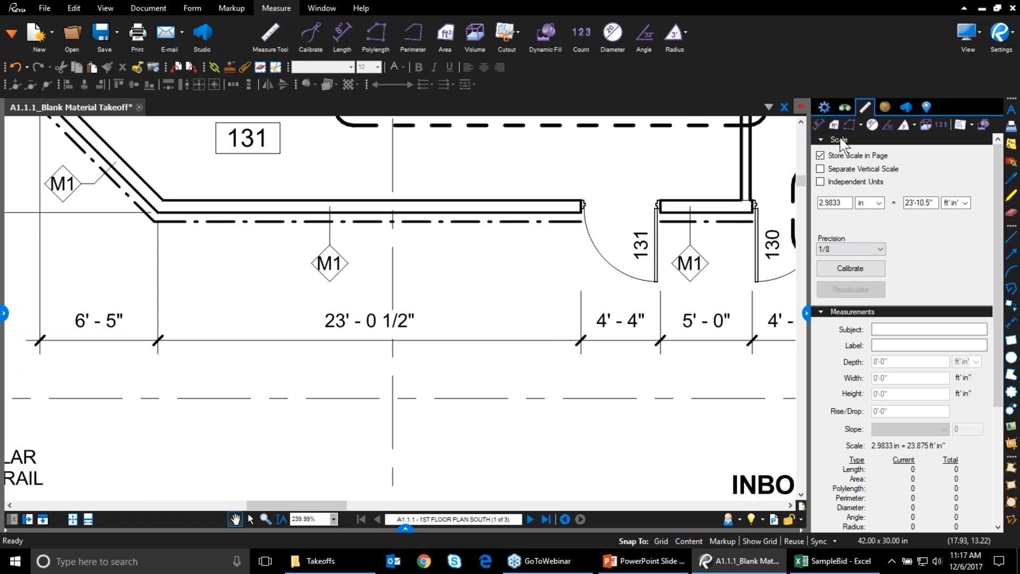
pyautogui.click(820, 127)
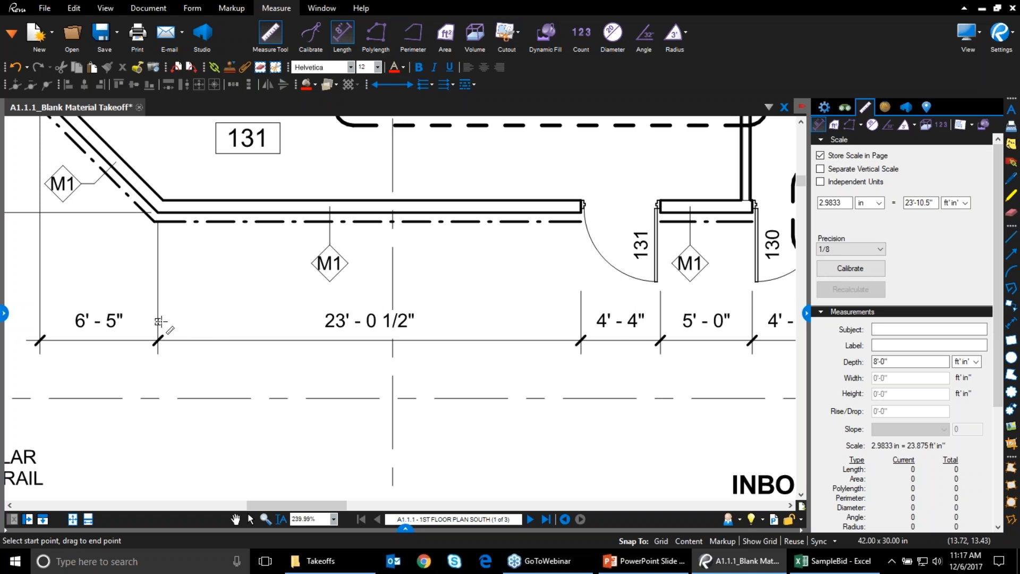
# Measure the 23'-0 1/2" span, switching precision to 1/2 and remeasuring it
pyautogui.click(159, 319)
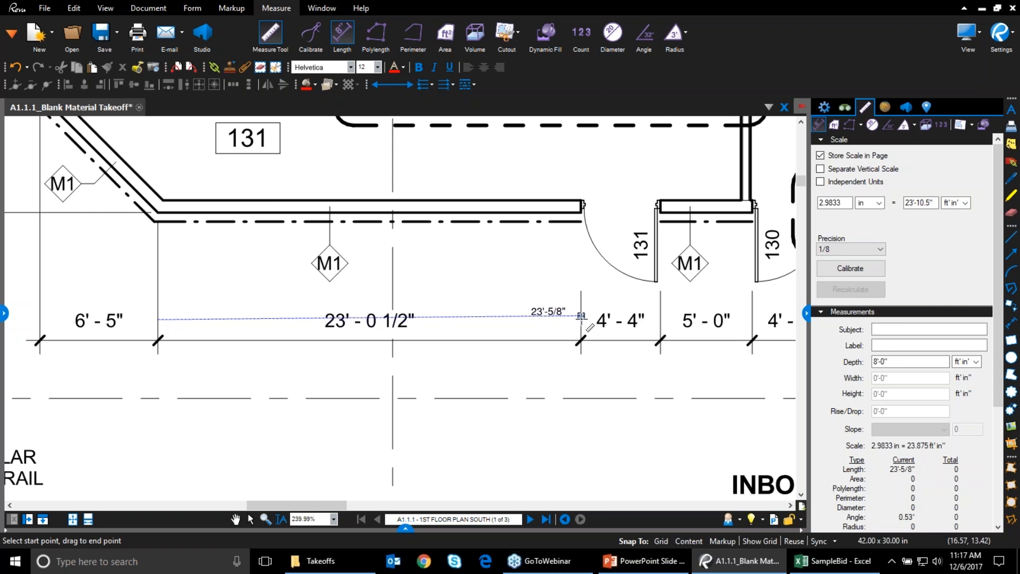
pyautogui.click(581, 315)
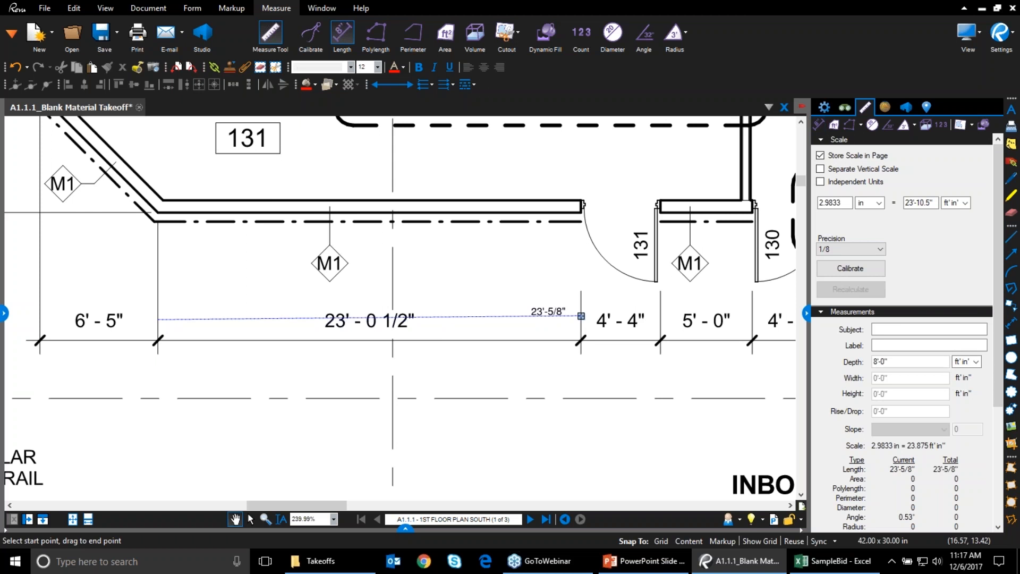
pyautogui.click(859, 249)
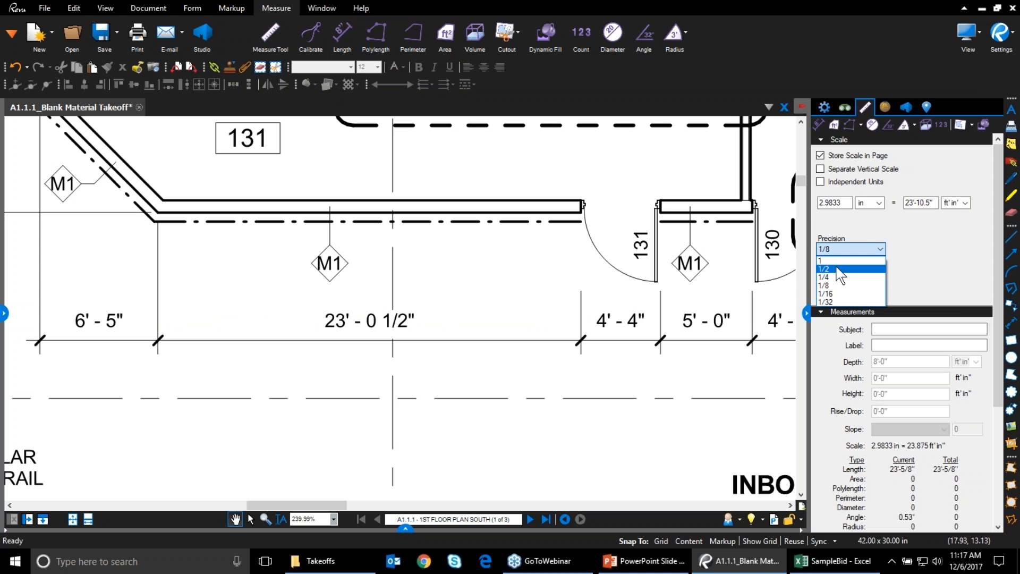
pyautogui.click(839, 270)
pyautogui.click(818, 124)
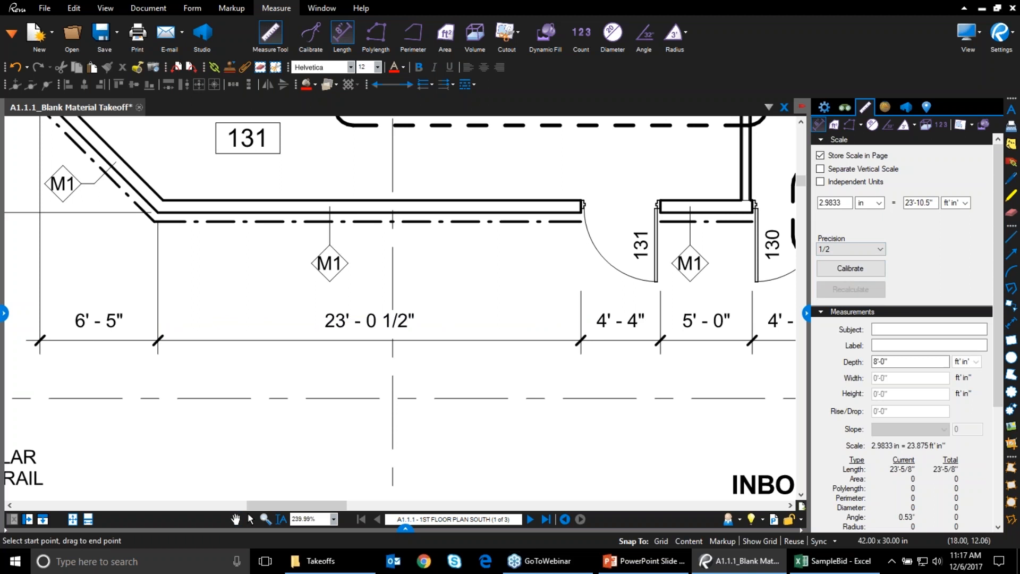
pyautogui.moveTo(157, 315); pyautogui.dragTo(582, 316)
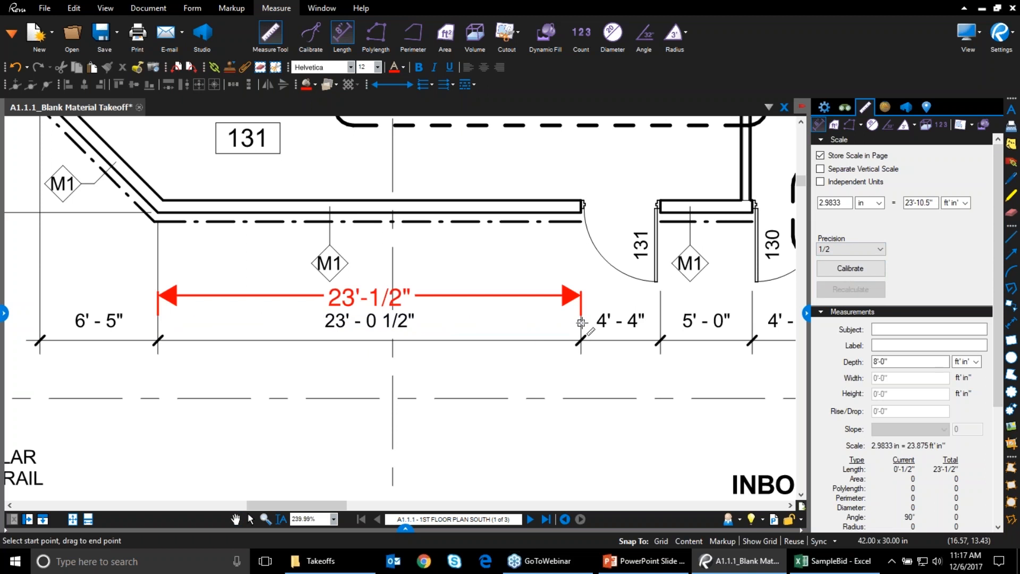
pyautogui.press('Escape')
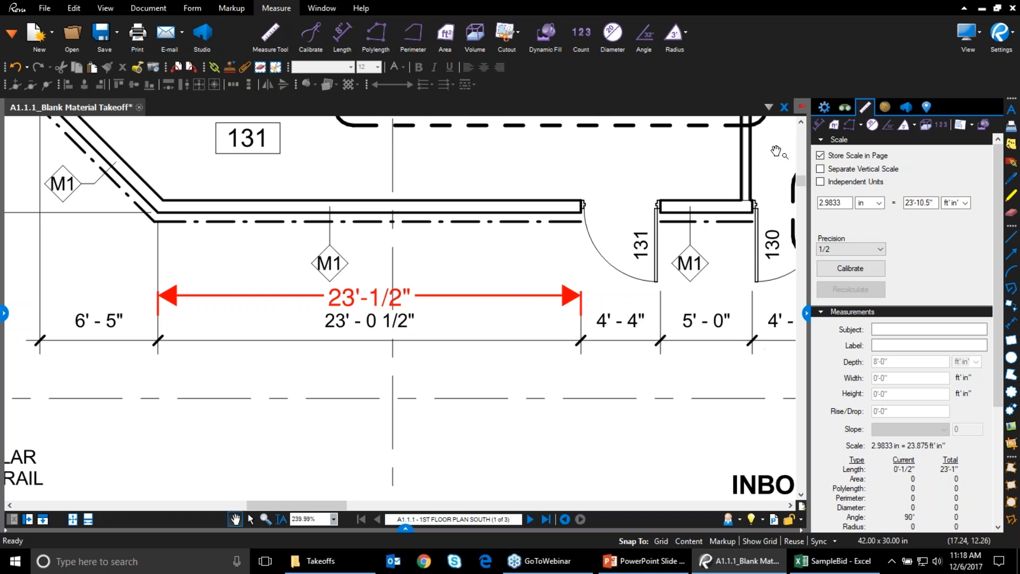
# Measure the remaining 5'-0", 4'-4" and 6'-5" spans along the dimension string
pyautogui.click(818, 124)
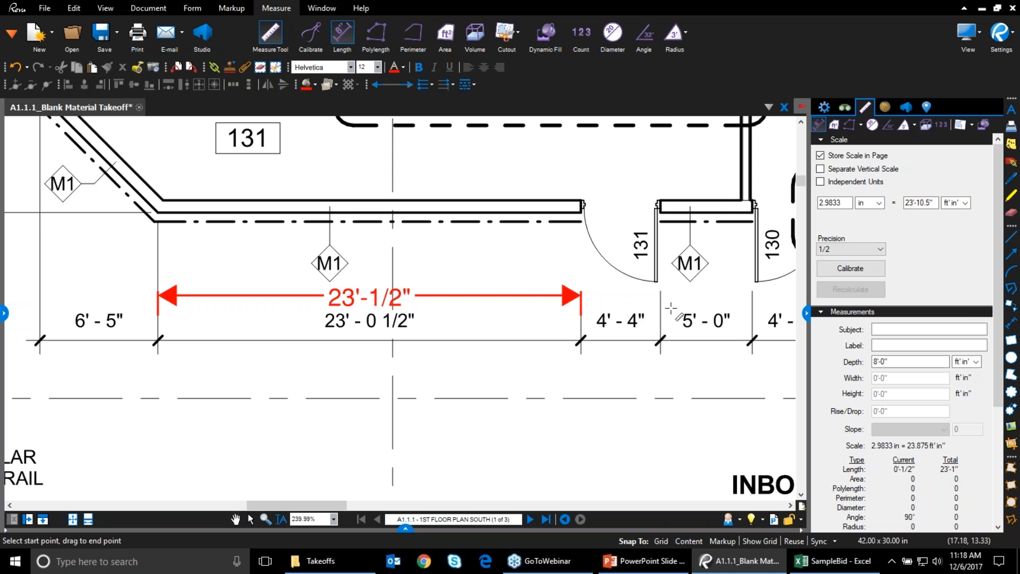
pyautogui.click(661, 315)
pyautogui.click(753, 316)
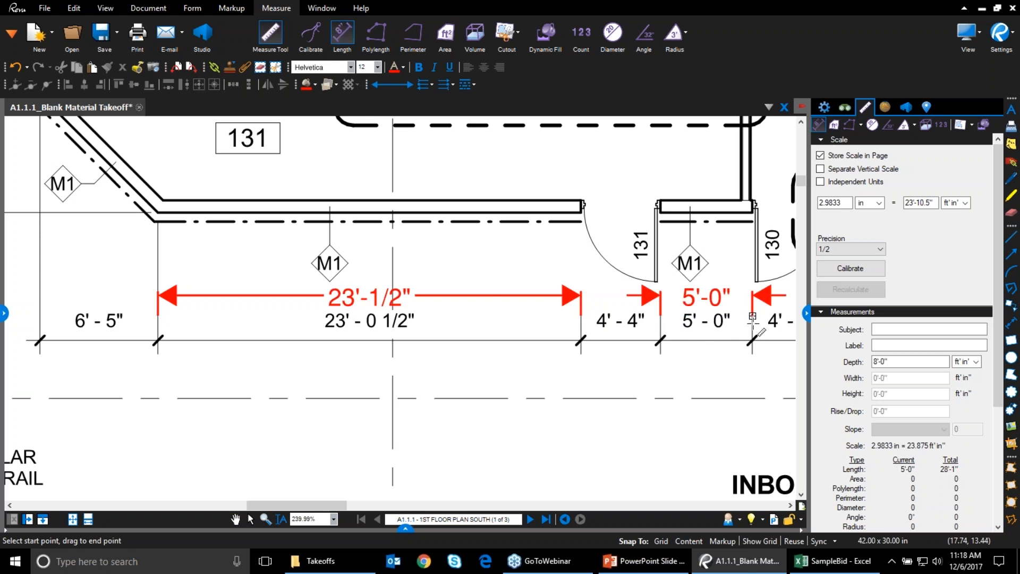
pyautogui.click(583, 329)
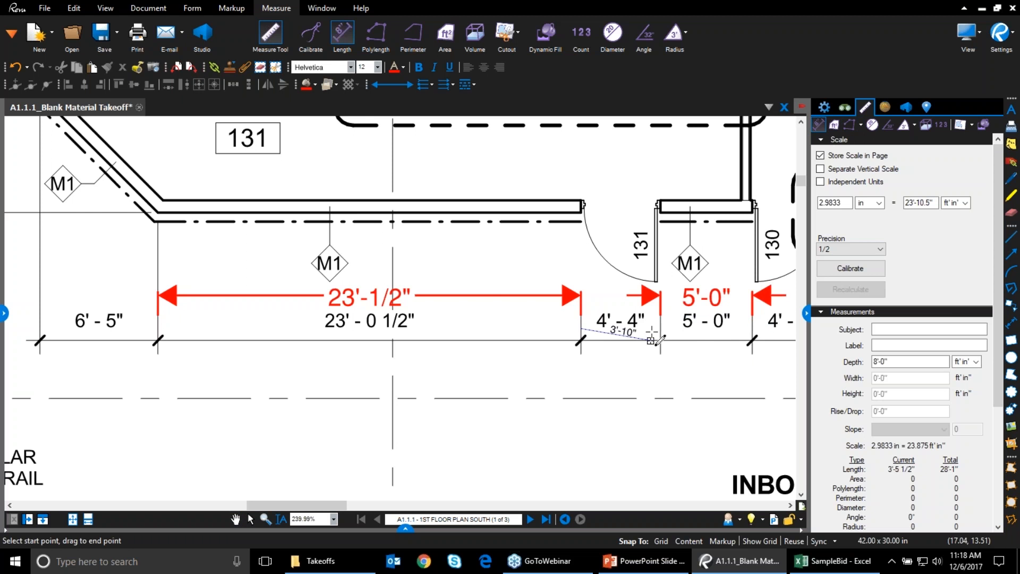
pyautogui.click(661, 330)
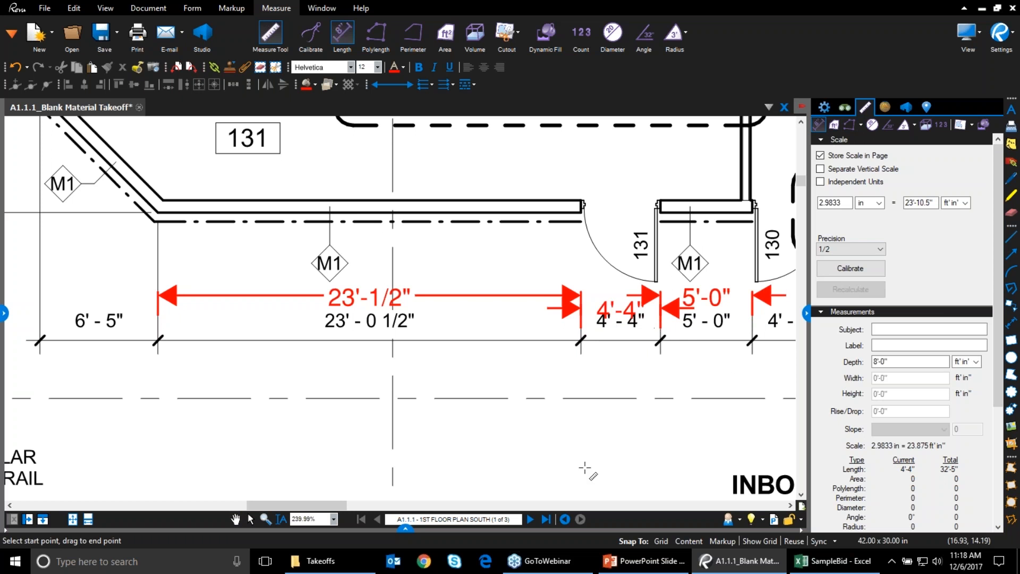
pyautogui.click(38, 319)
pyautogui.click(158, 322)
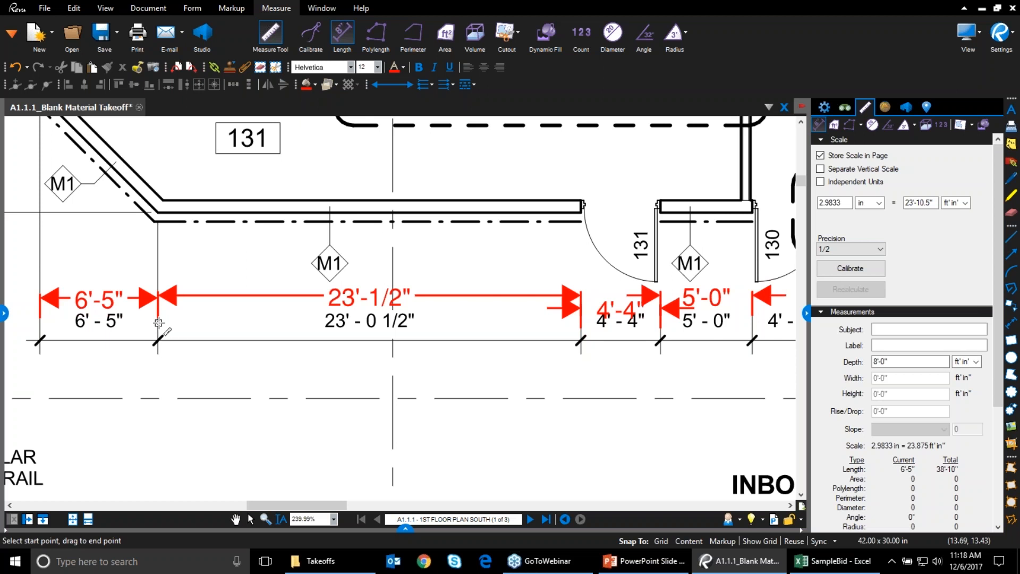
pyautogui.press('Escape')
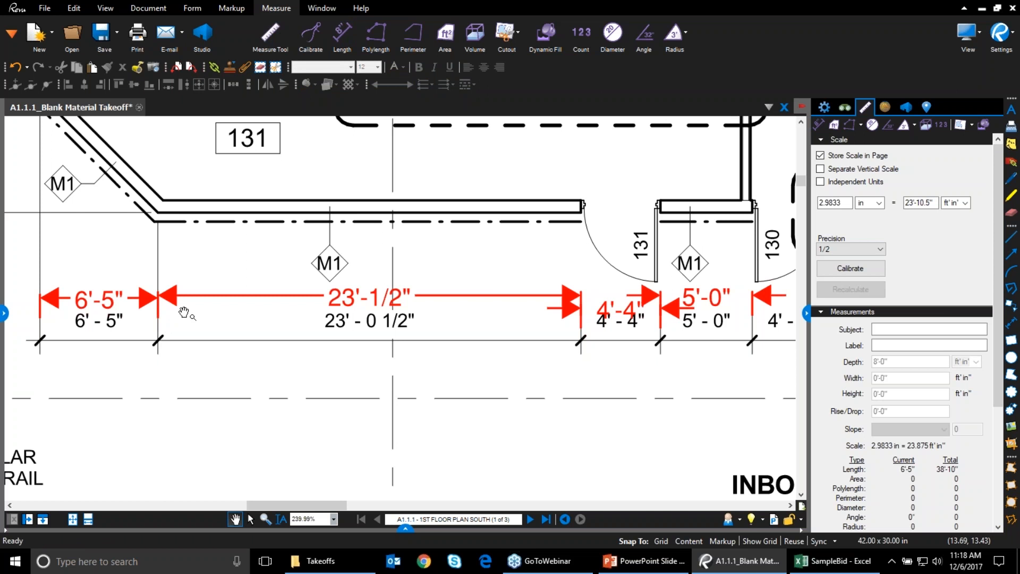
# Add Length, Area, Wall Area and Volume columns to the markups list
pyautogui.click(807, 314)
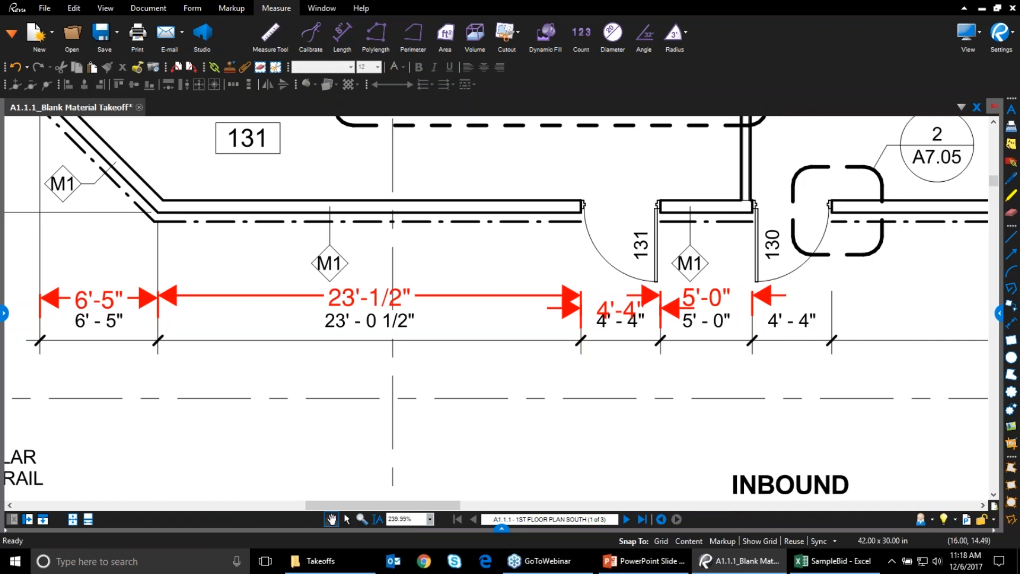
pyautogui.click(501, 528)
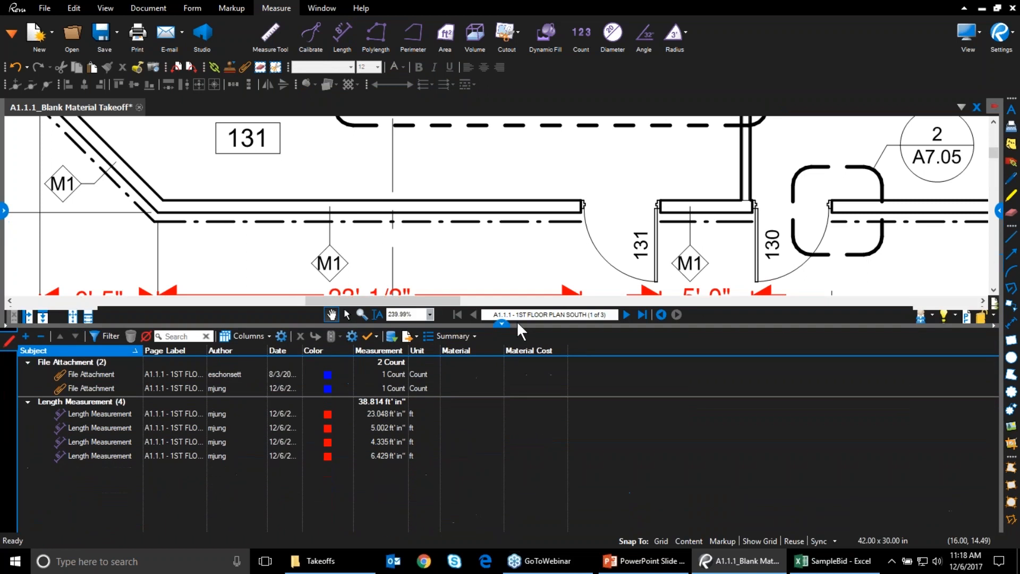
pyautogui.click(247, 335)
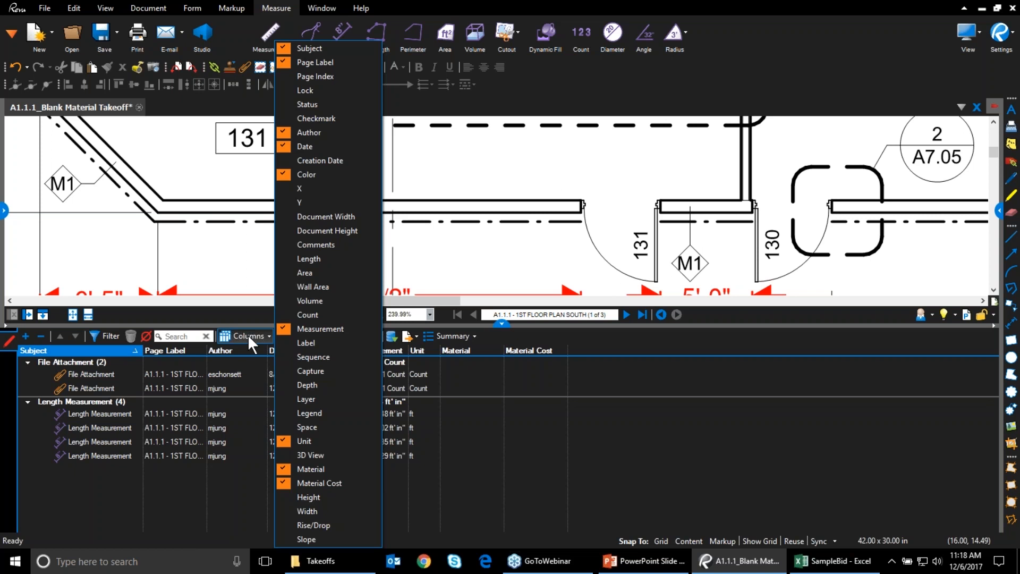
pyautogui.click(348, 260)
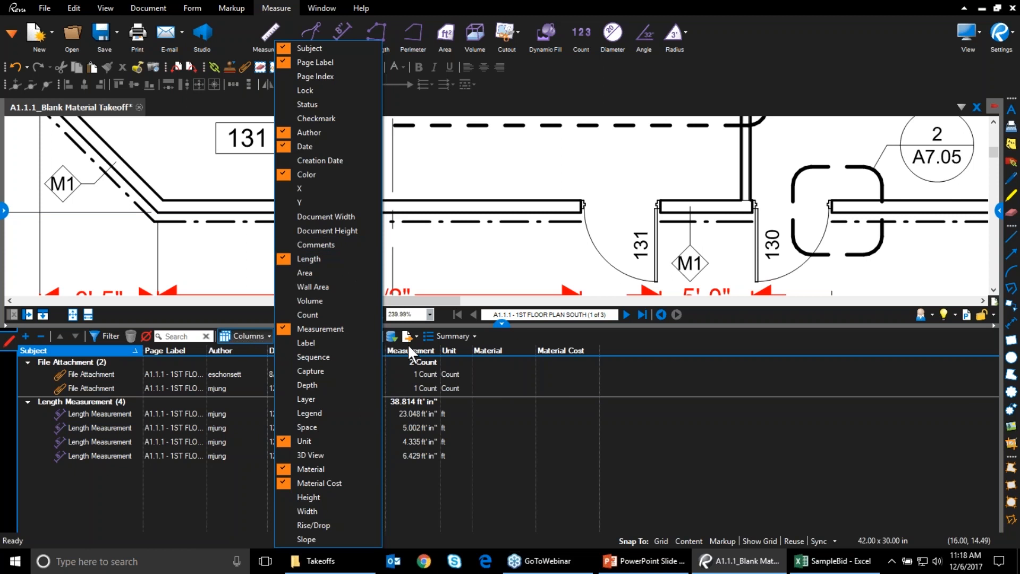
pyautogui.click(336, 272)
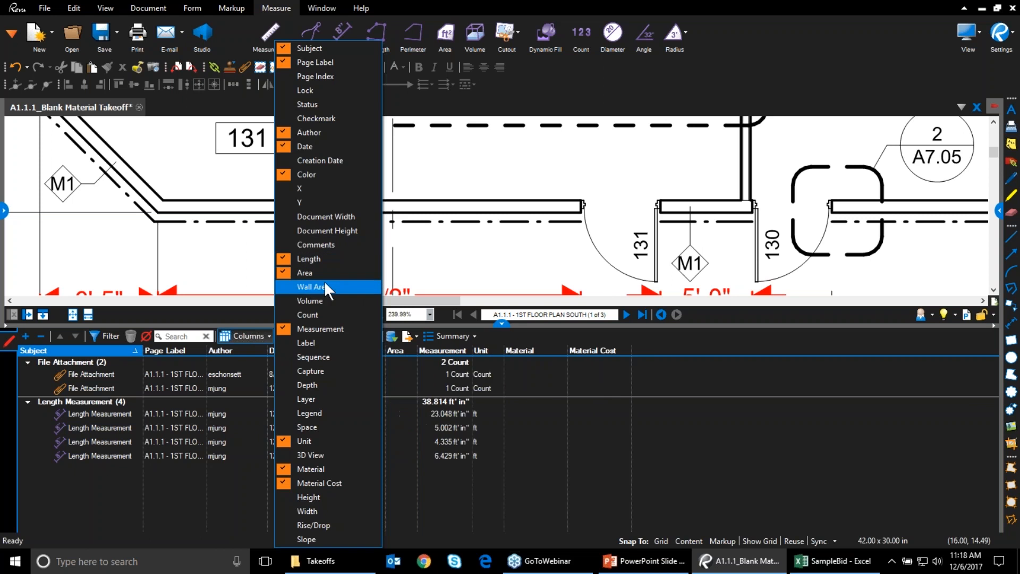
pyautogui.click(321, 286)
pyautogui.click(313, 300)
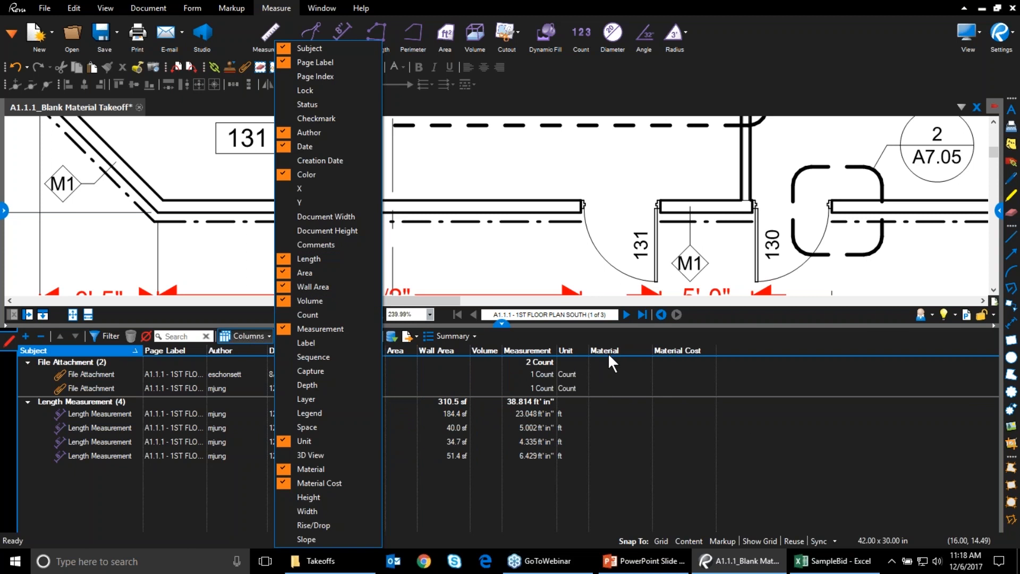
pyautogui.click(236, 335)
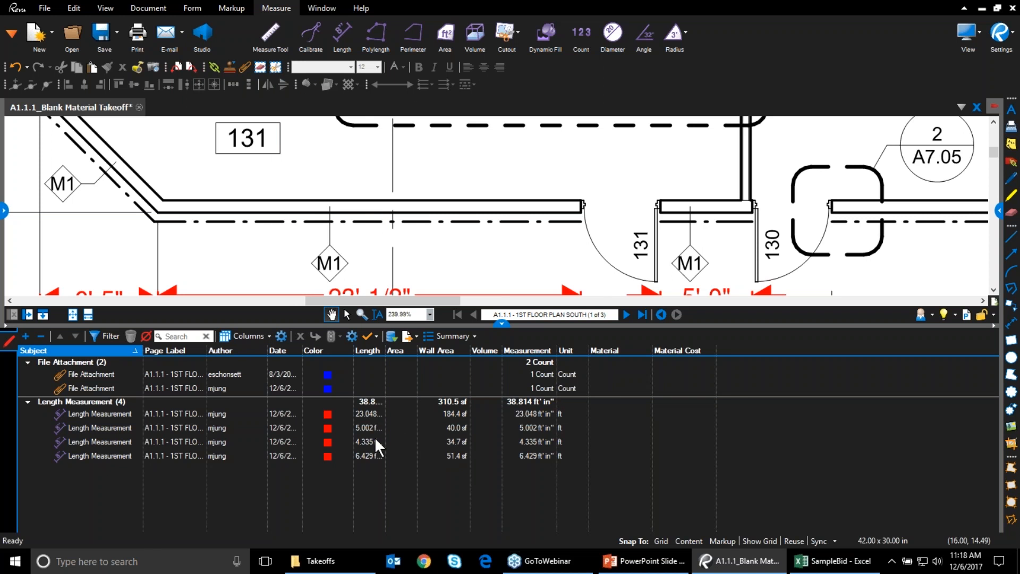
# Resize the Length, Area and Volume columns, move Measurement beside Date, and remove Color
pyautogui.doubleClick(386, 350)
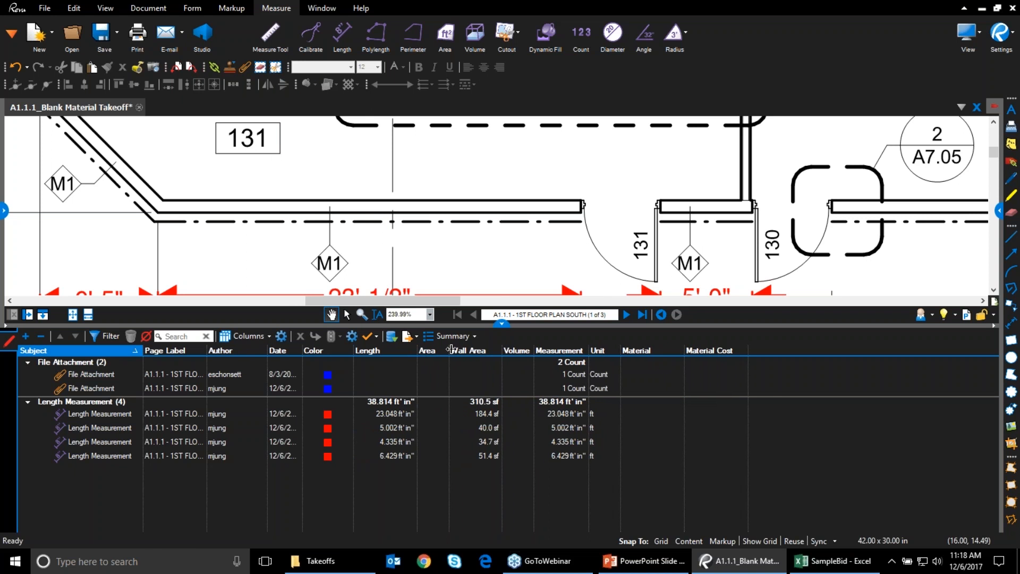
pyautogui.moveTo(451, 349); pyautogui.dragTo(474, 349)
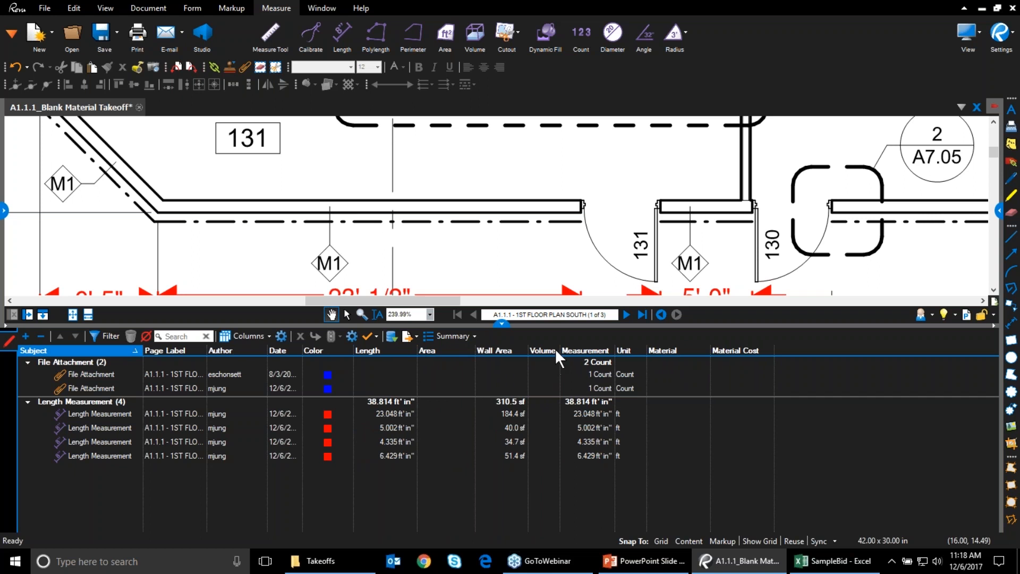
pyautogui.moveTo(559, 349); pyautogui.dragTo(587, 349)
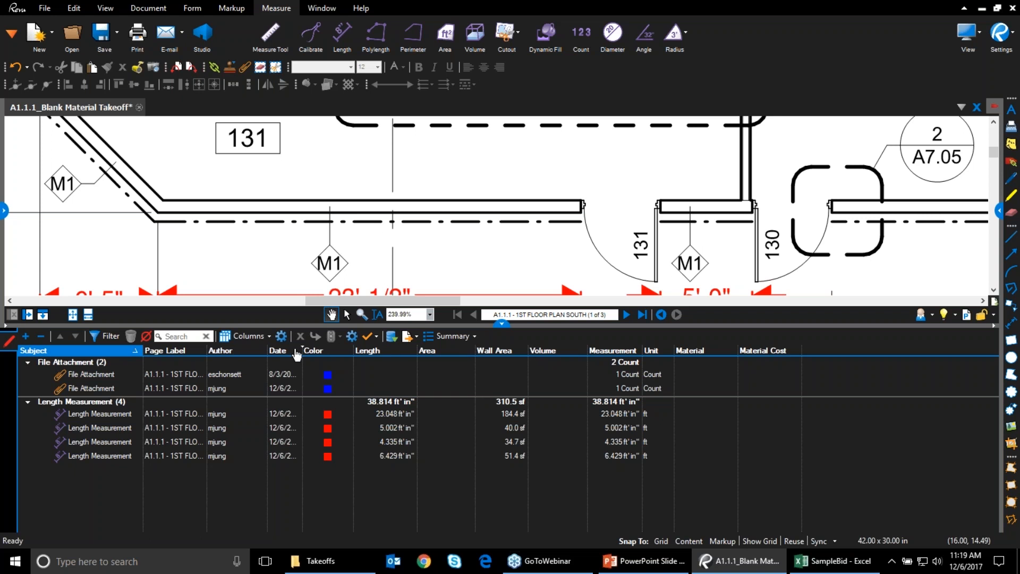
pyautogui.moveTo(243, 360); pyautogui.dragTo(316, 366)
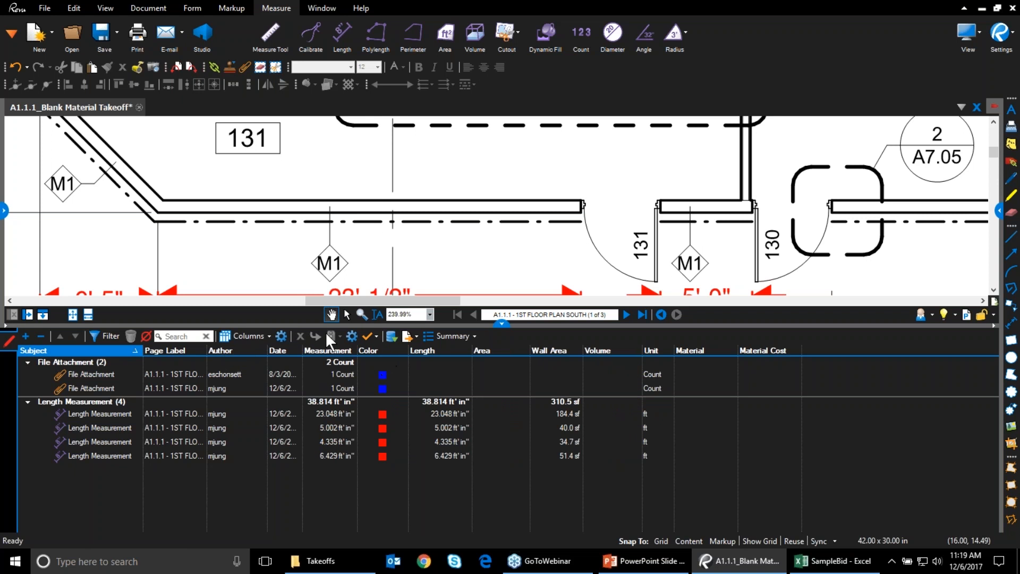
pyautogui.click(261, 336)
pyautogui.click(312, 385)
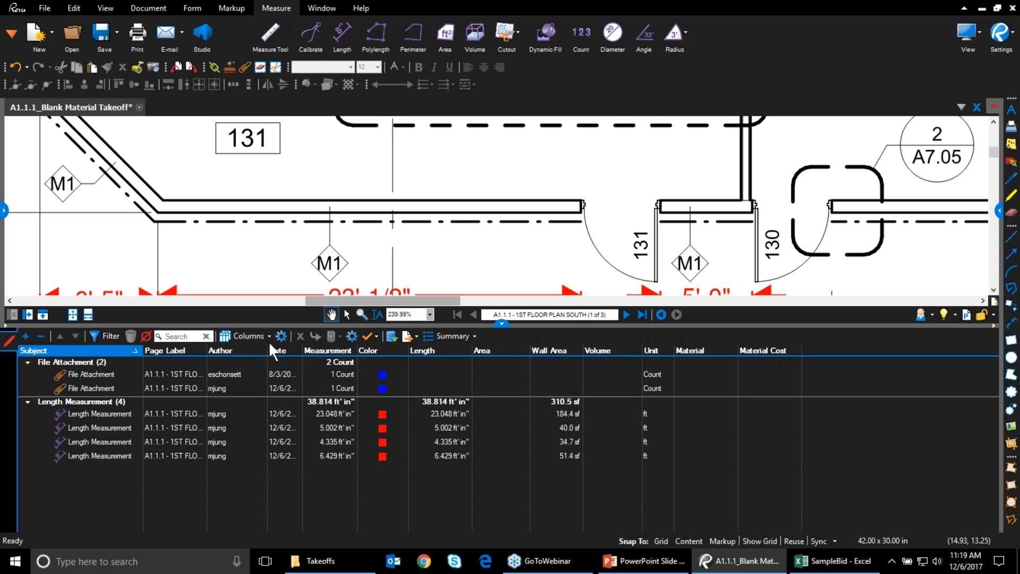
pyautogui.click(247, 334)
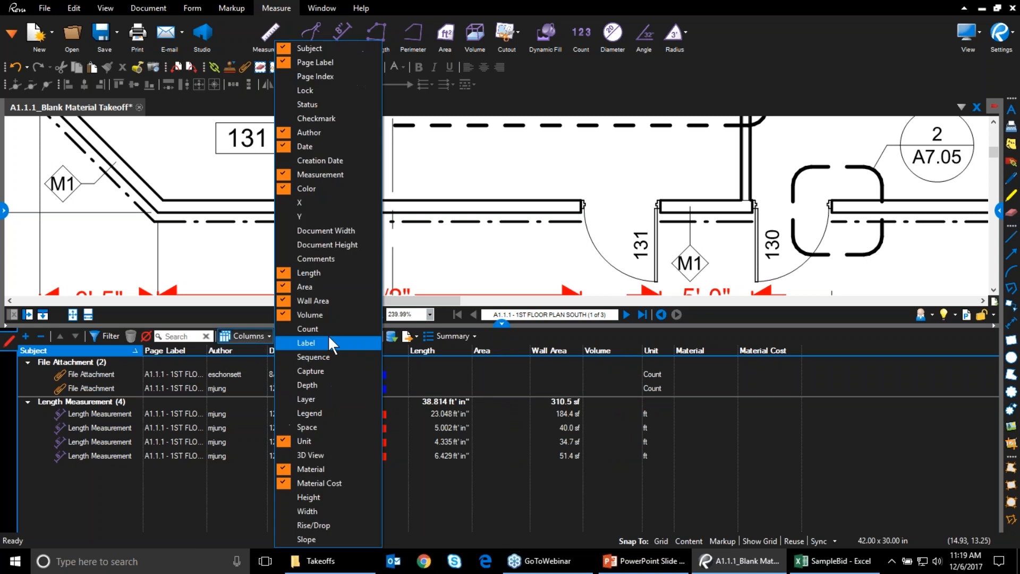
pyautogui.click(322, 183)
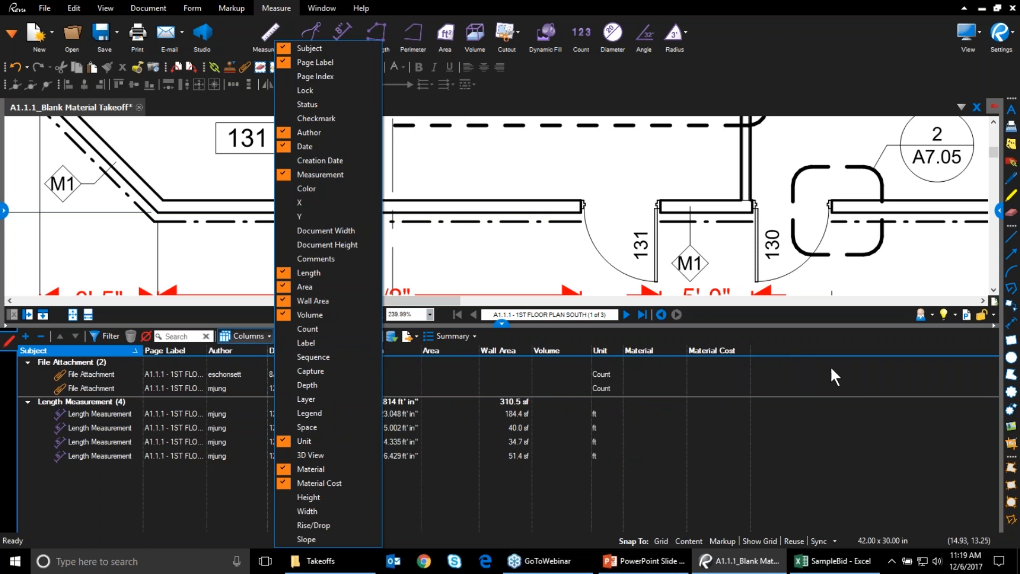
pyautogui.click(839, 418)
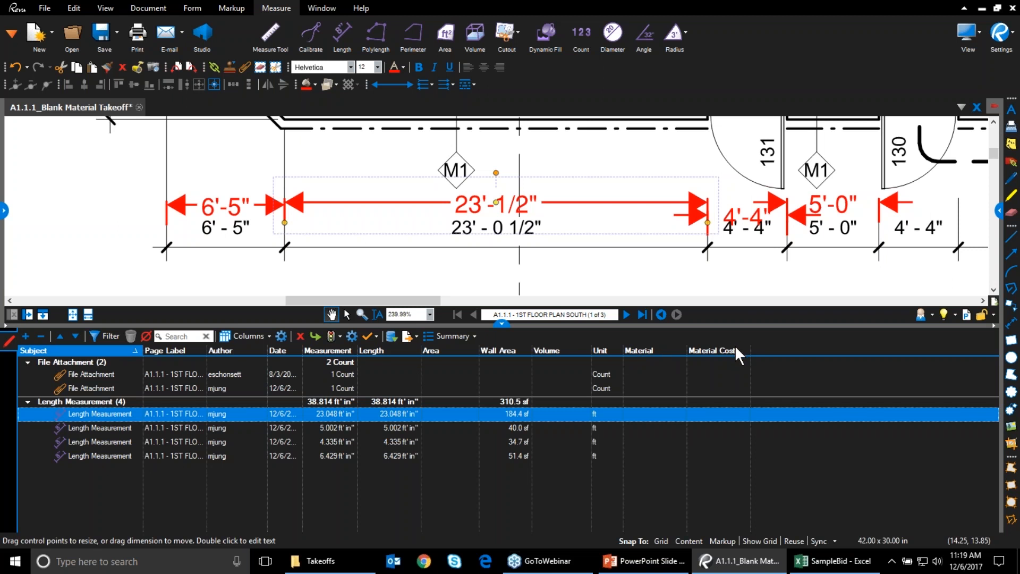
# Review the Material custom column's settings in Manage Columns without changing them
pyautogui.click(280, 336)
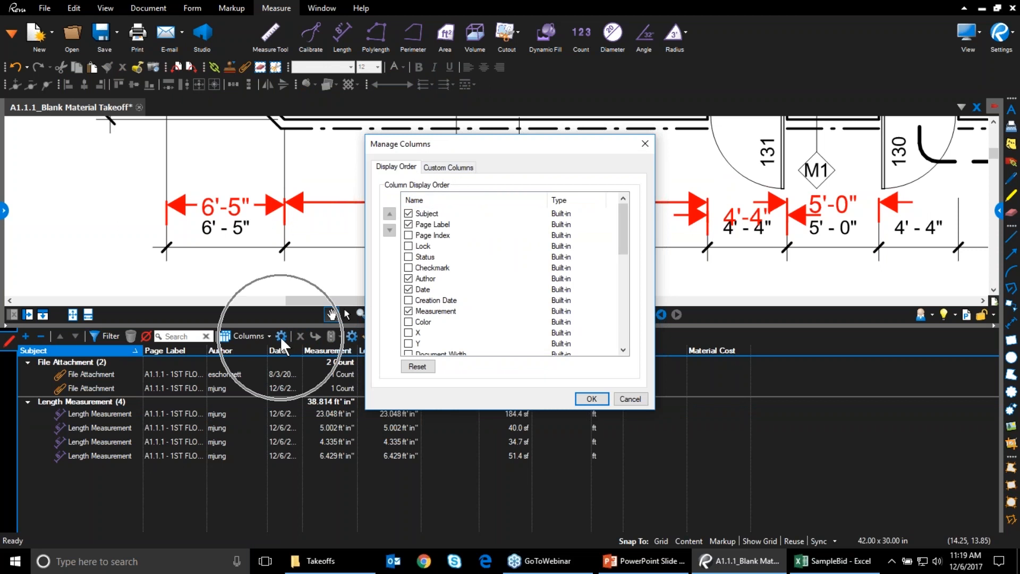
pyautogui.click(445, 168)
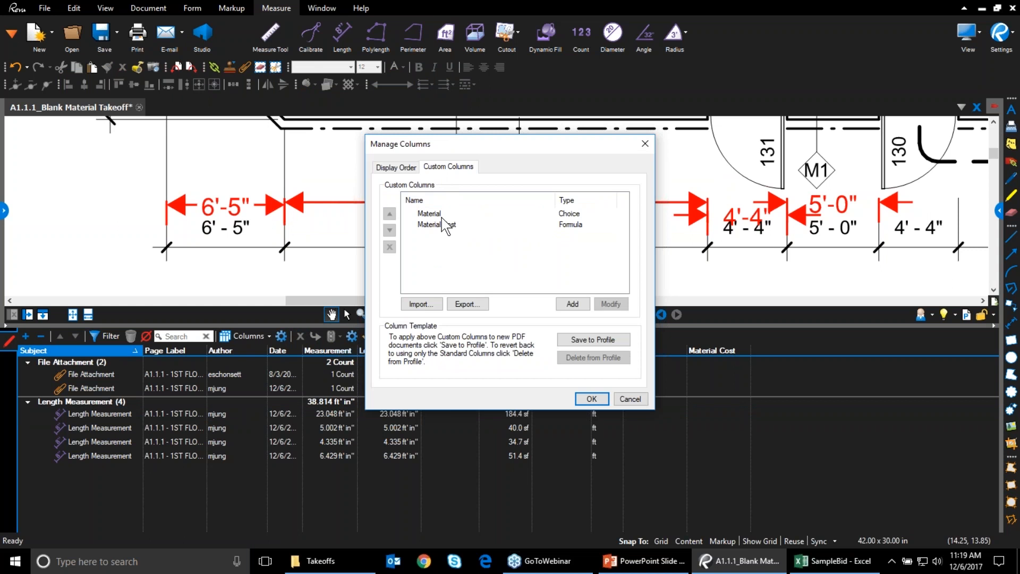
pyautogui.click(443, 215)
pyautogui.doubleClick(443, 215)
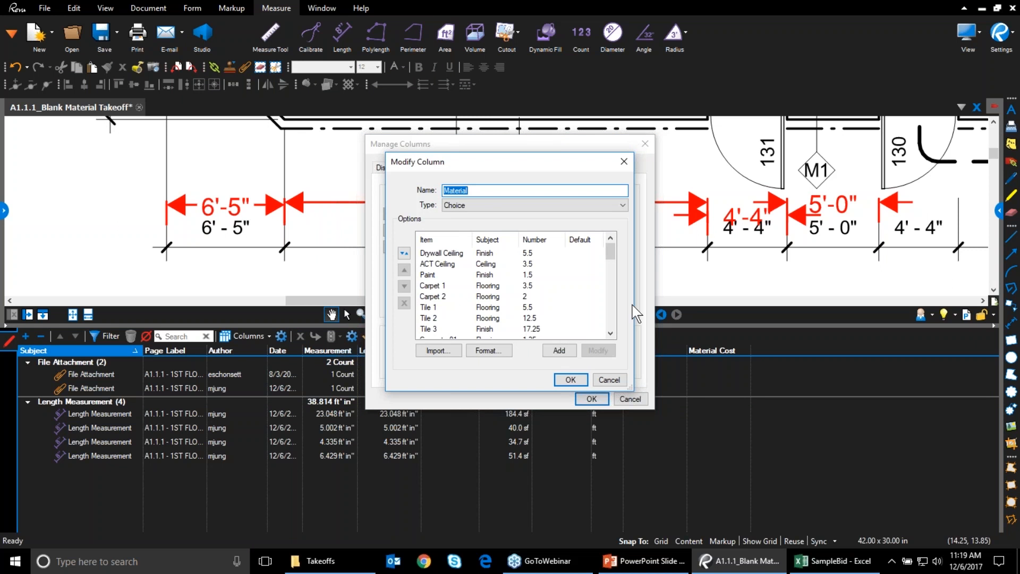
pyautogui.click(609, 379)
# Set the Material Cost expression to Measurement * Material
pyautogui.doubleClick(531, 223)
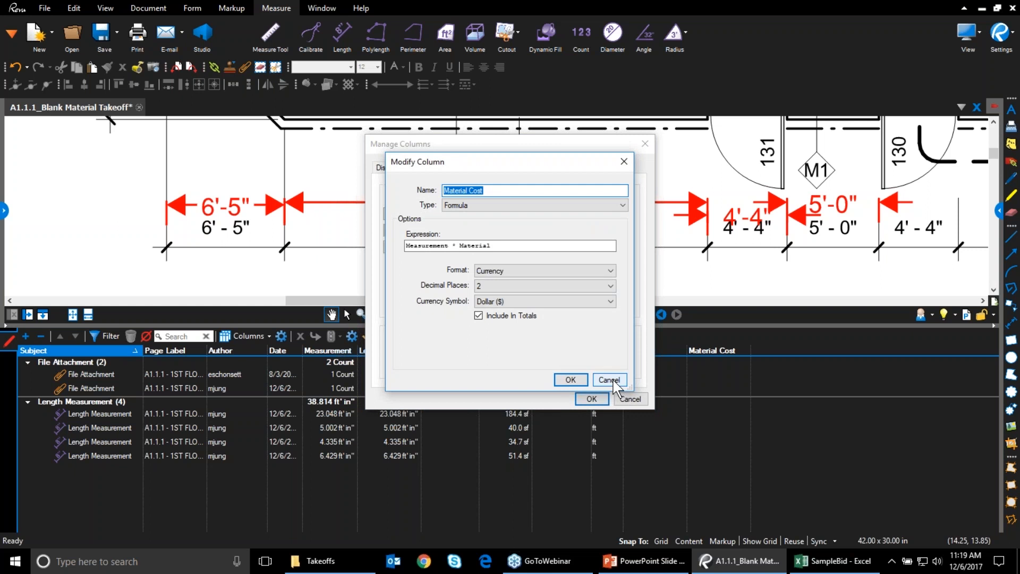
pyautogui.moveTo(495, 246); pyautogui.dragTo(355, 223)
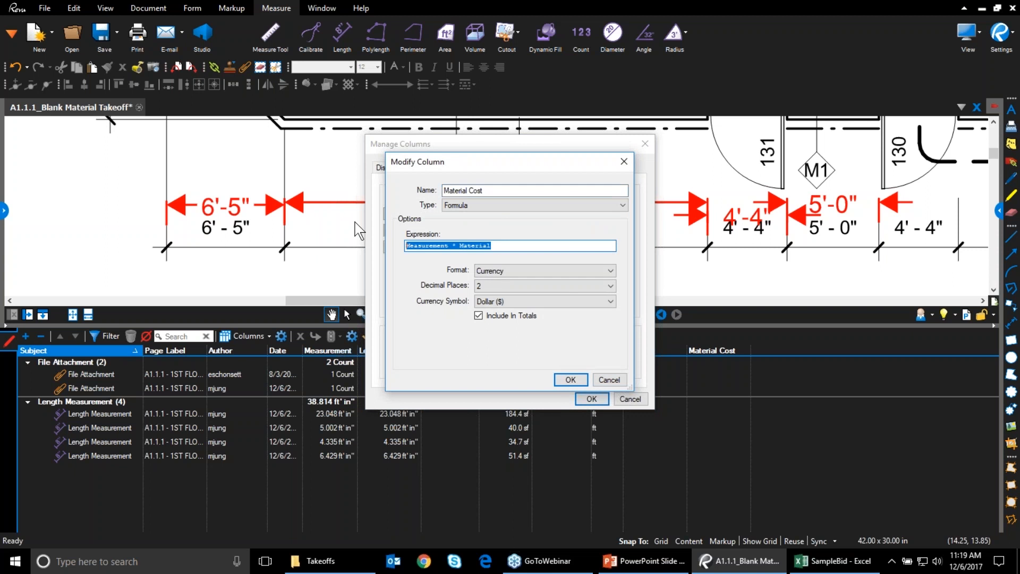
pyautogui.write('M')
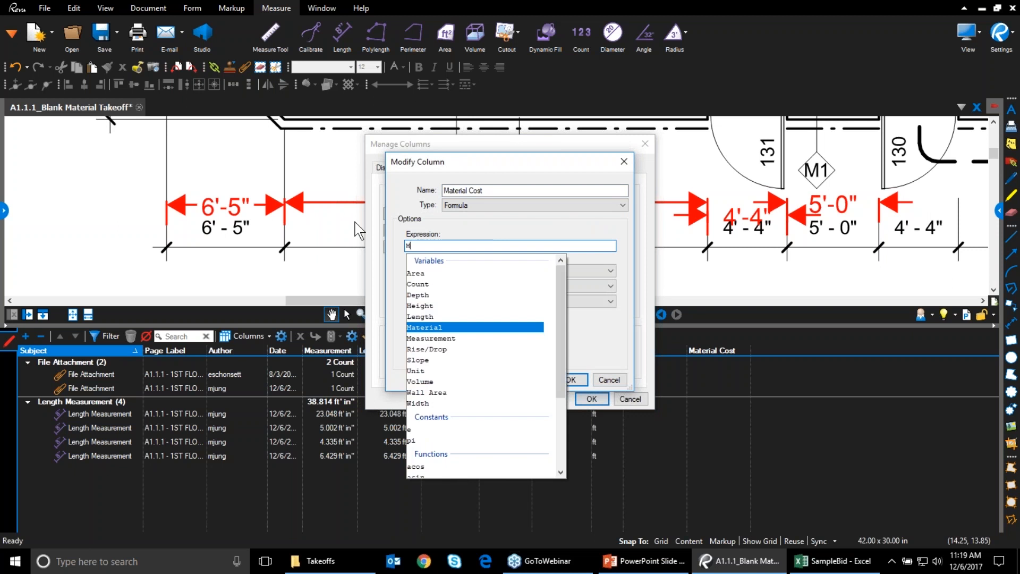
pyautogui.click(446, 343)
pyautogui.doubleClick(445, 343)
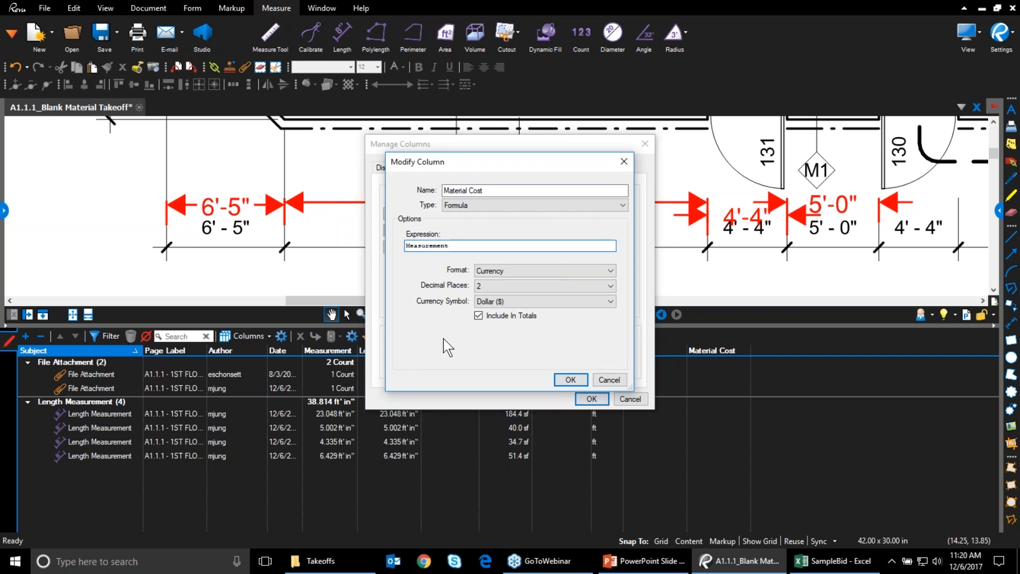
pyautogui.write('* M')
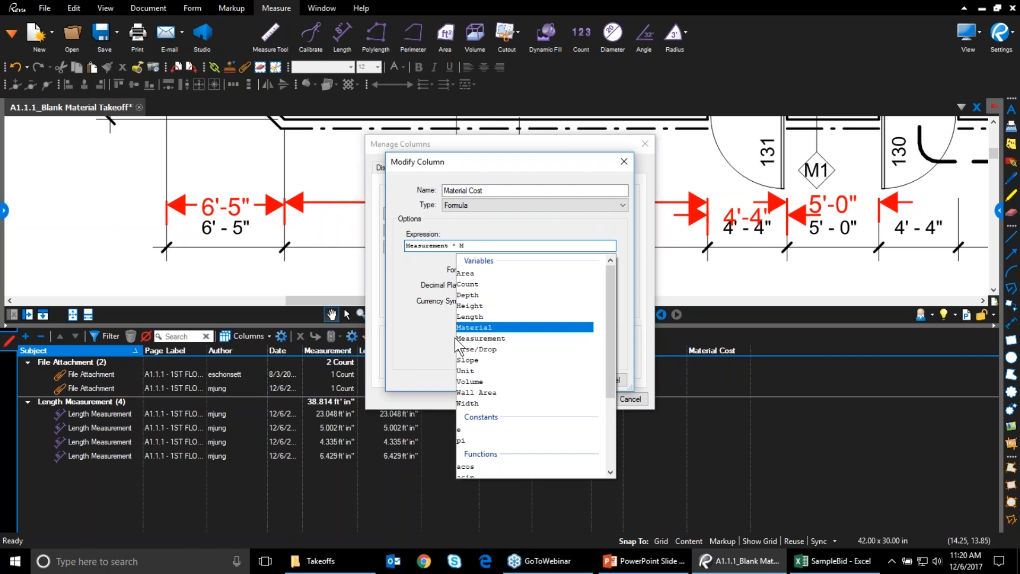
pyautogui.doubleClick(478, 329)
pyautogui.write('*')
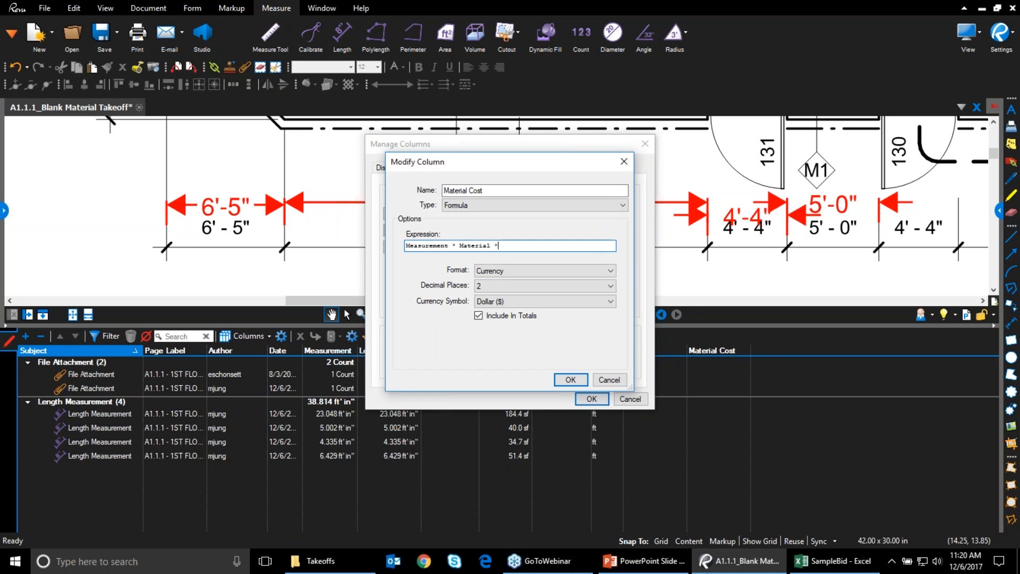
pyautogui.write('1.2')
pyautogui.press('BackSpace')
pyautogui.press('BackSpace')
pyautogui.press('BackSpace')
# Keep Dollar ($) as the Material Cost currency and apply the column settings
pyautogui.click(551, 302)
pyautogui.click(552, 316)
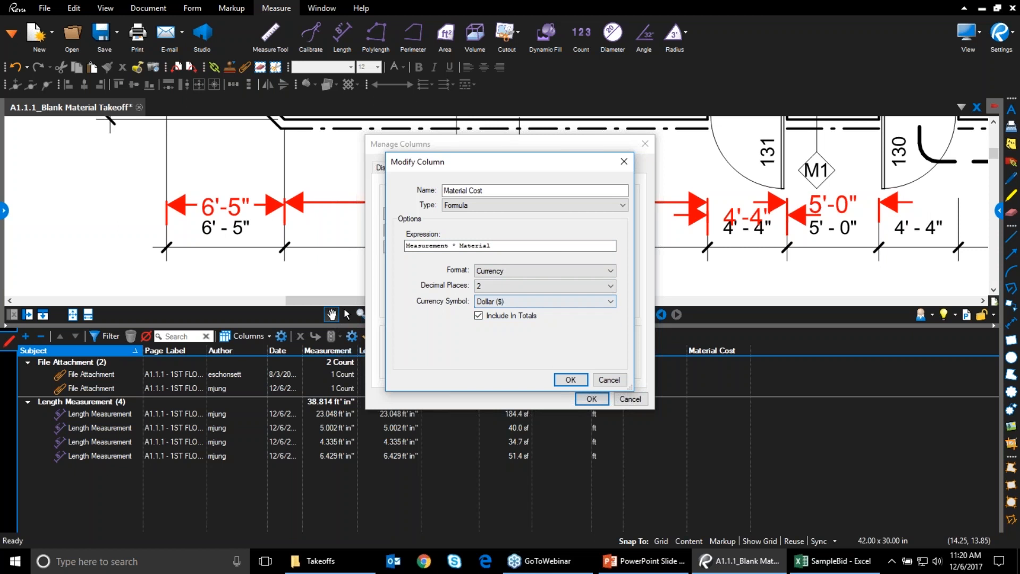
pyautogui.click(568, 376)
pyautogui.click(572, 379)
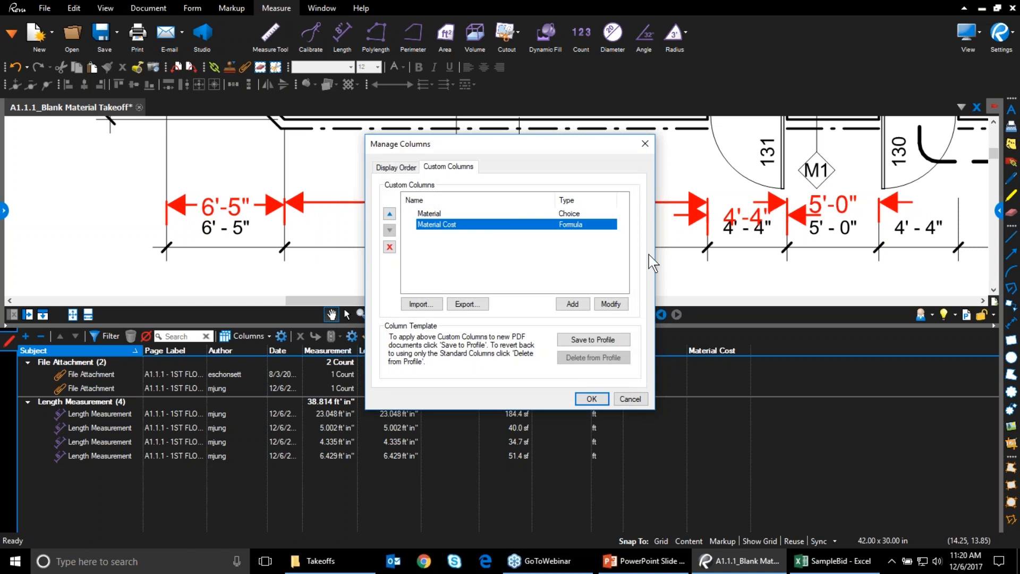
# Browse the Material choice items, such as Drywall Ceiling 5.5, Carpet 1 3.5 and Toilet 350
pyautogui.doubleClick(432, 214)
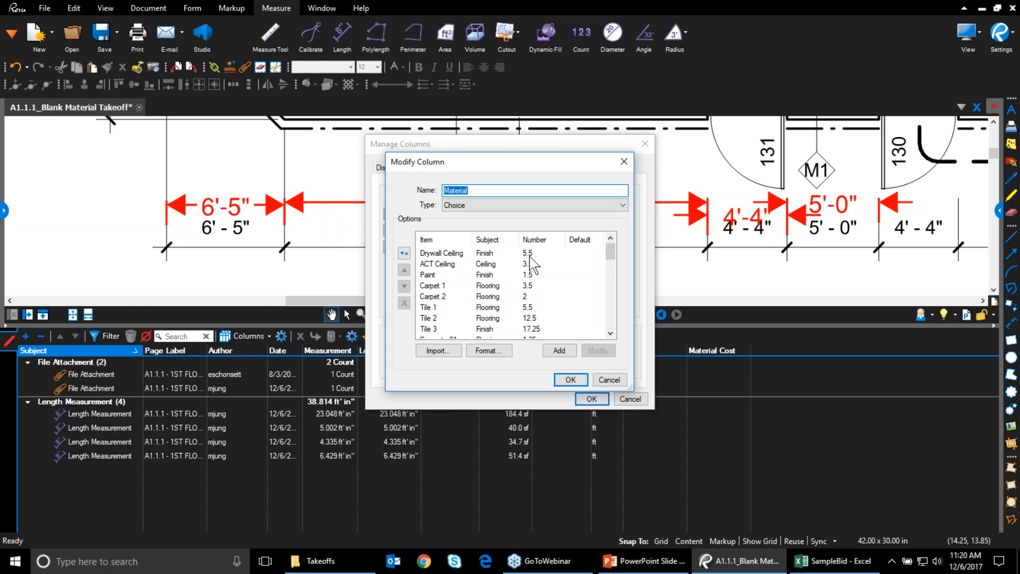
pyautogui.moveTo(611, 250); pyautogui.dragTo(610, 252)
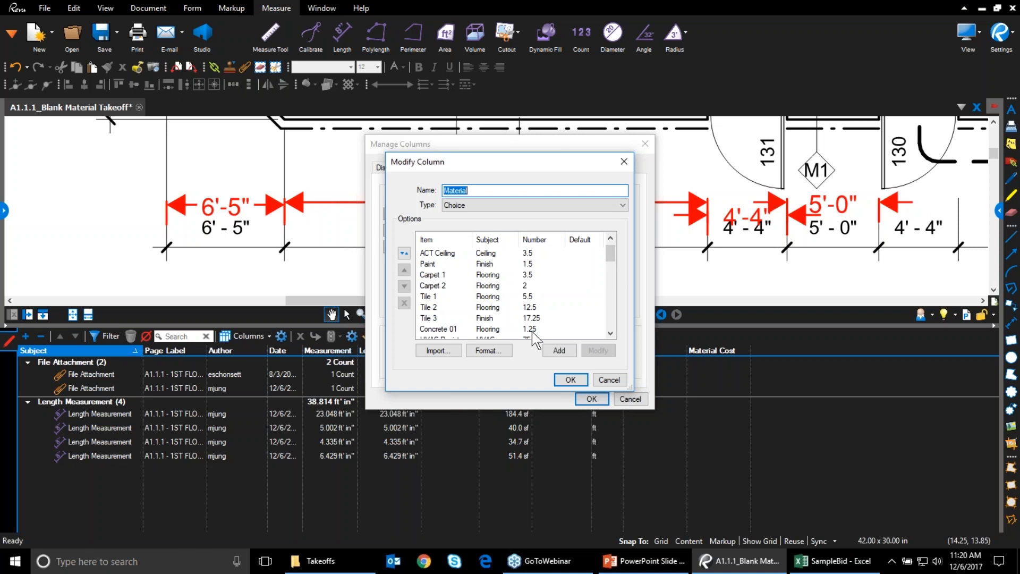
pyautogui.scroll(-4, 613, 282)
pyautogui.scroll(-4, 616, 293)
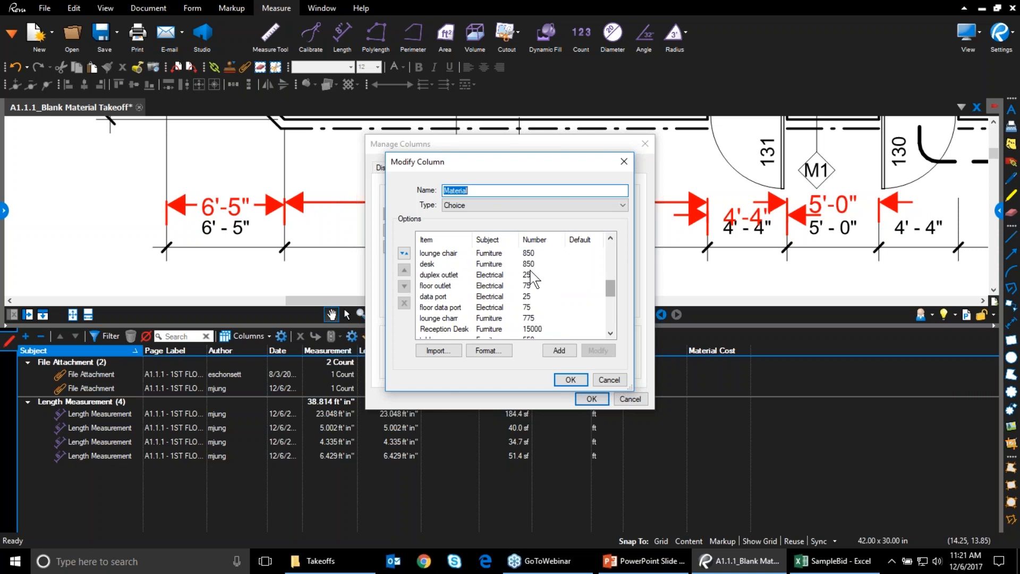
pyautogui.moveTo(612, 286); pyautogui.dragTo(614, 253)
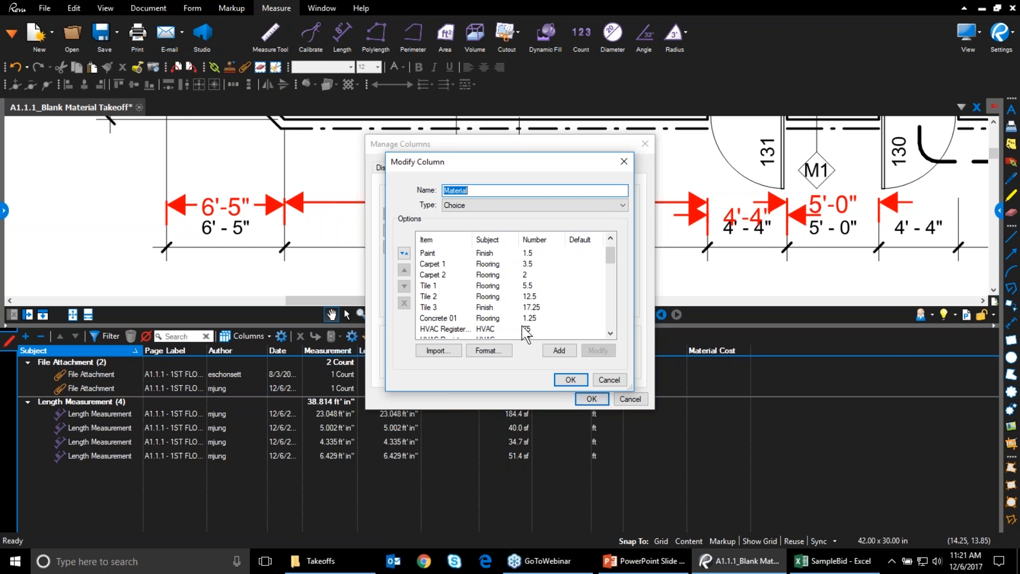
pyautogui.moveTo(612, 257); pyautogui.dragTo(609, 250)
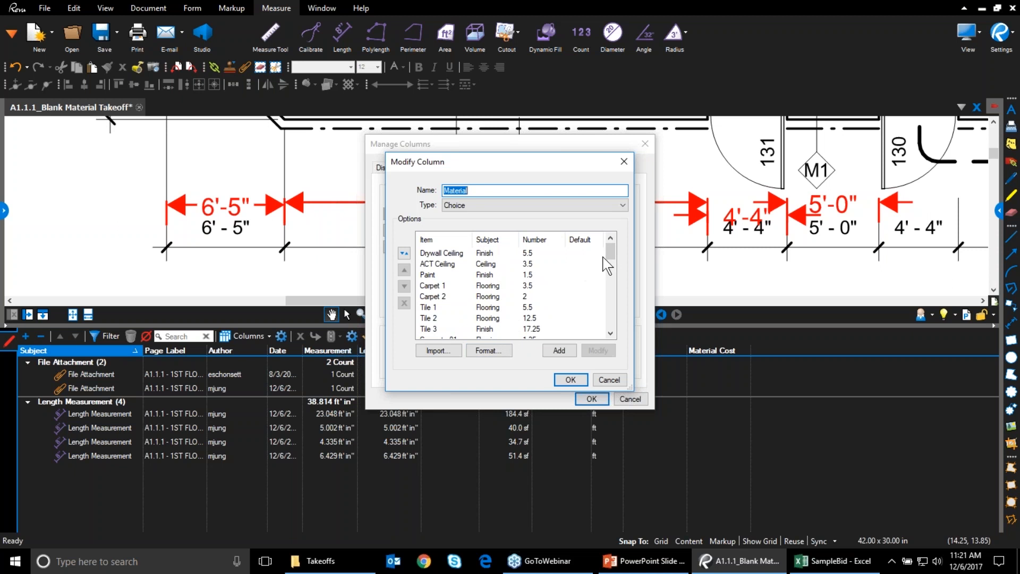
pyautogui.moveTo(613, 256); pyautogui.dragTo(609, 336)
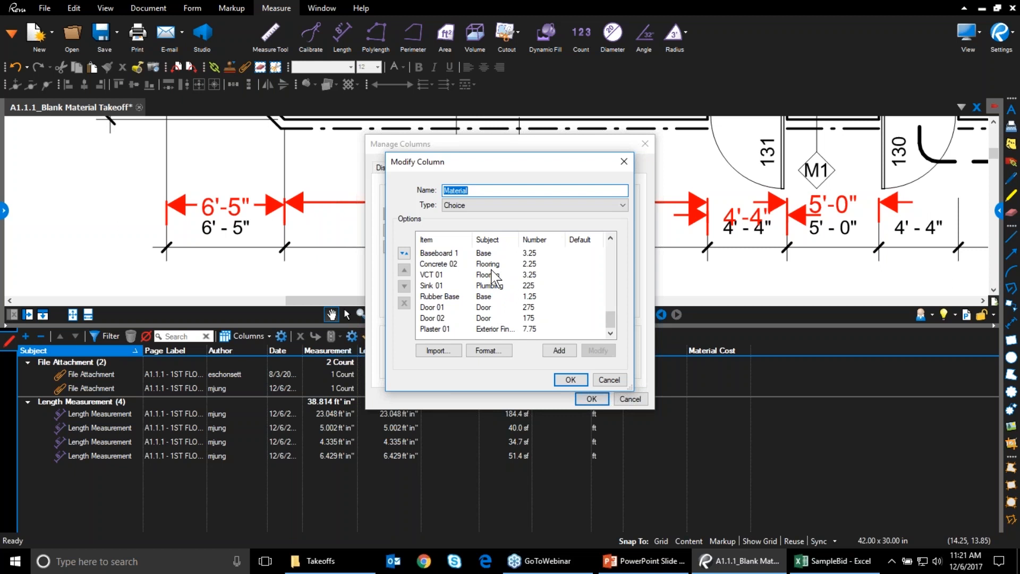
pyautogui.scroll(5, 499, 287)
pyautogui.scroll(-5, 501, 300)
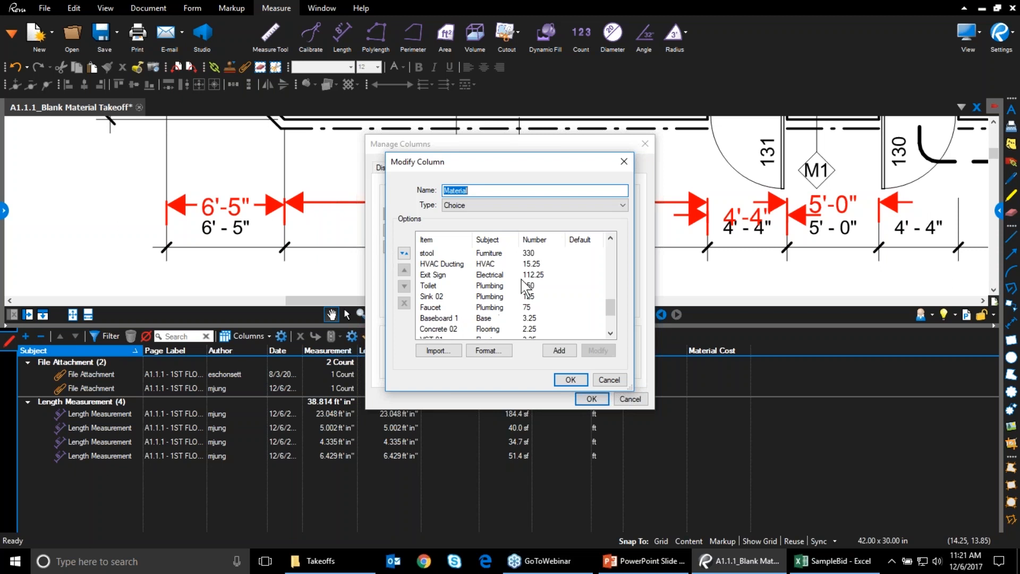
pyautogui.moveTo(610, 306); pyautogui.dragTo(615, 246)
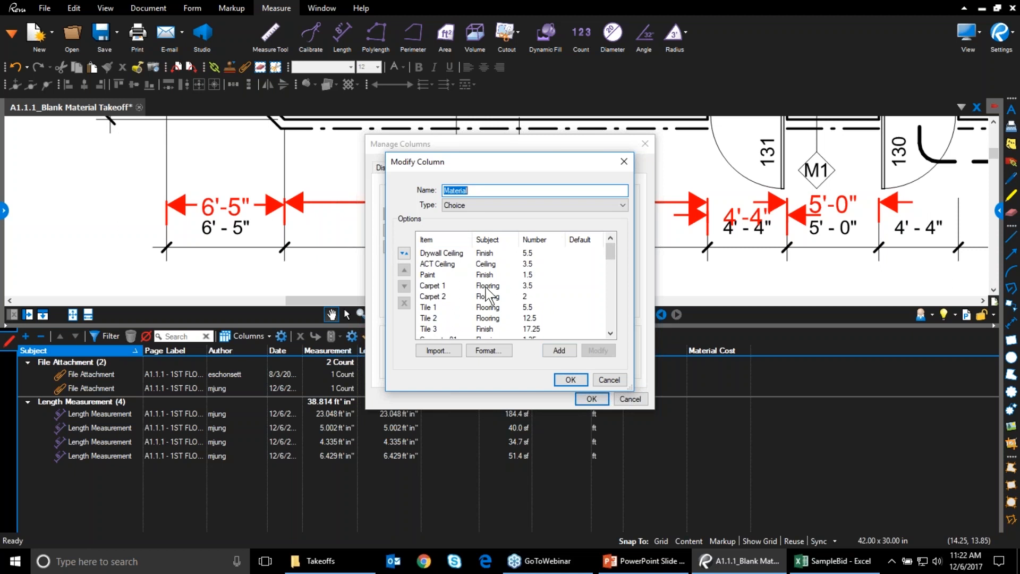
# Cancel the Import and Add choice-item dialogs, then close Modify Column unchanged
pyautogui.click(436, 350)
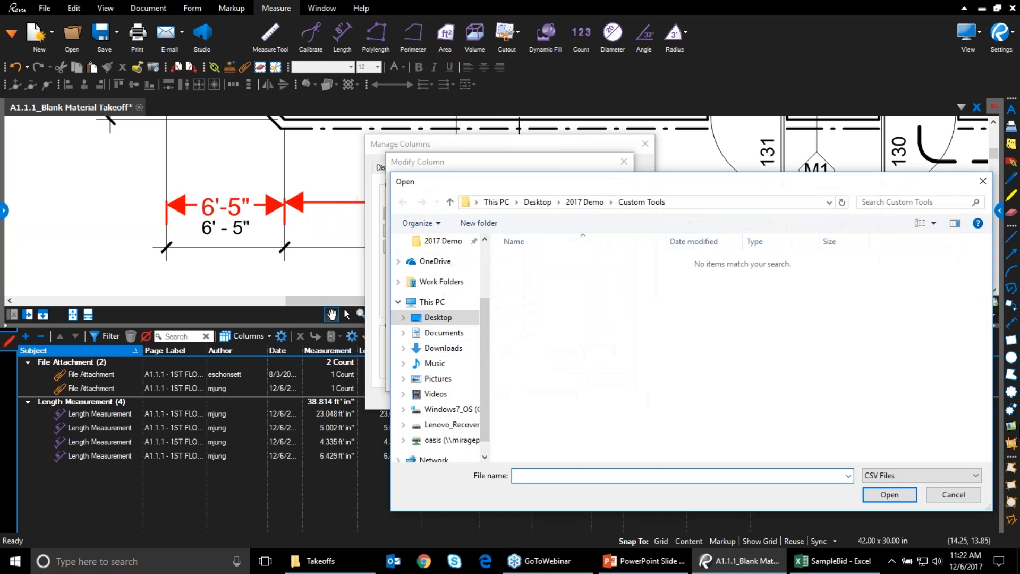
pyautogui.click(960, 494)
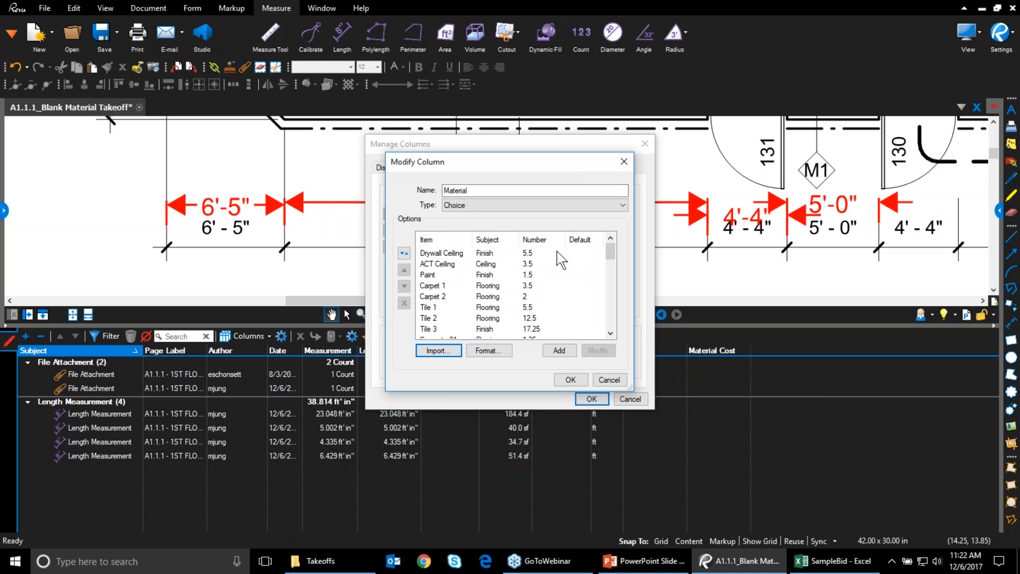
pyautogui.click(562, 352)
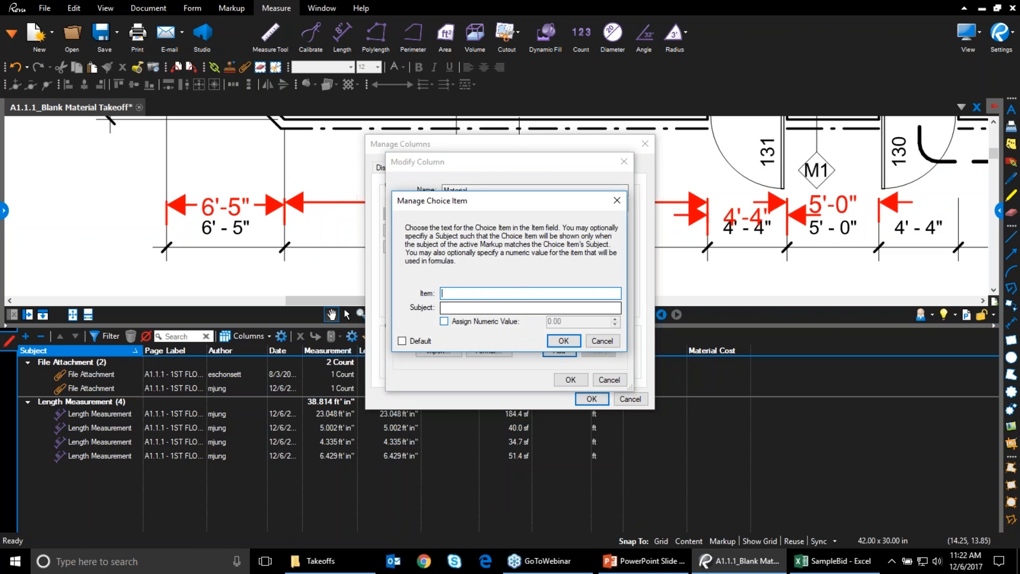
pyautogui.click(605, 342)
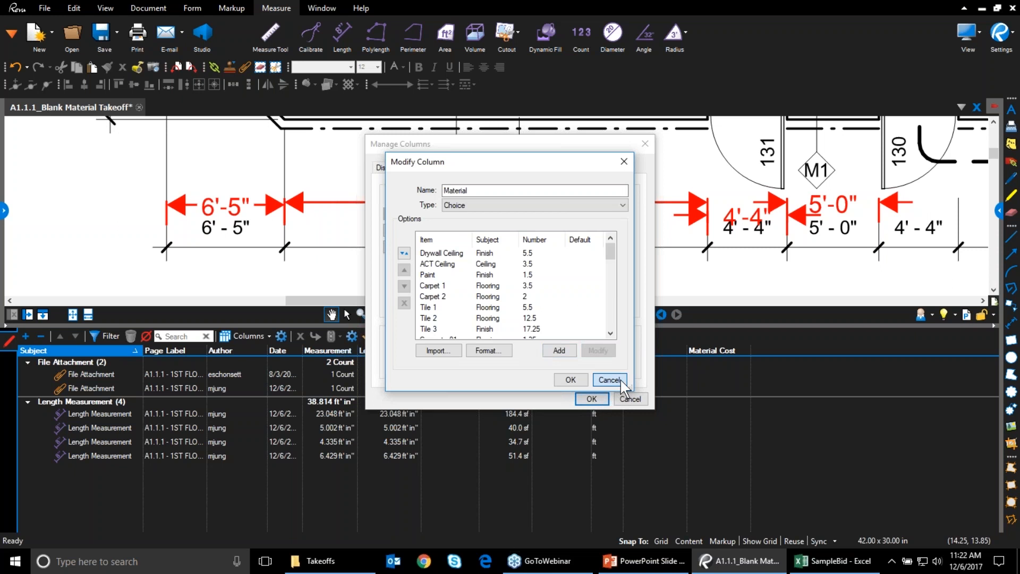
pyautogui.click(608, 380)
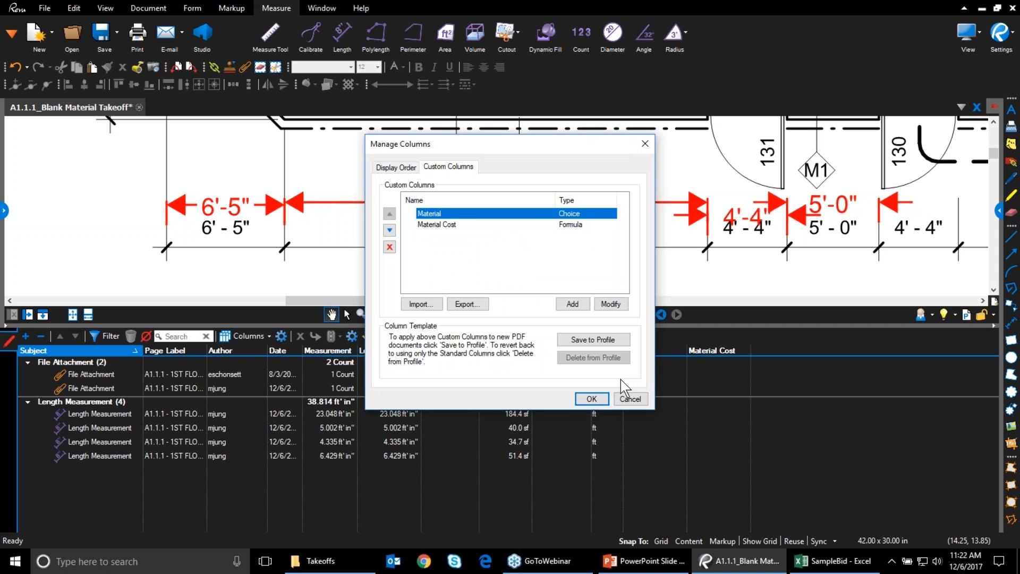
pyautogui.doubleClick(547, 224)
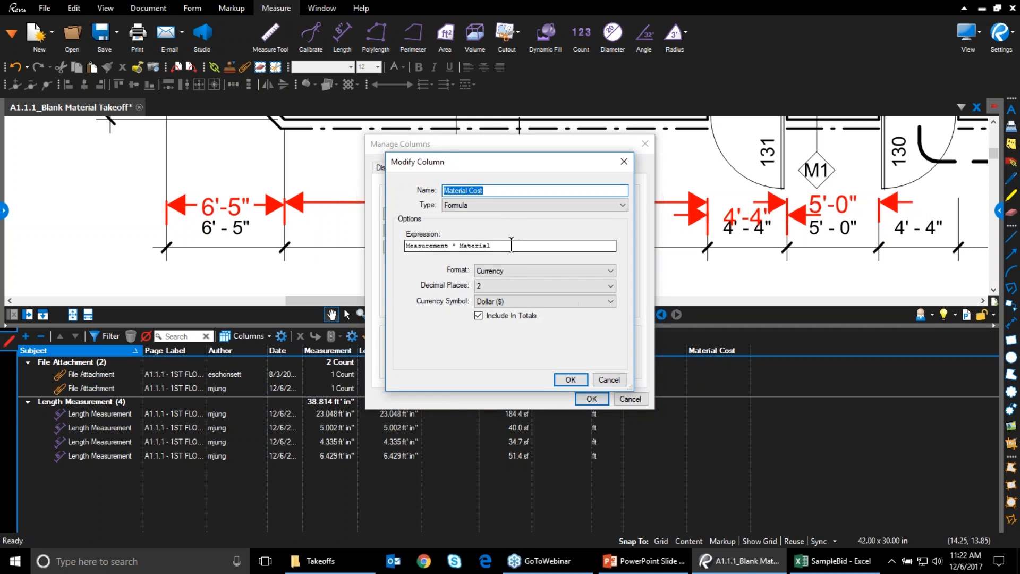
pyautogui.click(512, 245)
pyautogui.write('* k')
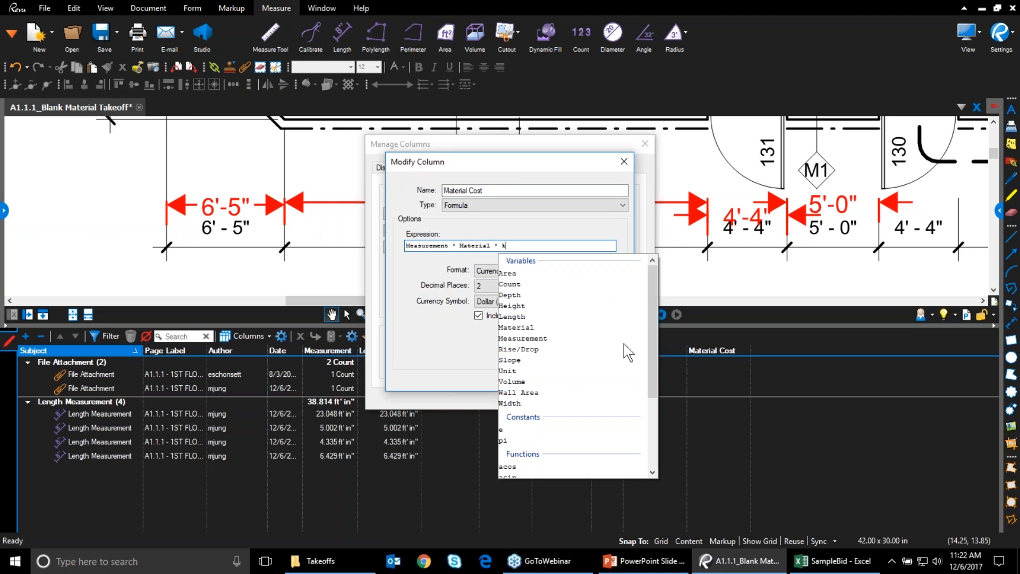
pyautogui.moveTo(654, 333); pyautogui.dragTo(652, 406)
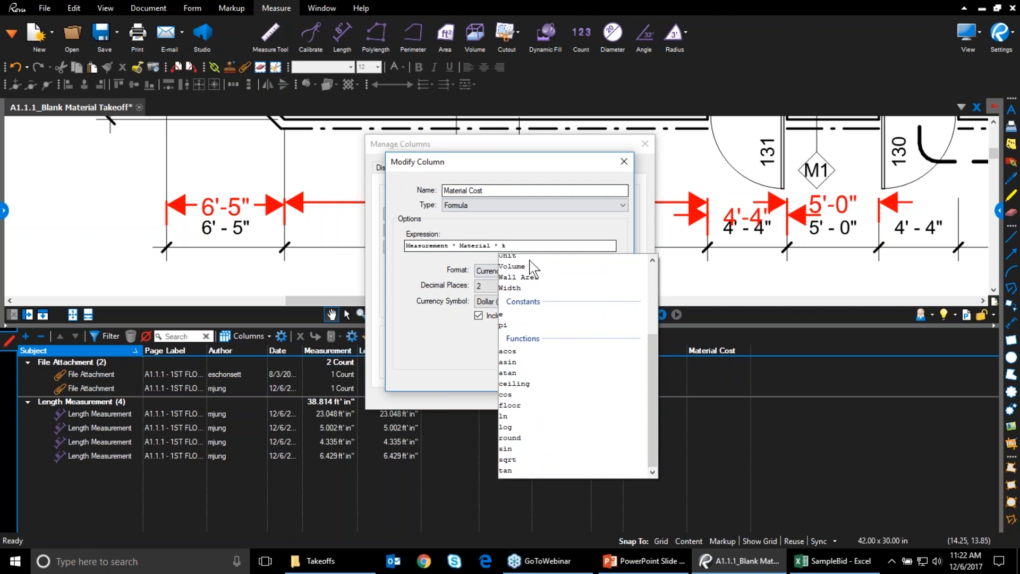
pyautogui.click(516, 245)
pyautogui.press('BackSpace')
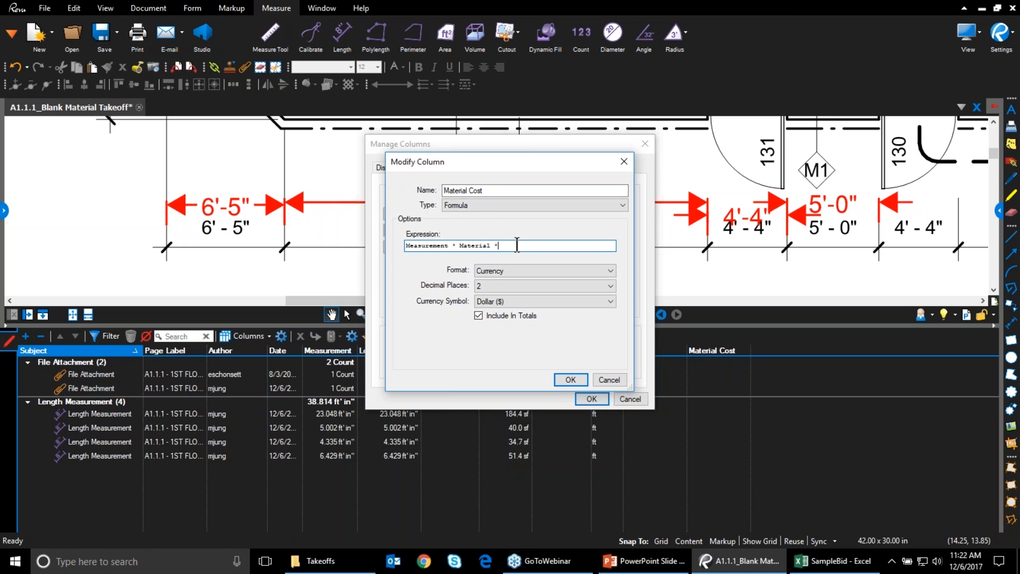
pyautogui.click(600, 378)
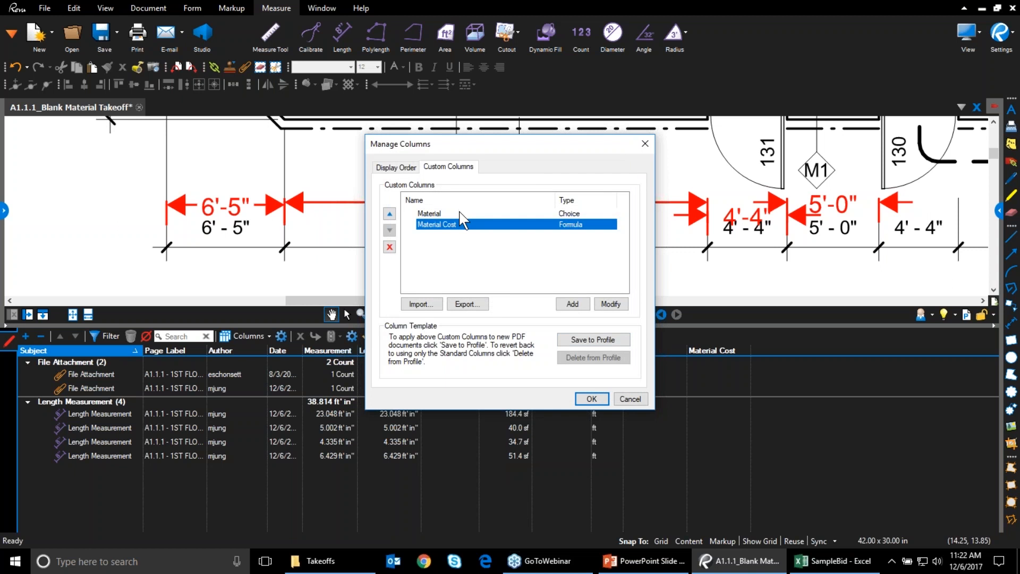
pyautogui.press('Up')
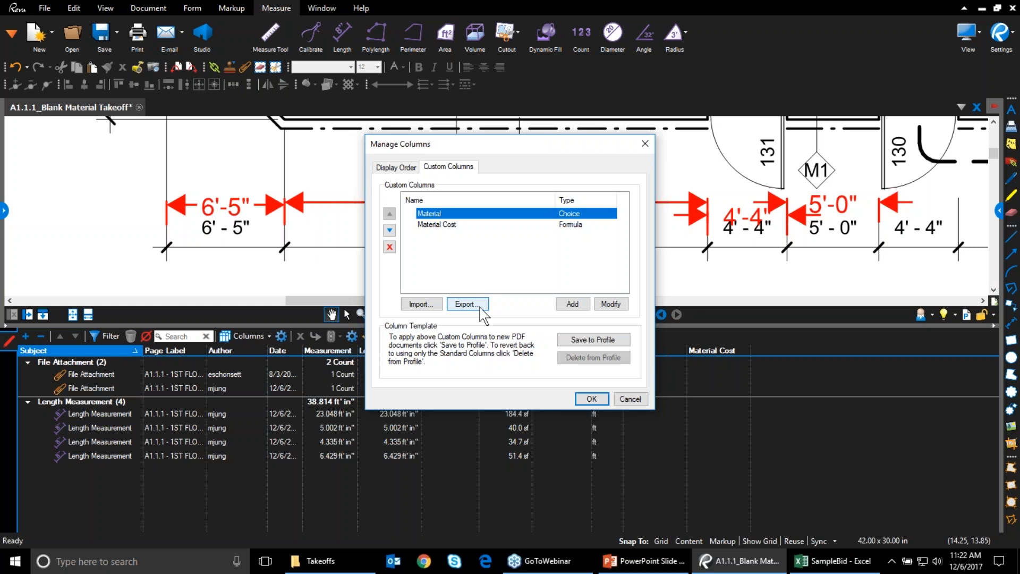
# Save the custom columns to the profile and confirm the Apply Column Template prompt
pyautogui.click(586, 339)
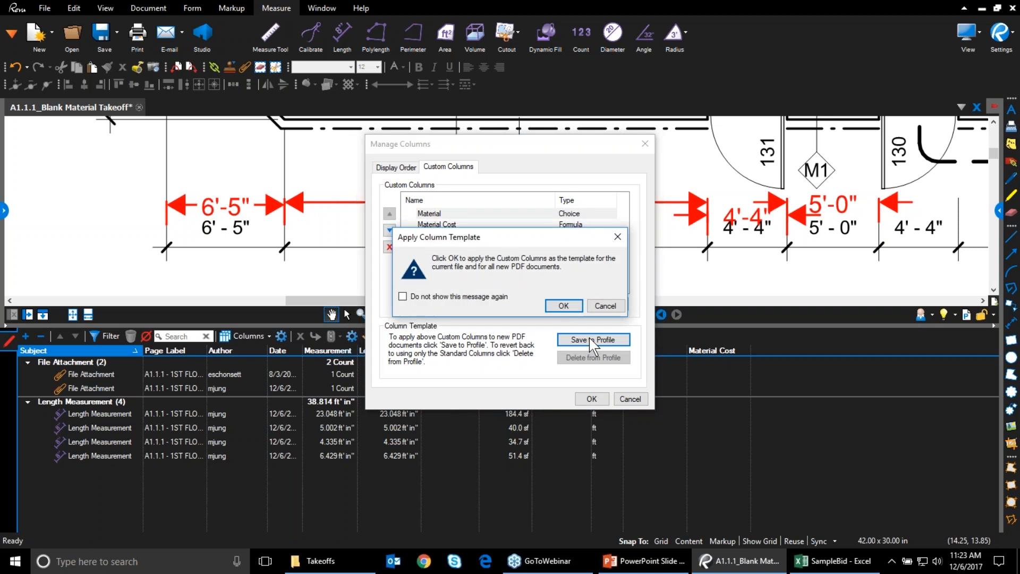
pyautogui.click(568, 307)
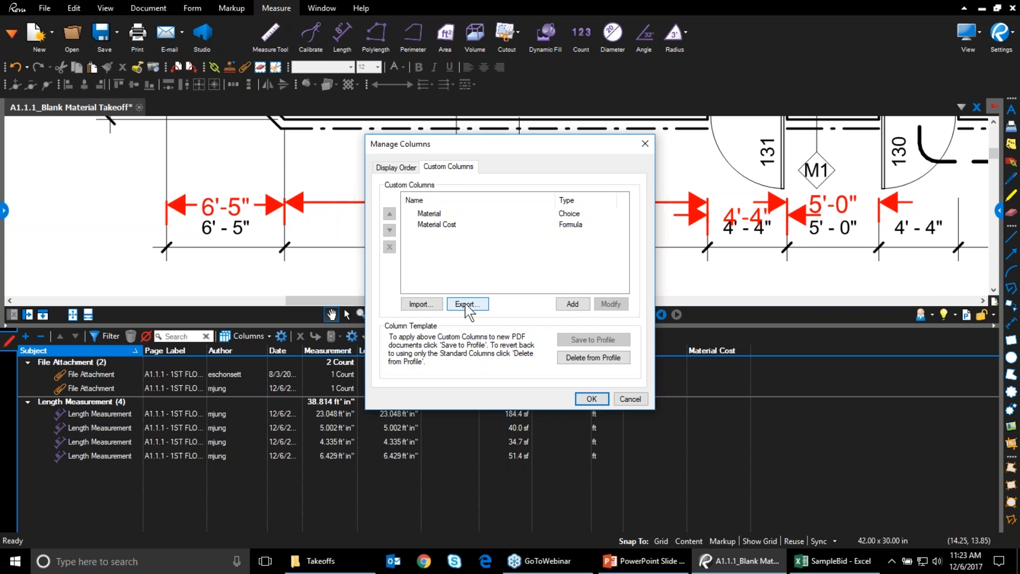
# Close the column manager, collapse the markups list and show the Layers side panel
pyautogui.click(597, 402)
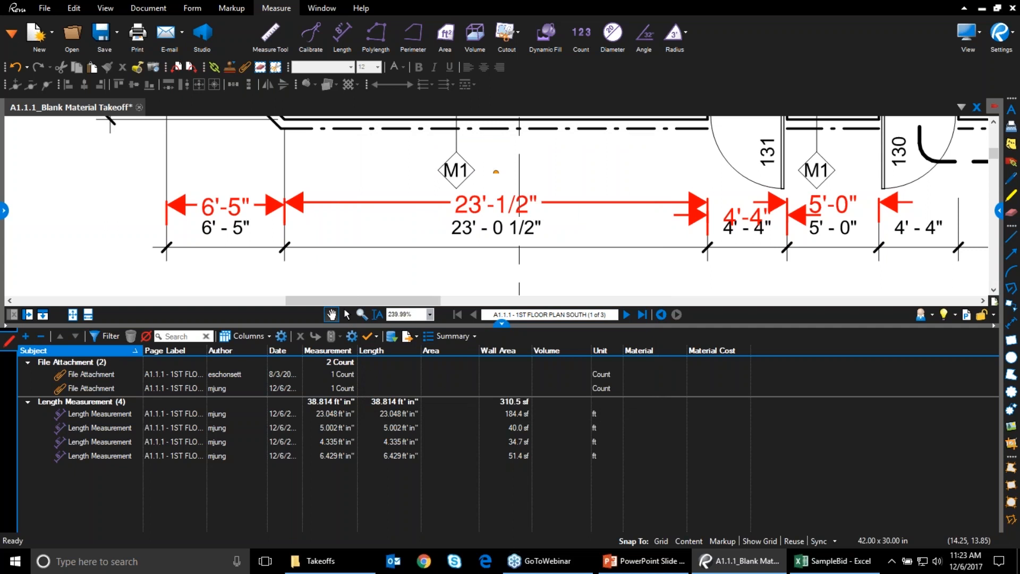
pyautogui.click(502, 323)
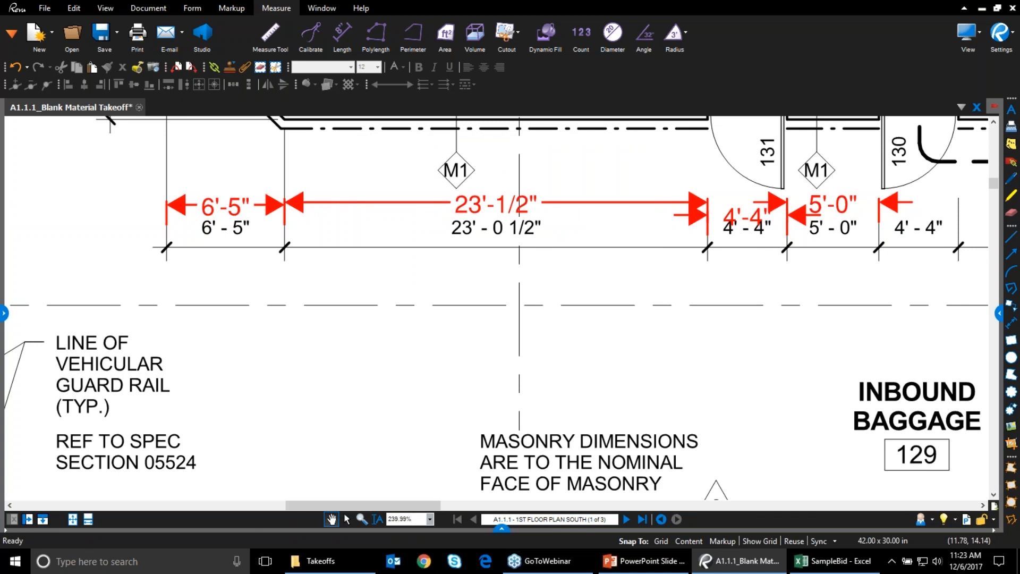
pyautogui.click(3, 315)
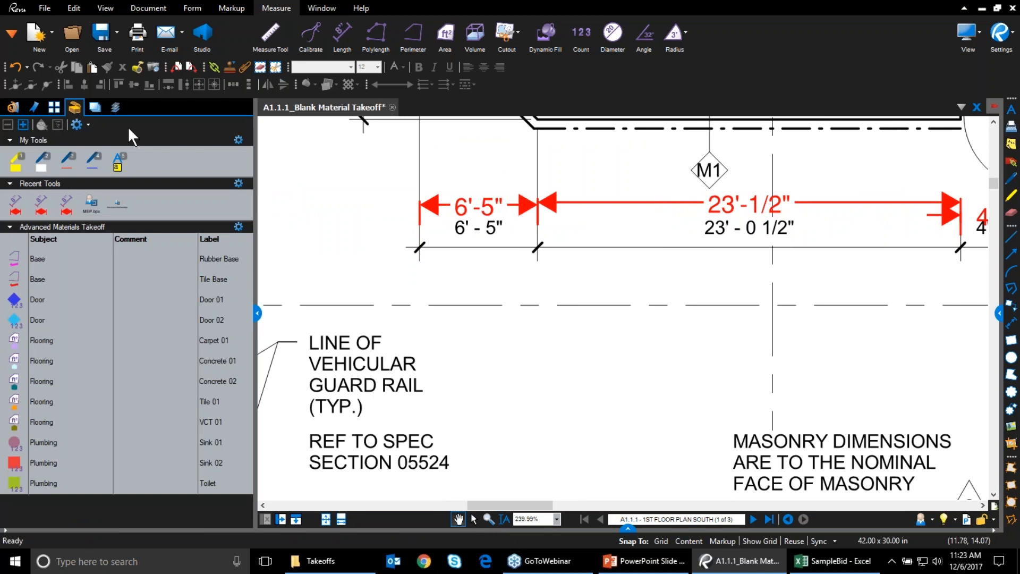
pyautogui.click(114, 105)
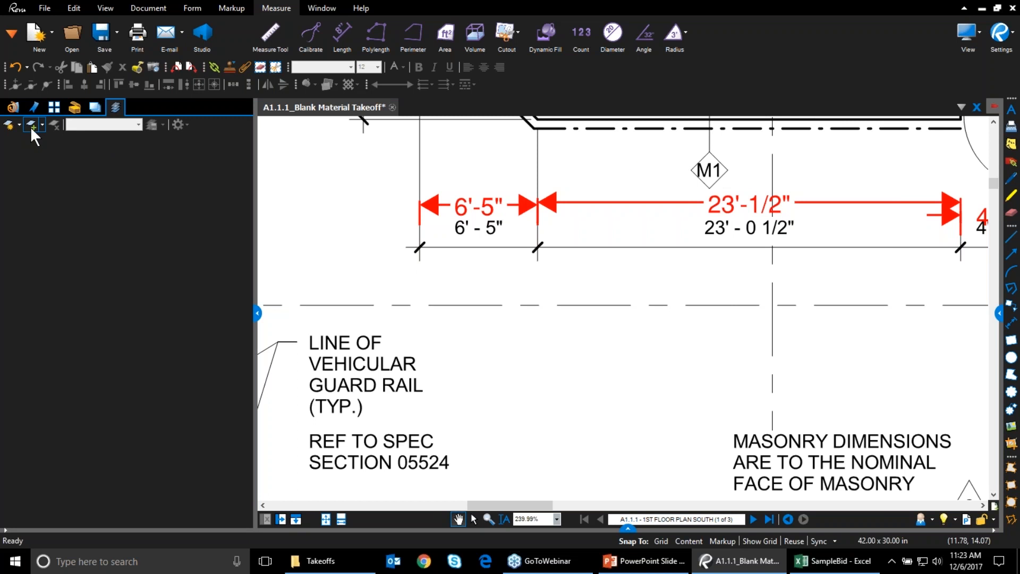
pyautogui.click(30, 127)
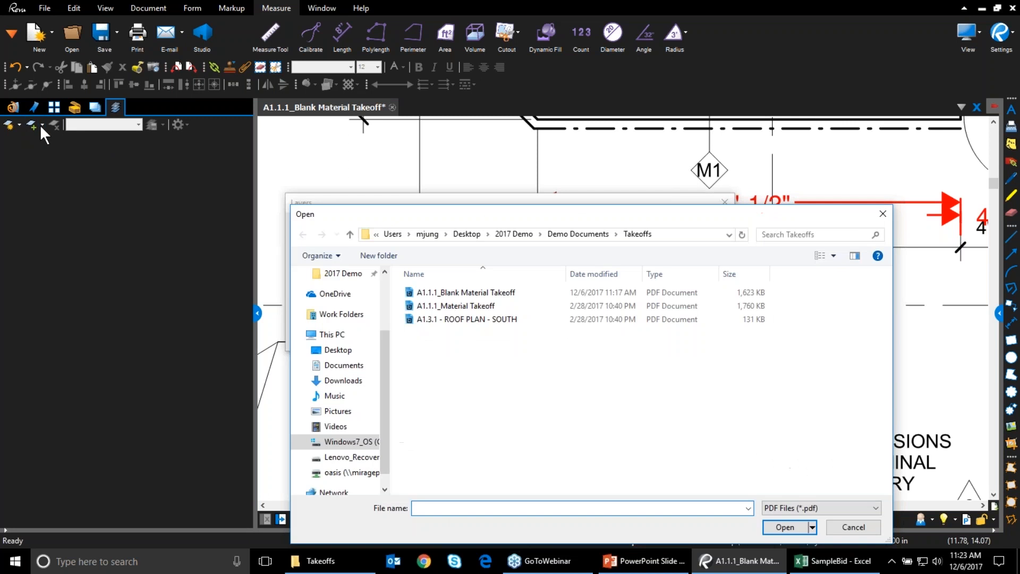
pyautogui.click(854, 527)
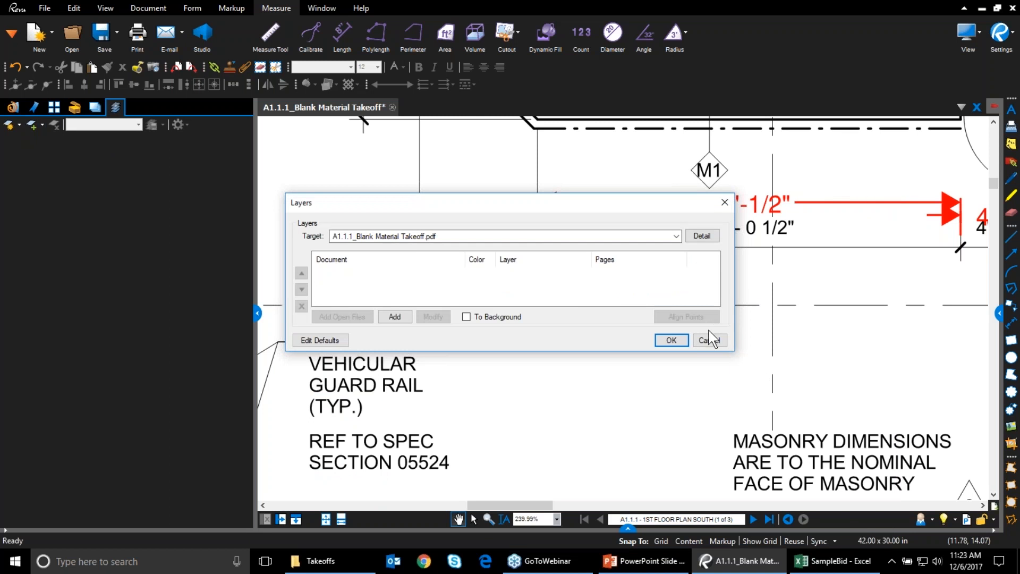
pyautogui.click(711, 342)
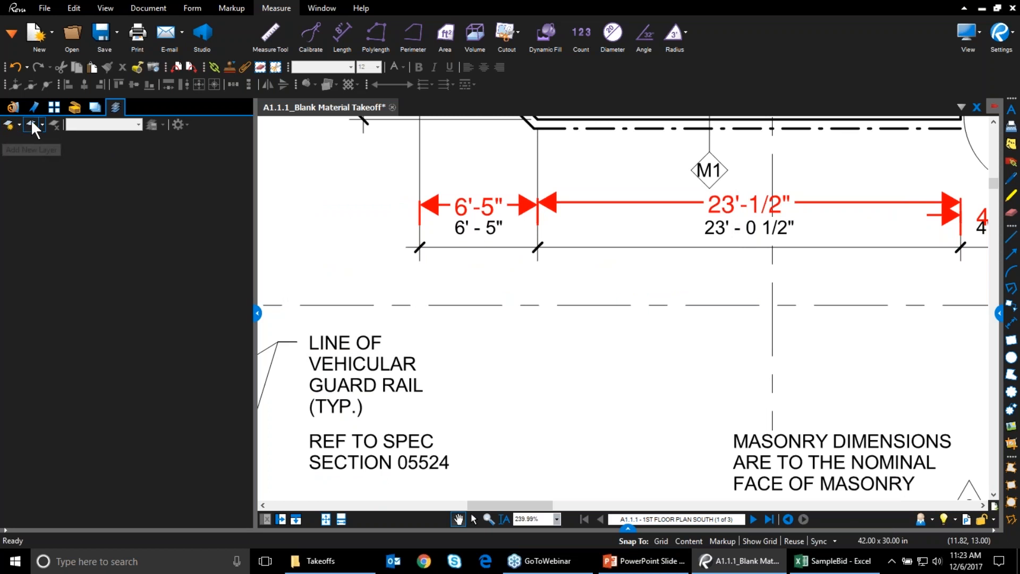
# Create three layers named Flooring, Base and Crown Moulding
pyautogui.click(8, 127)
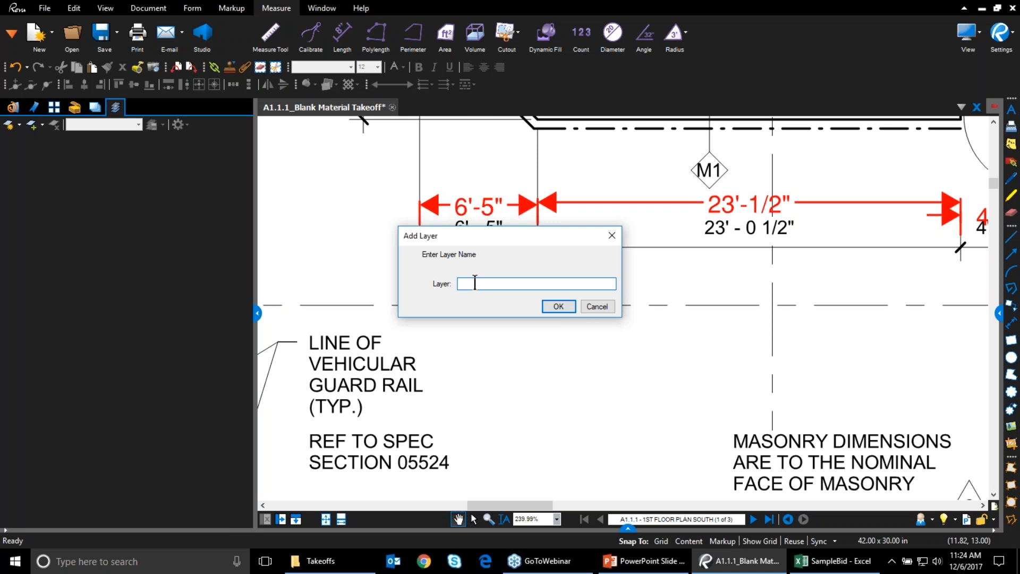
pyautogui.write('Flooring')
pyautogui.click(558, 307)
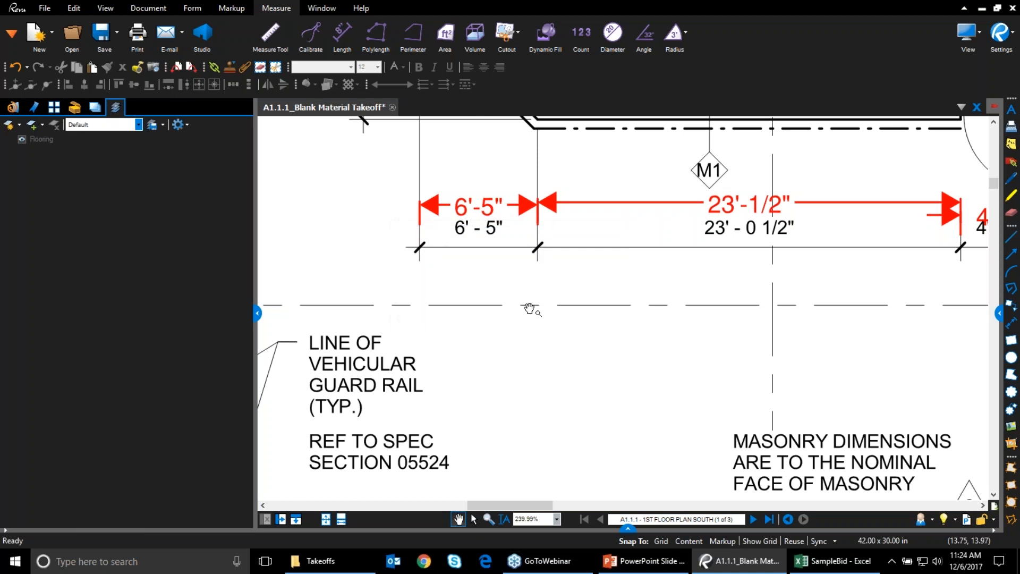
pyautogui.click(30, 124)
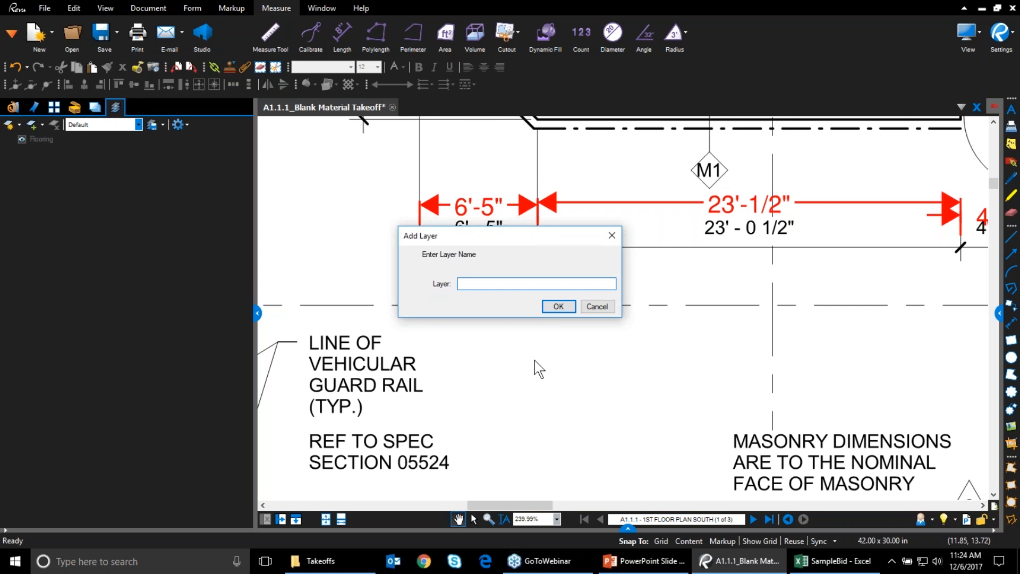
pyautogui.write('Base')
pyautogui.click(559, 307)
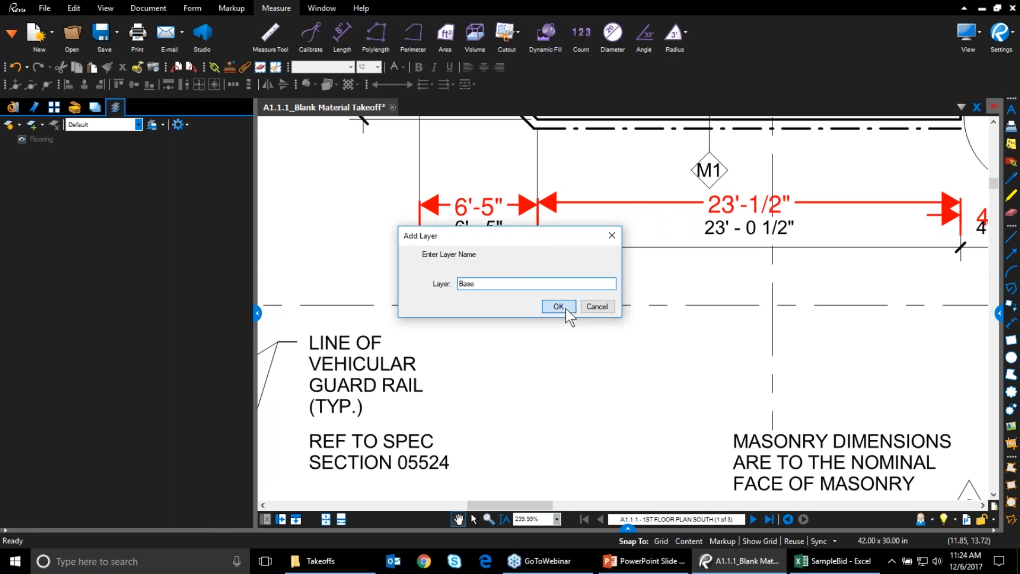
pyautogui.click(30, 123)
pyautogui.write('Crown Moulding')
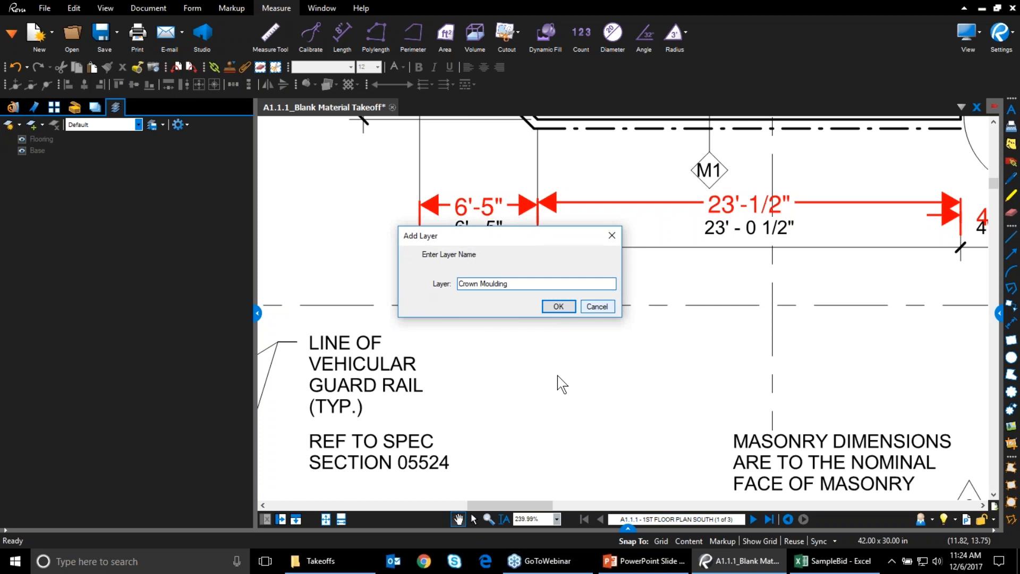
pyautogui.click(555, 307)
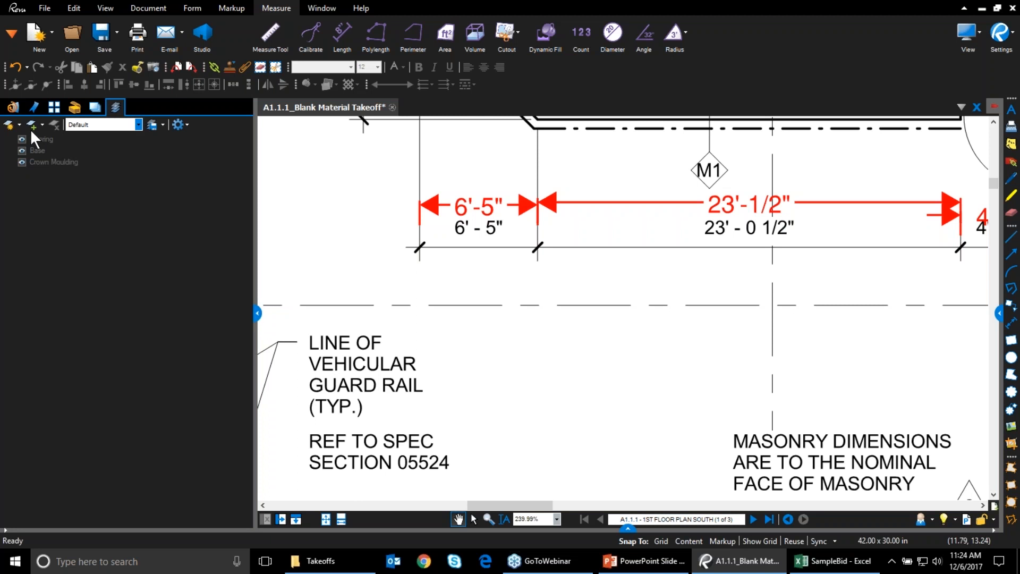
# Hide the Layers panel and delete the red dimension markups along the corridor
pyautogui.click(257, 313)
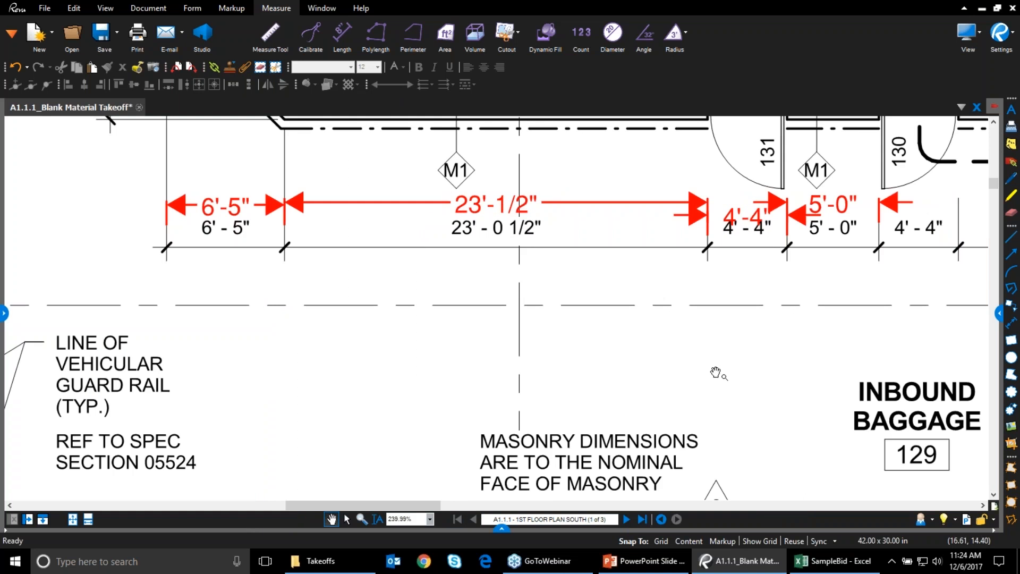
pyautogui.scroll(-3, 718, 371)
pyautogui.moveTo(383, 266); pyautogui.dragTo(294, 359)
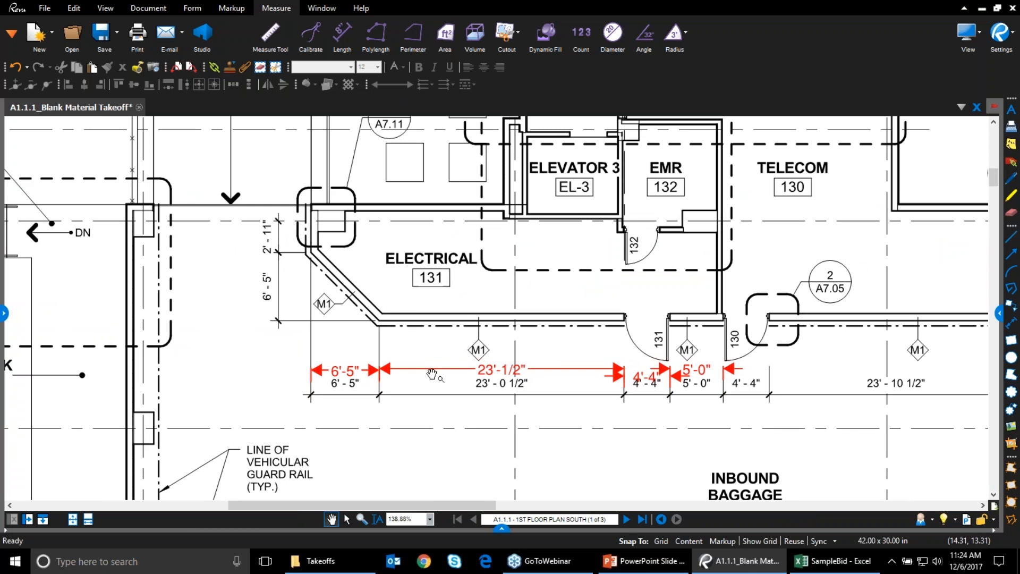
pyautogui.click(346, 518)
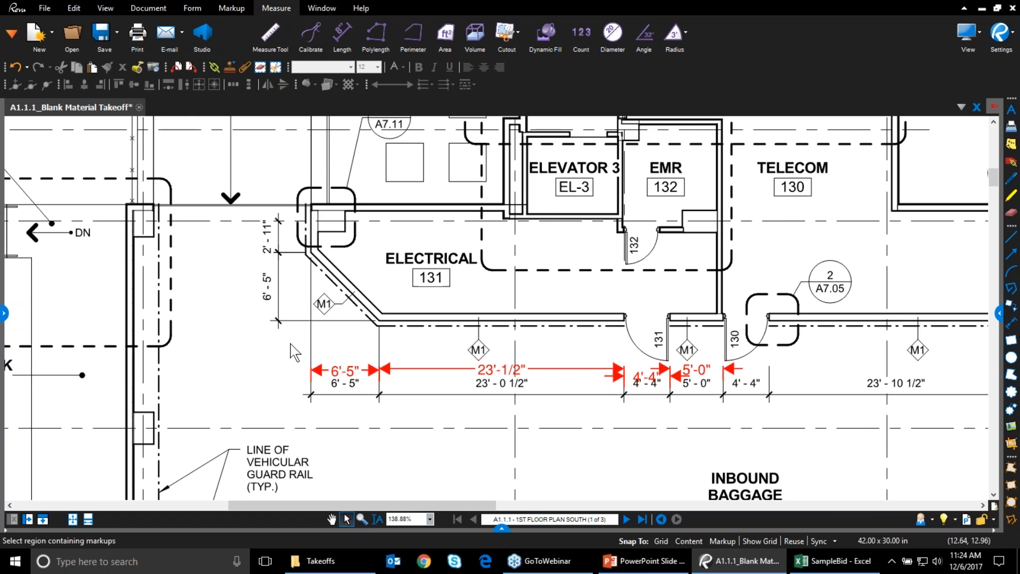
pyautogui.moveTo(298, 338); pyautogui.dragTo(797, 423)
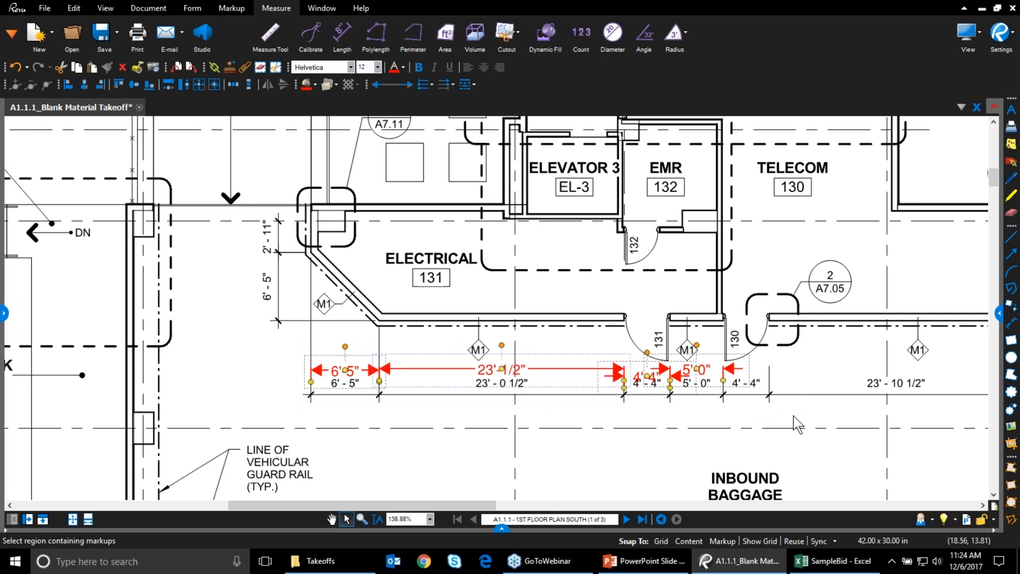
pyautogui.press('Delete')
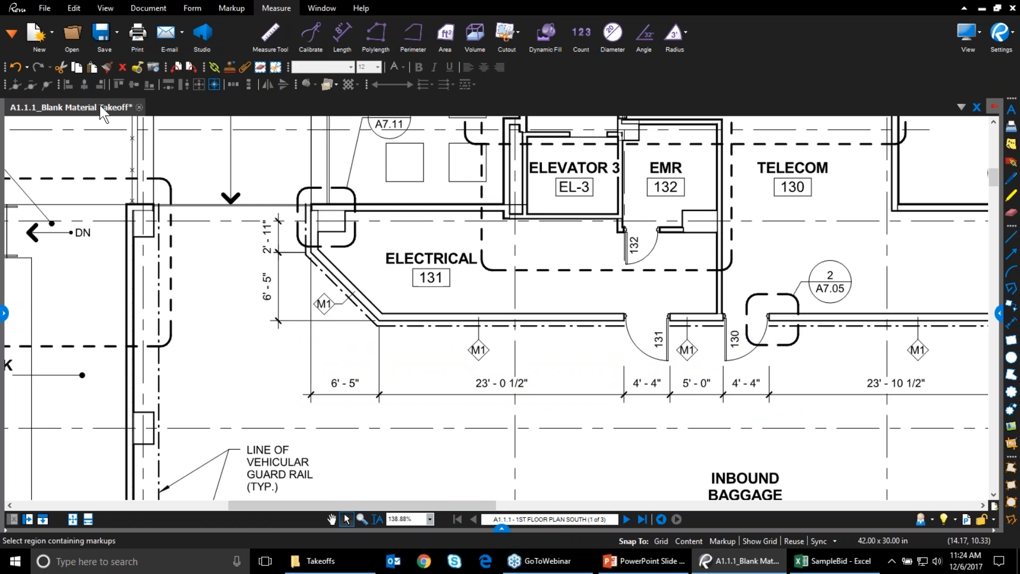
# Save the takeoff document and pan the plan up to show Vestibule 133
pyautogui.rightClick(100, 106)
pyautogui.click(121, 117)
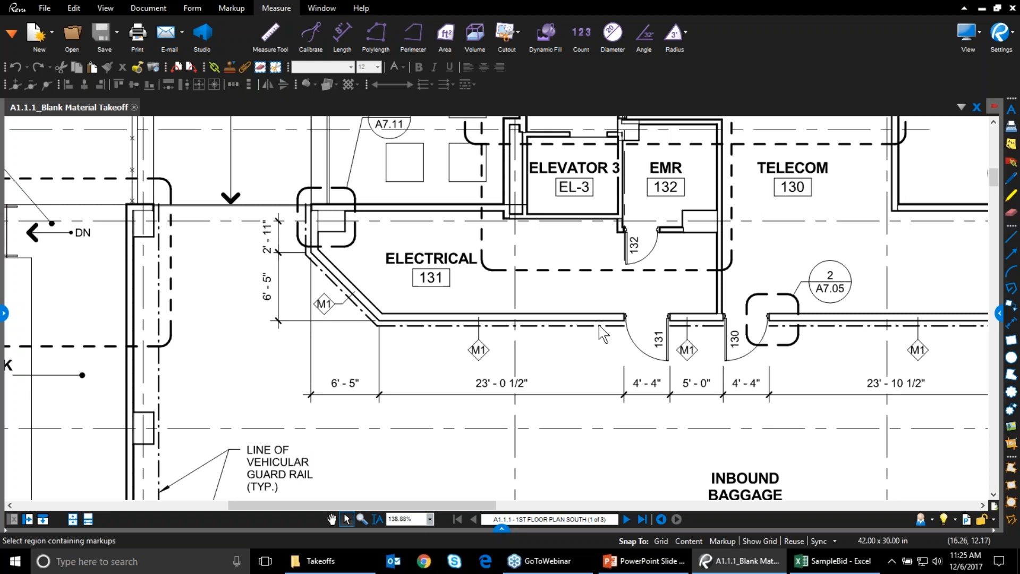
pyautogui.moveTo(679, 275); pyautogui.dragTo(657, 348)
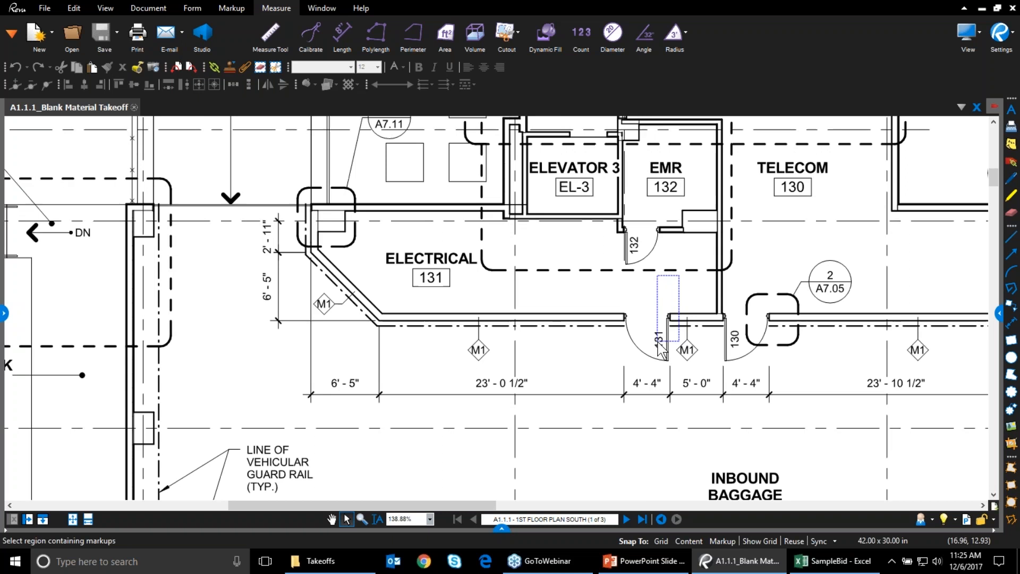
pyautogui.click(331, 518)
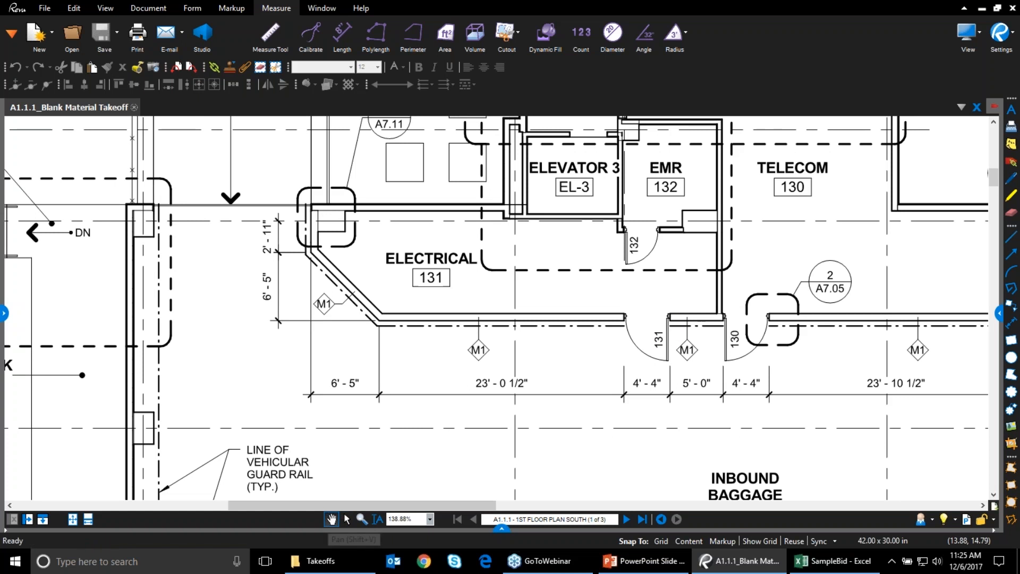
pyautogui.moveTo(677, 224); pyautogui.dragTo(611, 337)
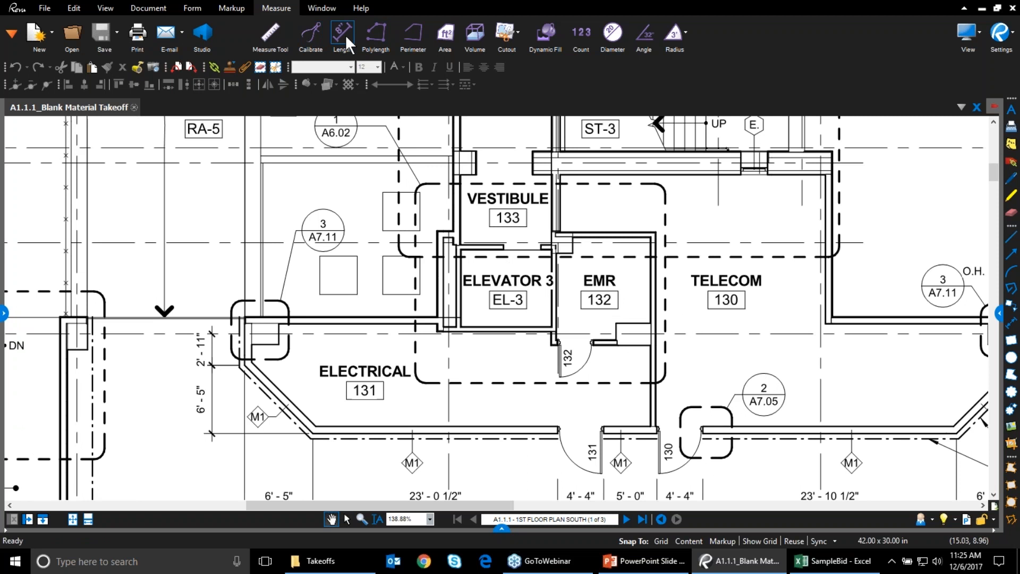
# Measure Elevator 3 with a 31'-5 1/2" perimeter and a 62.8 sf area rectangle
pyautogui.click(409, 37)
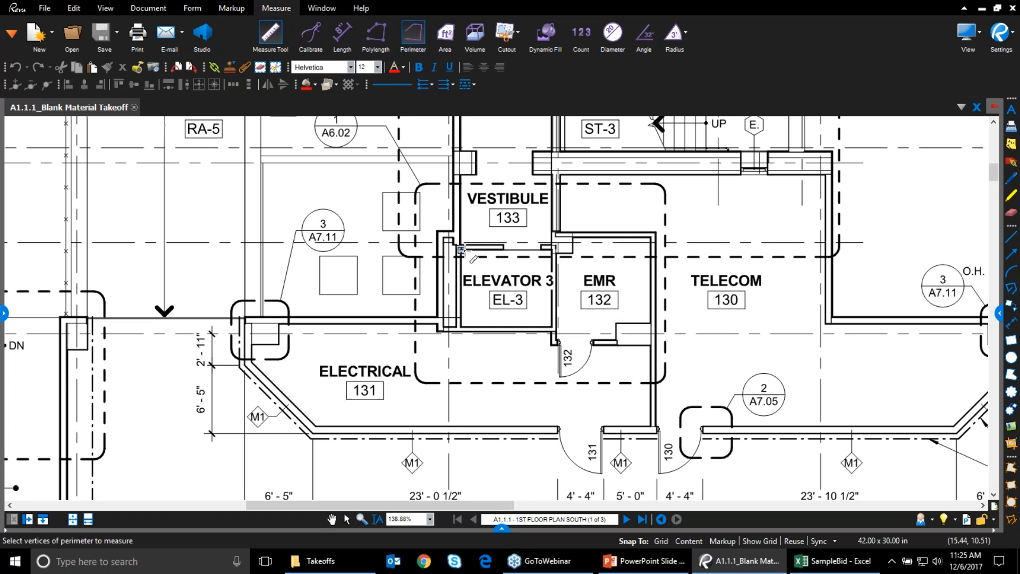
pyautogui.moveTo(461, 250); pyautogui.dragTo(552, 328)
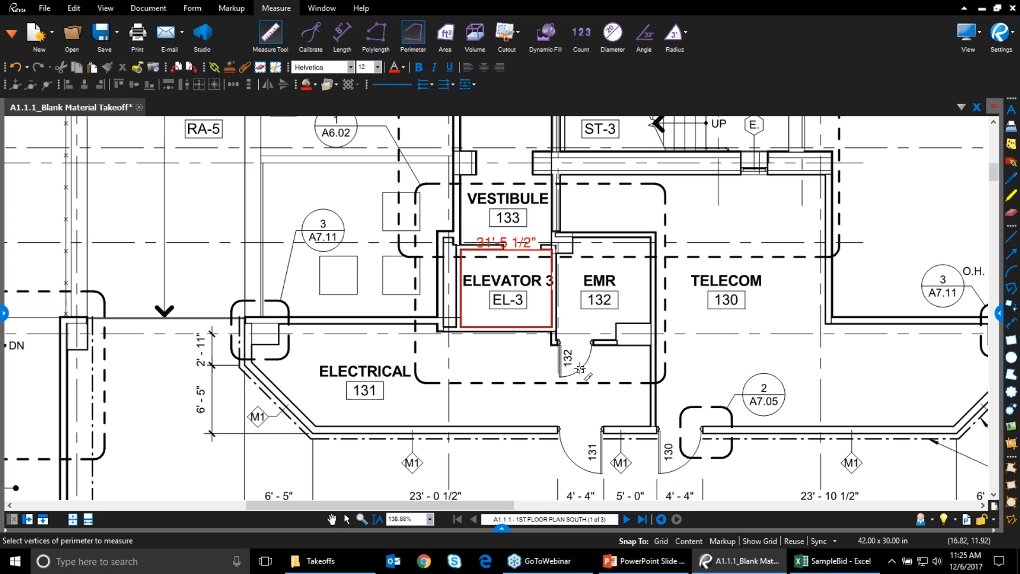
pyautogui.click(445, 33)
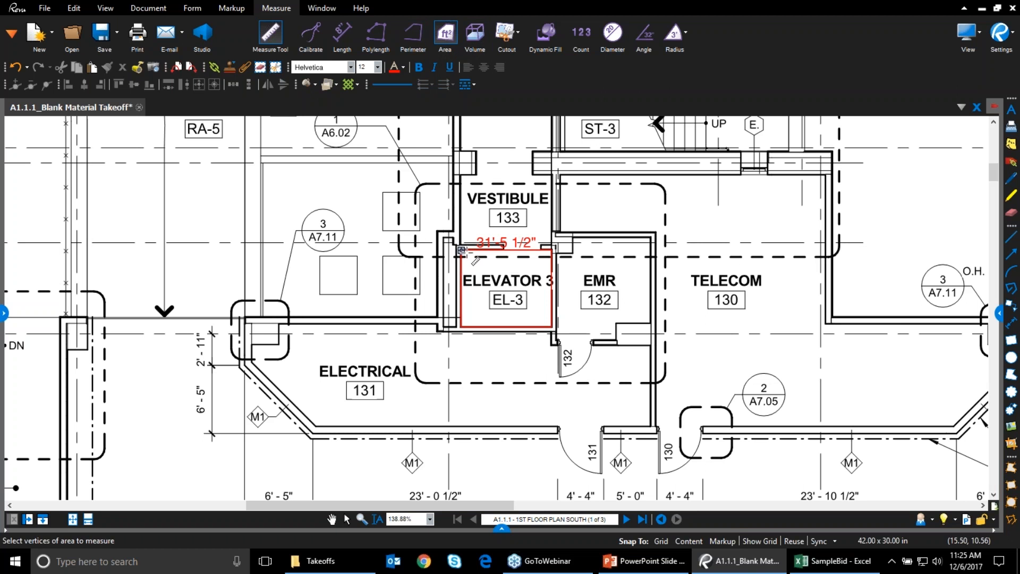
pyautogui.moveTo(500, 262); pyautogui.dragTo(554, 327)
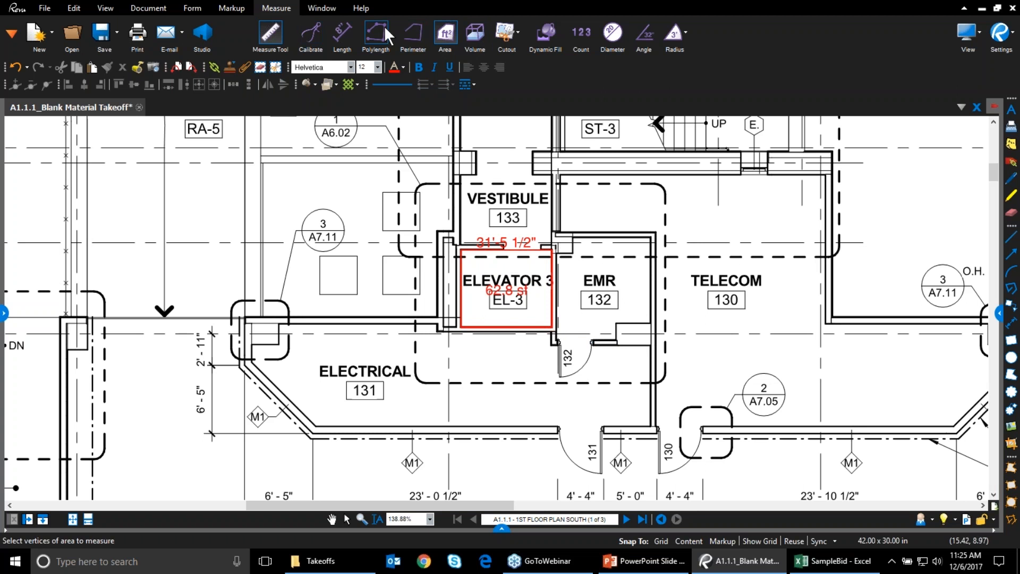
pyautogui.click(417, 36)
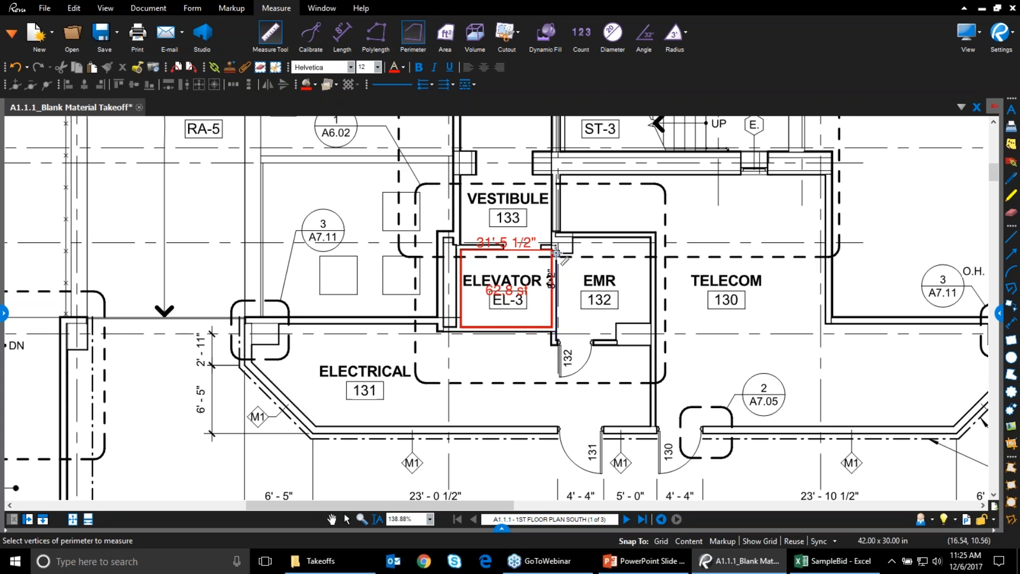
# Trace the EMR room's walls corner by corner, closing the perimeter at 33'-9 1/2"
pyautogui.scroll(6, 556, 253)
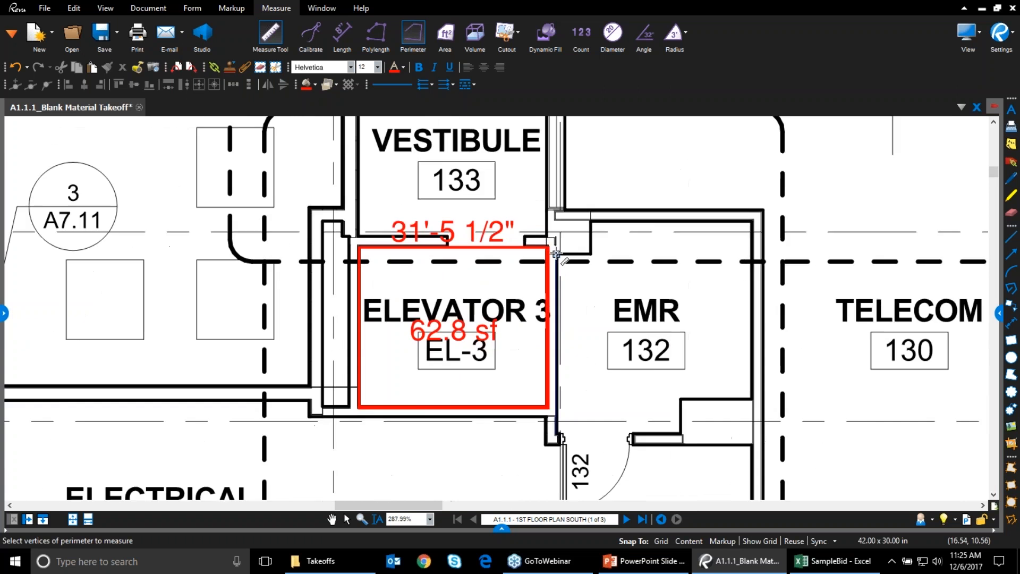
pyautogui.click(556, 255)
pyautogui.click(616, 255)
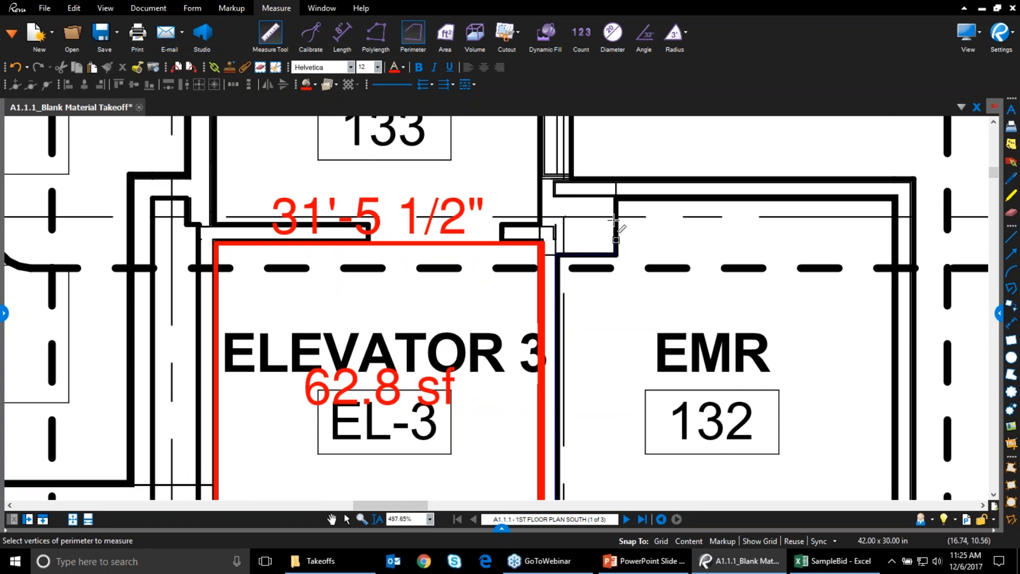
pyautogui.click(616, 200)
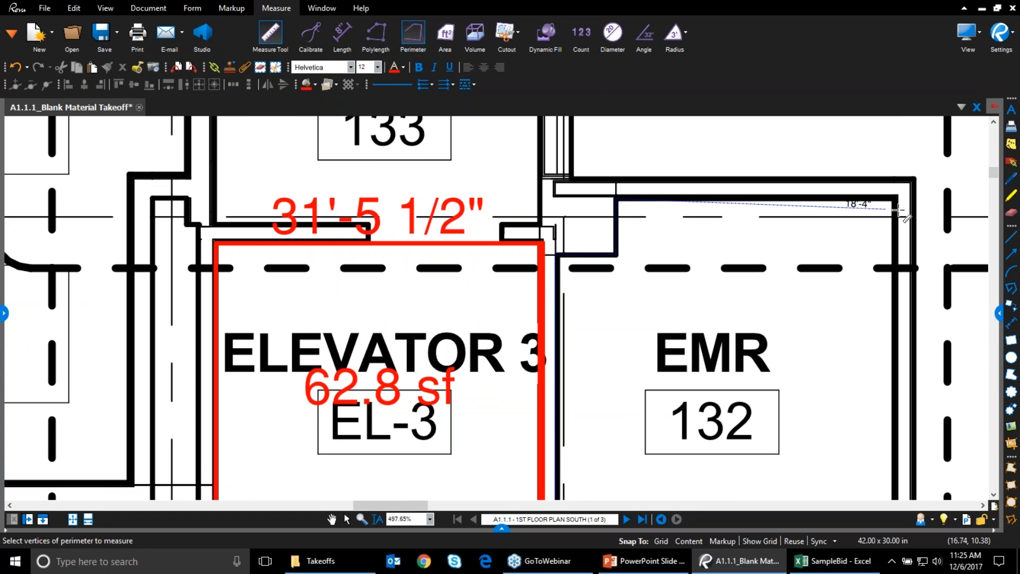
pyautogui.click(894, 199)
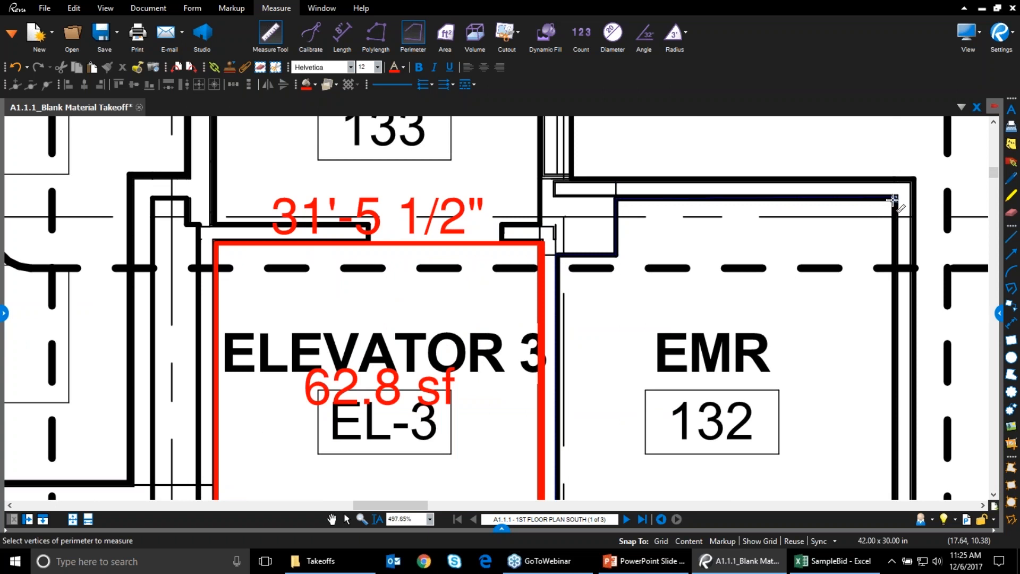
pyautogui.scroll(-3, 898, 454)
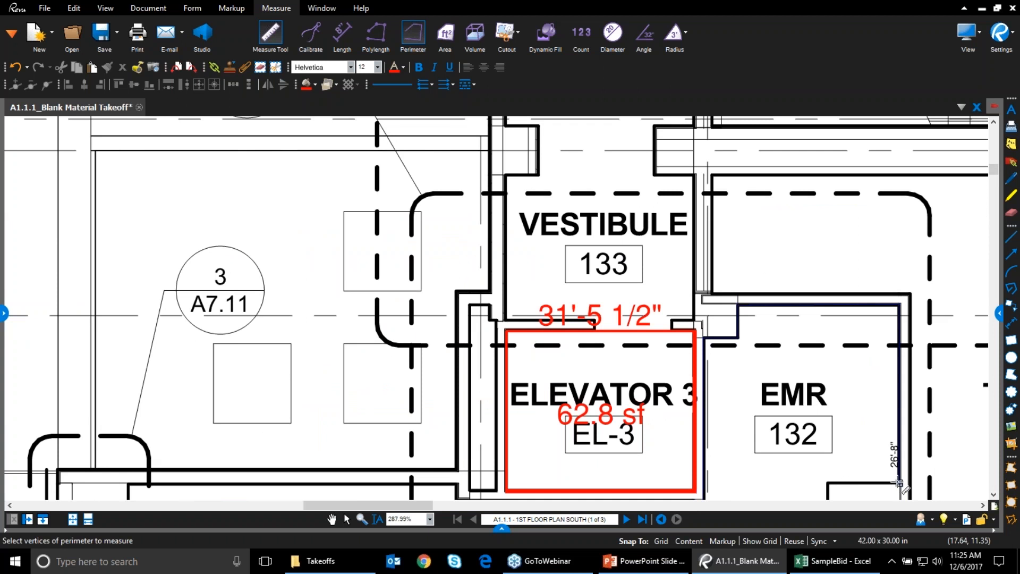
pyautogui.click(898, 482)
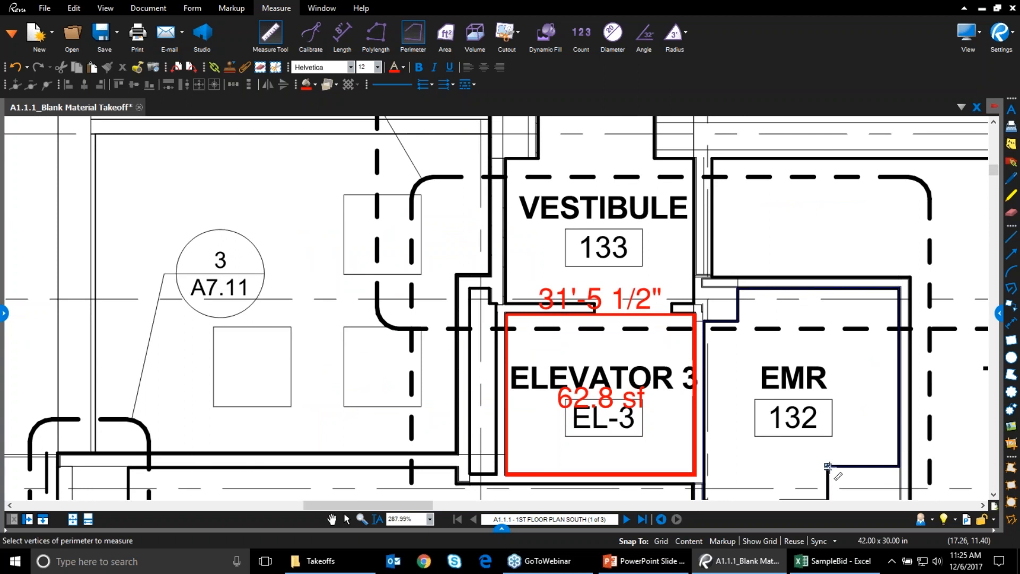
pyautogui.scroll(-2, 828, 468)
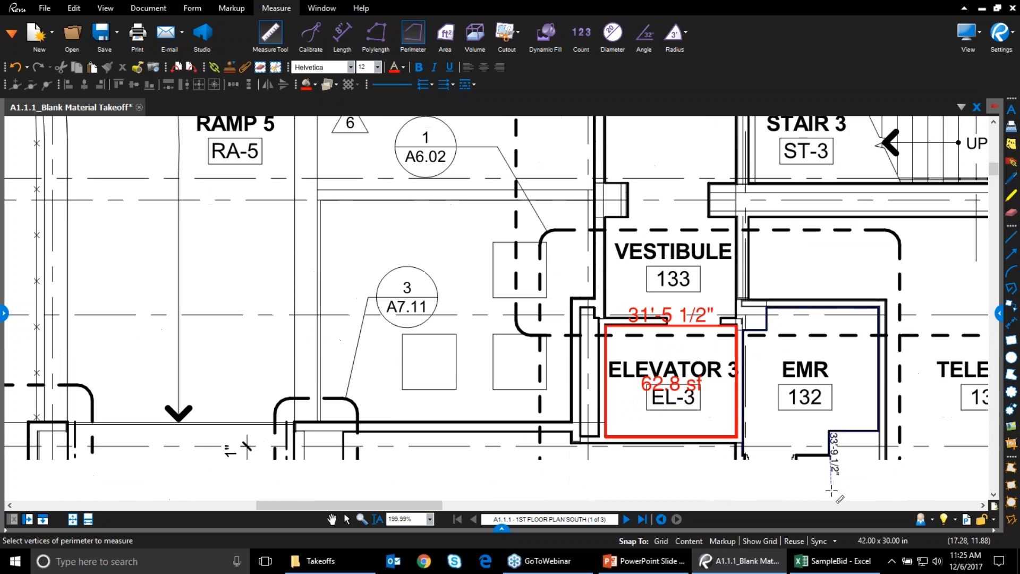
pyautogui.click(828, 428)
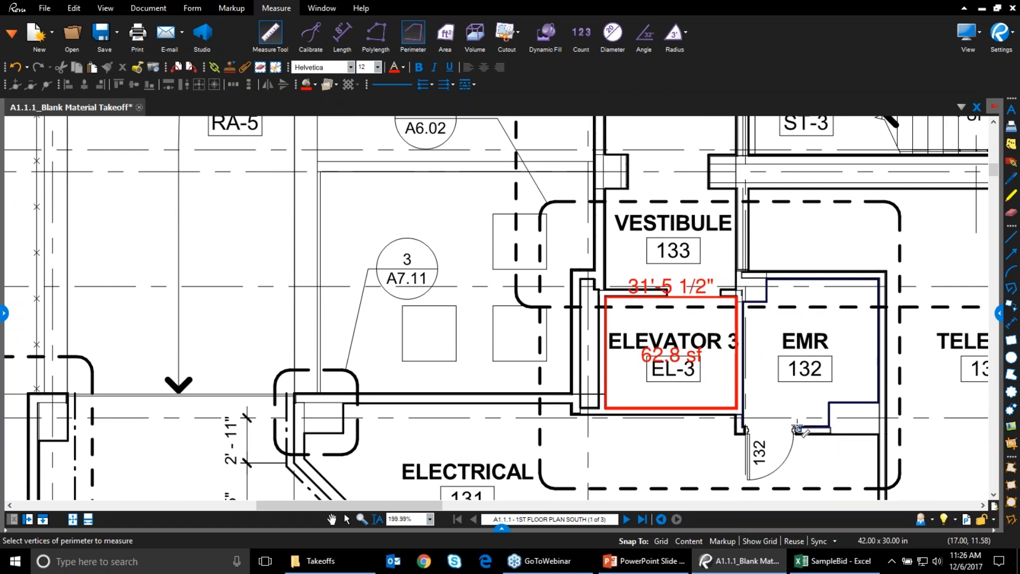
pyautogui.doubleClick(796, 428)
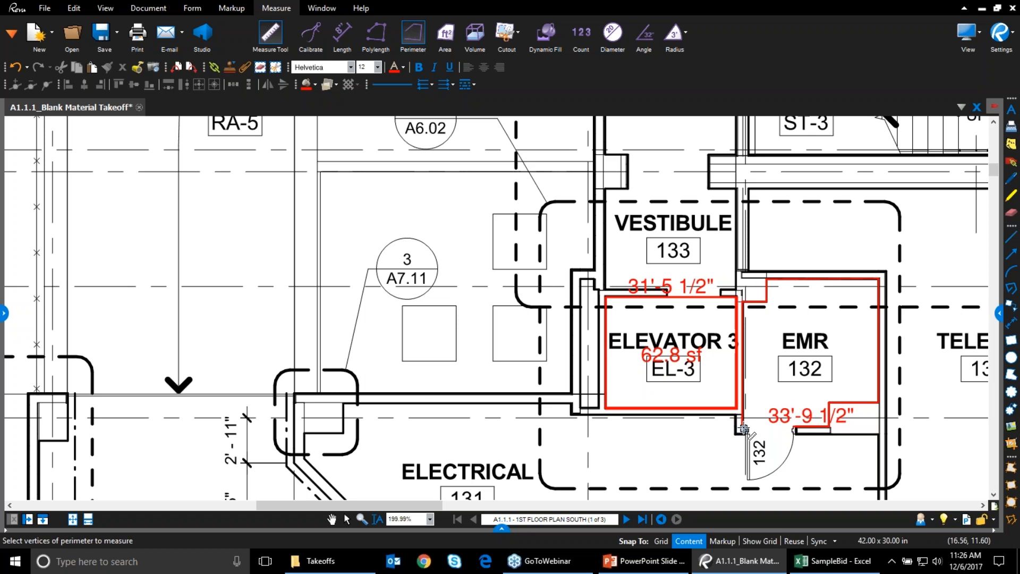
# Trace the EMR room's notched eight-corner outline as an area measurement
pyautogui.click(446, 35)
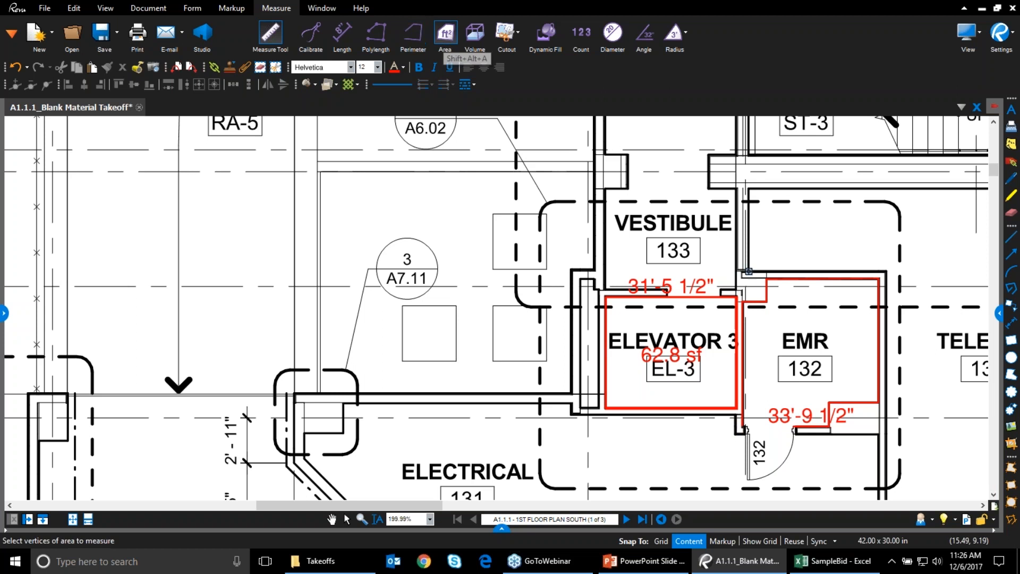
pyautogui.click(743, 427)
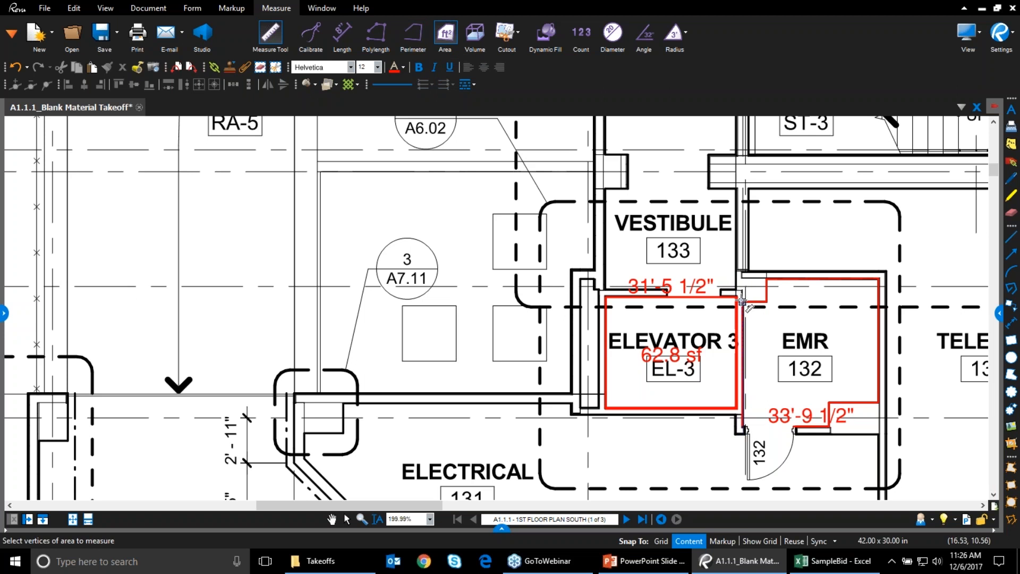
pyautogui.click(743, 301)
pyautogui.click(767, 302)
pyautogui.click(766, 279)
pyautogui.click(879, 279)
pyautogui.click(879, 403)
pyautogui.click(830, 402)
pyautogui.doubleClick(829, 425)
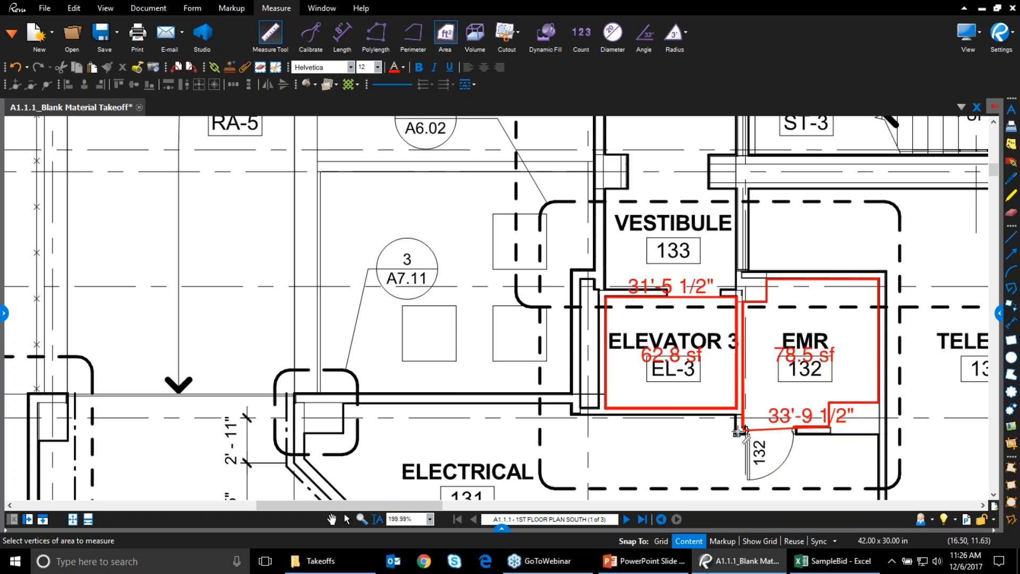
pyautogui.press('Escape')
# Drag the area's bottom-left vertex into place so the EMR area reads 78.2 sf
pyautogui.scroll(3, 745, 430)
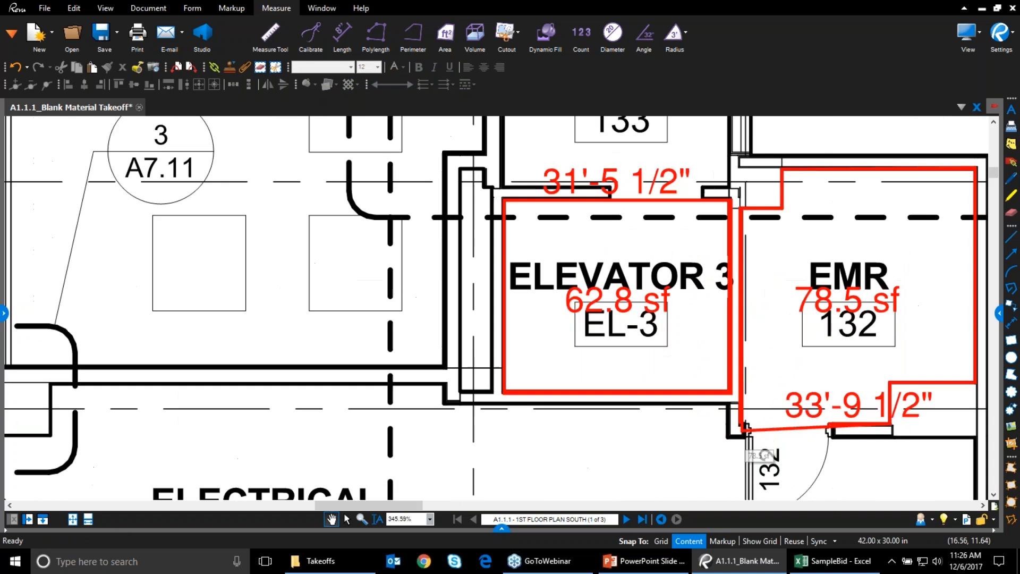
pyautogui.click(743, 430)
pyautogui.moveTo(742, 430); pyautogui.dragTo(739, 425)
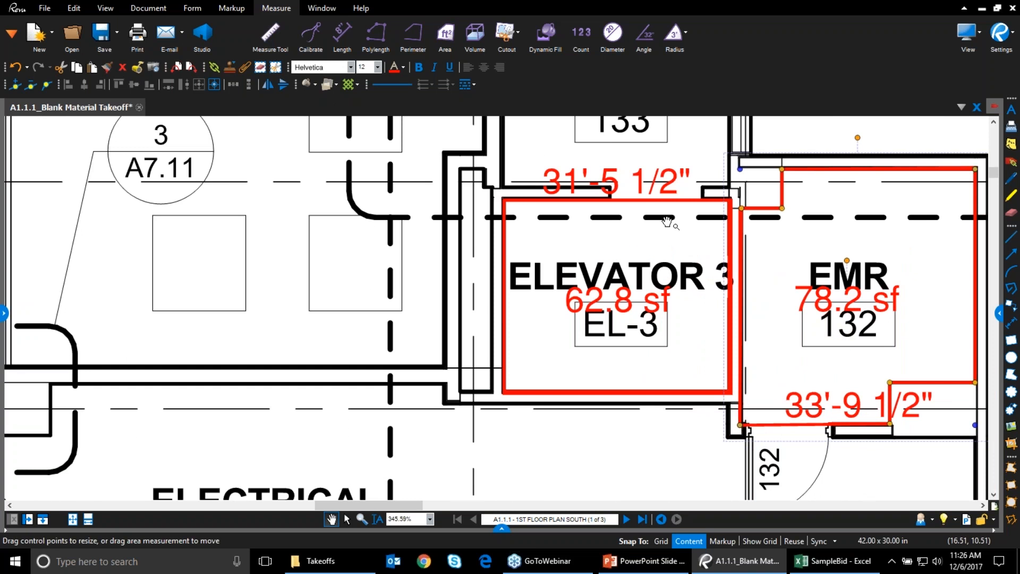
pyautogui.click(872, 464)
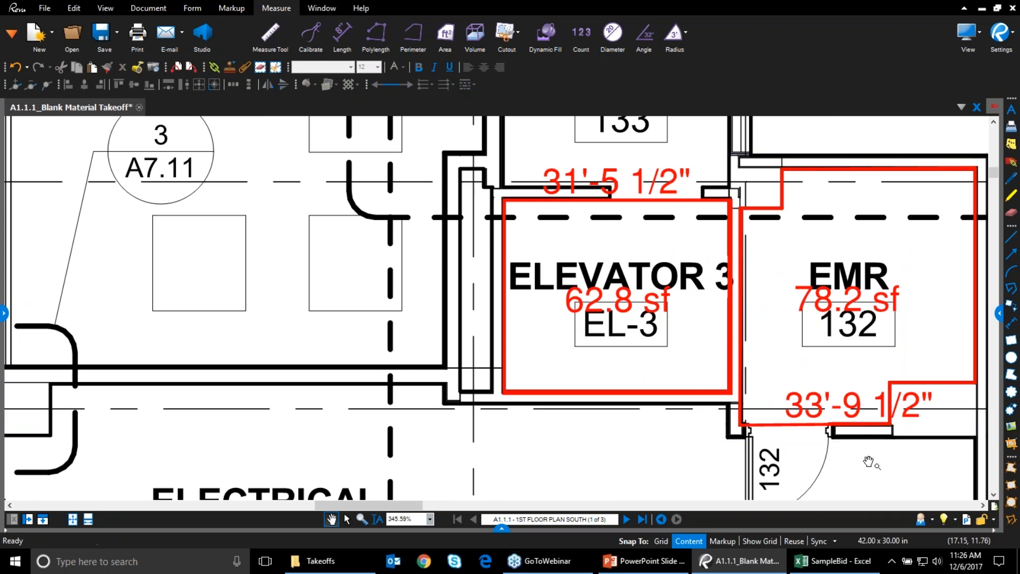
pyautogui.scroll(-1, 894, 490)
pyautogui.scroll(-1, 895, 490)
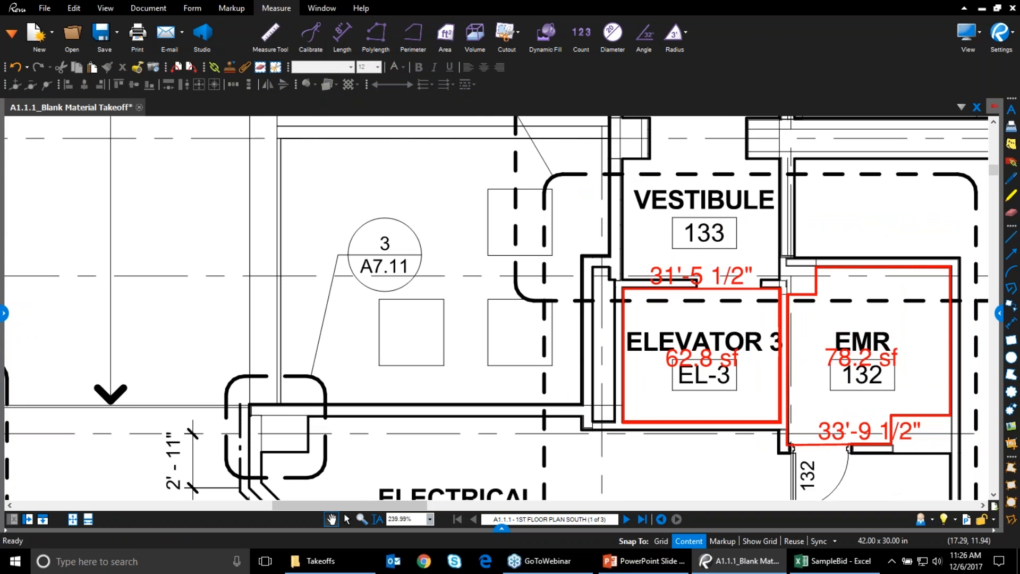
pyautogui.moveTo(912, 479); pyautogui.dragTo(841, 451)
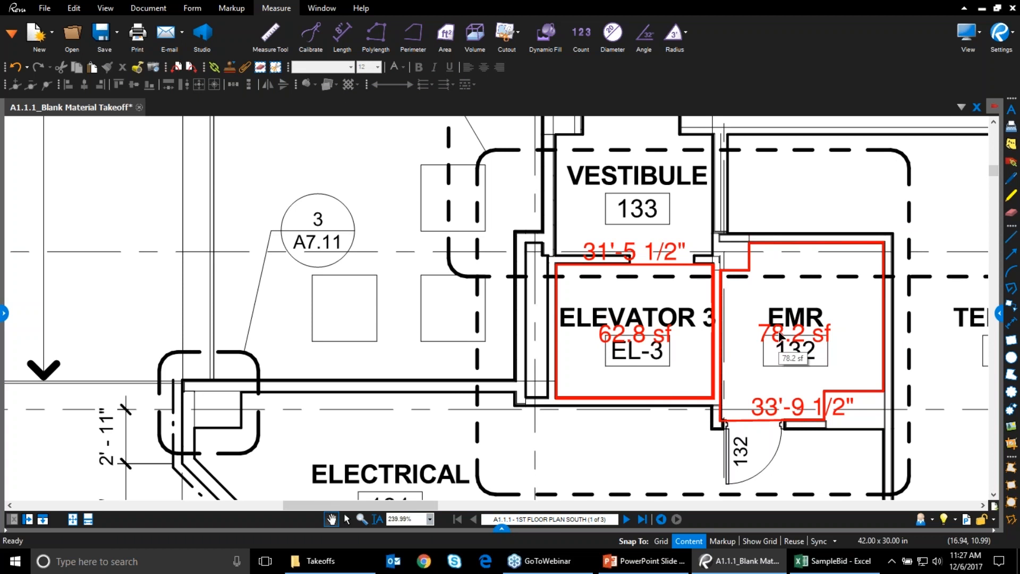
# Move the 78.2 sf, 33'-9 1/2", 31'-5 1/2" and 62.8 sf labels clear of room names
pyautogui.moveTo(781, 334); pyautogui.dragTo(798, 293)
pyautogui.moveTo(785, 412); pyautogui.dragTo(763, 391)
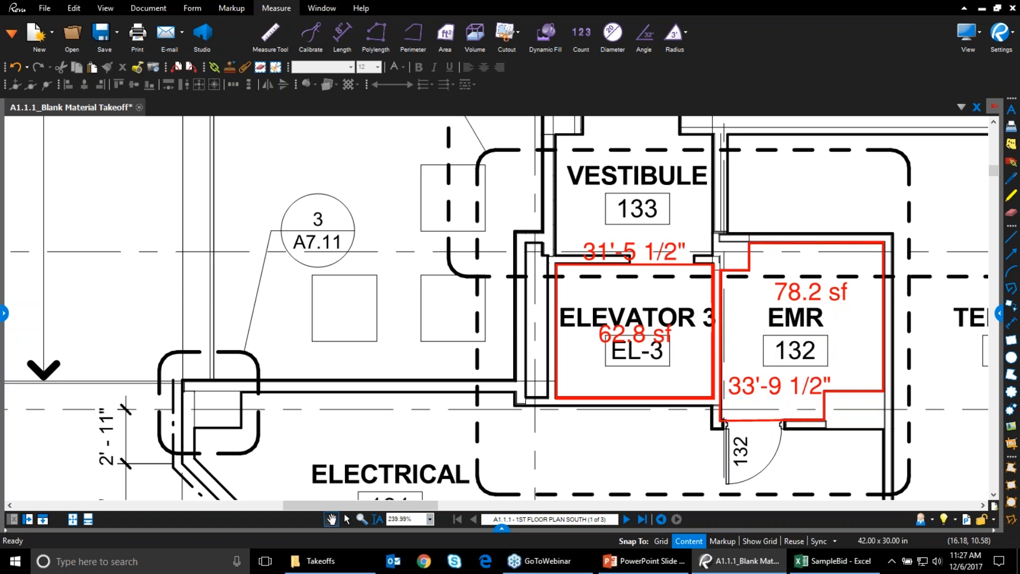
pyautogui.moveTo(633, 252); pyautogui.dragTo(632, 237)
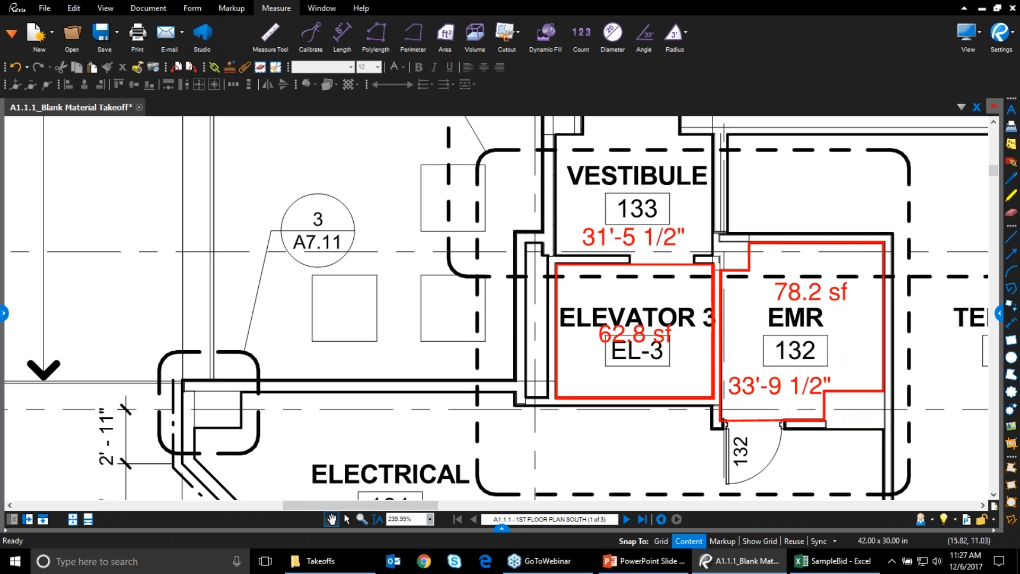
pyautogui.moveTo(626, 339); pyautogui.dragTo(624, 378)
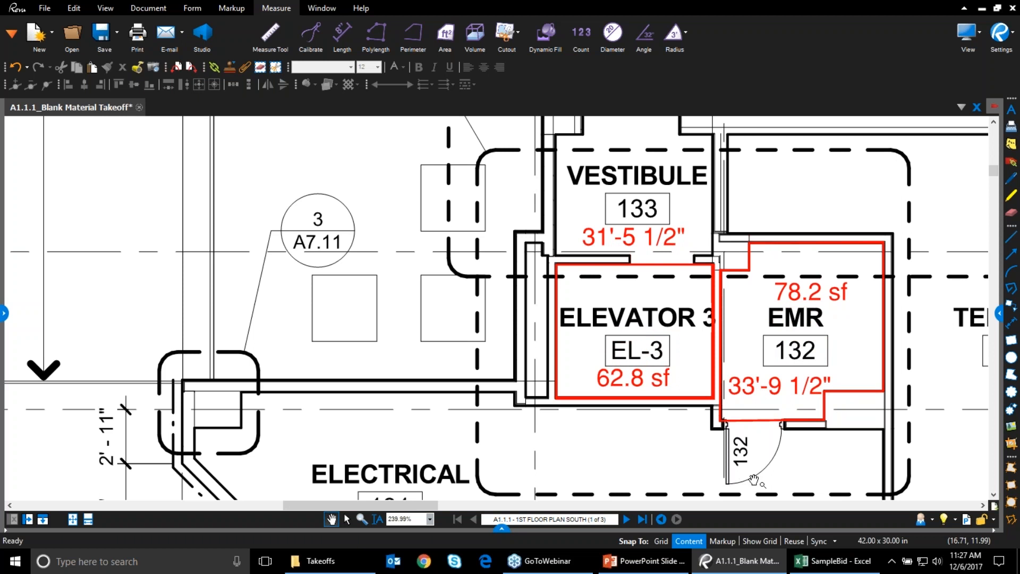
# Select the EMR area measurement and show its Properties panel
pyautogui.click(757, 284)
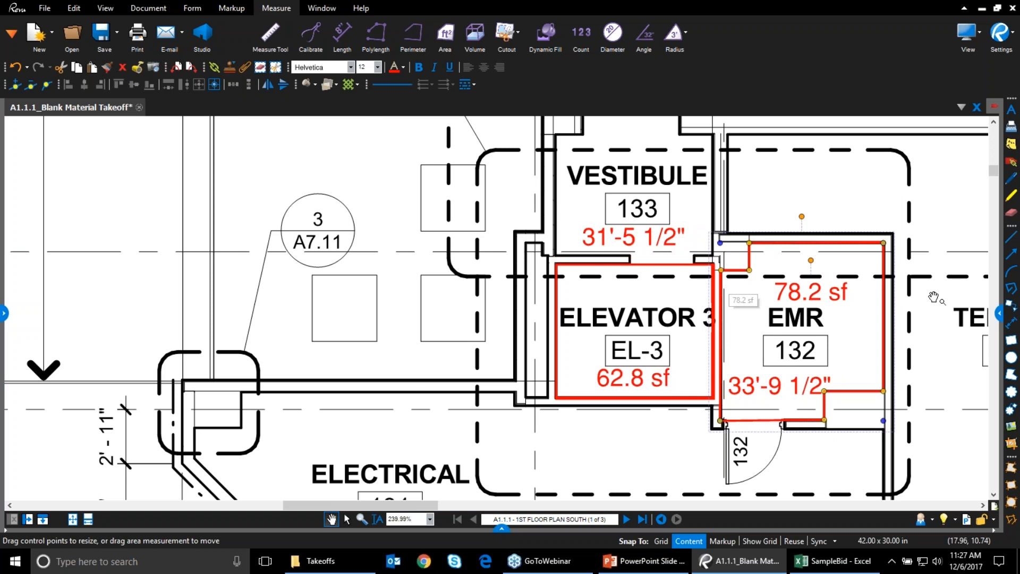
pyautogui.moveTo(942, 307); pyautogui.dragTo(790, 301)
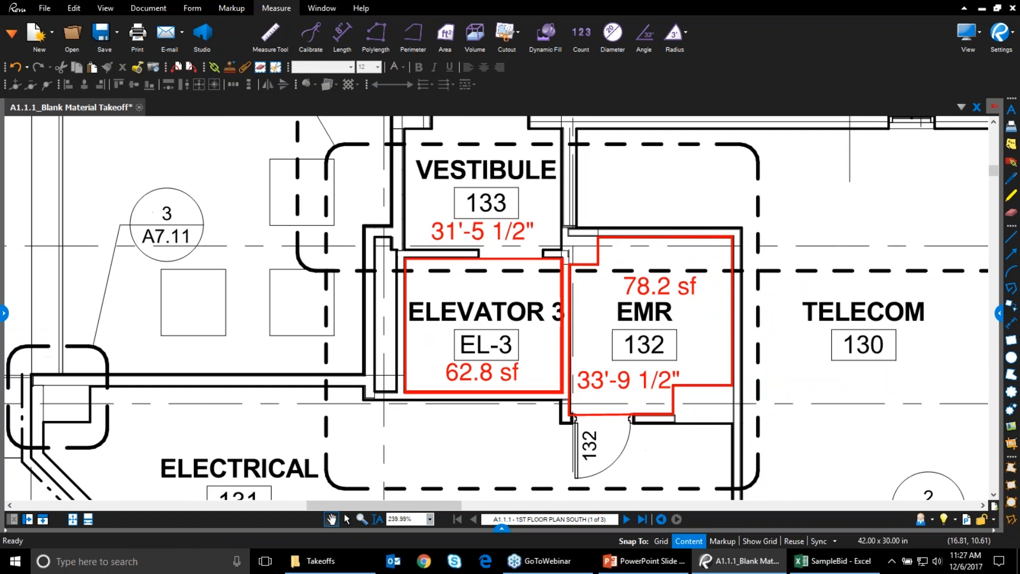
pyautogui.click(595, 268)
pyautogui.click(999, 314)
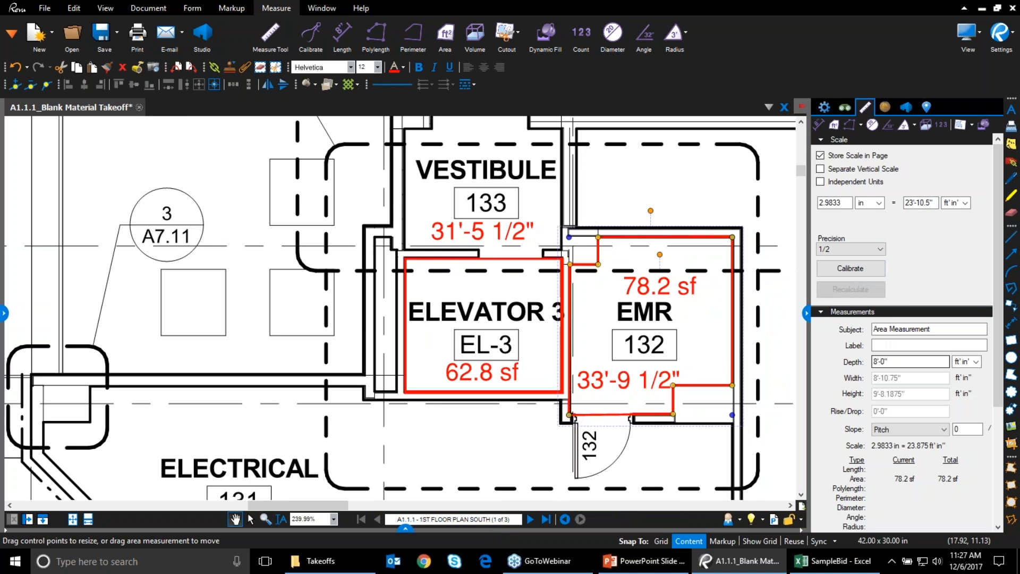
# Toggle side lengths on the EMR area measurement, then turn them back off
pyautogui.scroll(-2, 950, 494)
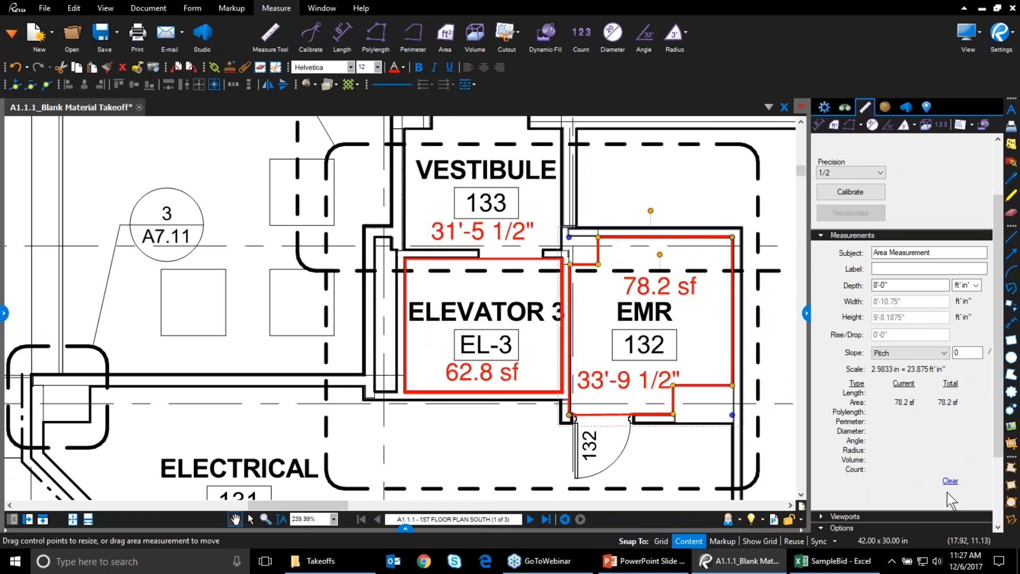
pyautogui.scroll(3, 951, 499)
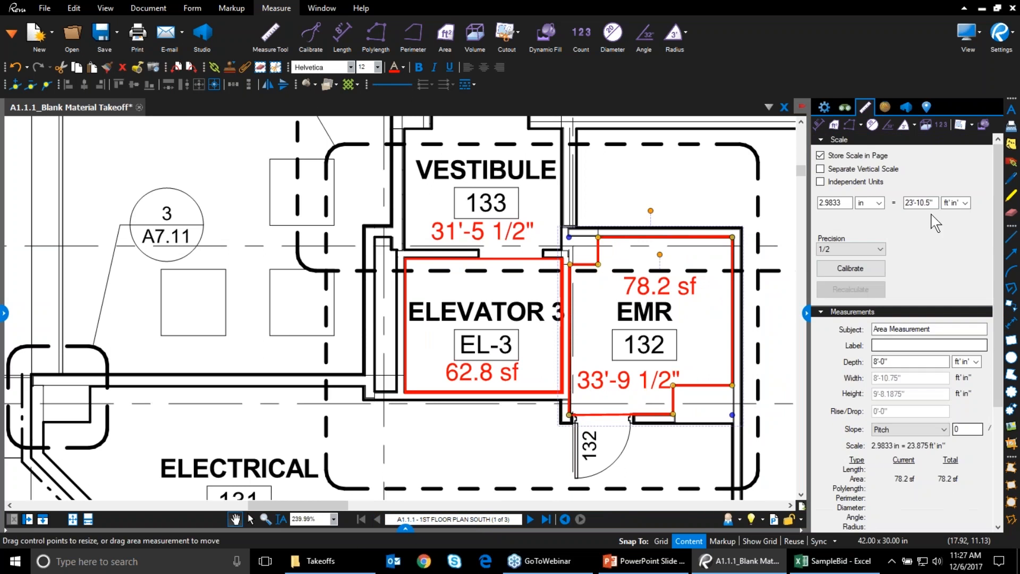
pyautogui.click(823, 106)
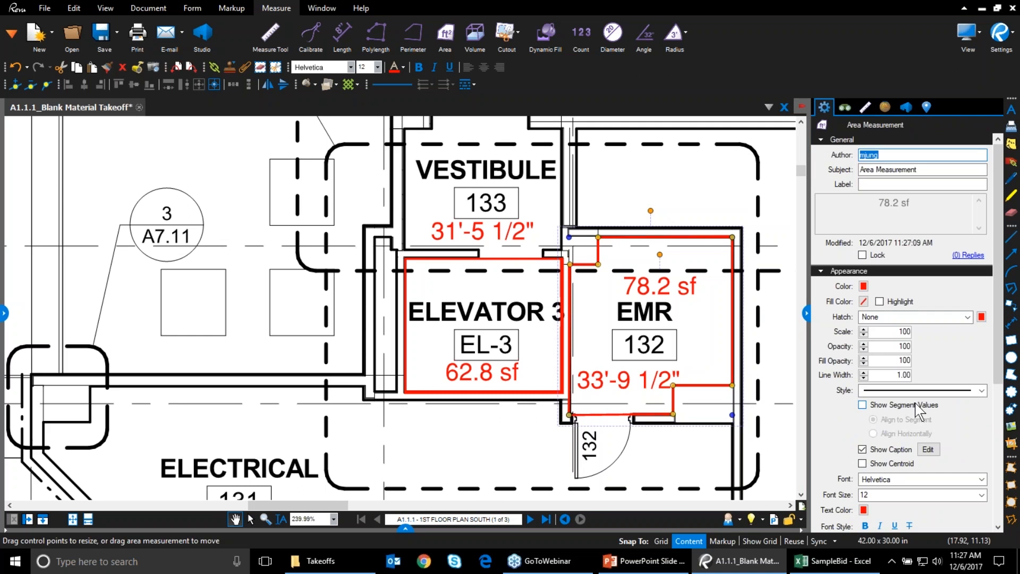
pyautogui.click(863, 405)
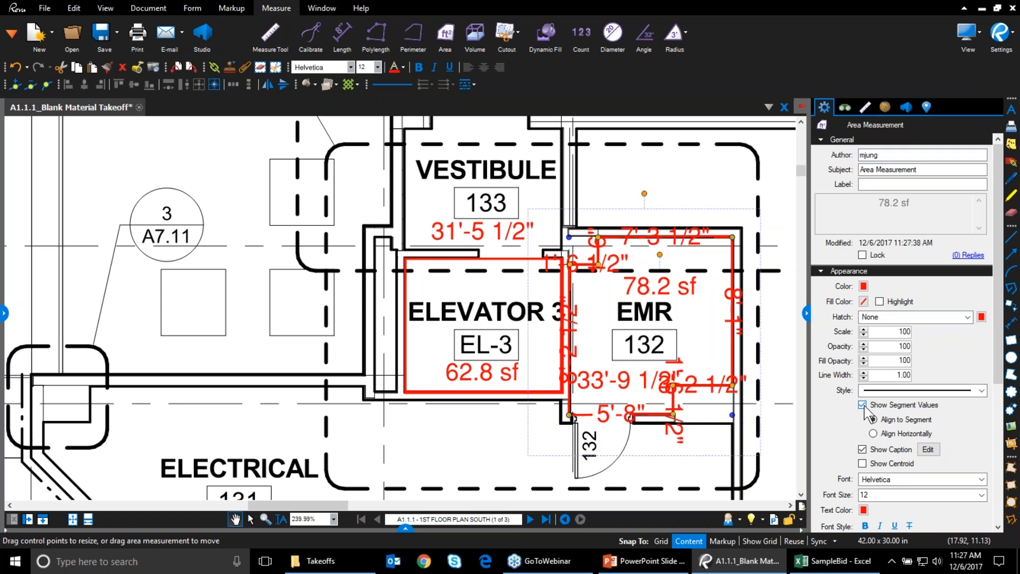
pyautogui.click(865, 407)
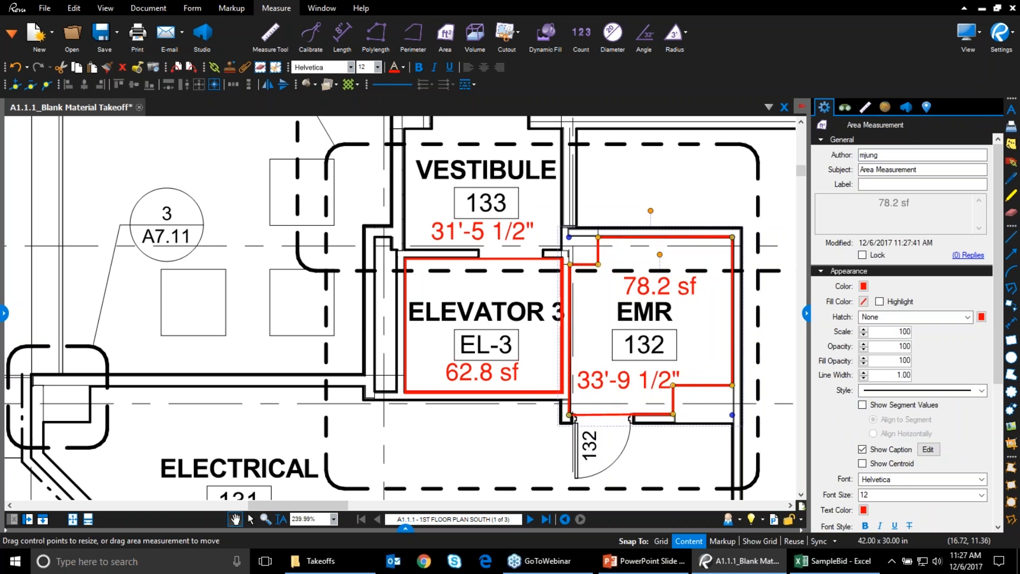
# Try horizontal side-length labels on the 33'-9 1/2" perimeter, then open its caption items
pyautogui.click(585, 383)
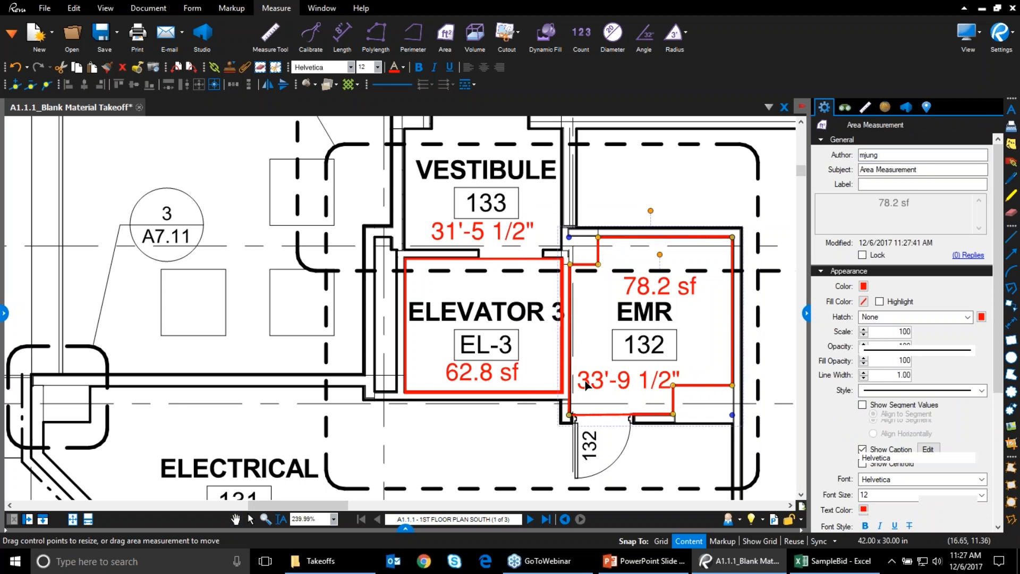
pyautogui.click(863, 399)
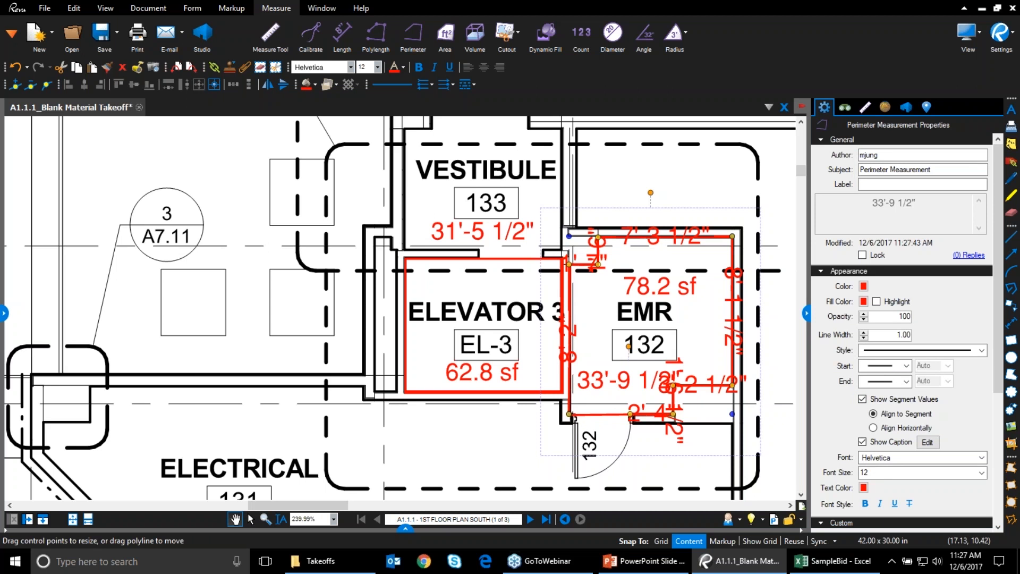
pyautogui.moveTo(651, 233); pyautogui.dragTo(653, 214)
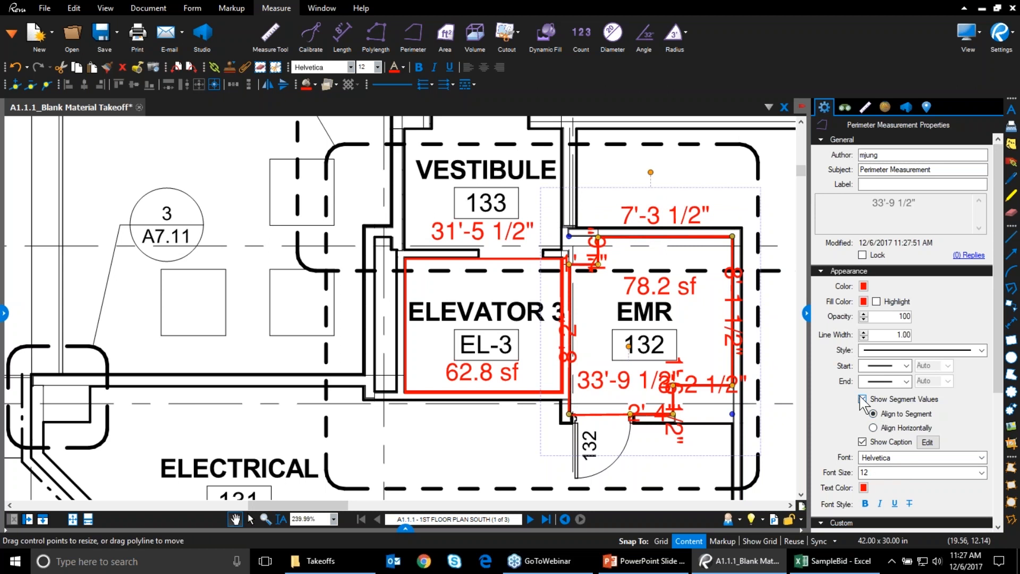
pyautogui.click(873, 428)
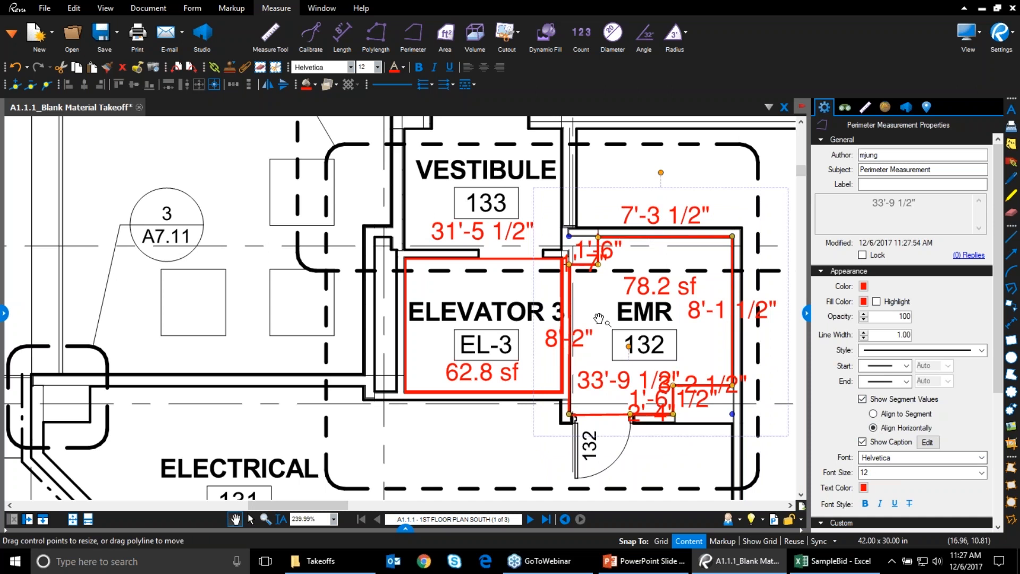
pyautogui.moveTo(580, 344); pyautogui.dragTo(549, 346)
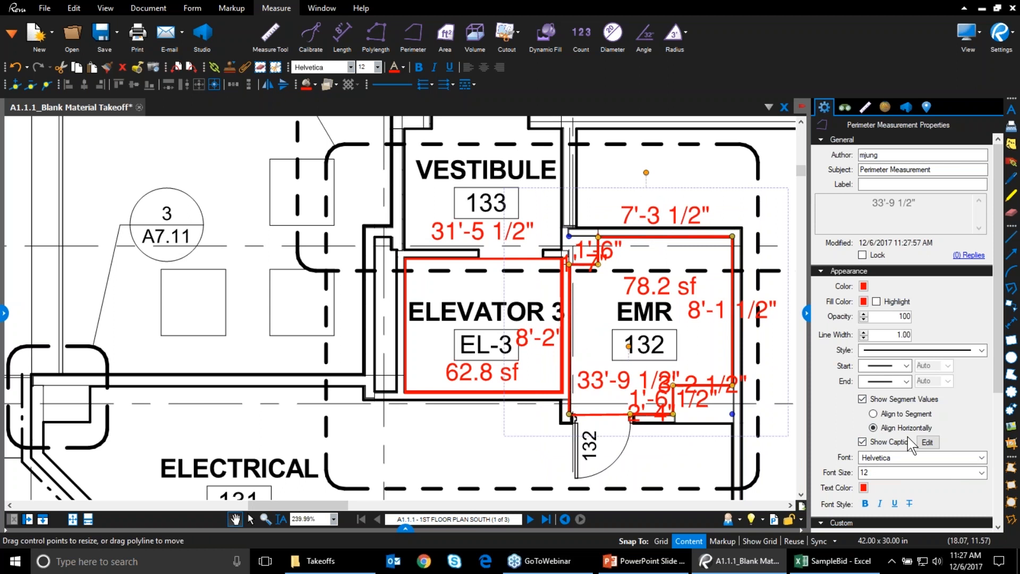
pyautogui.click(862, 399)
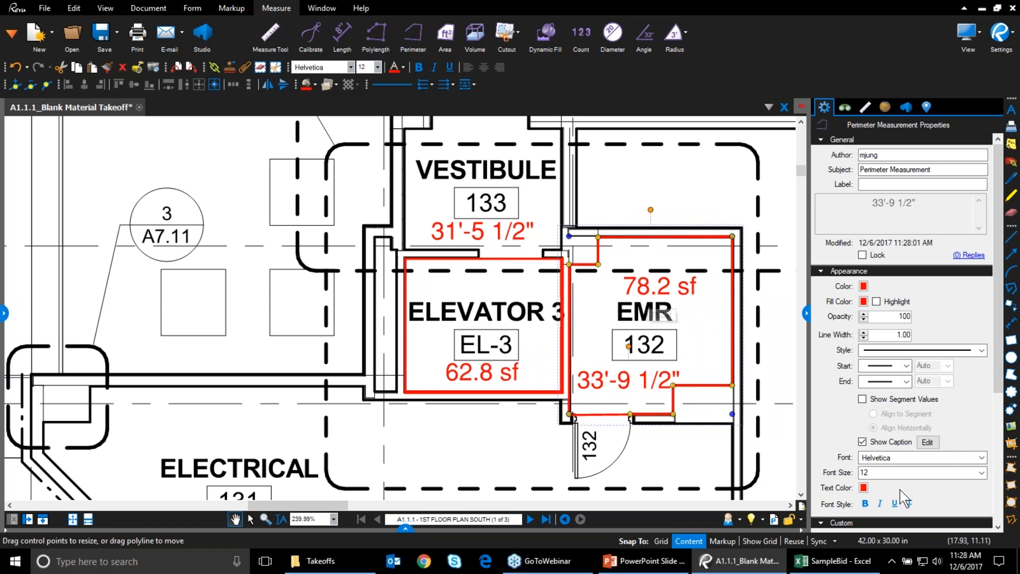
pyautogui.click(928, 442)
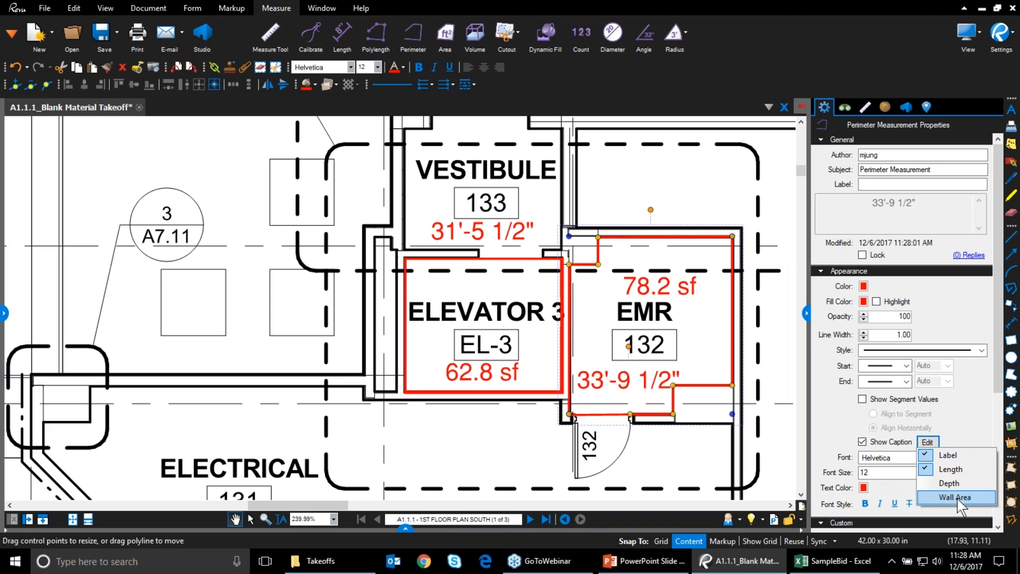
# Set the EMR area's caption to Label and Area, adding Volume then removing it
pyautogui.click(644, 289)
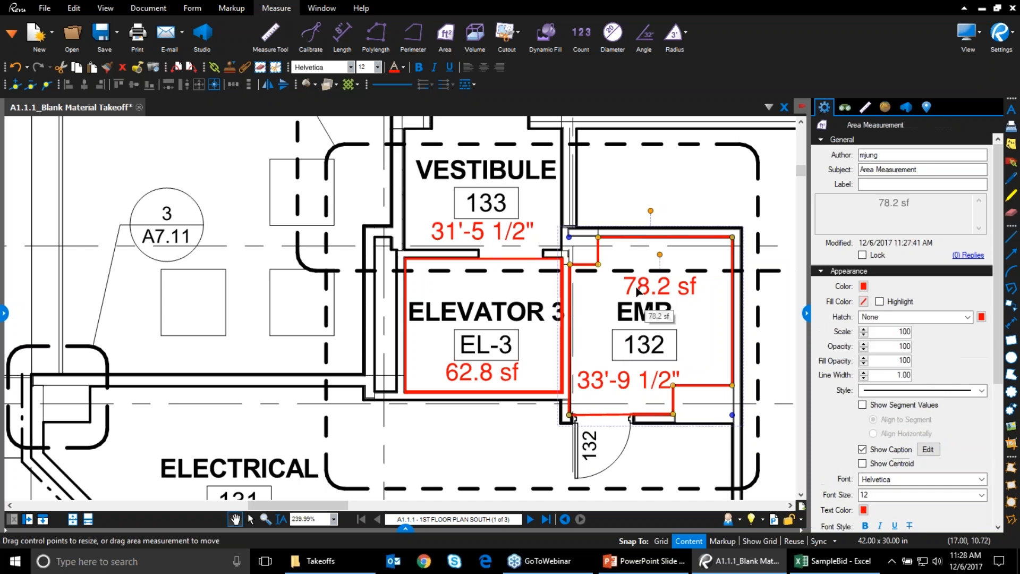
pyautogui.click(928, 449)
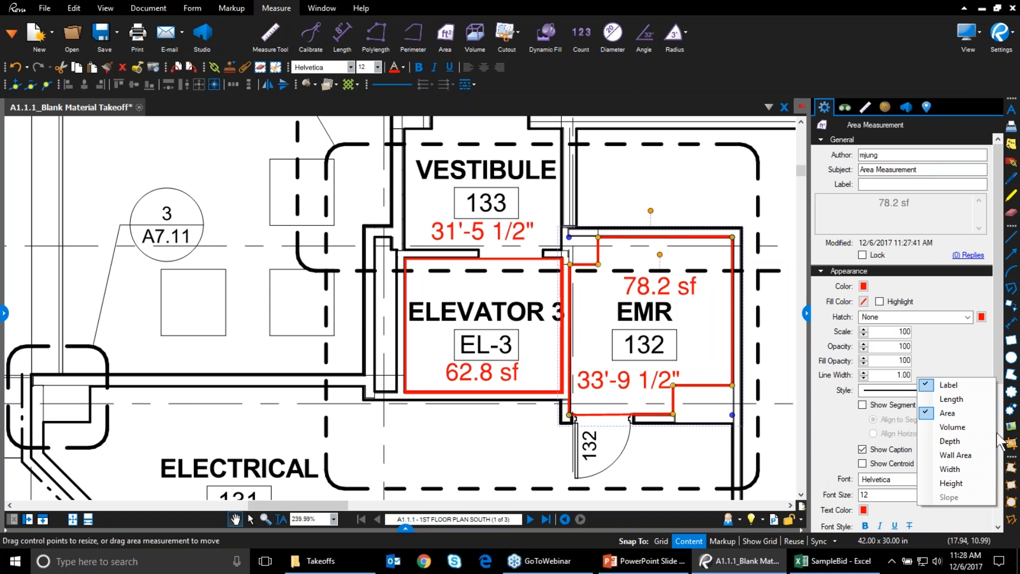
pyautogui.click(978, 426)
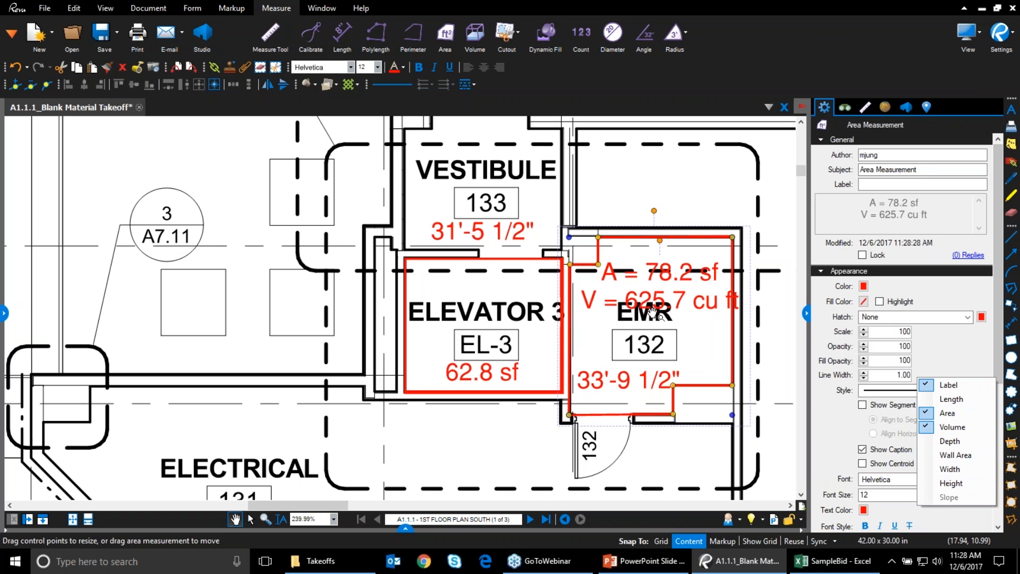
pyautogui.click(951, 427)
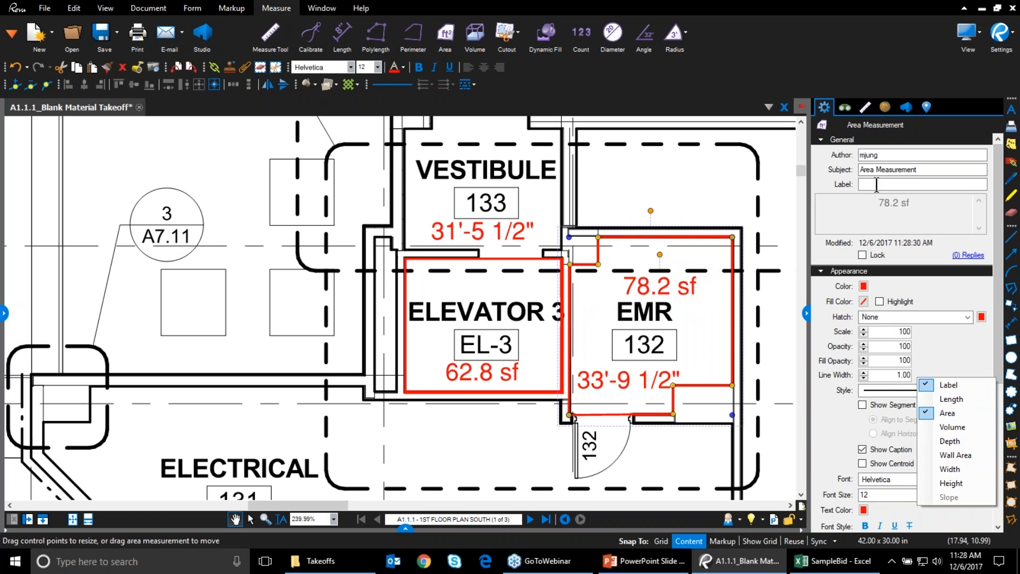
pyautogui.click(971, 364)
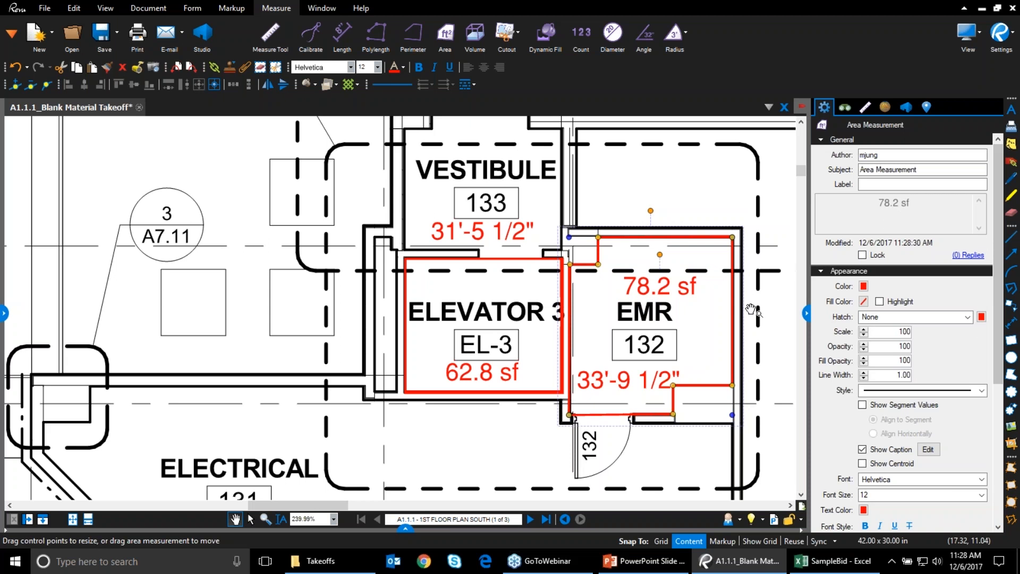
# Set the EMR area's subject to Flooring and label to Tile, and move the caption up
pyautogui.moveTo(932, 173); pyautogui.dragTo(866, 168)
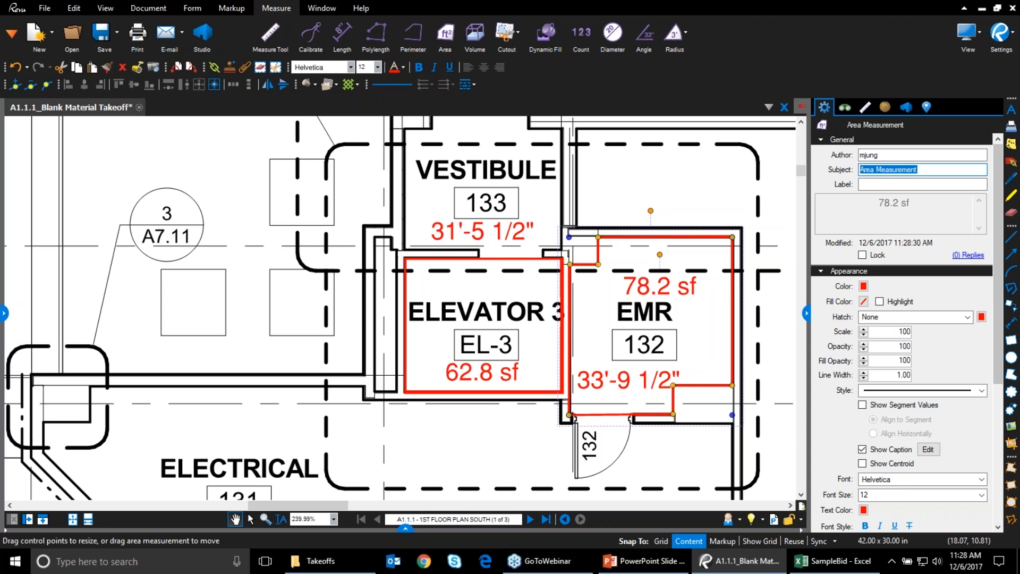
pyautogui.write('Flooring')
pyautogui.click(903, 184)
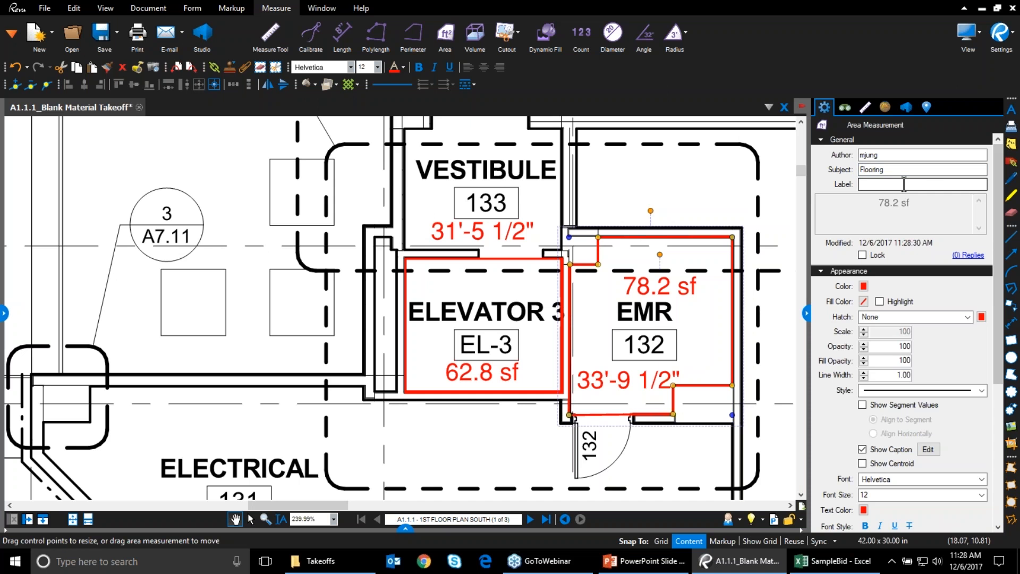
pyautogui.write('Tile')
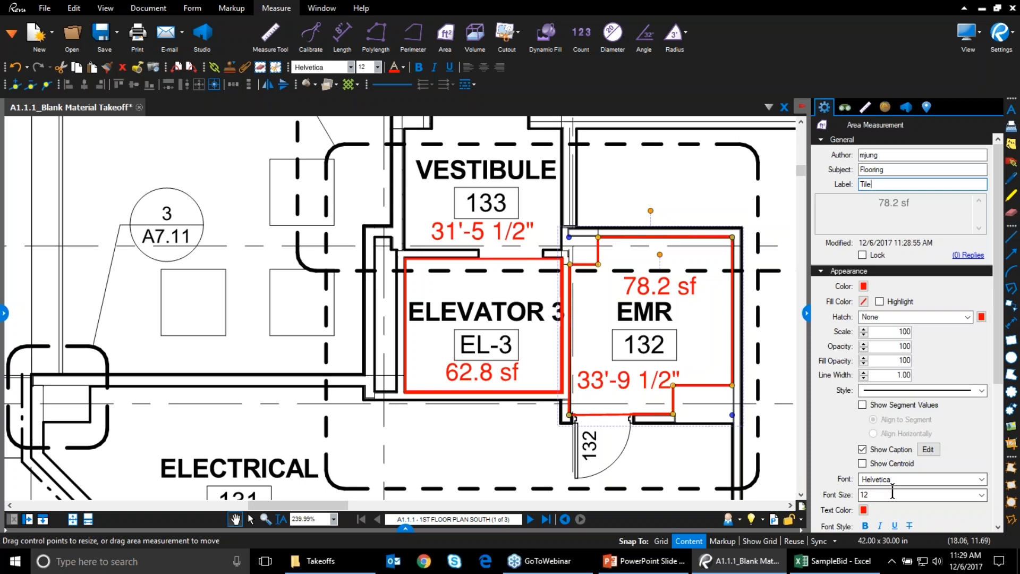
pyautogui.click(695, 415)
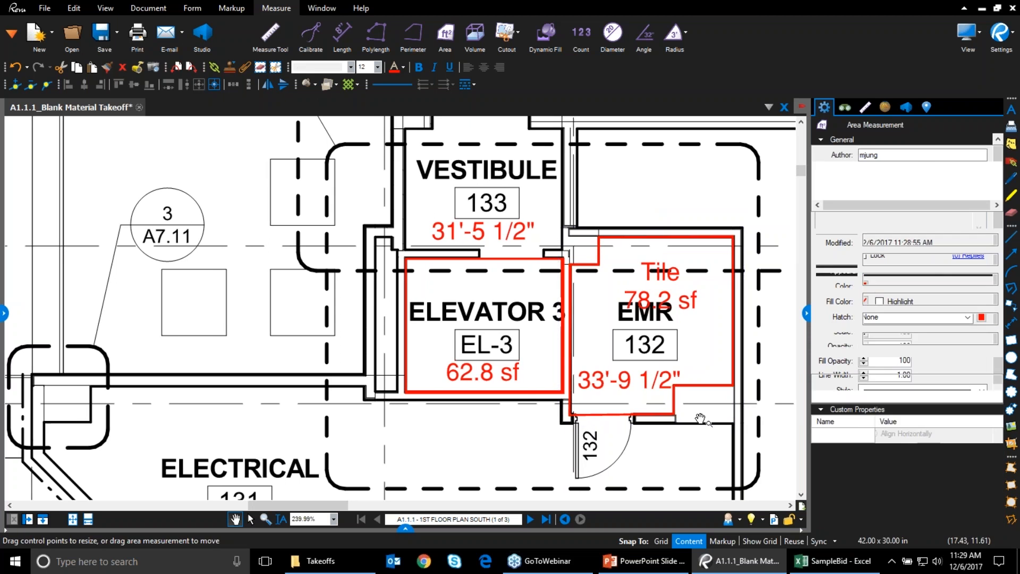
pyautogui.moveTo(657, 307); pyautogui.dragTo(655, 292)
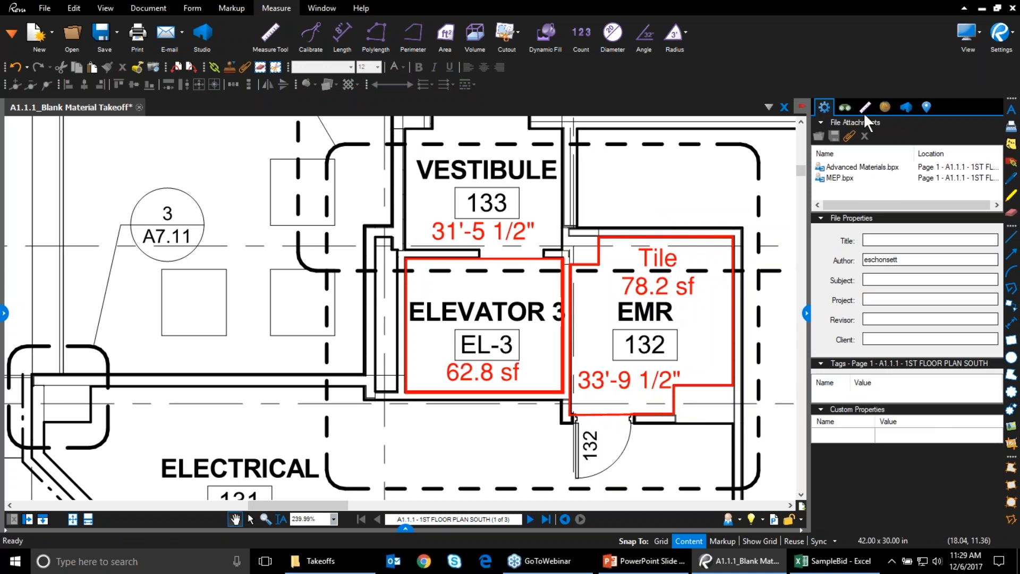
pyautogui.click(664, 267)
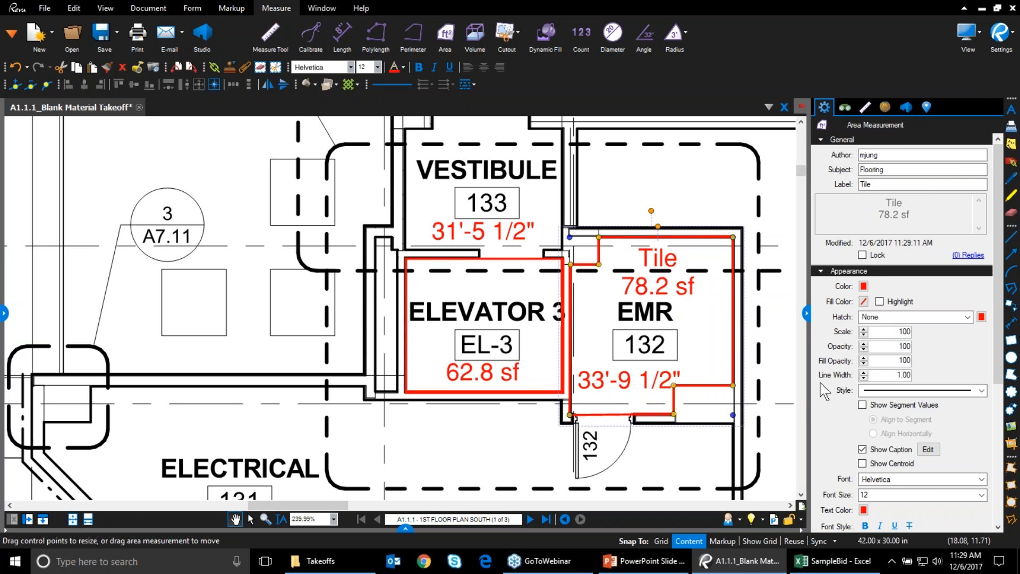
# Make the area outline and caption text purple with a highlighted lavender fill
pyautogui.click(863, 287)
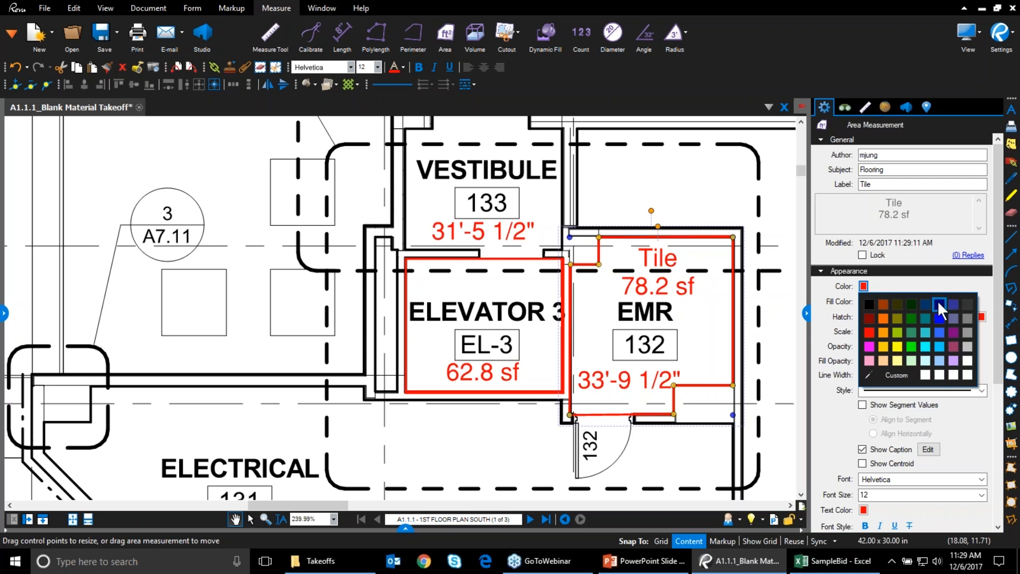
pyautogui.click(953, 332)
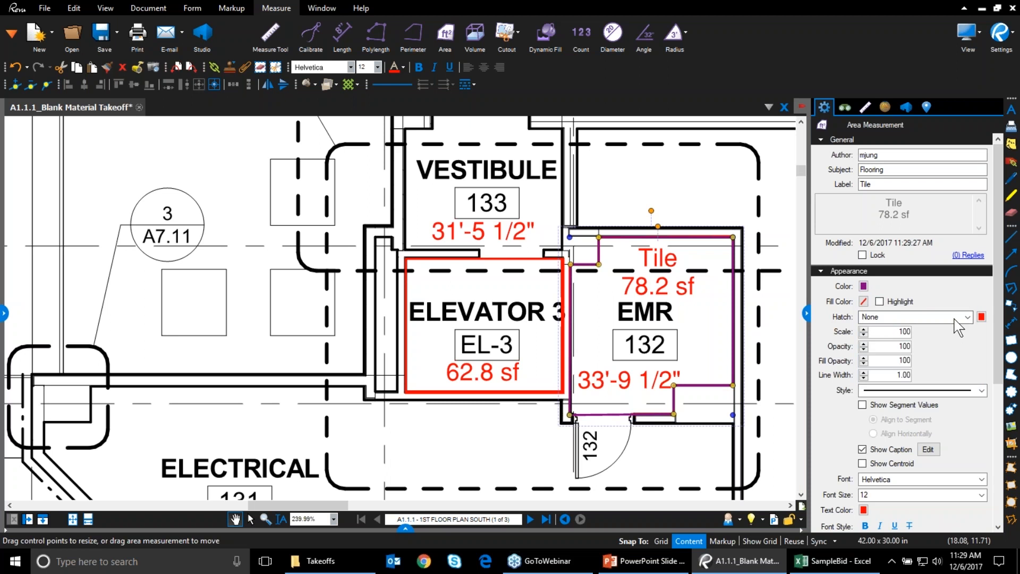
pyautogui.click(864, 301)
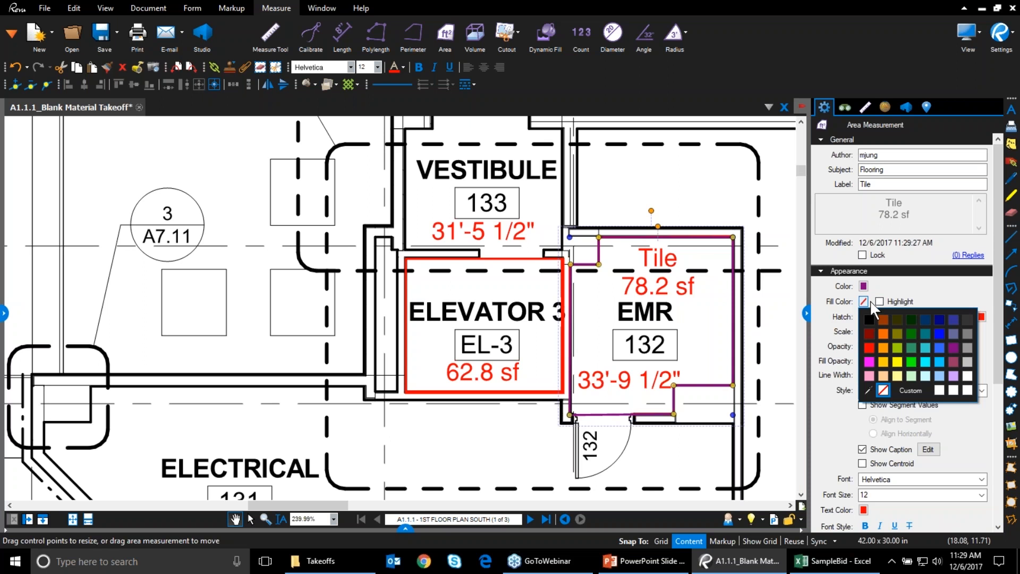
pyautogui.click(954, 375)
pyautogui.click(885, 304)
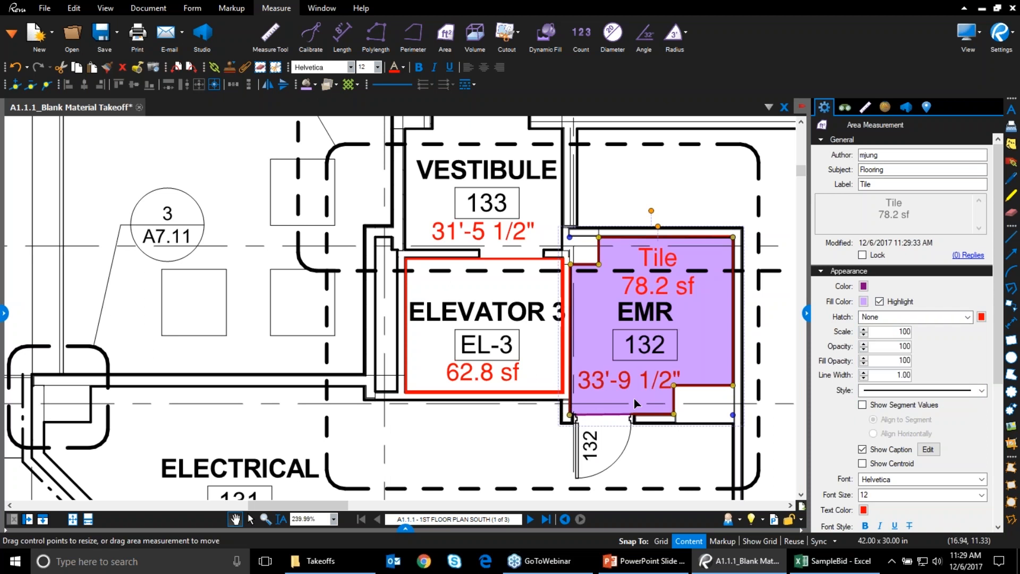
pyautogui.click(863, 510)
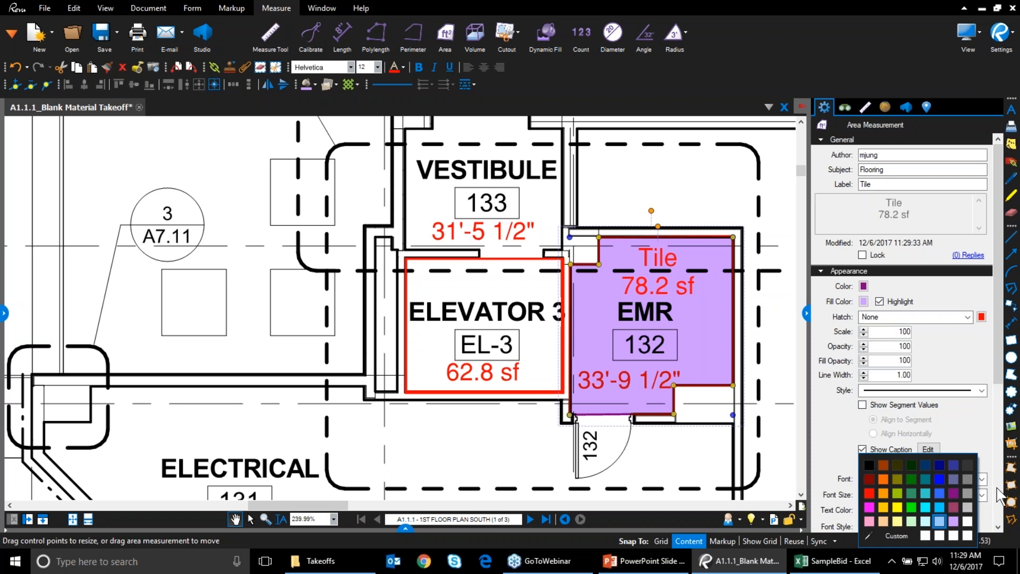
pyautogui.click(954, 493)
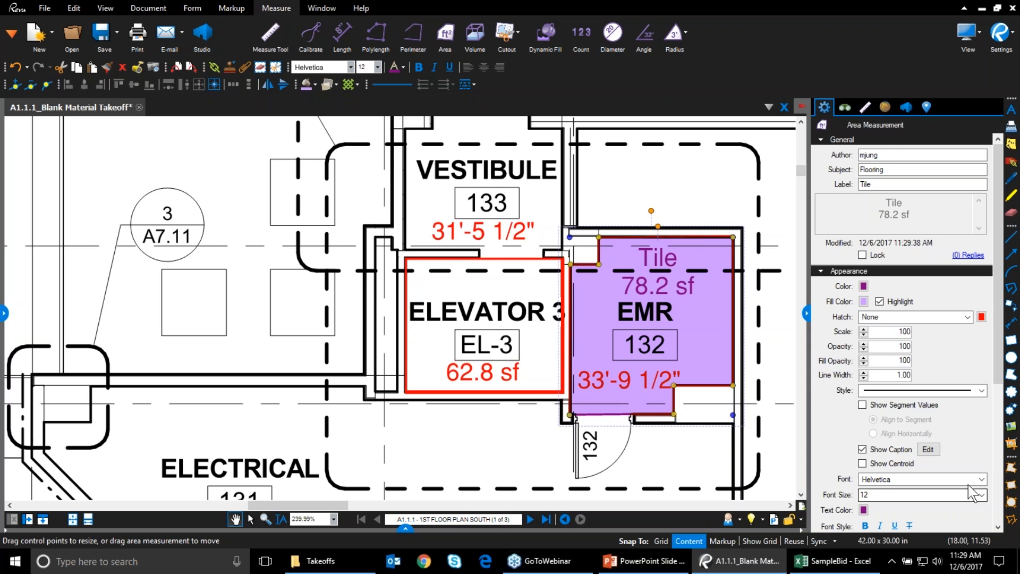
# Apply a purple Weave hatch pattern to the Tile area
pyautogui.click(967, 318)
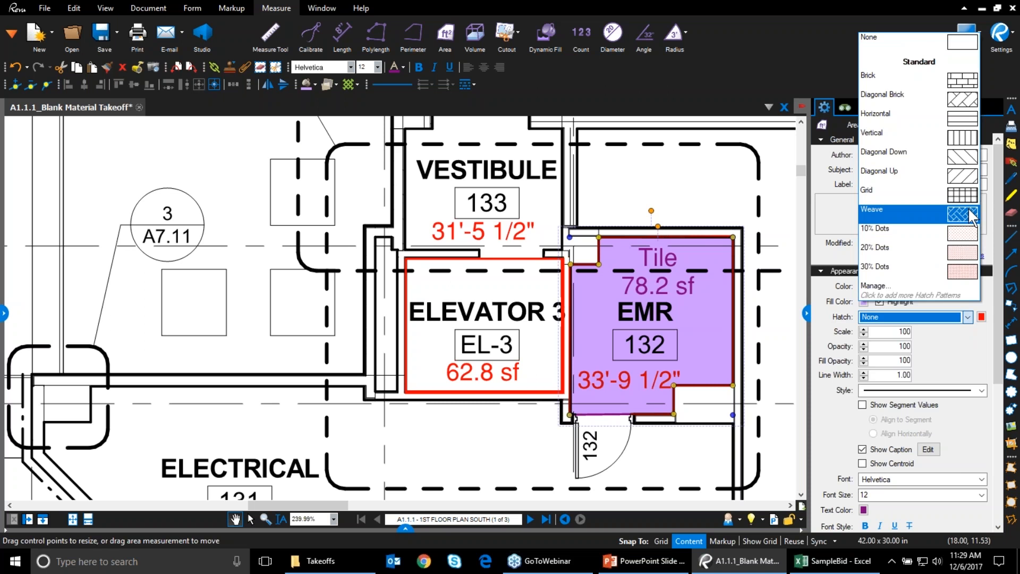
pyautogui.click(968, 213)
pyautogui.click(981, 316)
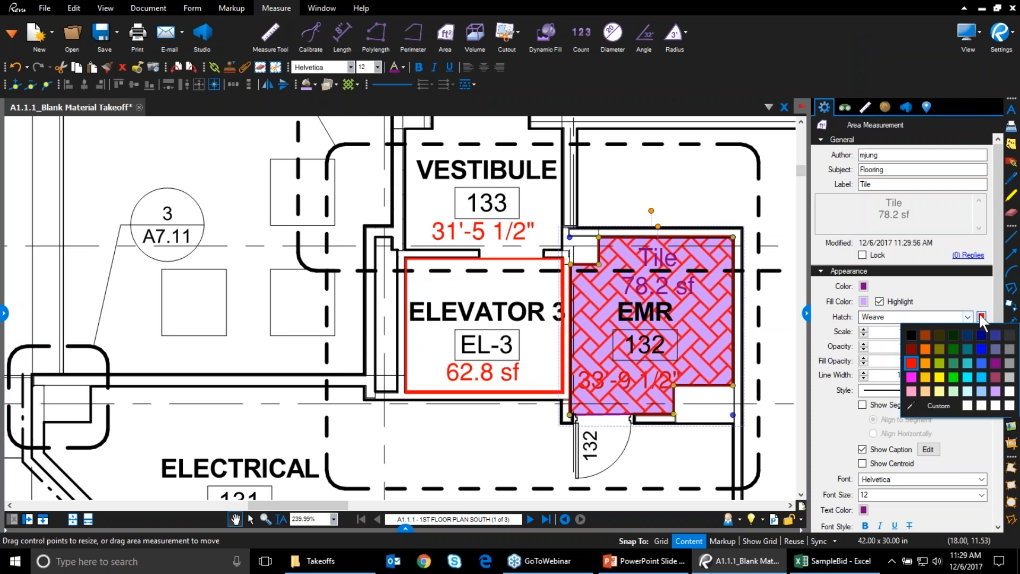
pyautogui.click(995, 363)
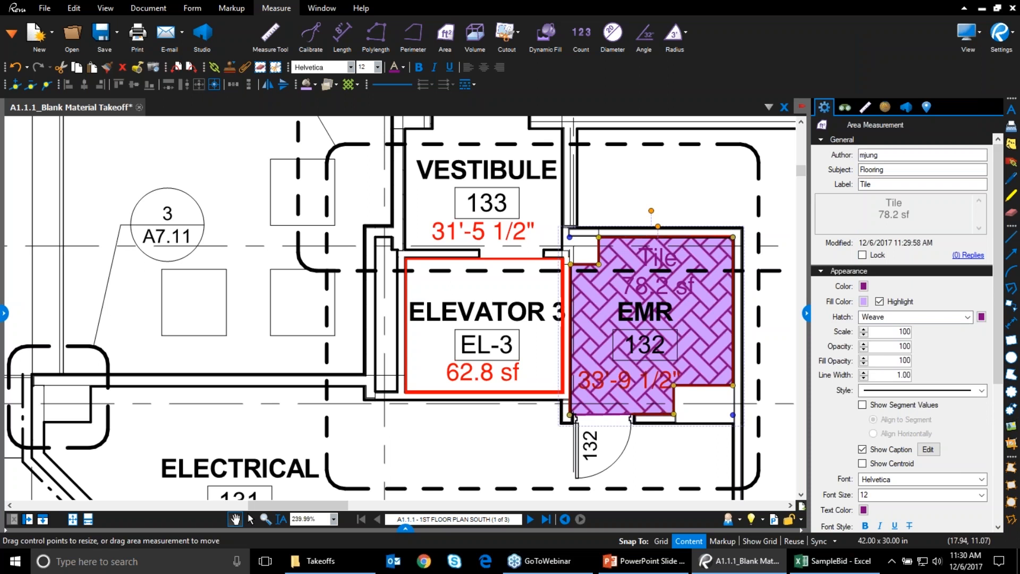
# Lower the fill opacity to 50 while keeping the outline at 100 opacity
pyautogui.click(864, 364)
pyautogui.click(864, 349)
pyautogui.click(864, 349)
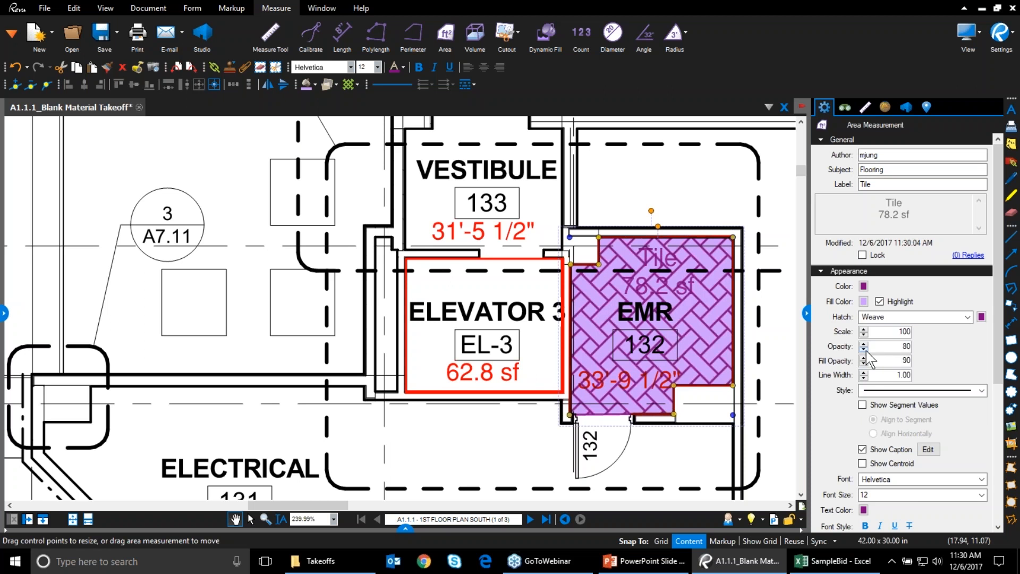
pyautogui.click(864, 349)
pyautogui.click(864, 344)
pyautogui.click(864, 344)
pyautogui.click(864, 344)
pyautogui.click(864, 364)
pyautogui.click(863, 364)
pyautogui.click(864, 364)
pyautogui.click(864, 364)
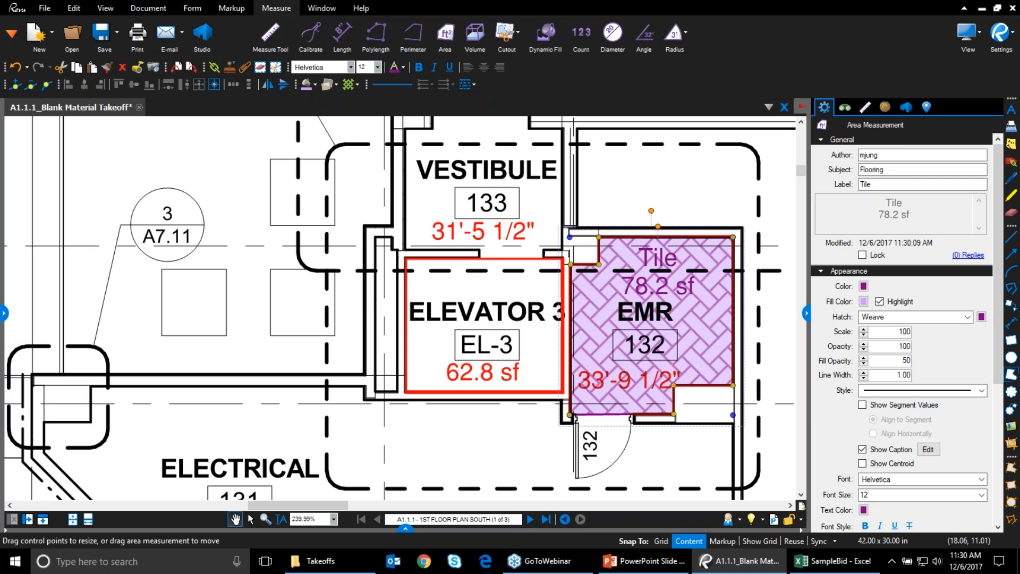
# Toggle Show Centroid on and off, then assign the Tile 1 custom material ($430.10)
pyautogui.click(864, 465)
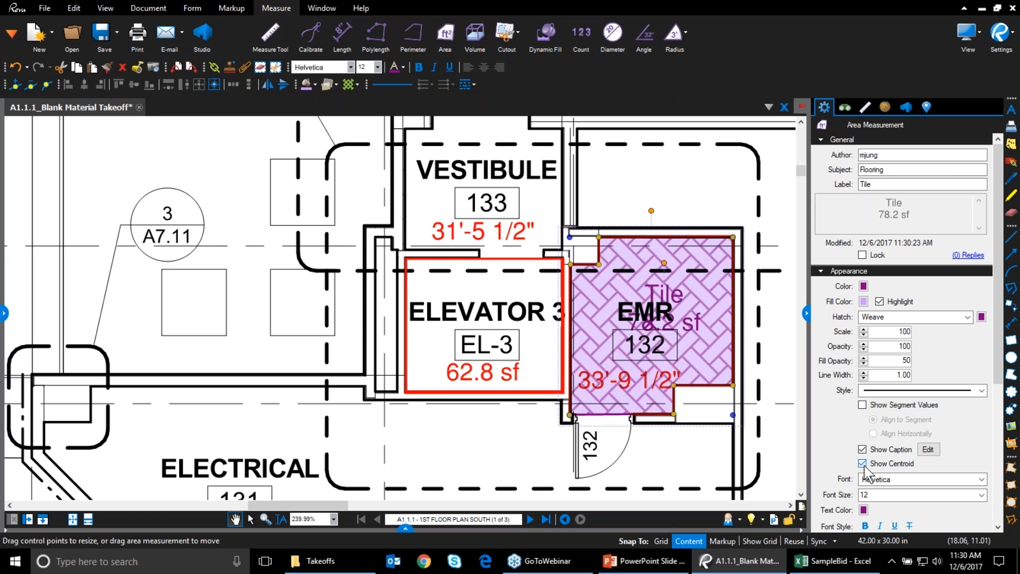
pyautogui.click(865, 465)
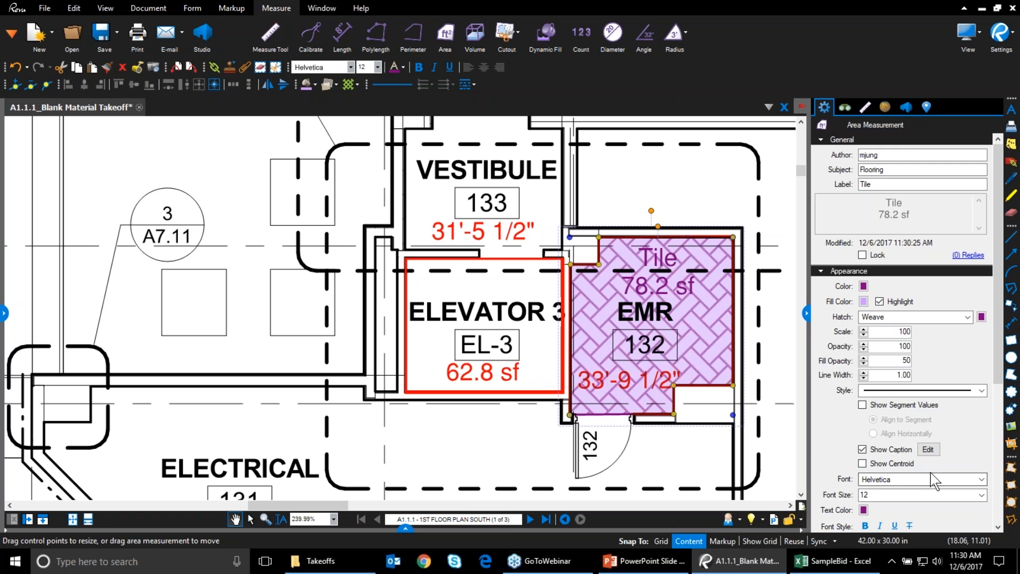
pyautogui.scroll(-2, 928, 470)
pyautogui.scroll(-3, 927, 470)
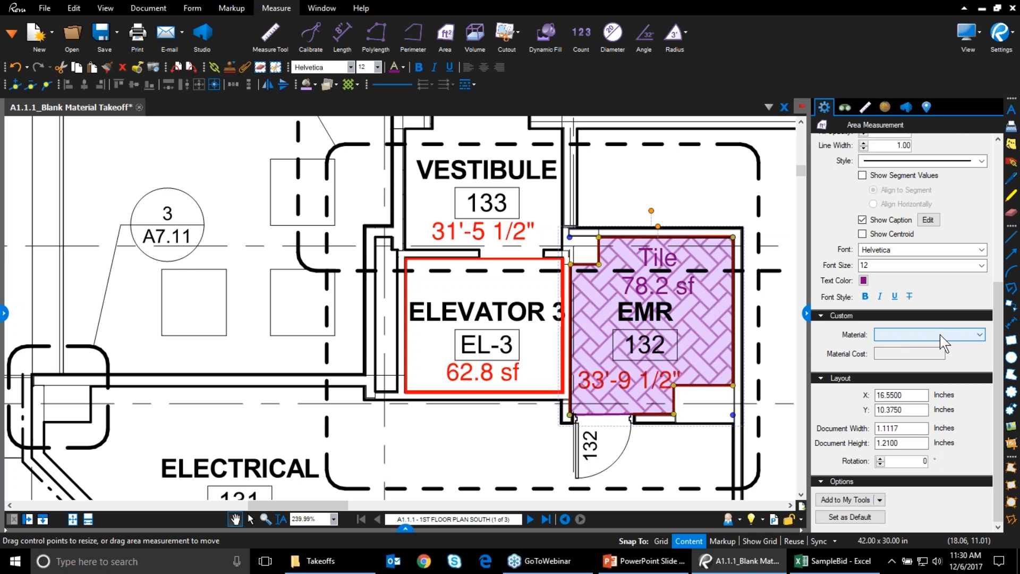
pyautogui.click(939, 333)
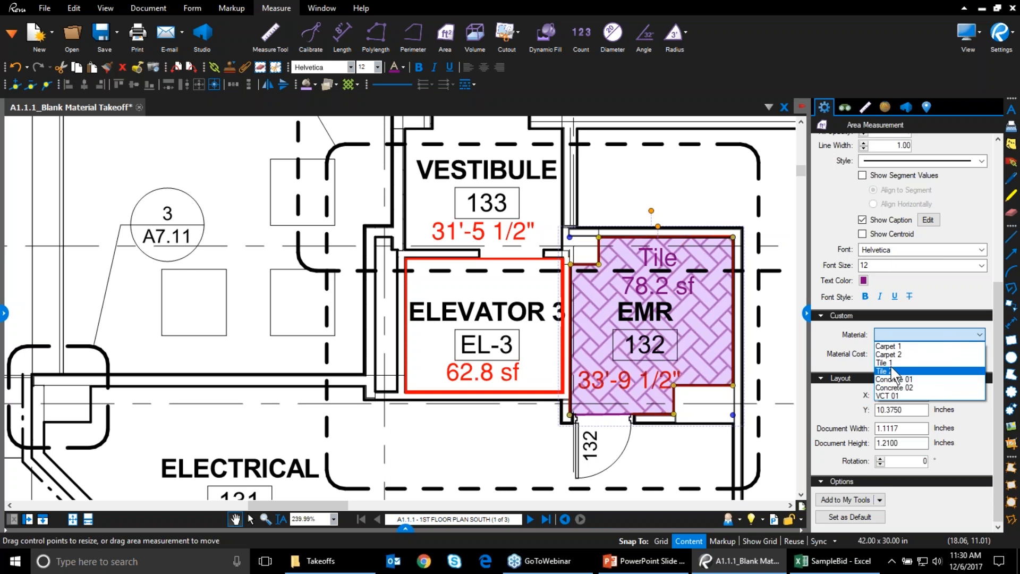
pyautogui.click(893, 363)
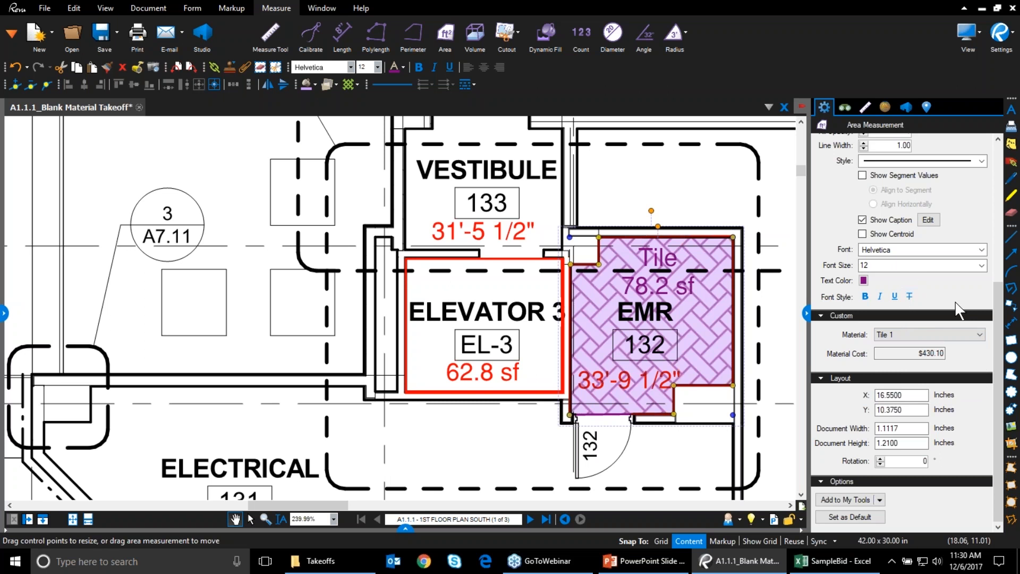
# Change the label to Tile 1 so the caption reads Tile 1 78.2 sf
pyautogui.scroll(3, 955, 311)
pyautogui.scroll(-2, 955, 313)
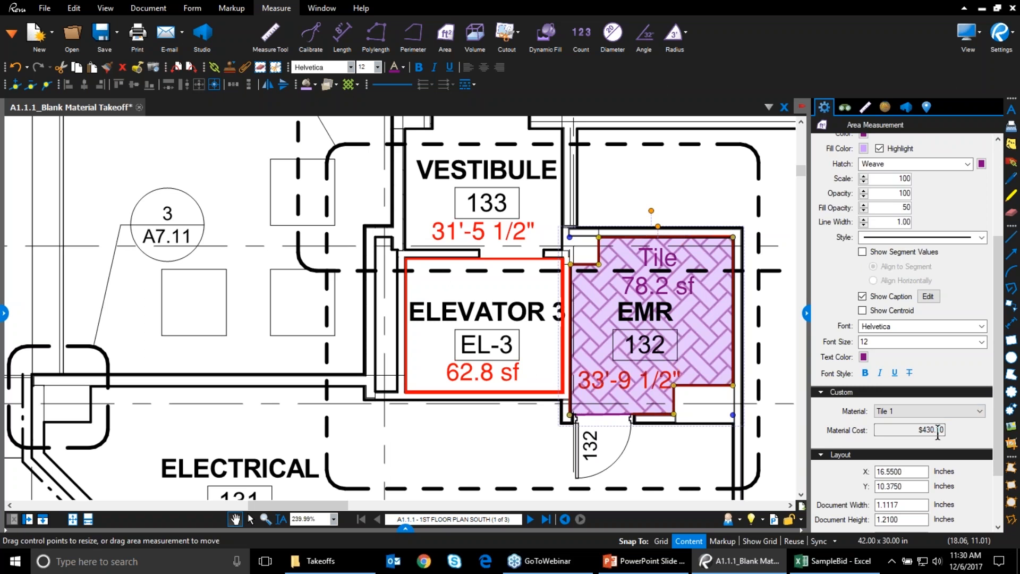
pyautogui.scroll(3, 937, 409)
pyautogui.click(903, 183)
pyautogui.write('1')
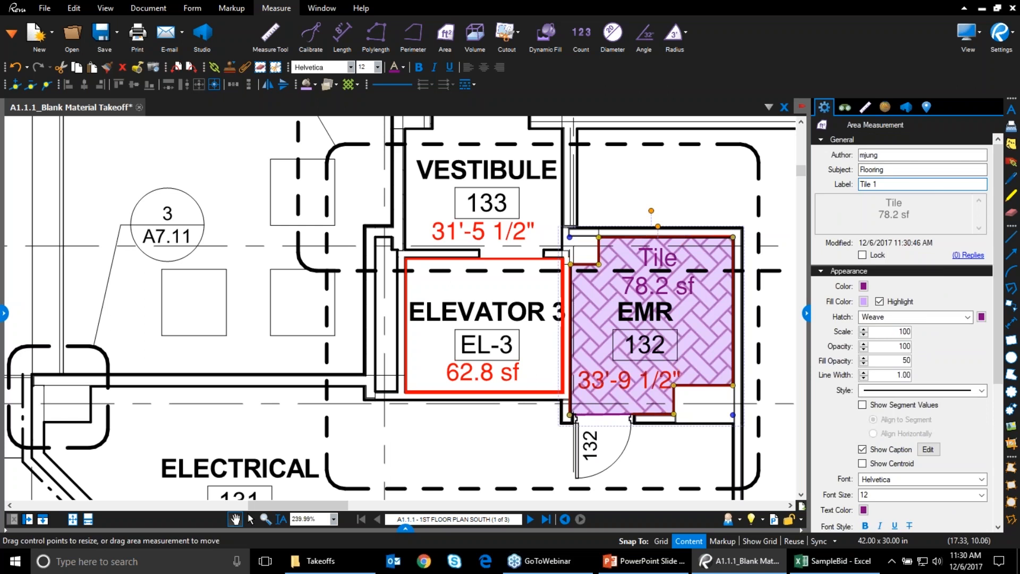
pyautogui.click(688, 191)
pyautogui.click(645, 273)
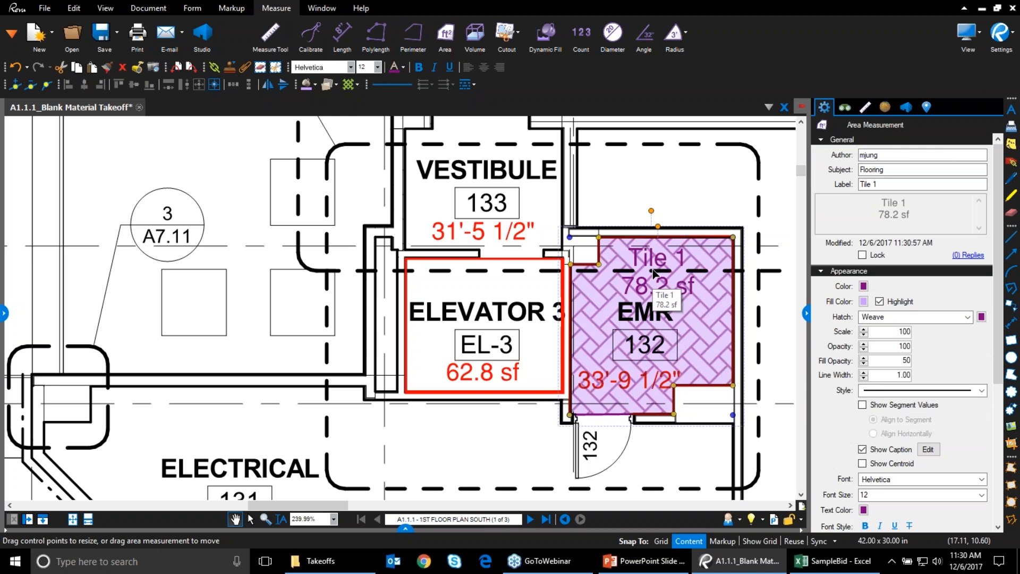
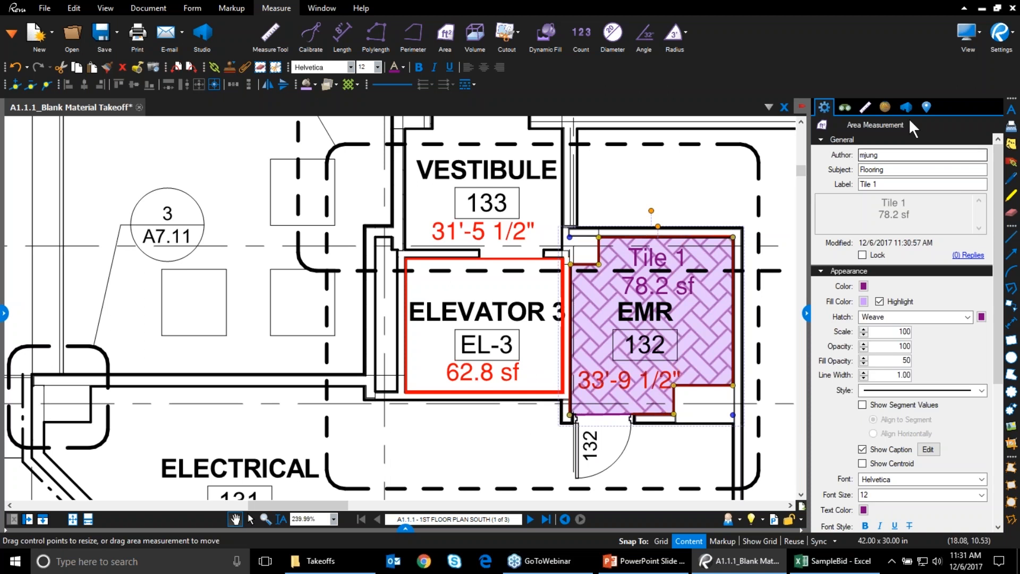
# Change the Elevator 3 area measurement's depth from 8'-0" to 10'-0"
pyautogui.click(483, 377)
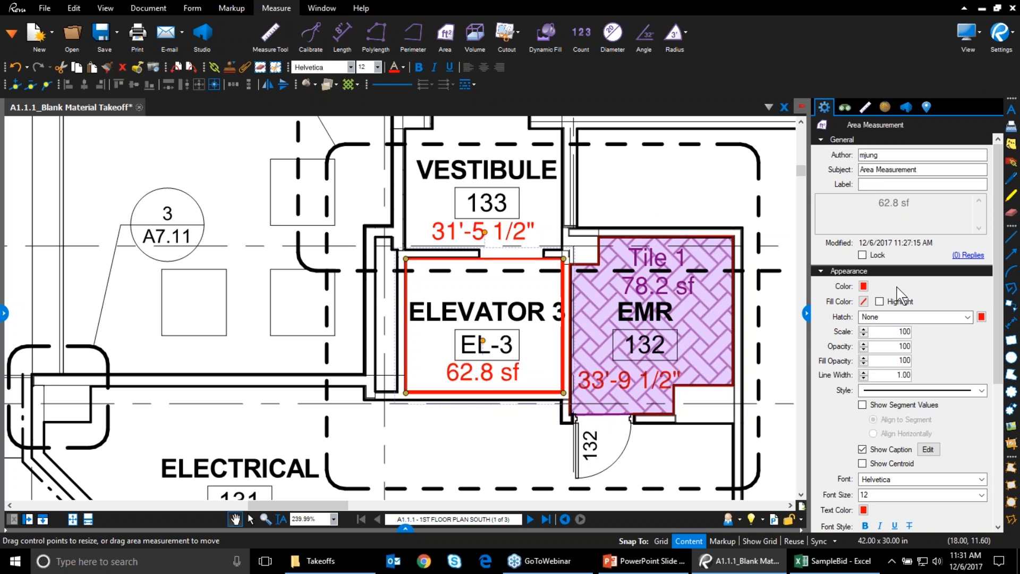
pyautogui.click(868, 104)
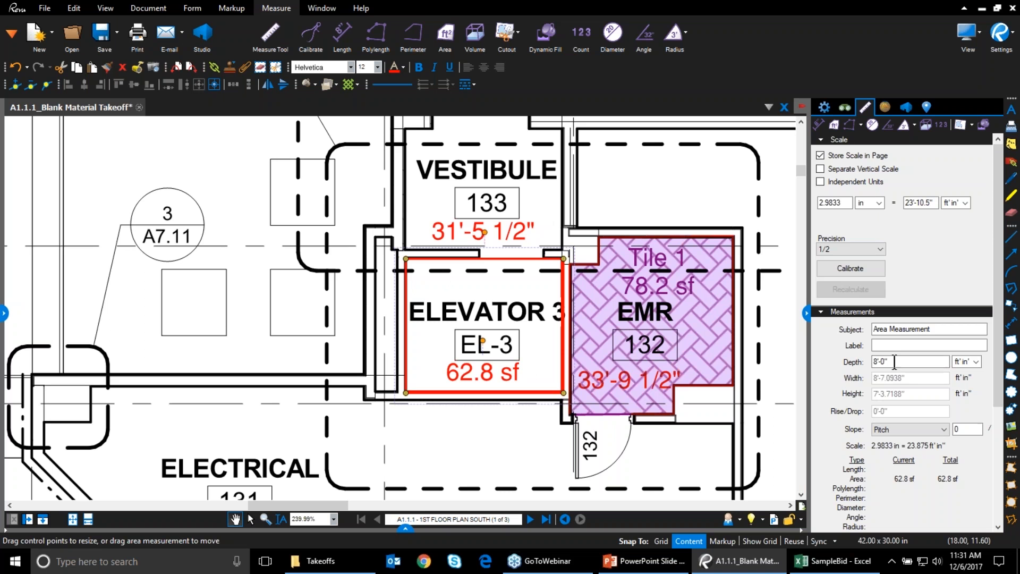
pyautogui.click(876, 362)
pyautogui.press('BackSpace')
pyautogui.write('10')
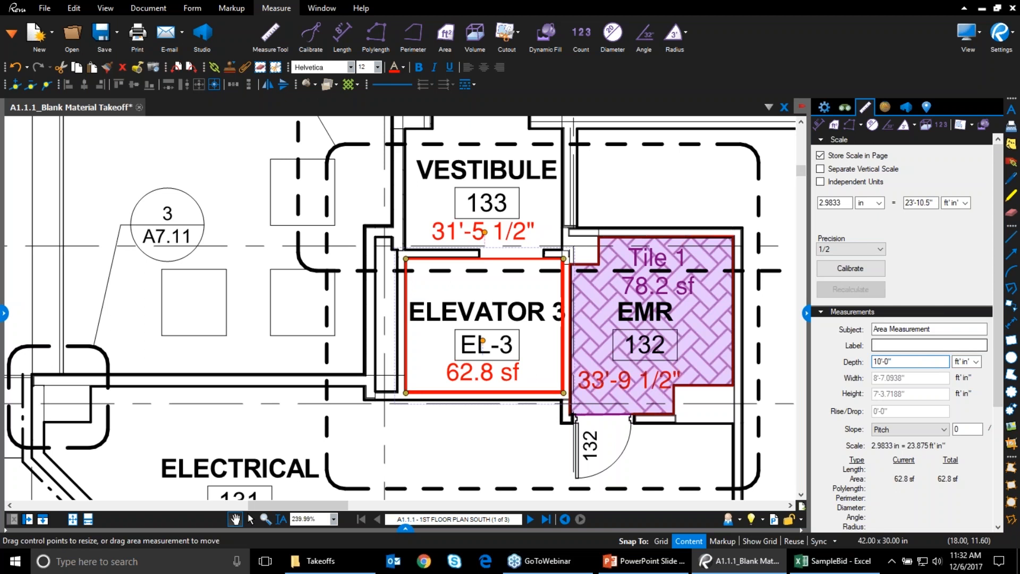
pyautogui.click(908, 347)
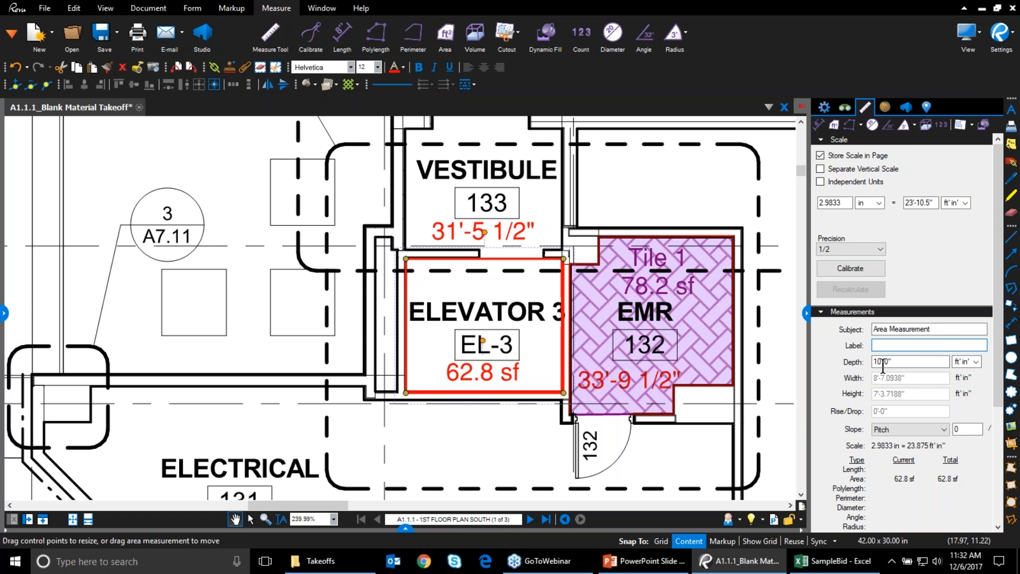
# Give the vestibule perimeter measurement a 10'-0" depth as well
pyautogui.click(504, 229)
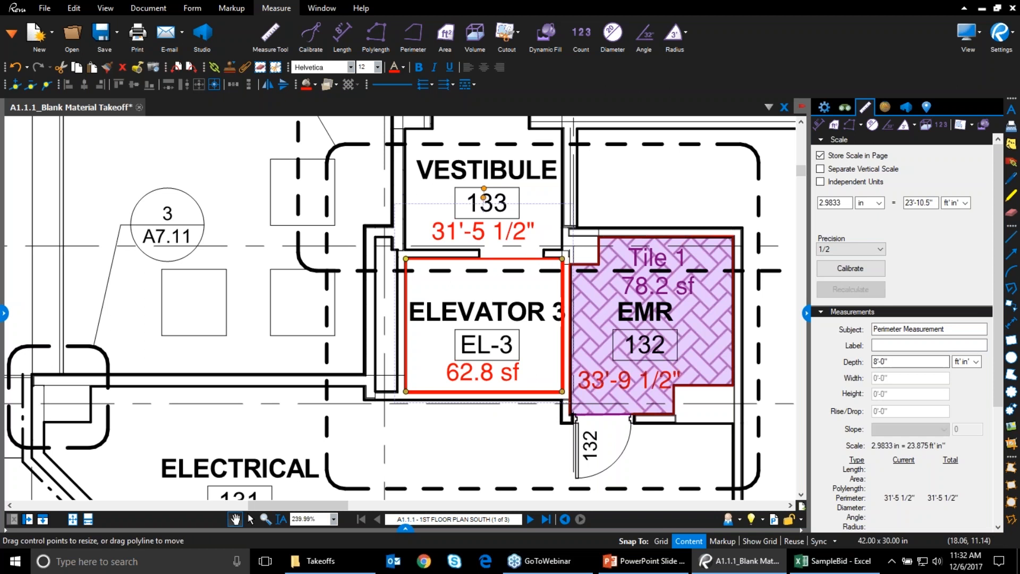
pyautogui.click(879, 361)
pyautogui.press('BackSpace')
pyautogui.write('10')
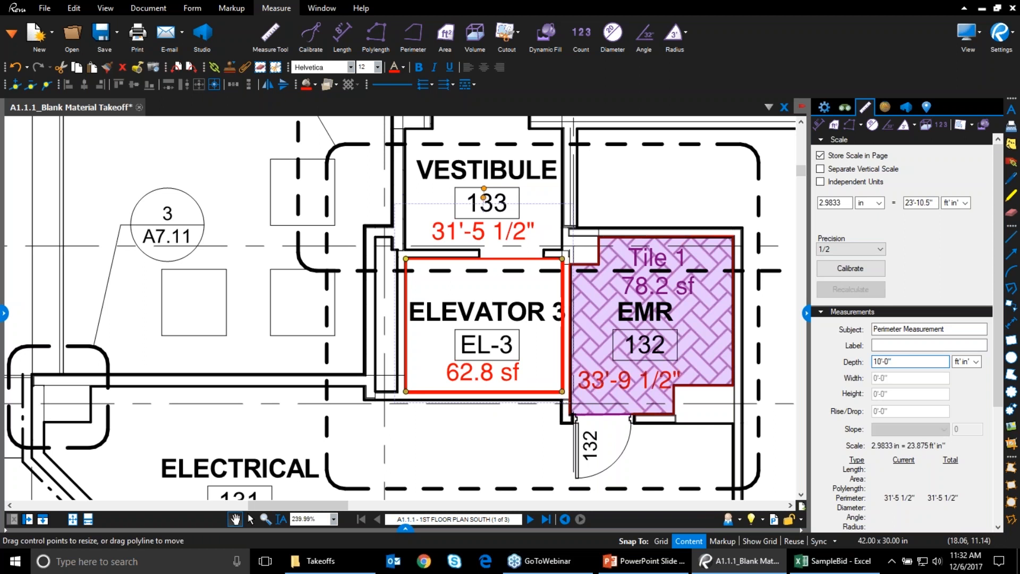
# Give Elevator 3 a Pitch slope with a rise of 3 over 12
pyautogui.click(476, 375)
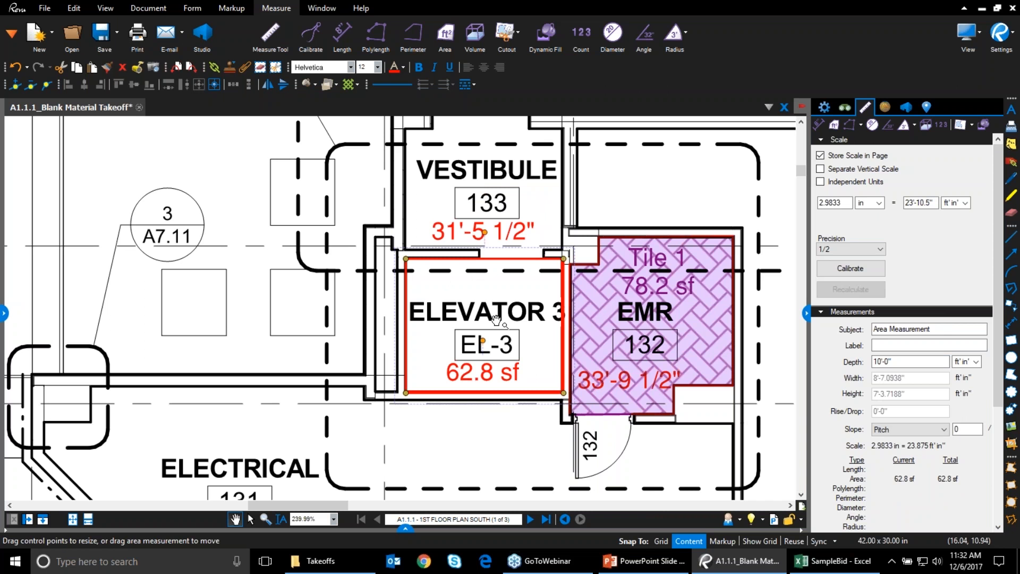
pyautogui.click(930, 430)
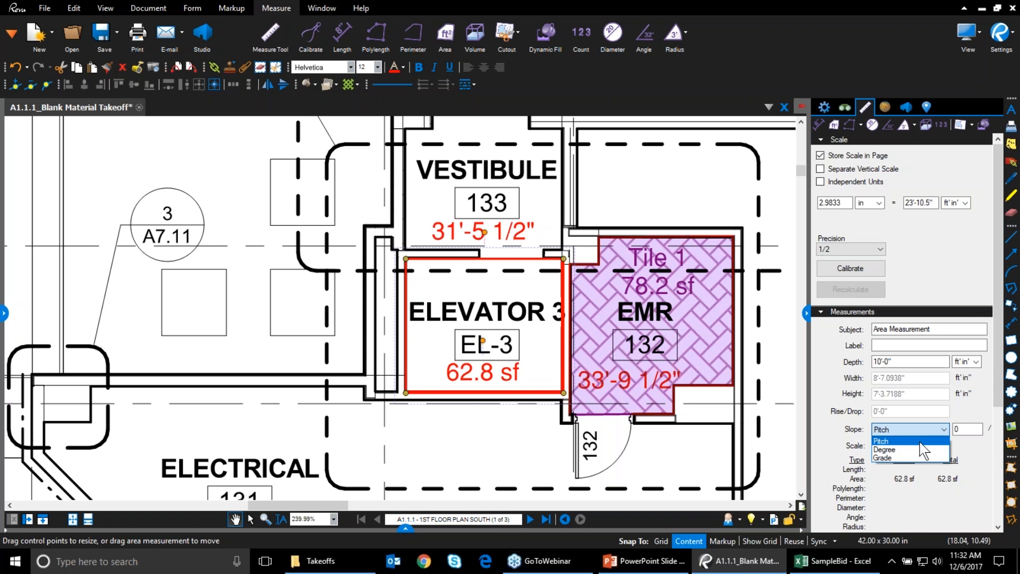
pyautogui.click(976, 429)
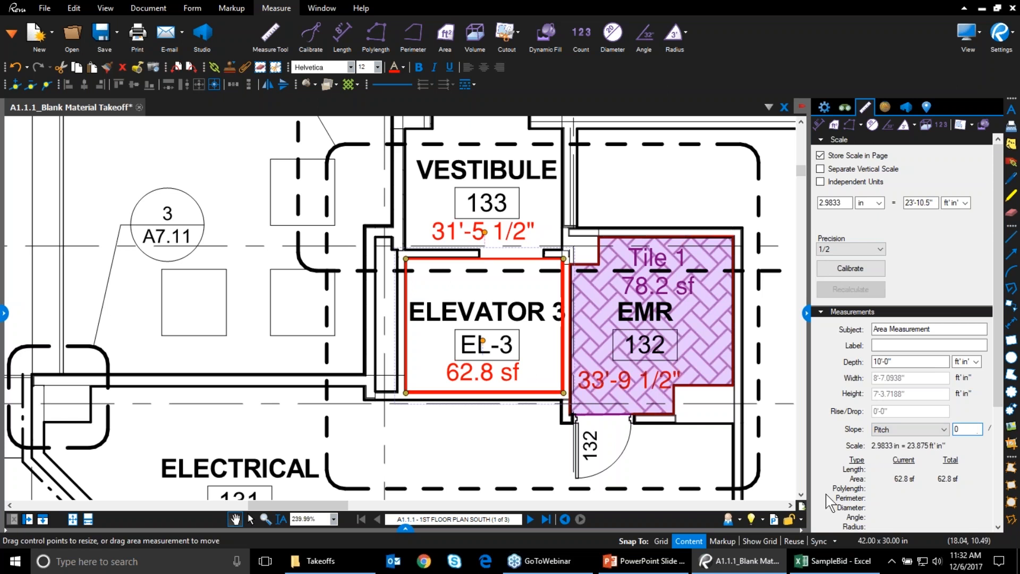
pyautogui.moveTo(808, 319); pyautogui.dragTo(756, 316)
pyautogui.doubleClick(912, 429)
pyautogui.write('3')
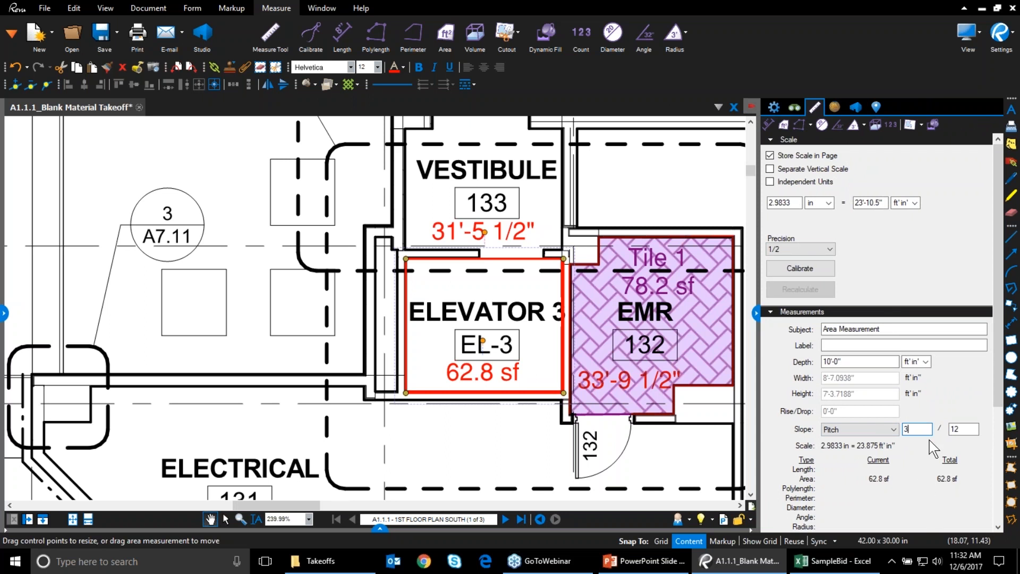
pyautogui.click(892, 345)
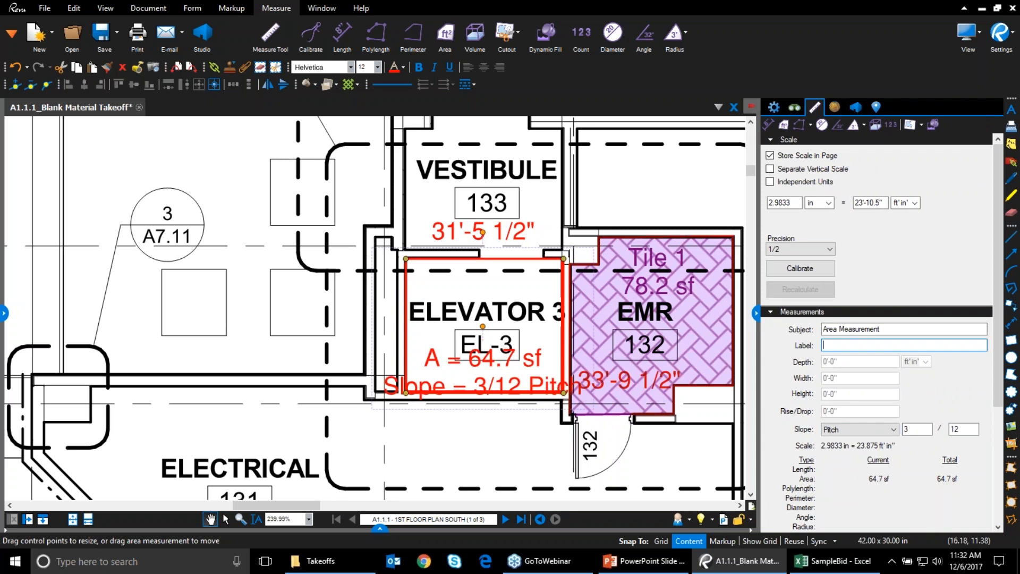
pyautogui.click(505, 381)
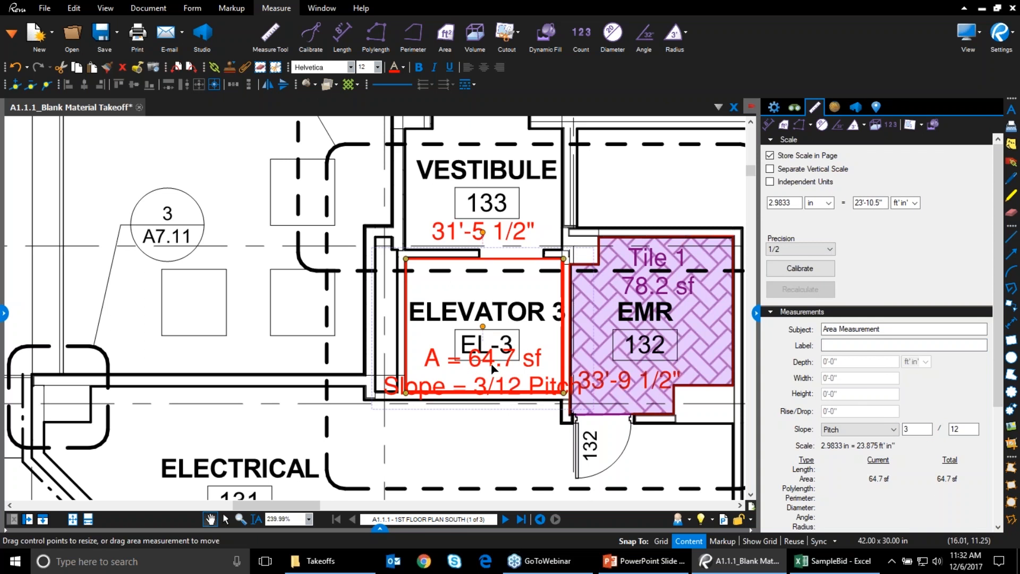
pyautogui.moveTo(494, 370); pyautogui.dragTo(497, 433)
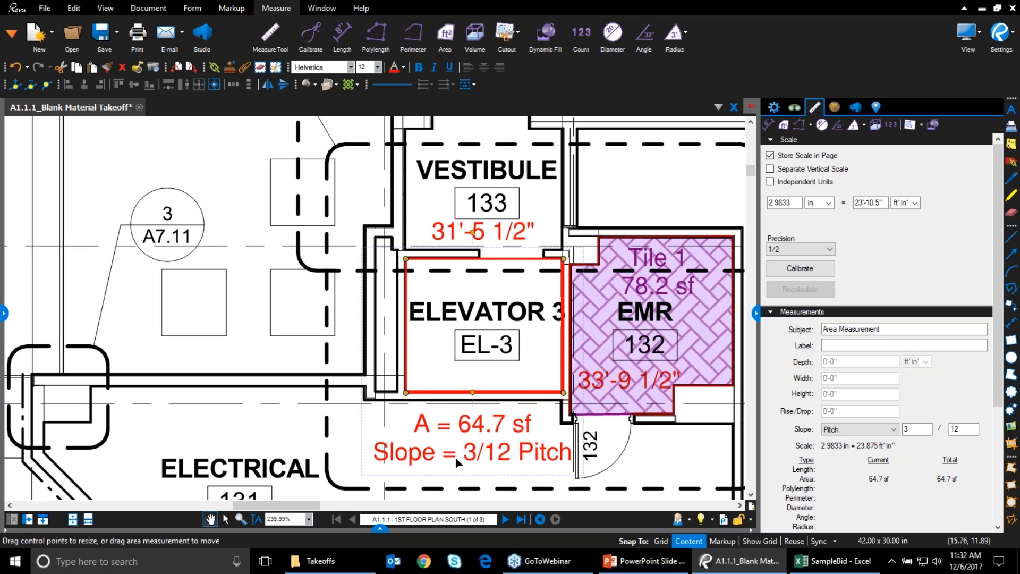
pyautogui.moveTo(915, 430); pyautogui.dragTo(899, 427)
pyautogui.write('0')
pyautogui.click(925, 346)
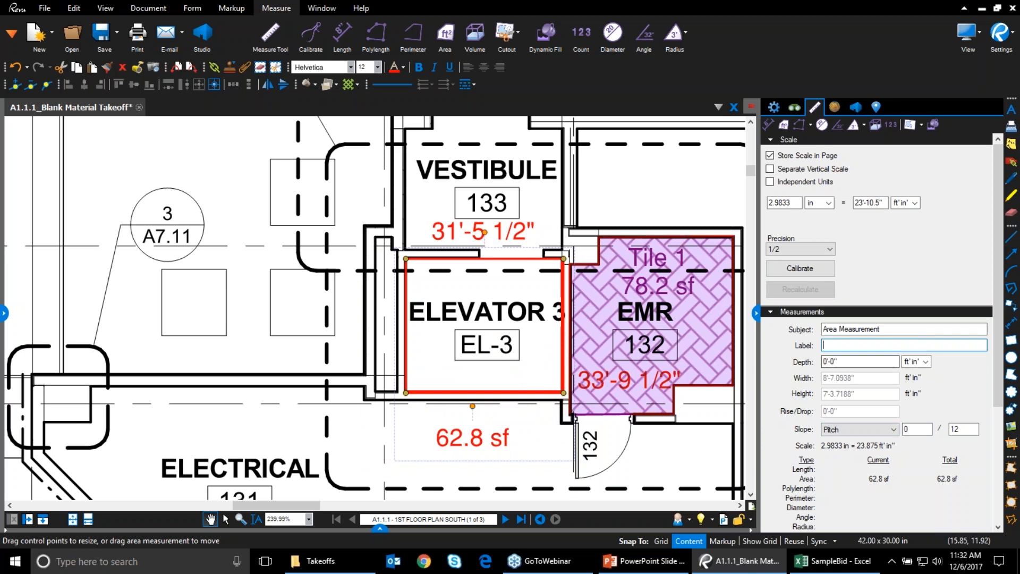
pyautogui.click(480, 451)
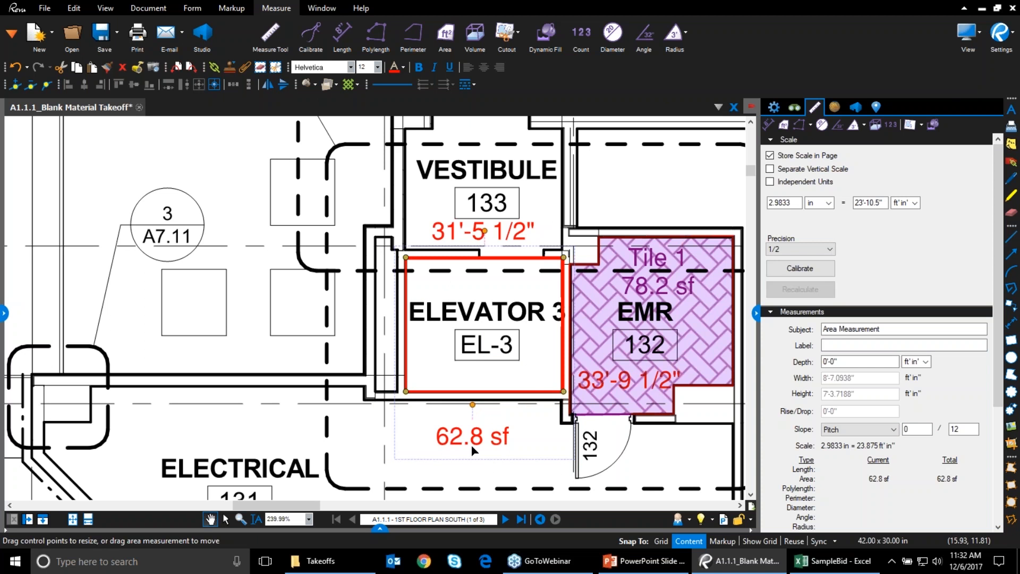
pyautogui.moveTo(471, 446); pyautogui.dragTo(507, 360)
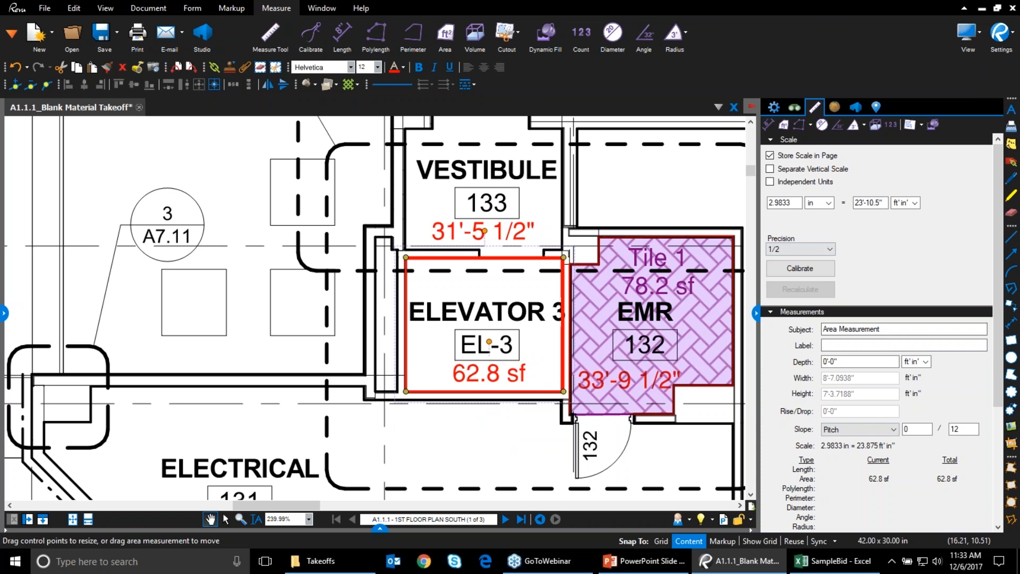
pyautogui.click(475, 445)
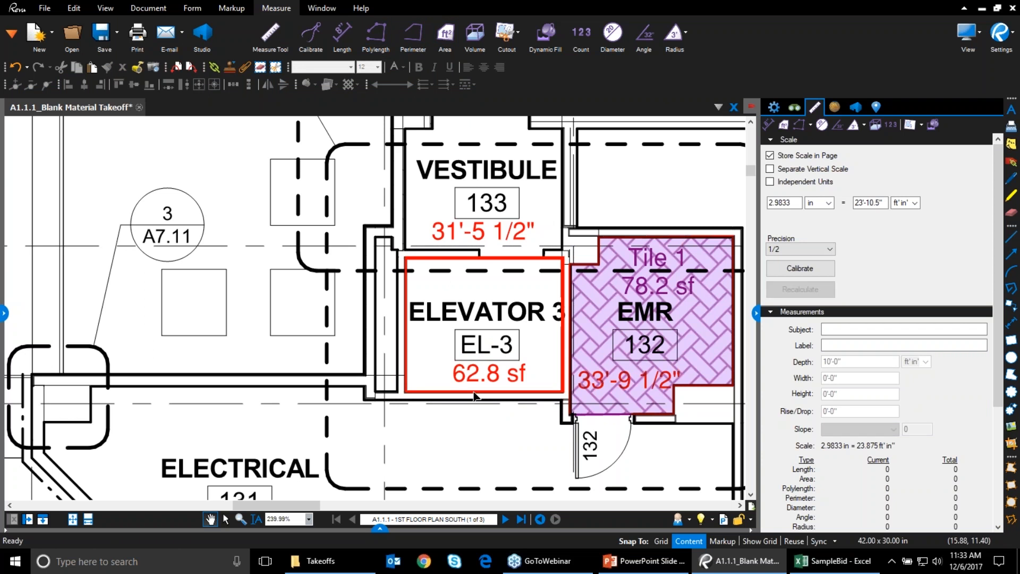
# Draw a polylength through the six Women 126 sink centers, totaling 20'-1 1/2"
pyautogui.scroll(-5, 481, 422)
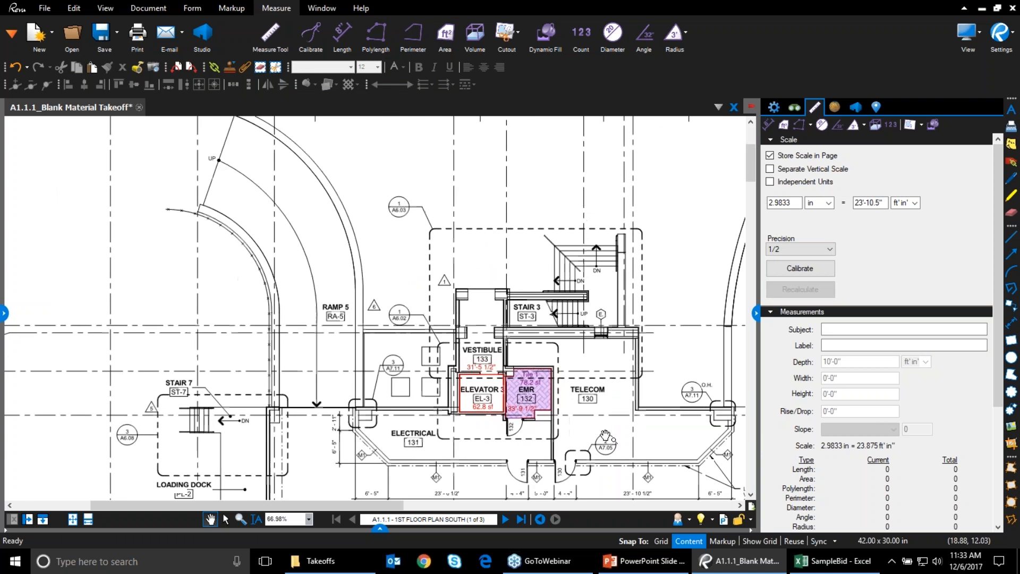
pyautogui.moveTo(703, 485); pyautogui.dragTo(332, 317)
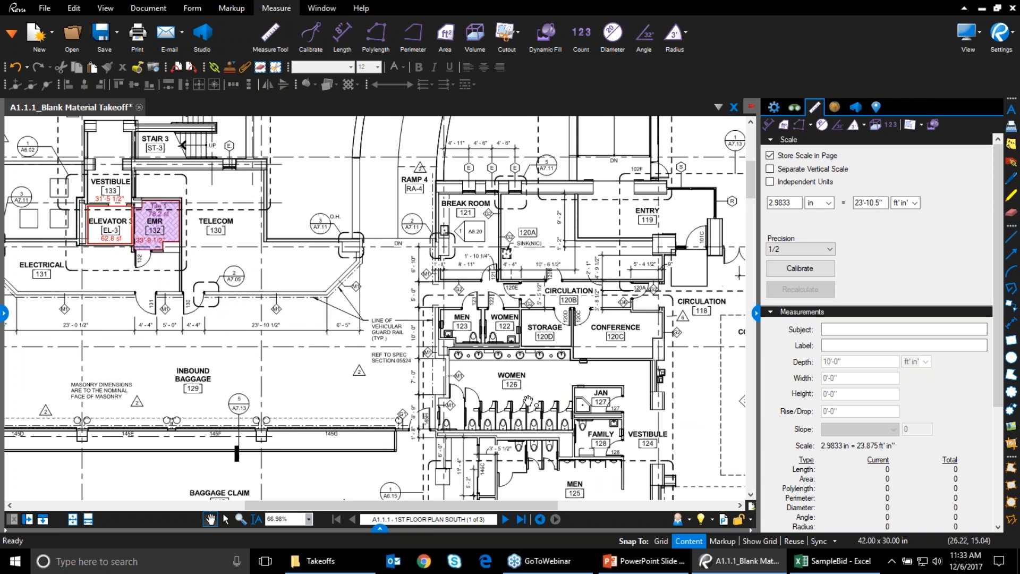
pyautogui.scroll(2, 523, 449)
pyautogui.scroll(2, 523, 445)
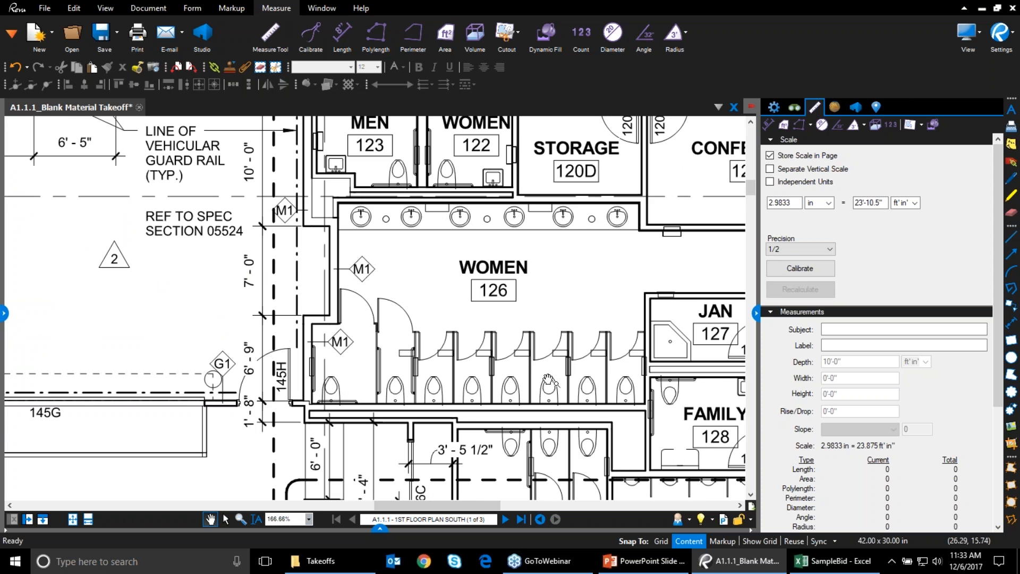
pyautogui.scroll(1, 549, 379)
pyautogui.moveTo(511, 271); pyautogui.dragTo(445, 285)
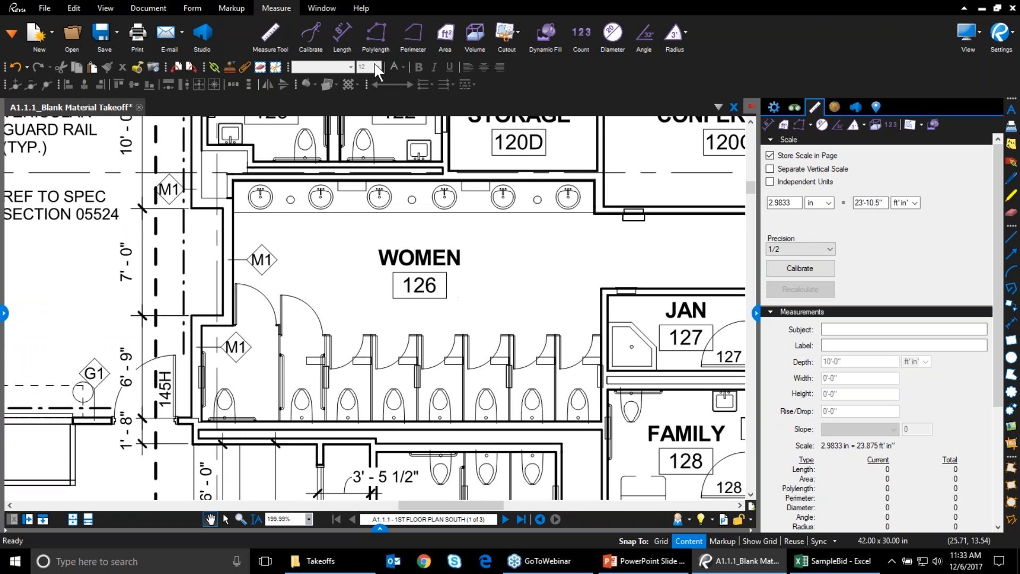
pyautogui.click(378, 28)
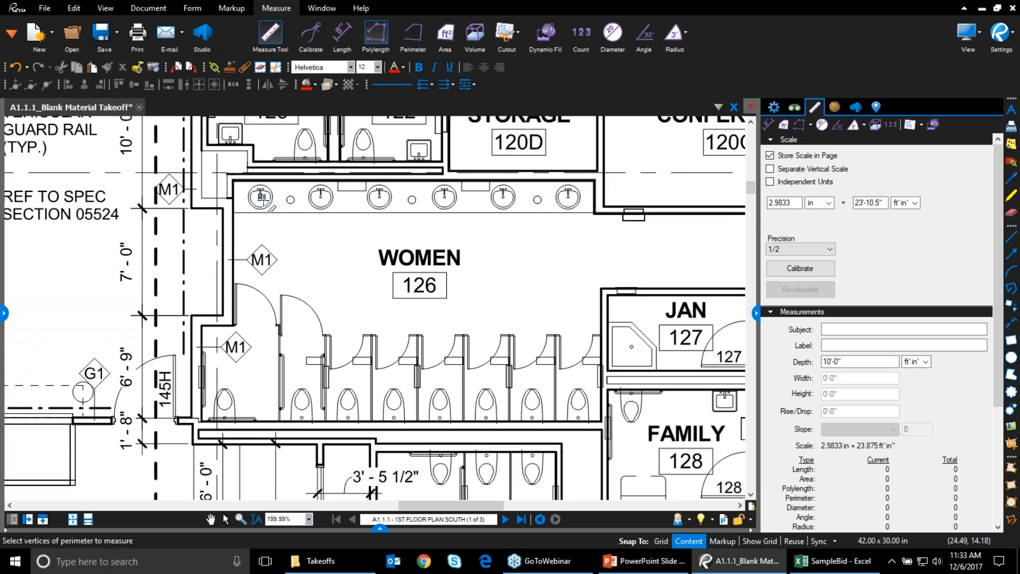
pyautogui.click(261, 197)
pyautogui.click(320, 197)
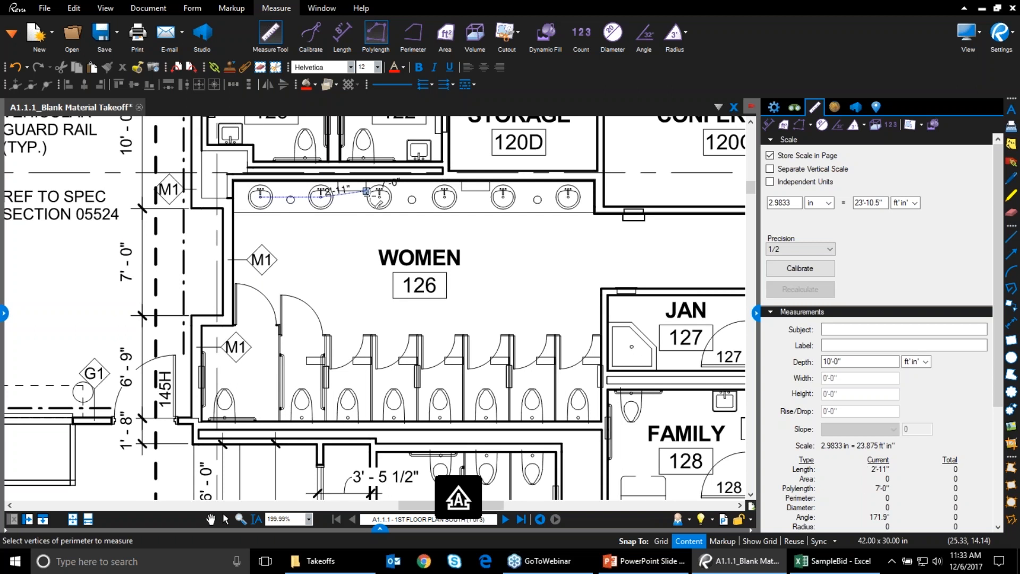
pyautogui.click(380, 197)
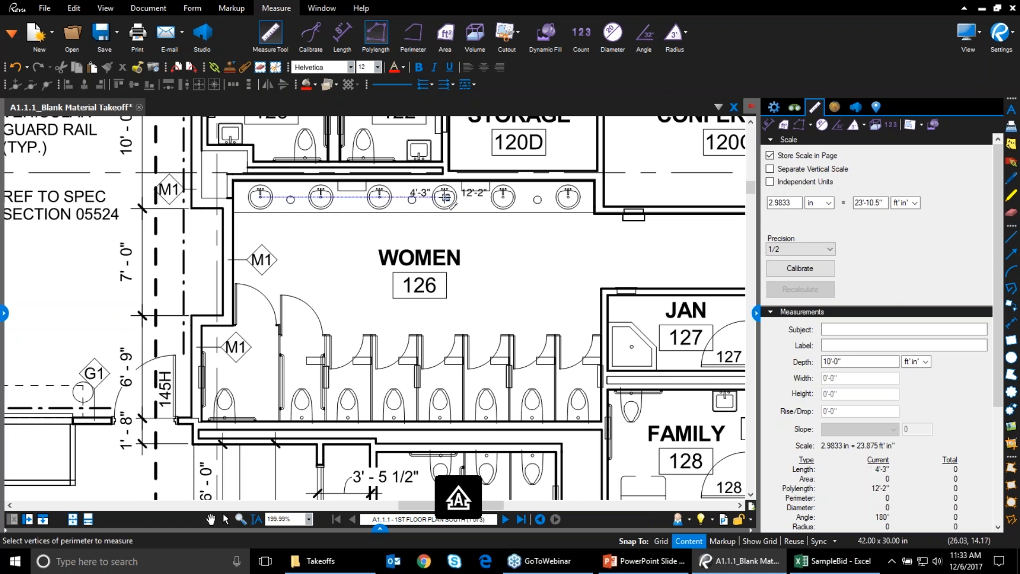
pyautogui.click(445, 197)
pyautogui.click(503, 197)
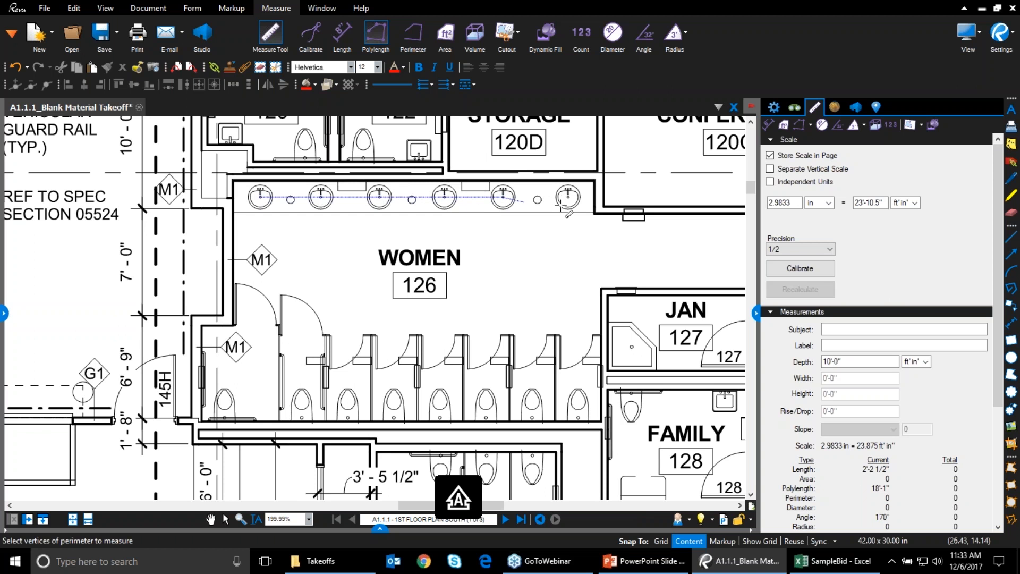
pyautogui.doubleClick(568, 198)
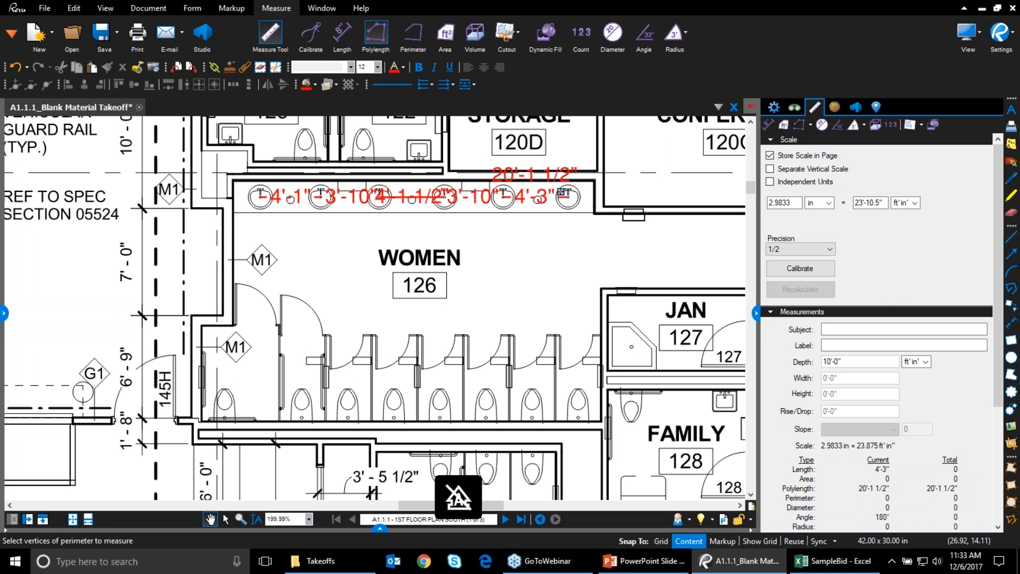
# Move the total and segment labels (4'-1", 3'-10", 4'-1 1/2", 3'-10", 4'-3") below the sinks
pyautogui.press('Escape')
pyautogui.moveTo(546, 176); pyautogui.dragTo(543, 240)
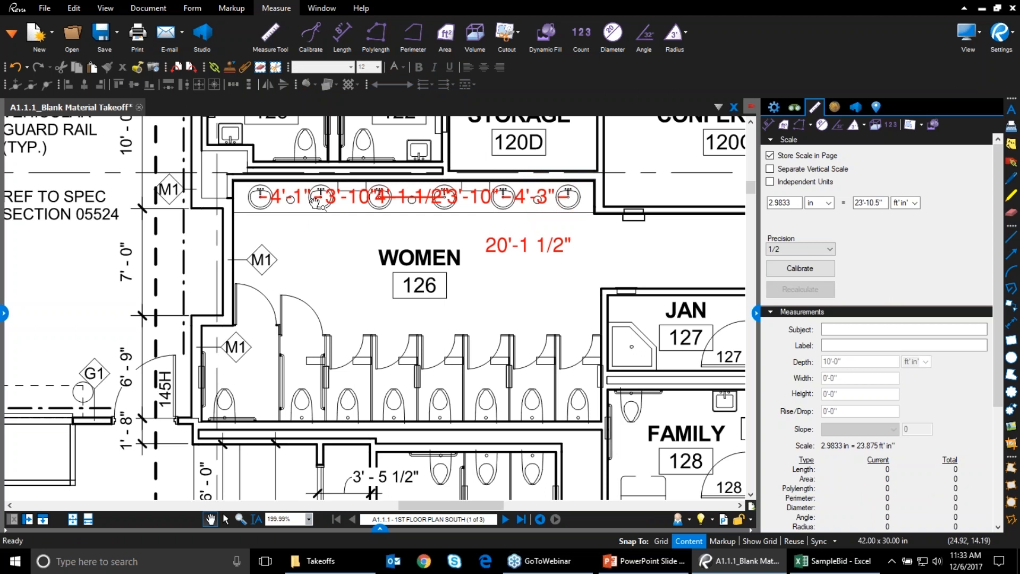
pyautogui.moveTo(288, 197); pyautogui.dragTo(290, 227)
pyautogui.moveTo(349, 196); pyautogui.dragTo(349, 225)
pyautogui.moveTo(418, 196); pyautogui.dragTo(418, 225)
pyautogui.moveTo(475, 202); pyautogui.dragTo(479, 225)
pyautogui.moveTo(534, 198); pyautogui.dragTo(537, 230)
pyautogui.moveTo(476, 223); pyautogui.dragTo(485, 229)
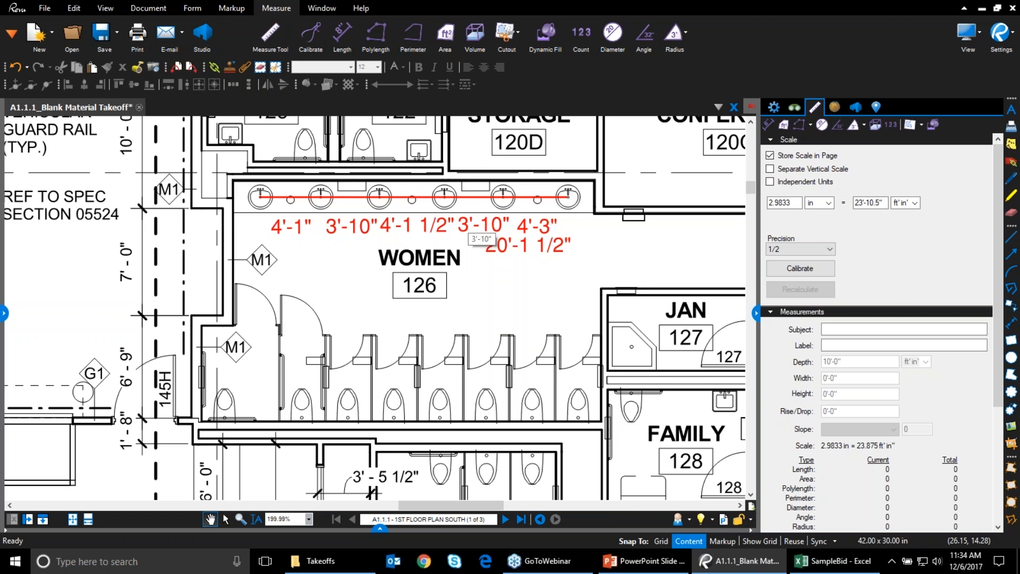
# Set the sink polylength's rise/drop to 10'-0" and move its label lower
pyautogui.click(405, 201)
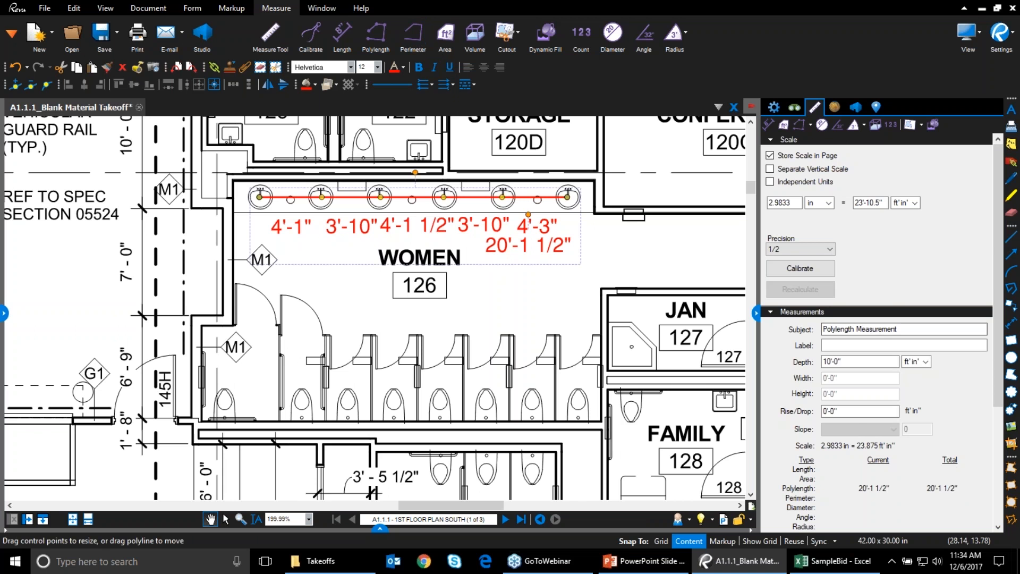
pyautogui.press('ctrl')
pyautogui.press('ctrl')
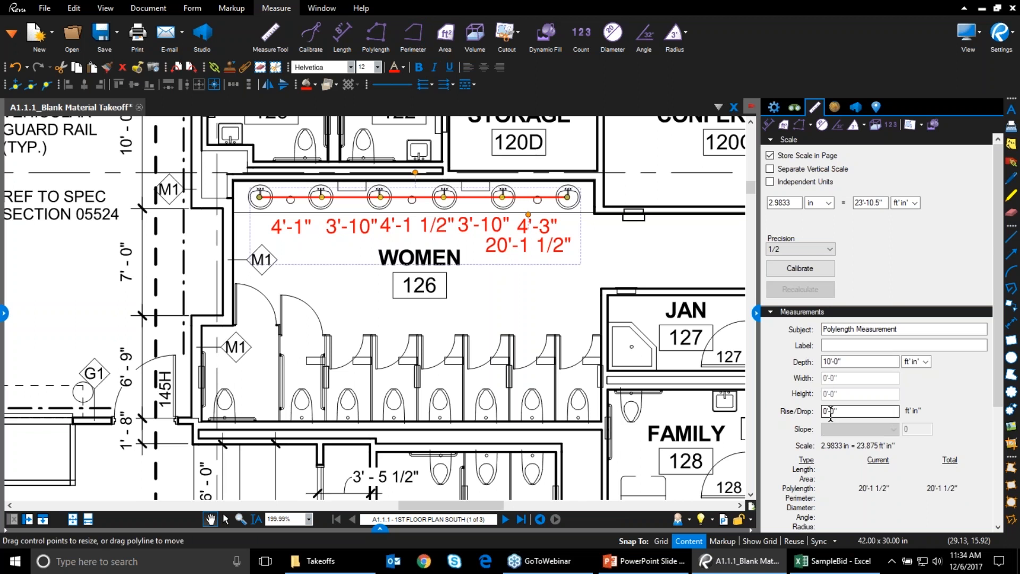
pyautogui.click(831, 412)
pyautogui.press('BackSpace')
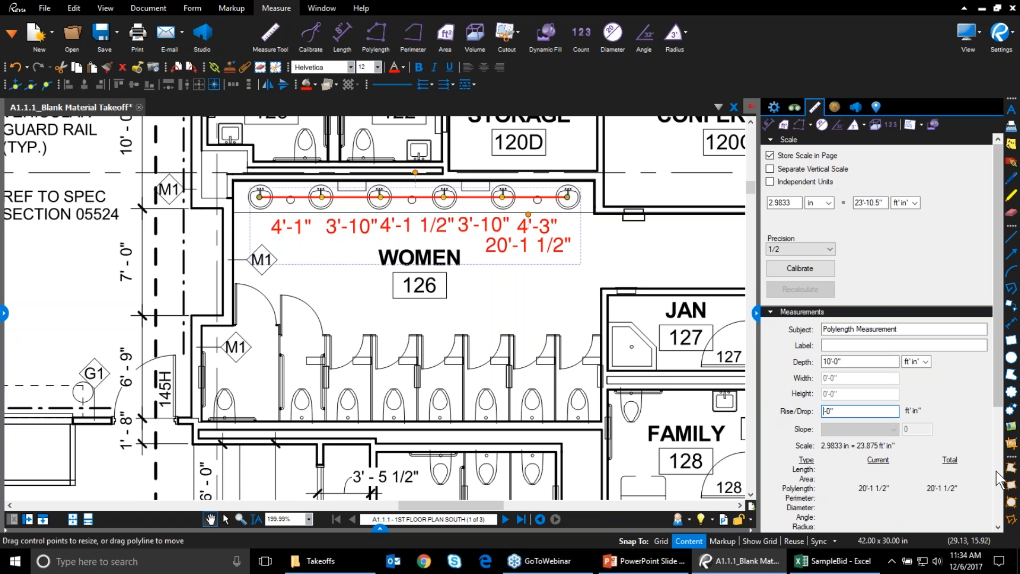
pyautogui.write('10')
pyautogui.click(544, 310)
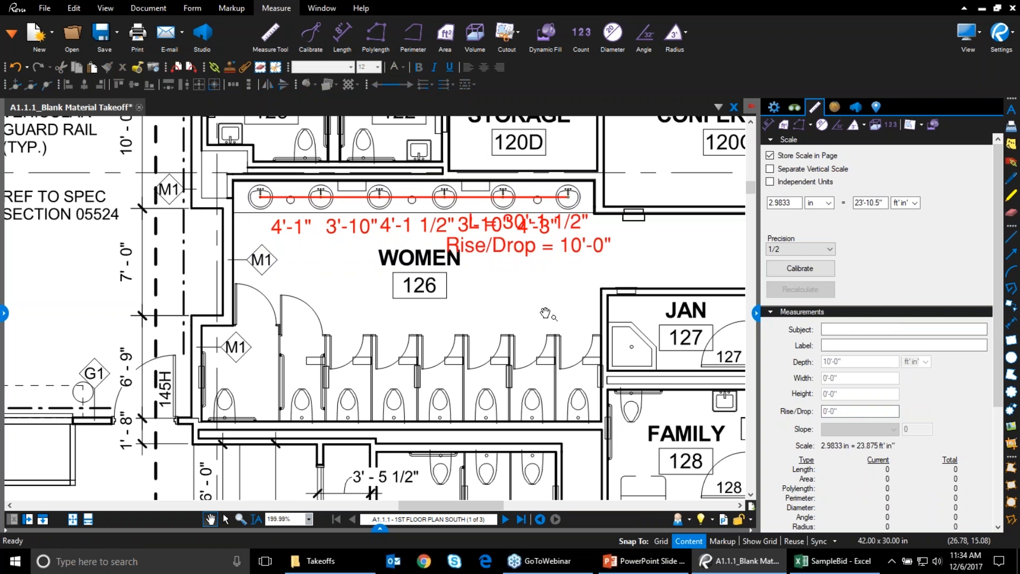
pyautogui.click(527, 200)
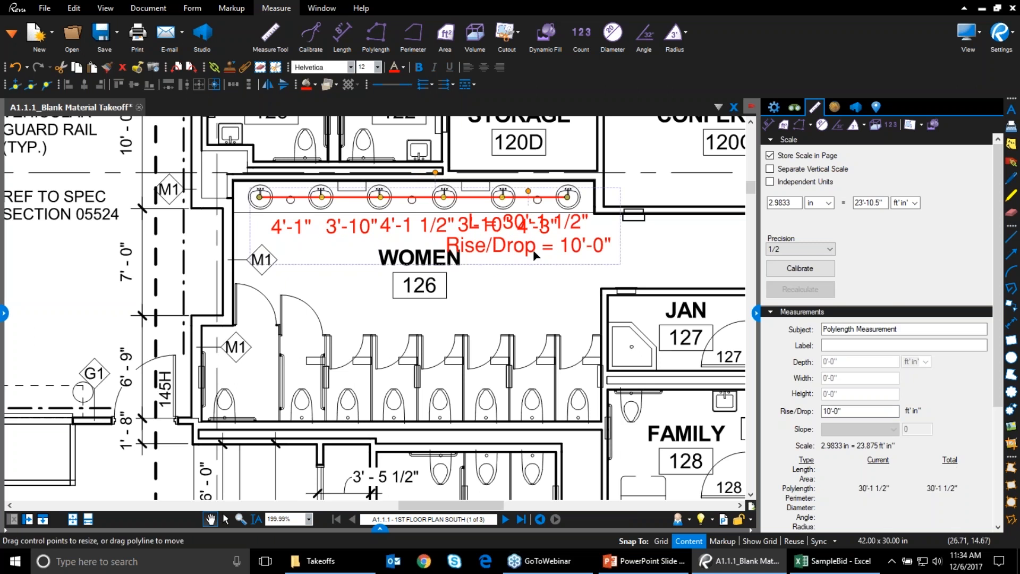
pyautogui.moveTo(535, 255)
pyautogui.mouseDown()
pyautogui.moveTo(549, 276)
pyautogui.moveTo(542, 270)
pyautogui.mouseUp()
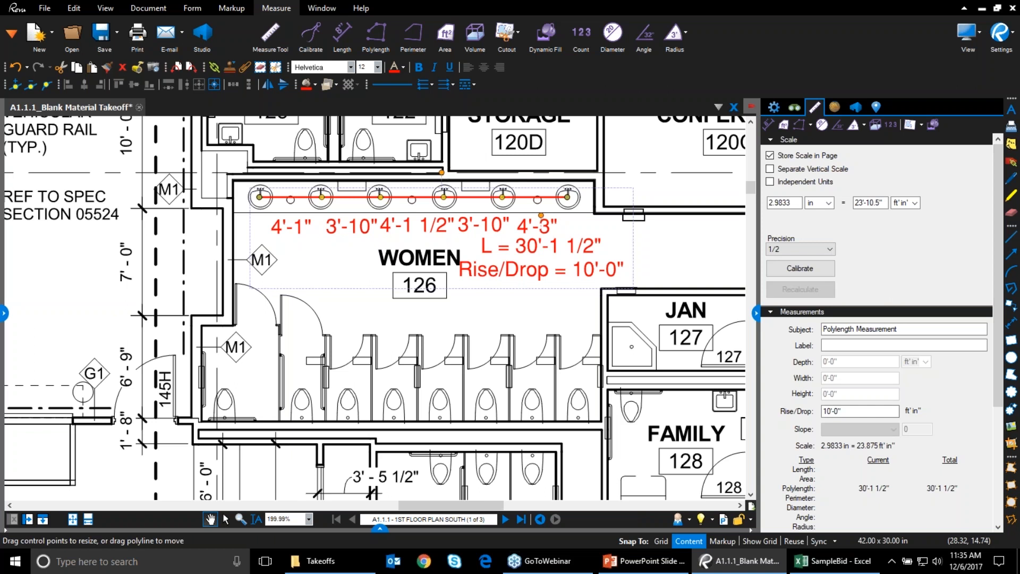
# Reset the rise/drop to 0'-0" so the run totals 20'-1 1/2" again
pyautogui.doubleClick(827, 411)
pyautogui.write('0')
pyautogui.press('Return')
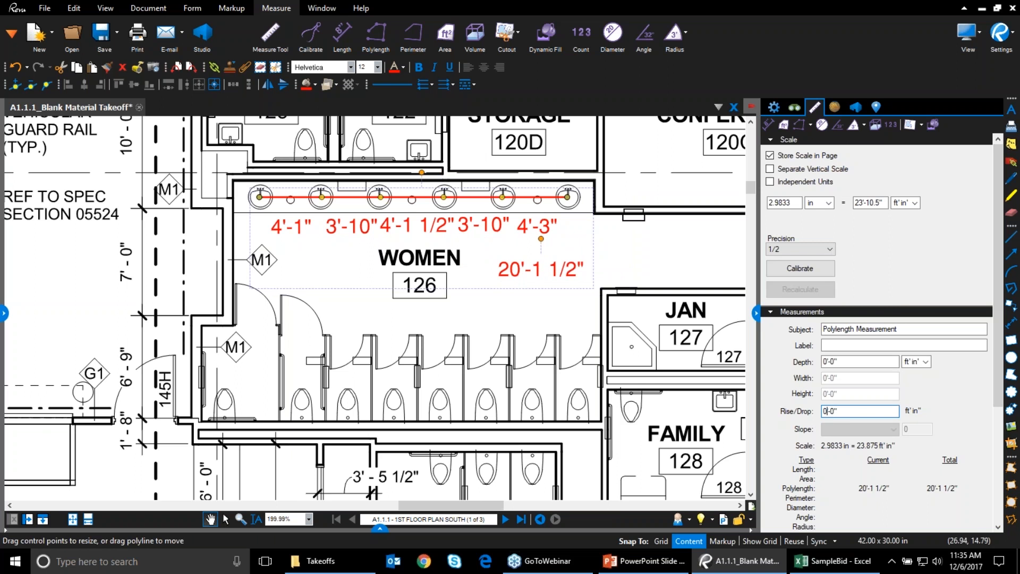
pyautogui.click(630, 265)
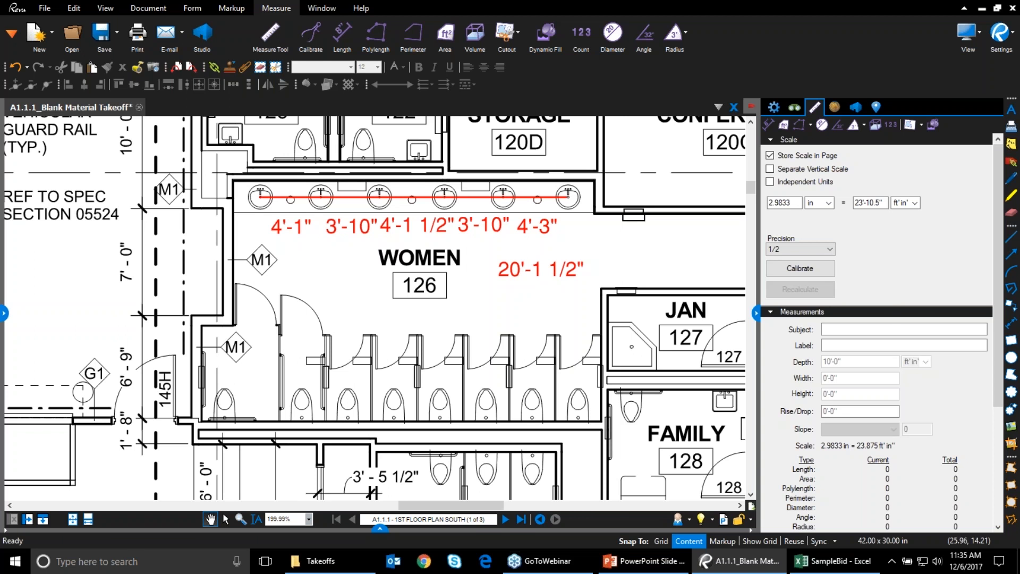
pyautogui.click(453, 198)
pyautogui.rightClick(454, 201)
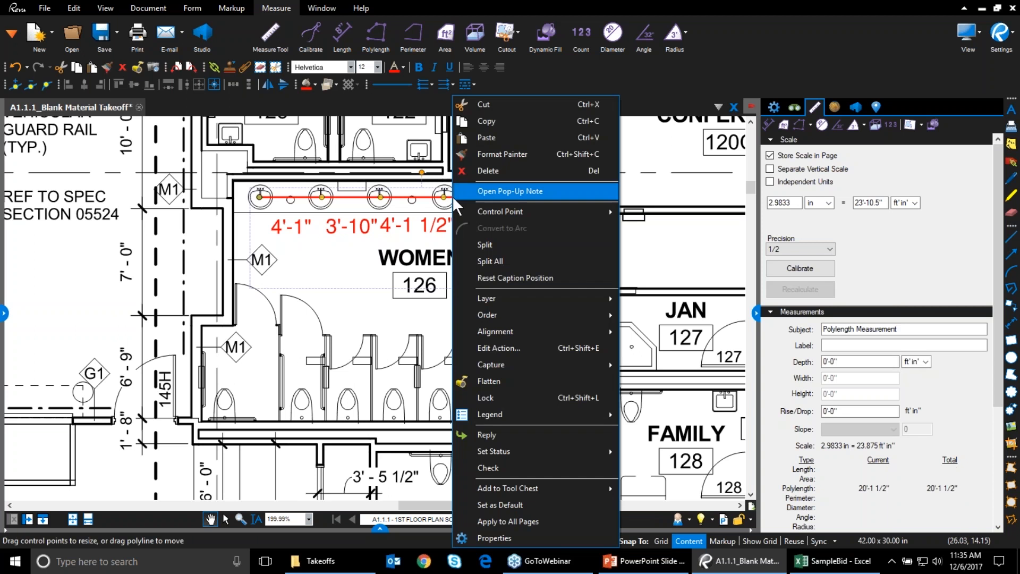
pyautogui.moveTo(572, 415)
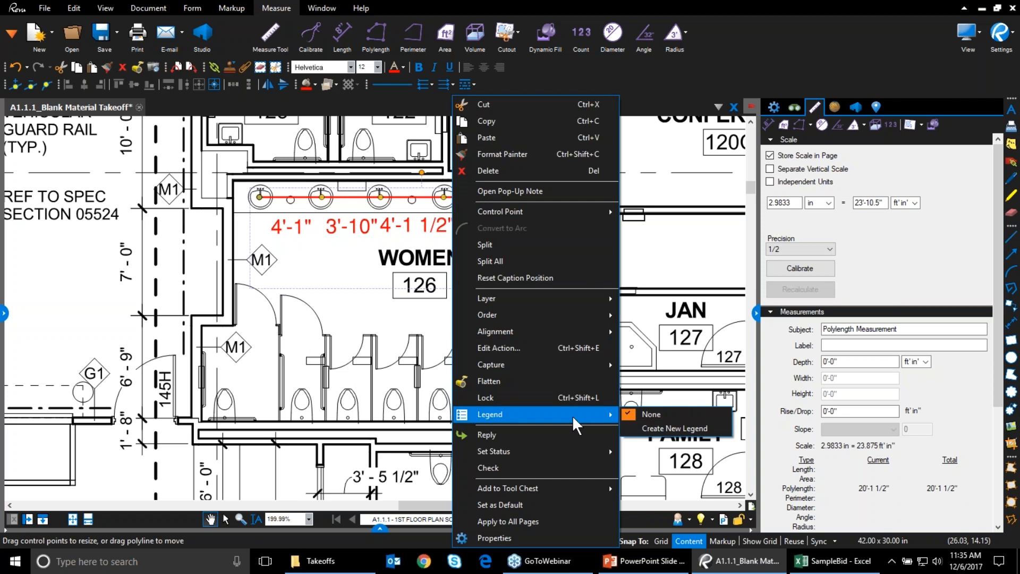
pyautogui.rightClick(403, 198)
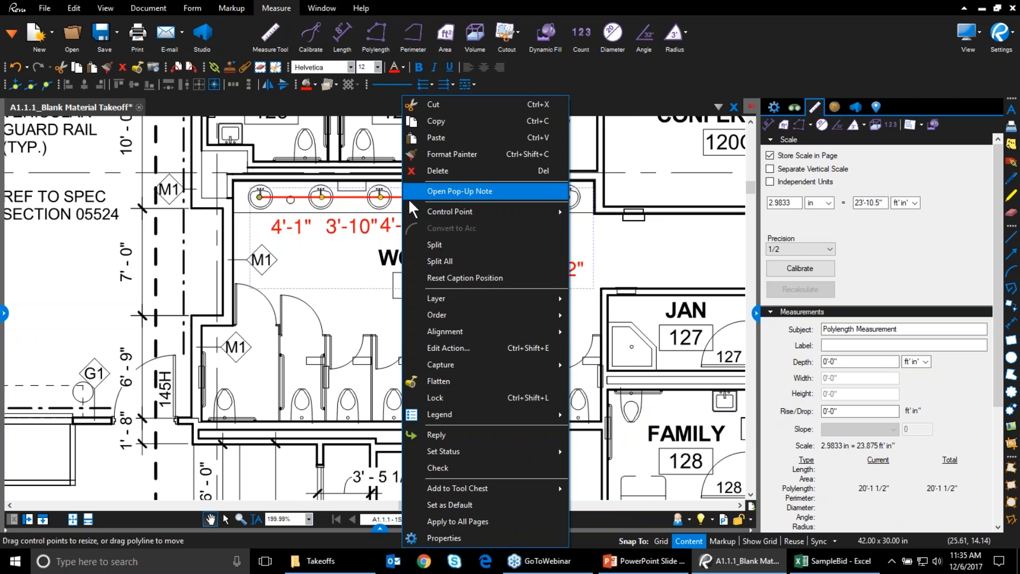
pyautogui.click(445, 261)
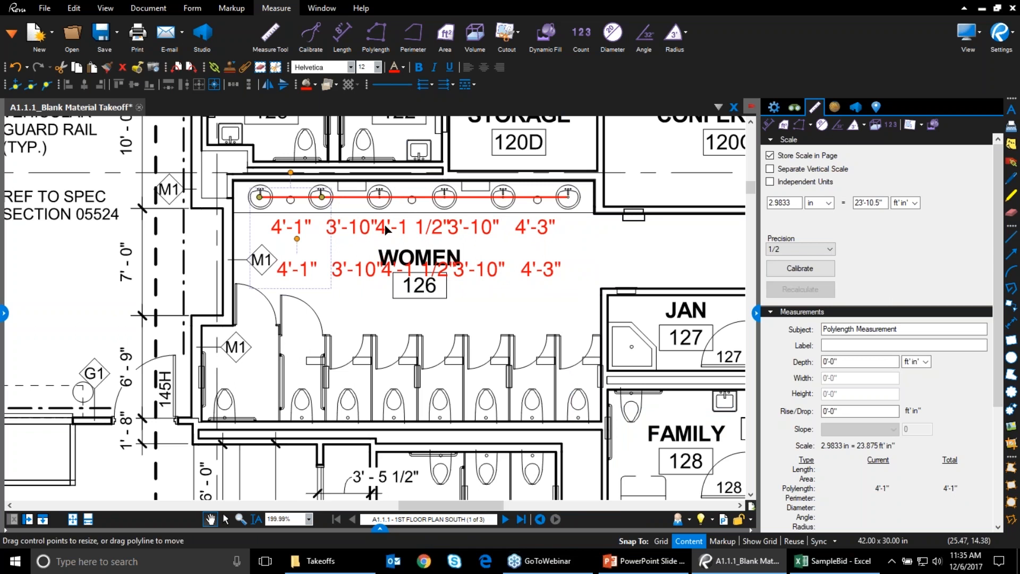
pyautogui.click(363, 199)
pyautogui.click(424, 201)
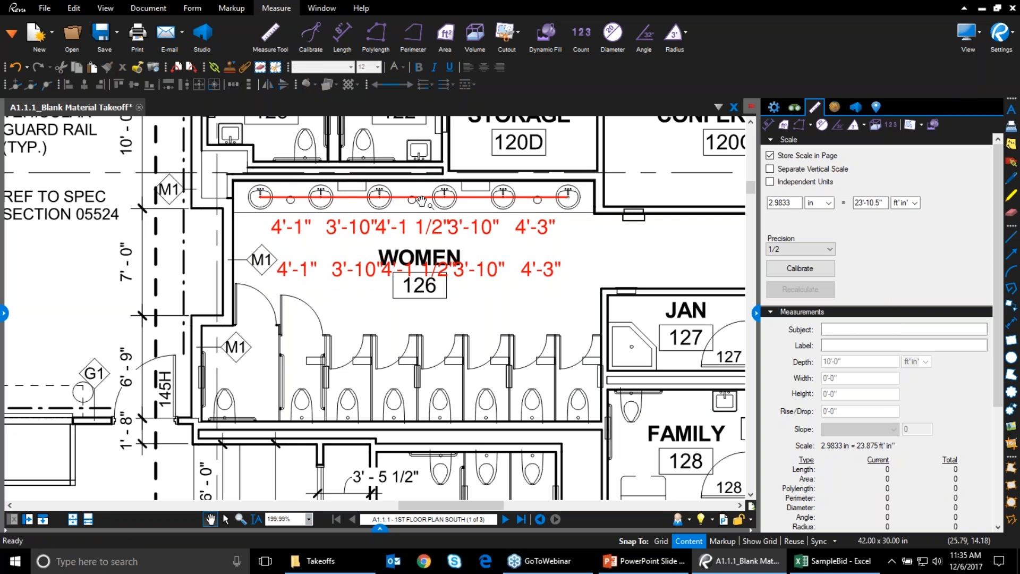
pyautogui.click(484, 203)
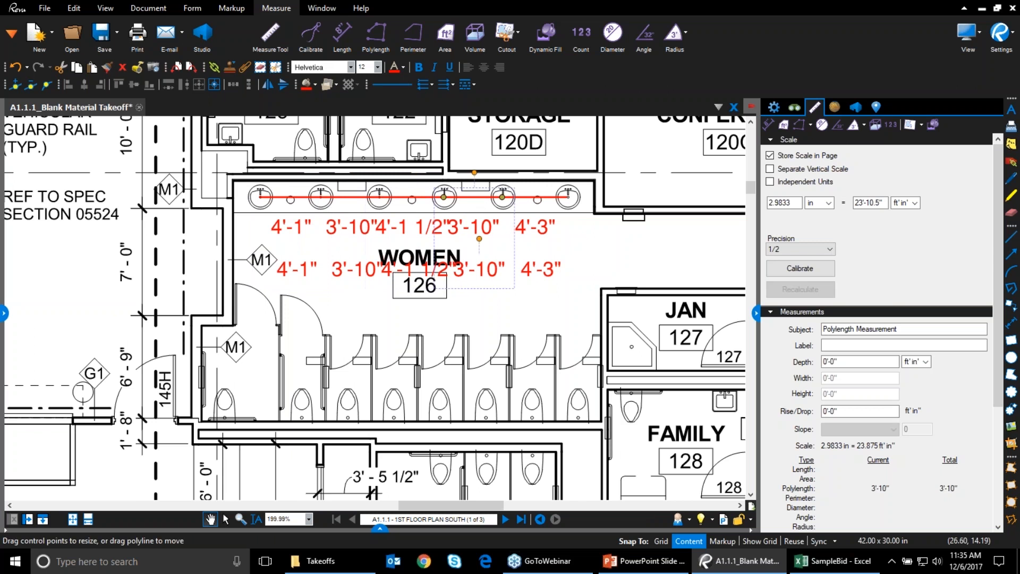
pyautogui.click(546, 201)
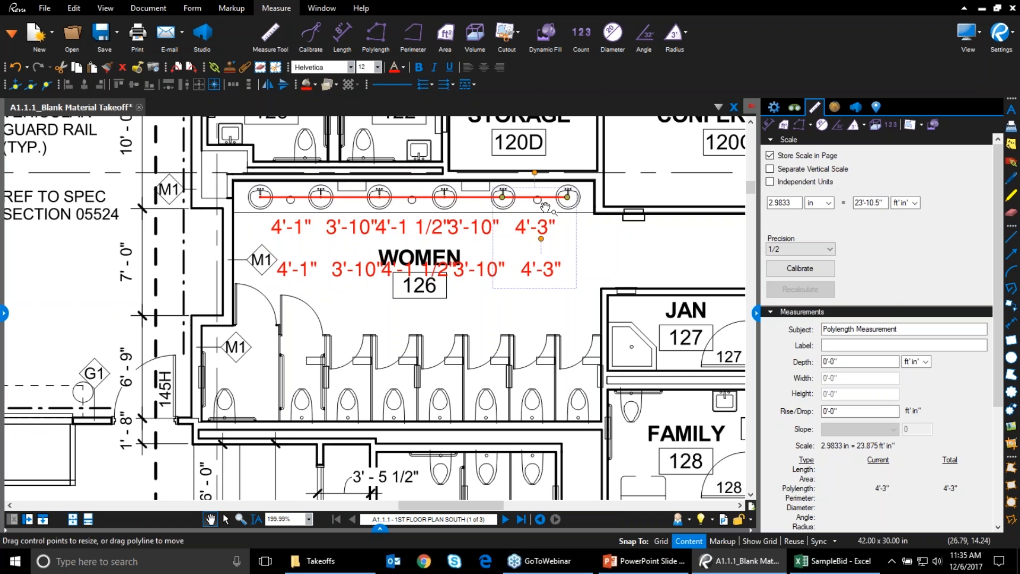
pyautogui.hotkey('ctrl', 'z')
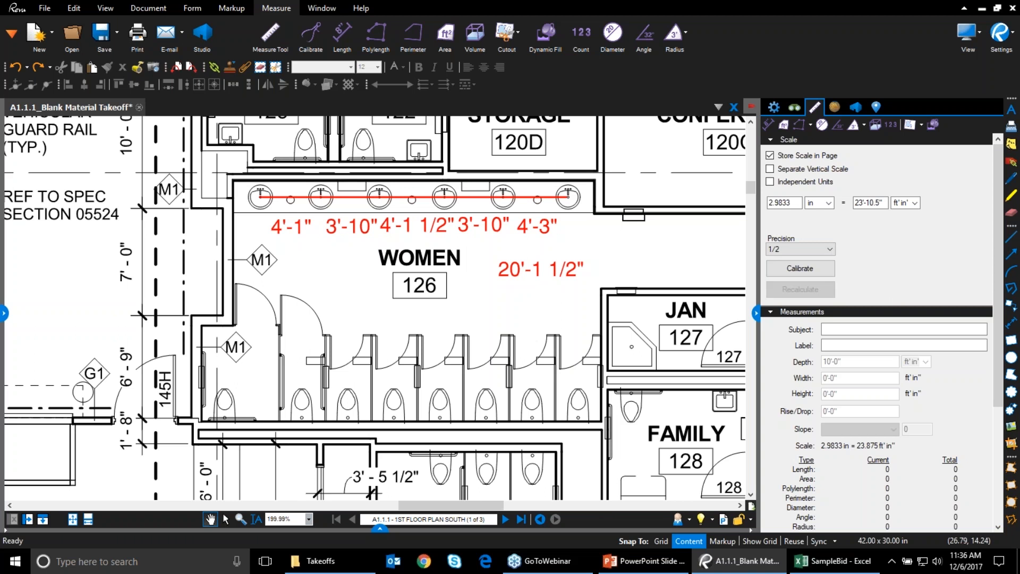
# Place trial count marks on three Women 126 toilets, then delete that count markup
pyautogui.click(576, 40)
pyautogui.click(227, 407)
pyautogui.click(300, 405)
pyautogui.click(348, 400)
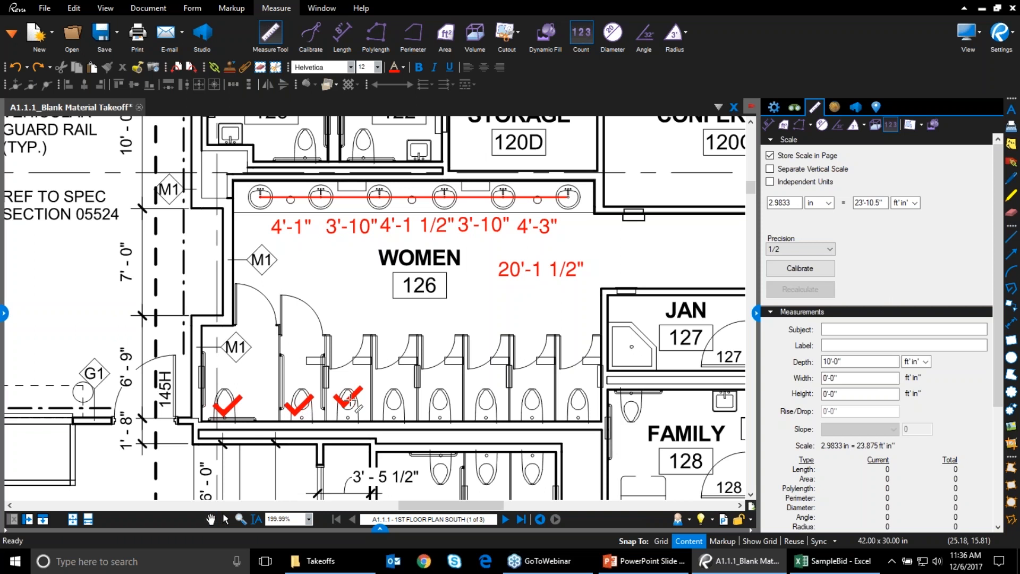
pyautogui.press('Escape')
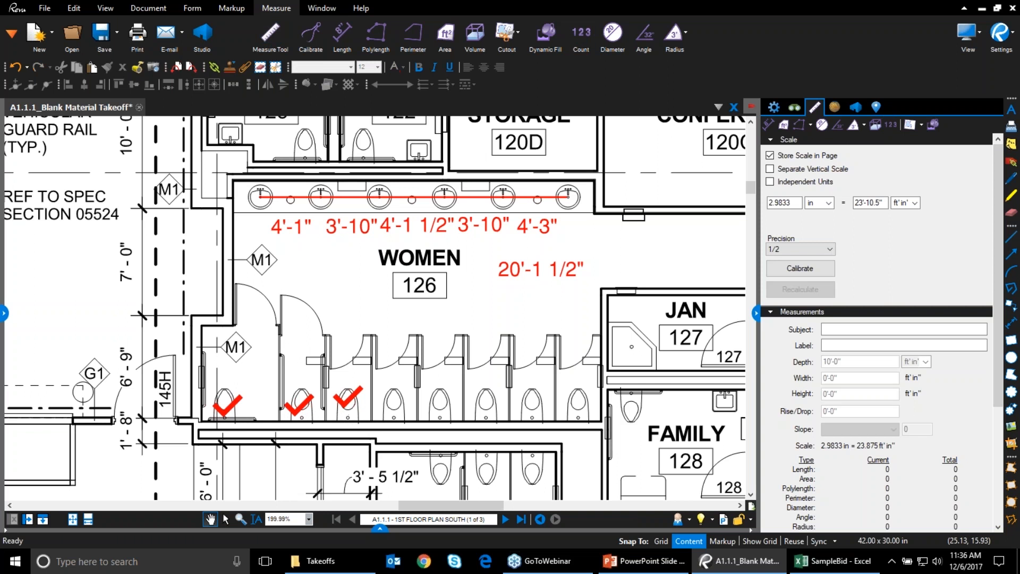
pyautogui.click(351, 397)
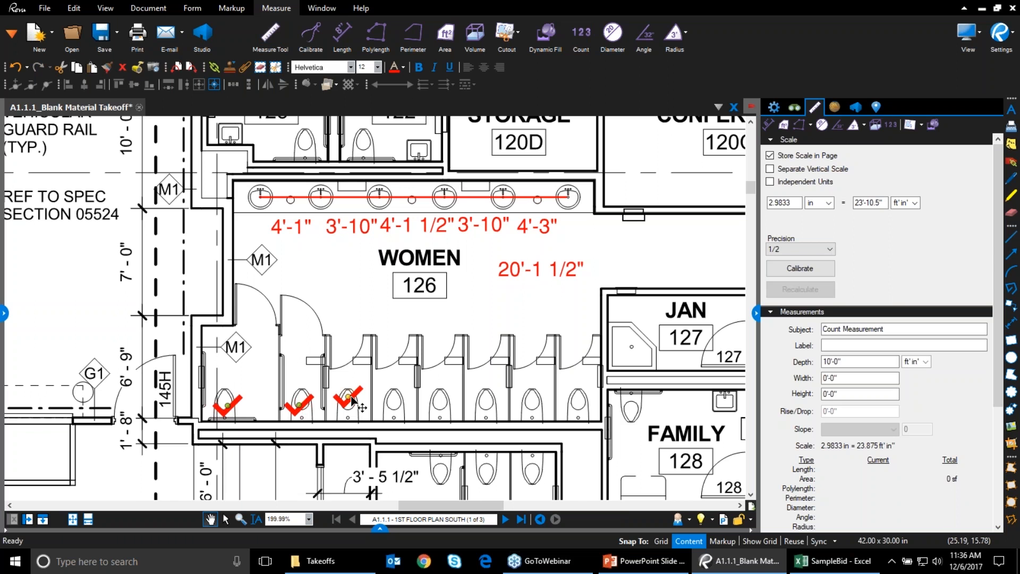
pyautogui.press('Delete')
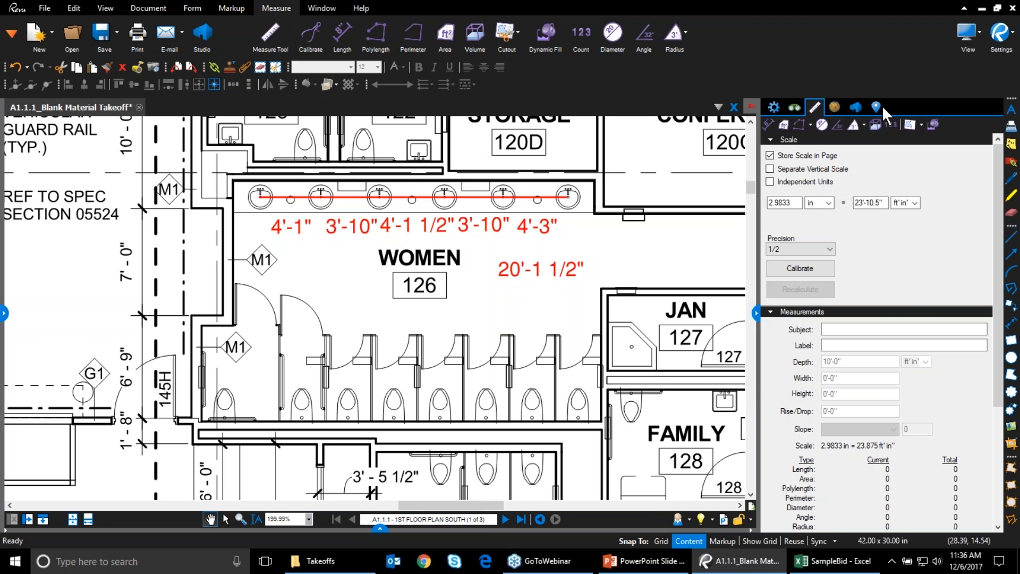
# Run a Visual search of the current document using one outlined toilet as the sample
pyautogui.click(796, 107)
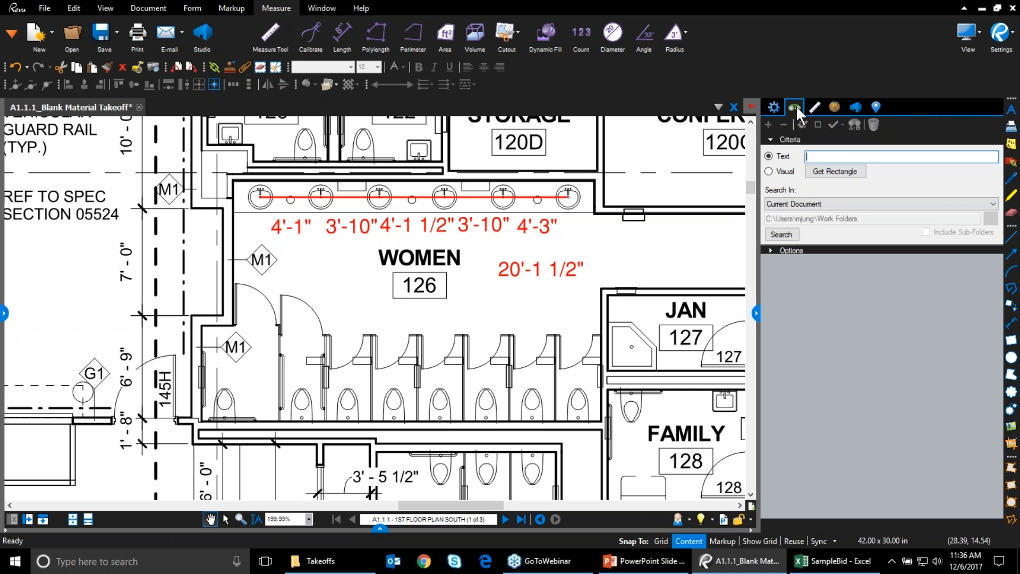
pyautogui.click(777, 171)
pyautogui.click(827, 176)
pyautogui.scroll(2, 383, 389)
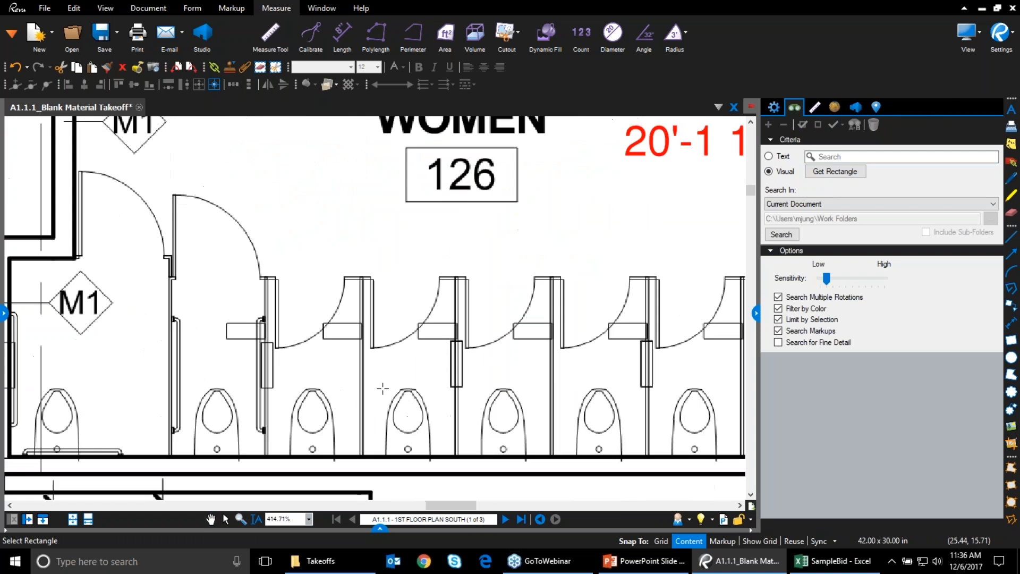
pyautogui.moveTo(380, 379); pyautogui.dragTo(437, 455)
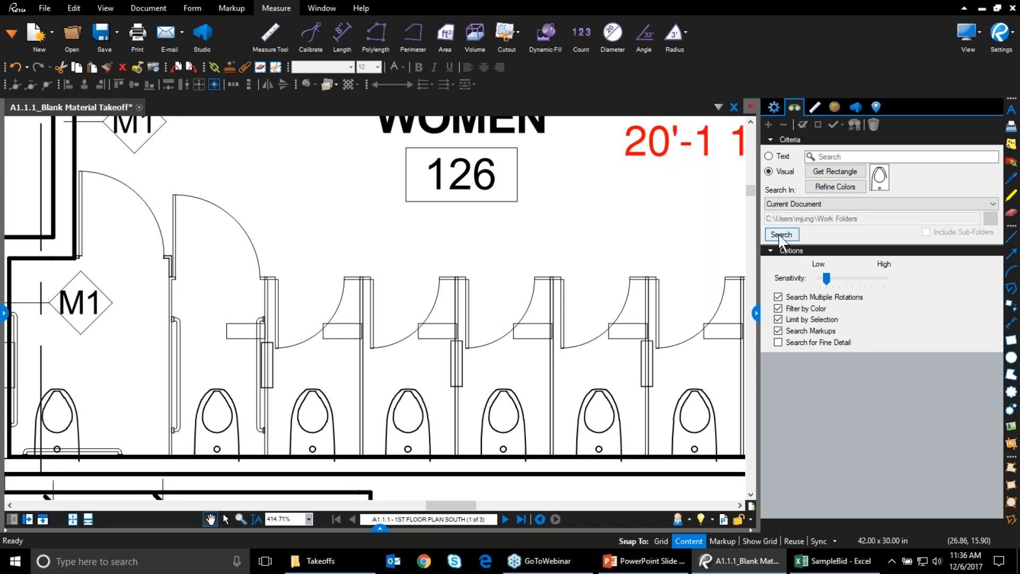
pyautogui.click(802, 203)
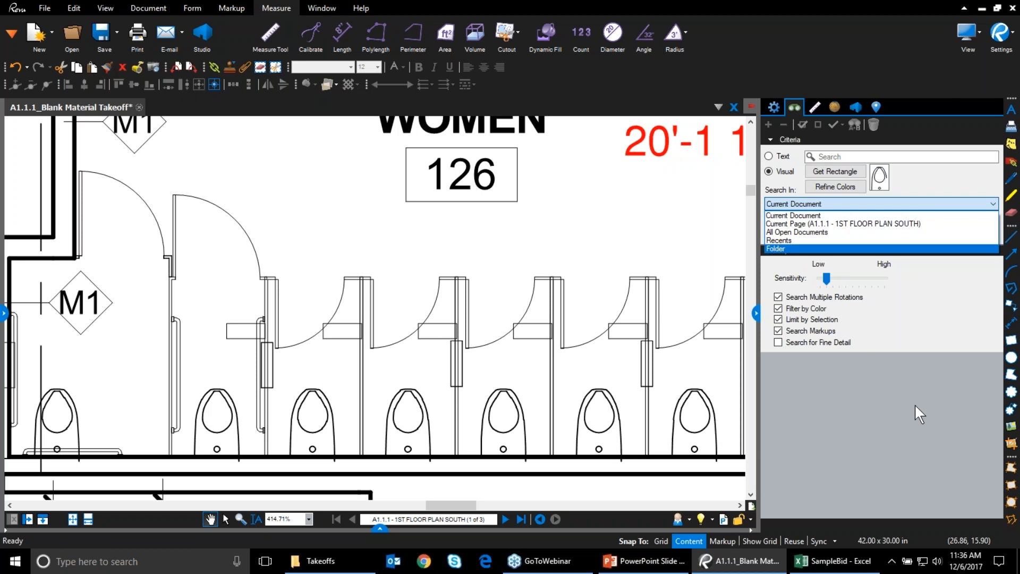
pyautogui.click(908, 382)
pyautogui.click(775, 235)
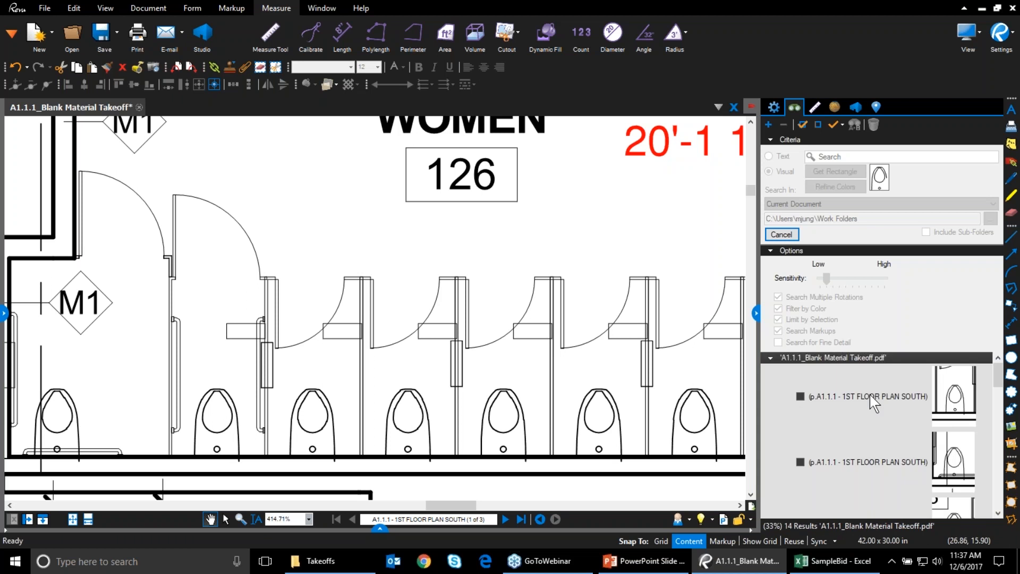
# Check all 14 toilet matches and bring up the checked-results actions
pyautogui.scroll(-1, 894, 394)
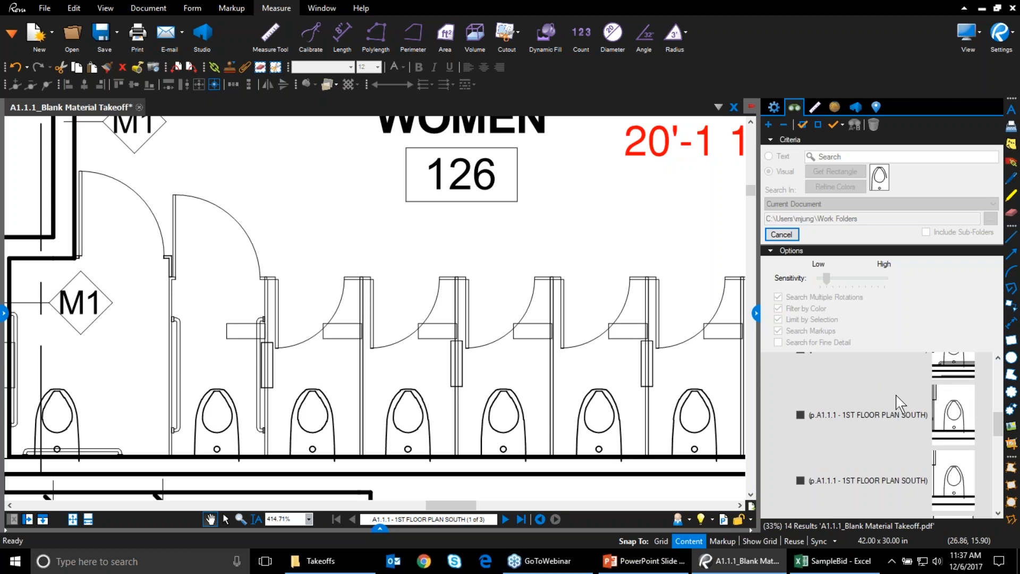
pyautogui.scroll(-1, 899, 416)
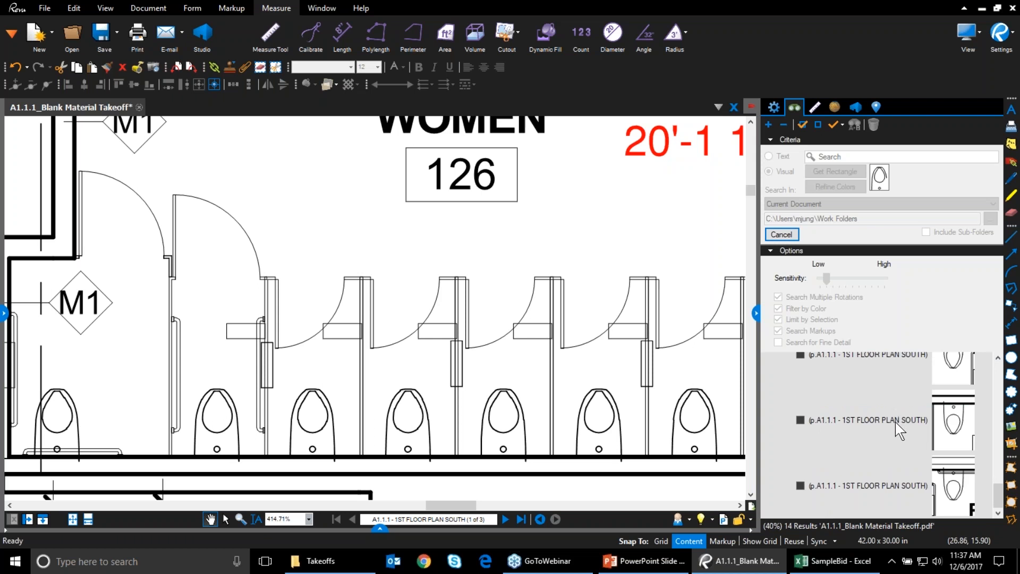
pyautogui.scroll(8, 895, 434)
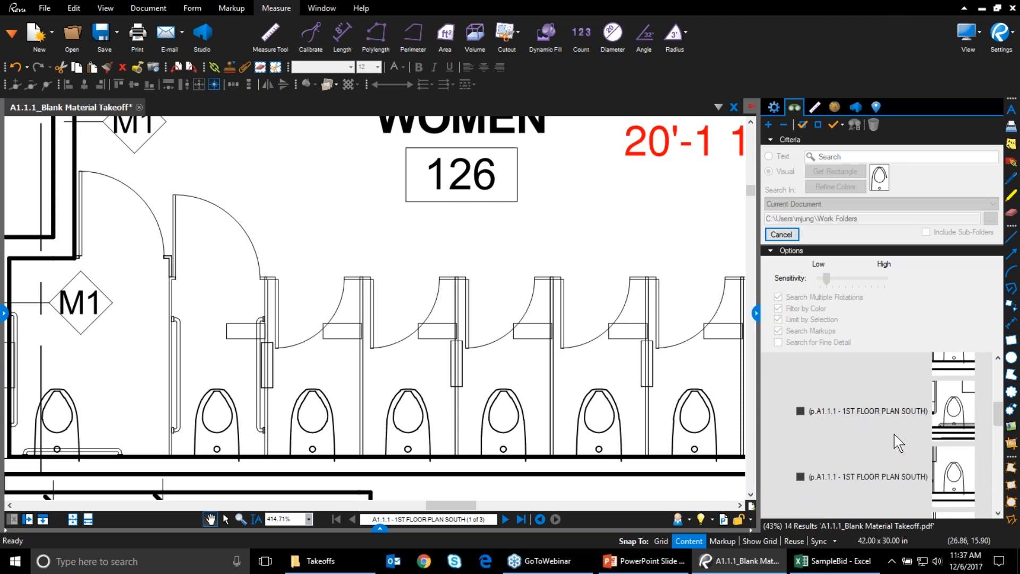
pyautogui.scroll(1, 894, 436)
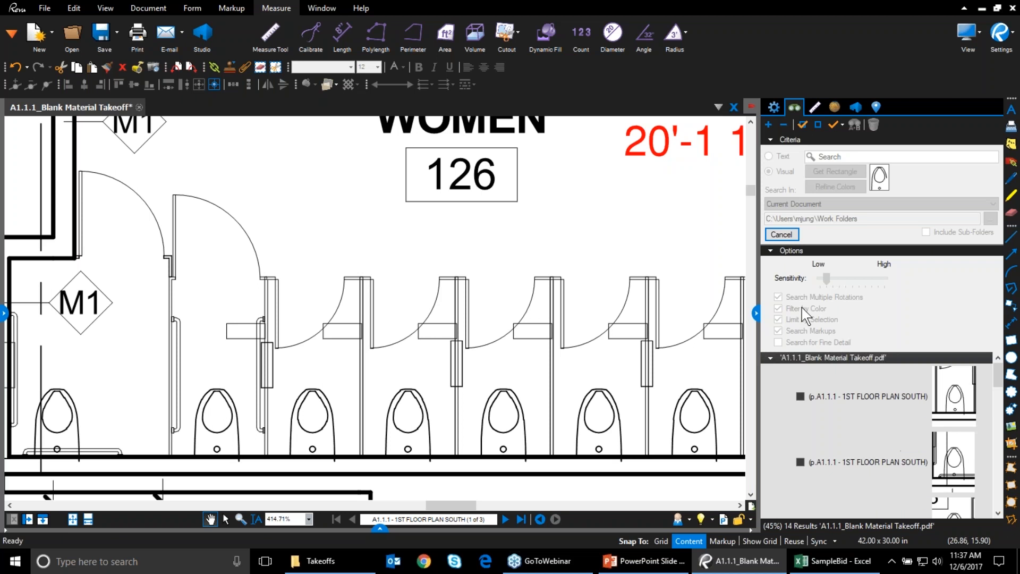
pyautogui.click(801, 125)
pyautogui.scroll(-3, 917, 416)
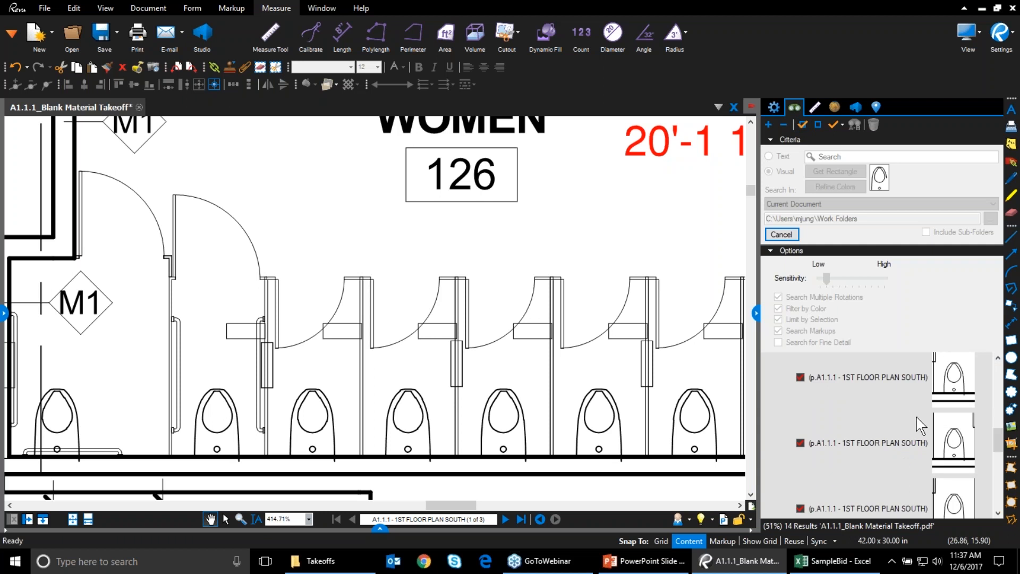
pyautogui.scroll(10, 882, 378)
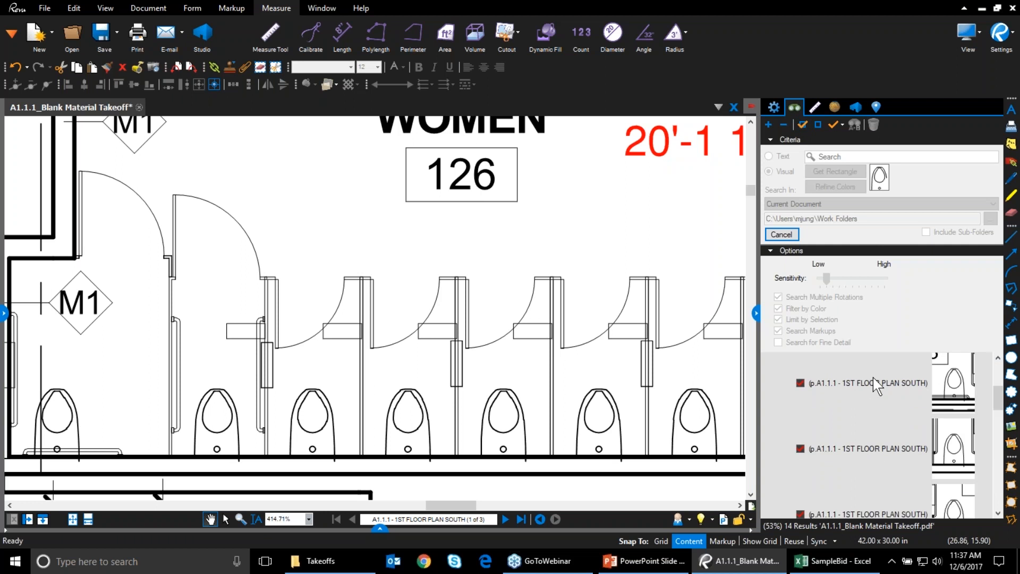
pyautogui.click(840, 124)
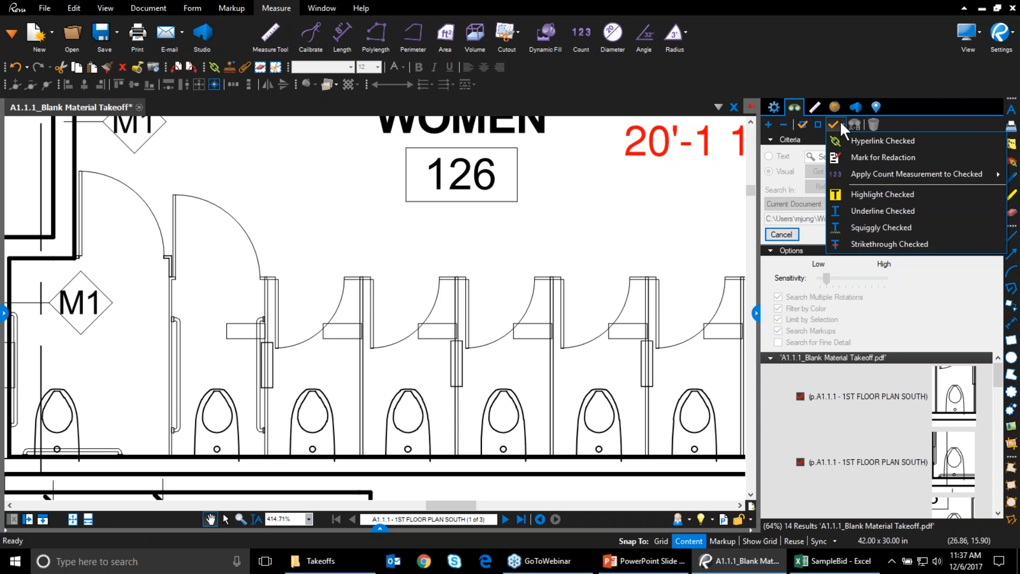
# Apply the Plumbing Toilet count measurement to the checked matches, giving a count of 14
pyautogui.moveTo(827, 171)
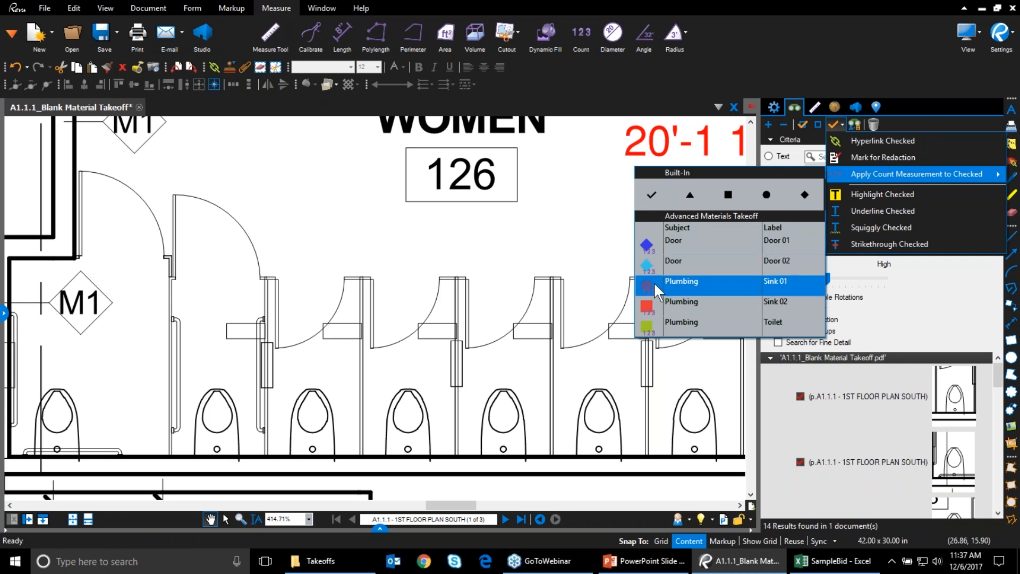
pyautogui.click(649, 332)
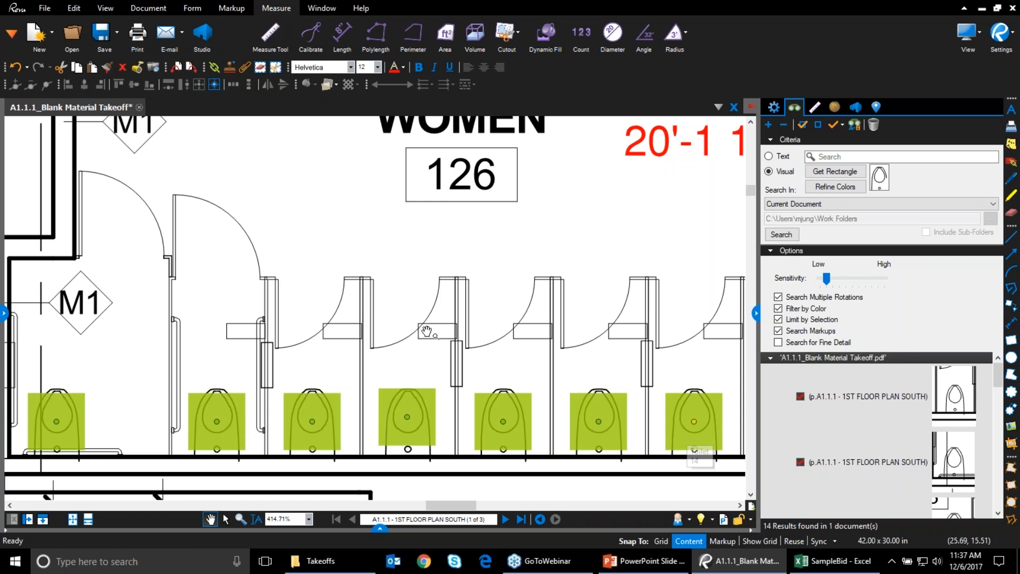
pyautogui.scroll(-4, 428, 335)
pyautogui.scroll(-3, 429, 335)
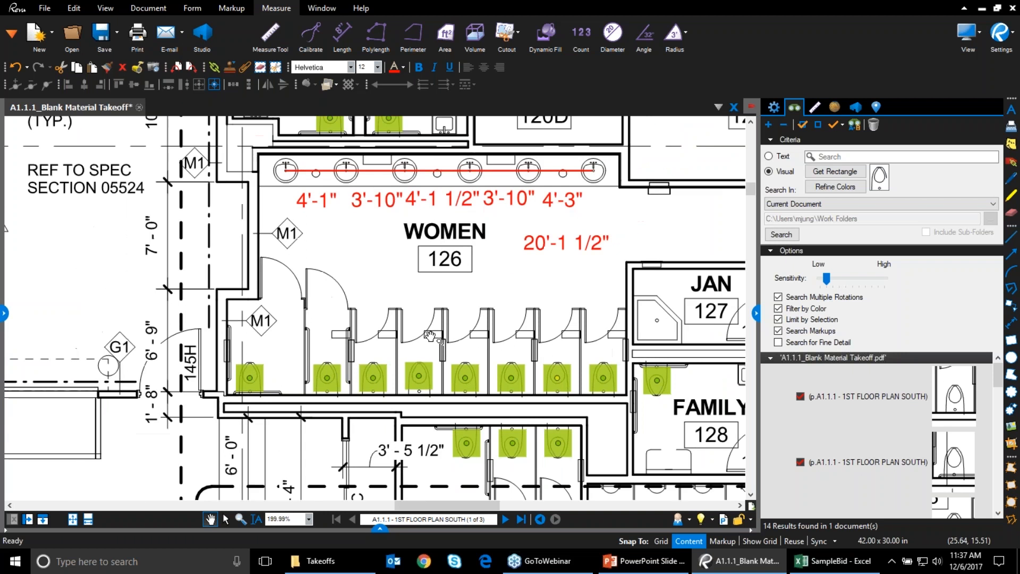
pyautogui.scroll(5, 490, 411)
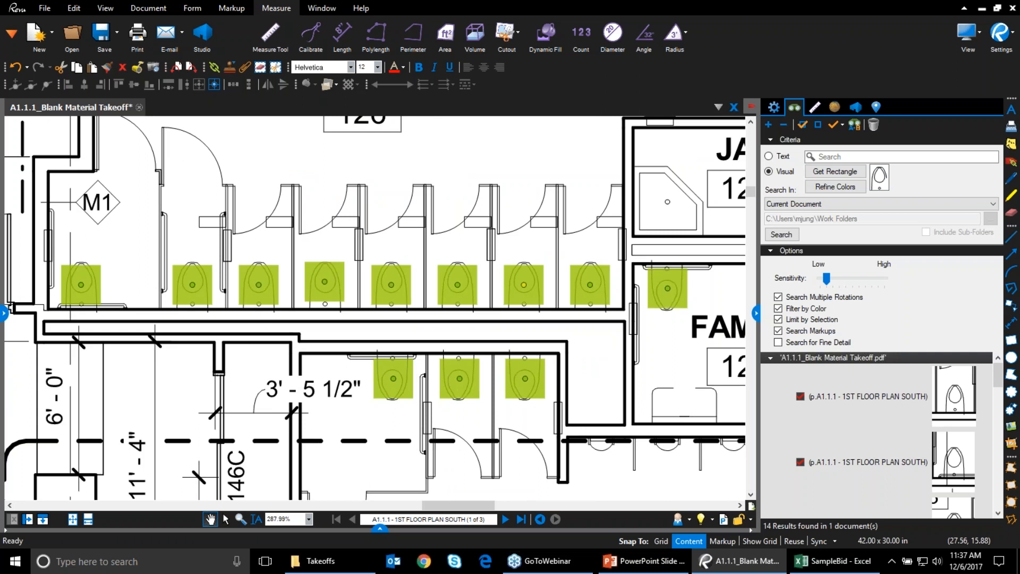
pyautogui.scroll(-4, 611, 343)
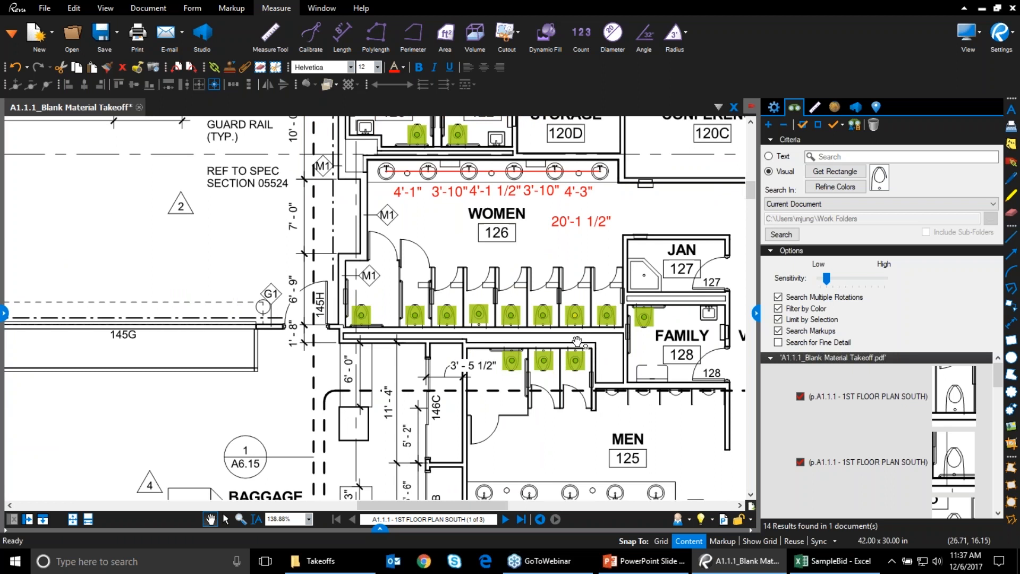
pyautogui.scroll(-4, 535, 311)
pyautogui.scroll(-3, 535, 311)
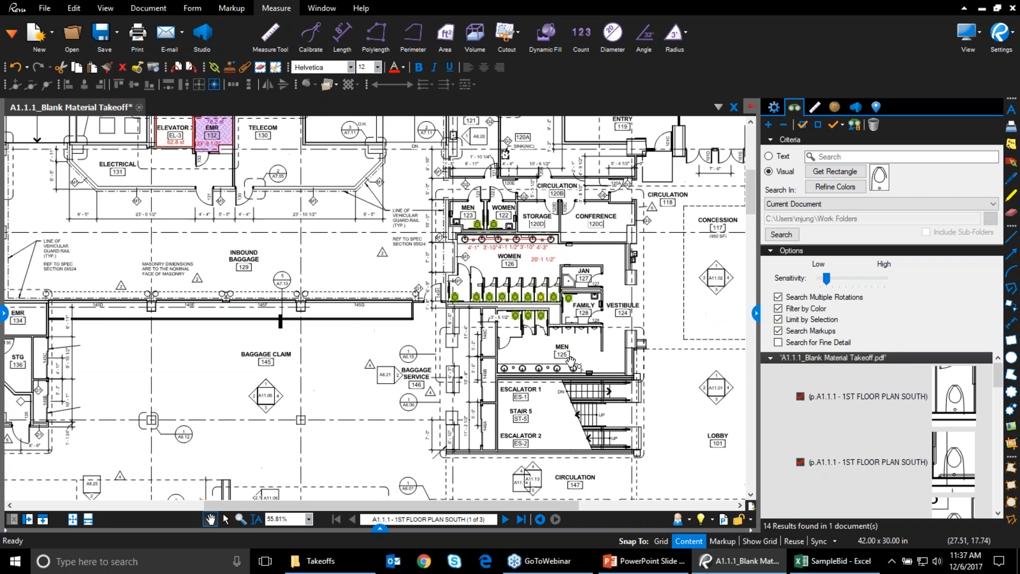
pyautogui.moveTo(624, 390); pyautogui.dragTo(677, 328)
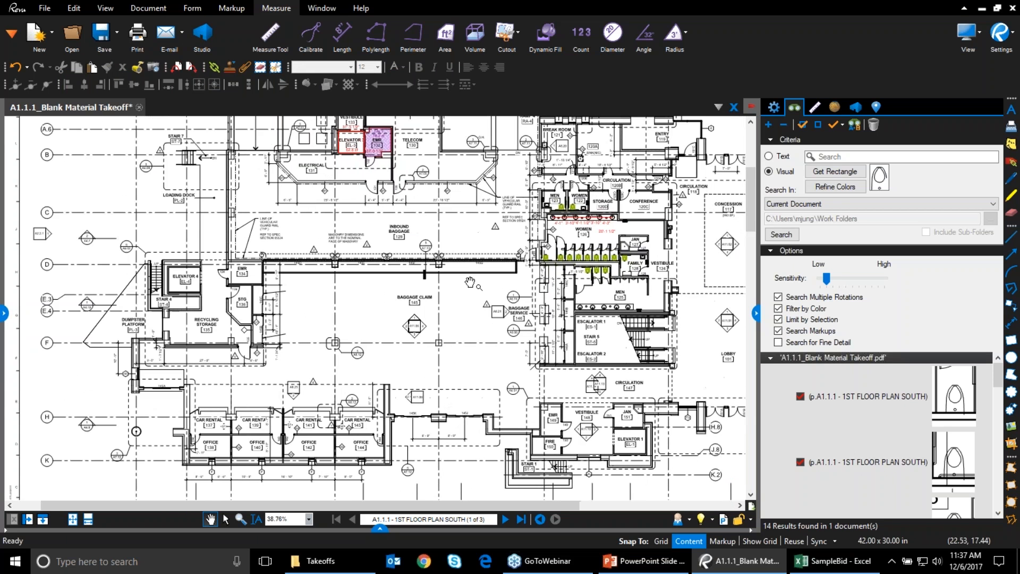
pyautogui.moveTo(538, 273); pyautogui.dragTo(488, 416)
pyautogui.scroll(3, 534, 425)
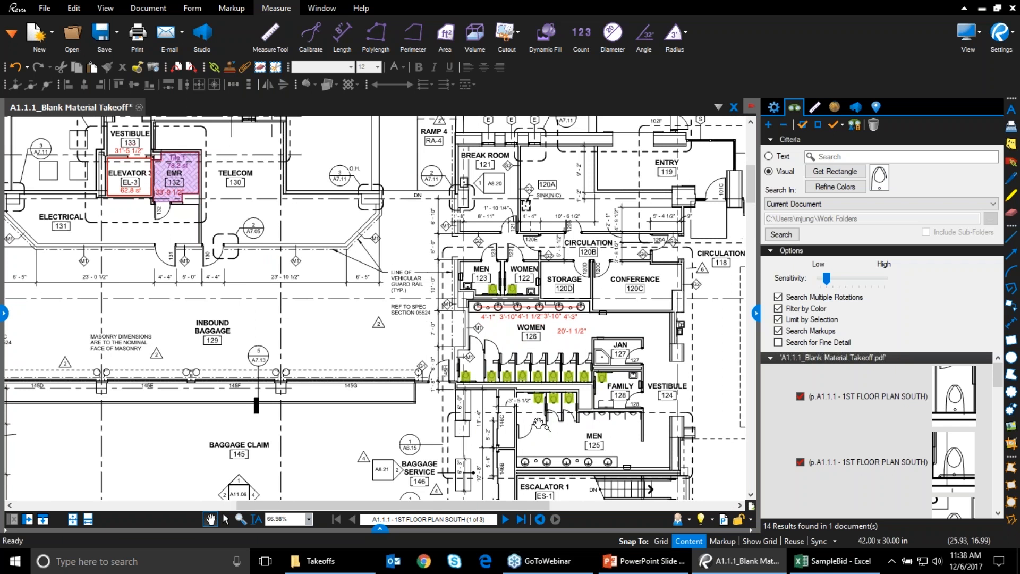
pyautogui.moveTo(195, 242); pyautogui.dragTo(509, 331)
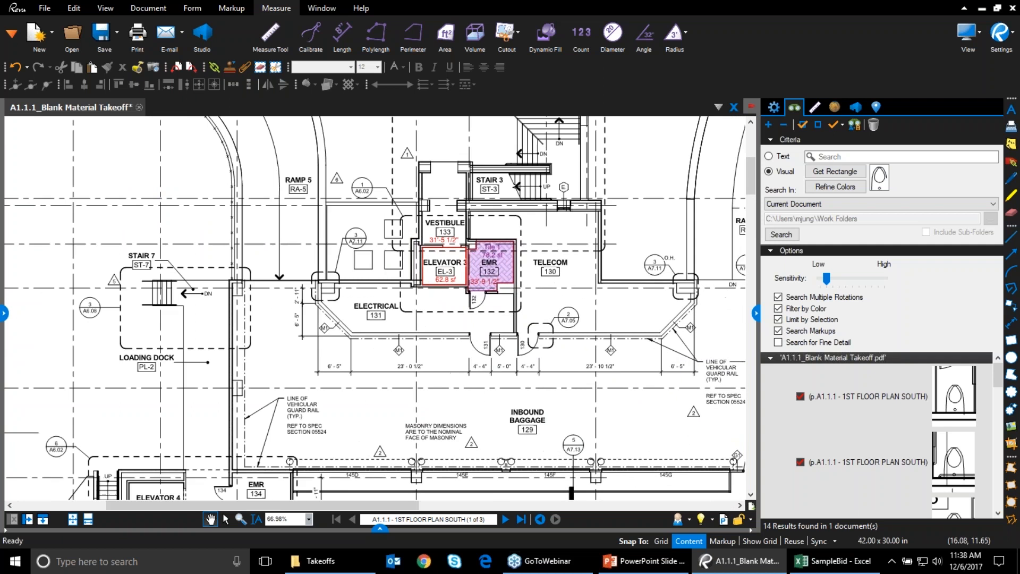
pyautogui.click(486, 291)
pyautogui.click(486, 291)
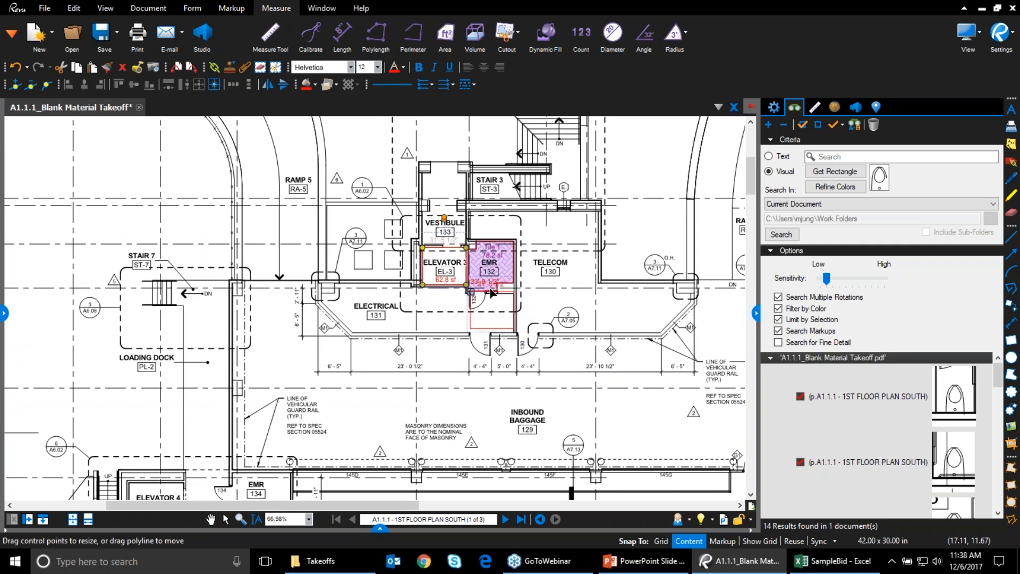
pyautogui.hotkey('ctrl', 'z')
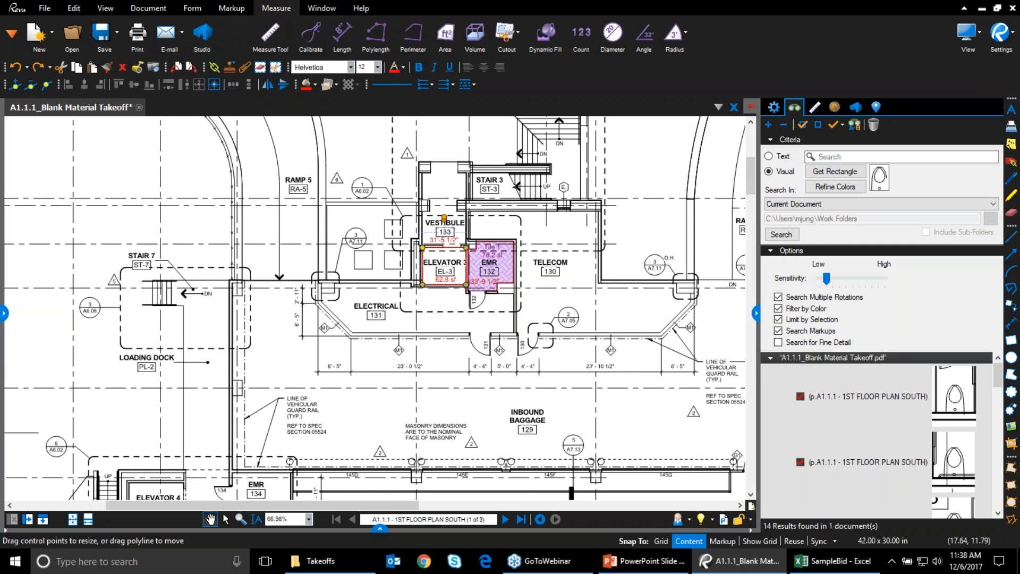
pyautogui.click(438, 320)
pyautogui.moveTo(327, 135); pyautogui.dragTo(471, 228)
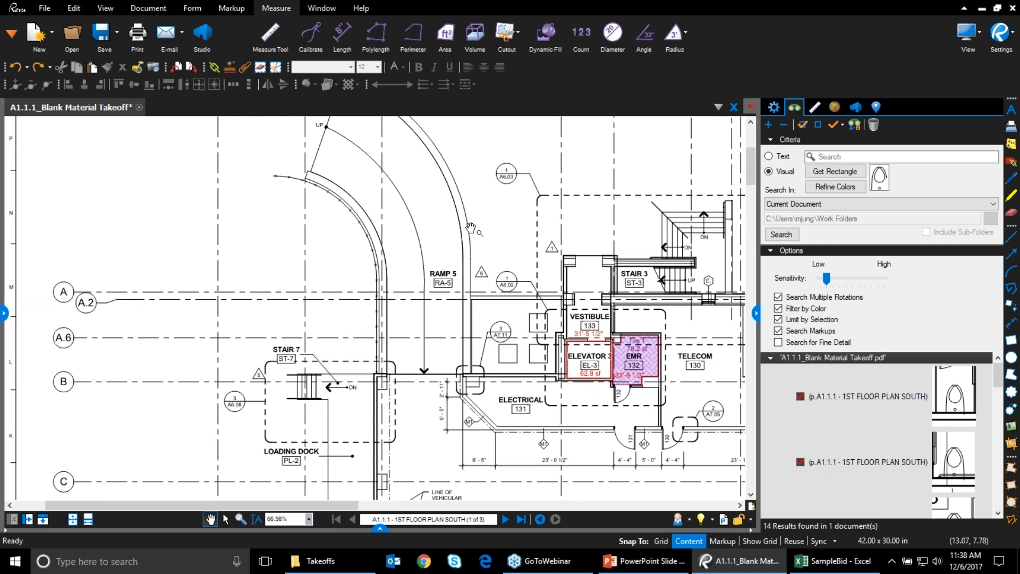
pyautogui.moveTo(471, 228); pyautogui.dragTo(450, 280)
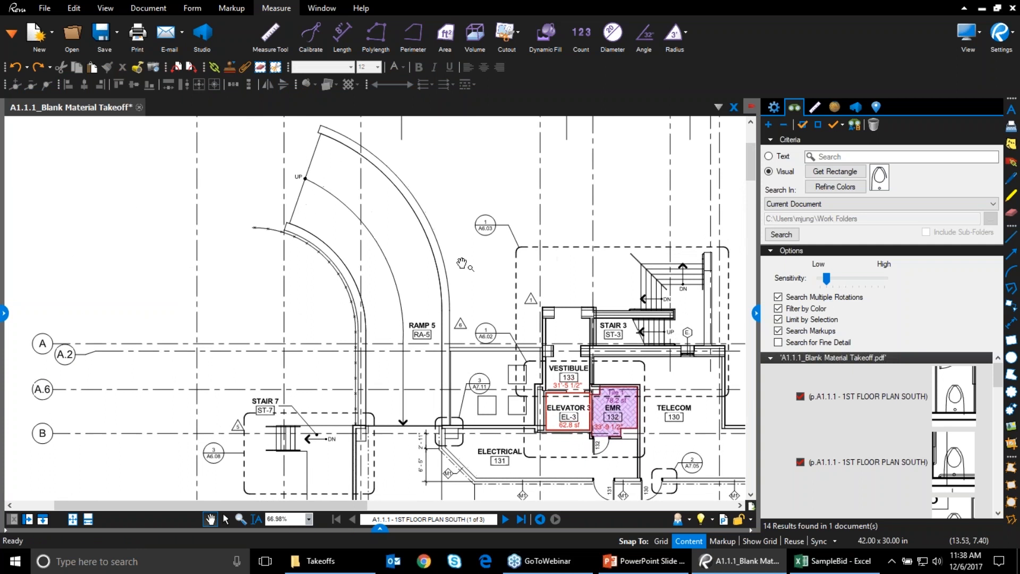
pyautogui.scroll(1, 453, 276)
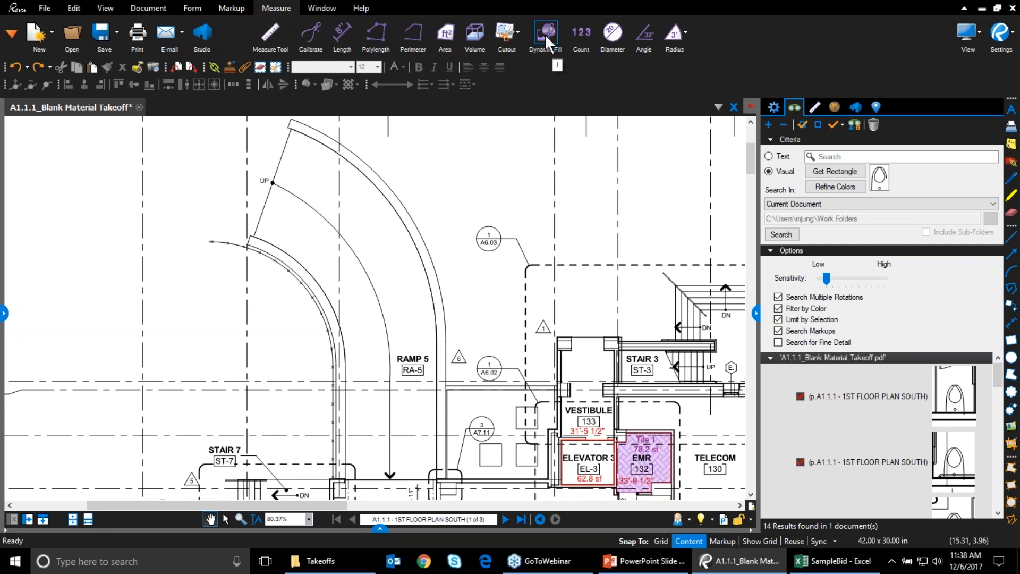
# Outline Ramp 5 with a trial area measurement of 815 sf
pyautogui.click(442, 41)
pyautogui.click(292, 129)
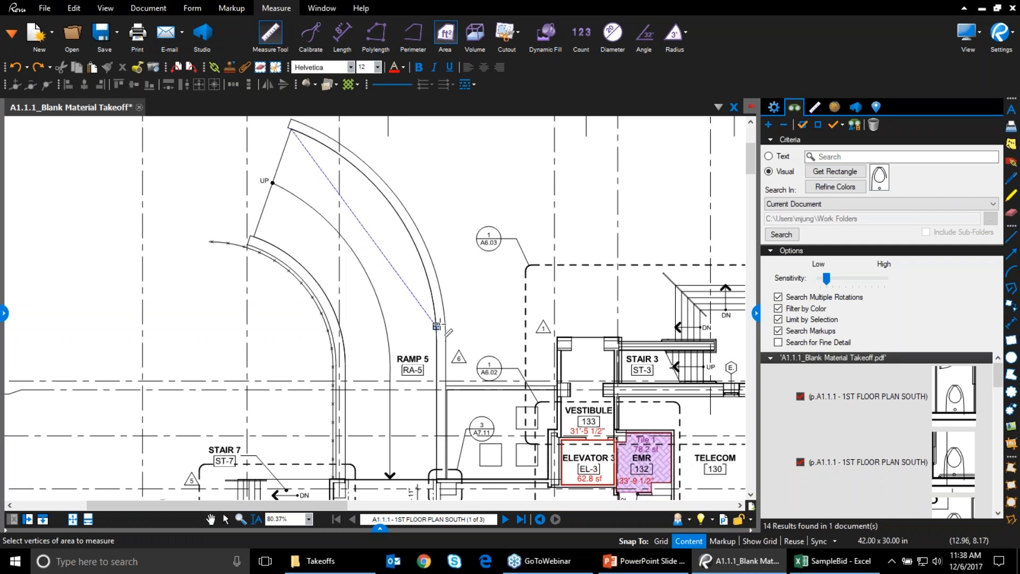
pyautogui.click(436, 326)
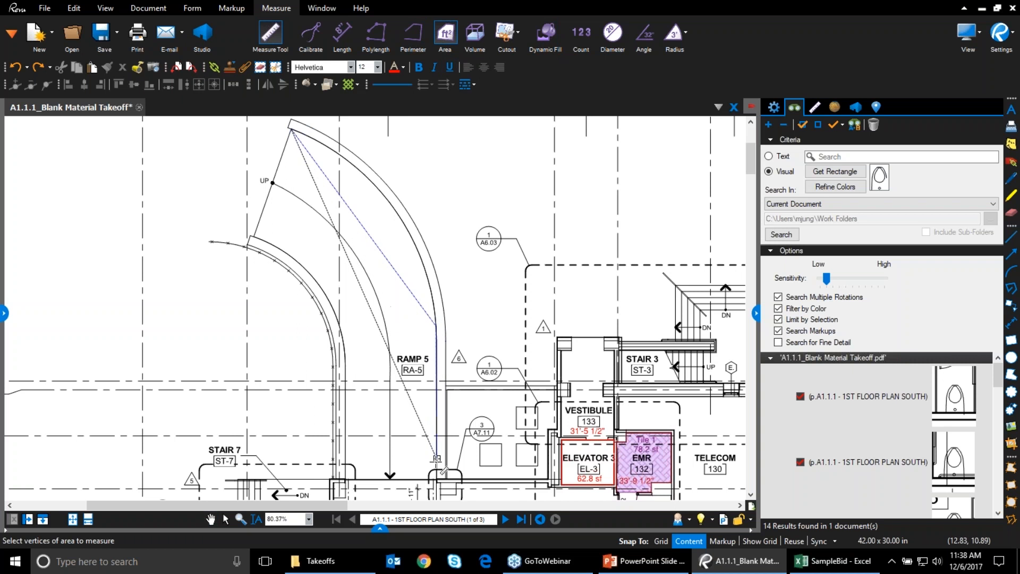
pyautogui.click(436, 480)
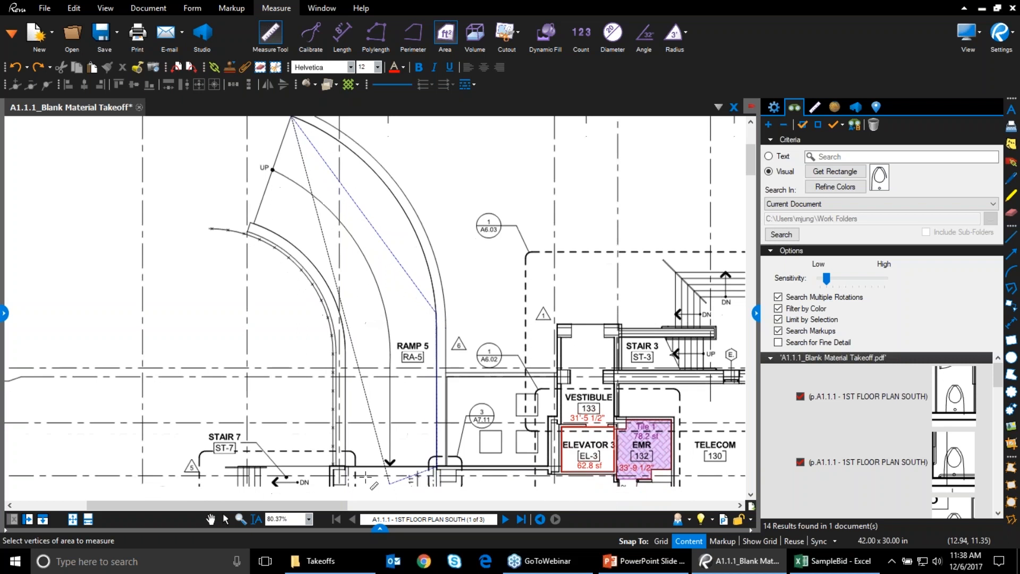
pyautogui.click(346, 466)
pyautogui.click(345, 339)
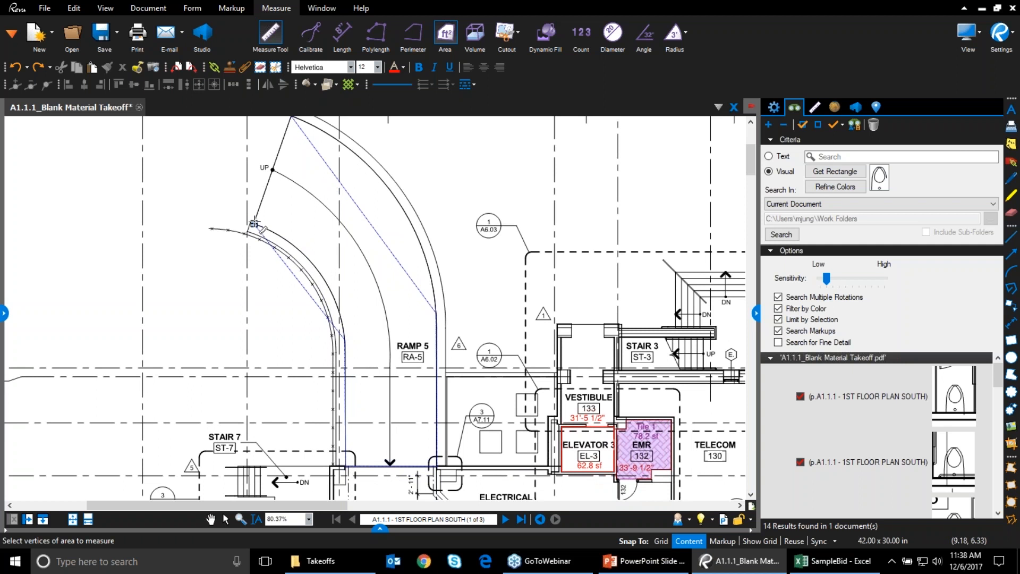
pyautogui.doubleClick(254, 225)
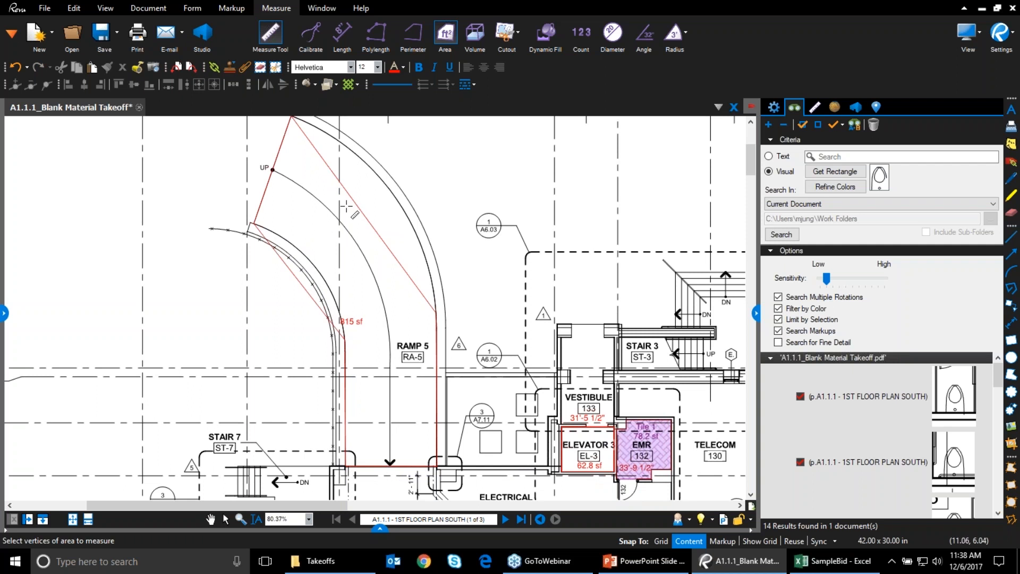
pyautogui.press('Escape')
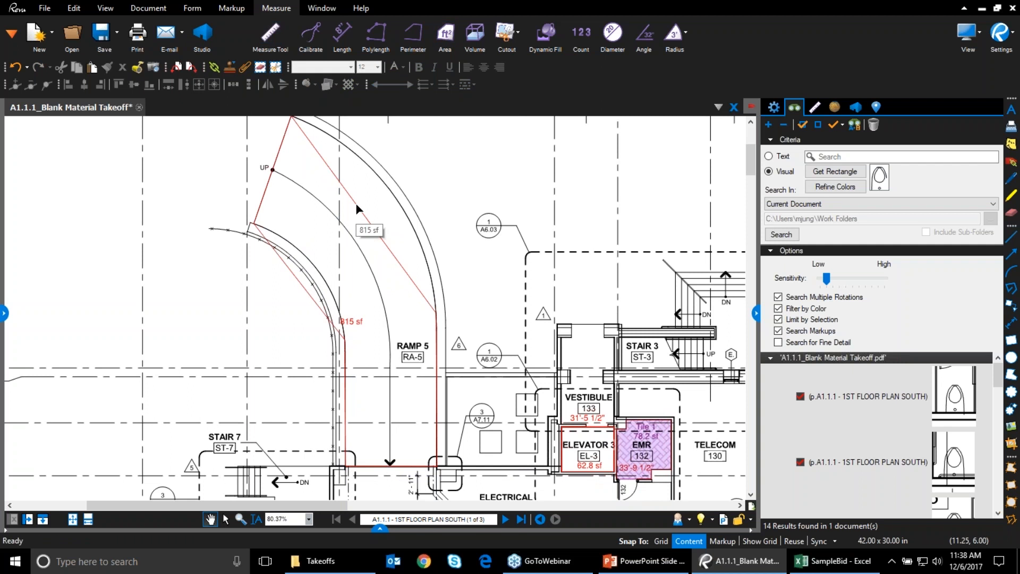
# Convert the ramp area's straight edge to an arc and shape it to the ramp curve
pyautogui.click(357, 208)
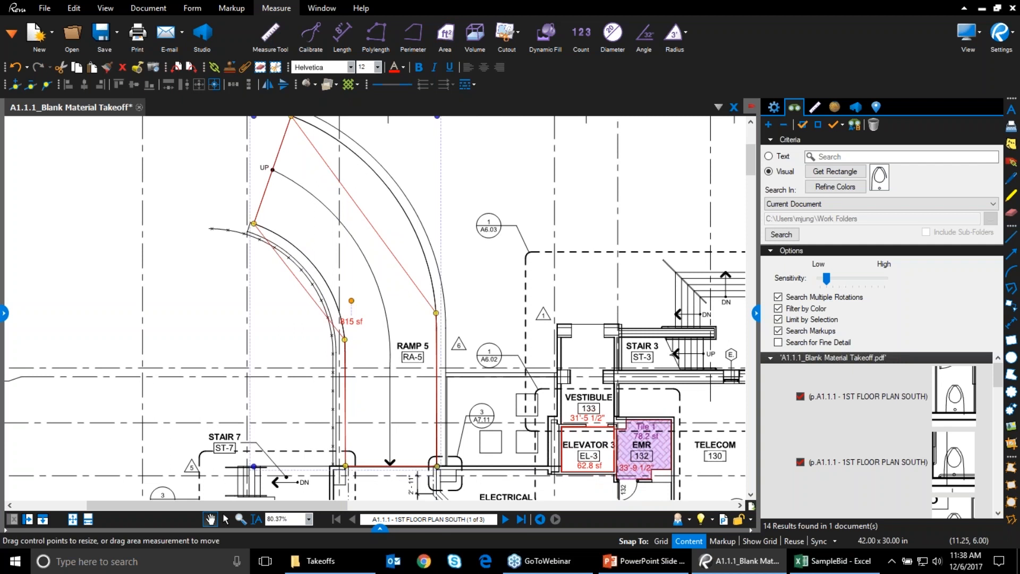
pyautogui.rightClick(357, 208)
pyautogui.click(382, 222)
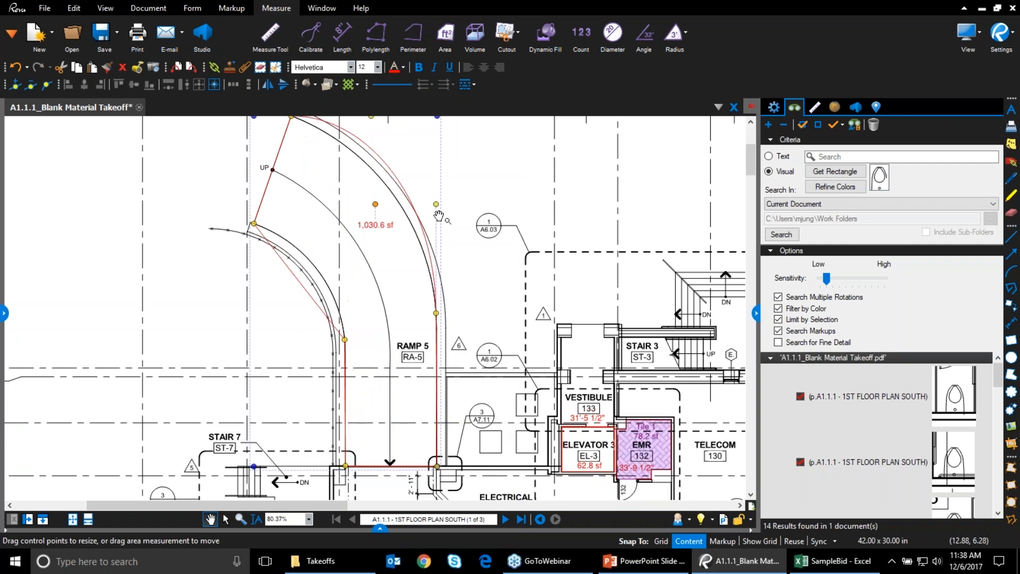
pyautogui.moveTo(435, 205); pyautogui.dragTo(414, 208)
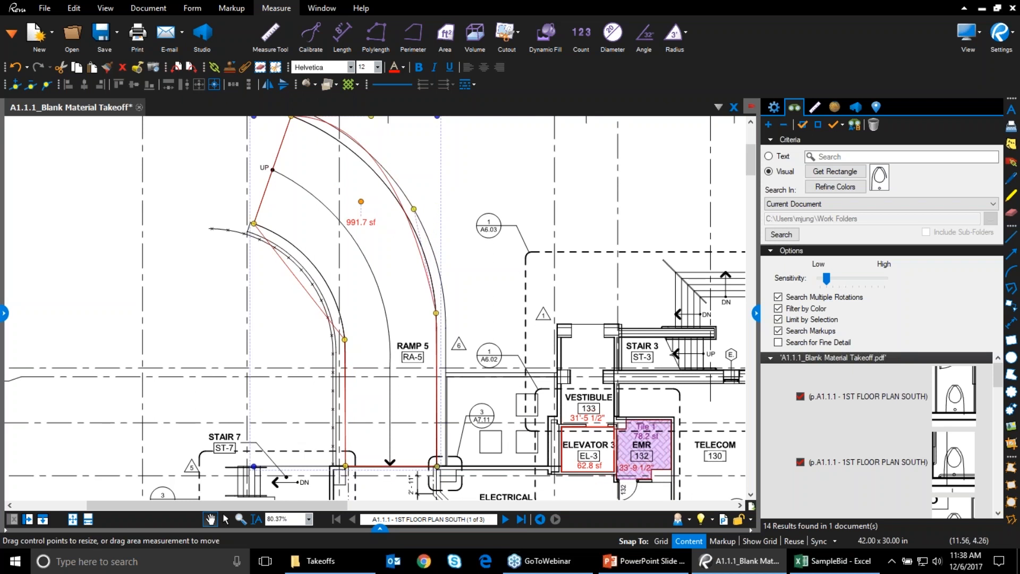
pyautogui.moveTo(372, 121); pyautogui.dragTo(375, 191)
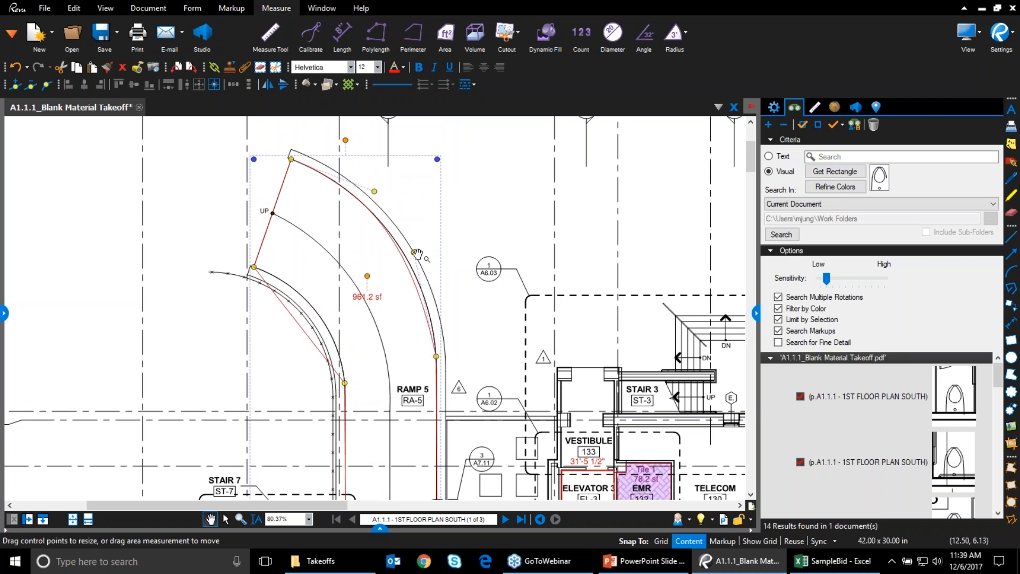
pyautogui.moveTo(414, 252); pyautogui.dragTo(432, 267)
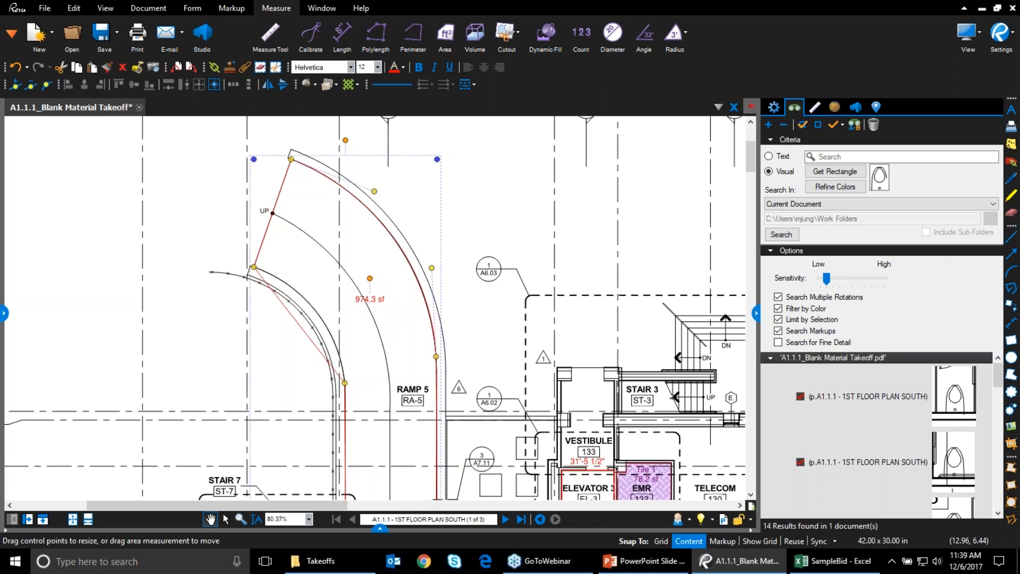
# Delete the trial ramp area and bring up the Dynamic Fill toolbar
pyautogui.press('Delete')
pyautogui.moveTo(458, 291); pyautogui.dragTo(415, 206)
pyautogui.moveTo(357, 267); pyautogui.dragTo(359, 305)
pyautogui.click(542, 36)
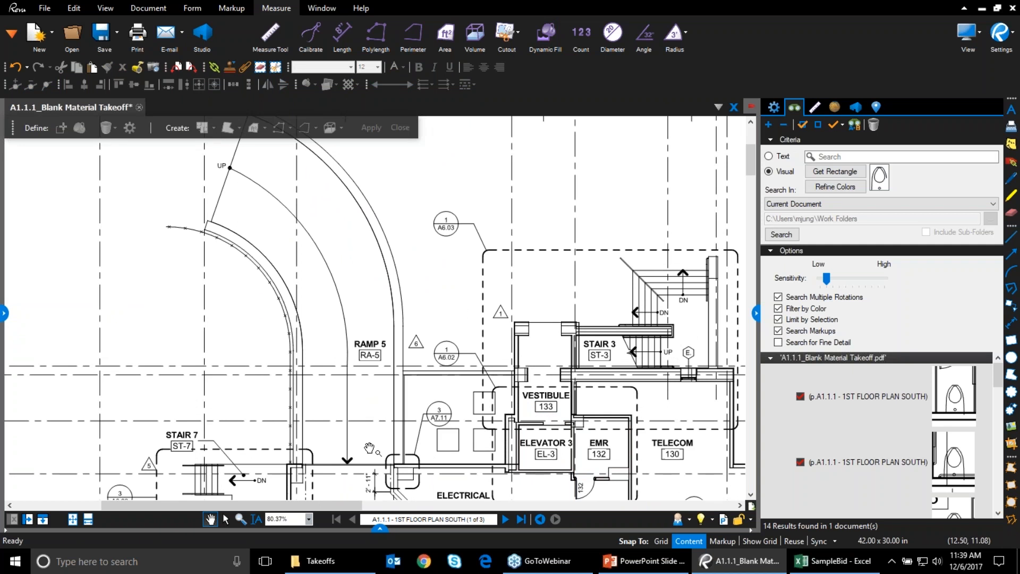
# Paint a fill over Ramp 5 and choose the Concrete 02 area measurement
pyautogui.click(79, 128)
pyautogui.moveTo(241, 213)
pyautogui.mouseDown()
pyautogui.moveTo(234, 201)
pyautogui.moveTo(267, 173)
pyautogui.moveTo(338, 252)
pyautogui.moveTo(361, 319)
pyautogui.moveTo(347, 426)
pyautogui.mouseUp()
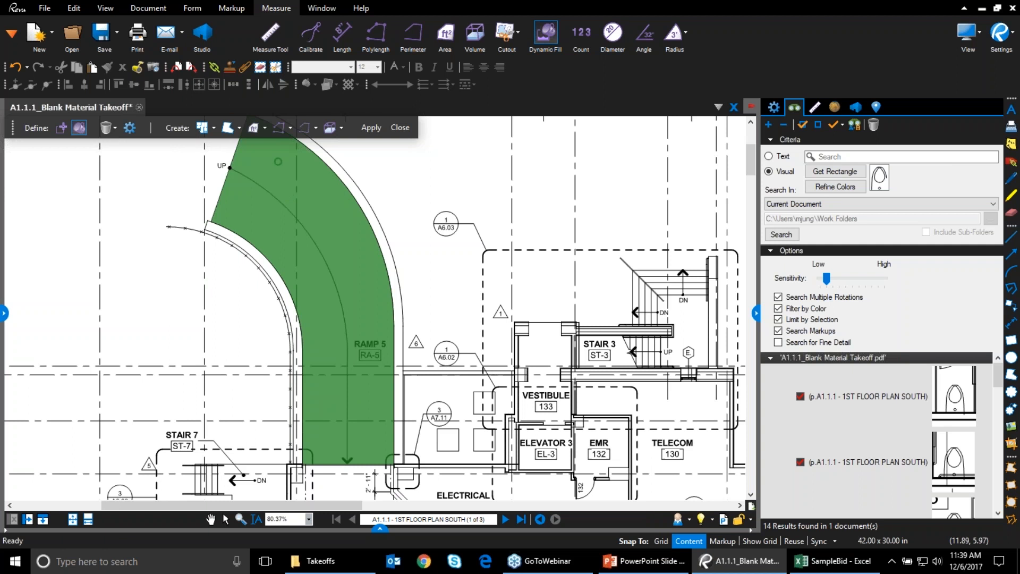
pyautogui.click(265, 127)
pyautogui.click(269, 127)
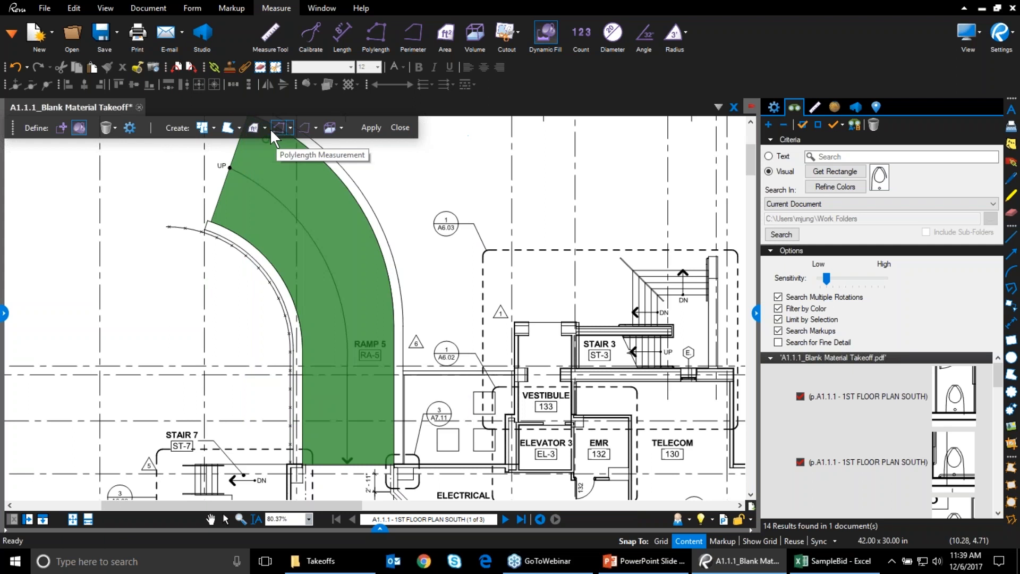
pyautogui.click(266, 129)
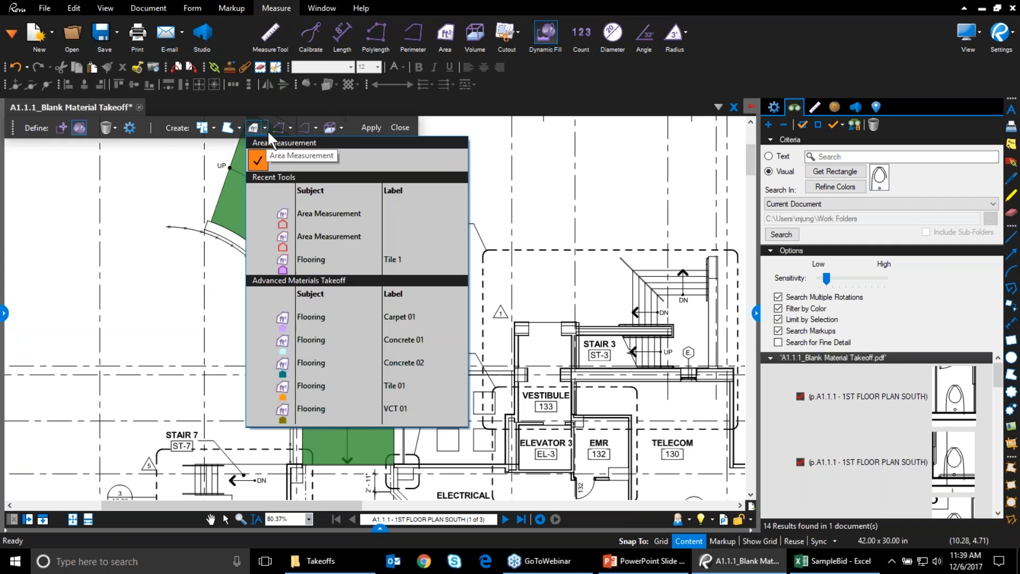
pyautogui.click(305, 367)
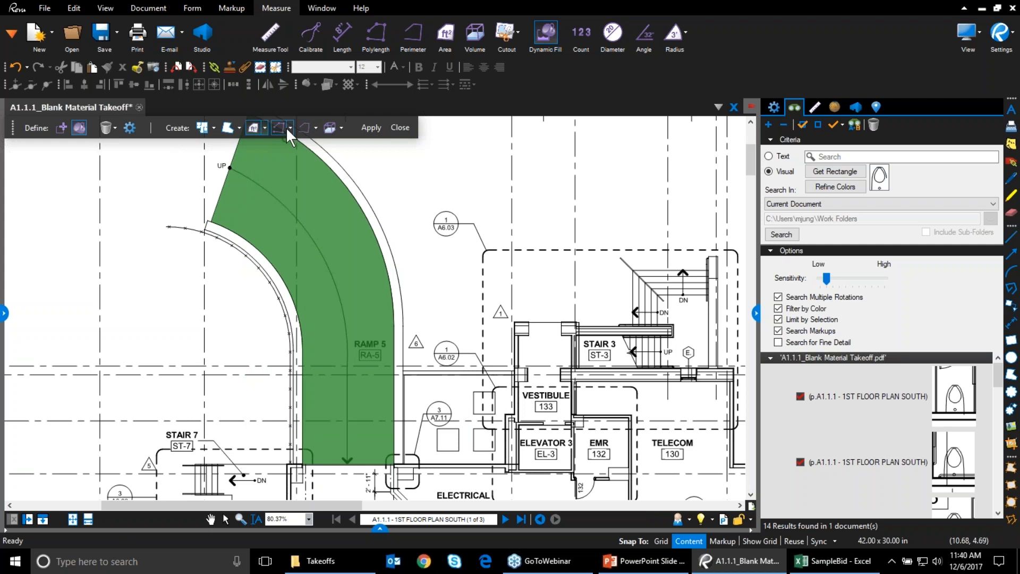
# Pick the Tile Base perimeter preset and convert the ramp fill into measurements
pyautogui.click(318, 126)
pyautogui.click(318, 127)
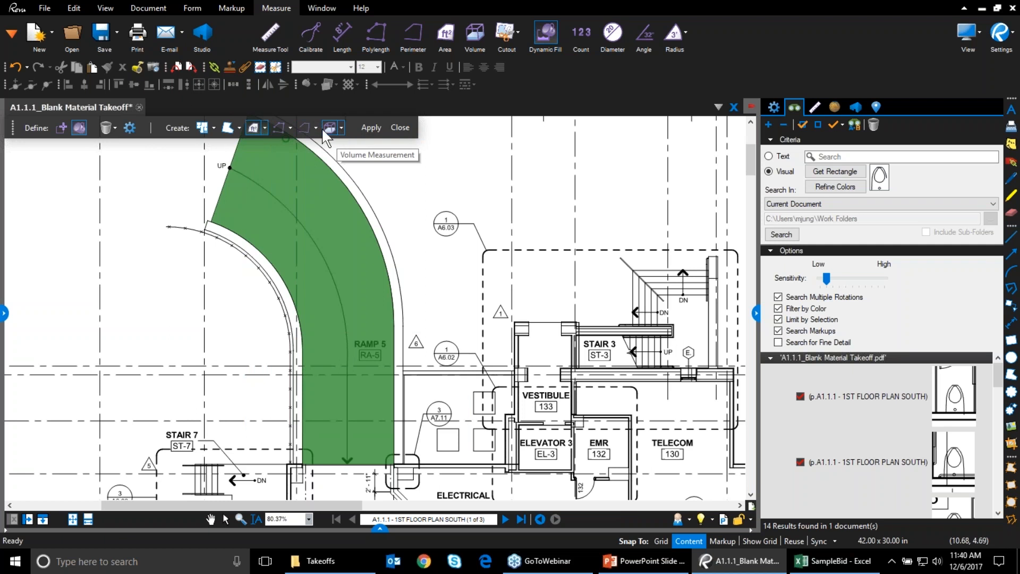
pyautogui.click(239, 128)
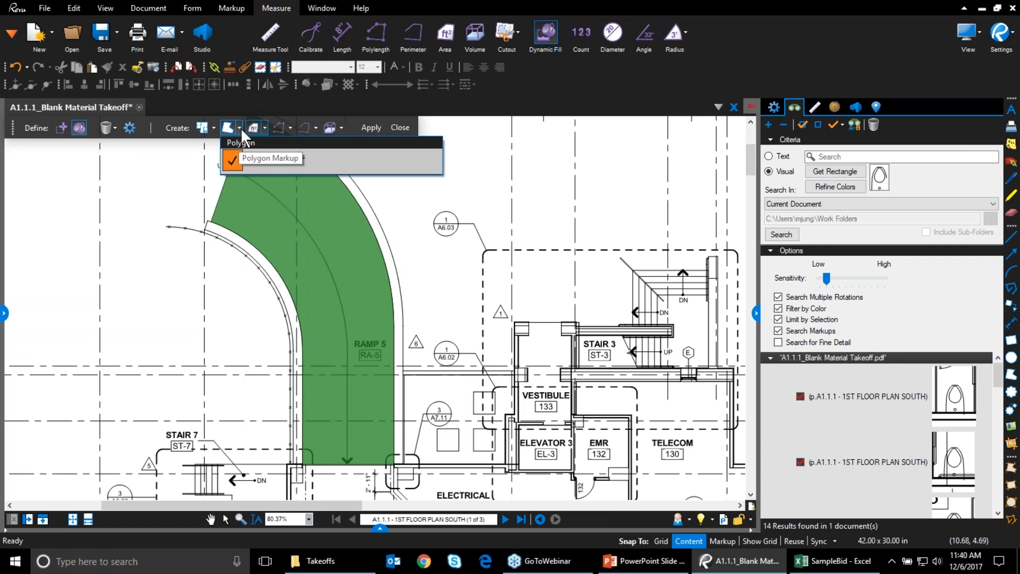
pyautogui.click(214, 128)
pyautogui.click(214, 128)
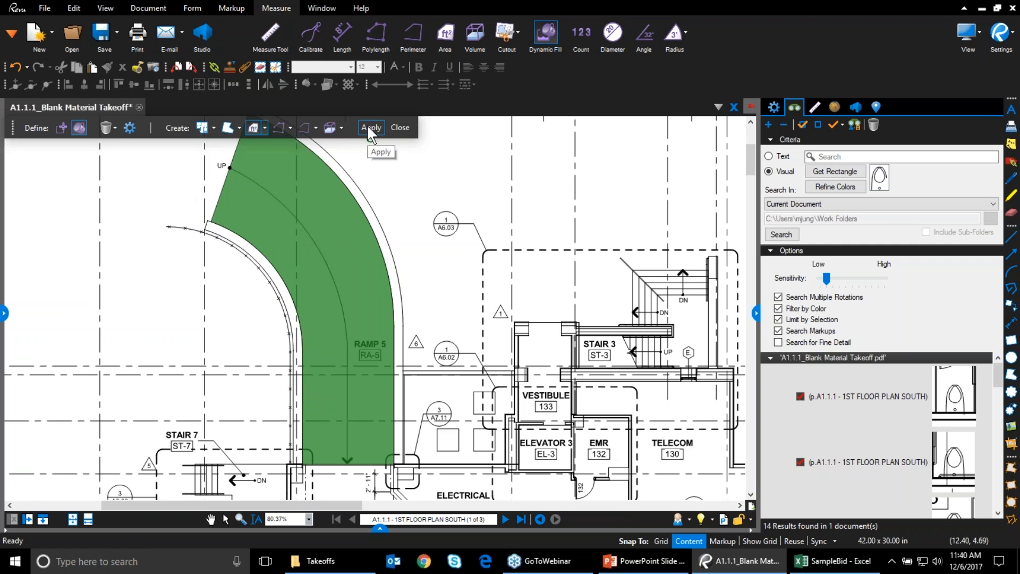
pyautogui.click(316, 128)
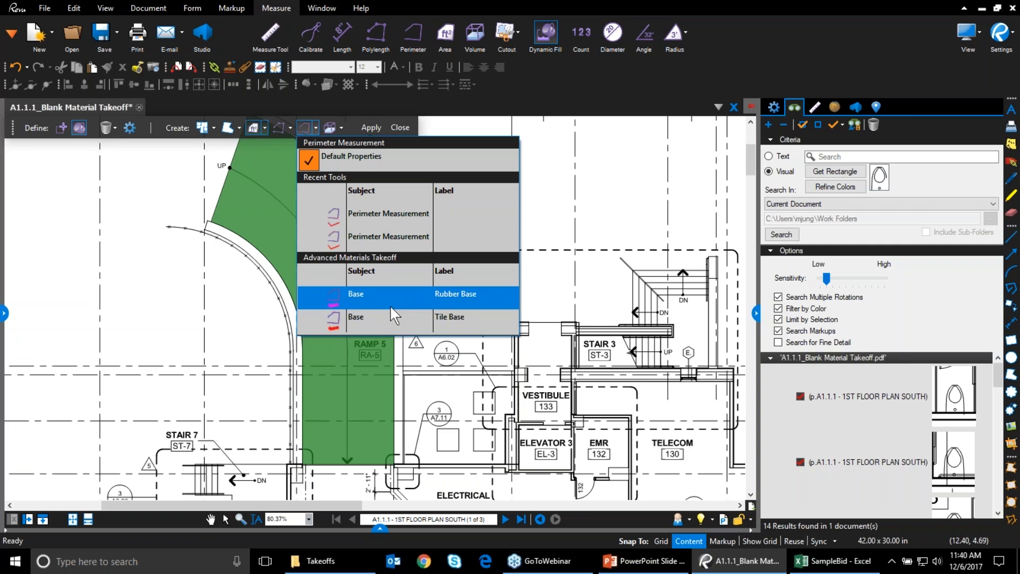
pyautogui.click(384, 325)
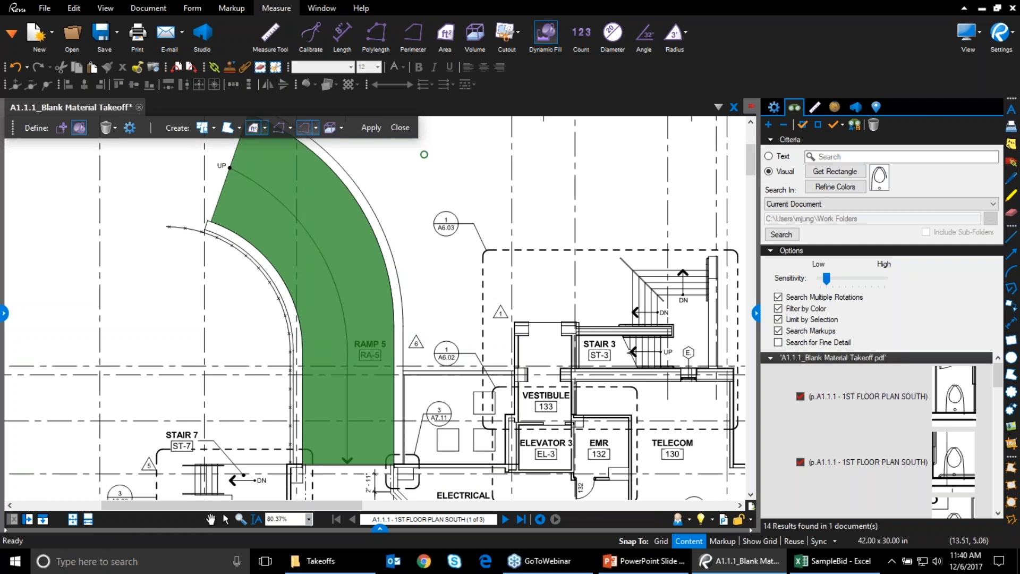
pyautogui.click(378, 127)
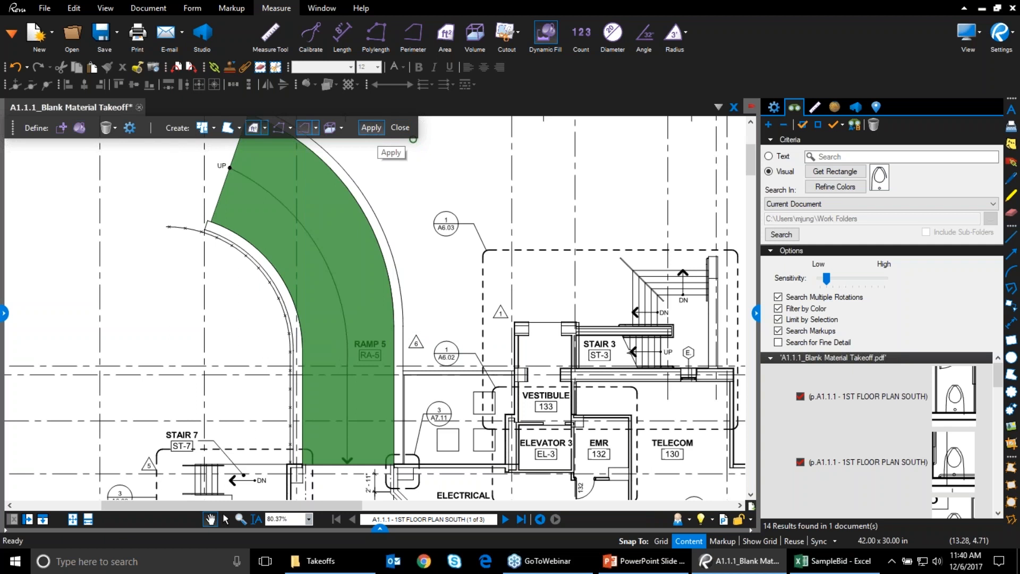
# Turn on captions for the 912 sf Concrete 02 area and the Tile Base perimeter
pyautogui.click(351, 348)
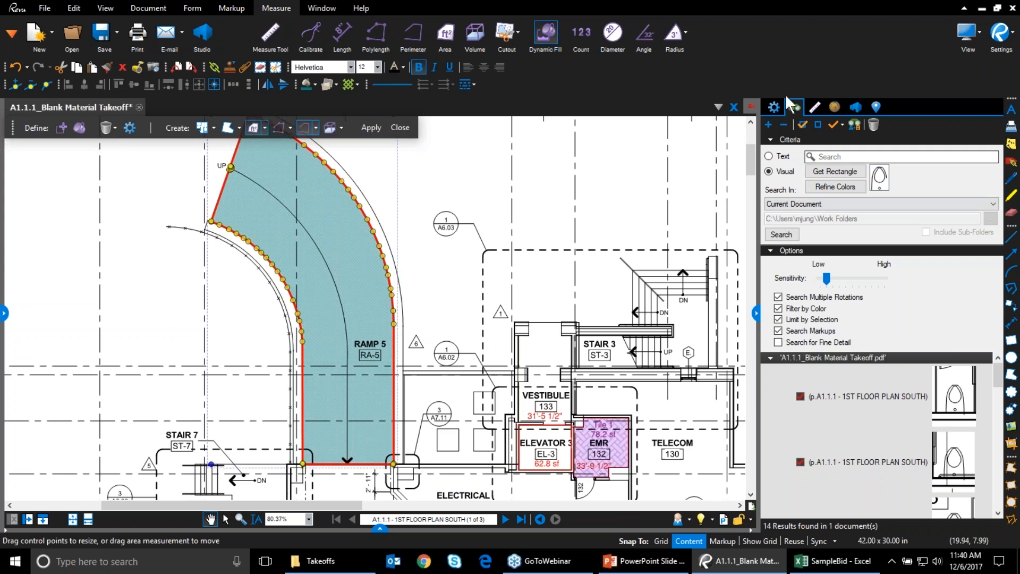
pyautogui.click(773, 106)
pyautogui.click(813, 449)
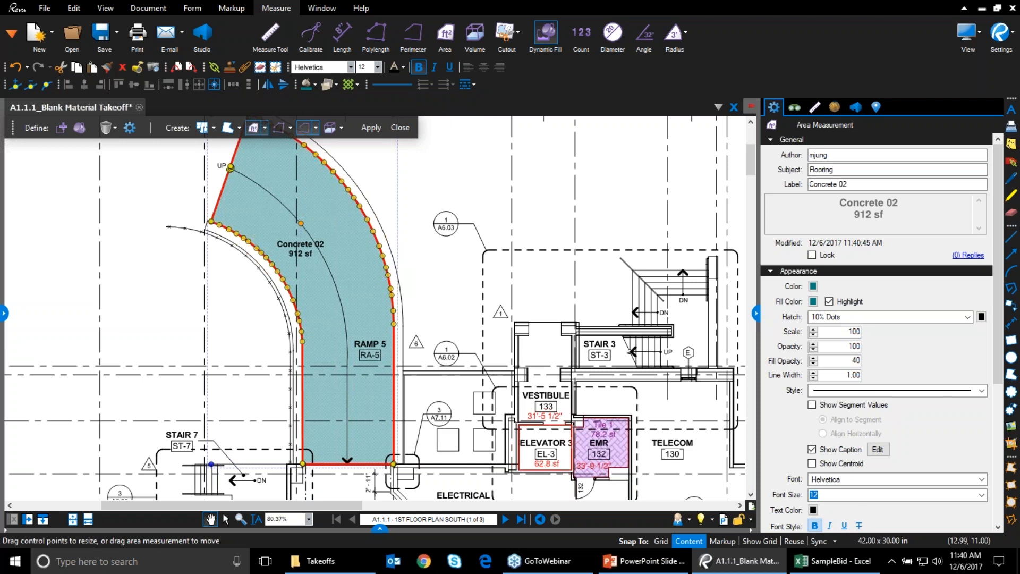
pyautogui.click(395, 450)
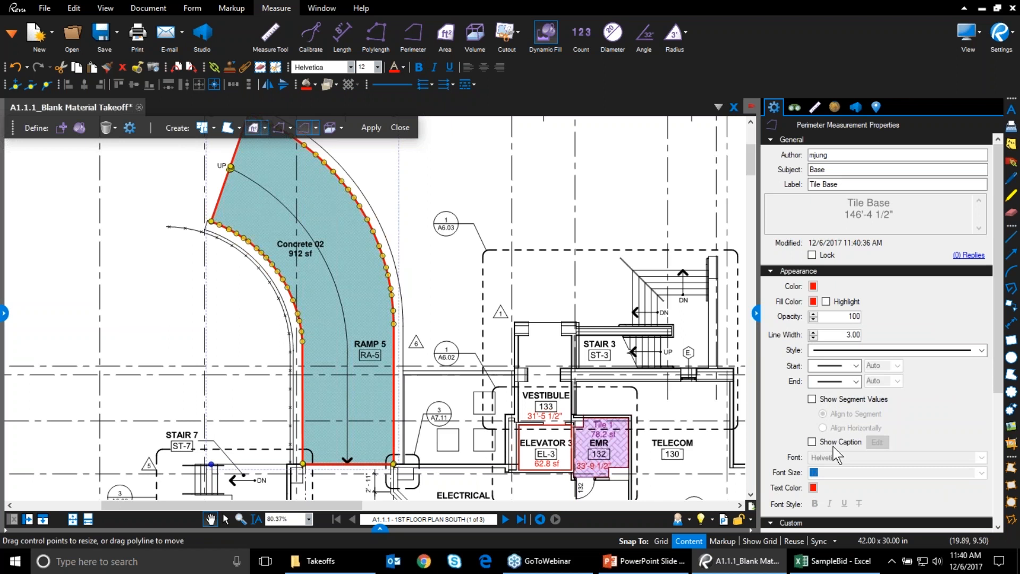
pyautogui.click(812, 442)
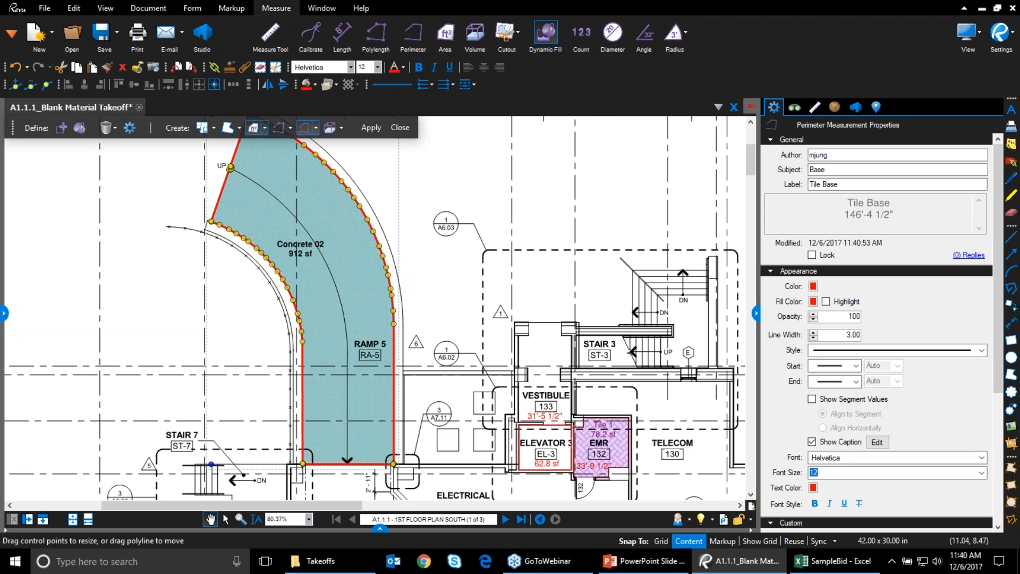
pyautogui.click(400, 128)
pyautogui.scroll(2, 372, 319)
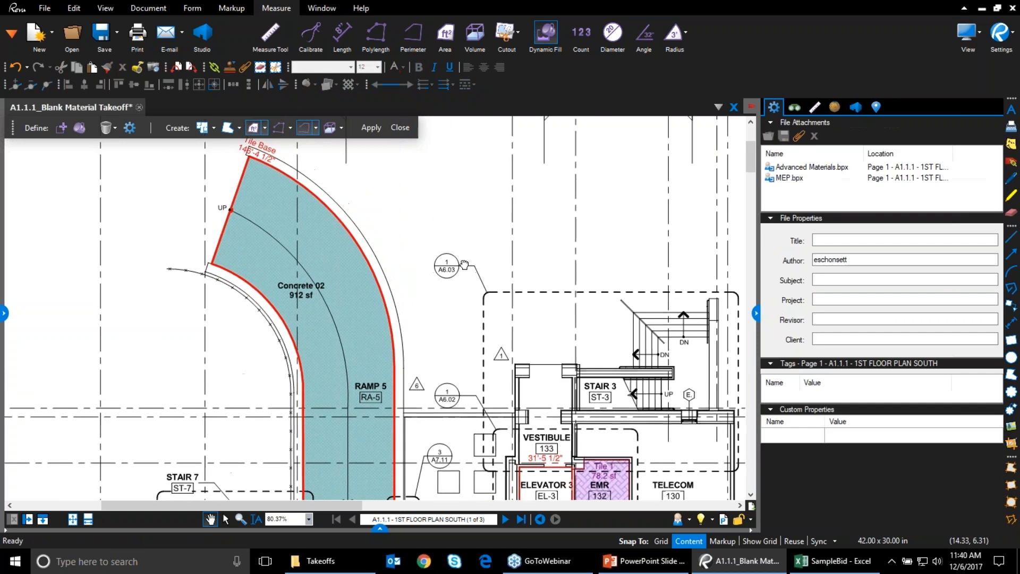
# Move the Tile Base caption off the ramp corner and rotate it level
pyautogui.click(258, 166)
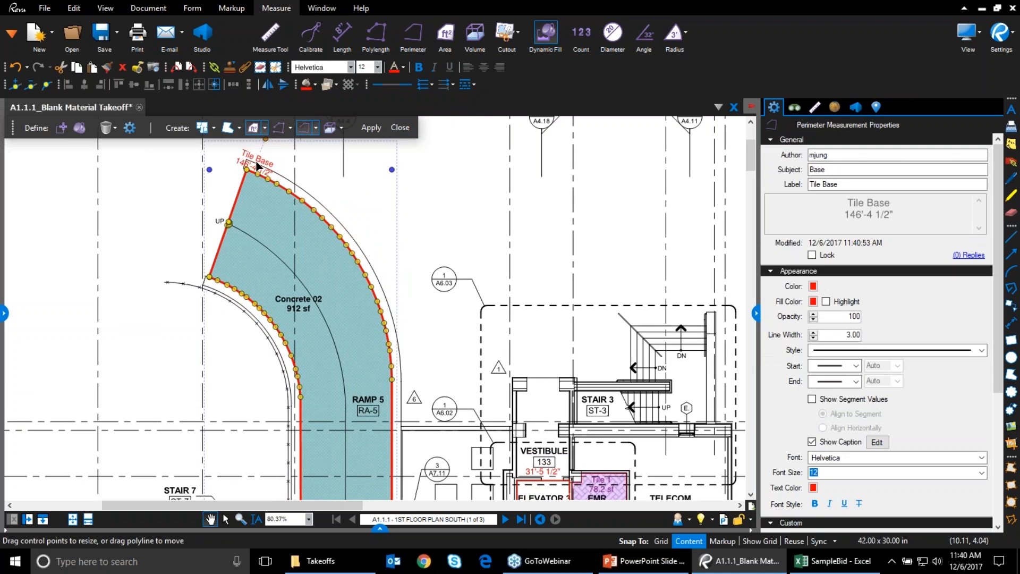
pyautogui.moveTo(258, 168); pyautogui.dragTo(330, 173)
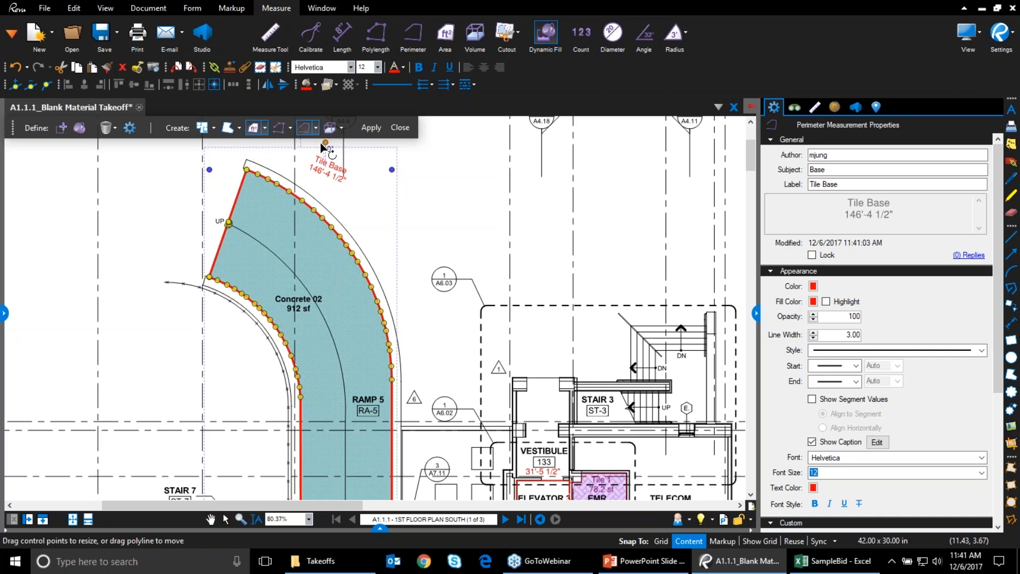
pyautogui.moveTo(325, 144); pyautogui.dragTo(319, 144)
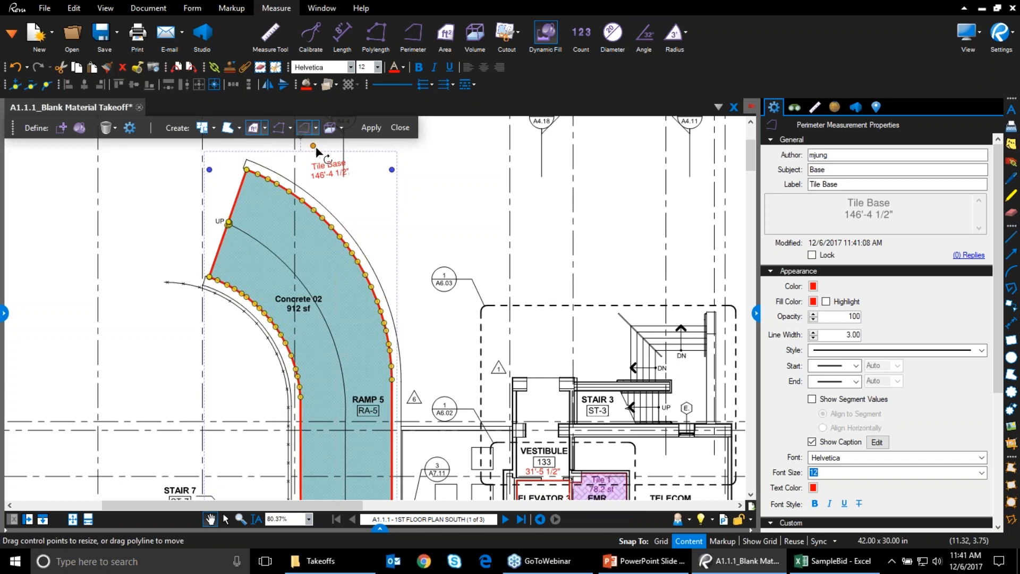
pyautogui.moveTo(317, 150); pyautogui.dragTo(319, 148)
# Pan and zoom to bring Electrical room 131 into close view
pyautogui.moveTo(499, 373); pyautogui.dragTo(488, 285)
pyautogui.moveTo(483, 480); pyautogui.dragTo(456, 390)
pyautogui.scroll(5, 553, 423)
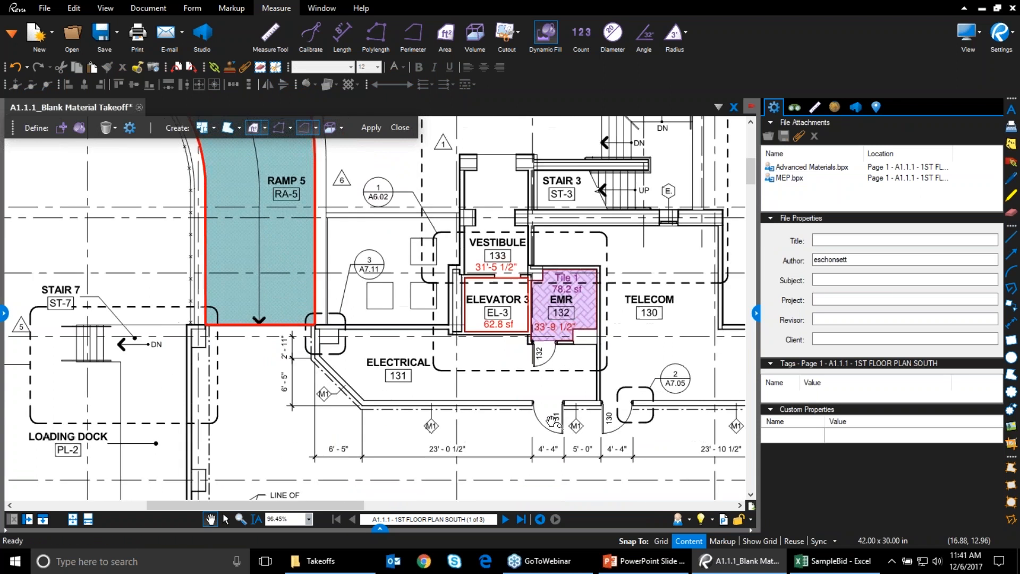
pyautogui.moveTo(465, 379); pyautogui.dragTo(502, 394)
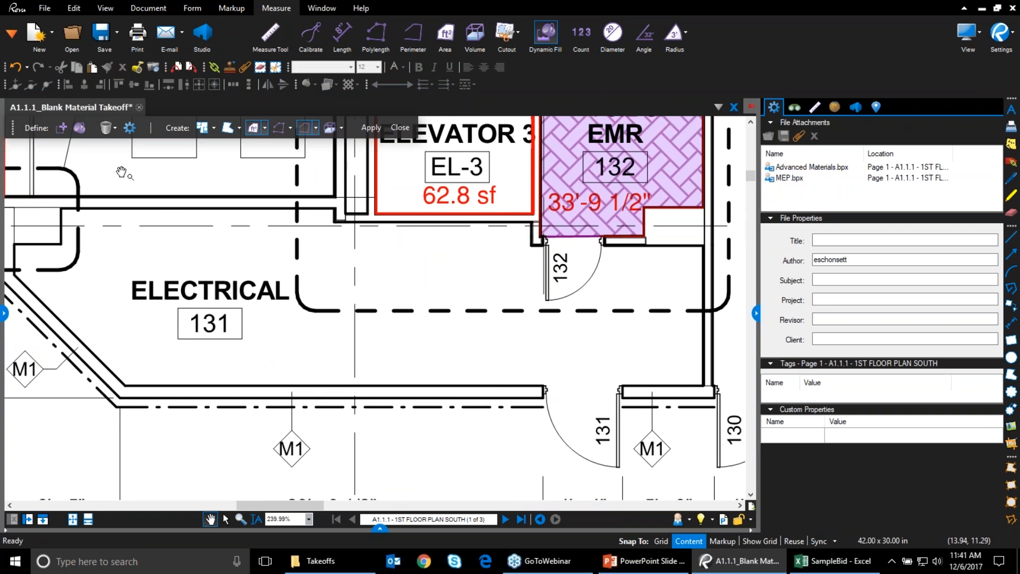
# Draw boundary lines across Electrical room 131's upper and lower doorways, then flood-fill the room
pyautogui.click(129, 128)
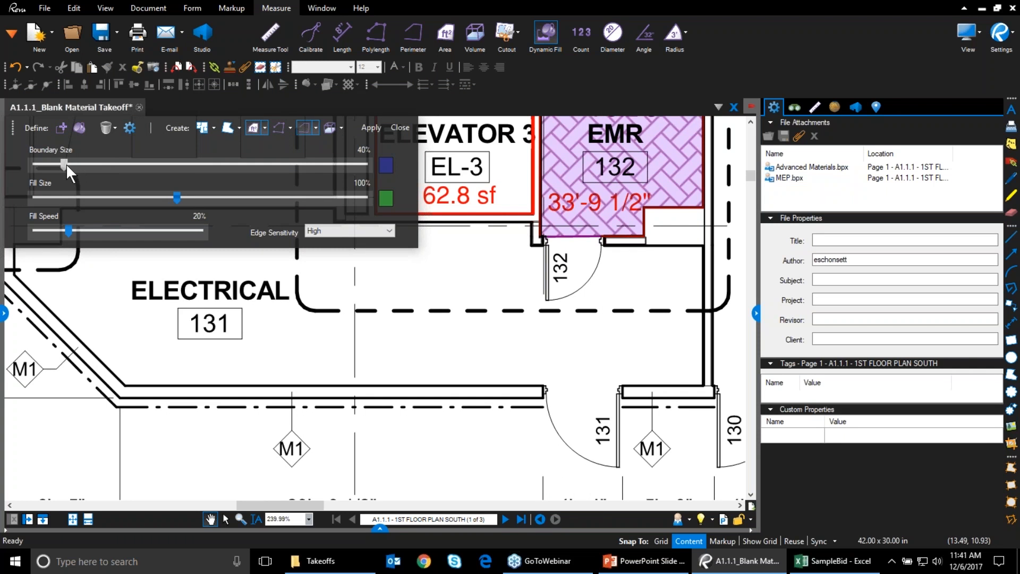
pyautogui.click(126, 127)
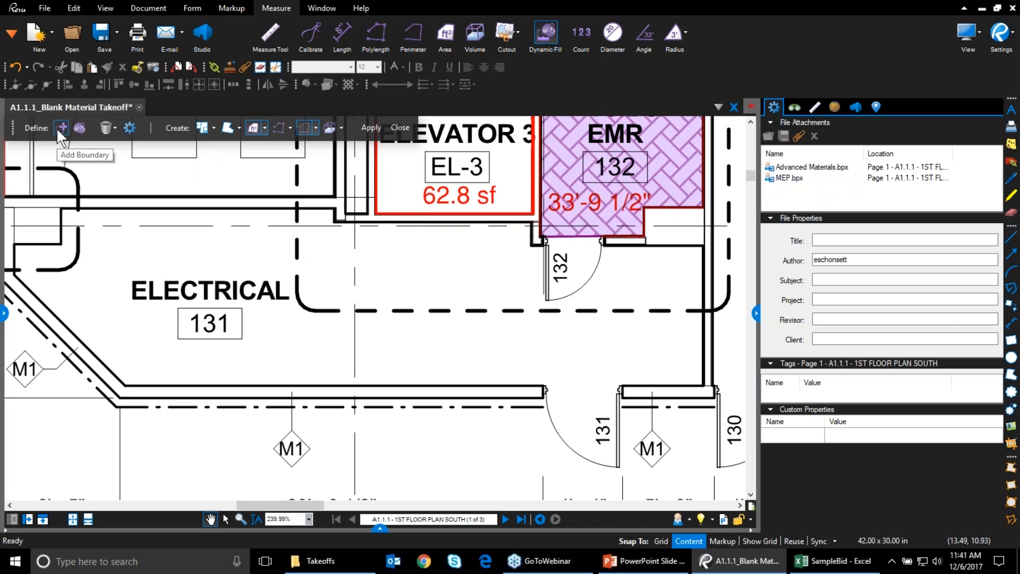
pyautogui.click(61, 128)
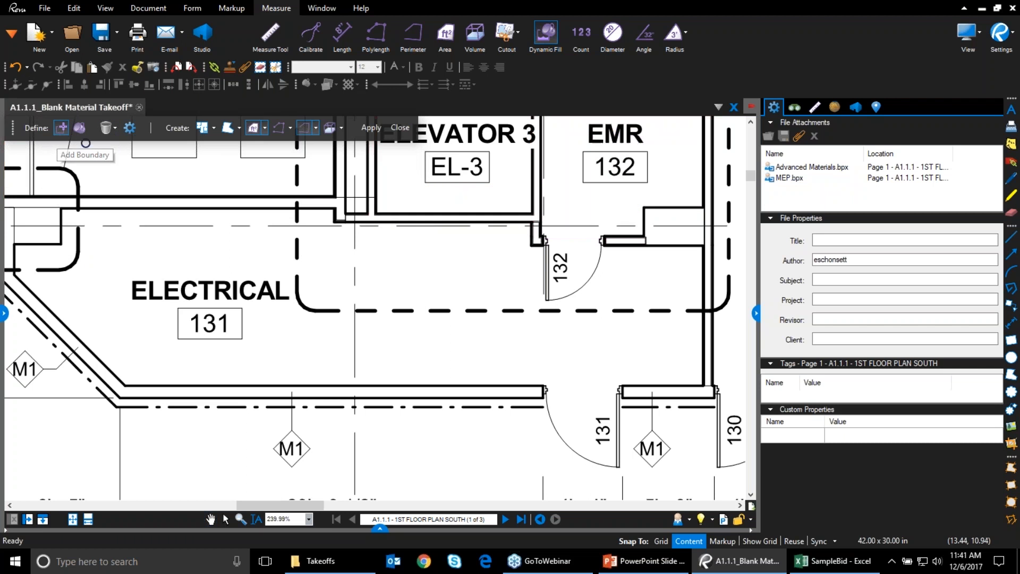
pyautogui.click(543, 240)
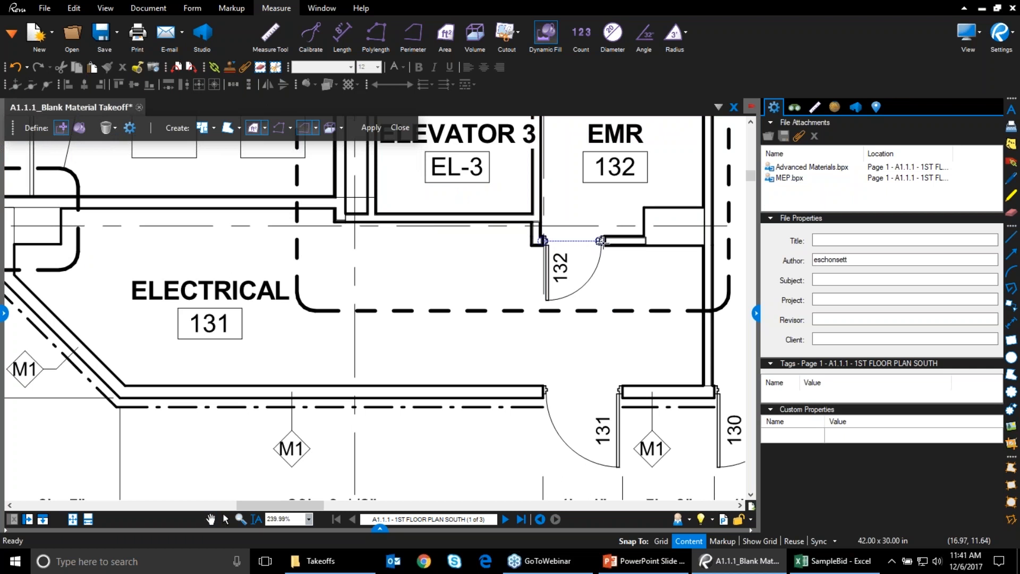
pyautogui.click(600, 240)
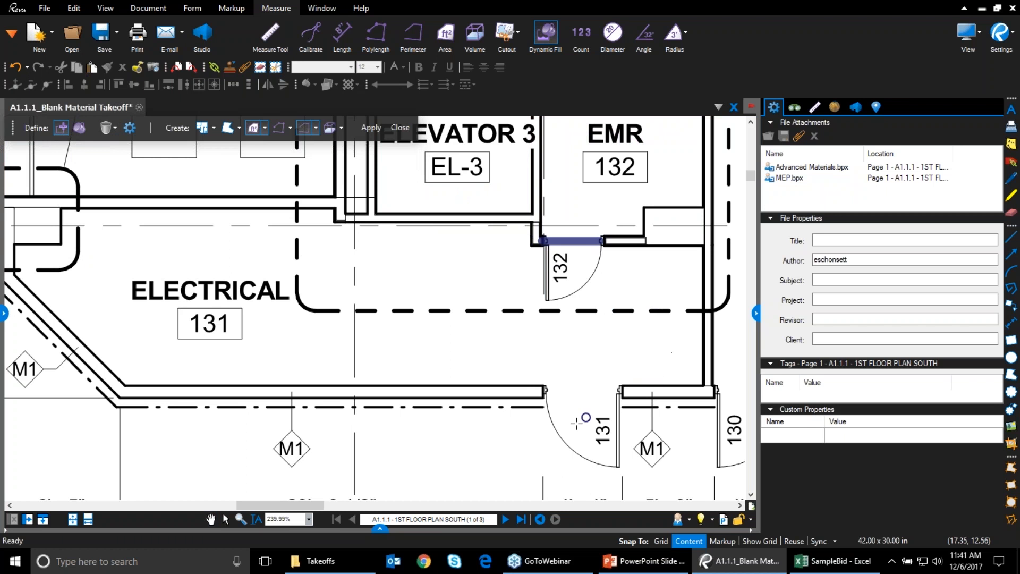
pyautogui.click(546, 391)
pyautogui.click(619, 390)
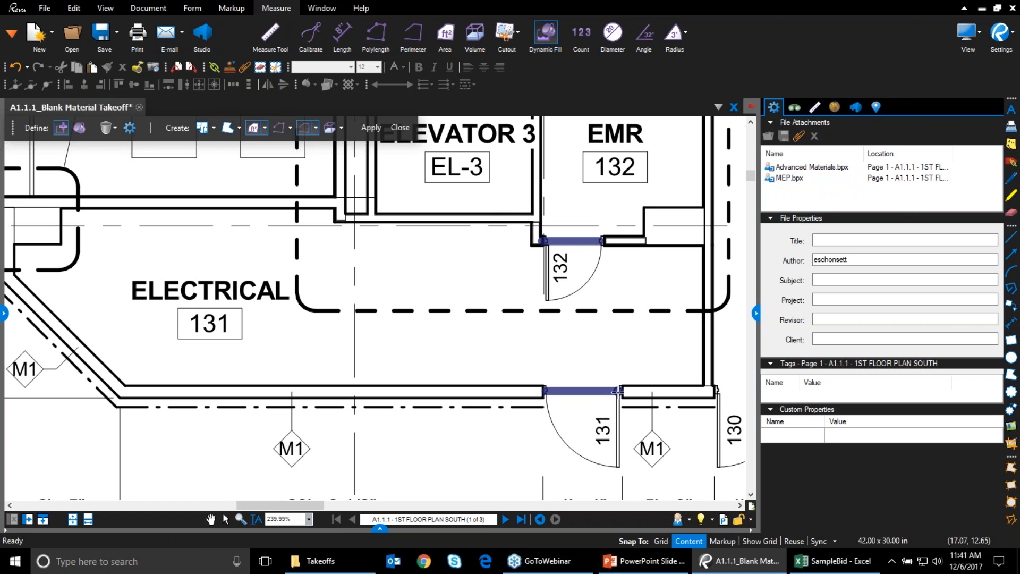
pyautogui.click(81, 127)
pyautogui.moveTo(278, 325)
pyautogui.mouseDown()
pyautogui.moveTo(363, 336)
pyautogui.moveTo(467, 330)
pyautogui.moveTo(490, 307)
pyautogui.moveTo(358, 291)
pyautogui.mouseUp()
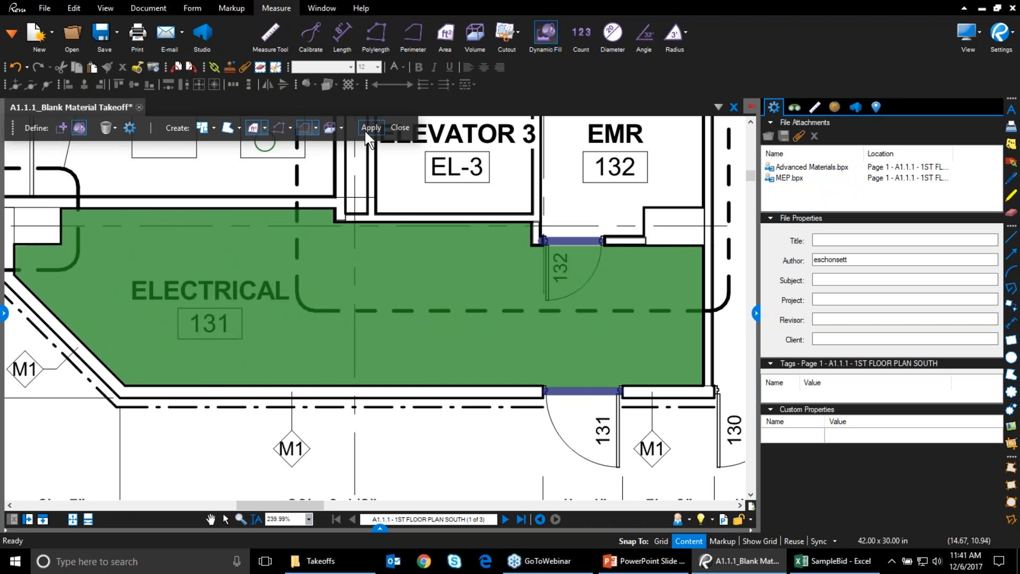
# Apply the Concrete 01 area and Rubber Base perimeter presets to Electrical room 131
pyautogui.click(265, 128)
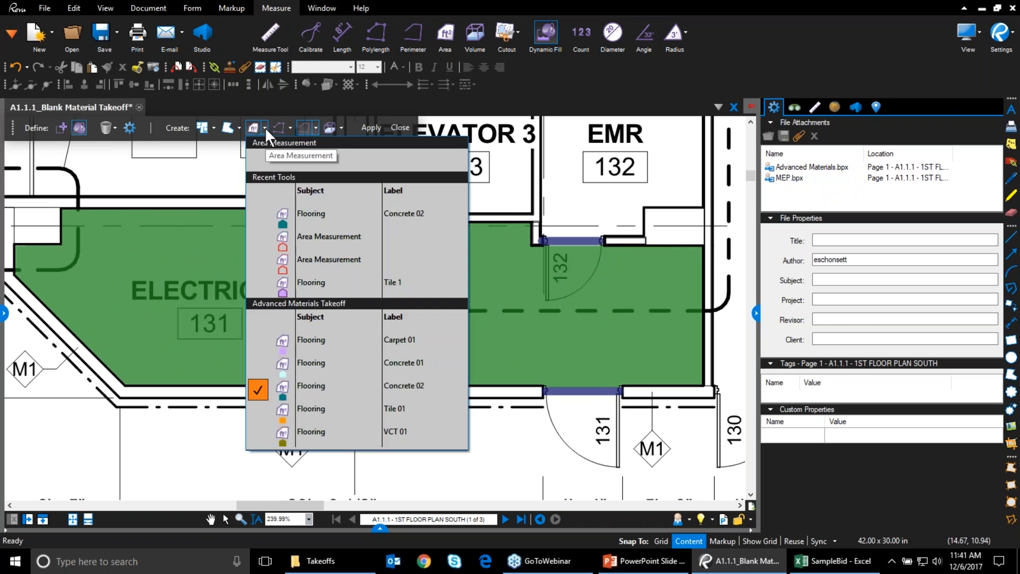
pyautogui.click(266, 128)
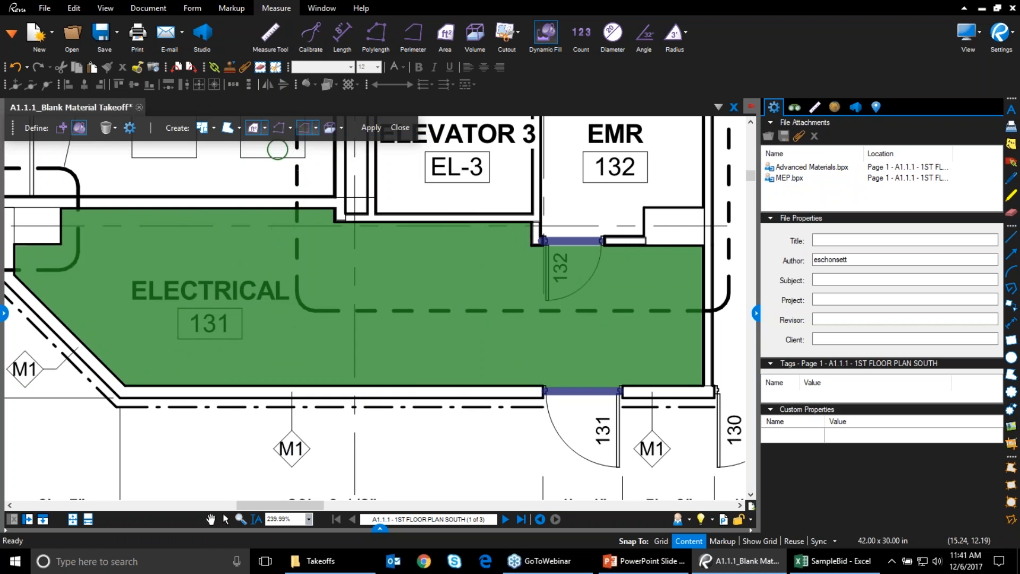
pyautogui.click(265, 128)
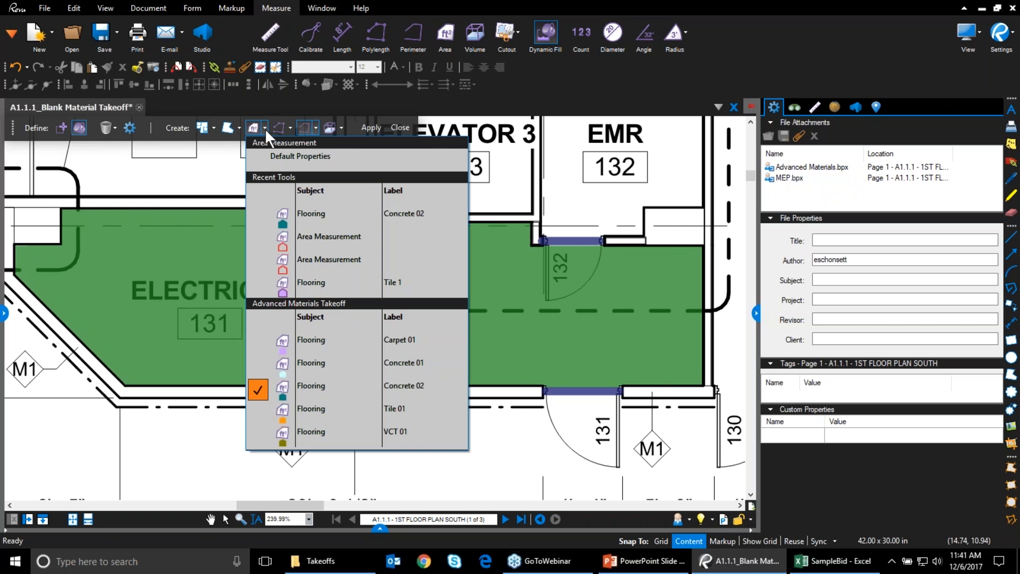
pyautogui.click(318, 361)
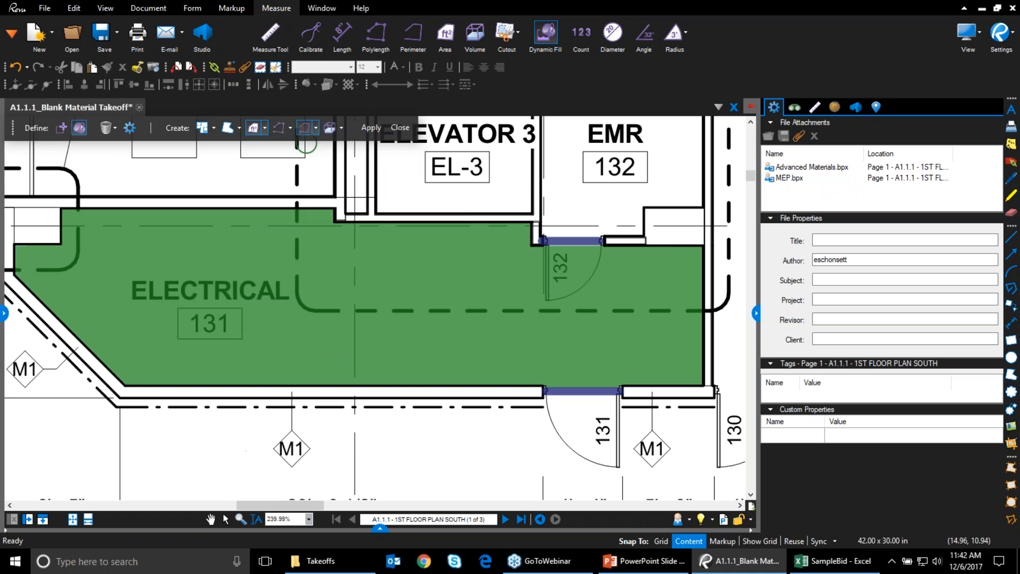
pyautogui.click(314, 128)
pyautogui.click(360, 326)
pyautogui.click(370, 128)
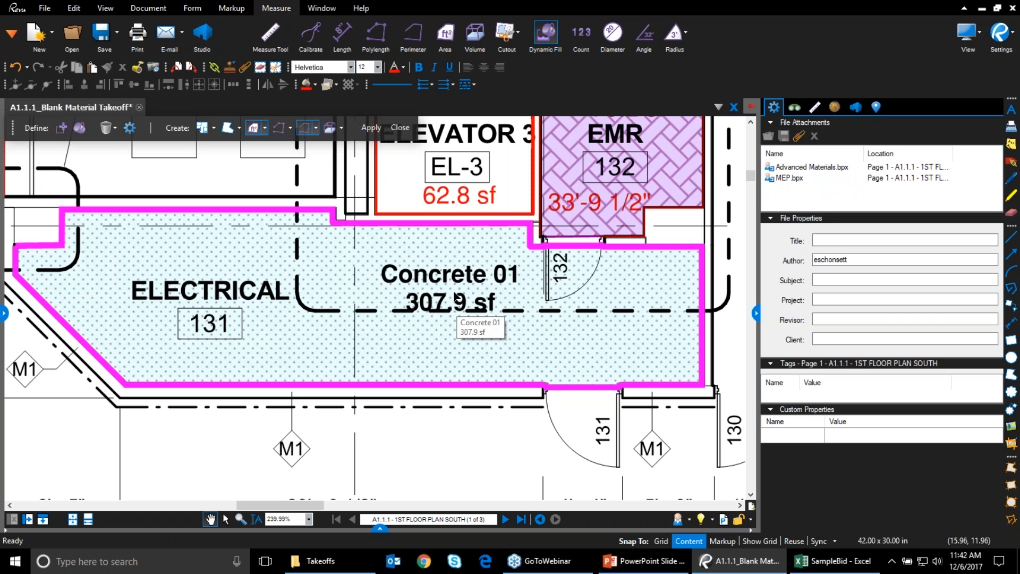
# Reposition the Concrete 01 label and show the 90'-6 1/2" Rubber Base caption above the room
pyautogui.moveTo(456, 297); pyautogui.dragTo(360, 355)
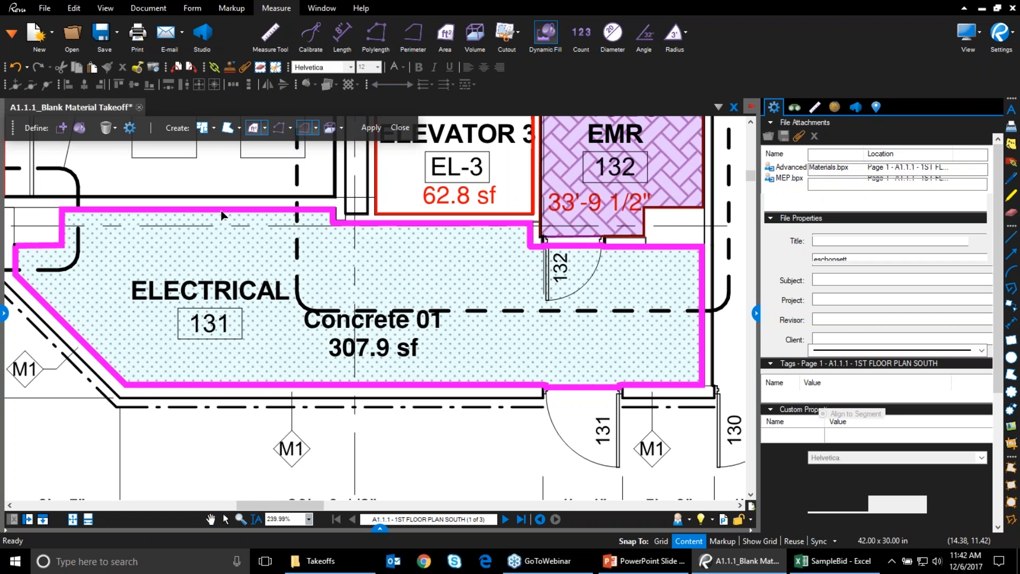
pyautogui.click(223, 215)
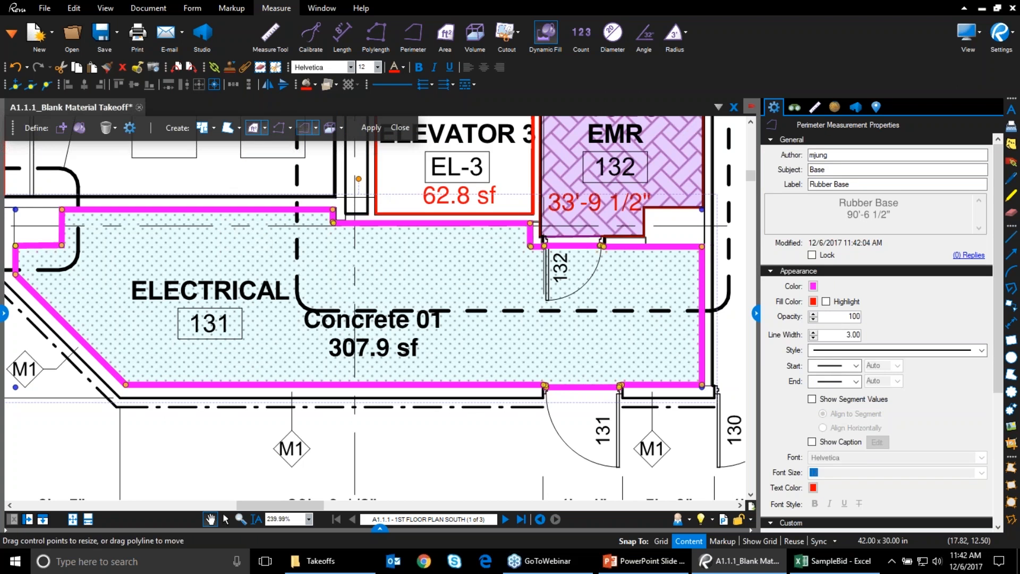
pyautogui.click(813, 442)
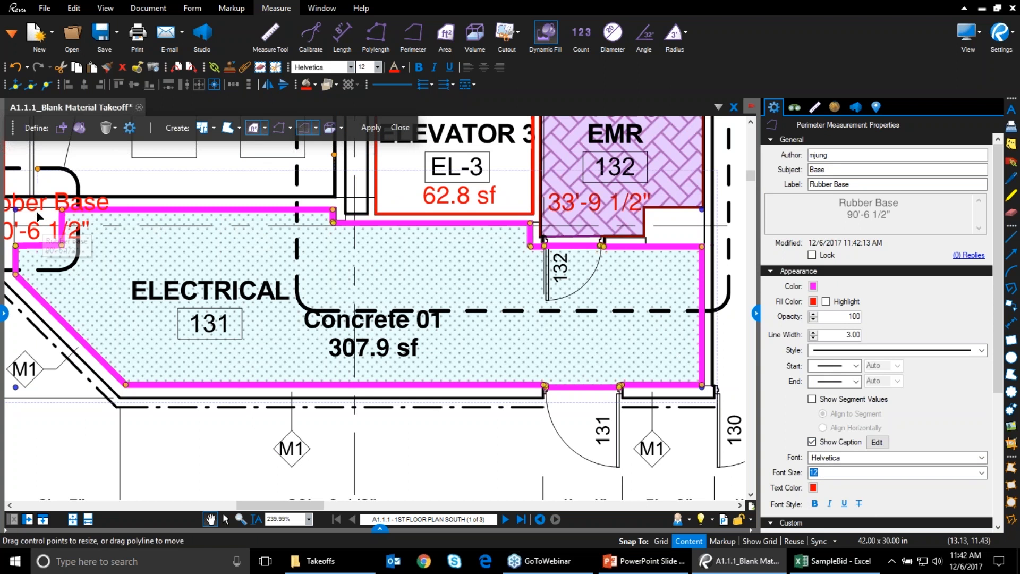
pyautogui.moveTo(35, 209); pyautogui.dragTo(176, 158)
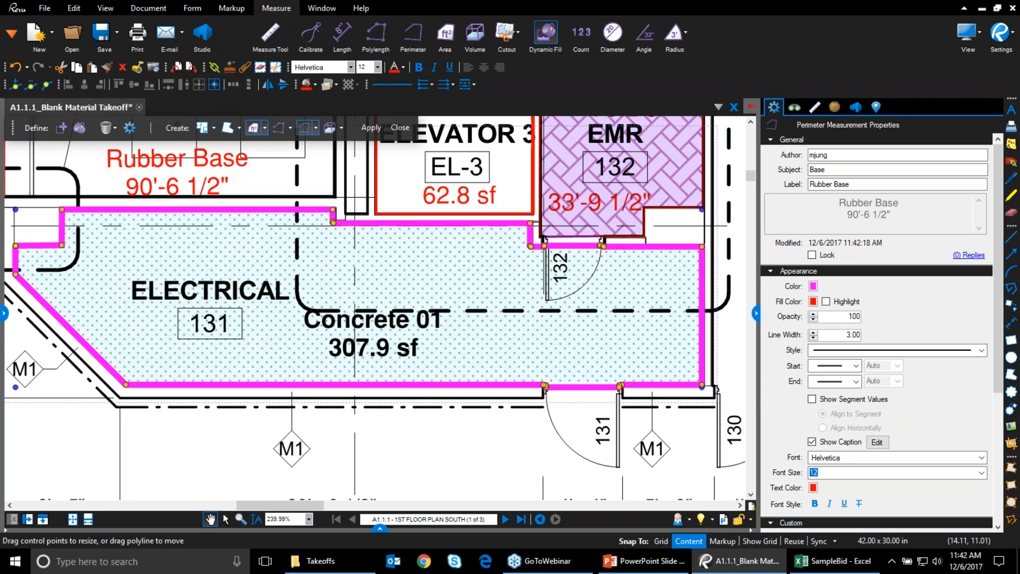
# Finish the fill takeoff and cut a circular ellipse hole from the Concrete 01 area
pyautogui.click(400, 128)
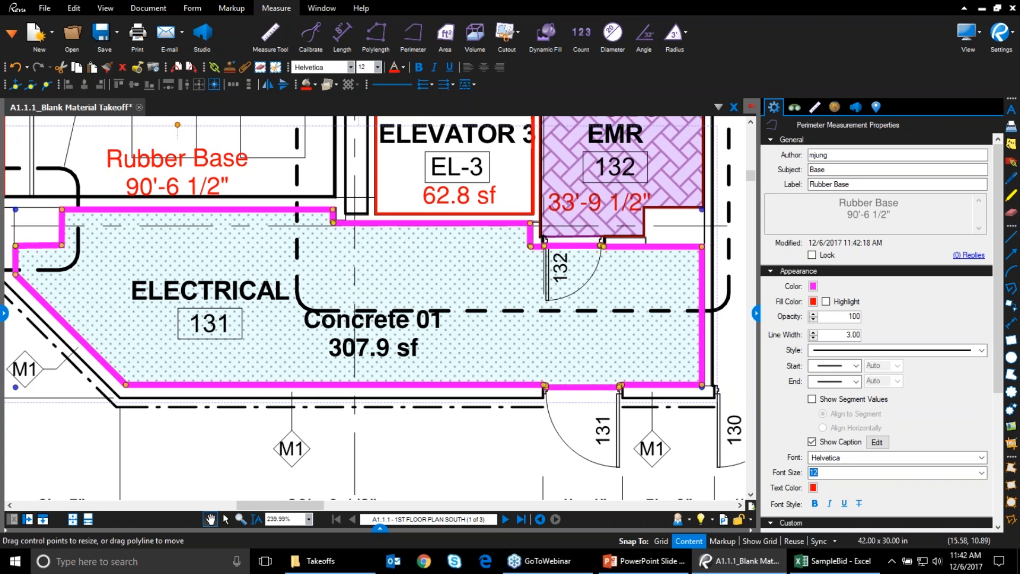
pyautogui.click(515, 30)
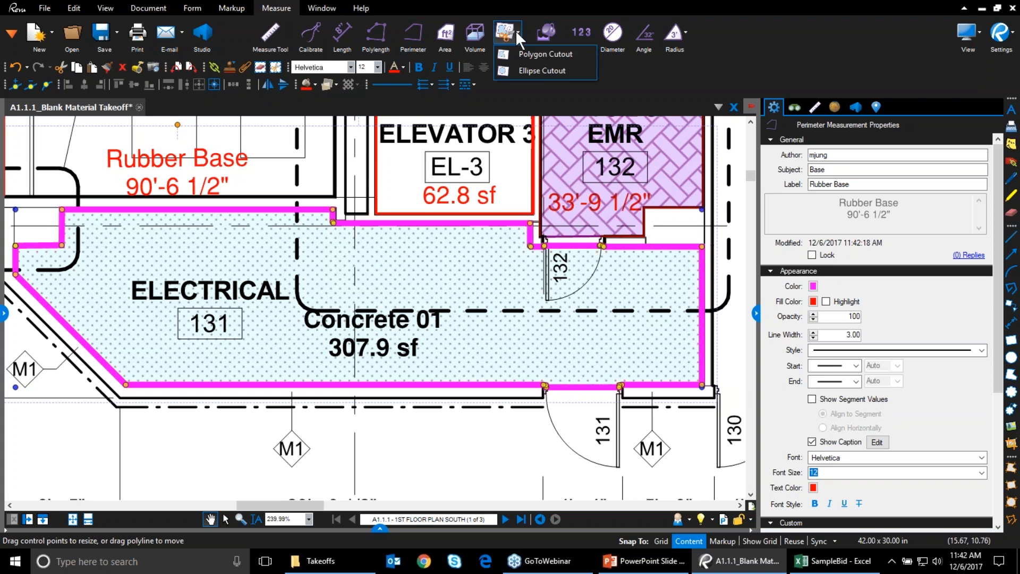
pyautogui.click(540, 70)
pyautogui.moveTo(384, 252); pyautogui.dragTo(425, 289)
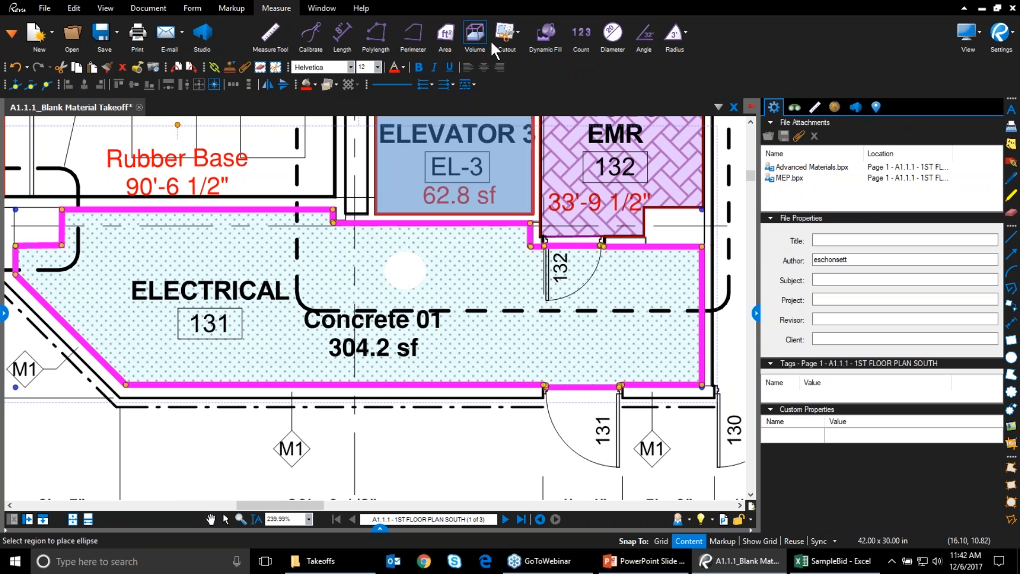
# Cut an irregular polygon hole, reducing the Concrete 01 area to 297.3 sf
pyautogui.click(518, 33)
pyautogui.click(537, 50)
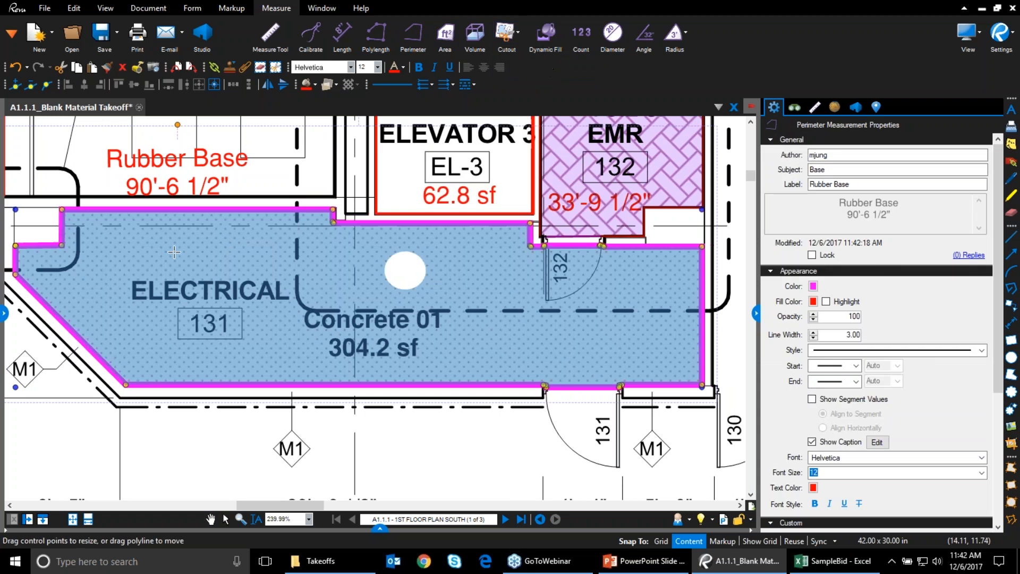
pyautogui.click(137, 232)
pyautogui.click(196, 226)
pyautogui.click(203, 267)
pyautogui.click(175, 253)
pyautogui.click(128, 269)
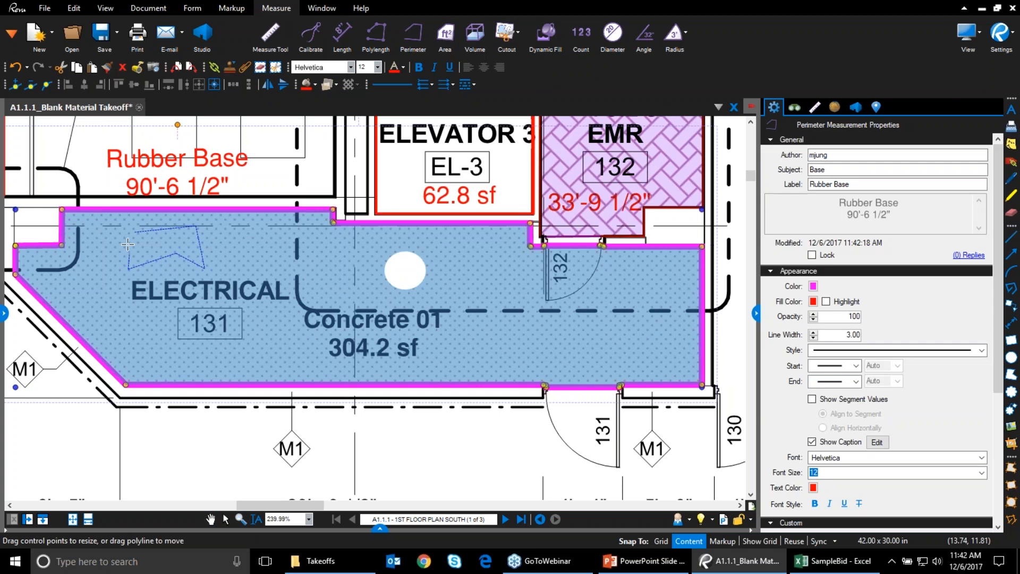
pyautogui.click(126, 234)
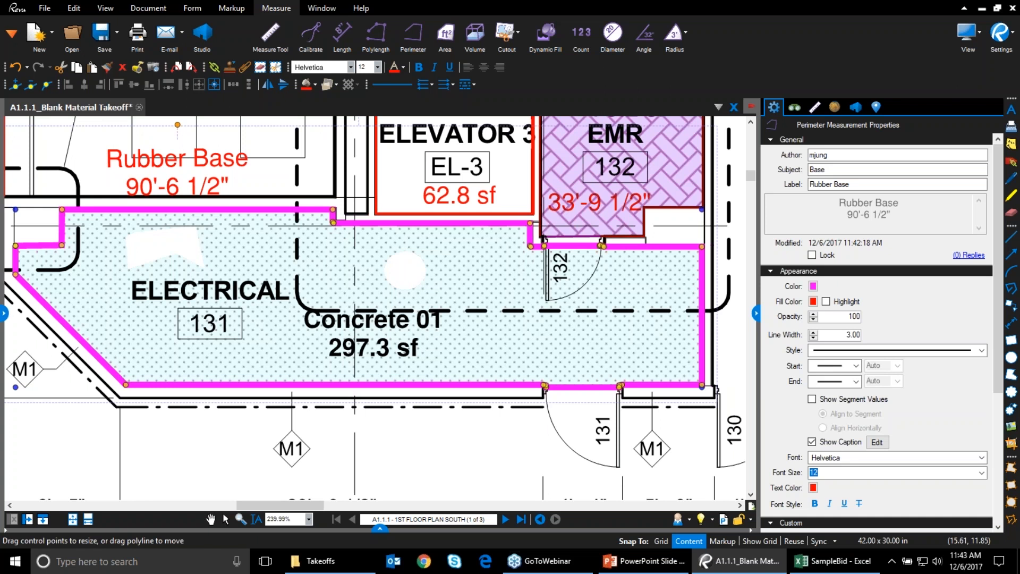
# Measure the circular cutout as a 3.7 sf area, then reselect the Concrete 01 markup
pyautogui.click(446, 32)
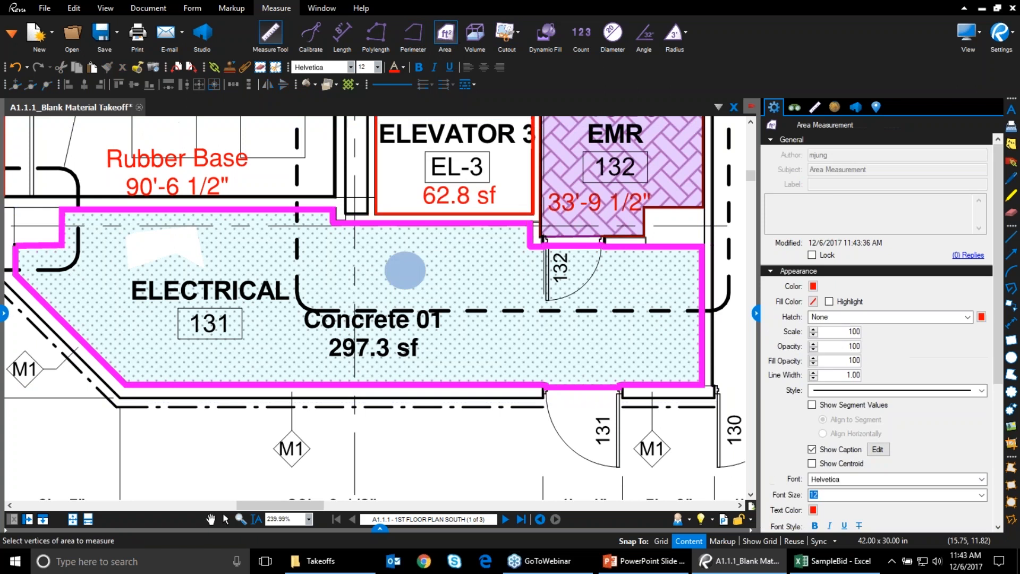
pyautogui.click(407, 275)
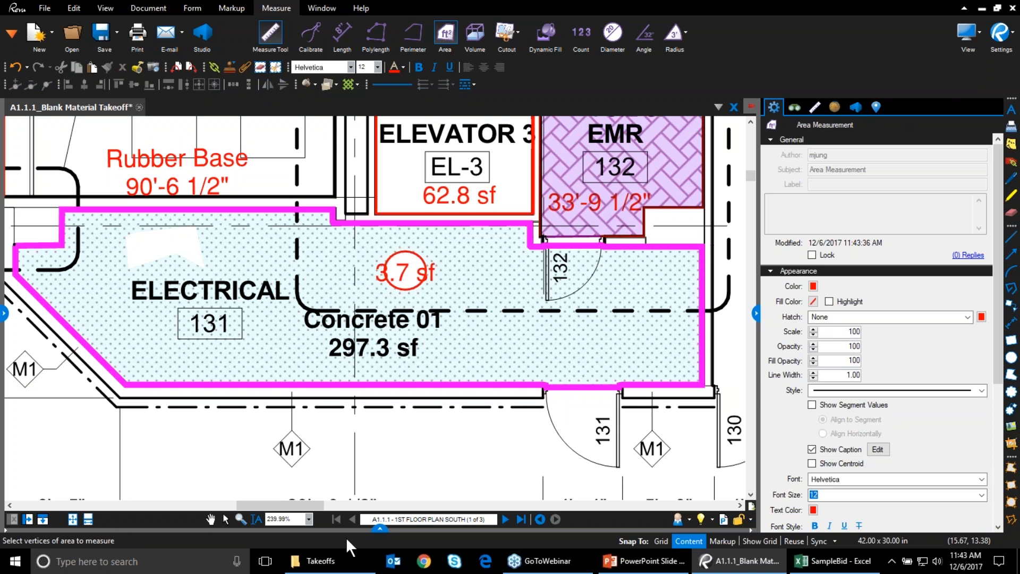
pyautogui.press('Escape')
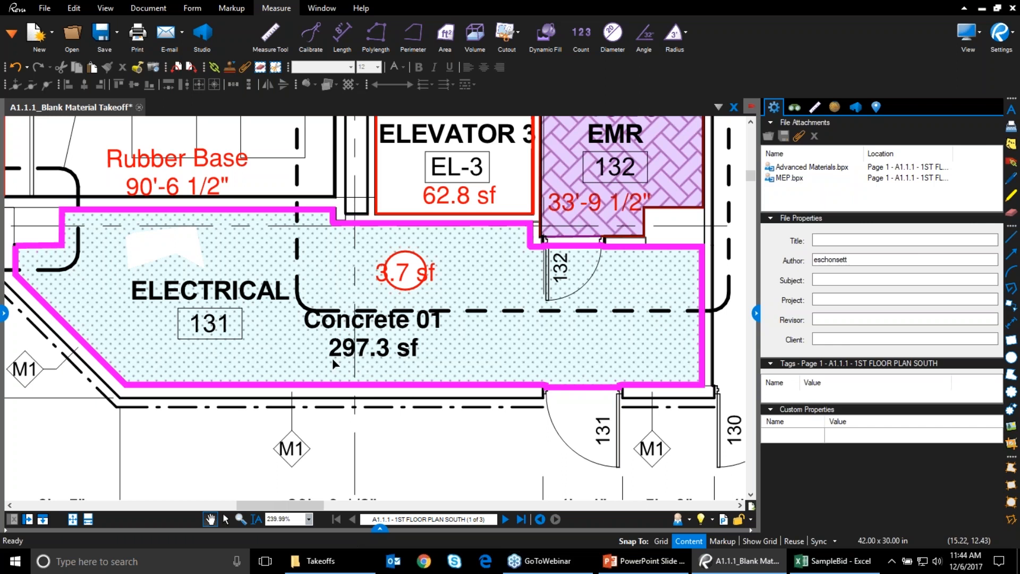
pyautogui.click(361, 351)
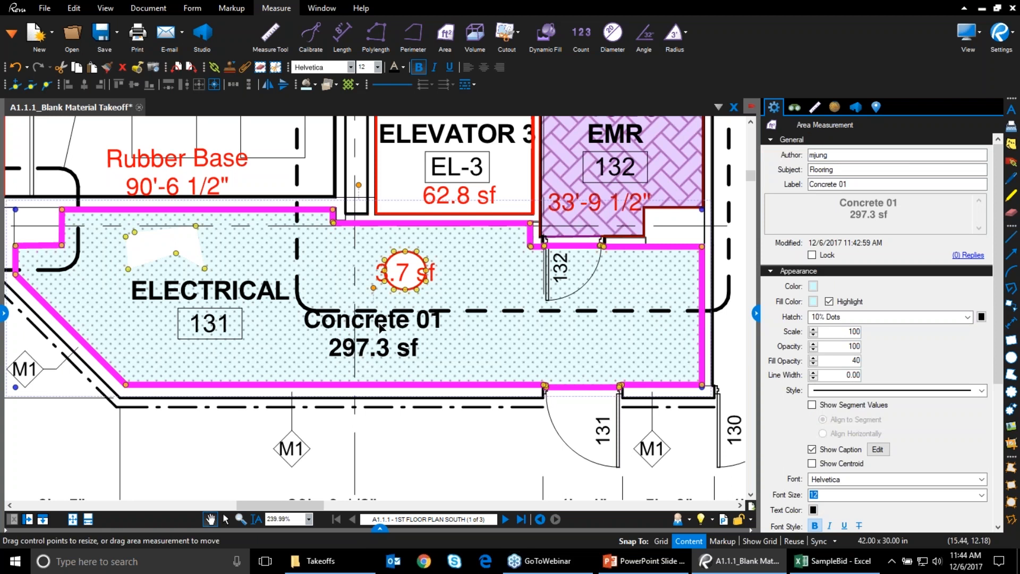
# Split the WOMEN 126 toilet count into individual markers with Split All
pyautogui.scroll(-4, 459, 452)
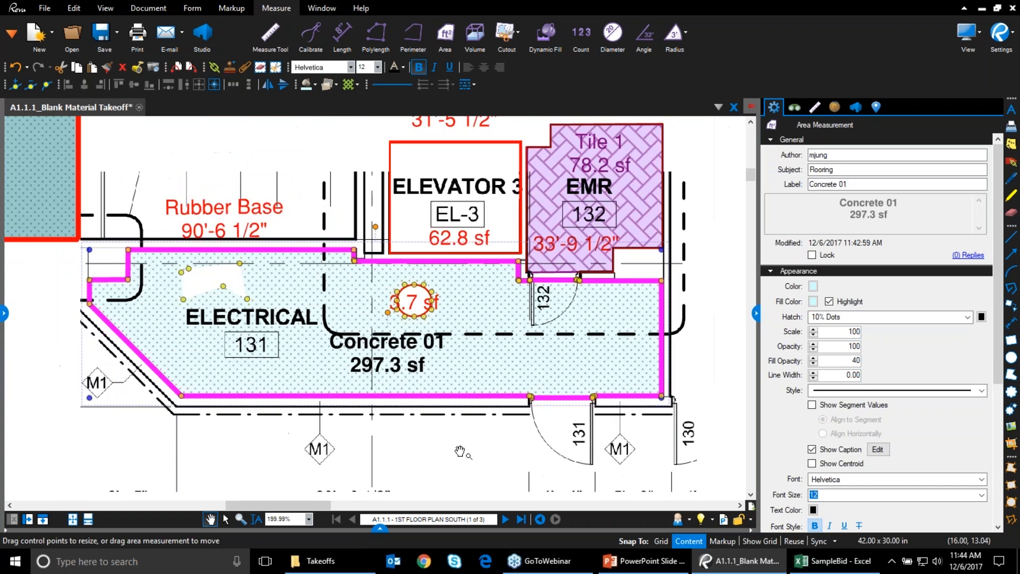
pyautogui.moveTo(689, 407)
pyautogui.mouseDown()
pyautogui.moveTo(344, 257)
pyautogui.moveTo(321, 259)
pyautogui.mouseUp()
pyautogui.moveTo(584, 396); pyautogui.dragTo(271, 305)
pyautogui.scroll(5, 456, 428)
pyautogui.click(466, 391)
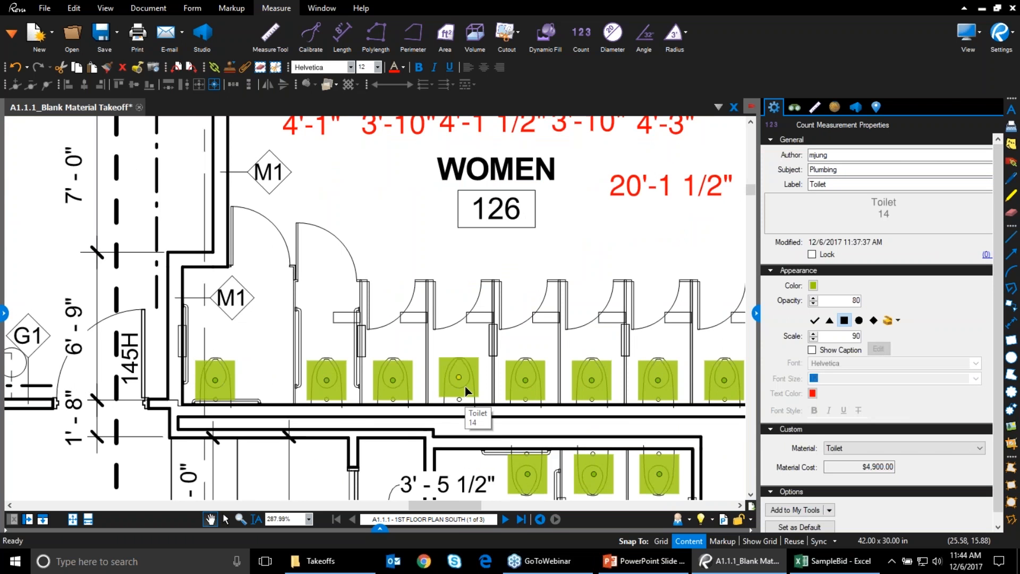
pyautogui.rightClick(466, 390)
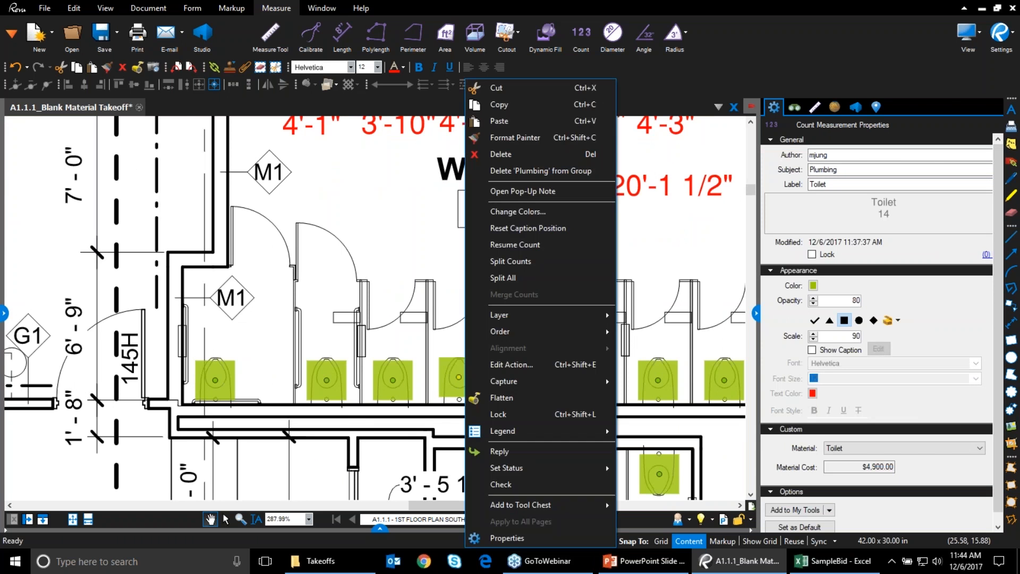
pyautogui.click(515, 279)
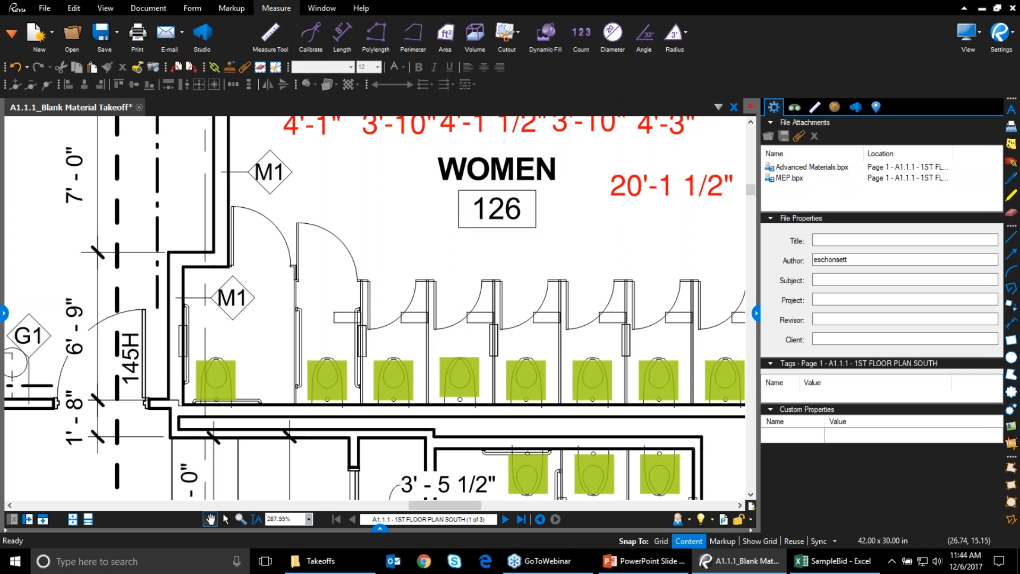
# Close the properties panel and return to the Electrical and EMR rooms, selecting EMR's Tile 1 area
pyautogui.click(525, 382)
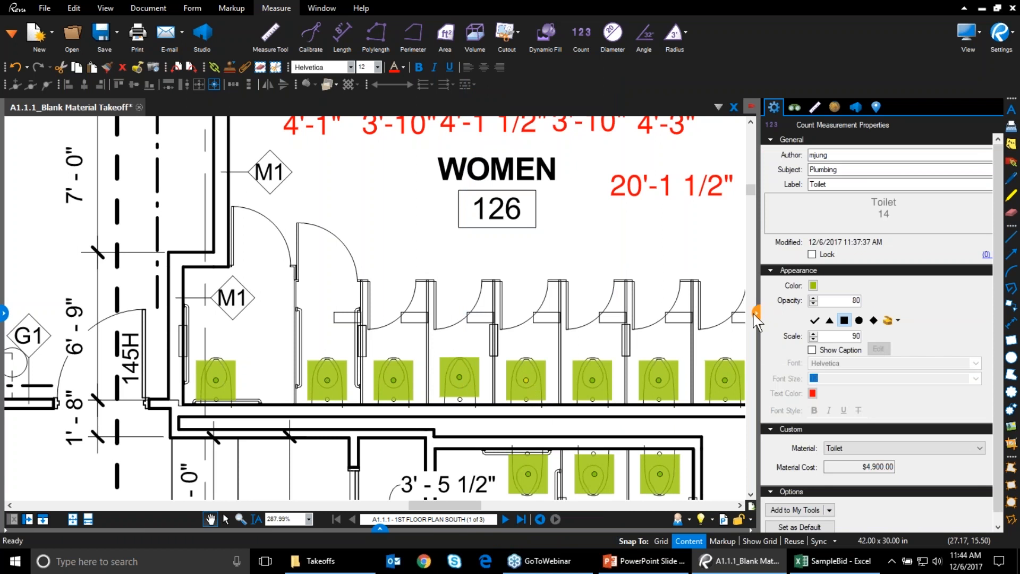
pyautogui.click(756, 314)
pyautogui.scroll(-4, 488, 411)
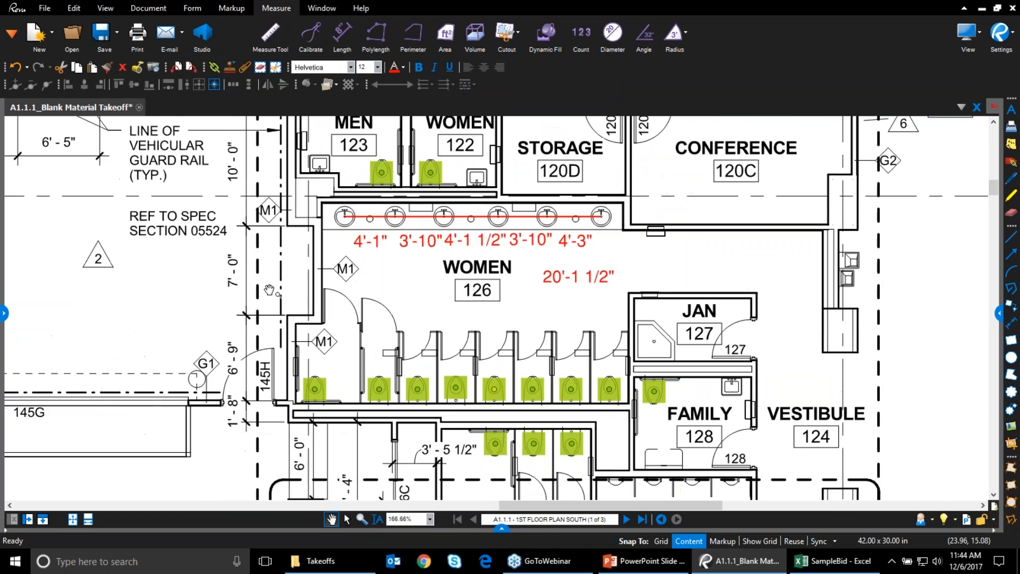
pyautogui.moveTo(308, 255); pyautogui.dragTo(799, 445)
pyautogui.moveTo(457, 186)
pyautogui.mouseDown()
pyautogui.moveTo(712, 340)
pyautogui.moveTo(843, 382)
pyautogui.mouseUp()
pyautogui.click(505, 294)
# Change the last character of the Tile 1 area's label to '1' in Properties, then close the panel
pyautogui.rightClick(505, 293)
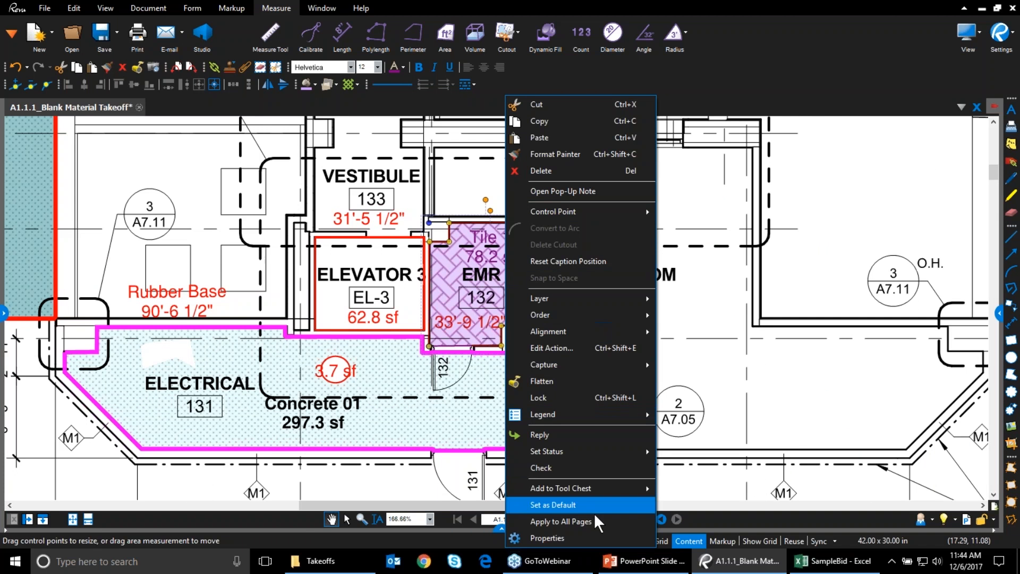
pyautogui.click(591, 537)
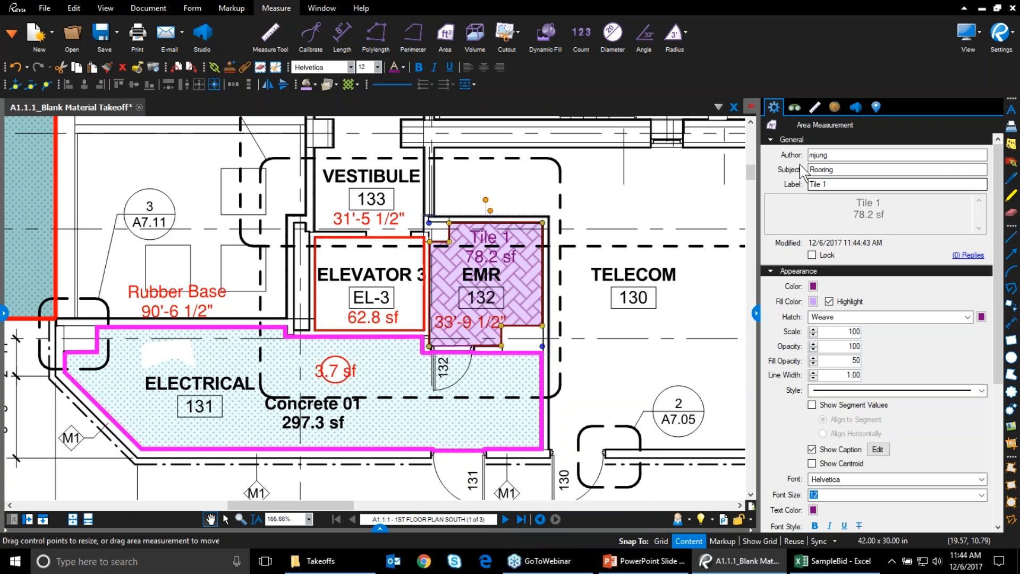
pyautogui.click(824, 185)
pyautogui.press('BackSpace')
pyautogui.write('1')
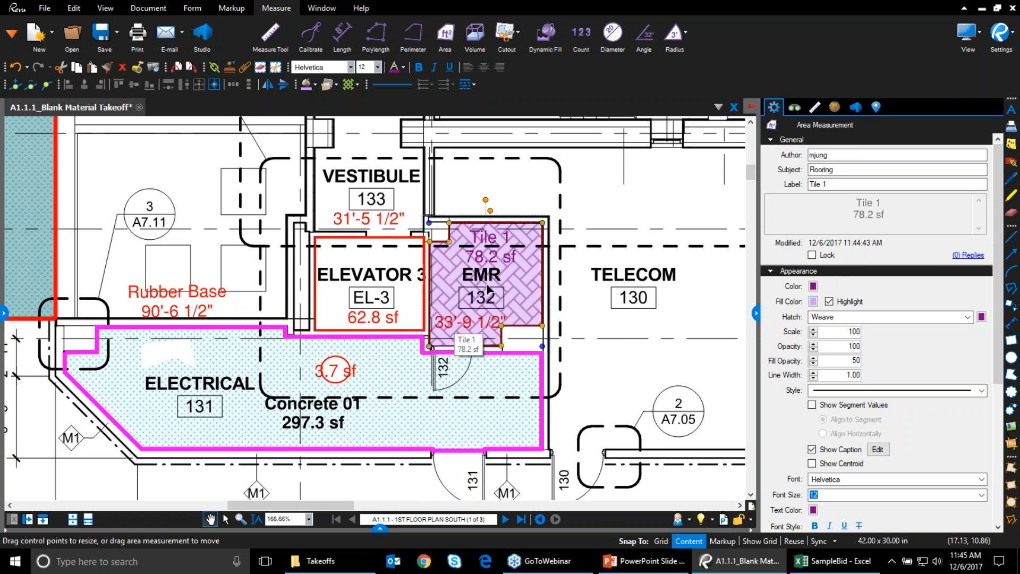
pyautogui.click(758, 315)
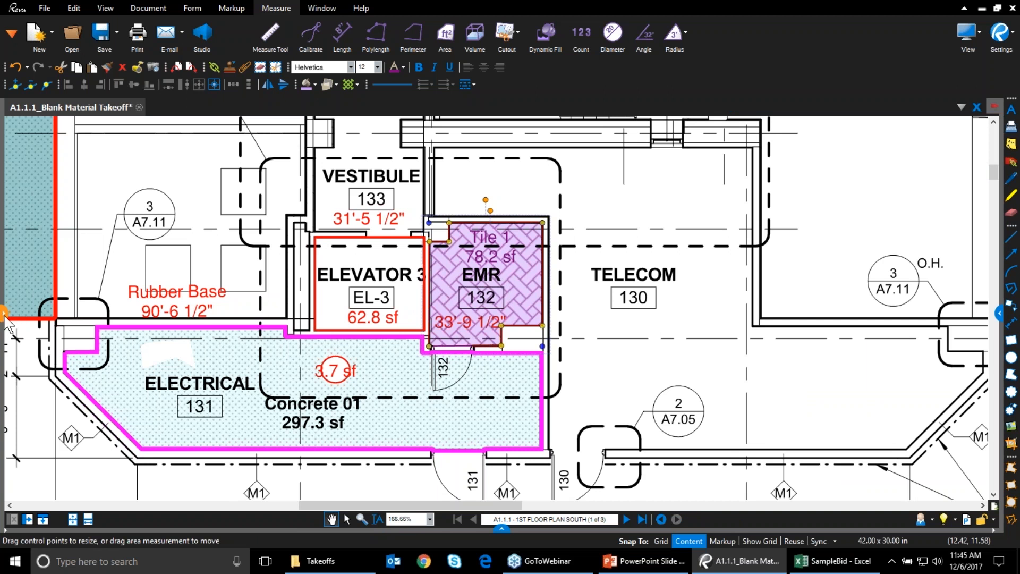
pyautogui.click(11, 33)
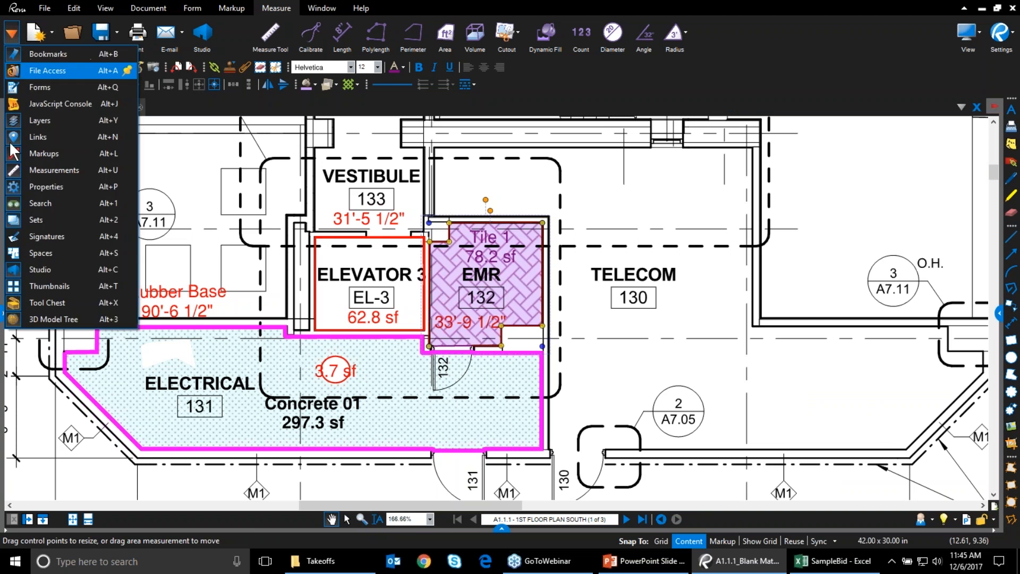
# Measure Vestibule 133 as a 56.3 sf area with the recent Tile 1 tool
pyautogui.click(55, 303)
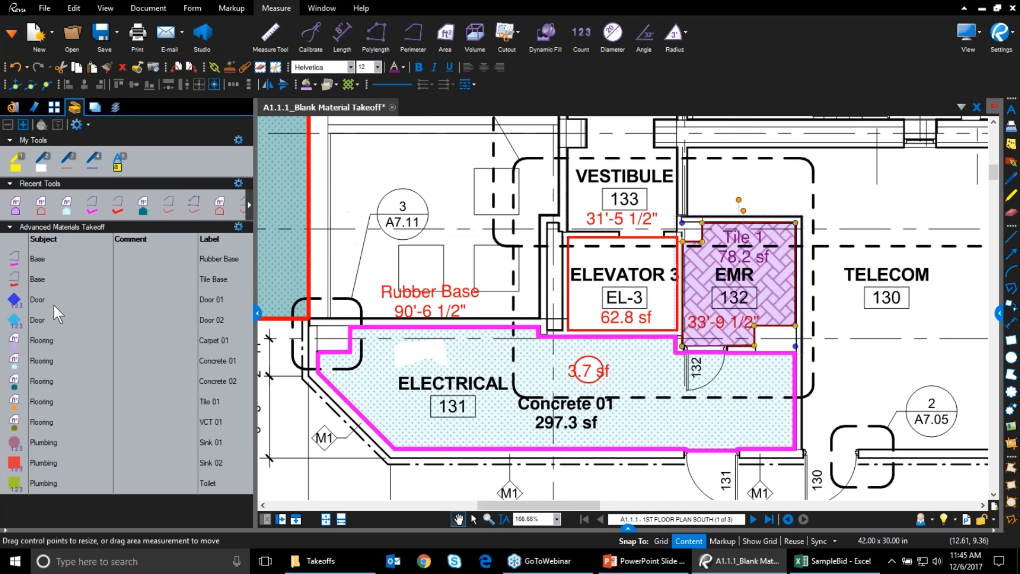
pyautogui.click(248, 200)
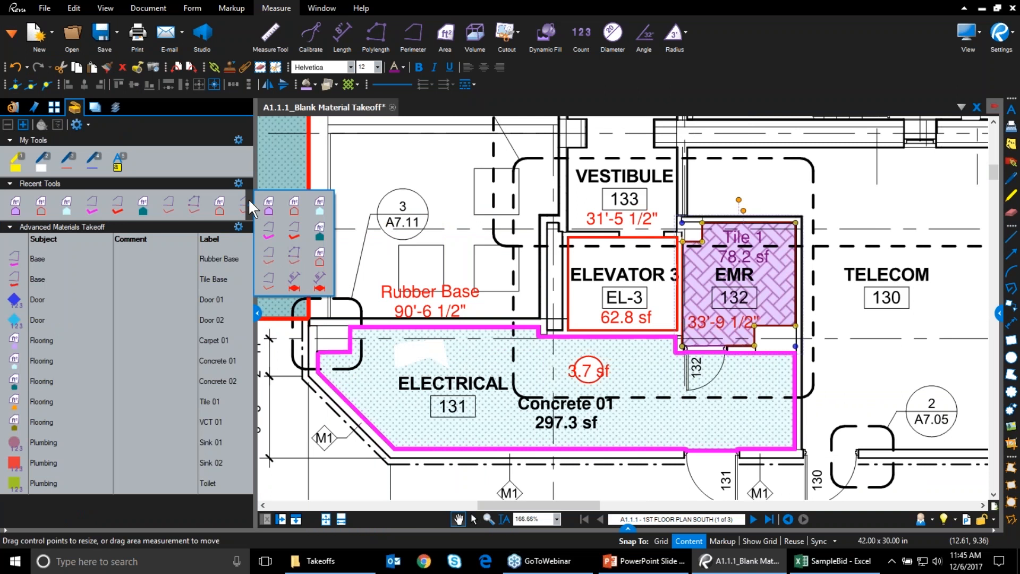
pyautogui.click(16, 212)
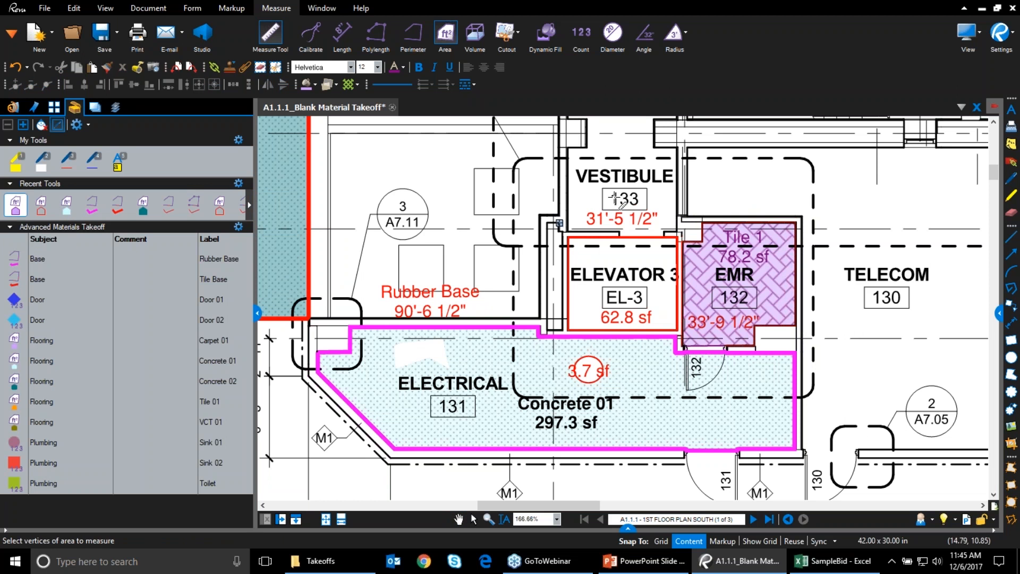
pyautogui.click(568, 147)
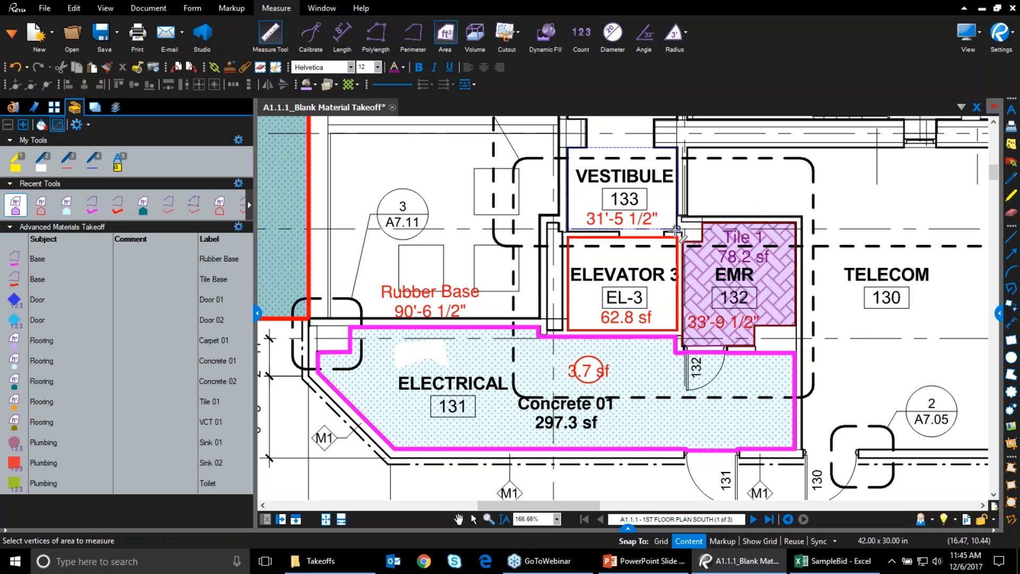
pyautogui.click(676, 228)
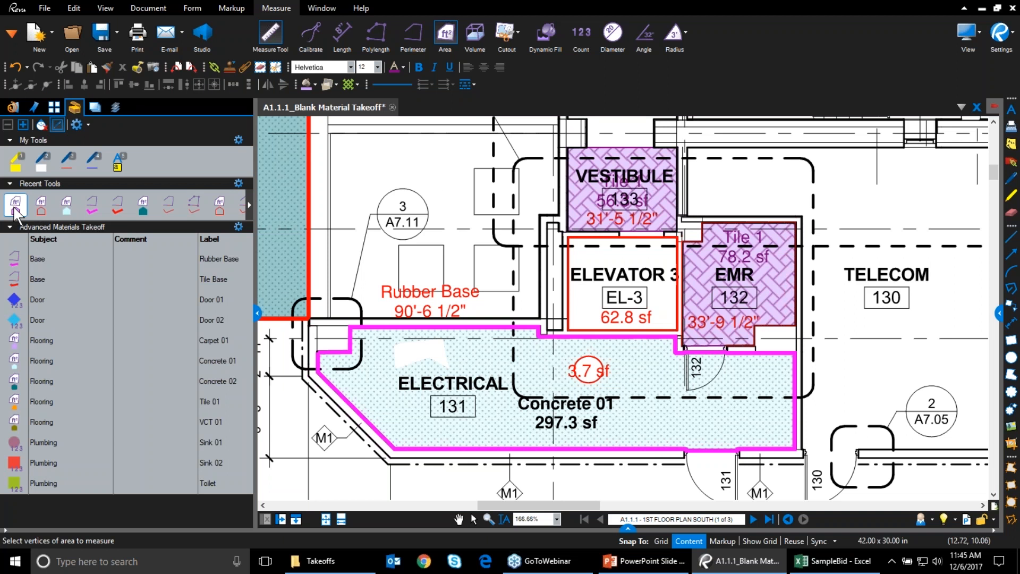
# Add the Tile 1 tool to Advanced Materials Takeoff, then delete the duplicate row
pyautogui.moveTo(16, 212); pyautogui.dragTo(61, 494)
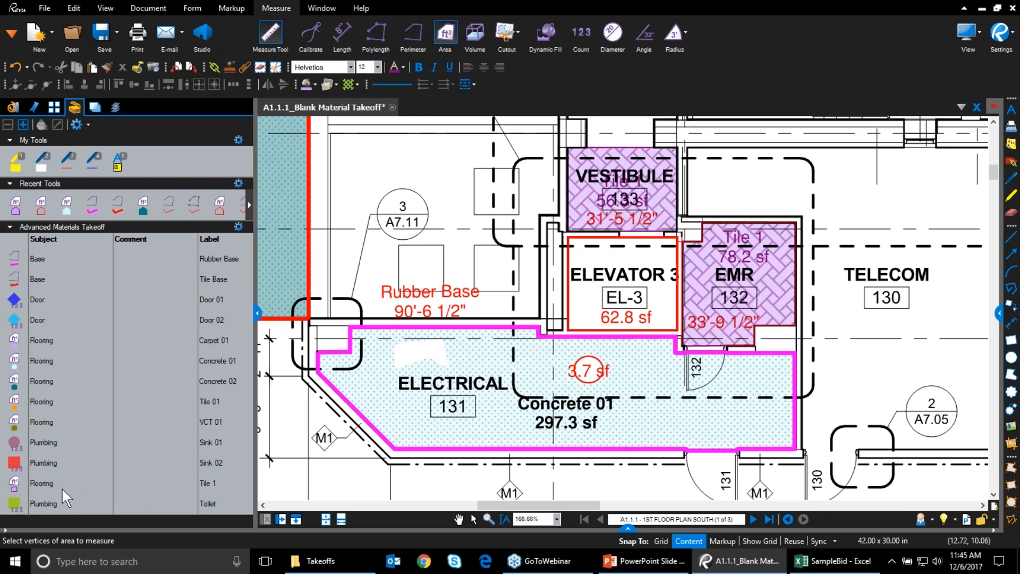
pyautogui.rightClick(14, 494)
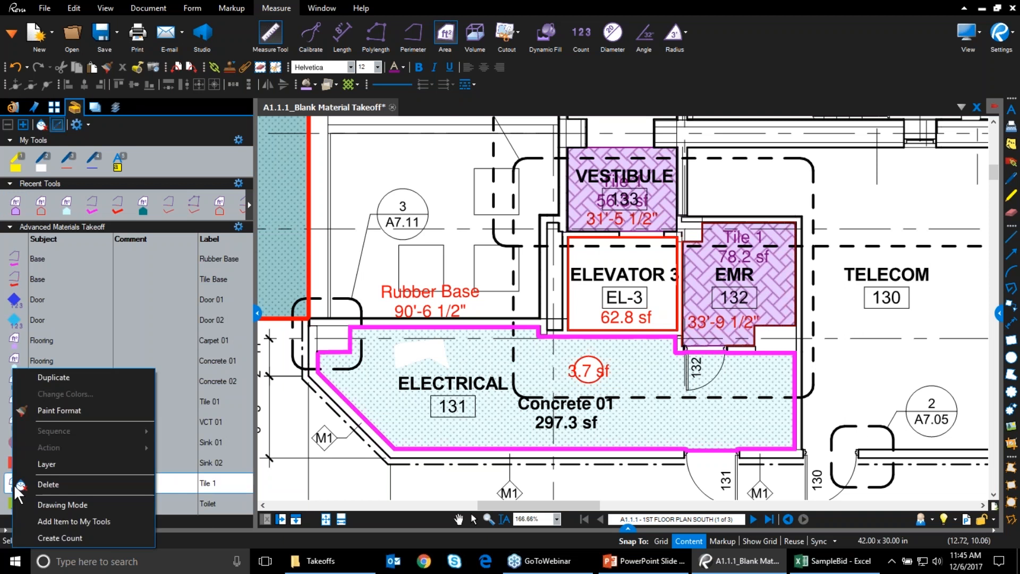
pyautogui.click(24, 485)
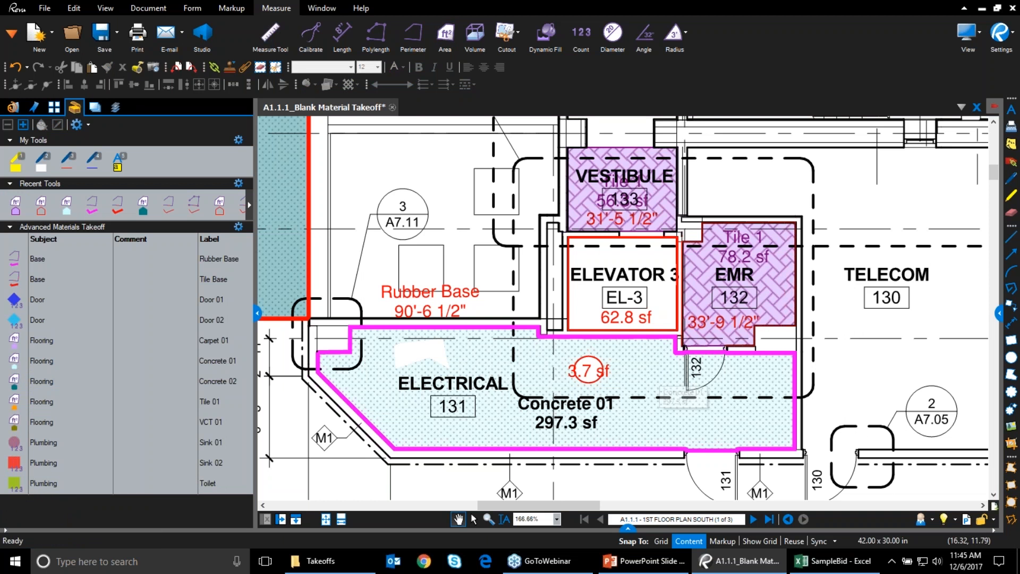
# Move the EMR and vestibule Tile 1 areas onto the Flooring layer and re-arm the Tile 1 tool
pyautogui.rightClick(718, 291)
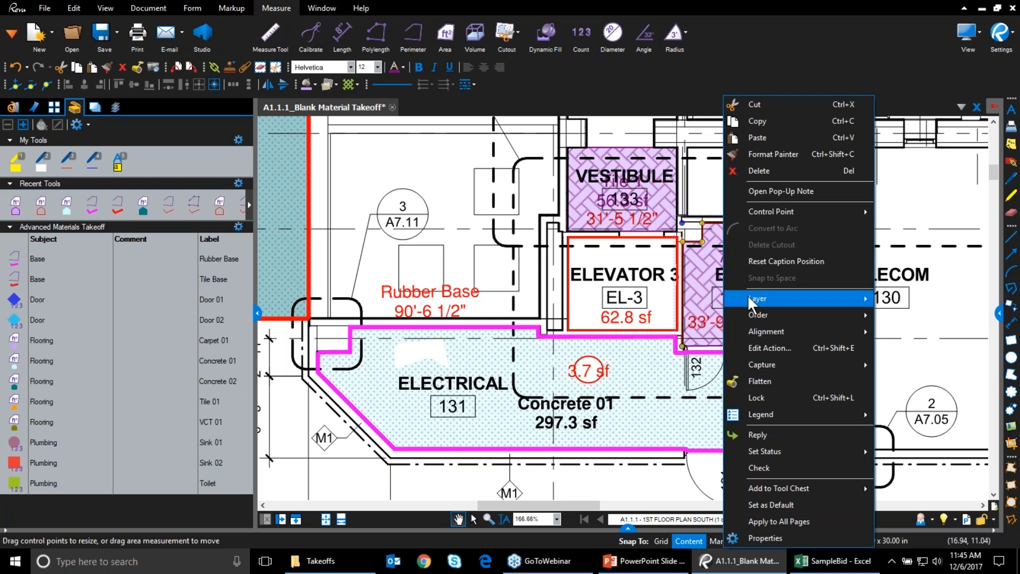
pyautogui.moveTo(749, 300)
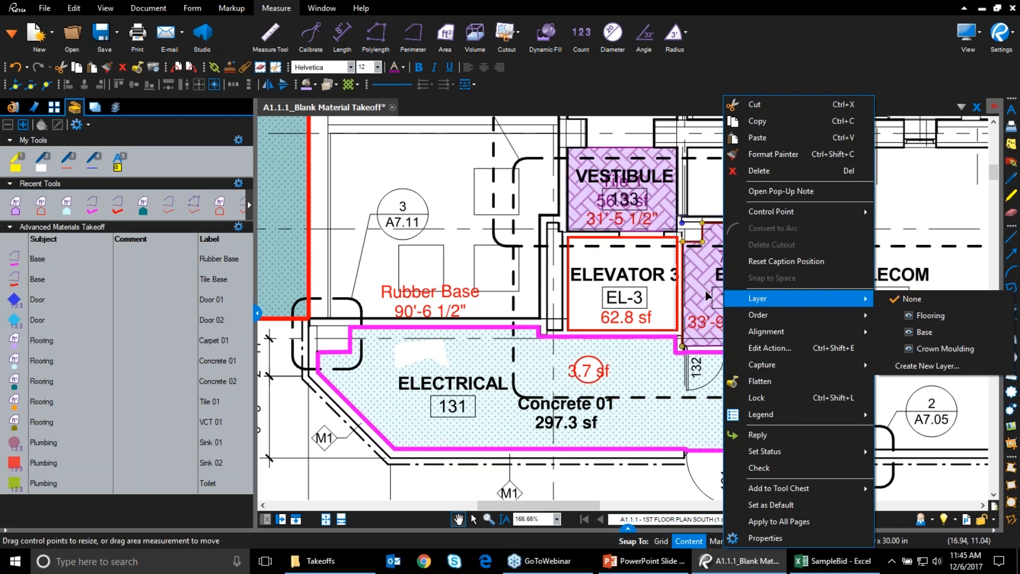
pyautogui.click(943, 311)
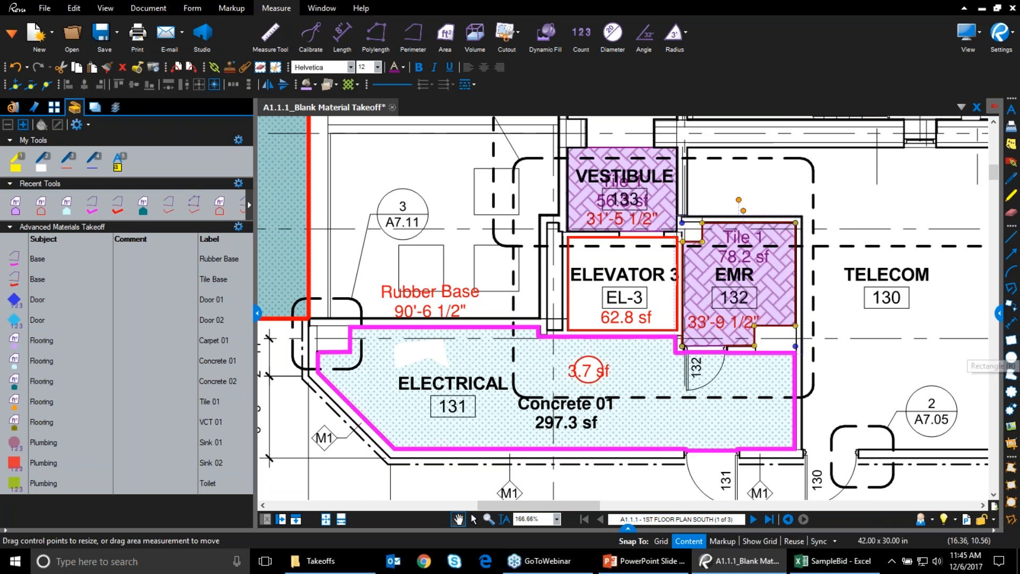
pyautogui.rightClick(628, 198)
pyautogui.moveTo(726, 304)
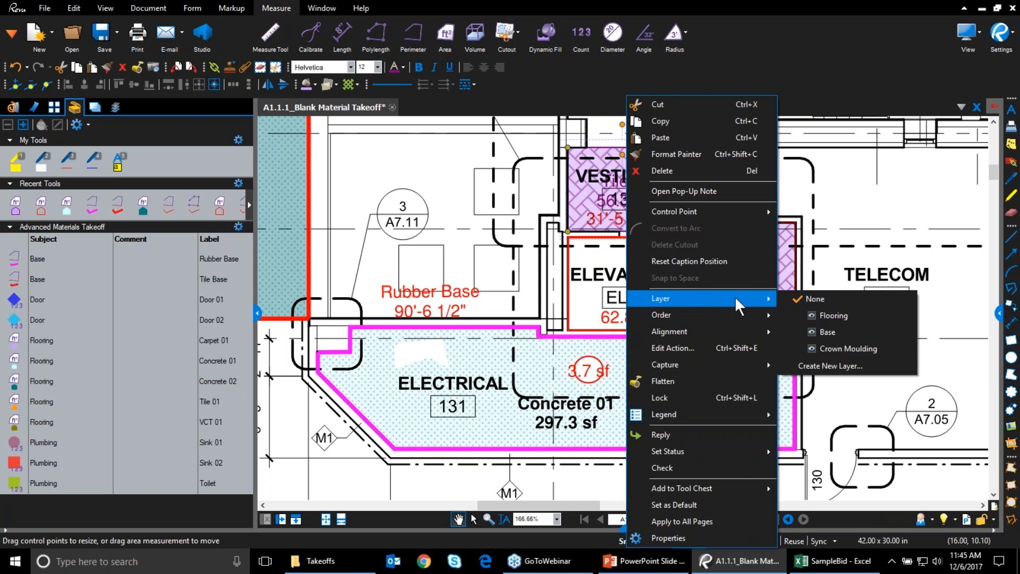
pyautogui.click(829, 314)
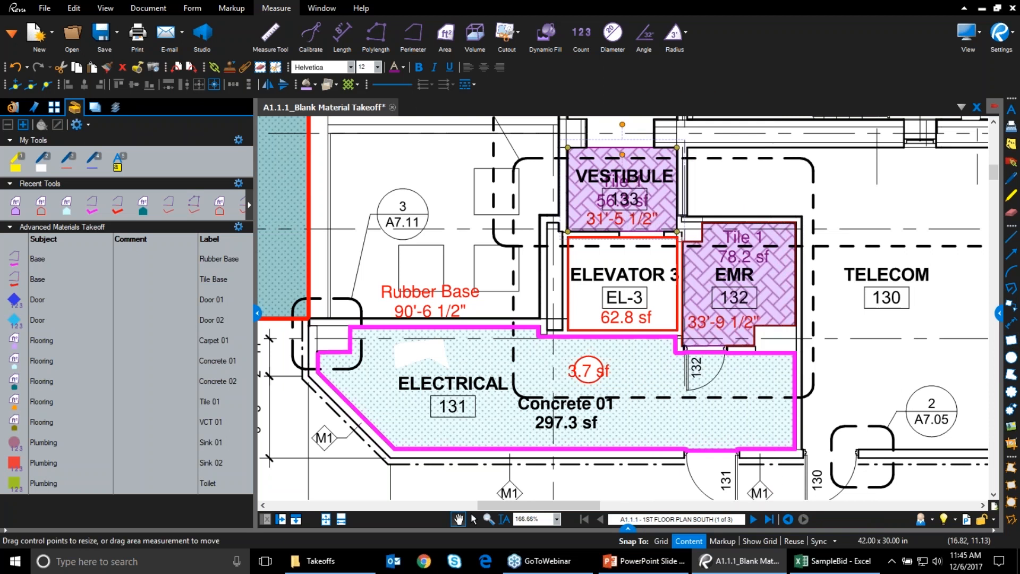
pyautogui.click(15, 205)
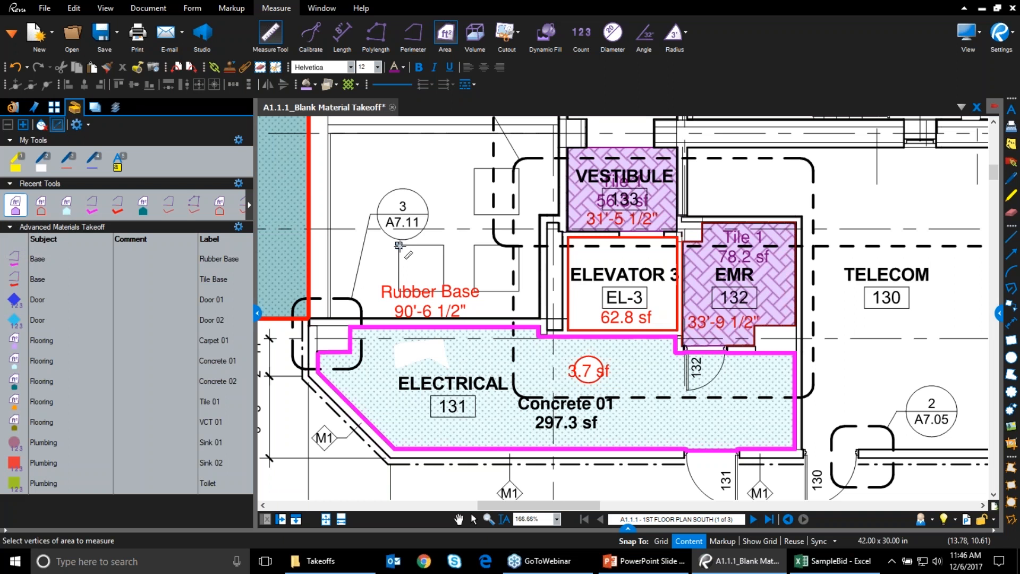
# Measure the small box as 12.7 sf Tile 1 and add the tool below Tile 01 in Advanced Materials Takeoff
pyautogui.click(444, 291)
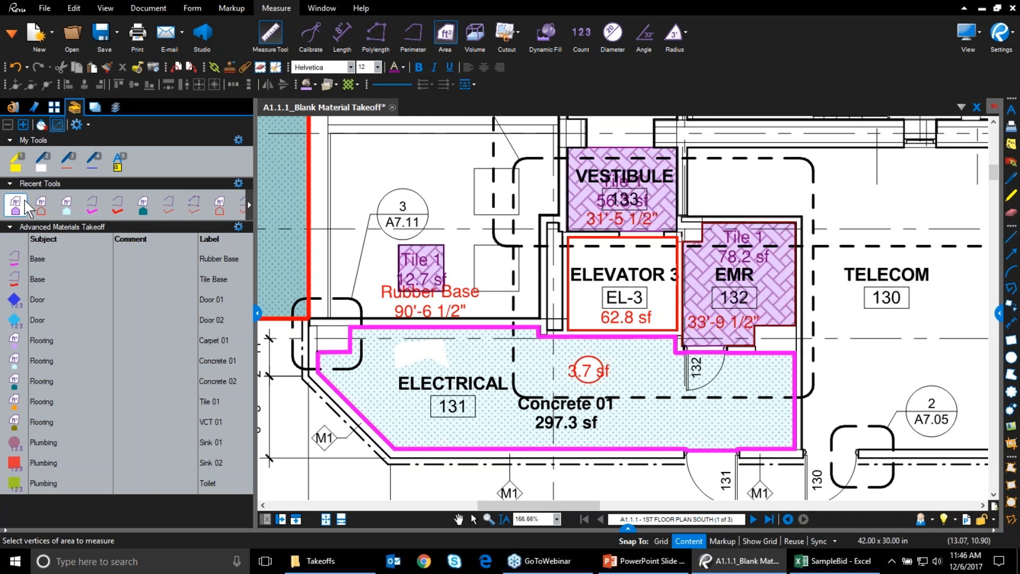
pyautogui.moveTo(19, 207); pyautogui.dragTo(25, 481)
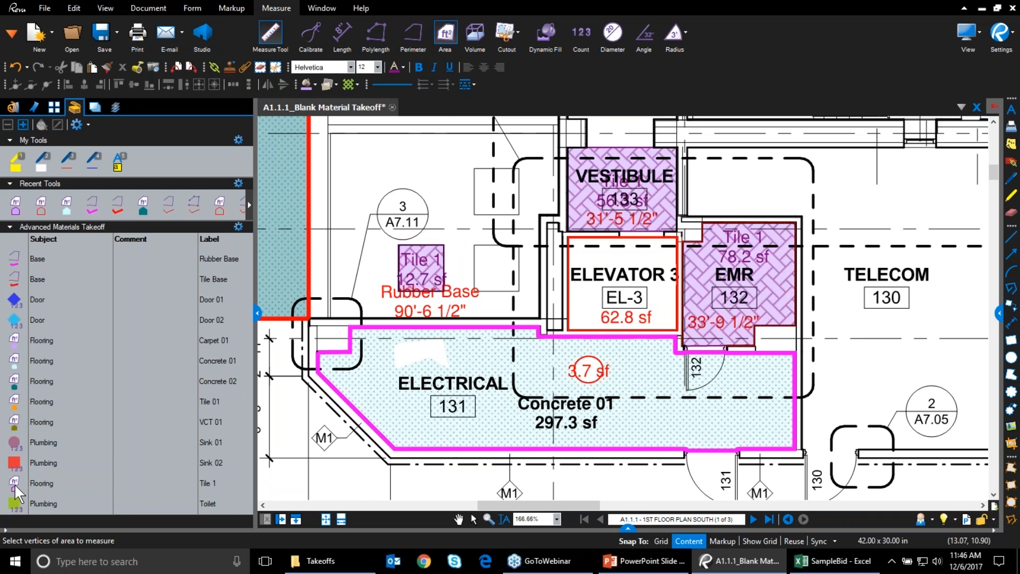
pyautogui.moveTo(14, 483); pyautogui.dragTo(15, 421)
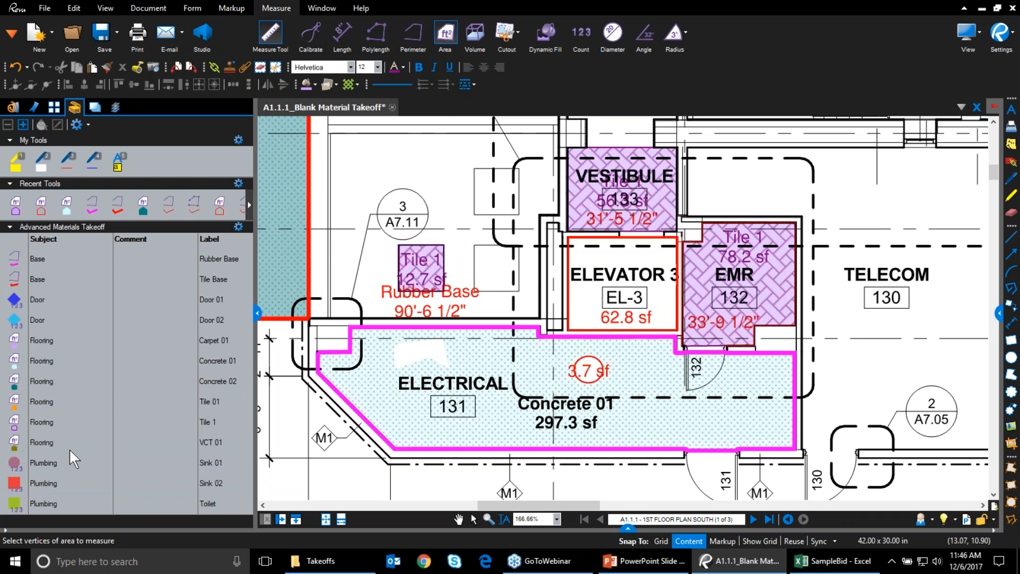
pyautogui.click(19, 421)
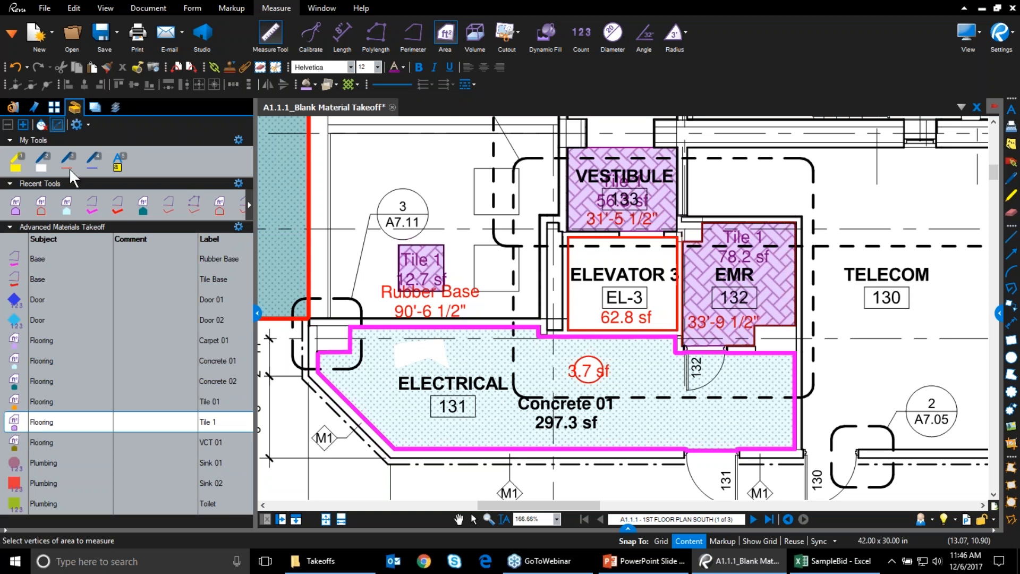
pyautogui.click(116, 106)
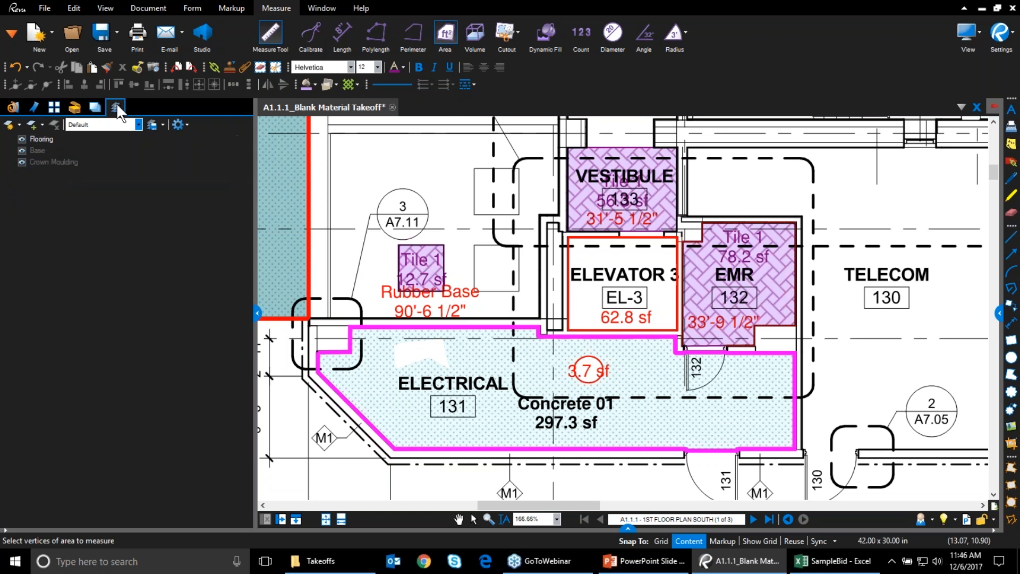
pyautogui.click(21, 139)
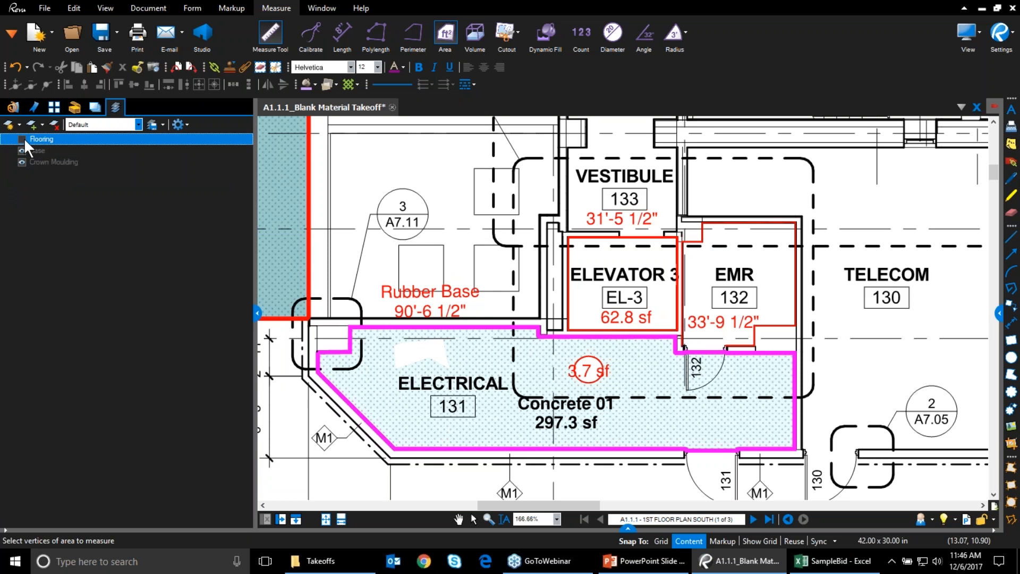
pyautogui.click(24, 139)
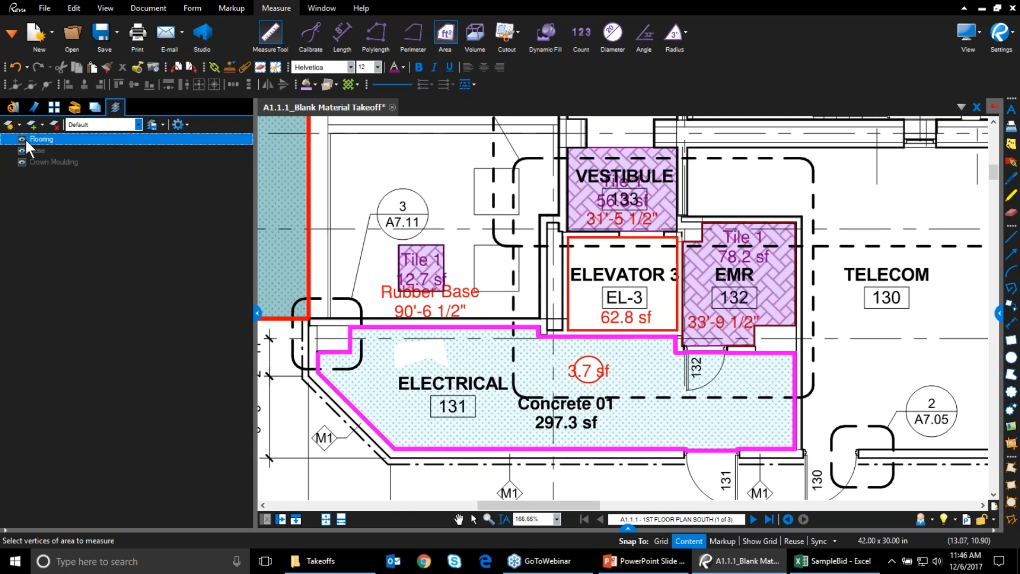
pyautogui.click(75, 107)
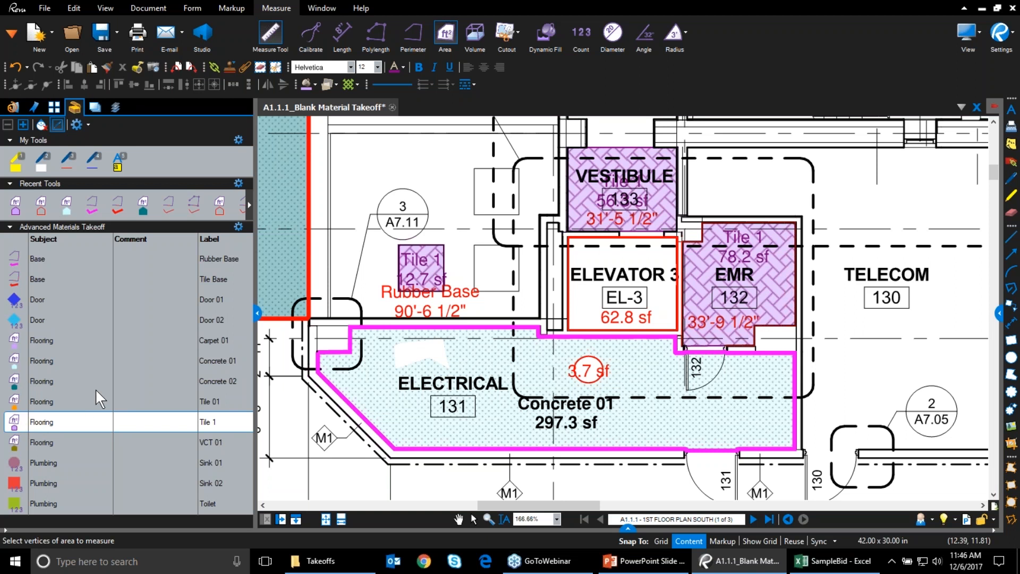
pyautogui.press('Escape')
pyautogui.click(920, 519)
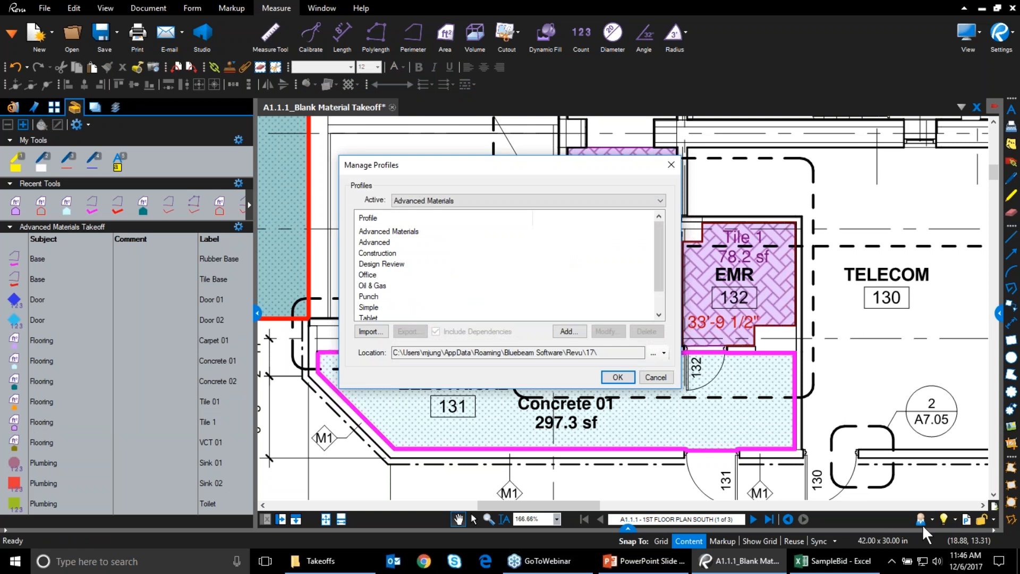
pyautogui.click(408, 231)
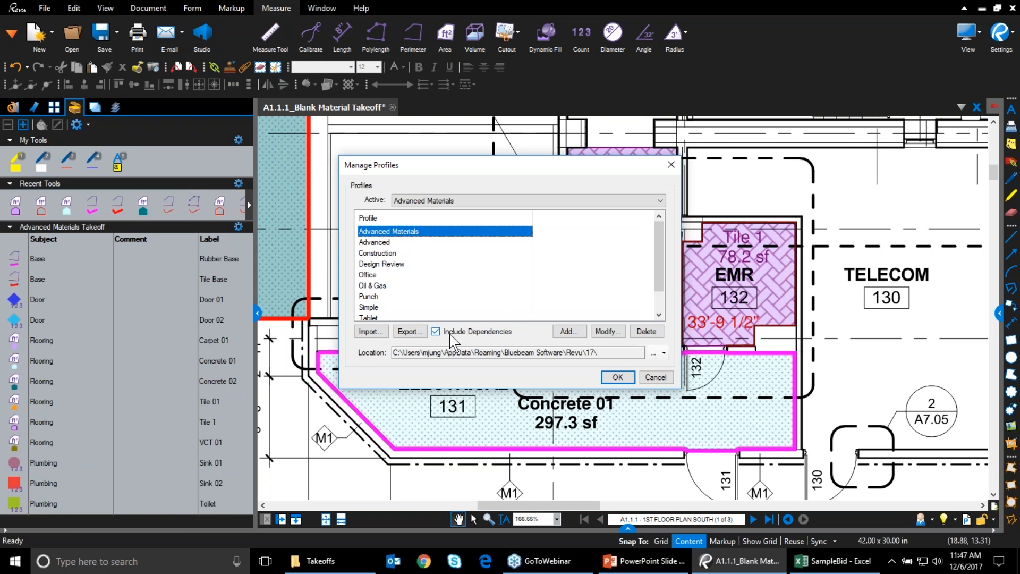
pyautogui.click(617, 376)
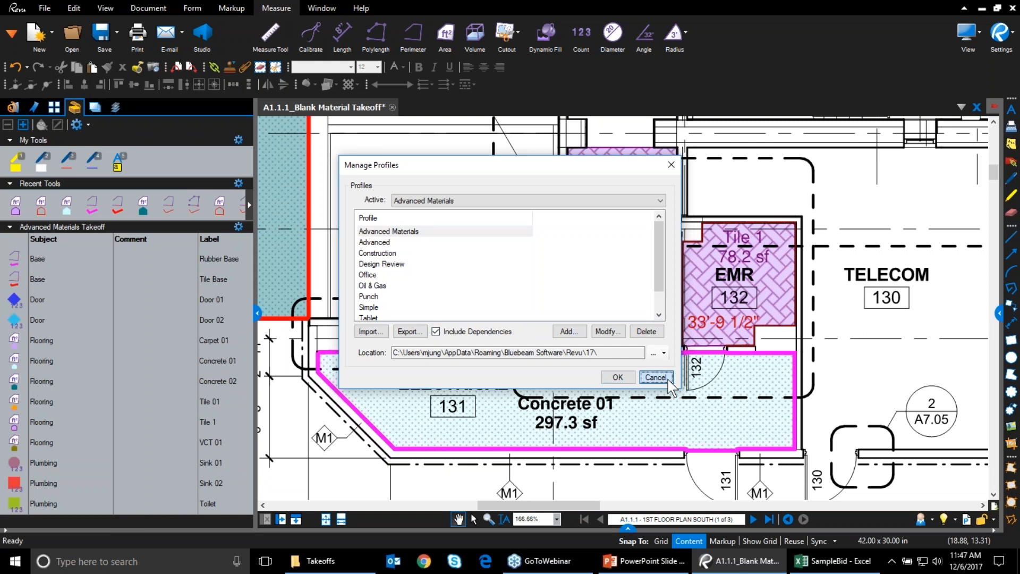
pyautogui.click(238, 226)
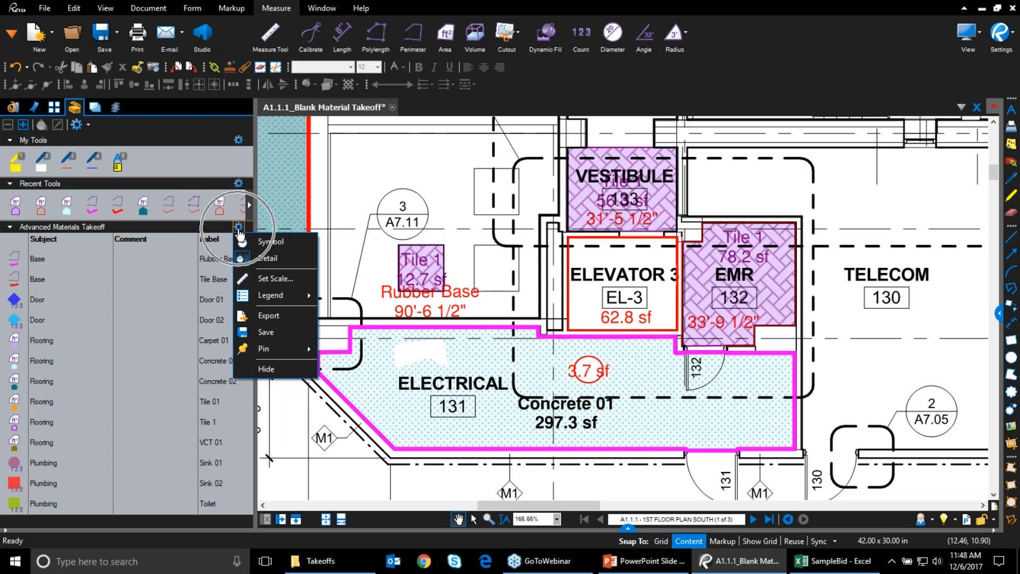
# Save the Advanced Materials Takeoff tool set and confirm Save is now greyed out
pyautogui.click(247, 330)
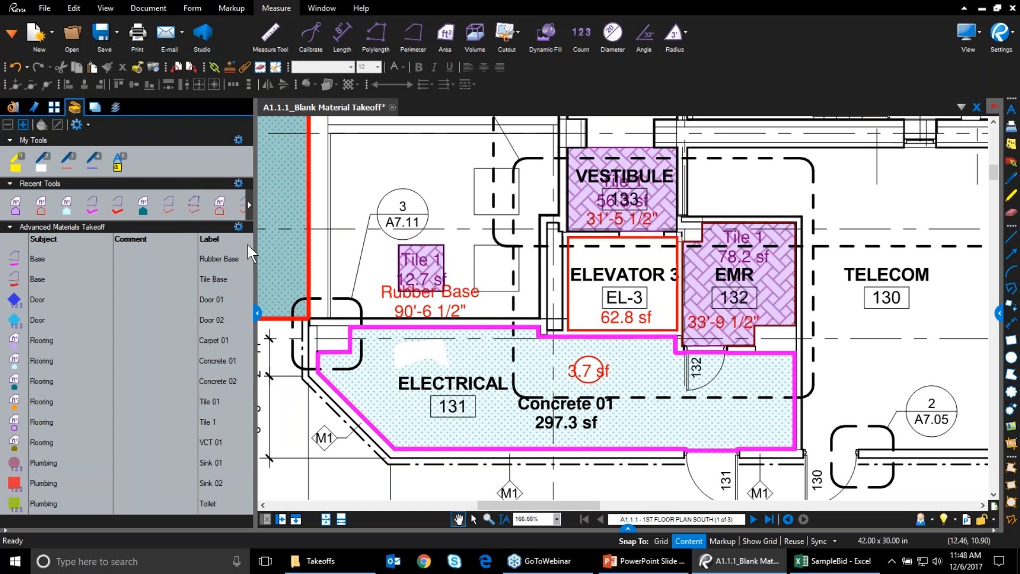
pyautogui.click(238, 226)
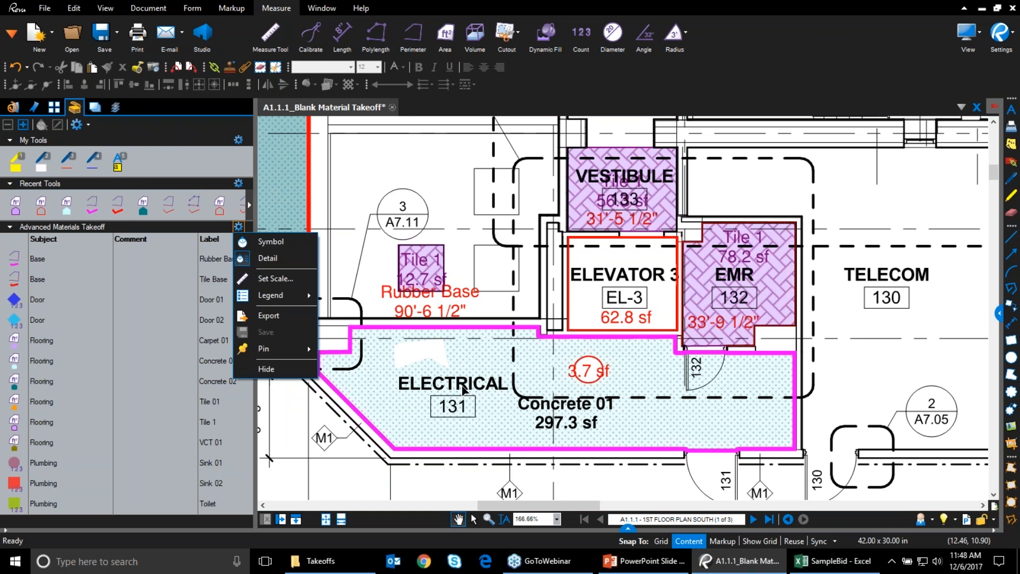
pyautogui.click(306, 444)
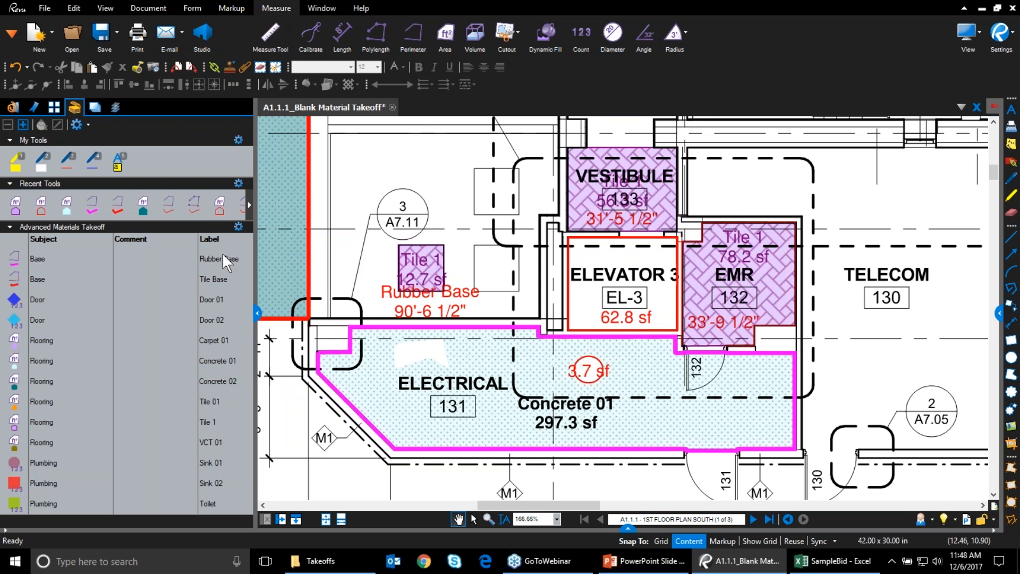
# Confirm the Concrete 01 tool's Material is Concrete 01 in Properties, then collapse the panel
pyautogui.click(998, 313)
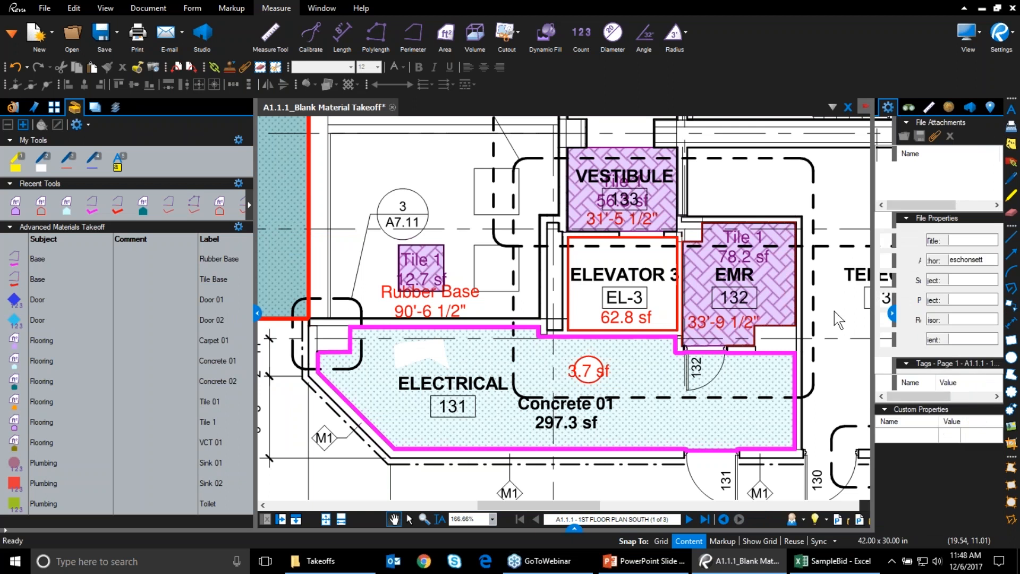
pyautogui.click(33, 366)
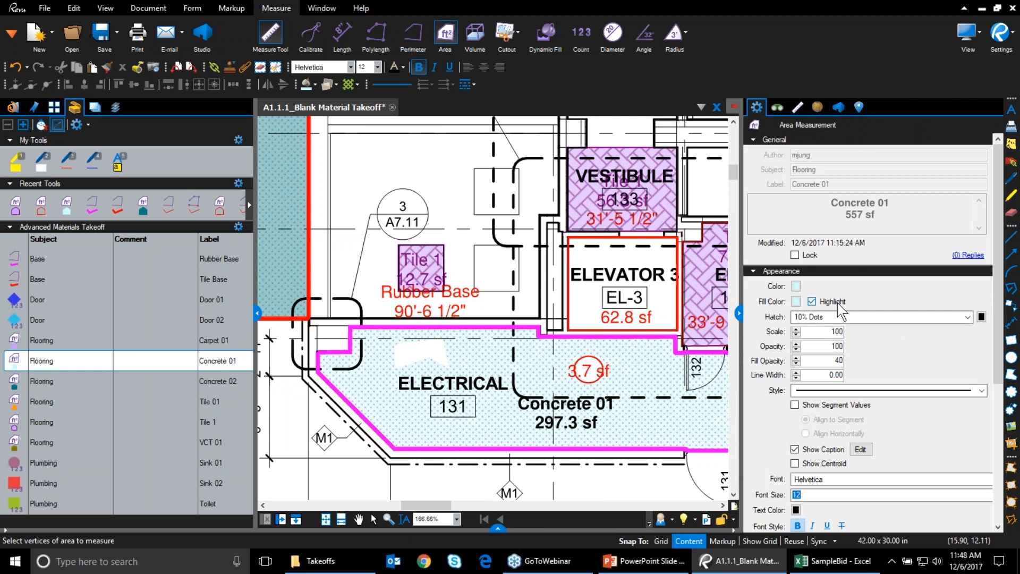
pyautogui.scroll(-5, 863, 314)
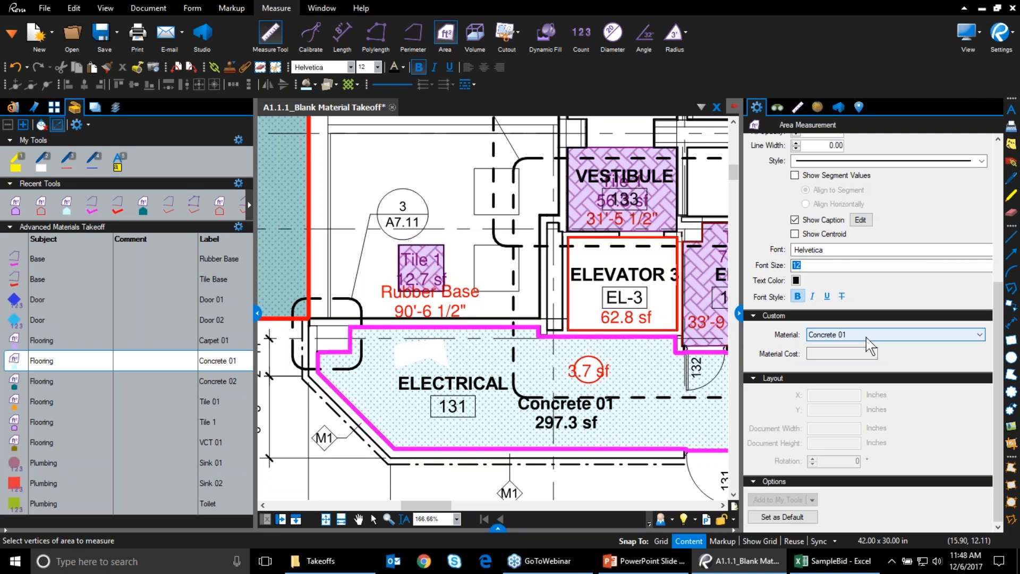
pyautogui.click(739, 314)
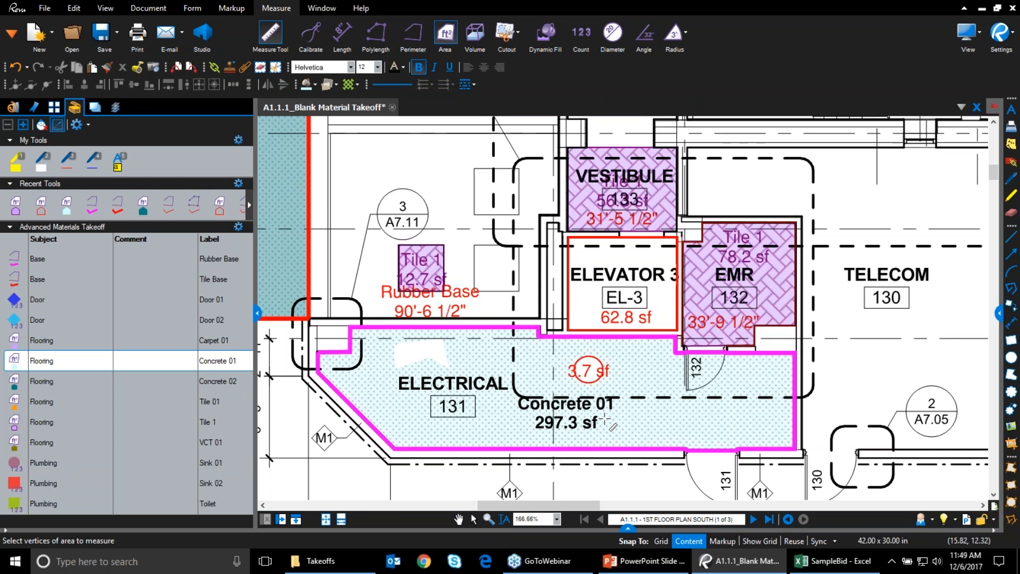
# Frame Ramp 5's 912 sf Concrete 02 area and the measured rooms, then hide the Tool Chest panel
pyautogui.moveTo(575, 506); pyautogui.dragTo(529, 506)
pyautogui.scroll(1, 660, 227)
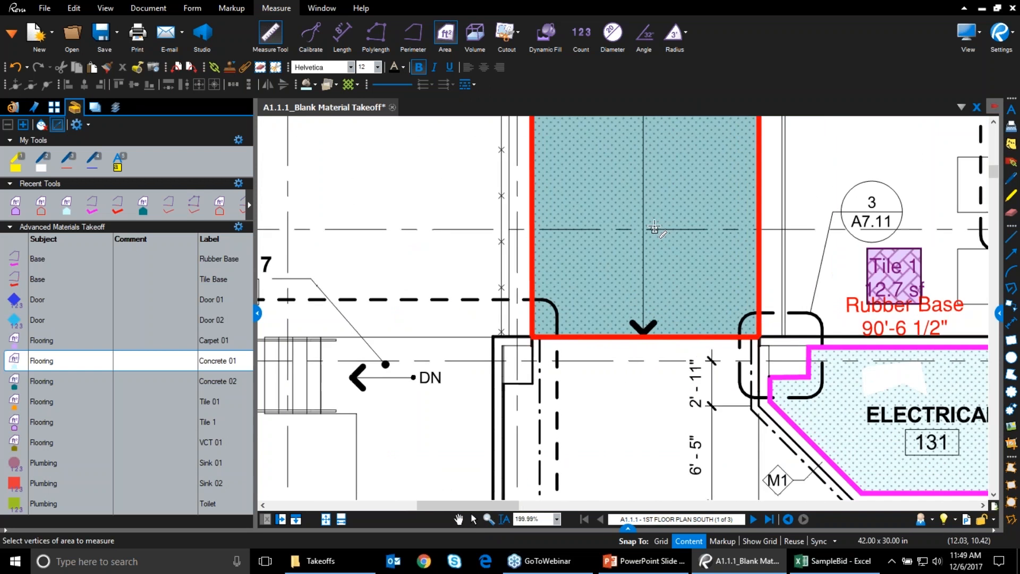
pyautogui.scroll(-2, 654, 228)
pyautogui.scroll(-6, 653, 228)
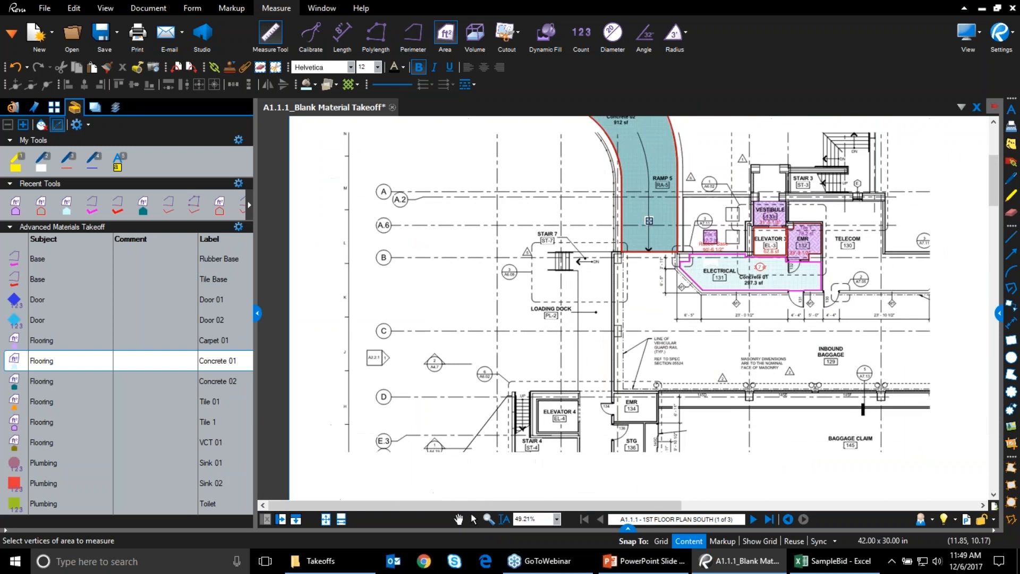
pyautogui.scroll(3, 664, 170)
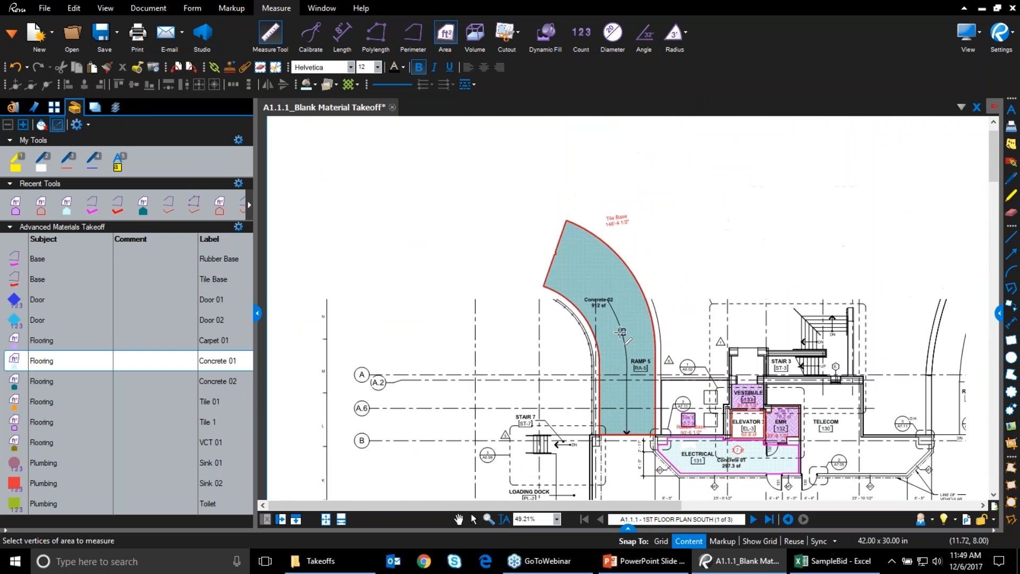
pyautogui.moveTo(719, 297); pyautogui.dragTo(670, 210)
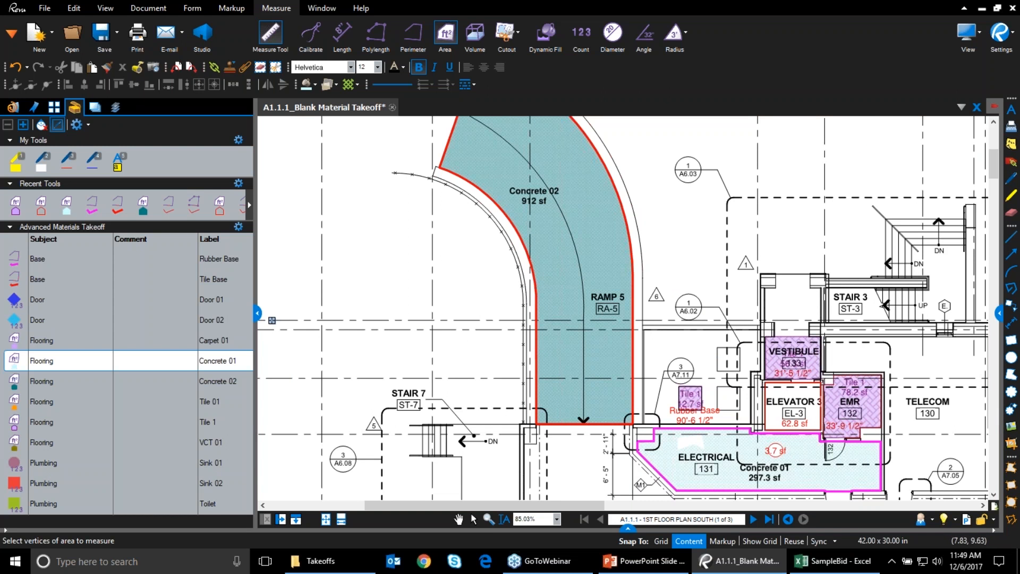
pyautogui.click(257, 313)
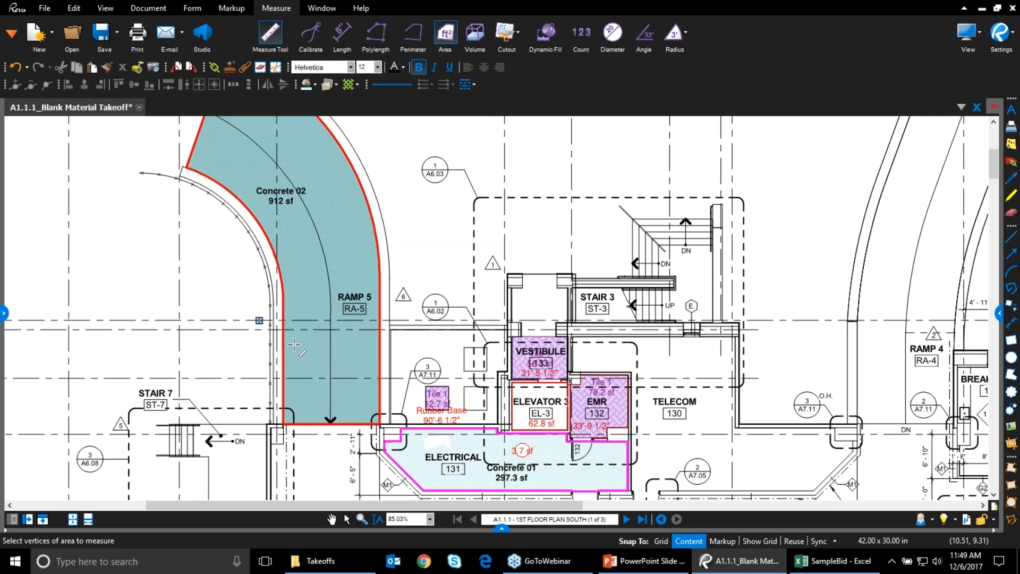
# Show the Markups list of takeoff markups and widen its Page Label column to show fuller page names
pyautogui.click(501, 530)
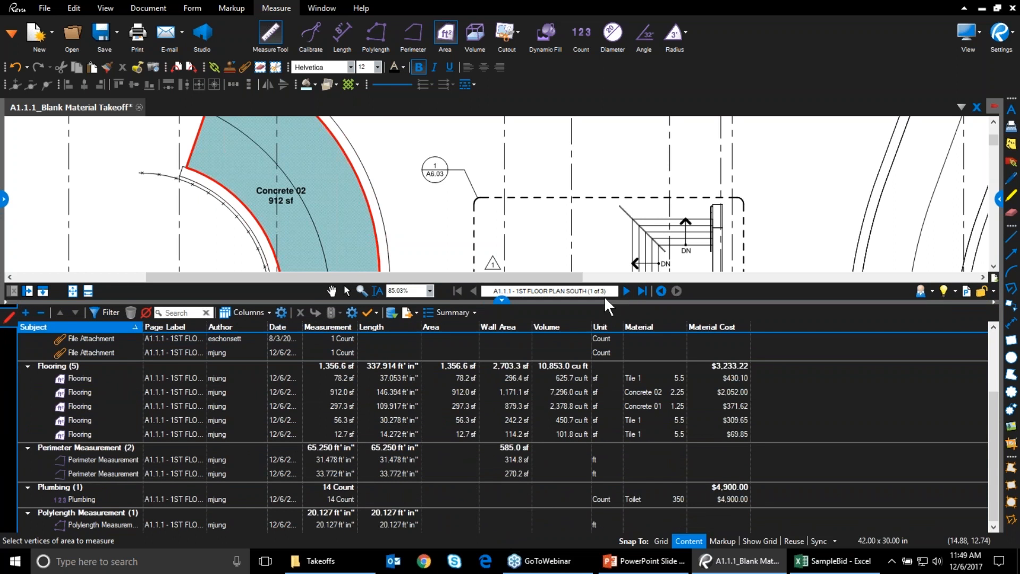
pyautogui.scroll(3, 379, 458)
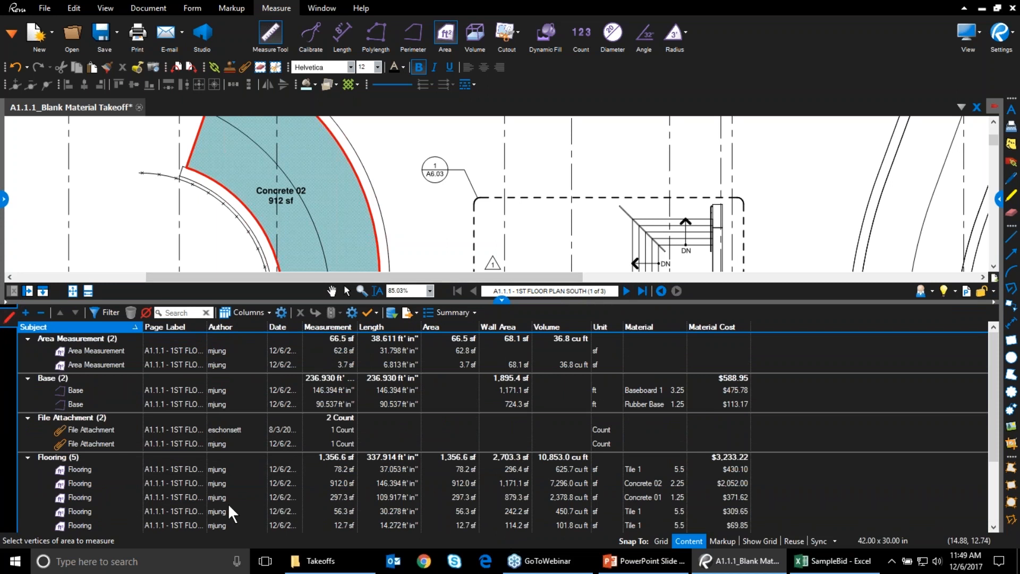
pyautogui.scroll(-3, 543, 489)
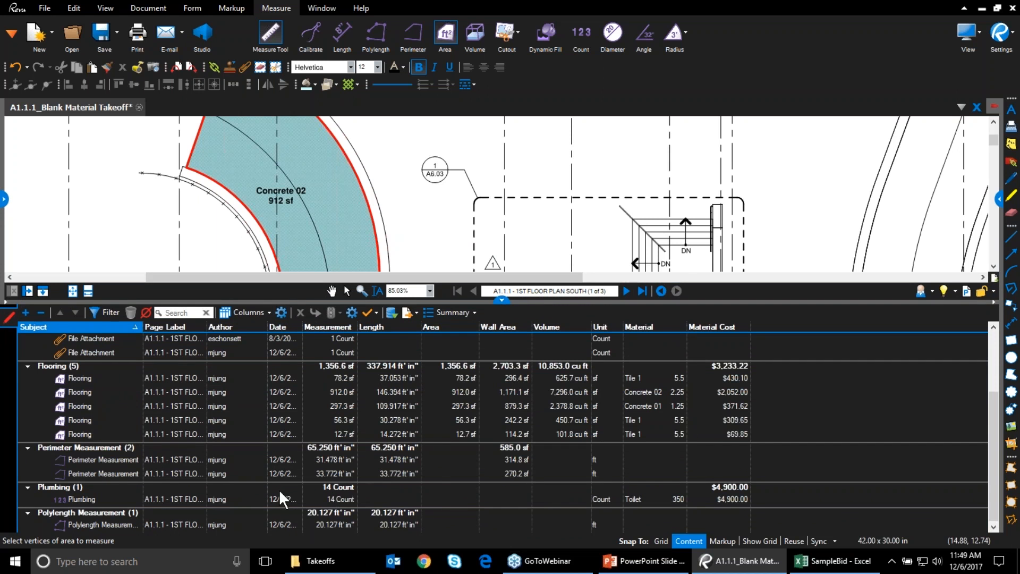
pyautogui.scroll(3, 396, 507)
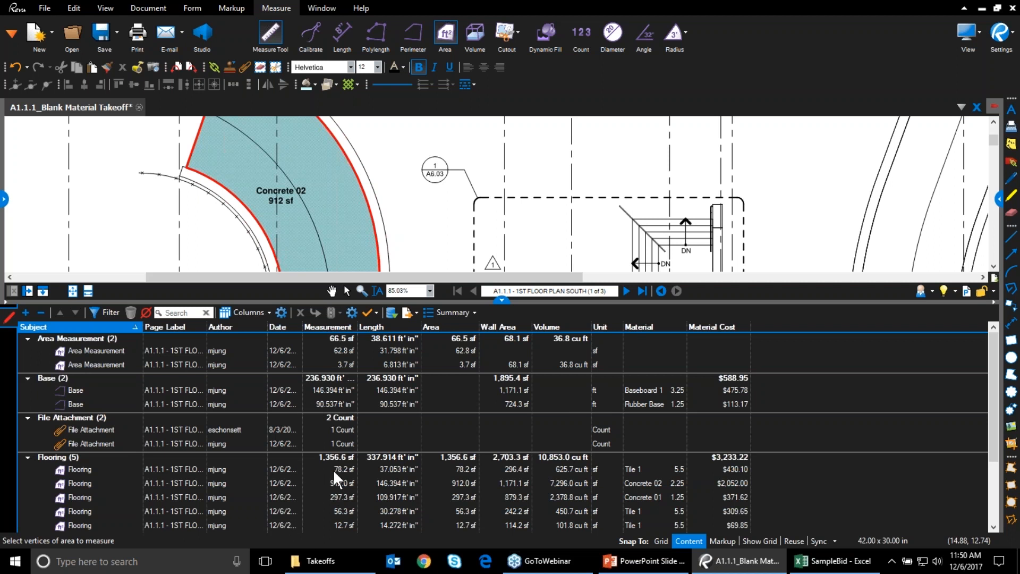
pyautogui.scroll(-2, 336, 478)
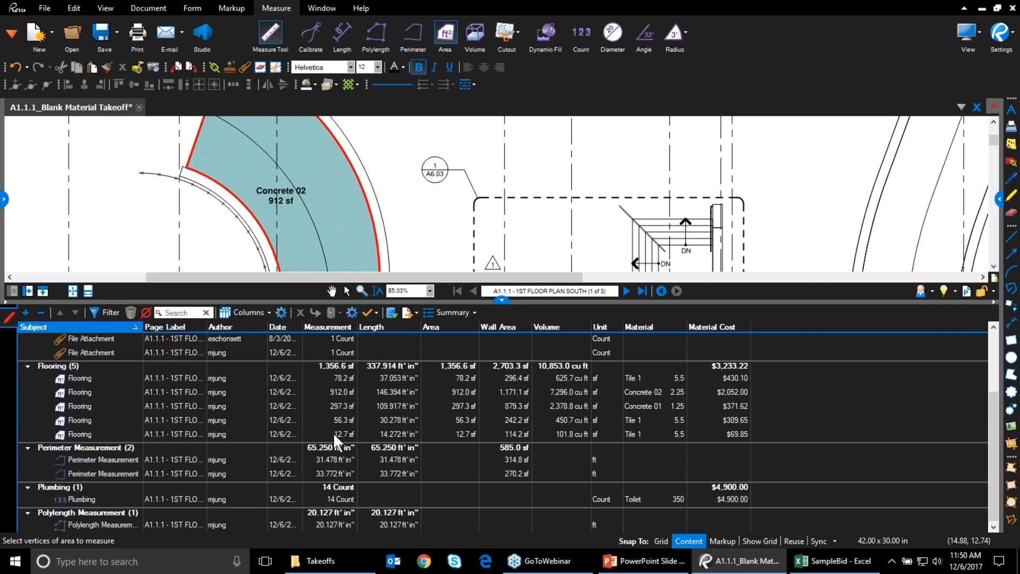
pyautogui.scroll(2, 338, 444)
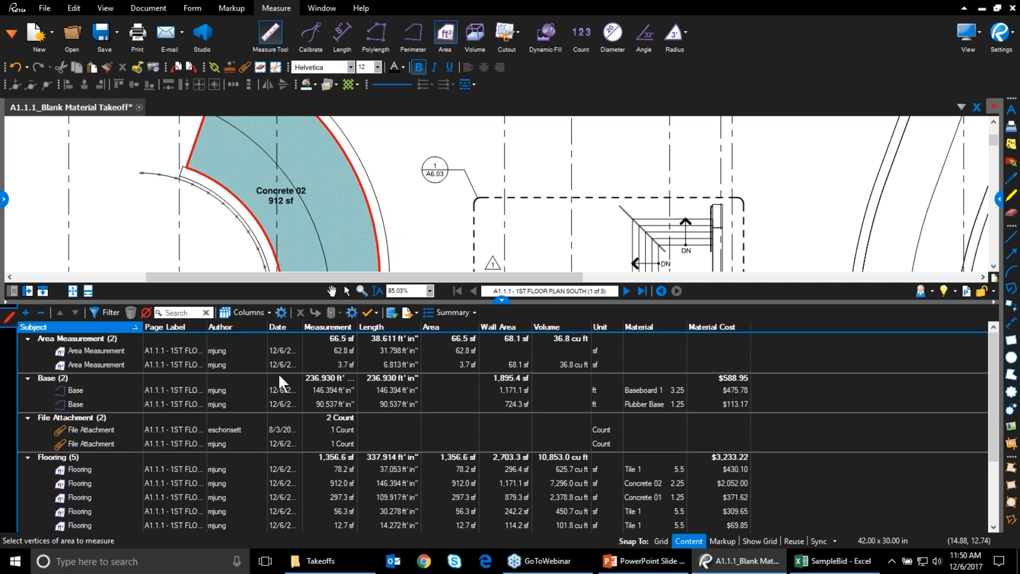
pyautogui.moveTo(207, 328); pyautogui.dragTo(253, 330)
# Temporarily show the Status column and set the first Area Measurement's status to Accepted
pyautogui.click(257, 312)
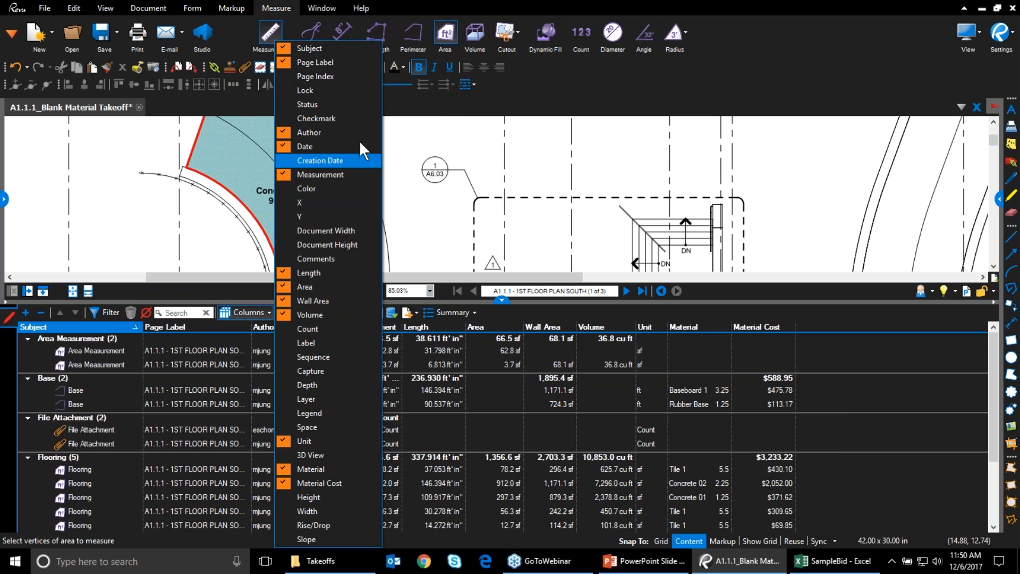
pyautogui.click(356, 103)
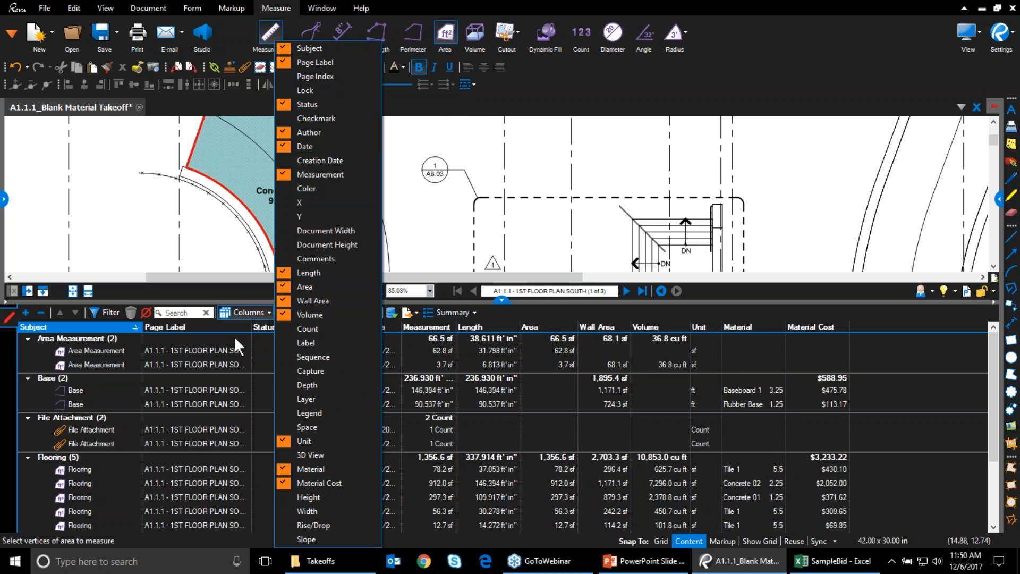
pyautogui.click(253, 384)
pyautogui.click(270, 351)
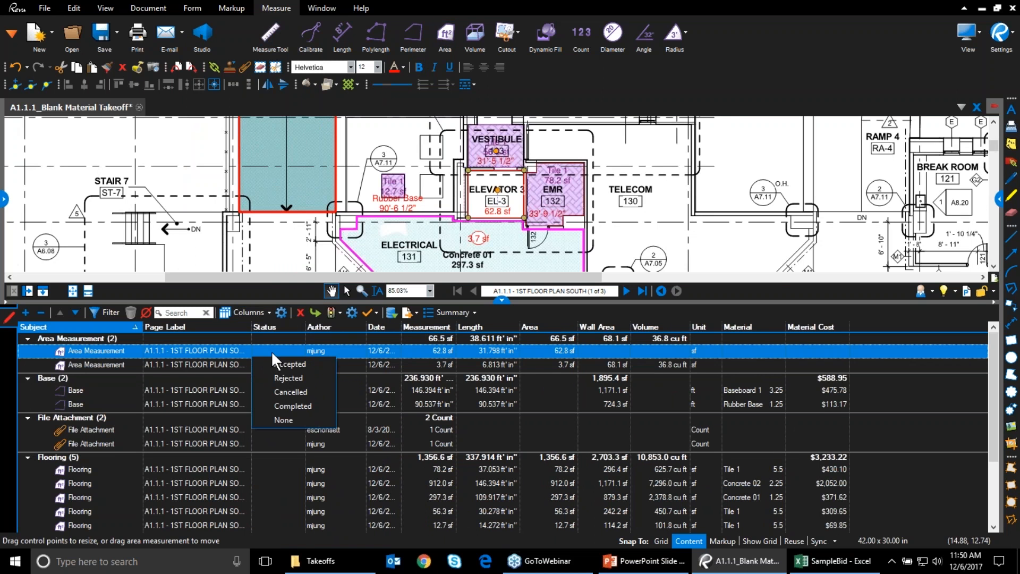
pyautogui.click(269, 366)
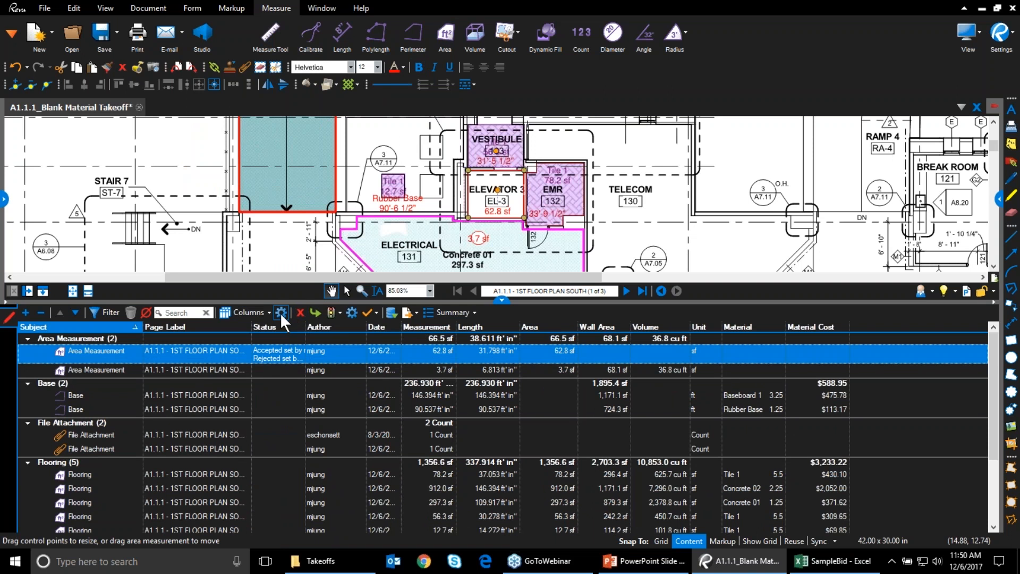
pyautogui.press('ctrl')
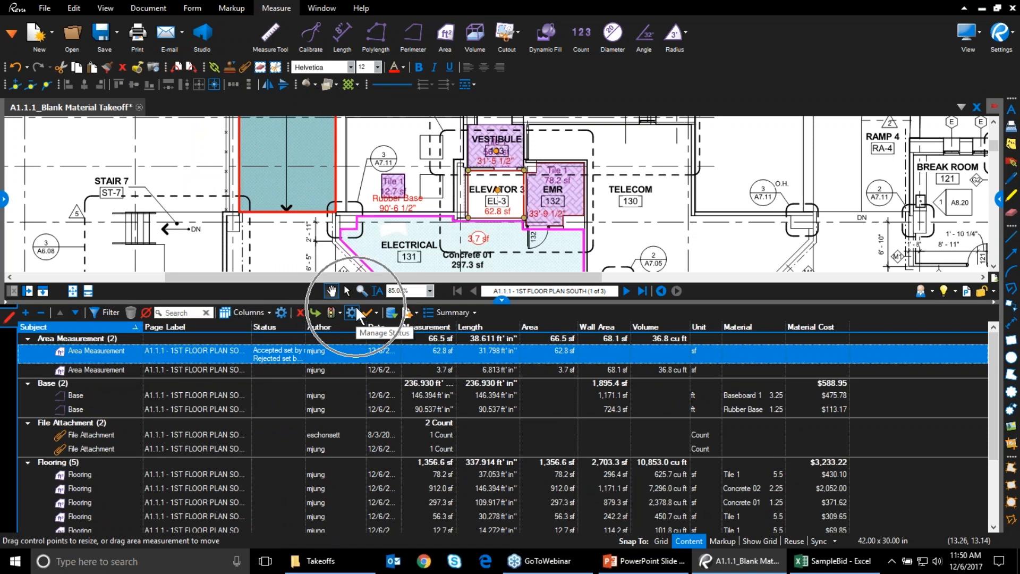
pyautogui.click(264, 315)
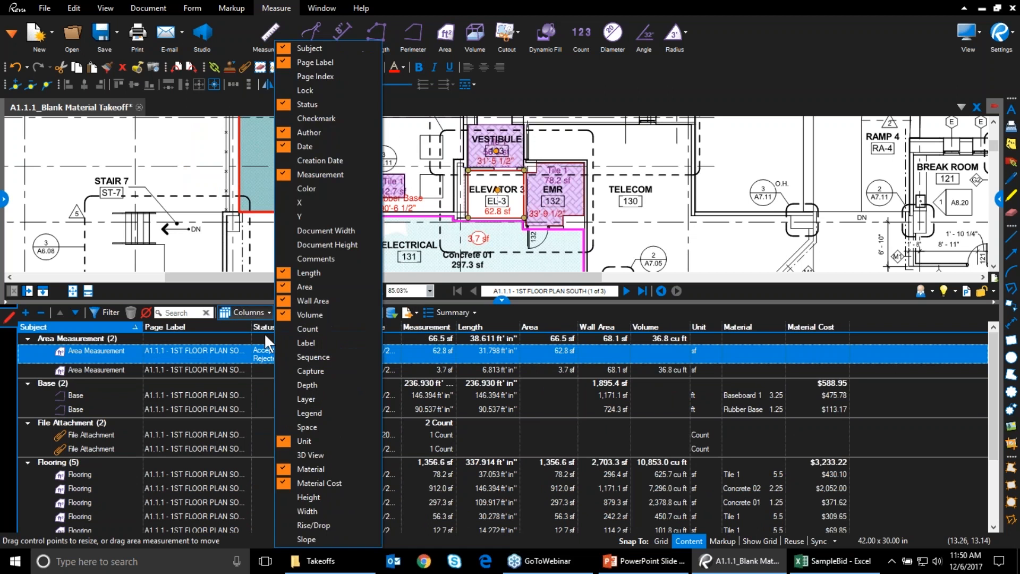
pyautogui.click(335, 102)
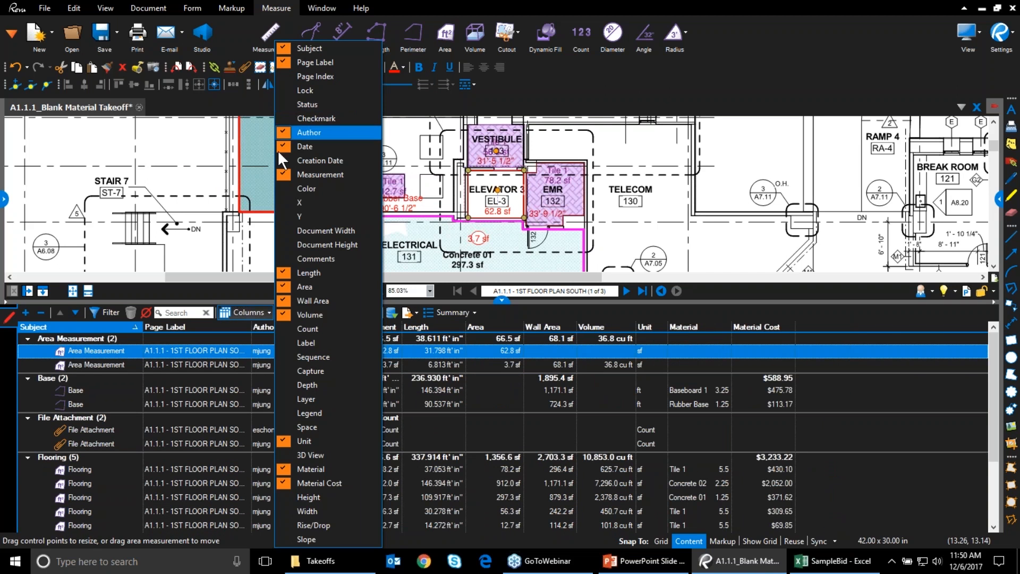
pyautogui.click(917, 313)
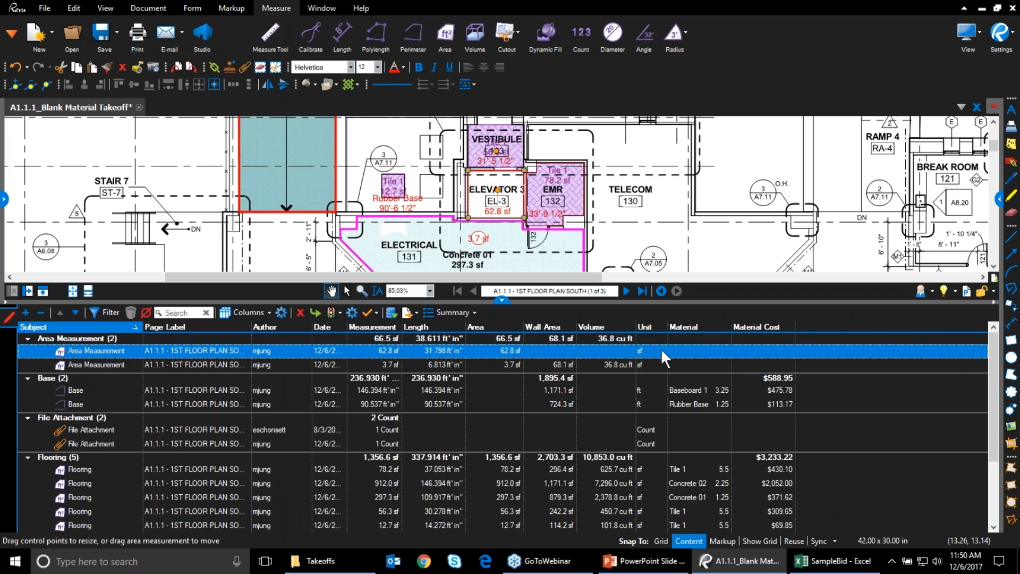
# Keep Baseboard 1 as the baseboard's material and widen the Date column to show full timestamps
pyautogui.click(693, 352)
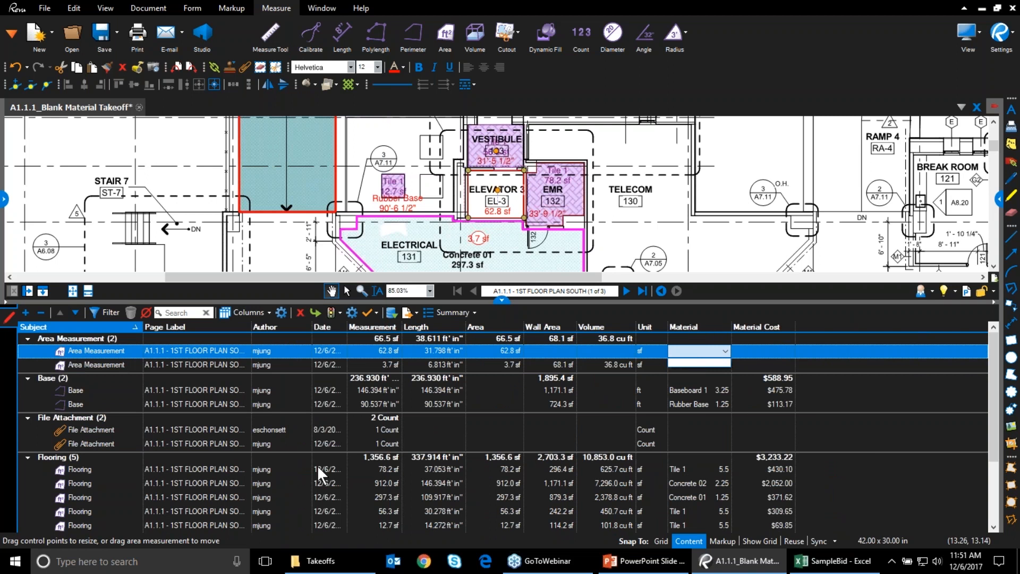
pyautogui.click(692, 389)
pyautogui.click(691, 389)
pyautogui.click(710, 407)
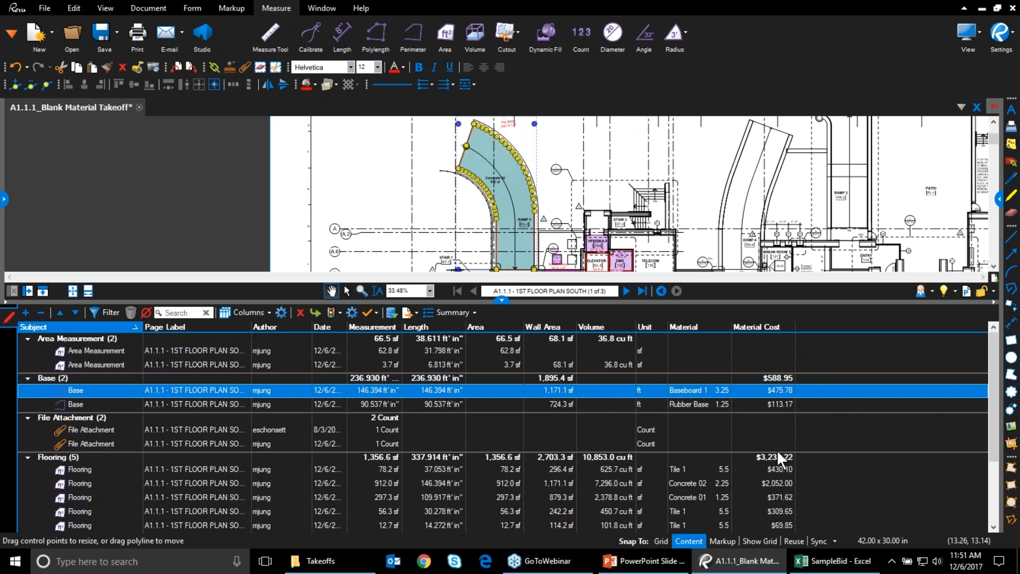
pyautogui.moveTo(348, 327); pyautogui.dragTo(409, 330)
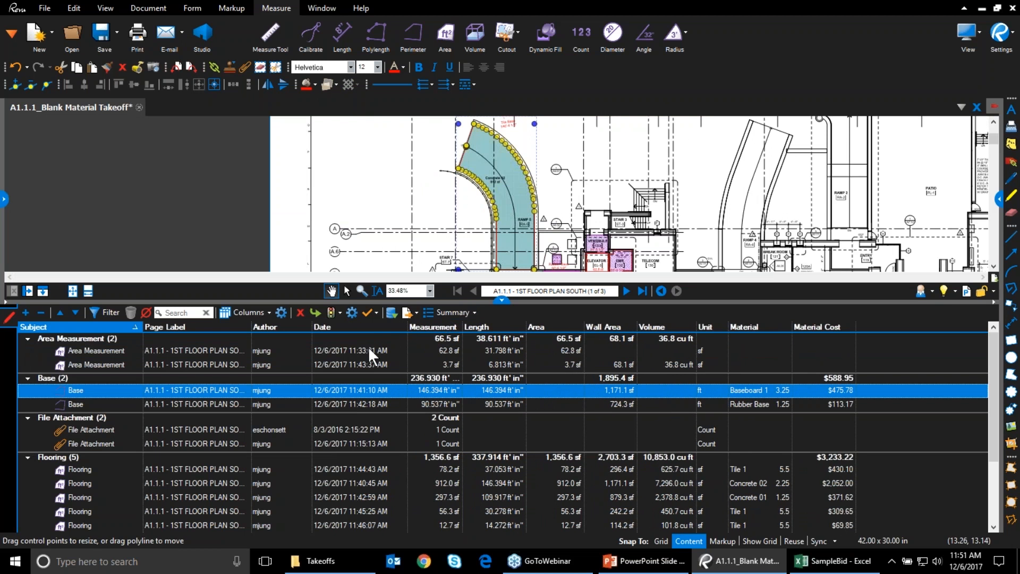
# Check the Summary export options, shift the plan left, and switch to the SampleBid workbook
pyautogui.click(450, 313)
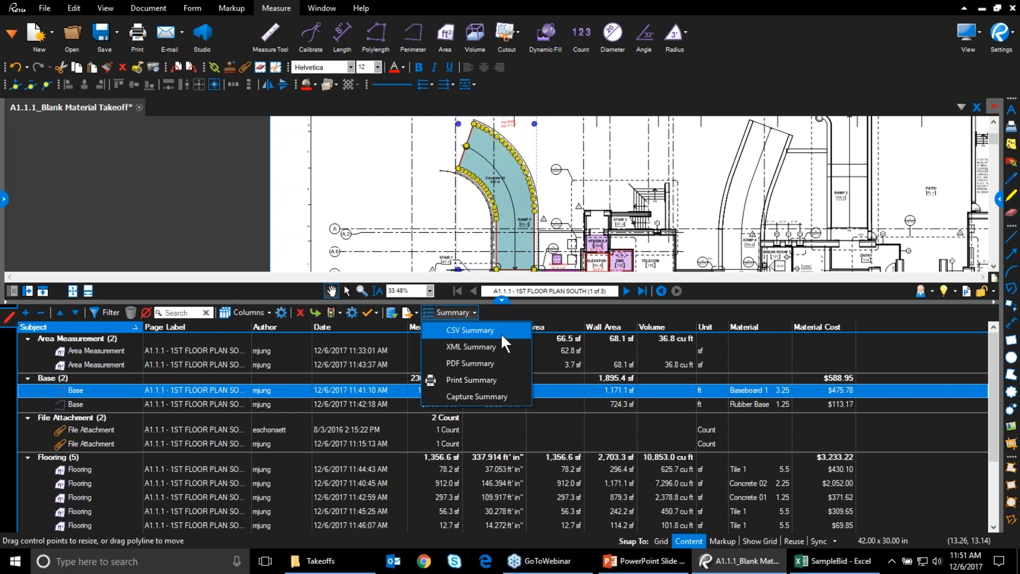
pyautogui.click(452, 313)
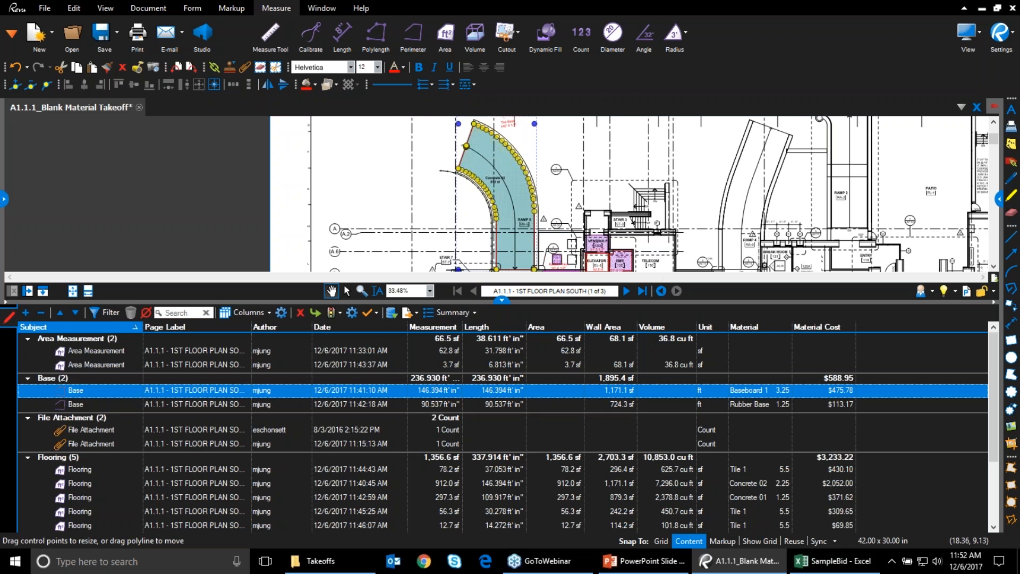
pyautogui.moveTo(732, 209); pyautogui.dragTo(548, 211)
pyautogui.moveTo(844, 558)
pyautogui.mouseDown()
pyautogui.moveTo(684, 484)
pyautogui.moveTo(441, 336)
pyautogui.moveTo(340, 319)
pyautogui.moveTo(823, 552)
pyautogui.moveTo(826, 566)
pyautogui.mouseUp()
# Snap the SampleBid workbook to the left half and Revu to the right, then recentre the plan
pyautogui.click(826, 568)
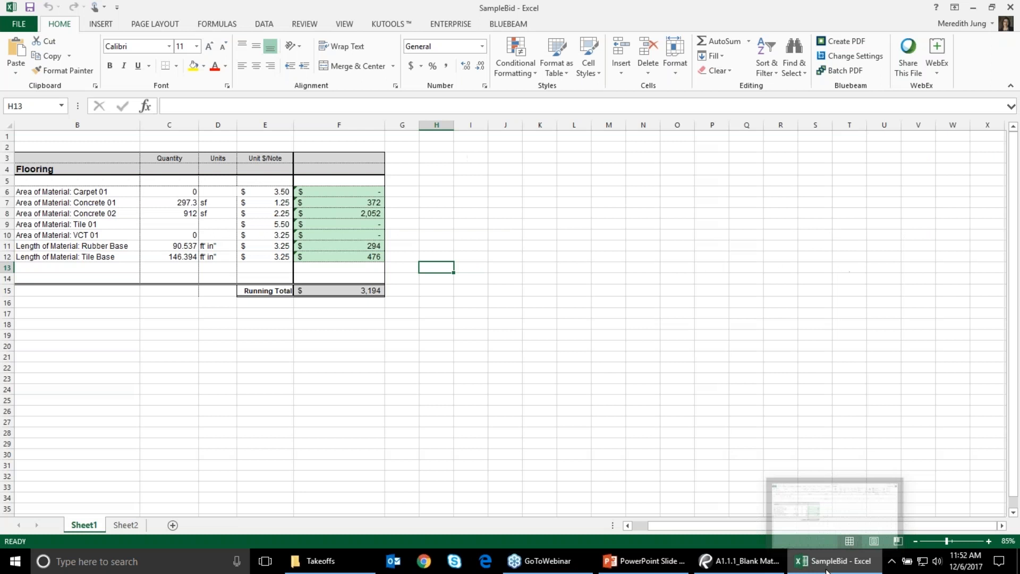
pyautogui.moveTo(449, 10); pyautogui.dragTo(1, 182)
pyautogui.click(842, 186)
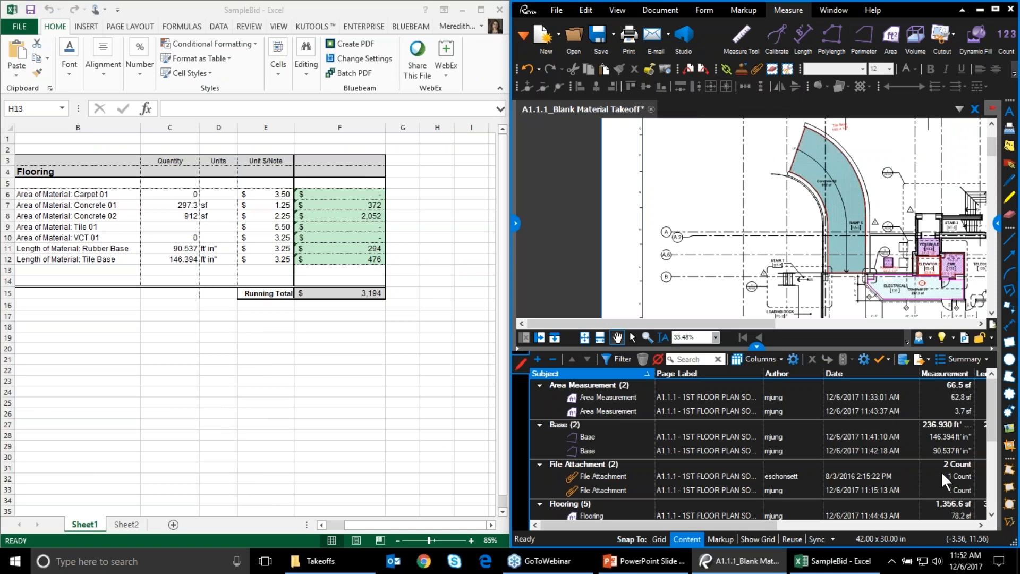
pyautogui.scroll(-5, 941, 469)
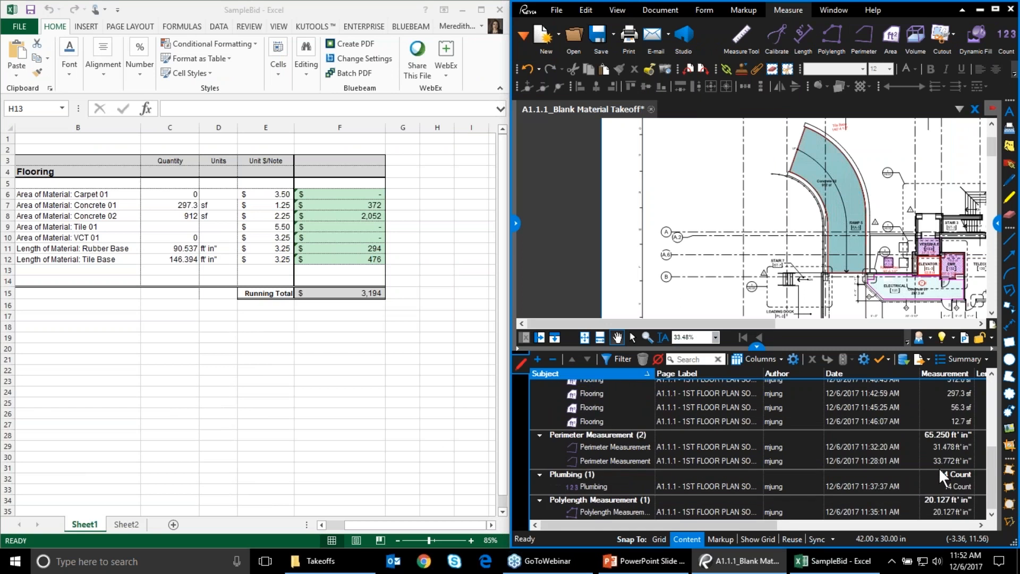
pyautogui.scroll(3, 939, 467)
pyautogui.scroll(2, 938, 472)
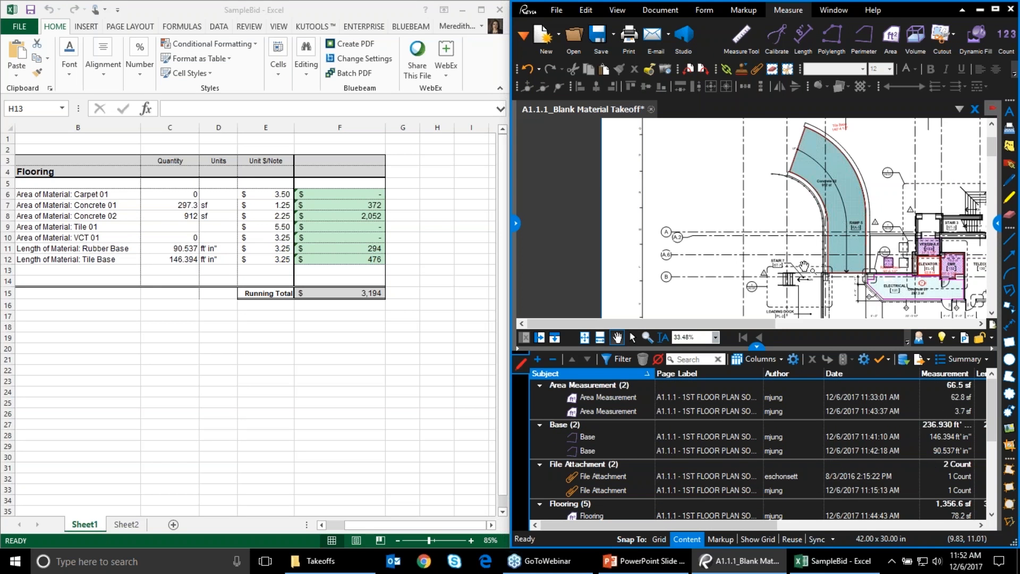
pyautogui.moveTo(791, 261); pyautogui.dragTo(676, 242)
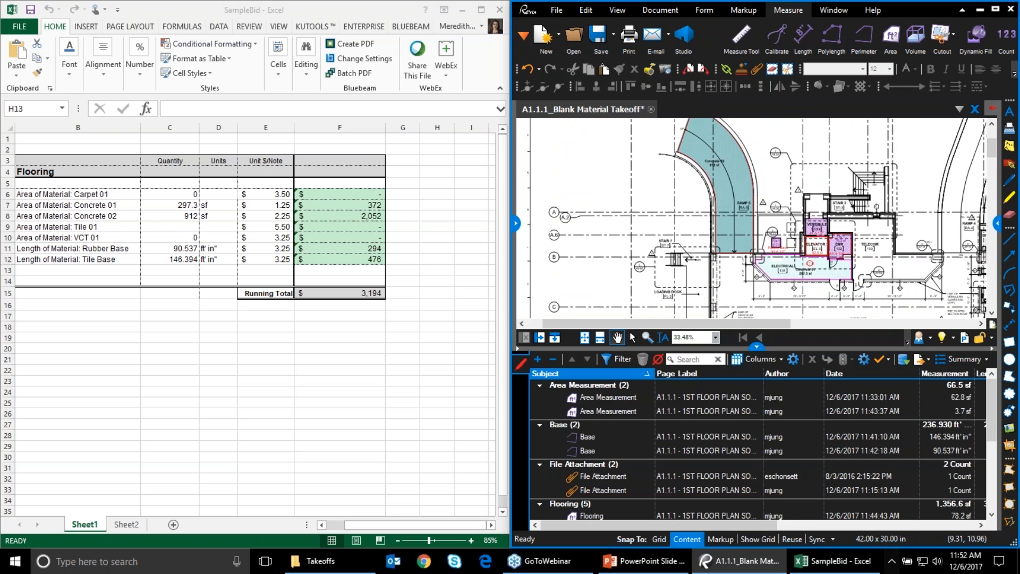
# Hide the Page Label column and add a Label column to the markups list
pyautogui.click(771, 362)
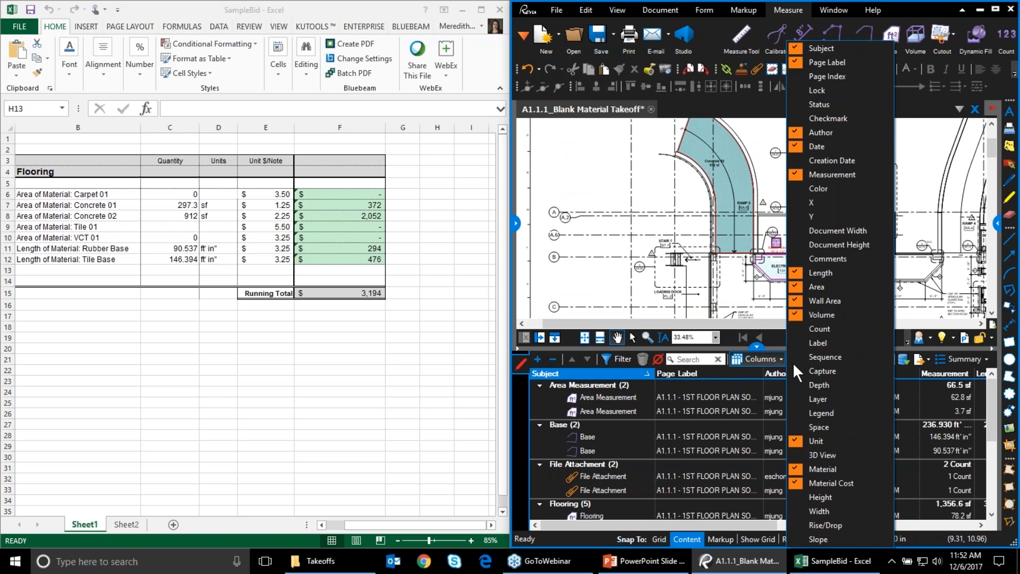
pyautogui.click(842, 61)
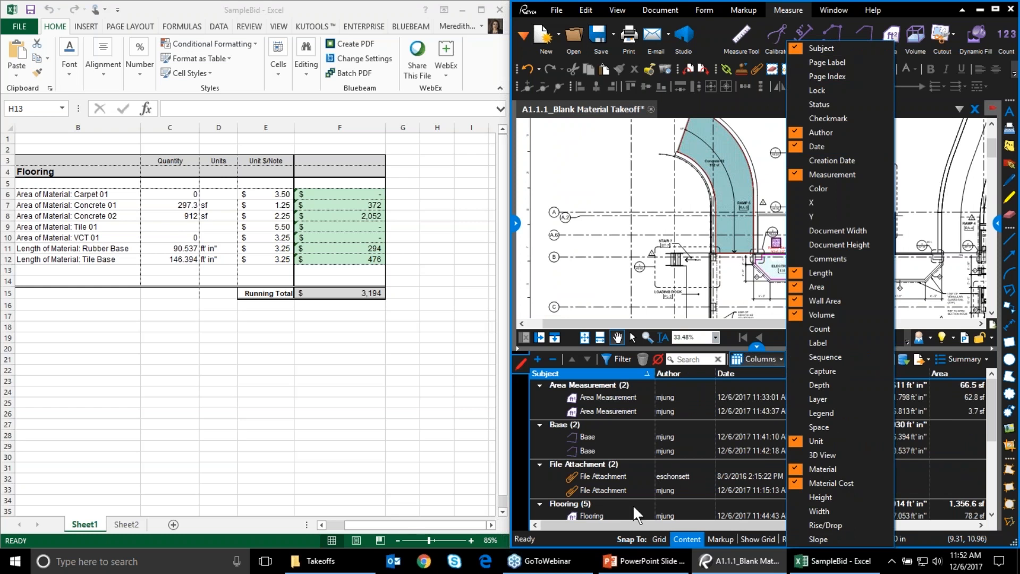
pyautogui.click(652, 511)
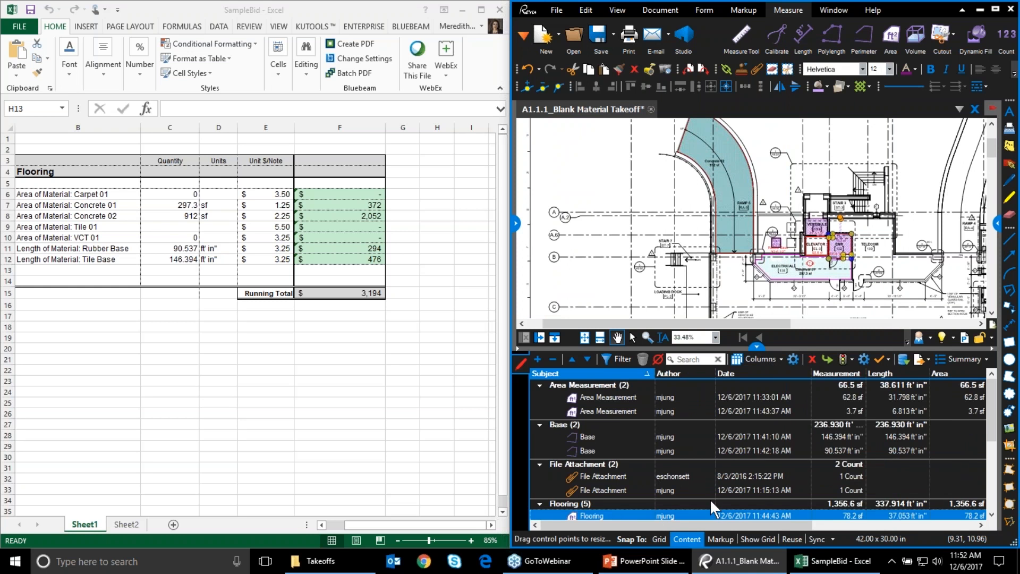
pyautogui.scroll(-3, 710, 499)
pyautogui.click(770, 358)
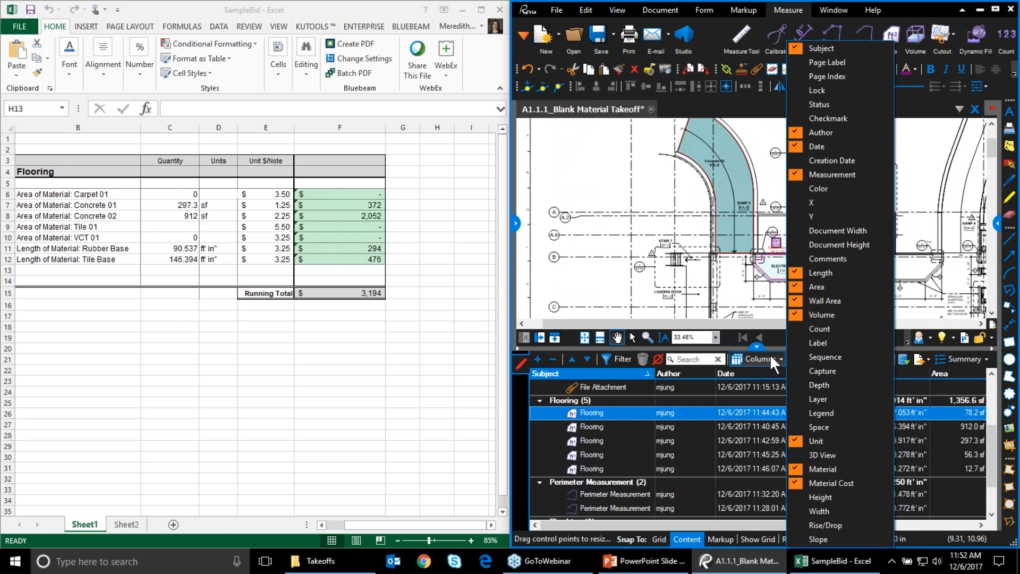
pyautogui.click(834, 341)
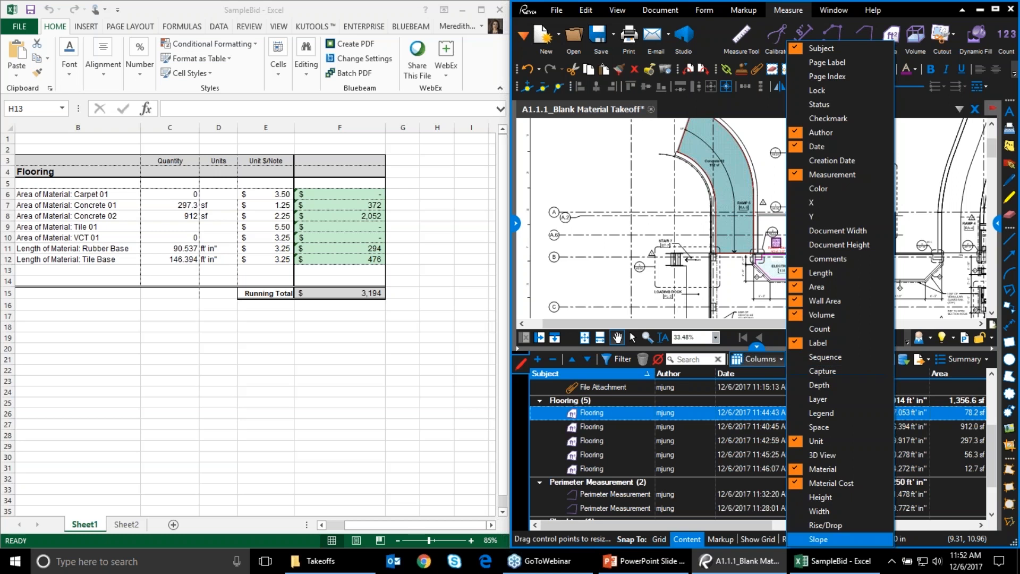
pyautogui.click(925, 524)
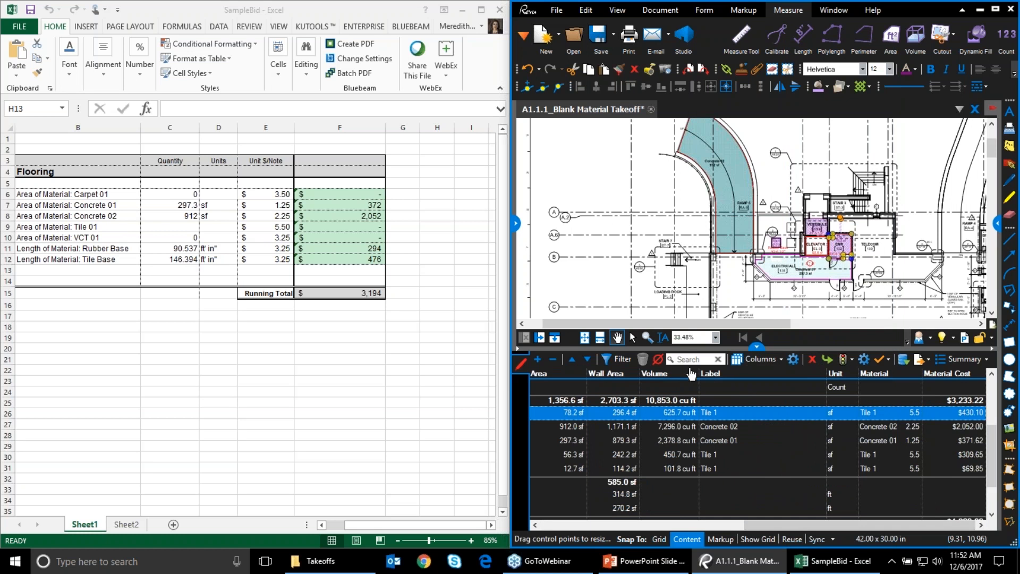
# Place Label and Measurement after Subject, then sort by label to show Tile 1 at 147.3 sf
pyautogui.moveTo(512, 381); pyautogui.dragTo(536, 376)
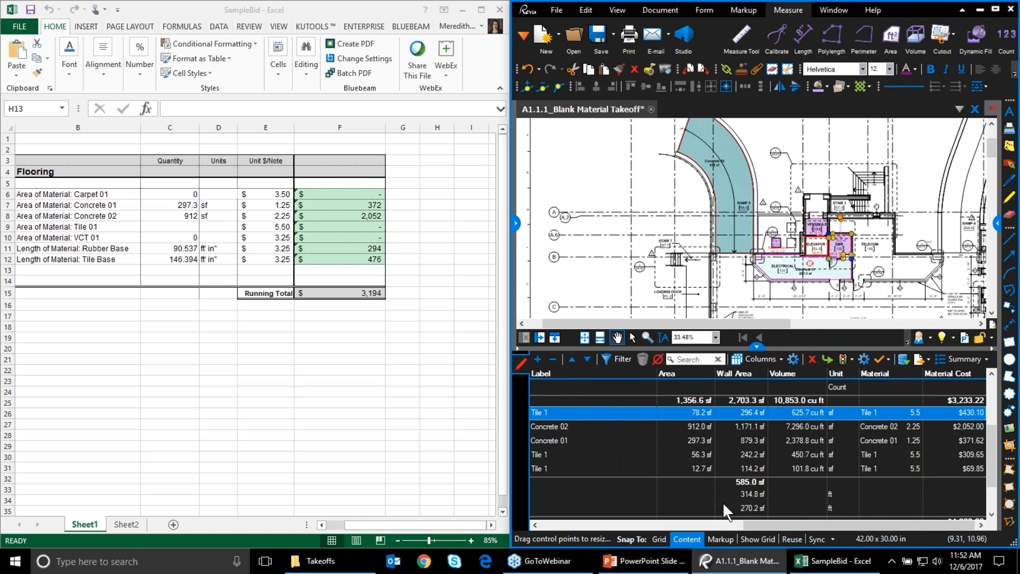
pyautogui.moveTo(782, 528); pyautogui.dragTo(567, 516)
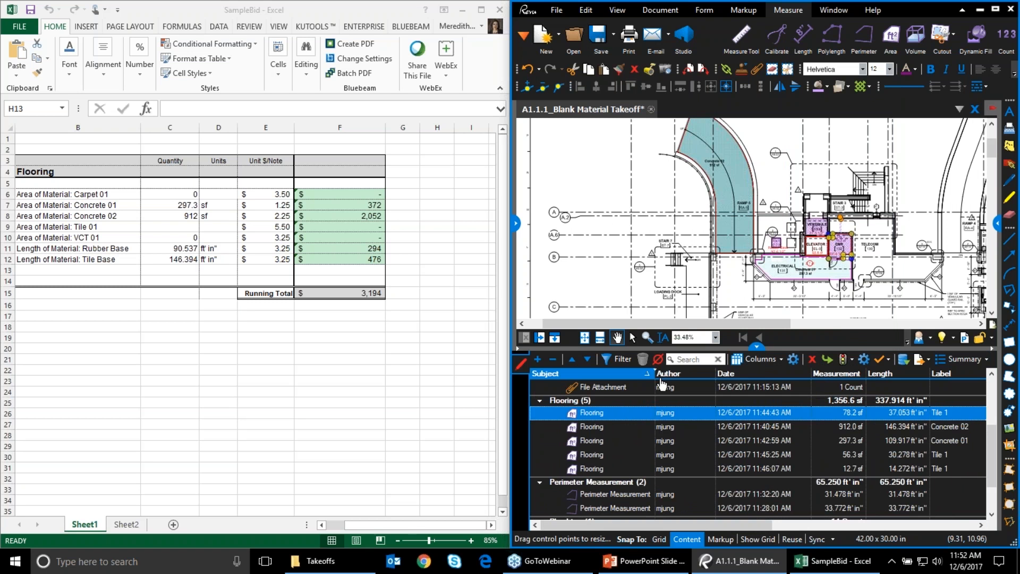
pyautogui.moveTo(661, 379); pyautogui.dragTo(662, 379)
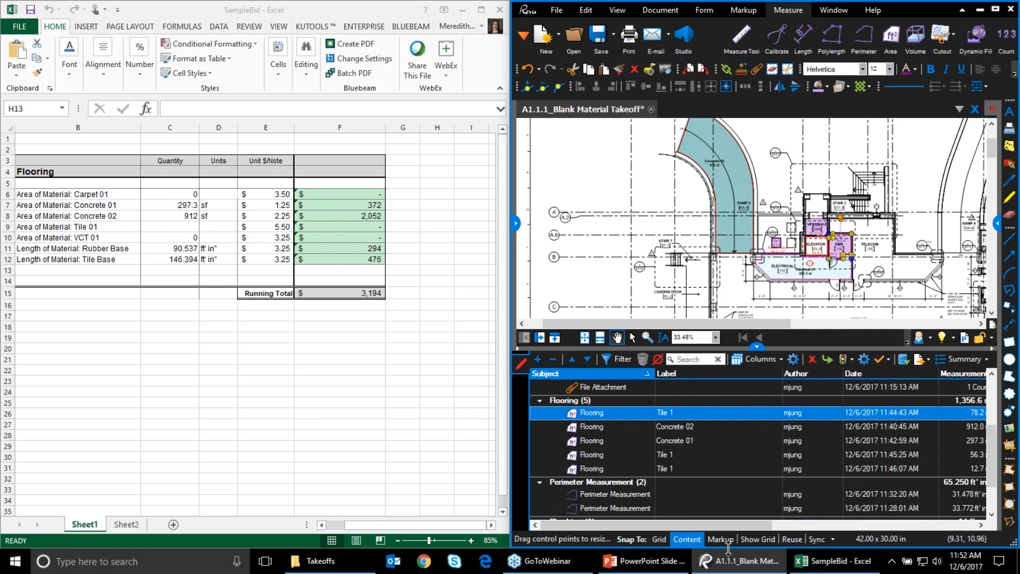
pyautogui.moveTo(713, 523); pyautogui.dragTo(723, 521)
pyautogui.moveTo(925, 370); pyautogui.dragTo(773, 375)
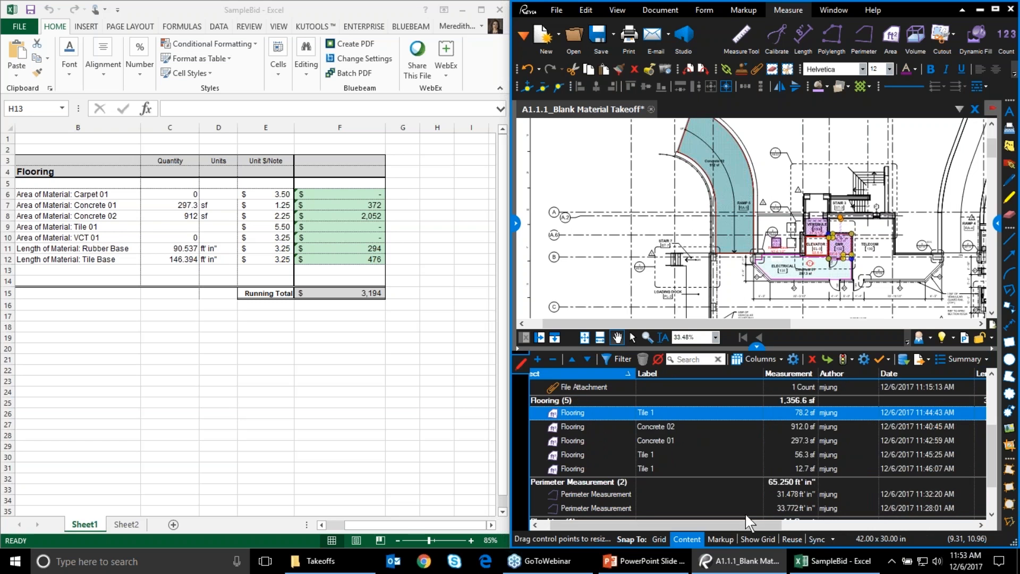
pyautogui.moveTo(724, 528); pyautogui.dragTo(714, 526)
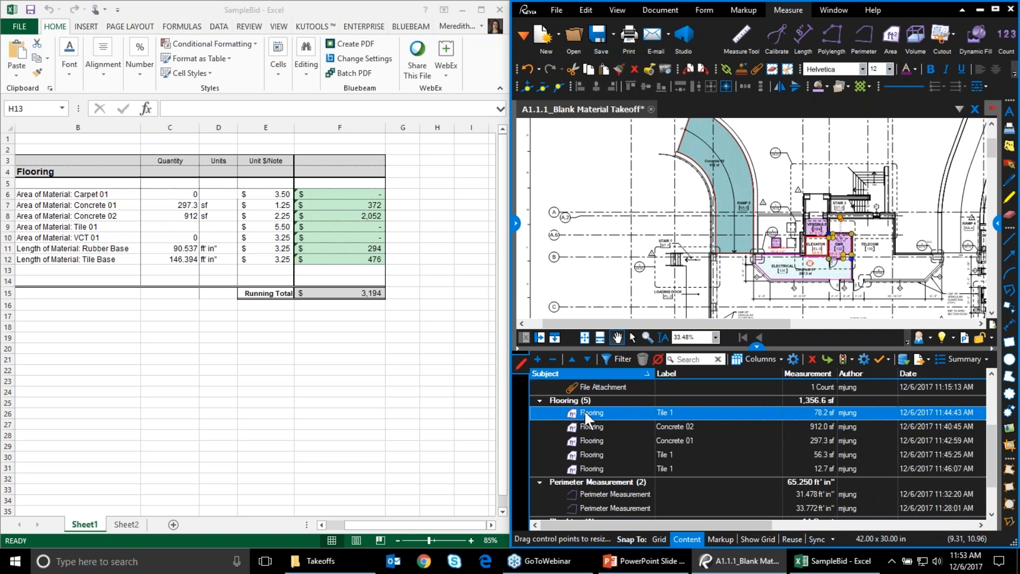
pyautogui.click(594, 372)
pyautogui.click(667, 374)
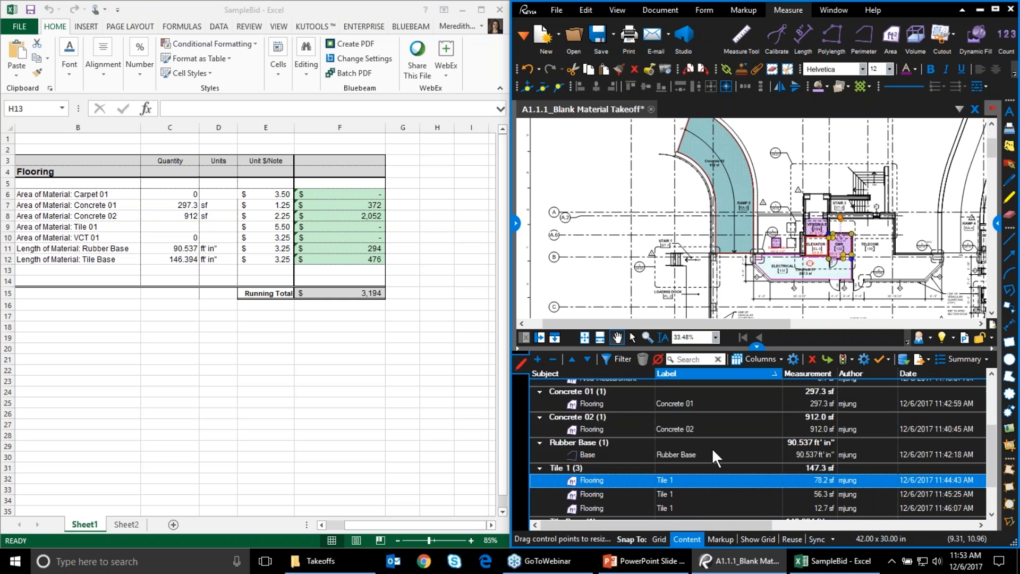
pyautogui.scroll(-1, 718, 468)
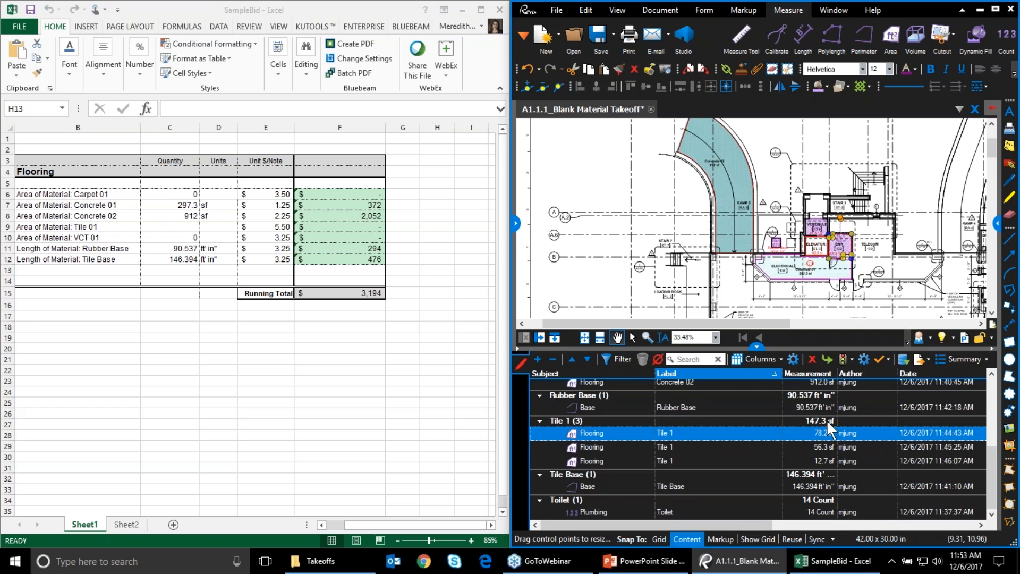
pyautogui.click(180, 229)
# Create a quantity link on C9 to the Area total of markups labelled Tile 1
pyautogui.rightClick(182, 227)
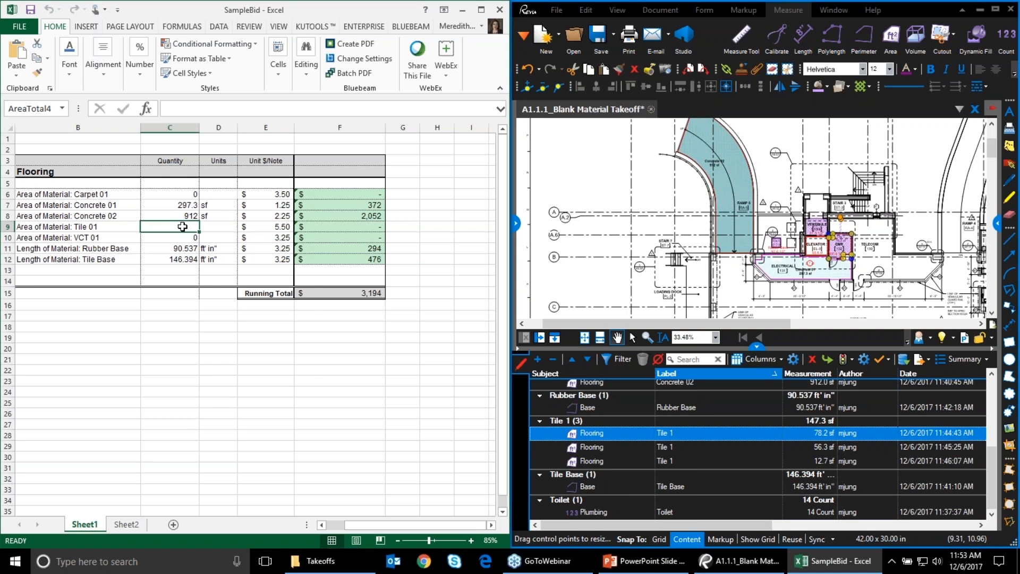
pyautogui.moveTo(215, 235)
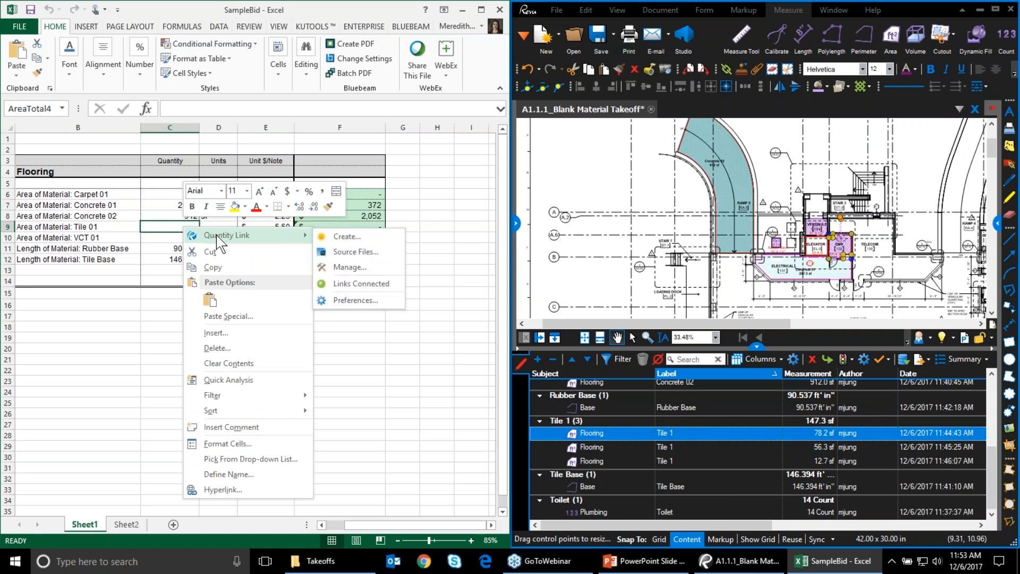
pyautogui.click(349, 240)
pyautogui.click(290, 212)
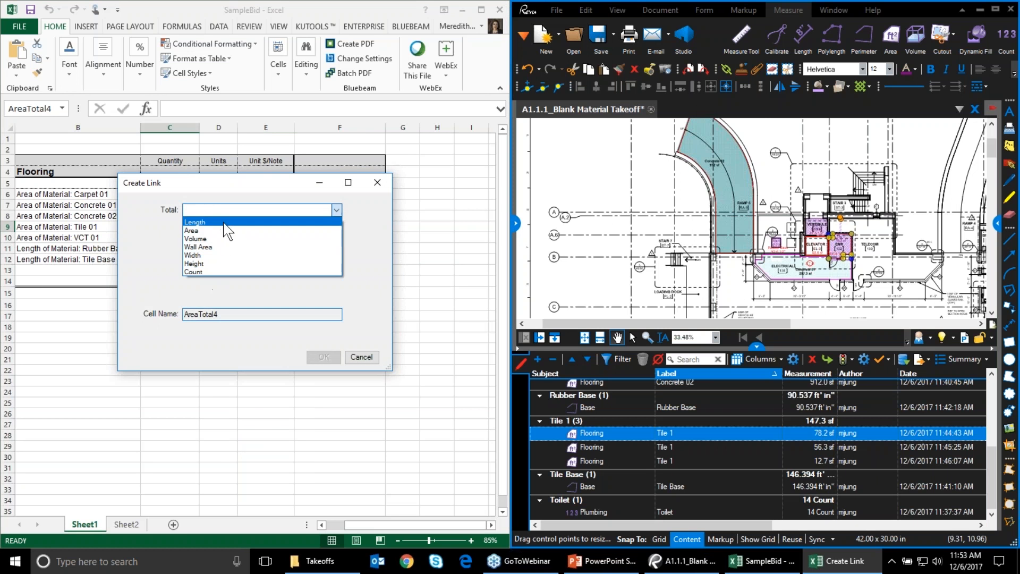
pyautogui.click(227, 230)
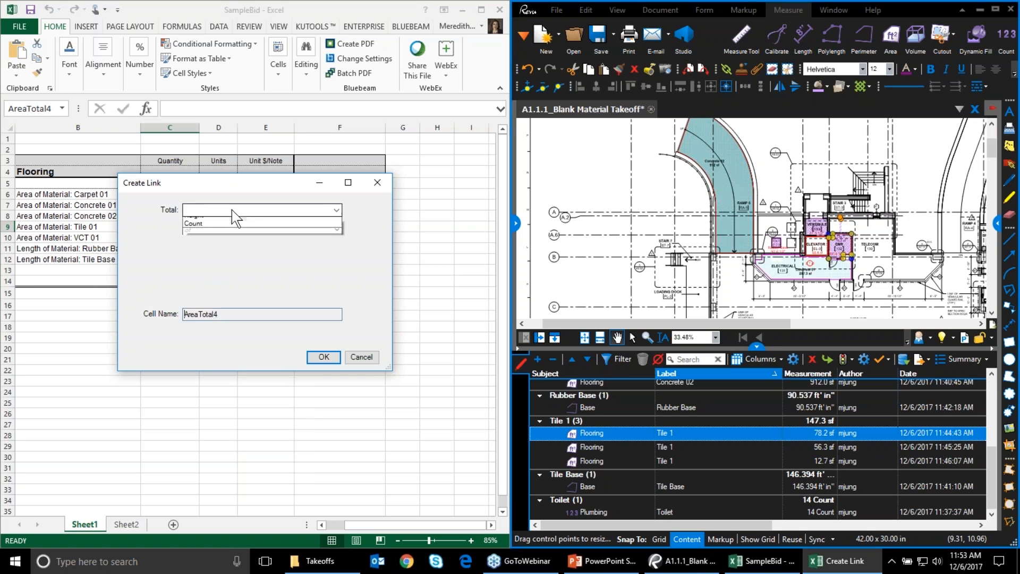
pyautogui.click(235, 212)
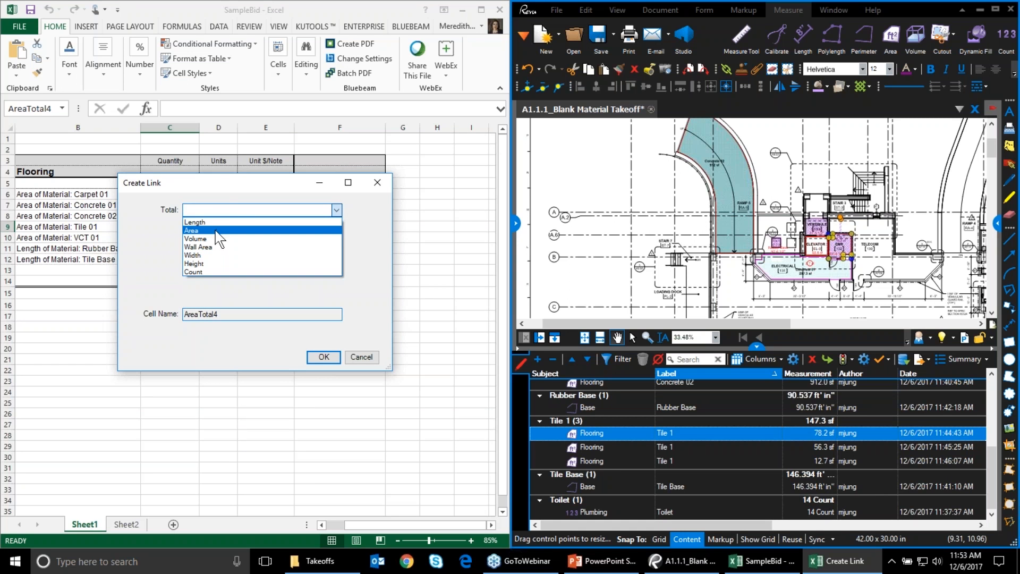
pyautogui.click(215, 231)
pyautogui.click(219, 229)
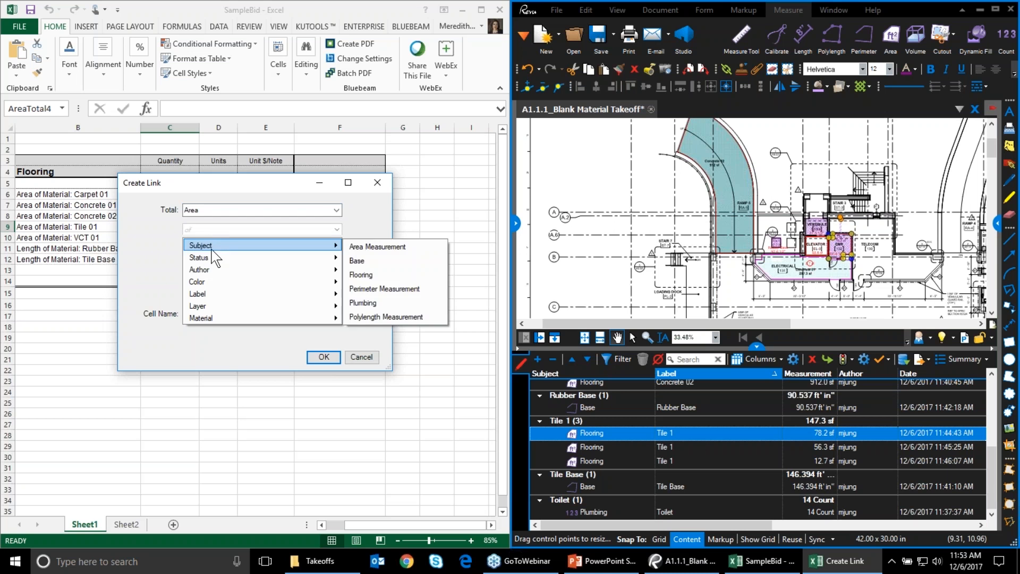
pyautogui.moveTo(222, 297)
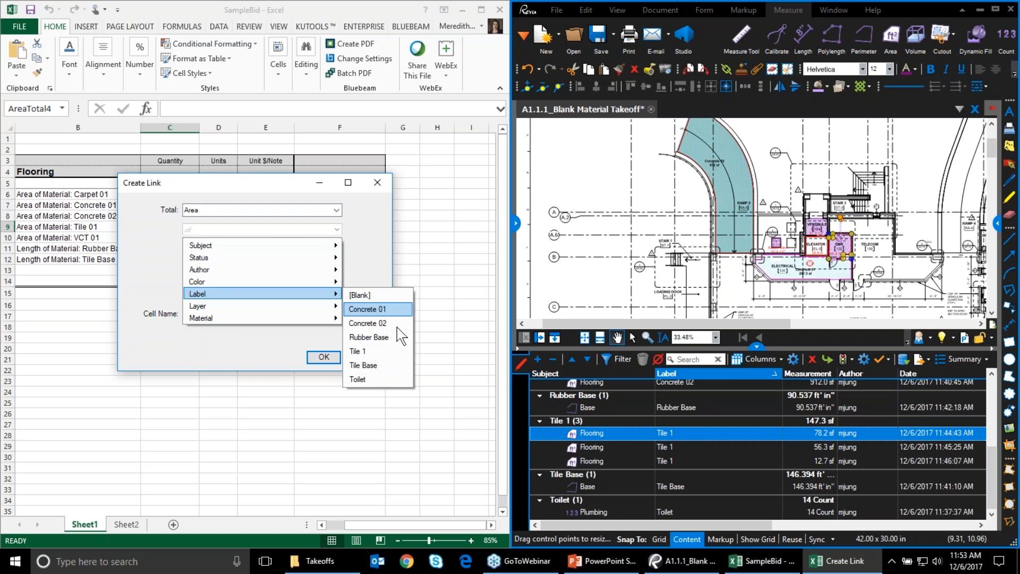
pyautogui.click(385, 350)
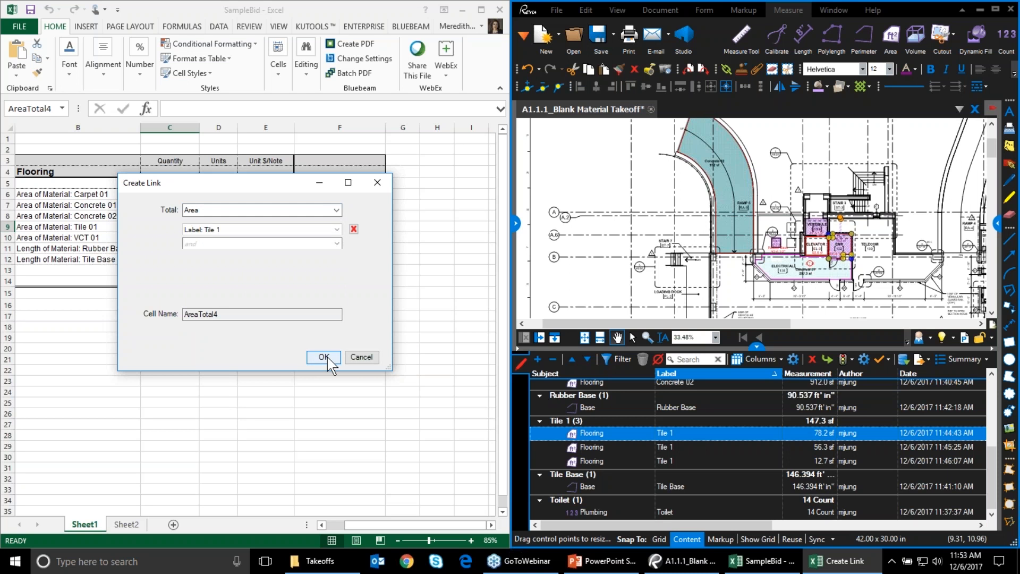
pyautogui.click(324, 357)
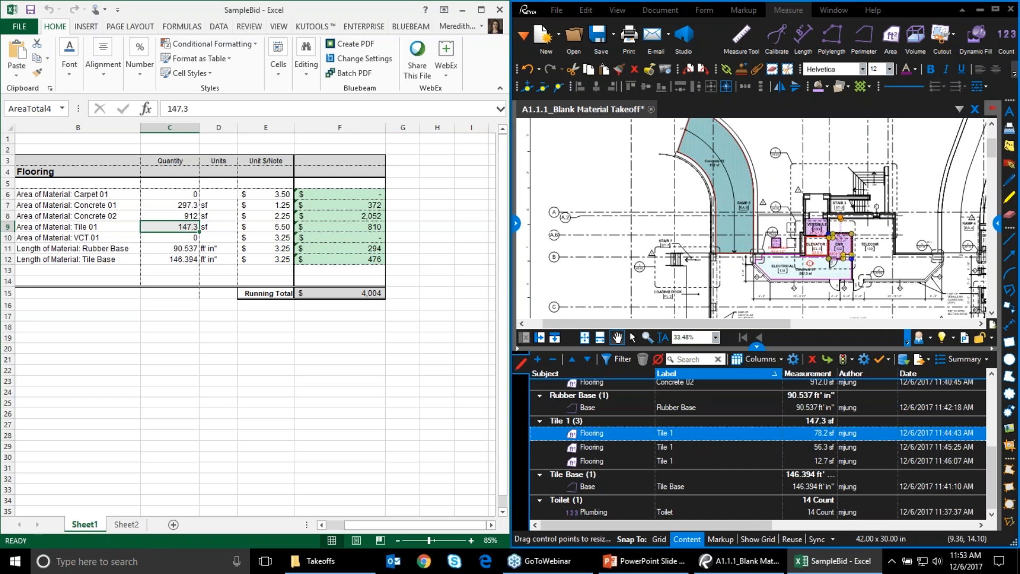
# Draw a new 202.3 sf Tile 1 area on the plan, raising Tile 01 to 349.6 sf
pyautogui.click(516, 223)
pyautogui.click(528, 212)
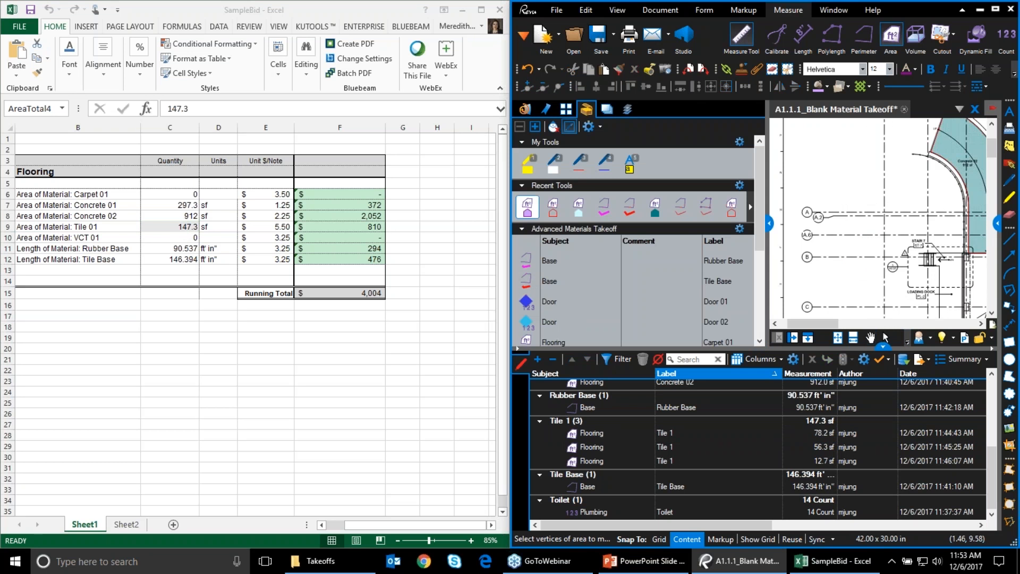
pyautogui.click(884, 216)
pyautogui.moveTo(924, 241); pyautogui.dragTo(932, 243)
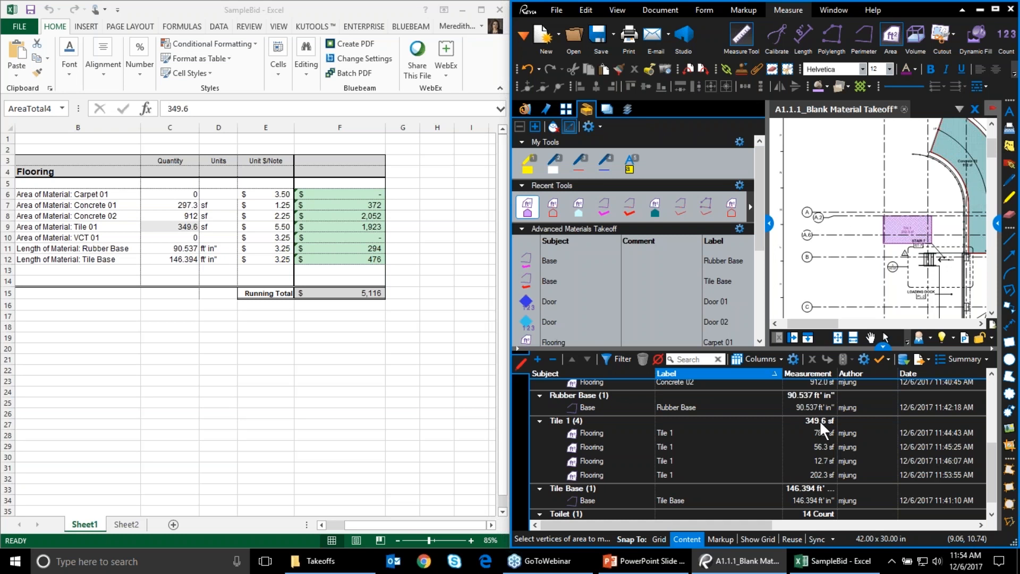
pyautogui.click(769, 223)
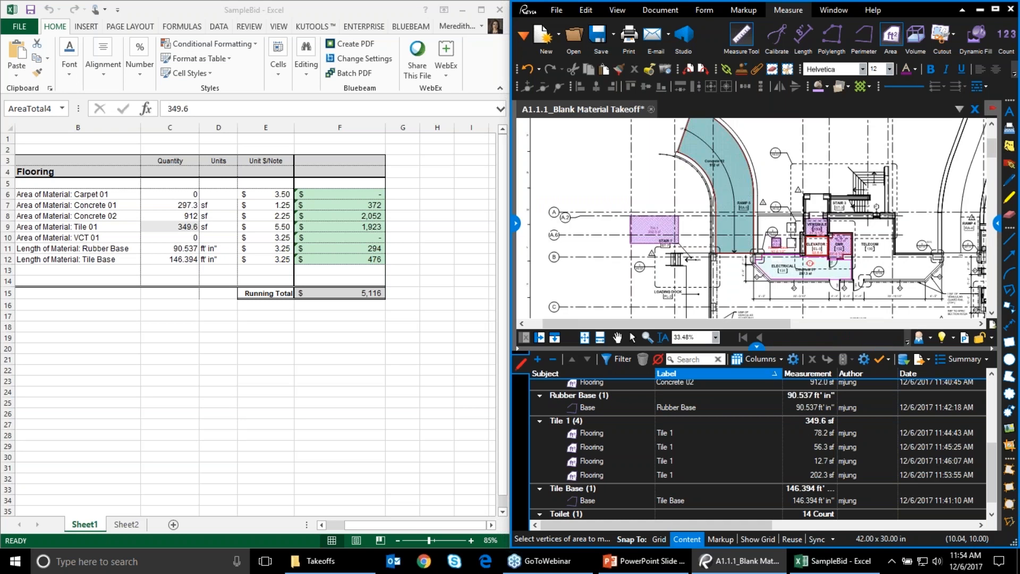
pyautogui.click(175, 184)
pyautogui.click(175, 194)
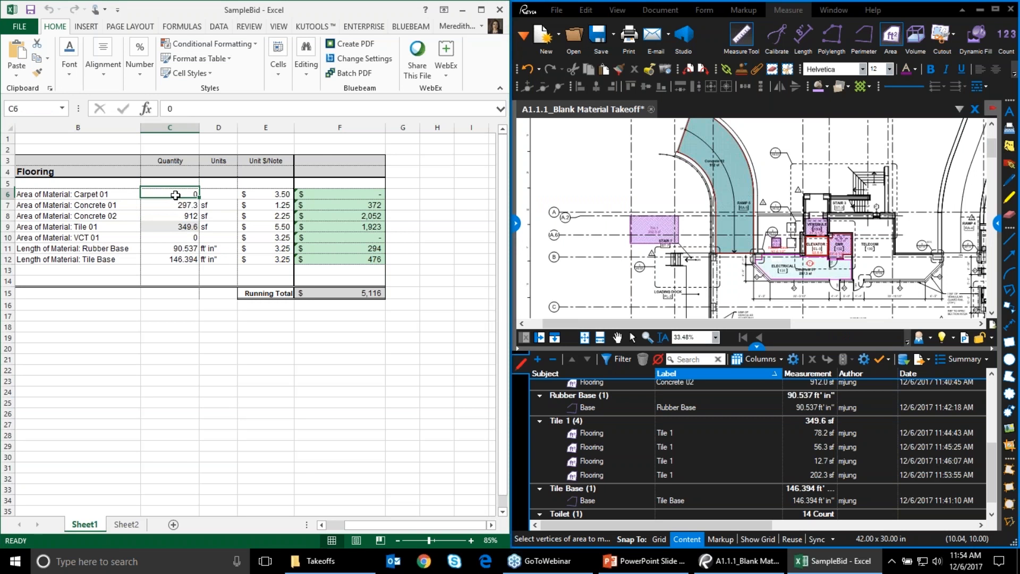
pyautogui.rightClick(176, 195)
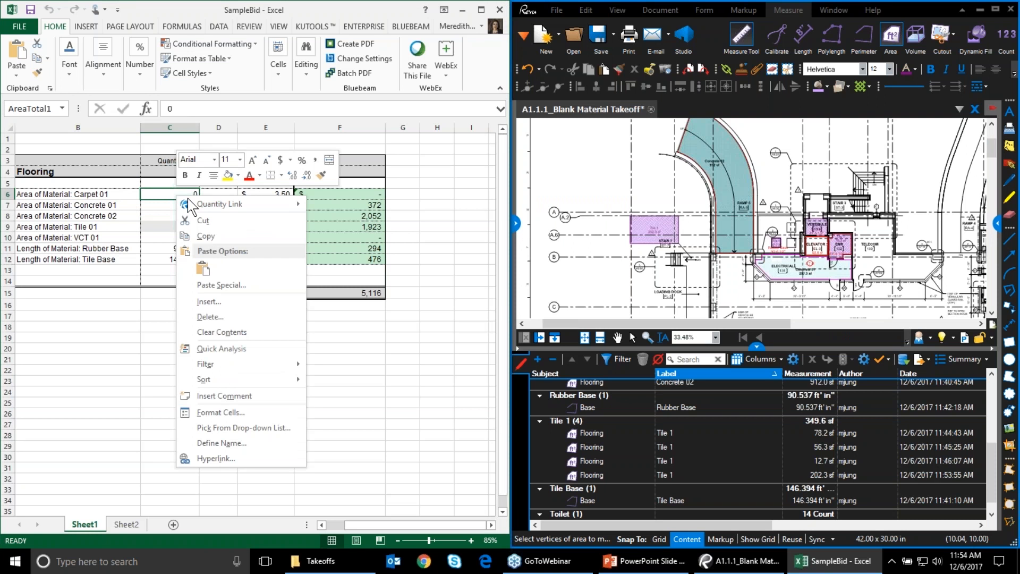
pyautogui.moveTo(210, 205)
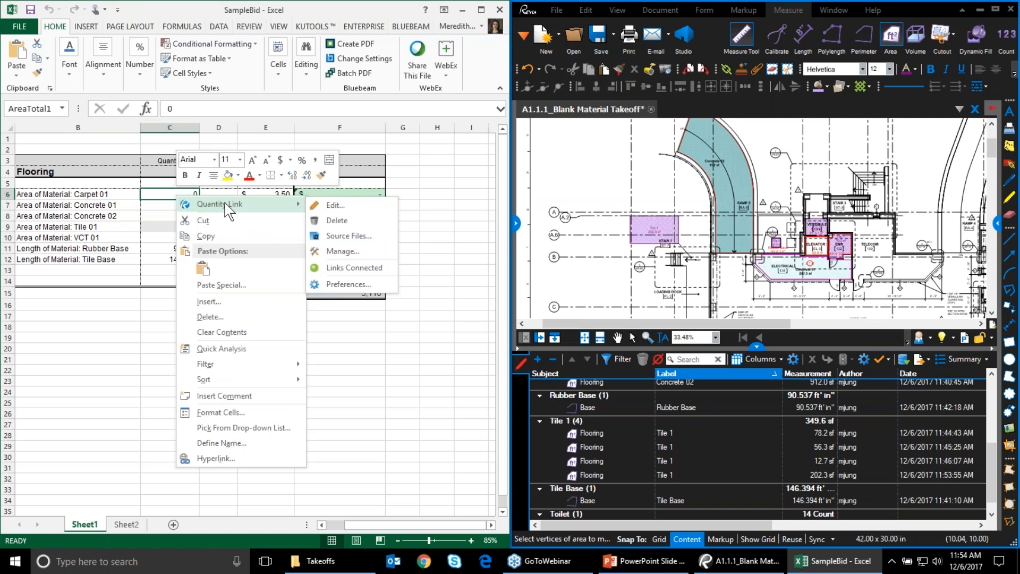
pyautogui.click(343, 237)
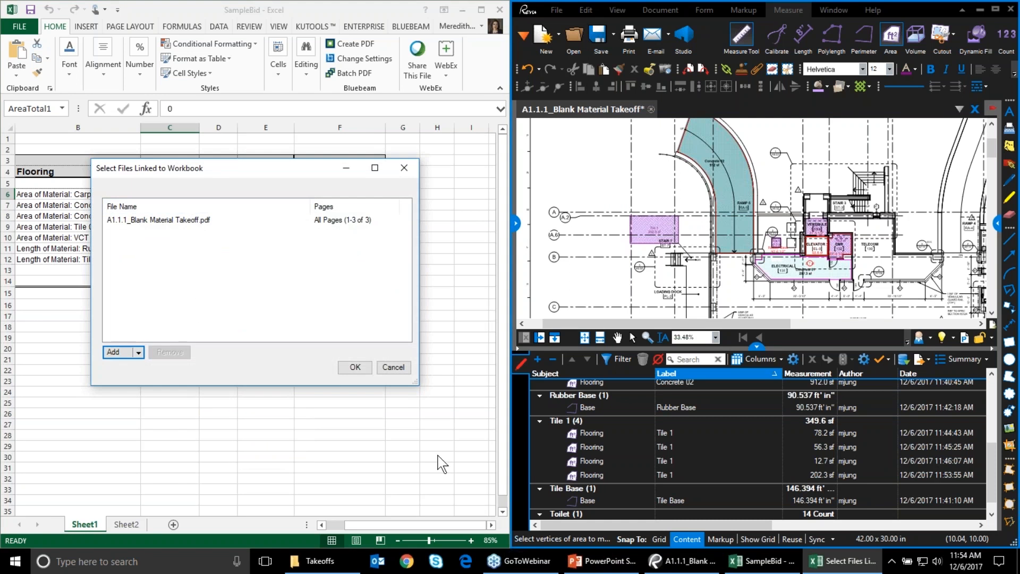
pyautogui.click(396, 368)
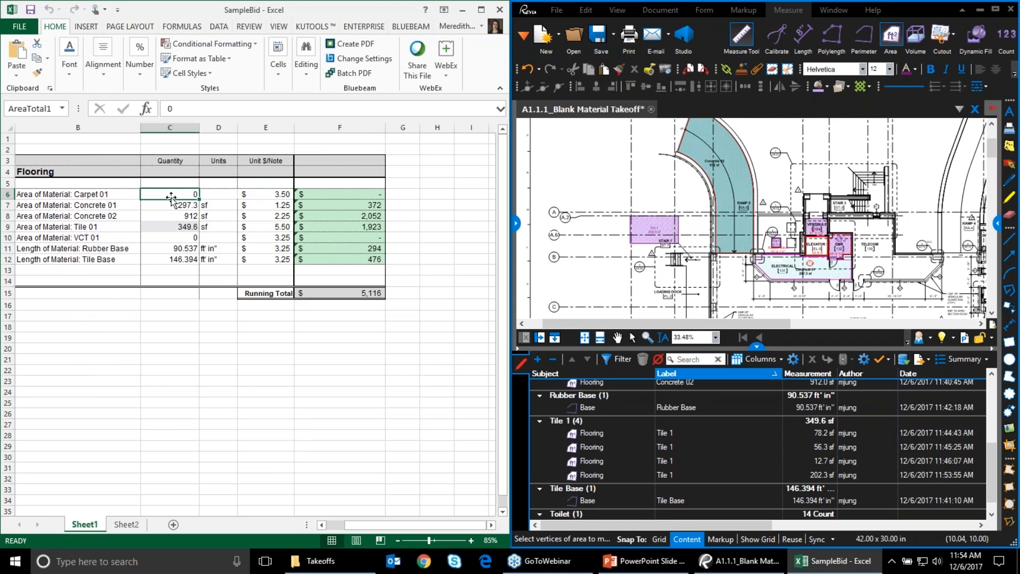
pyautogui.rightClick(171, 197)
pyautogui.moveTo(234, 201)
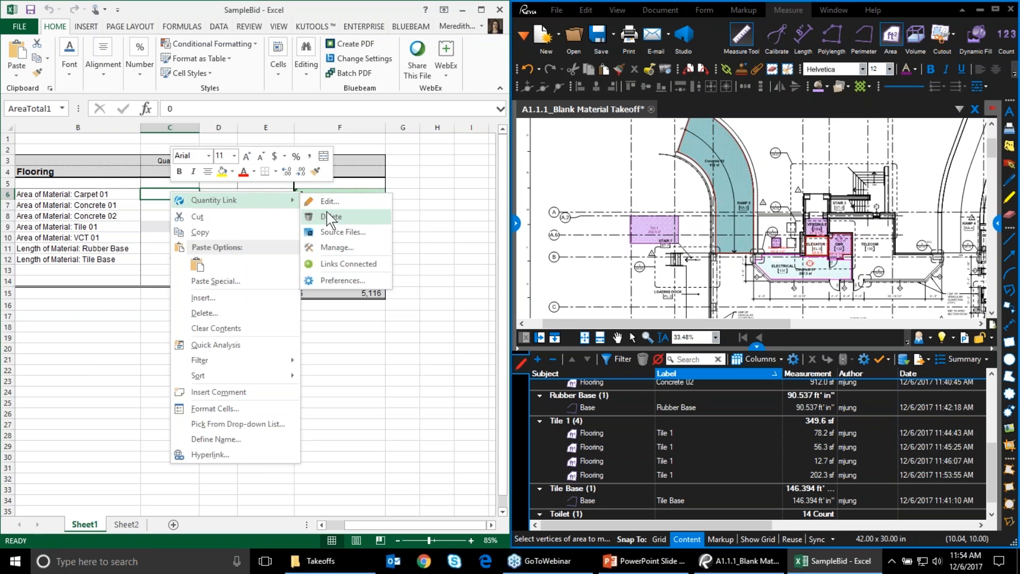
pyautogui.click(461, 297)
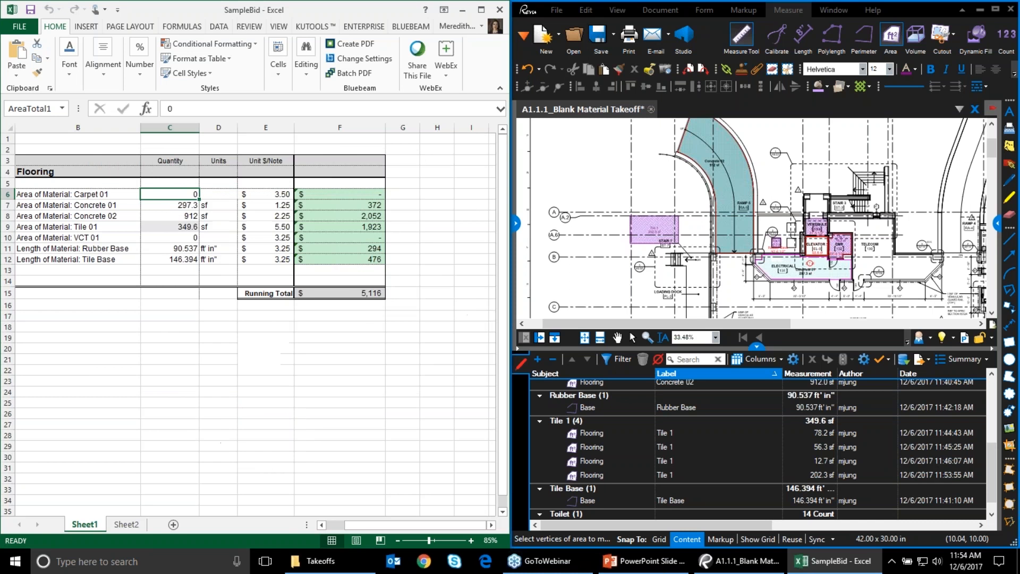
pyautogui.rightClick(161, 269)
pyautogui.moveTo(180, 275)
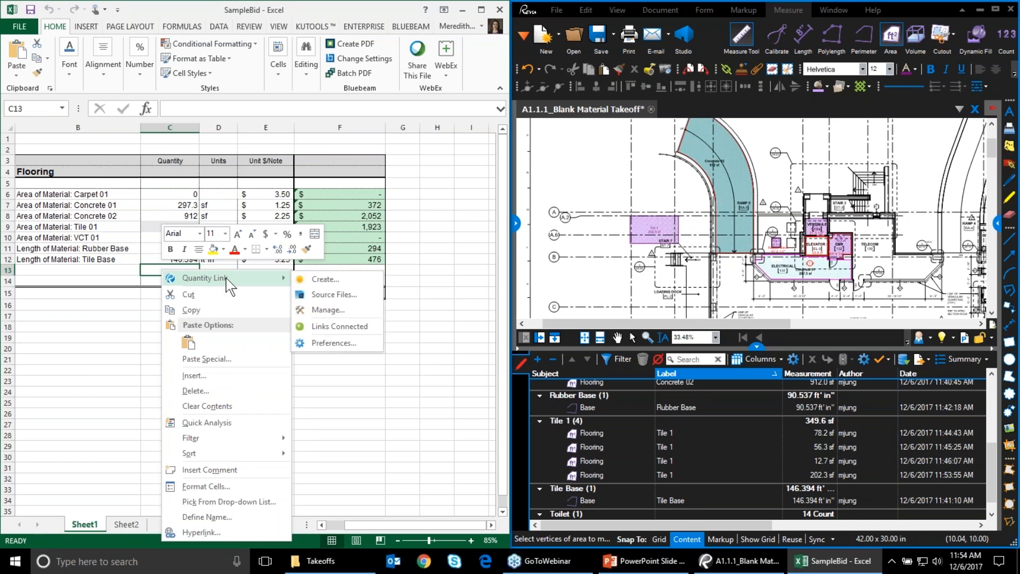
pyautogui.click(732, 476)
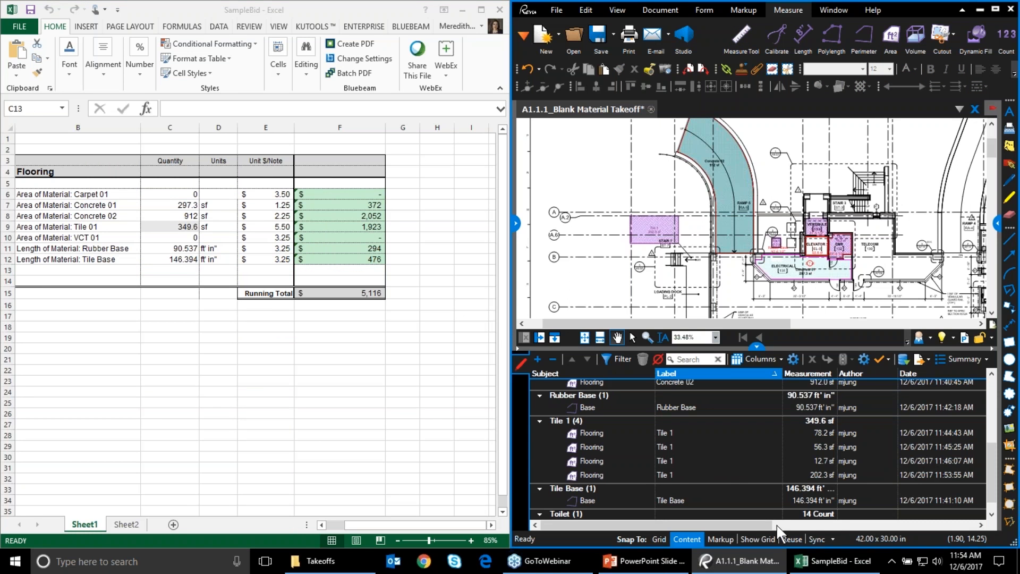
pyautogui.moveTo(690, 527); pyautogui.dragTo(916, 529)
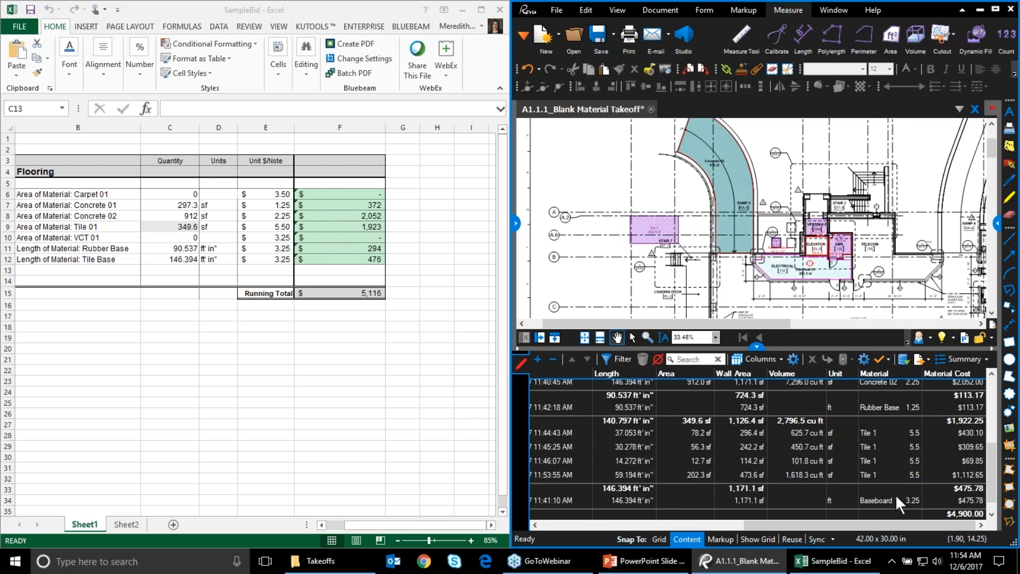
pyautogui.moveTo(788, 526); pyautogui.dragTo(538, 519)
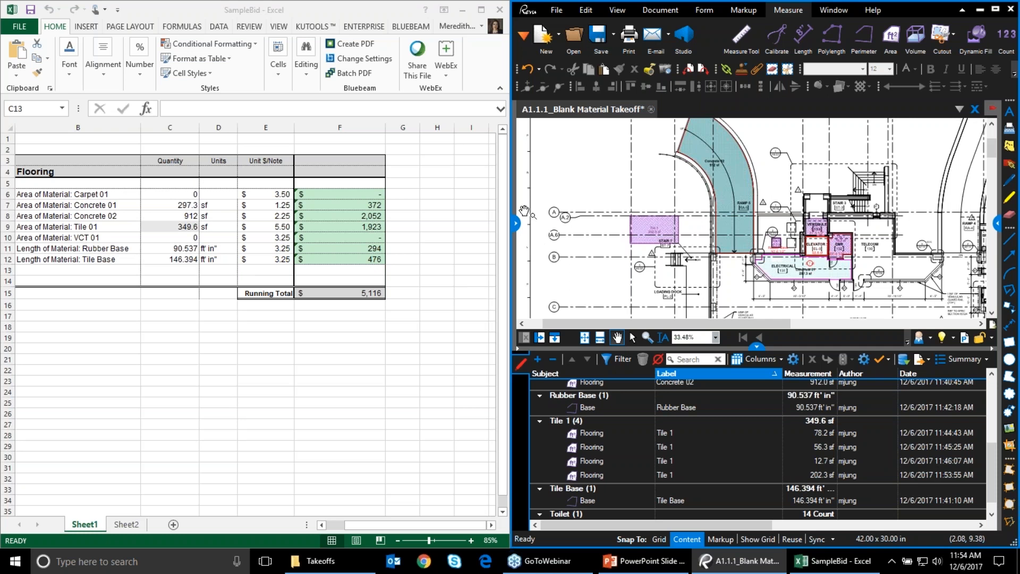
# Open A1.1.1_Material Takeoff.pdf from Recents and frame the plan with its Carpet 01 markups
pyautogui.click(170, 270)
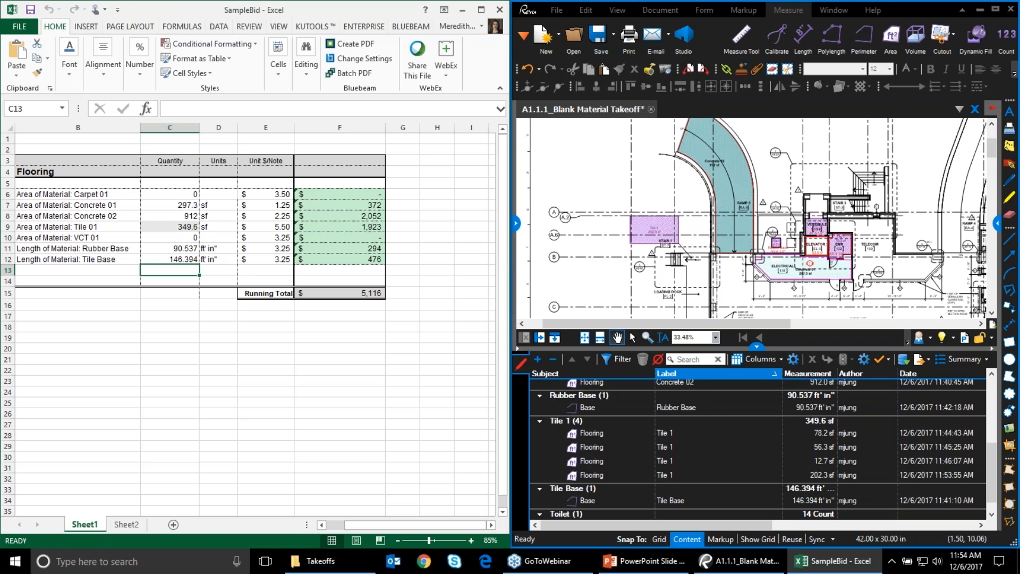
pyautogui.click(515, 223)
pyautogui.click(528, 106)
pyautogui.click(567, 242)
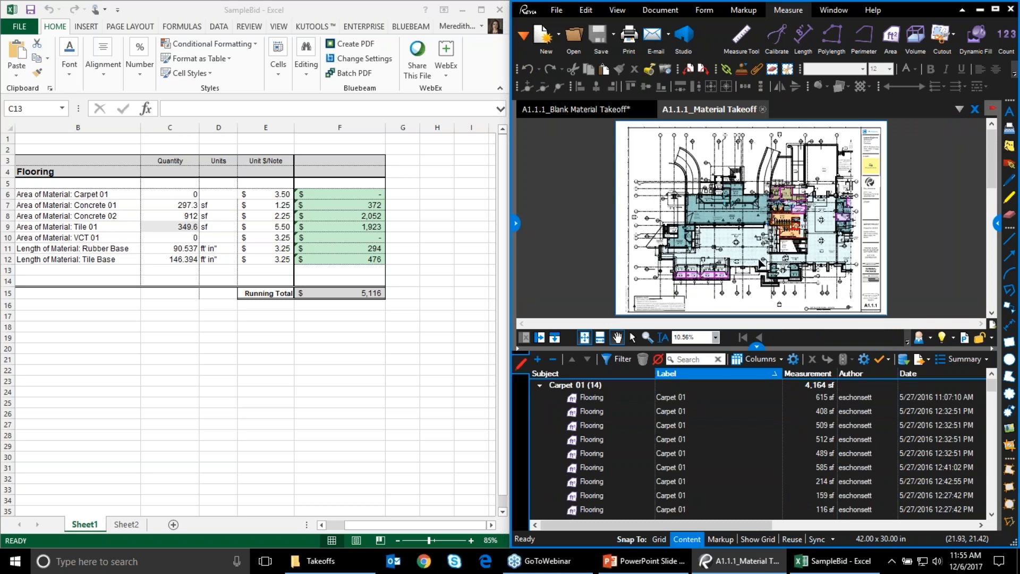
pyautogui.scroll(3, 762, 263)
pyautogui.moveTo(804, 232)
pyautogui.mouseDown()
pyautogui.moveTo(773, 243)
pyautogui.moveTo(786, 242)
pyautogui.mouseUp()
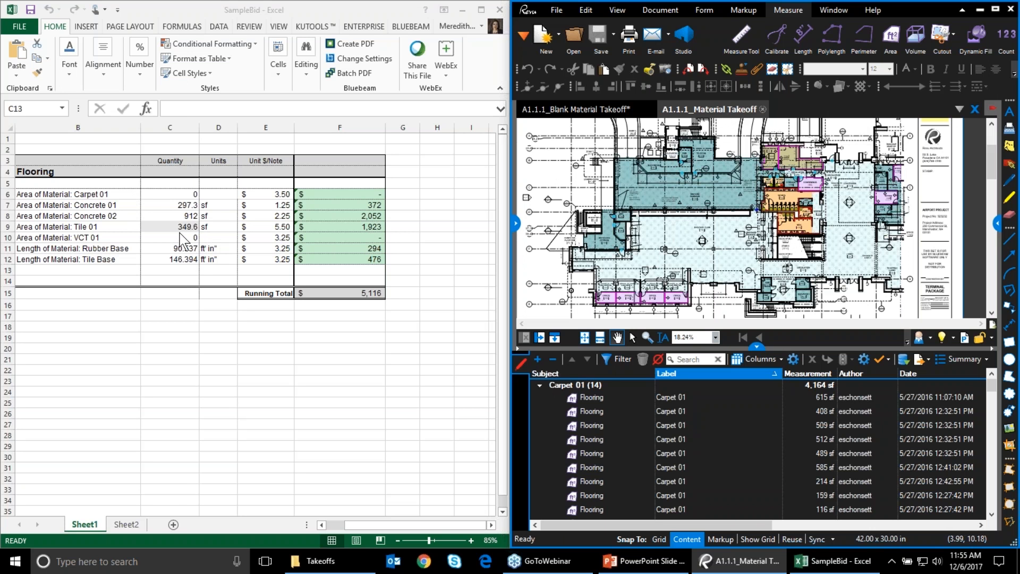
# Edit C9's quantity link to filter by Material: Tile 1 instead of Label
pyautogui.click(169, 225)
pyautogui.rightClick(164, 225)
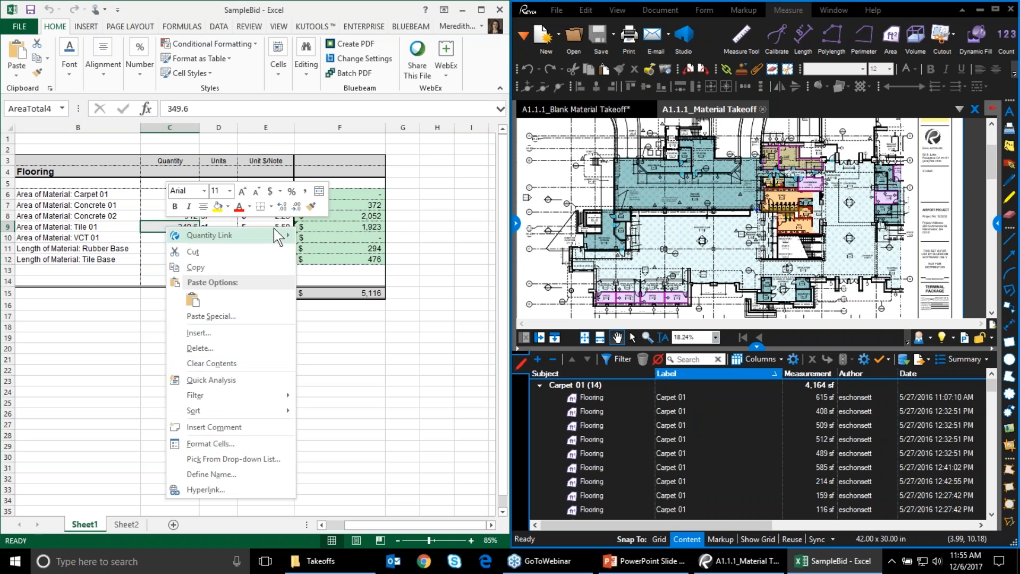
pyautogui.moveTo(276, 233)
pyautogui.click(327, 237)
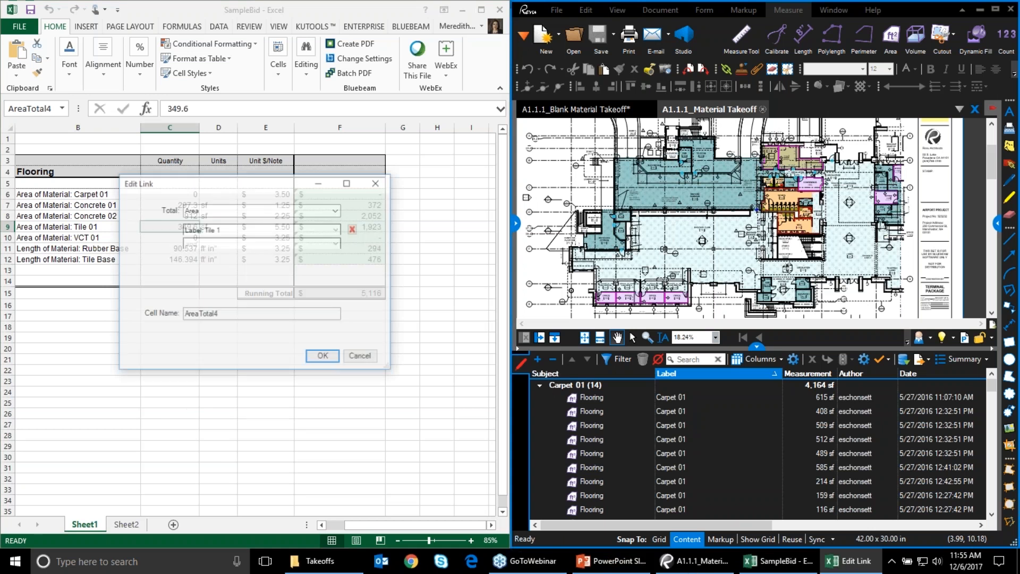
pyautogui.click(272, 231)
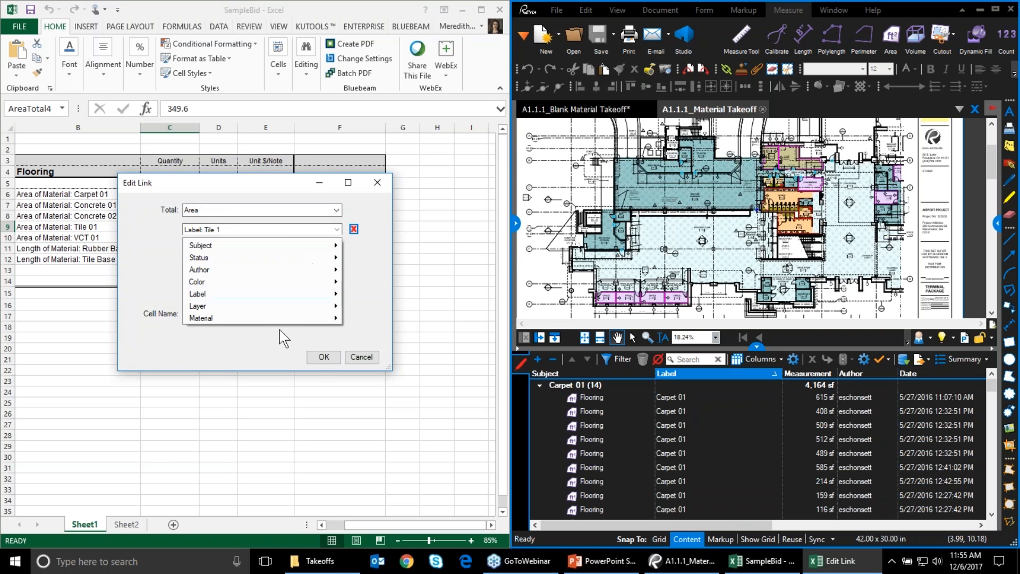
pyautogui.moveTo(282, 299)
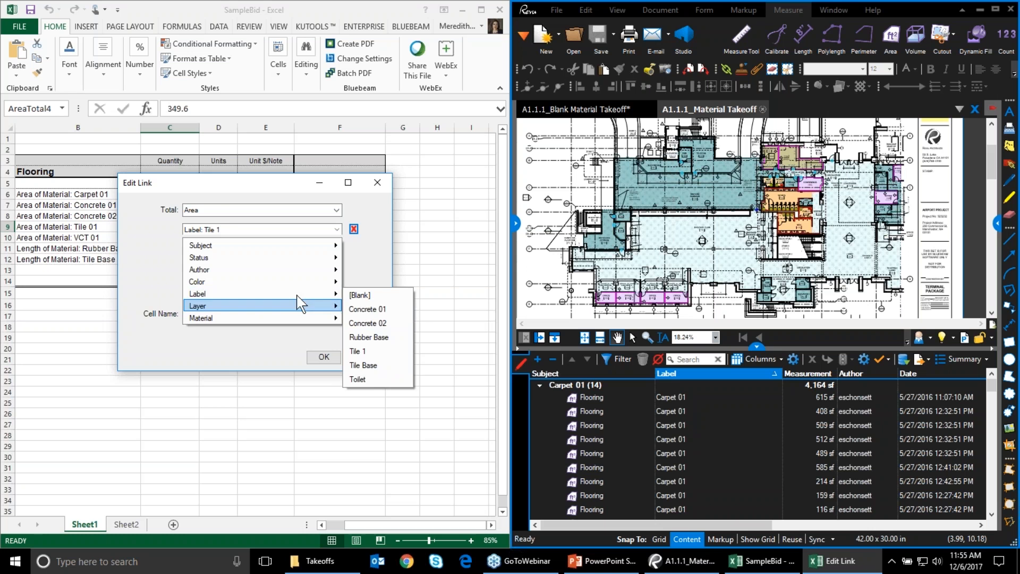
pyautogui.click(365, 265)
pyautogui.click(329, 233)
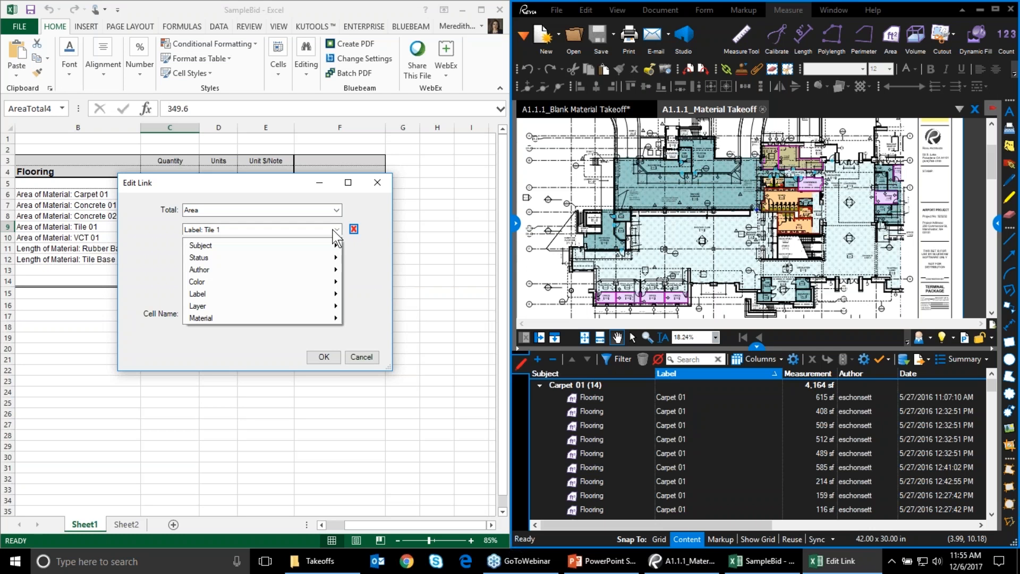
pyautogui.moveTo(208, 318)
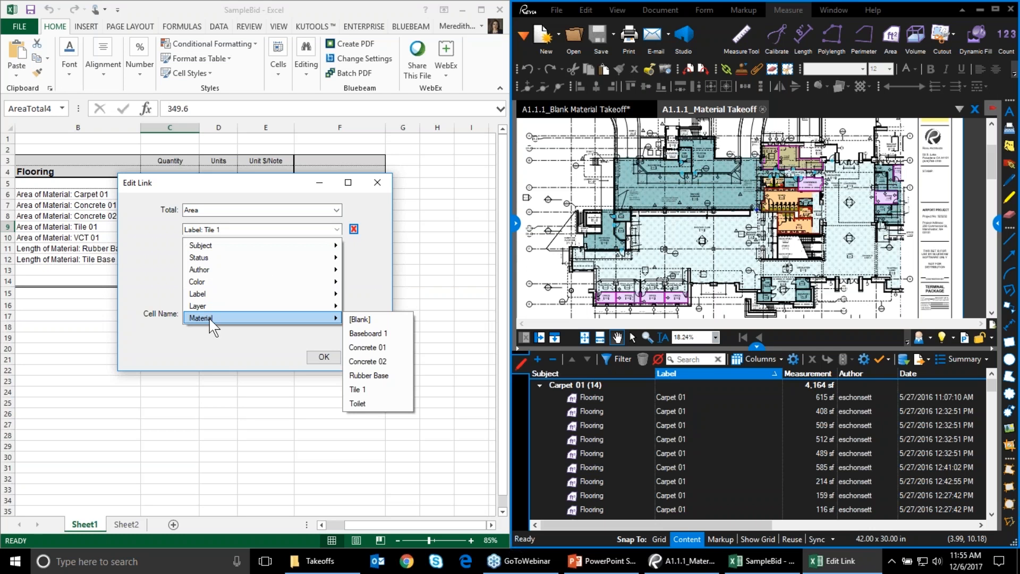
pyautogui.click(358, 390)
pyautogui.click(323, 356)
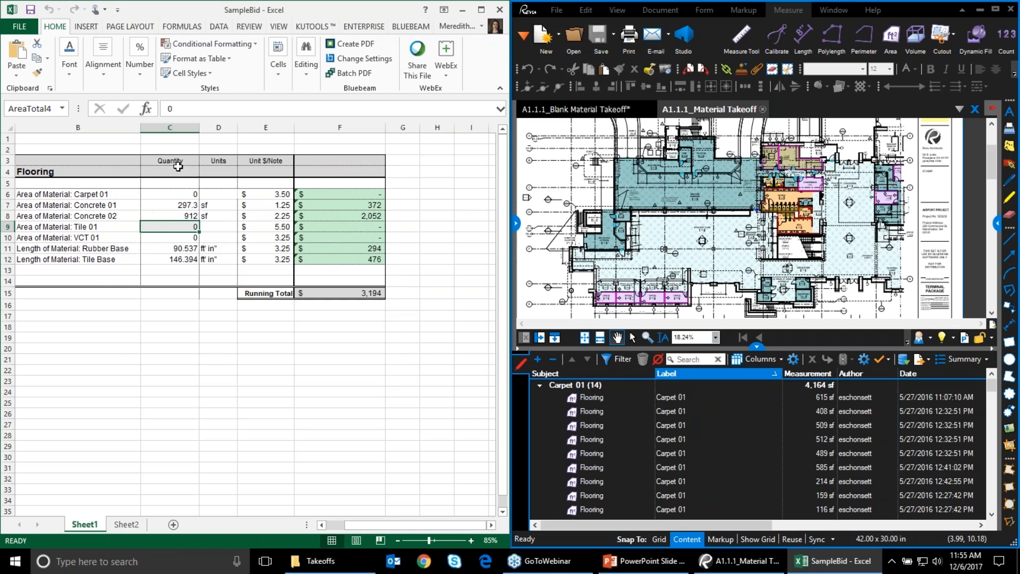
# Replace the blank takeoff in Quantity Link Source Files with A1.1.1_Material Takeoff.pdf, refreshing the bid quantities
pyautogui.rightClick(159, 196)
pyautogui.moveTo(210, 205)
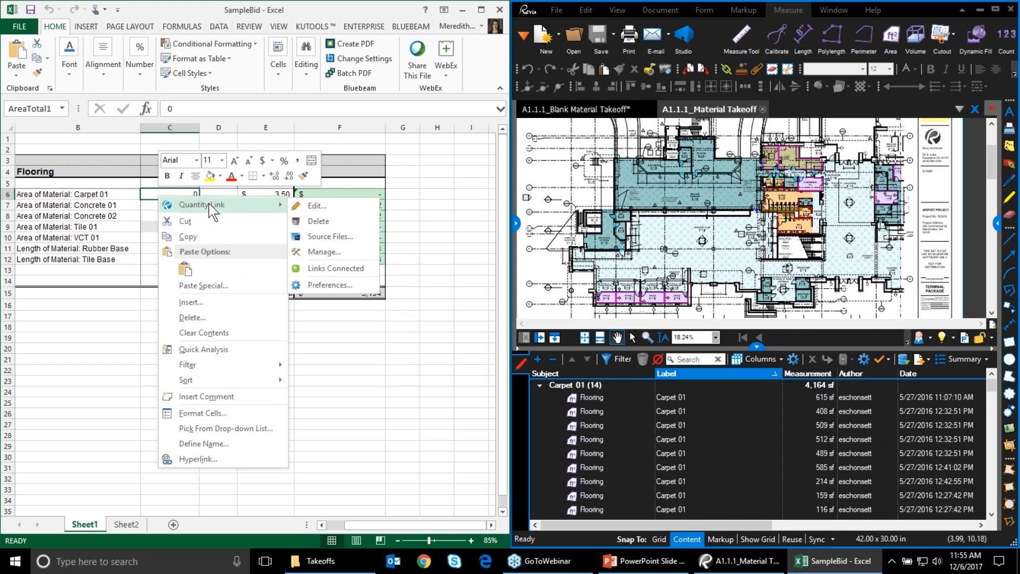
pyautogui.click(356, 238)
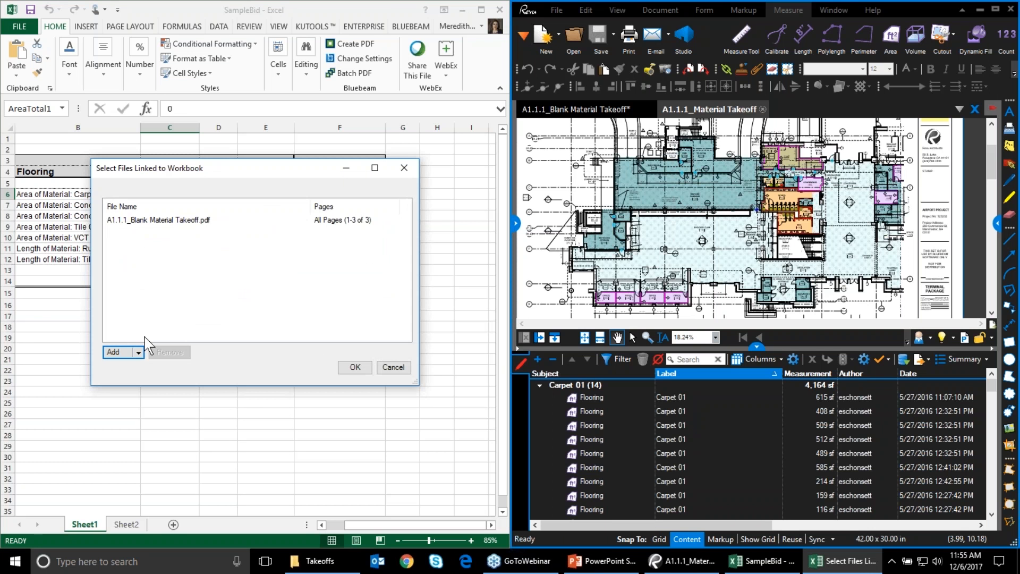
pyautogui.click(141, 231)
pyautogui.click(169, 353)
pyautogui.click(138, 352)
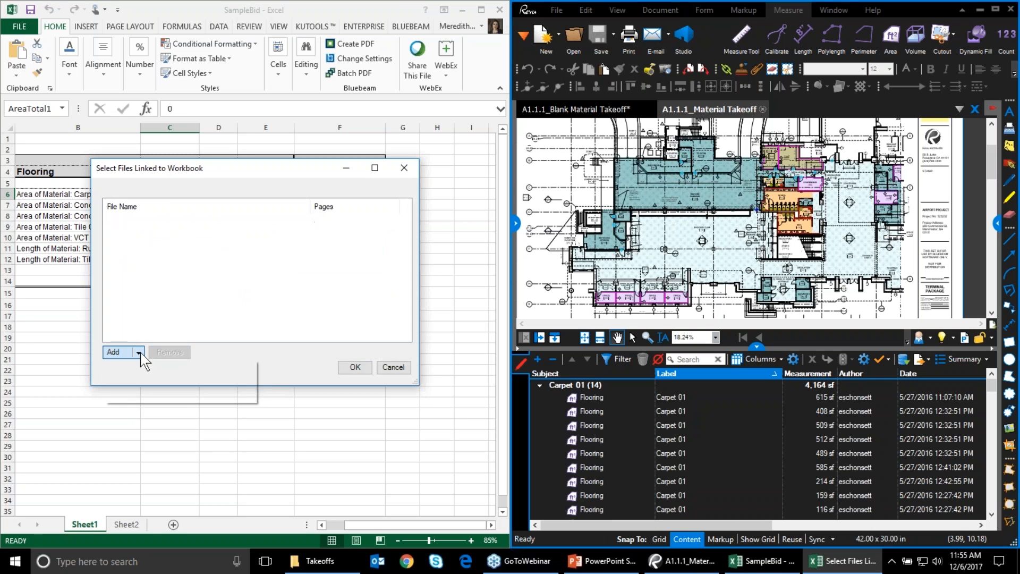
pyautogui.click(159, 370)
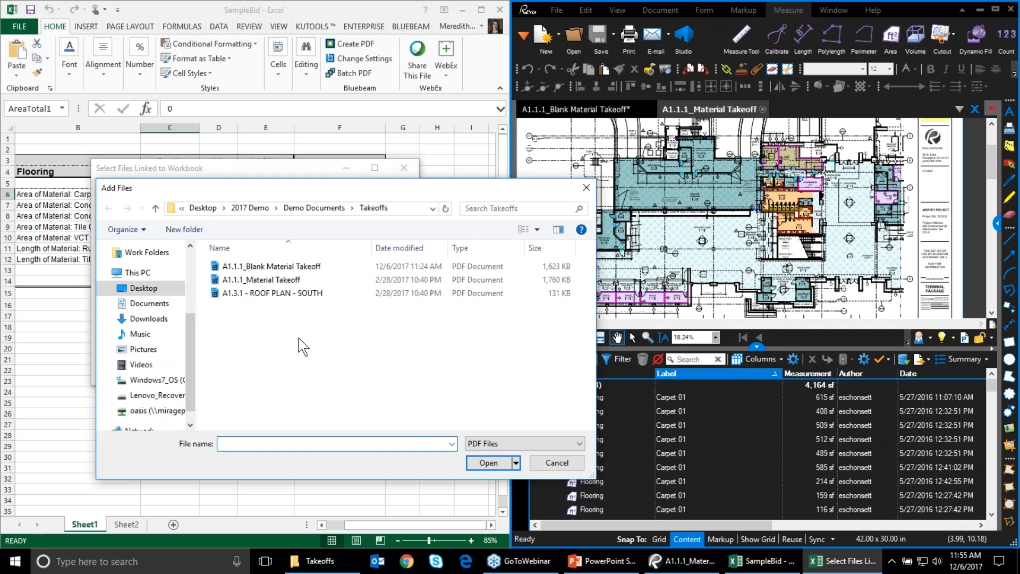
pyautogui.doubleClick(301, 281)
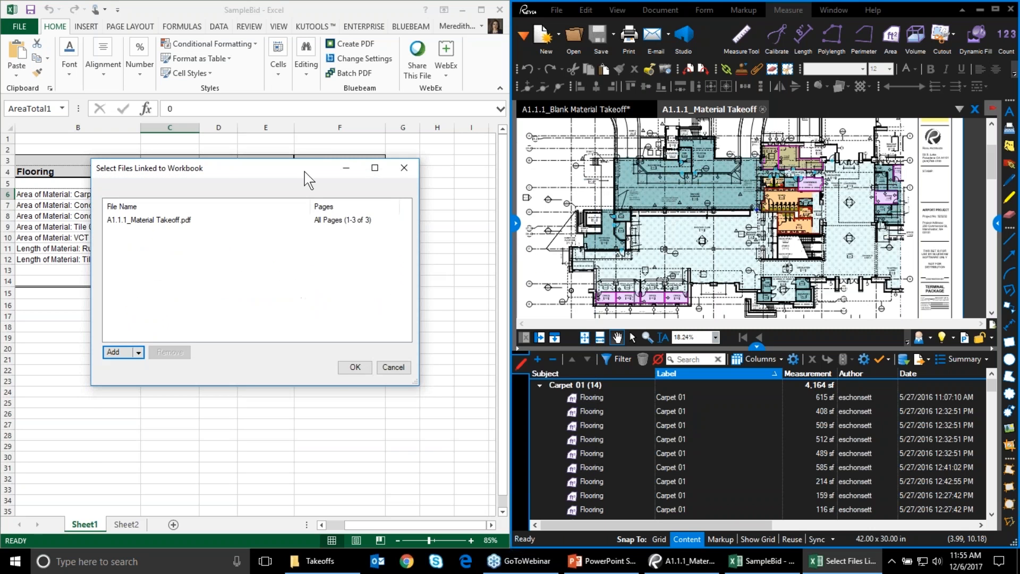
pyautogui.click(353, 366)
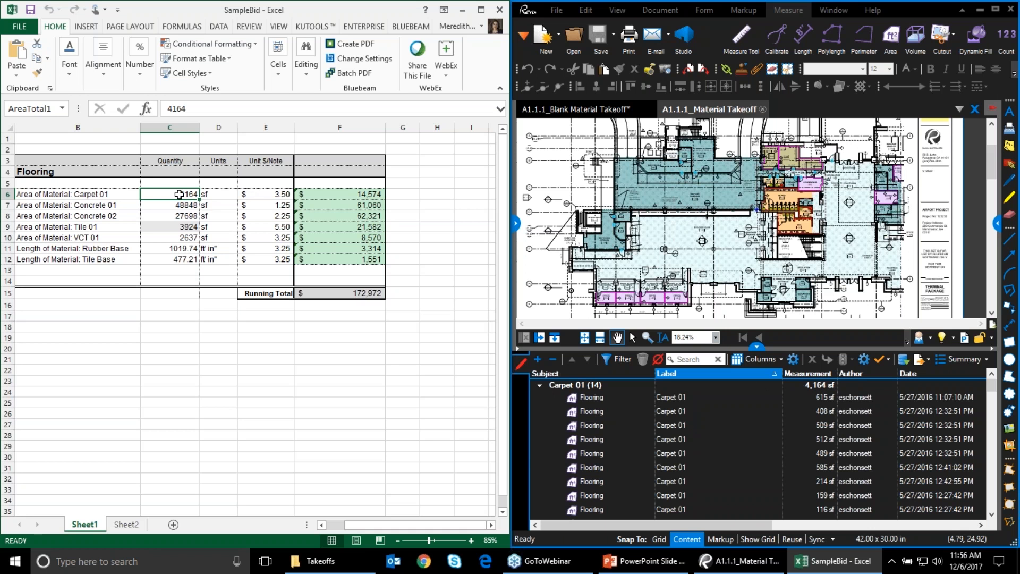
# Compare the markup totals in Bluebeam against the refreshed bid, with Carpet 01 at 4,164 sf and $172,972 total
pyautogui.click(855, 448)
pyautogui.scroll(-10, 864, 452)
pyautogui.scroll(-2, 864, 457)
pyautogui.scroll(6, 861, 458)
pyautogui.scroll(3, 845, 464)
pyautogui.scroll(-8, 850, 465)
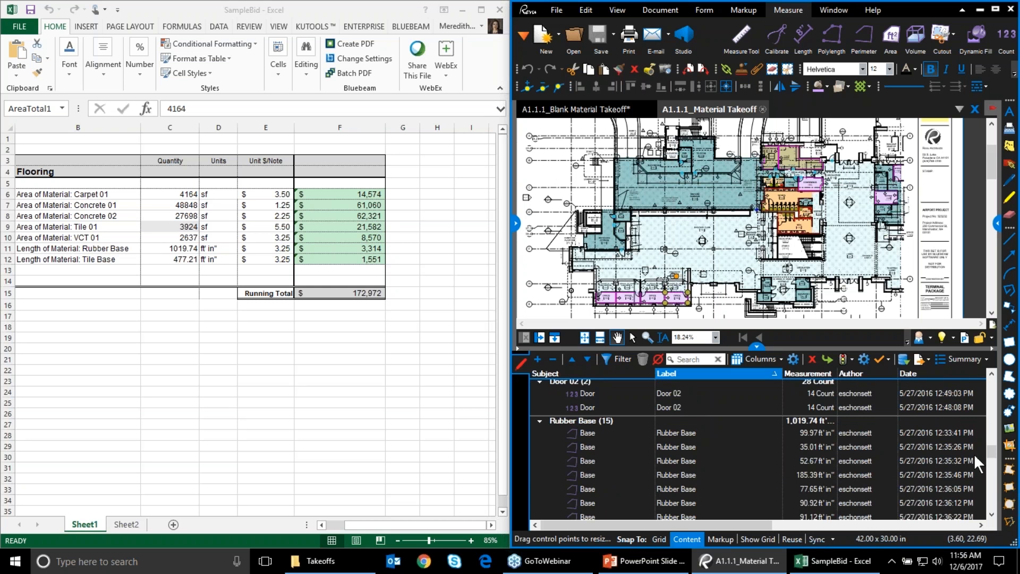
pyautogui.scroll(2, 924, 492)
pyautogui.scroll(-6, 898, 486)
pyautogui.scroll(-3, 896, 485)
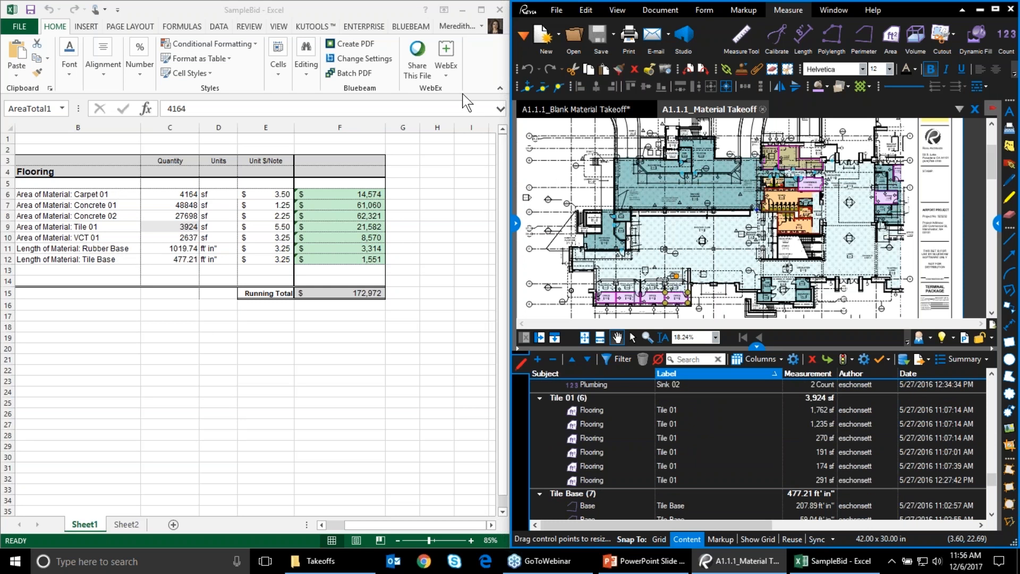
# Save the bid workbook as A1.1.1_Bid in the Takeoffs folder and close Excel
pyautogui.rightClick(302, 17)
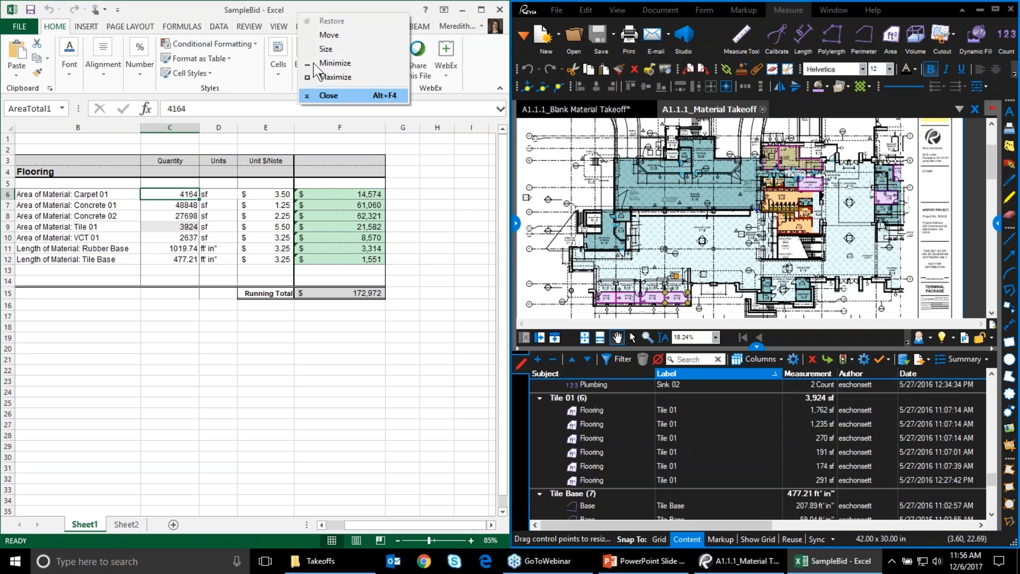
pyautogui.click(236, 8)
pyautogui.rightClick(235, 8)
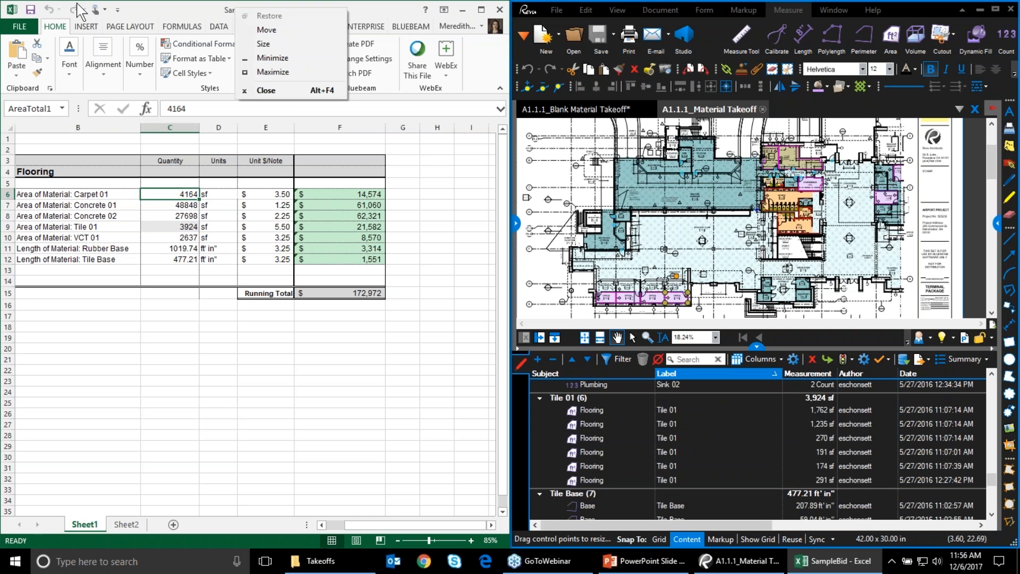
pyautogui.click(25, 29)
pyautogui.click(30, 160)
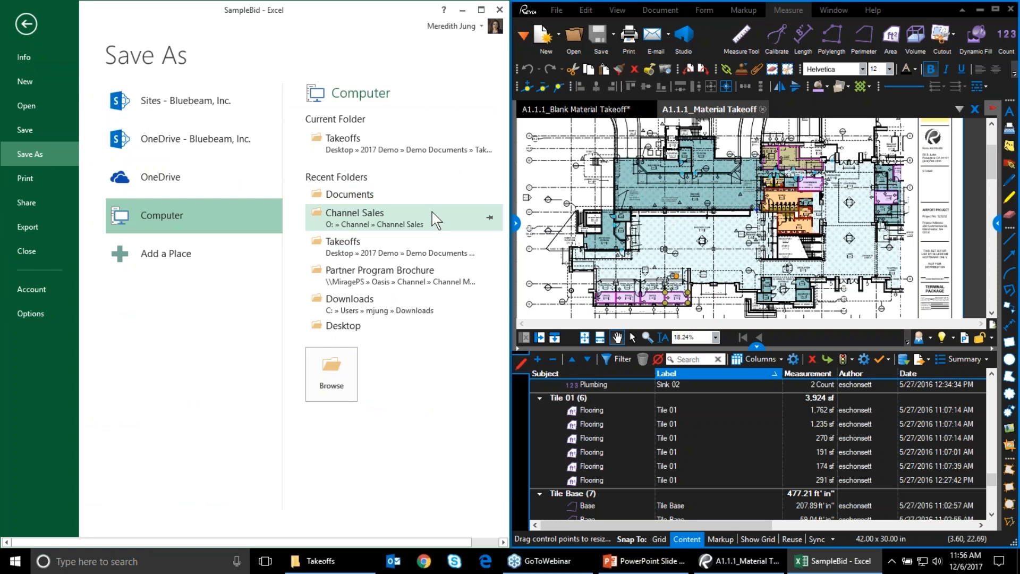
pyautogui.click(436, 256)
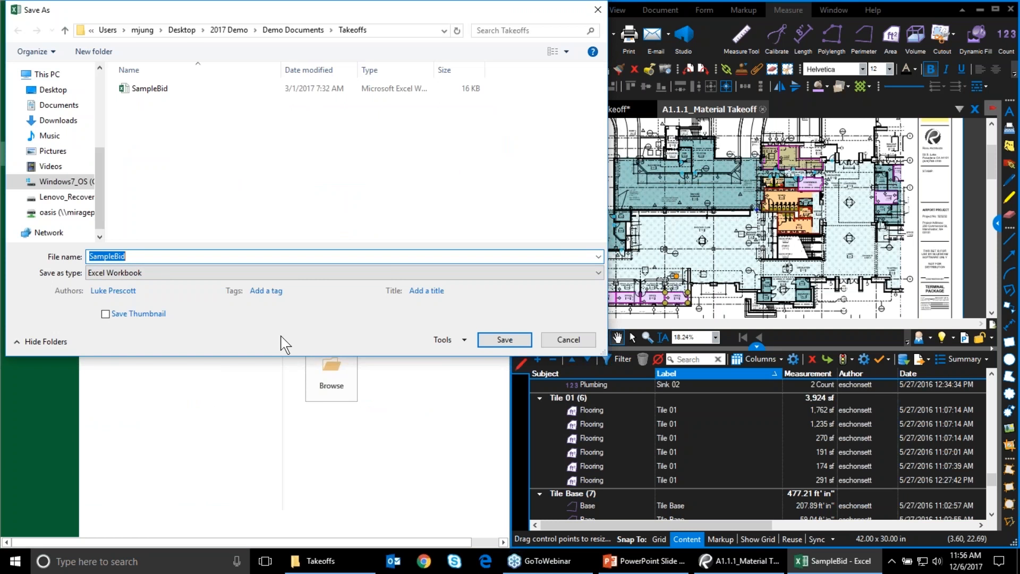
pyautogui.write('A1.1.1')
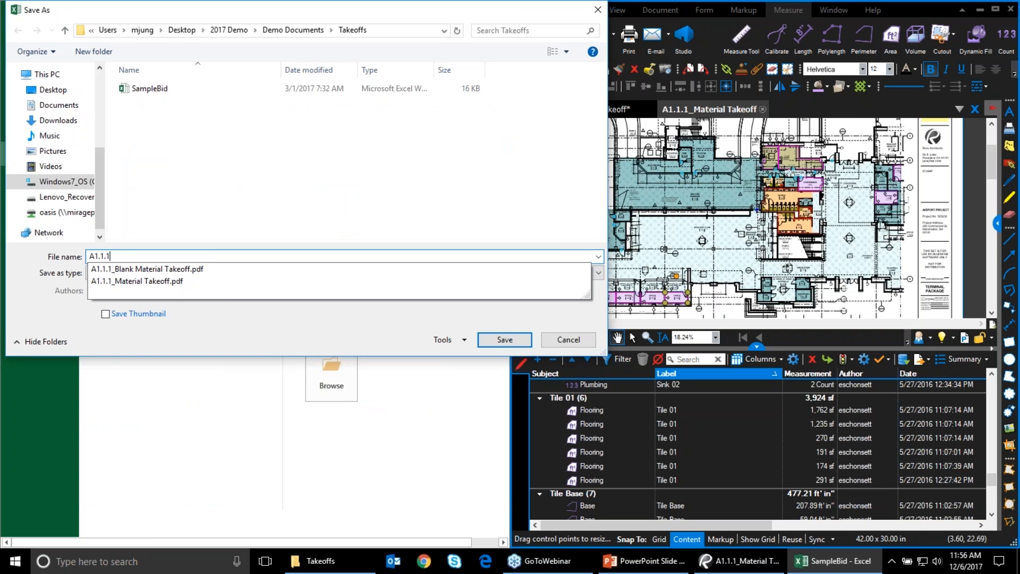
pyautogui.write('_Bid')
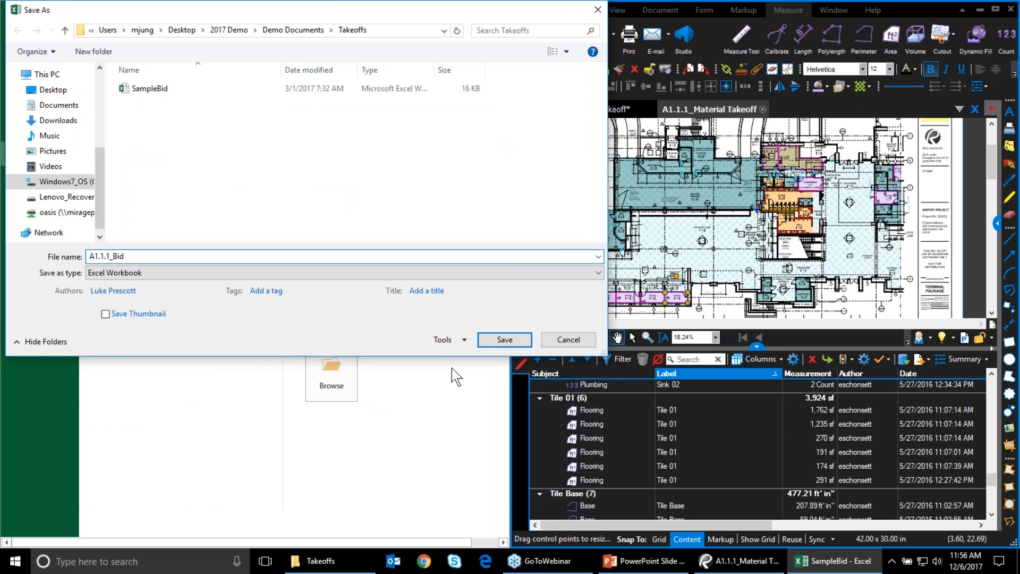
pyautogui.click(505, 339)
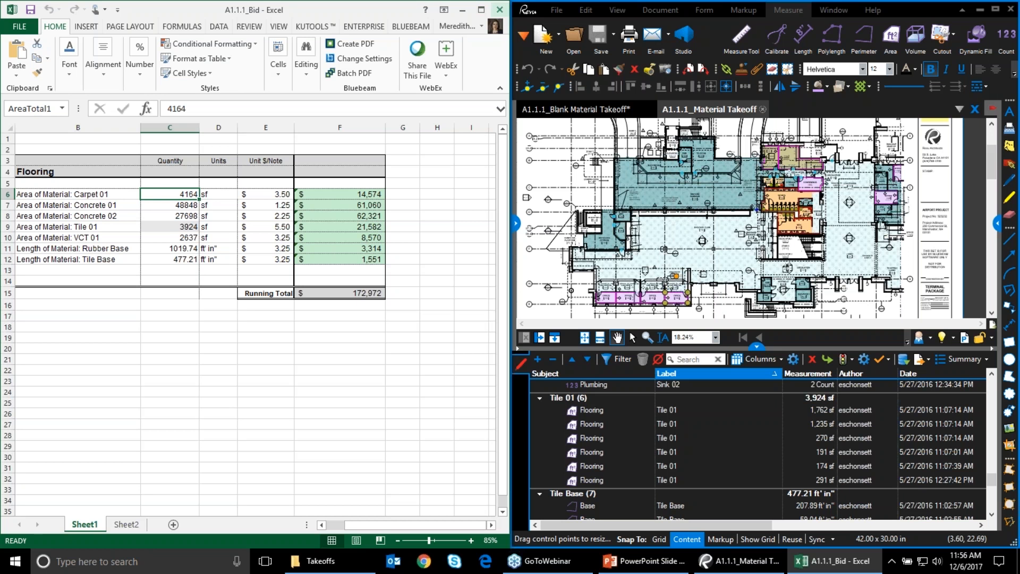
pyautogui.click(500, 12)
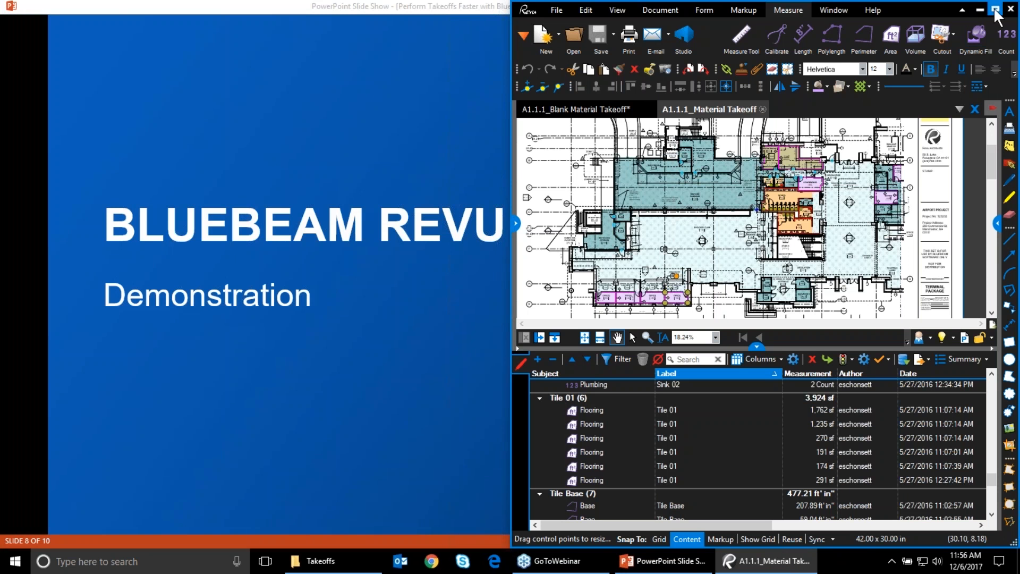
# Maximize Revu and fit the full takeoff plan with the Markups List collapsed, then return to the slide show
pyautogui.click(995, 9)
pyautogui.click(392, 213)
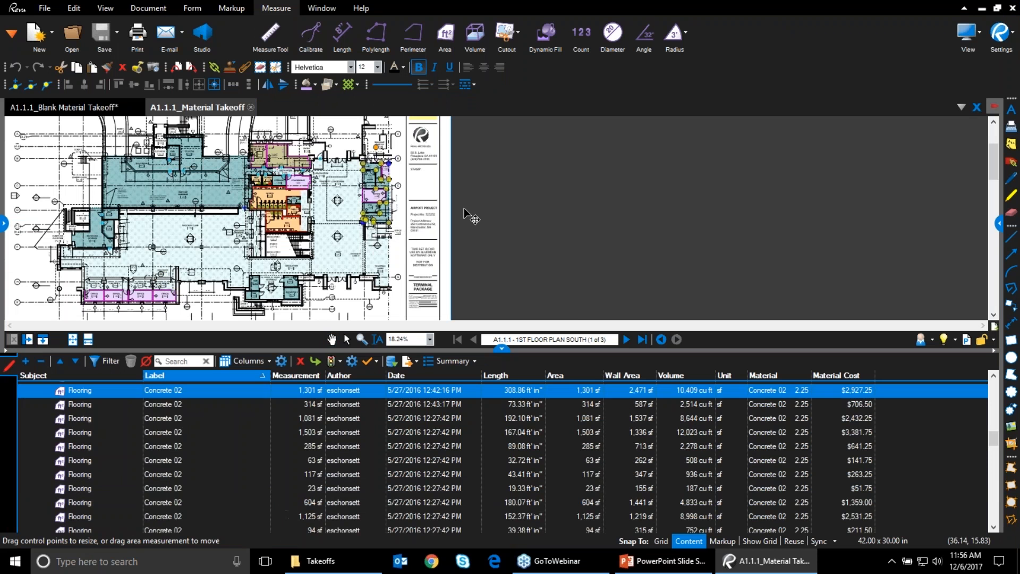
pyautogui.moveTo(425, 245); pyautogui.dragTo(717, 252)
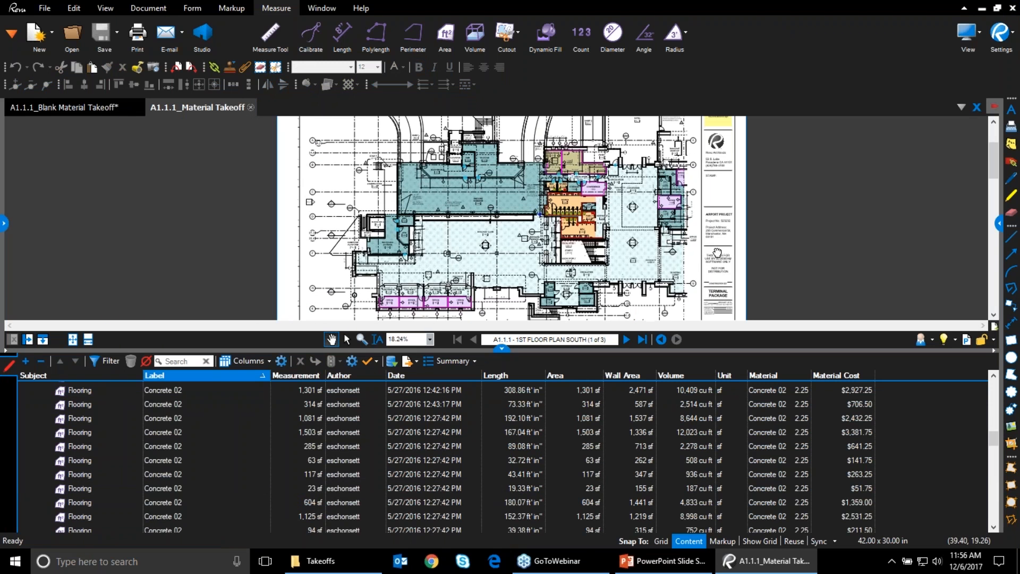
pyautogui.click(72, 342)
pyautogui.scroll(2, 530, 258)
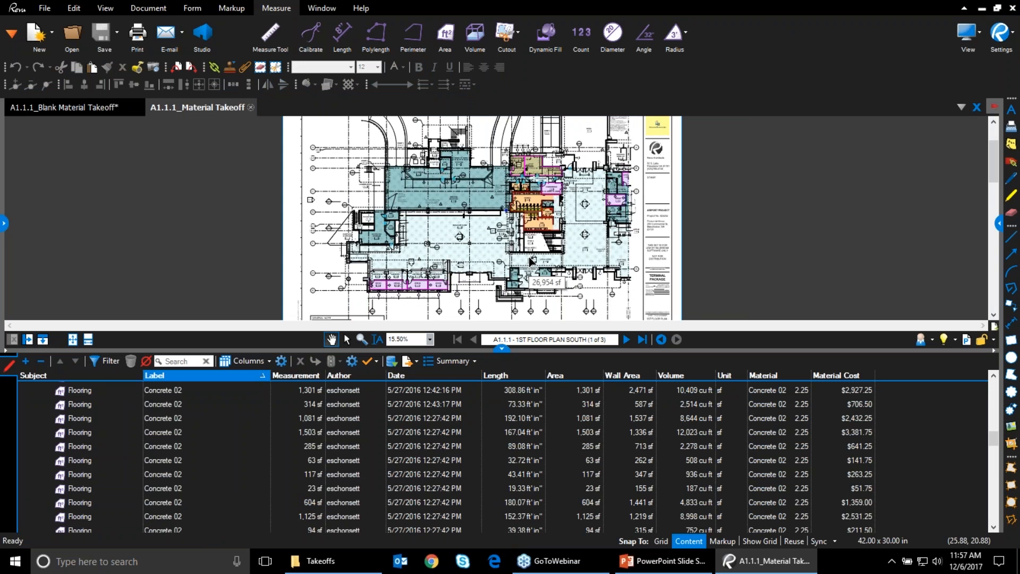
pyautogui.click(502, 349)
pyautogui.scroll(1, 519, 259)
pyautogui.scroll(2, 518, 260)
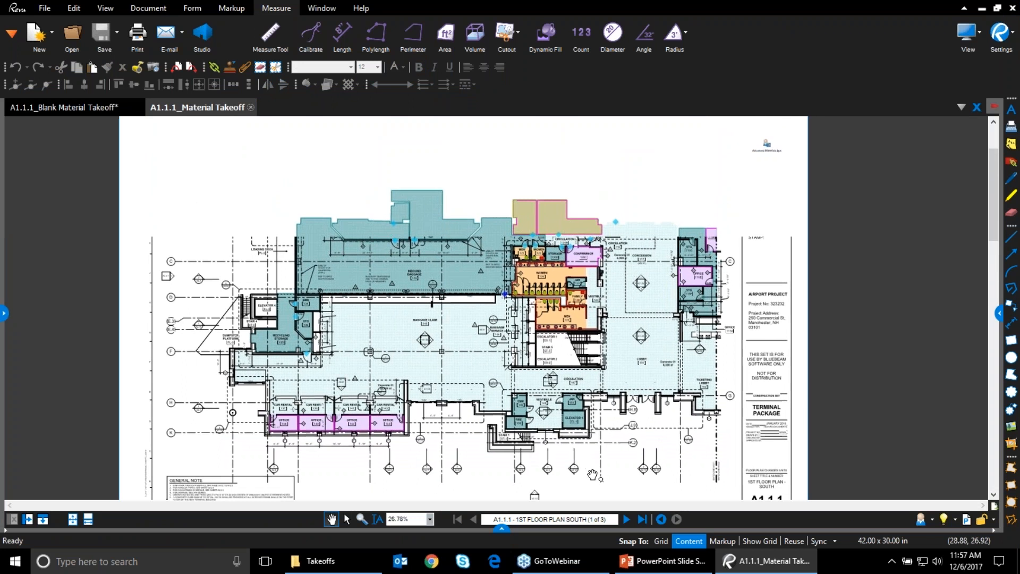
pyautogui.click(638, 558)
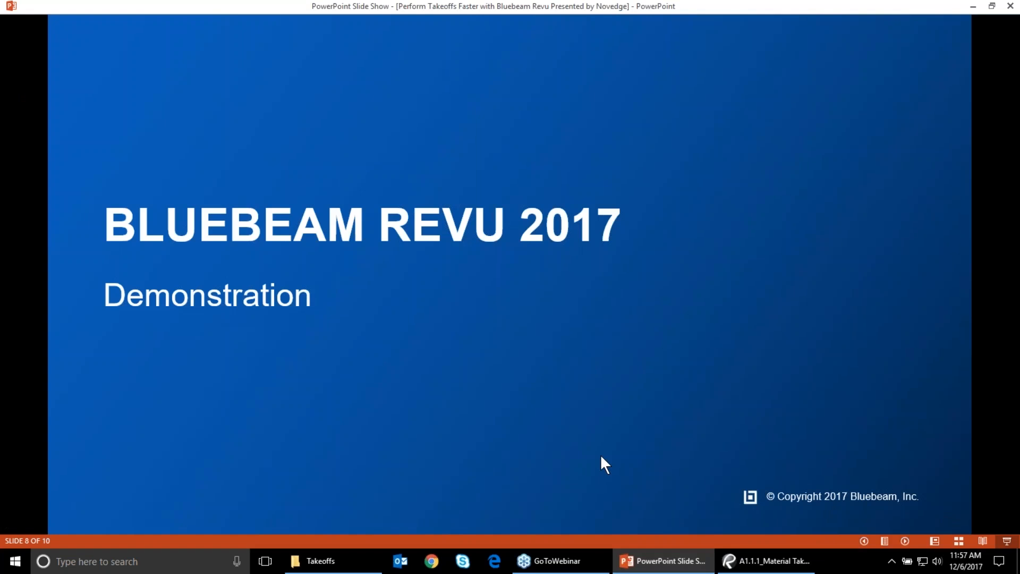
# Go back to slide 7, then advance through the Quantity Link and thank-you slides to the Novedge $430 page
pyautogui.press('Left')
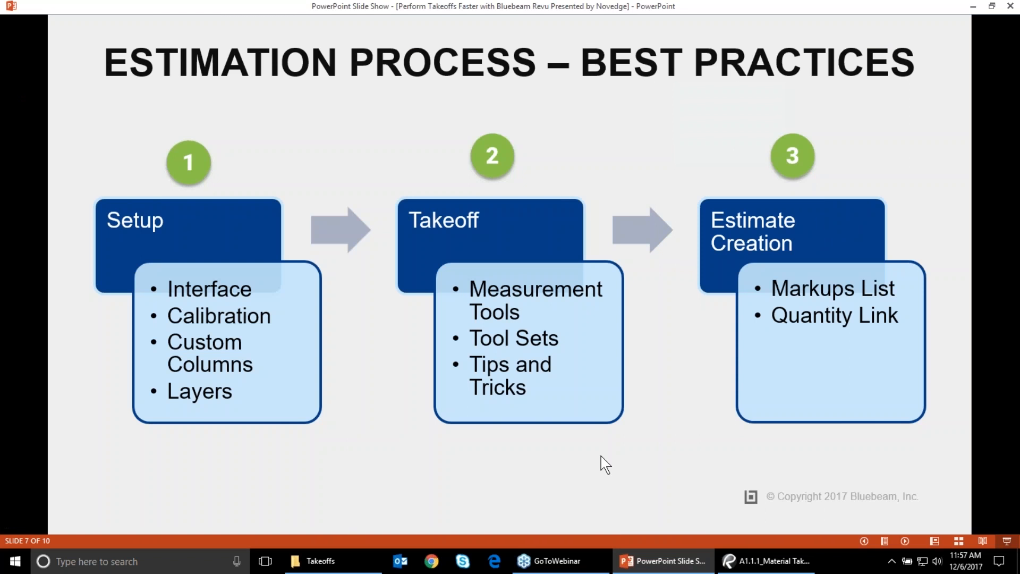
pyautogui.press('Right')
pyautogui.press('Right')
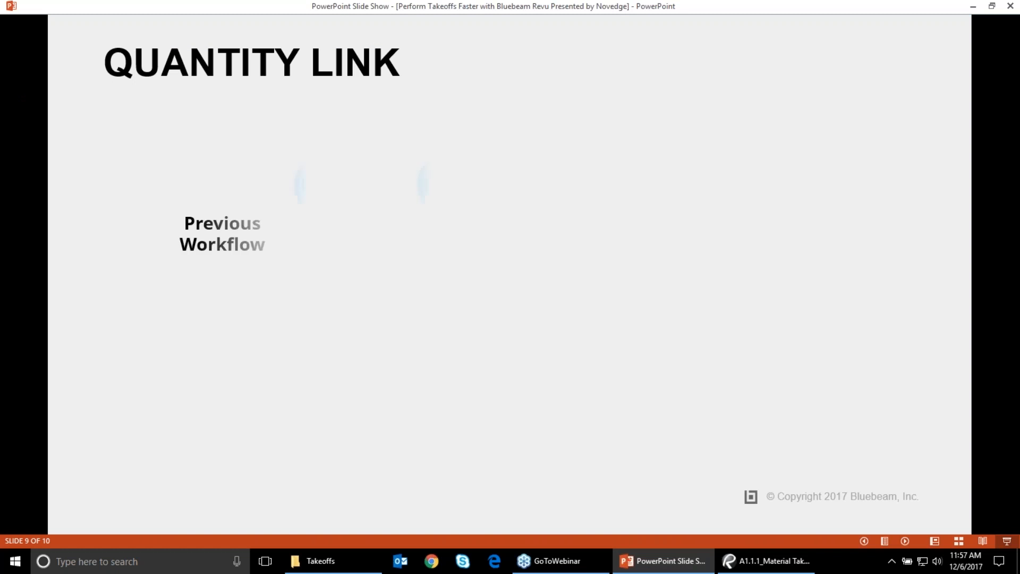
pyautogui.press('Right')
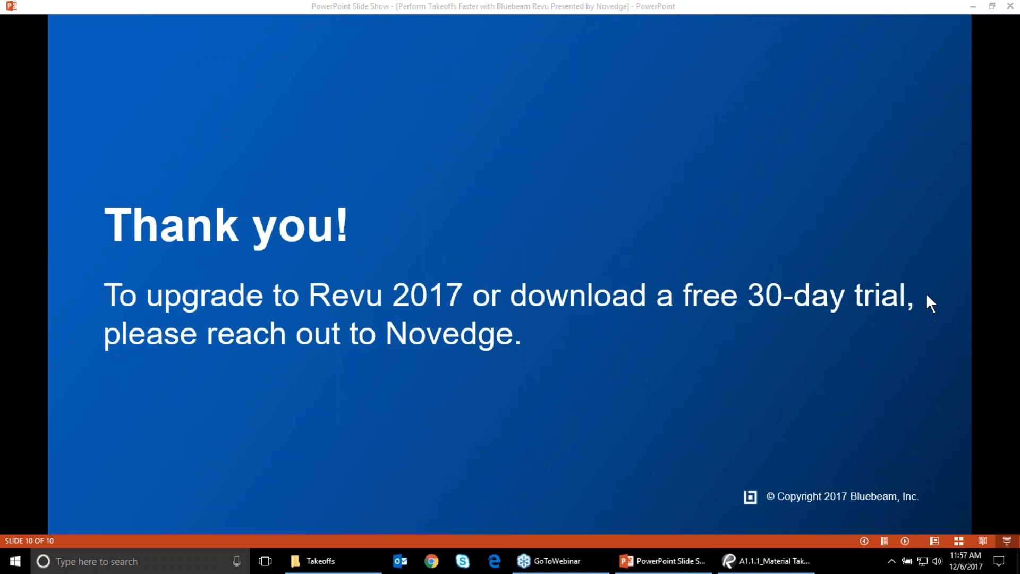
pyautogui.click(539, 305)
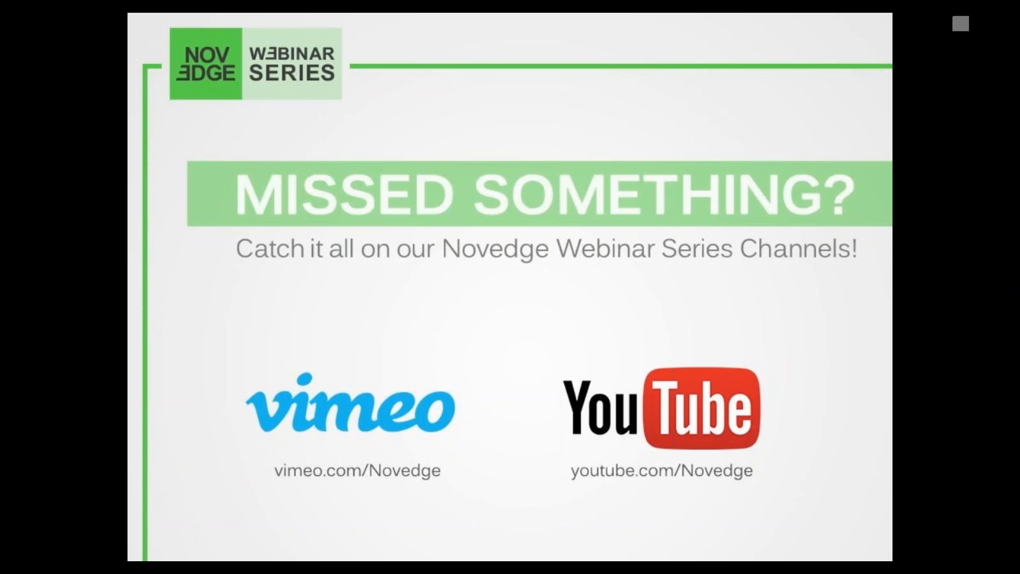
pyautogui.click(560, 319)
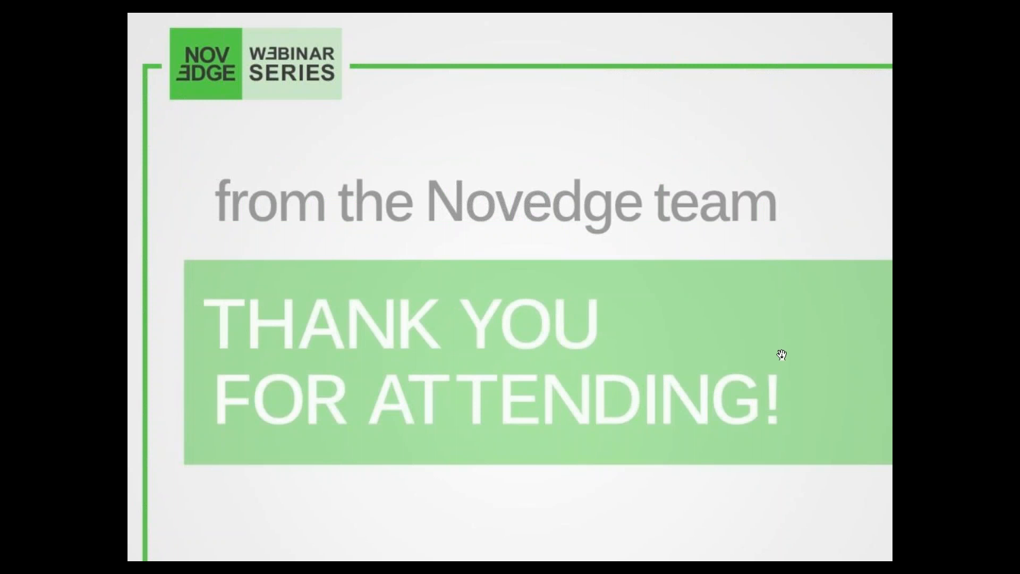
pyautogui.click(779, 352)
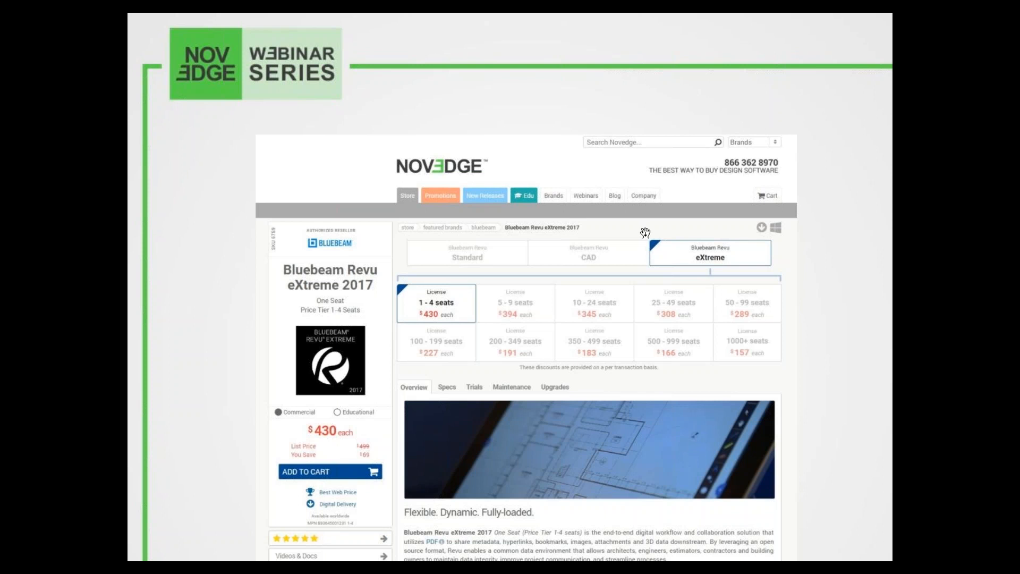
# Advance past the upcoming-webinar and blog/Facebook slides to the final Thank you slide, 10 of 10
pyautogui.click(645, 233)
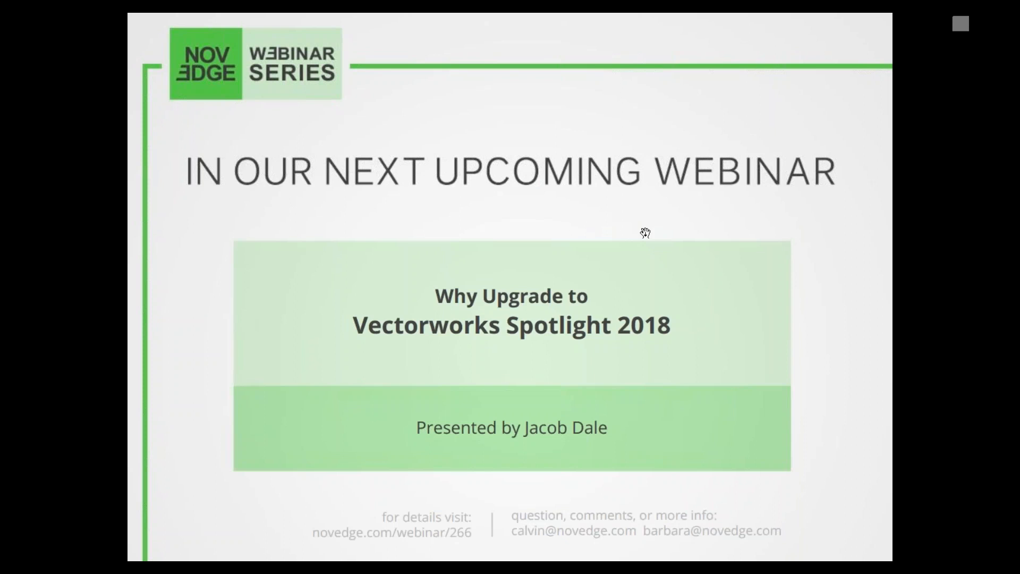
pyautogui.click(645, 232)
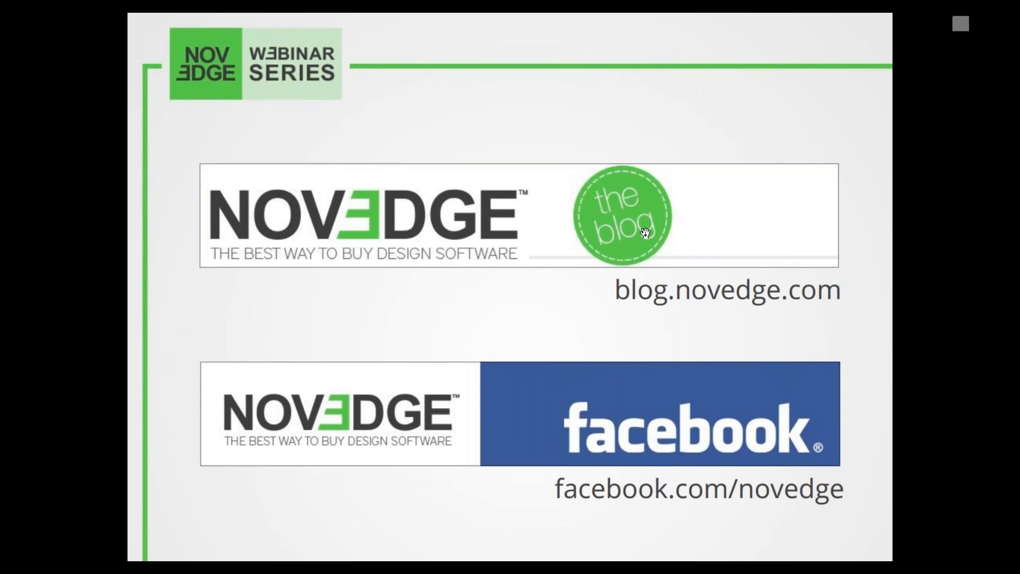
pyautogui.click(645, 233)
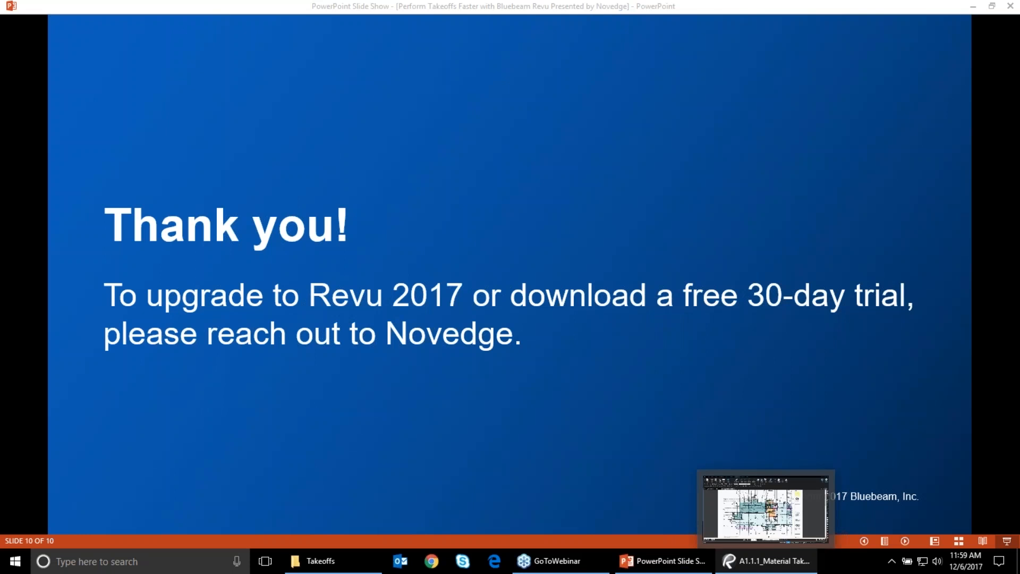
# Switch to Revu and close the A1.1.1_Material Takeoff tab, leaving the Blank Material Takeoff open
pyautogui.click(765, 560)
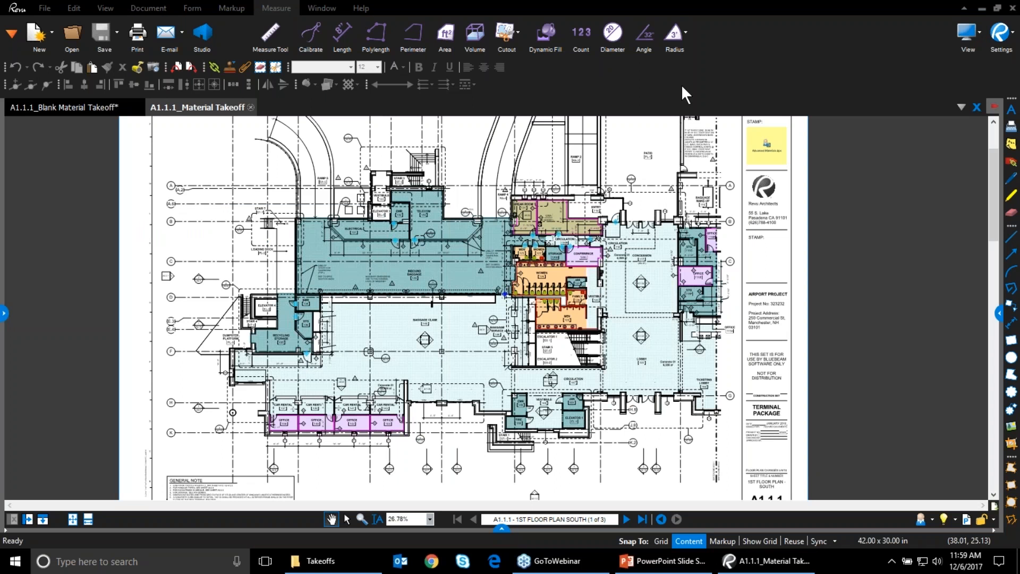
pyautogui.click(668, 5)
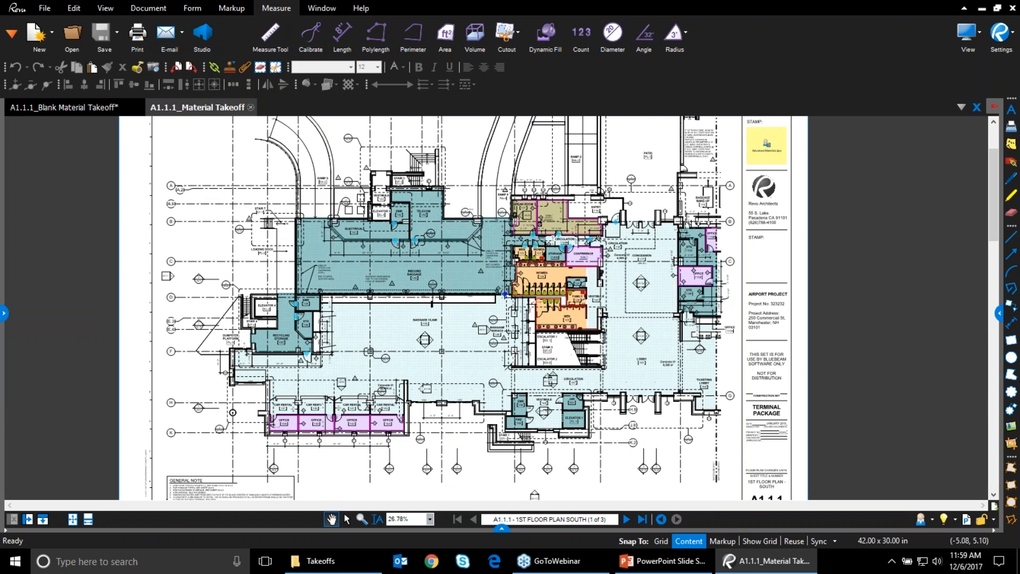
pyautogui.click(251, 107)
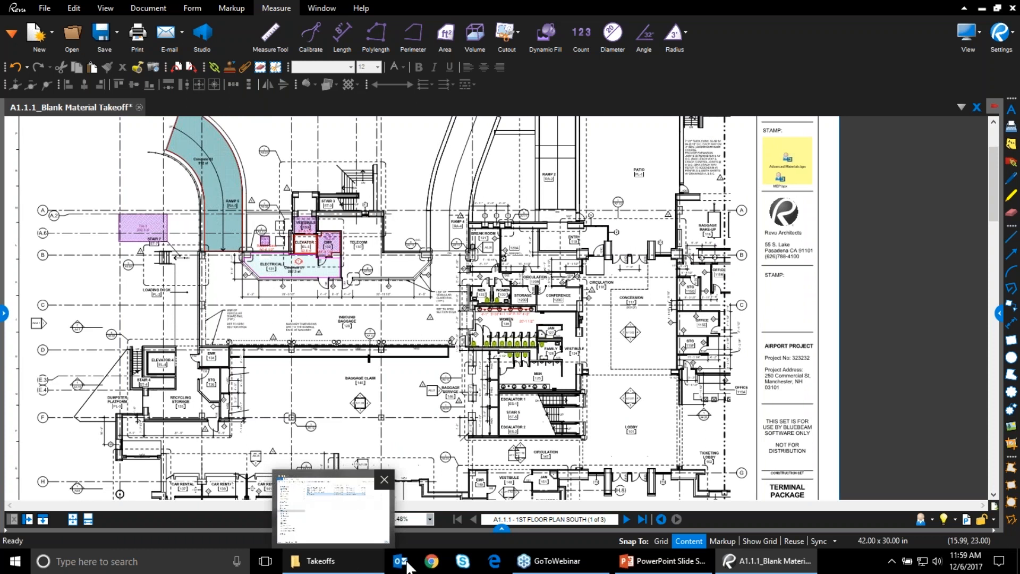
# Open the Measurements panel and try switching the scale units to decimal feet
pyautogui.click(13, 34)
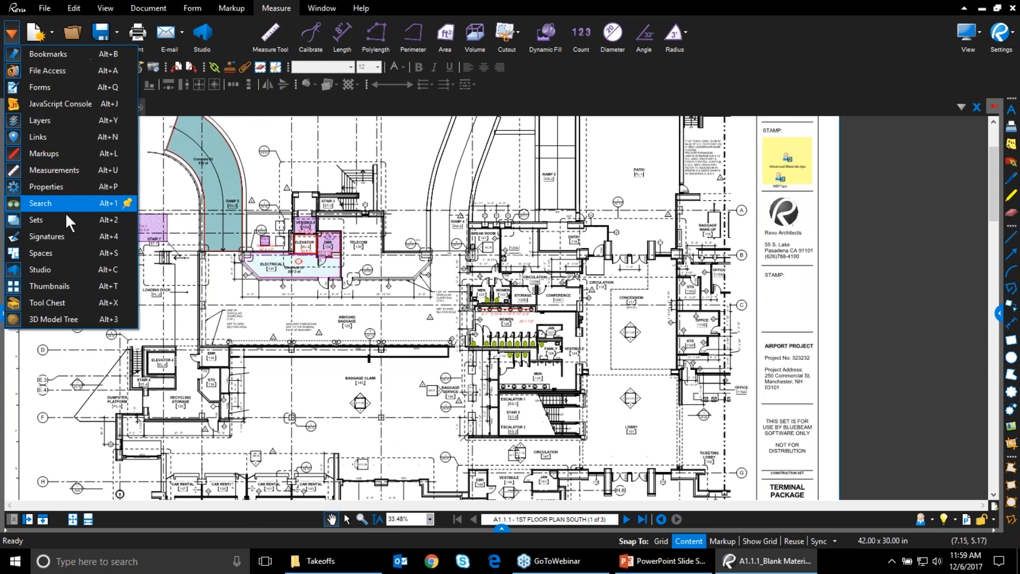
pyautogui.click(53, 171)
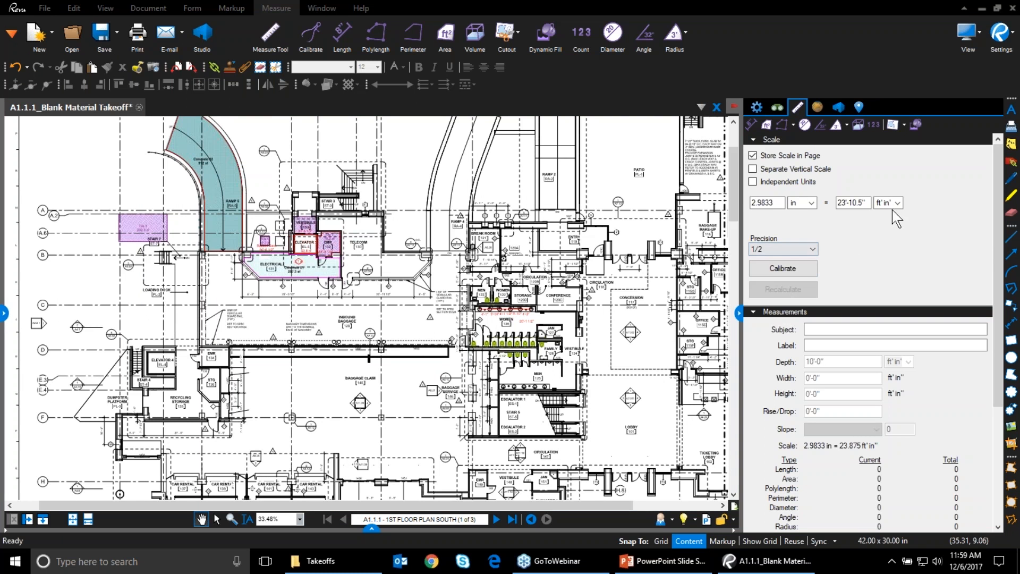
pyautogui.click(811, 203)
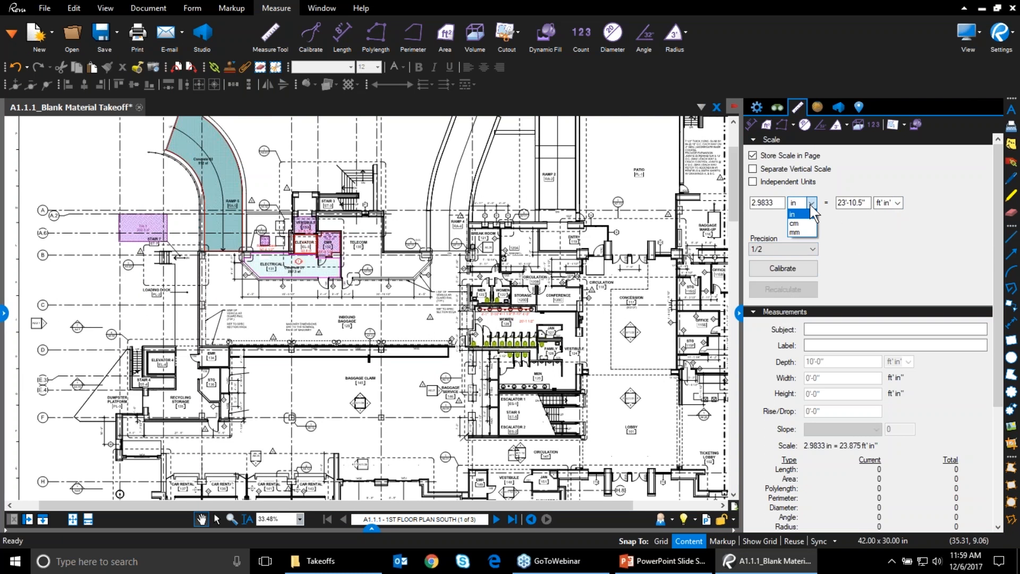
pyautogui.click(896, 203)
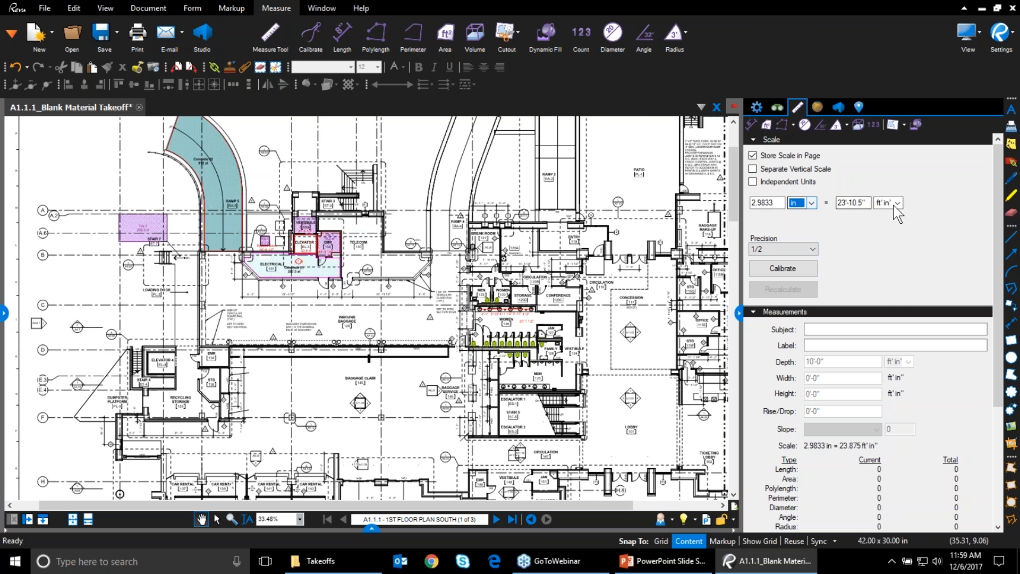
pyautogui.click(897, 204)
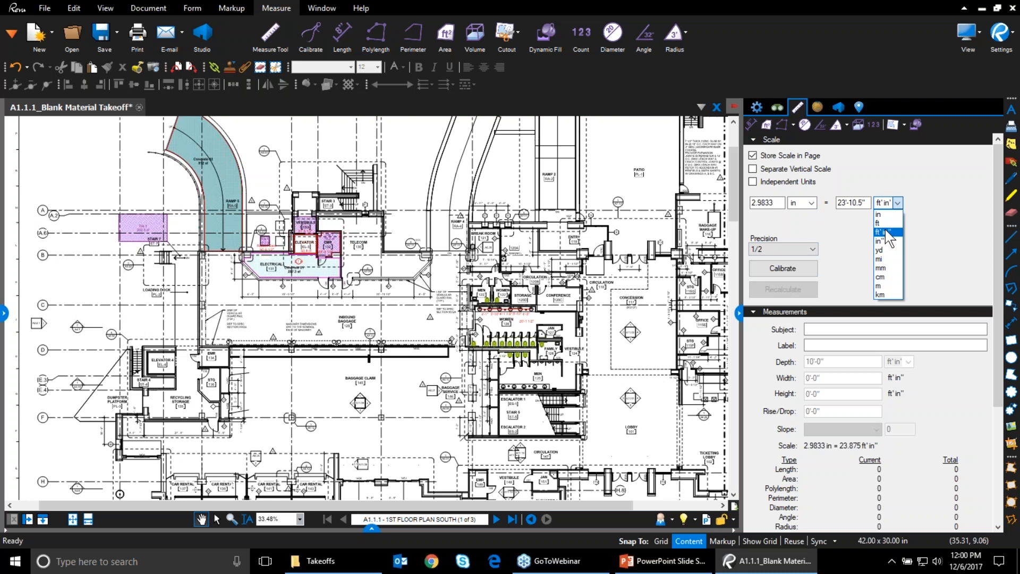
pyautogui.click(887, 224)
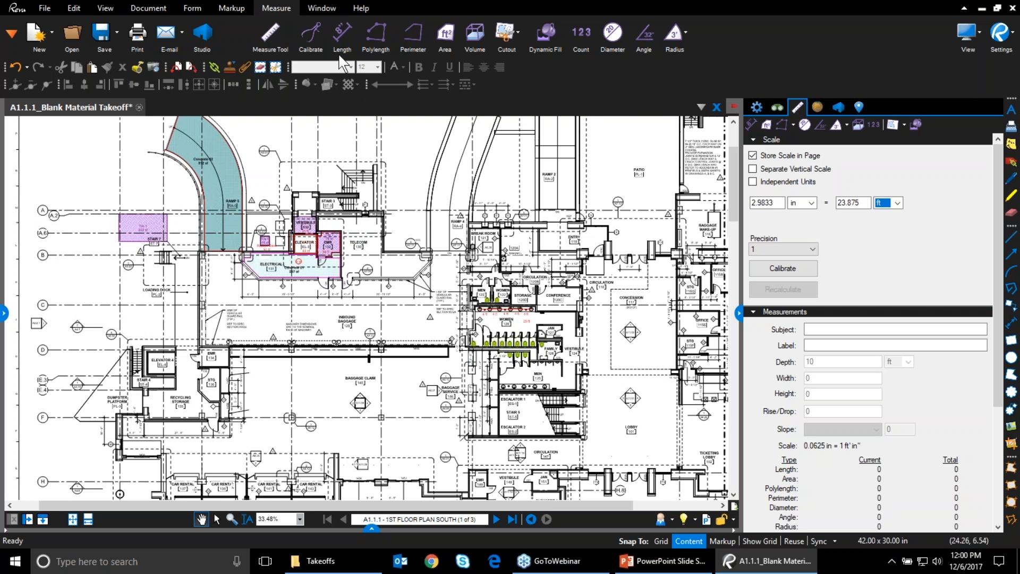
pyautogui.click(341, 54)
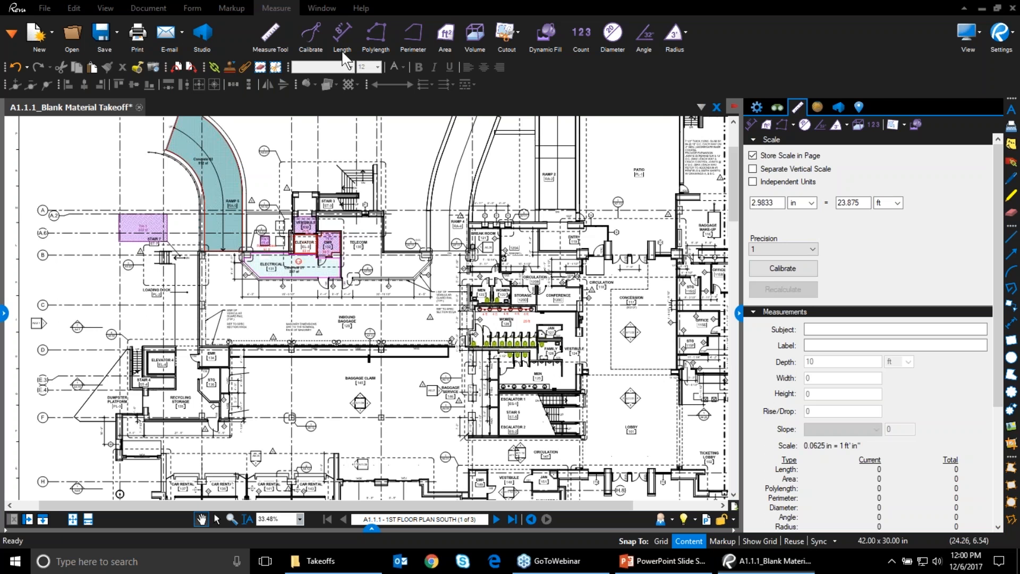
# Return the scale to feet-and-inches with precision 1, keeping 2.9833 in = 23'-10.5"
pyautogui.click(807, 248)
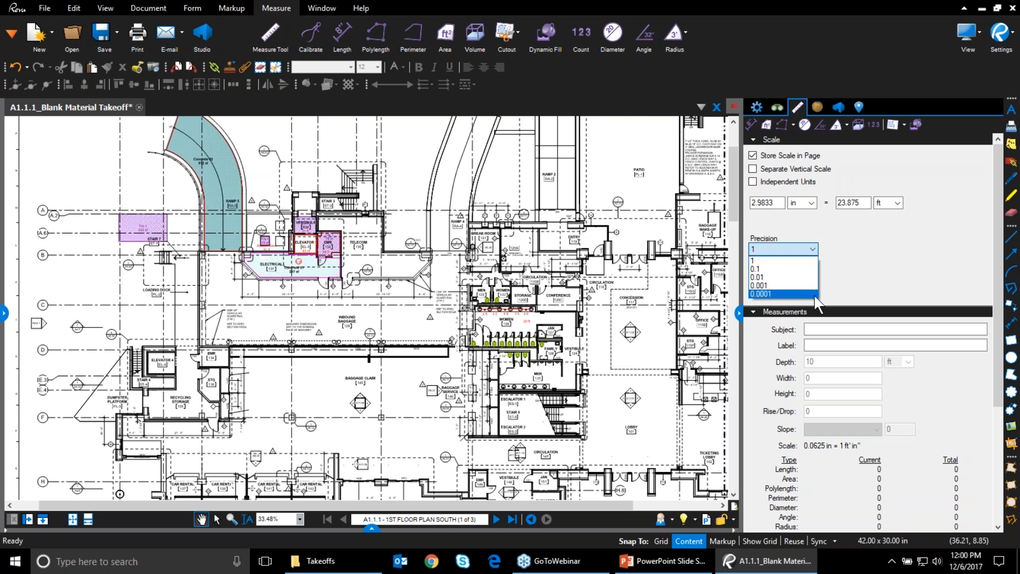
pyautogui.click(852, 282)
pyautogui.click(897, 203)
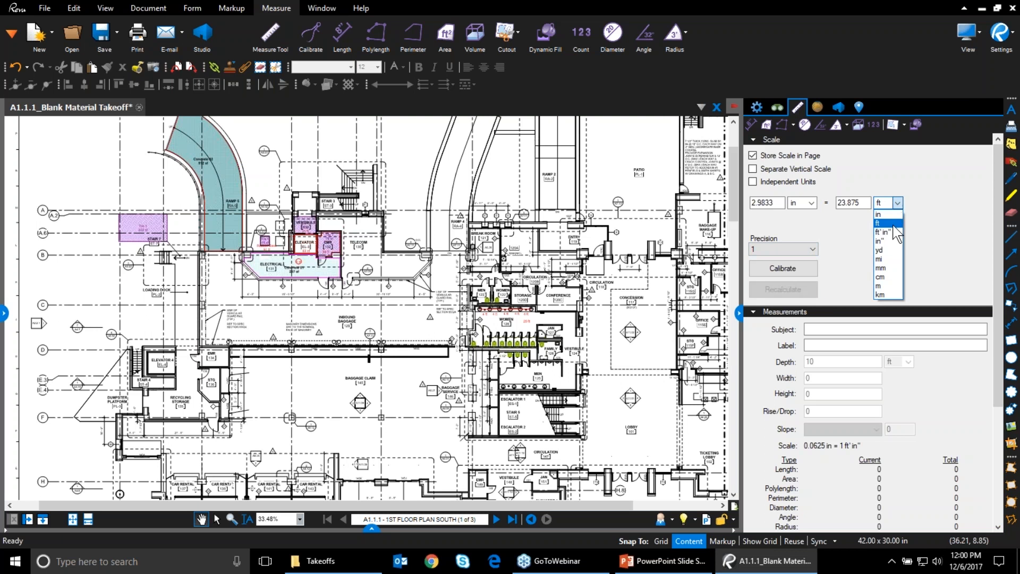
pyautogui.click(893, 232)
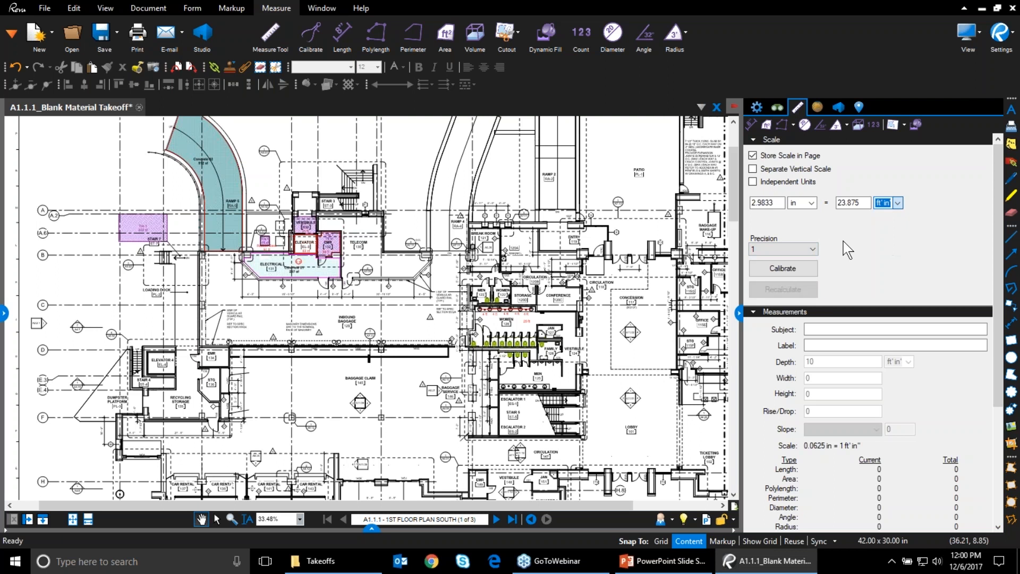
pyautogui.click(810, 250)
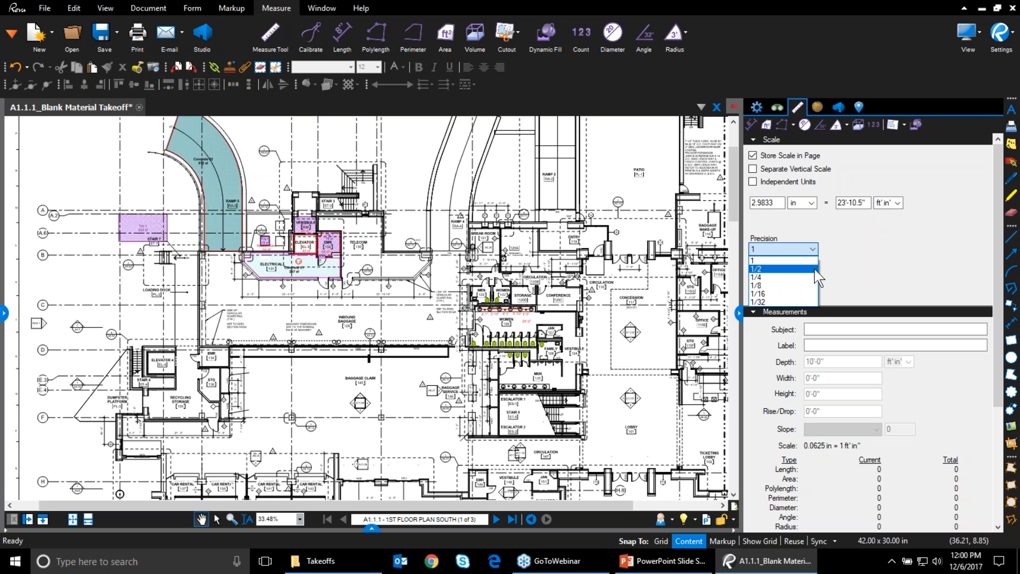
pyautogui.click(866, 249)
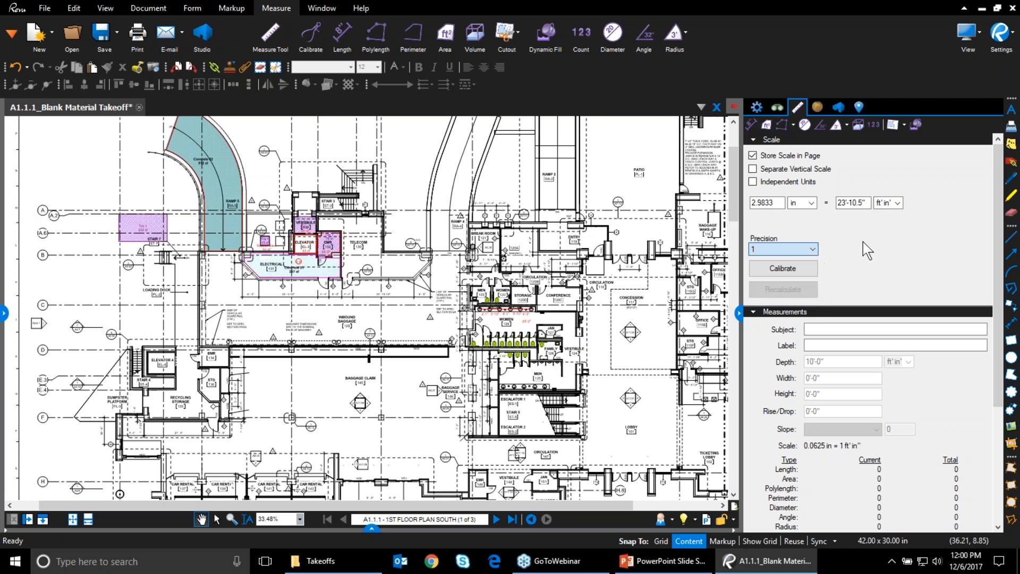
pyautogui.click(895, 204)
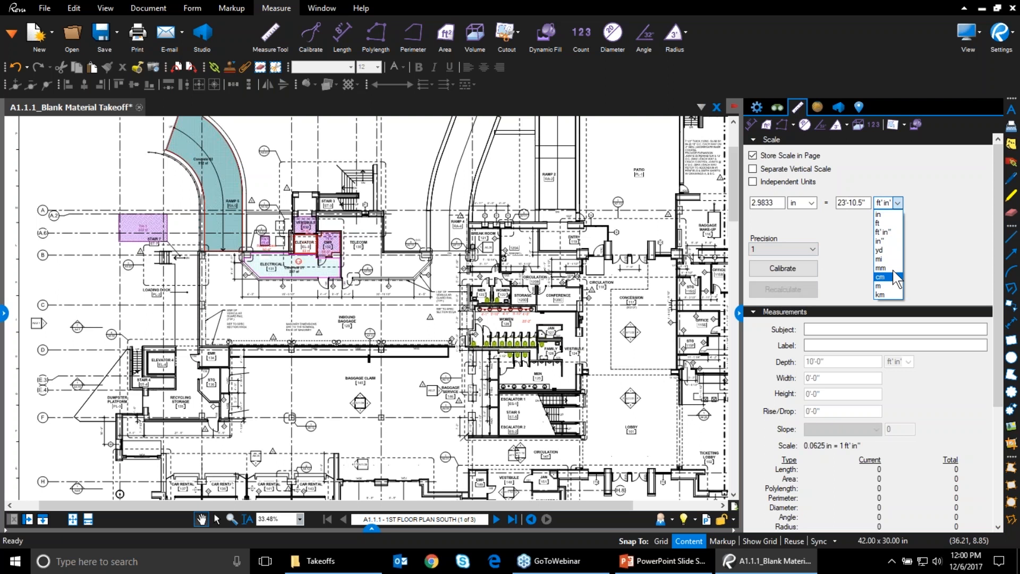
pyautogui.click(953, 289)
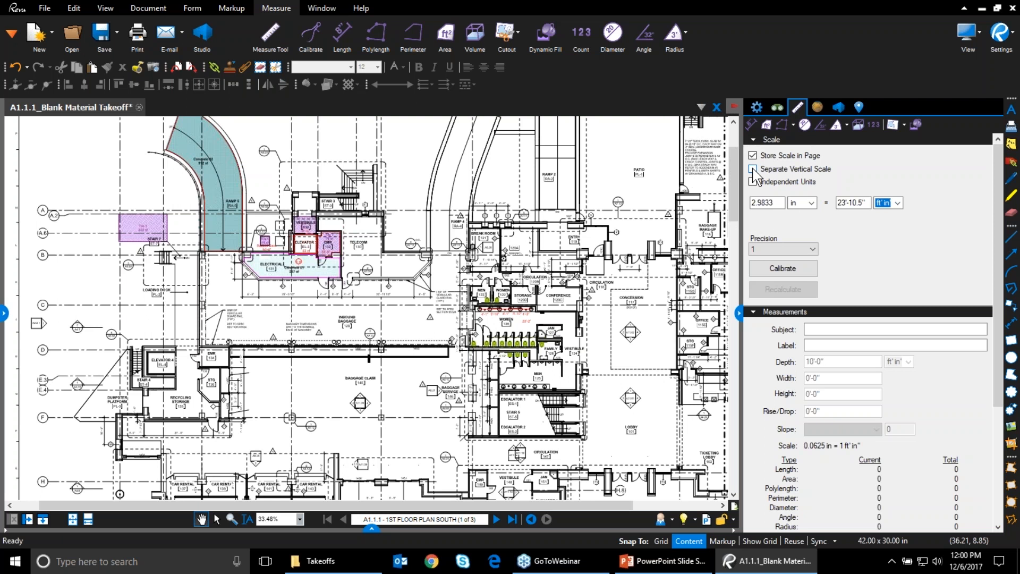
pyautogui.click(401, 51)
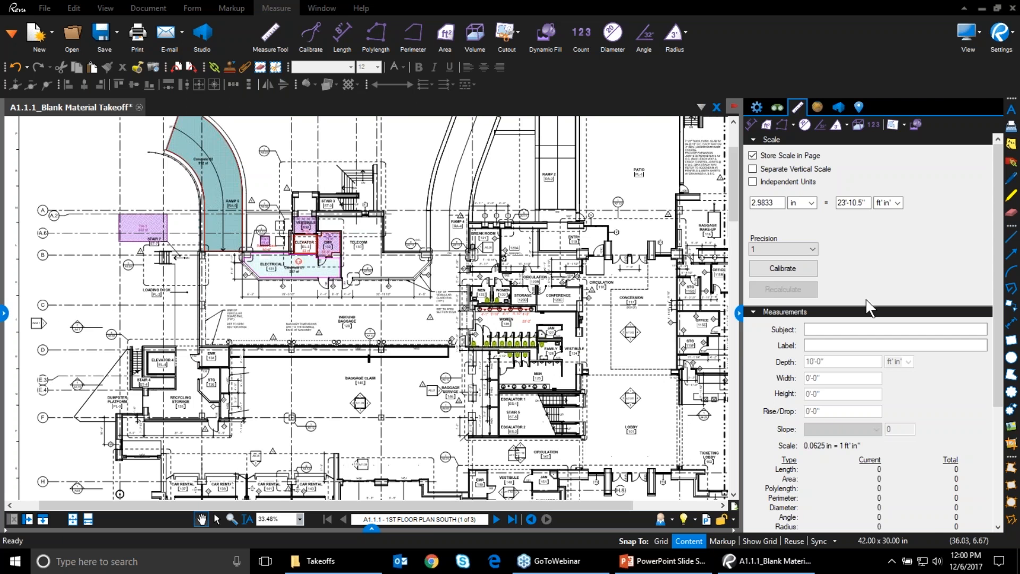
# Collapse the measurement settings and show the Tool Chest in the left panel
pyautogui.click(739, 314)
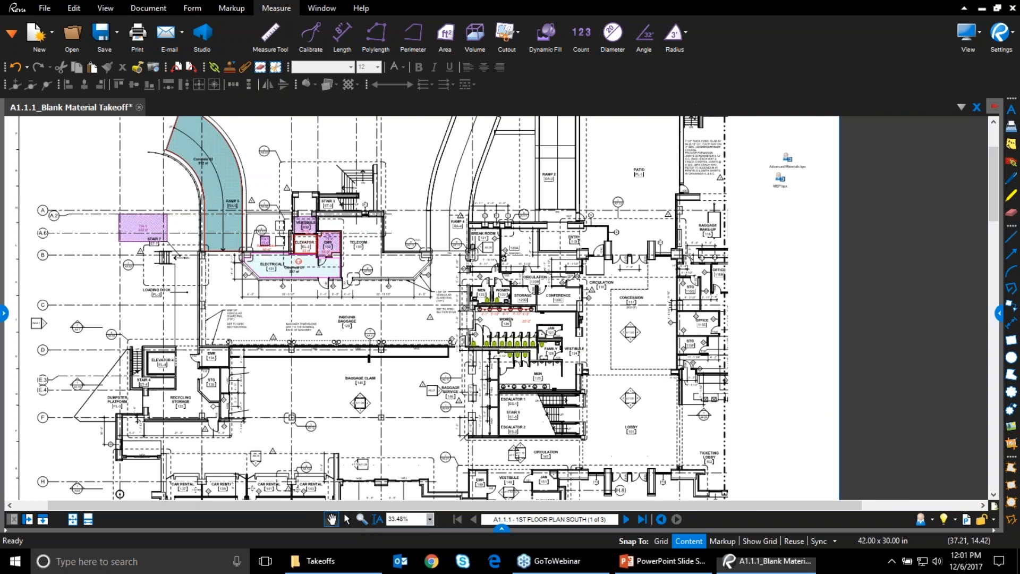
pyautogui.click(4, 312)
pyautogui.click(69, 107)
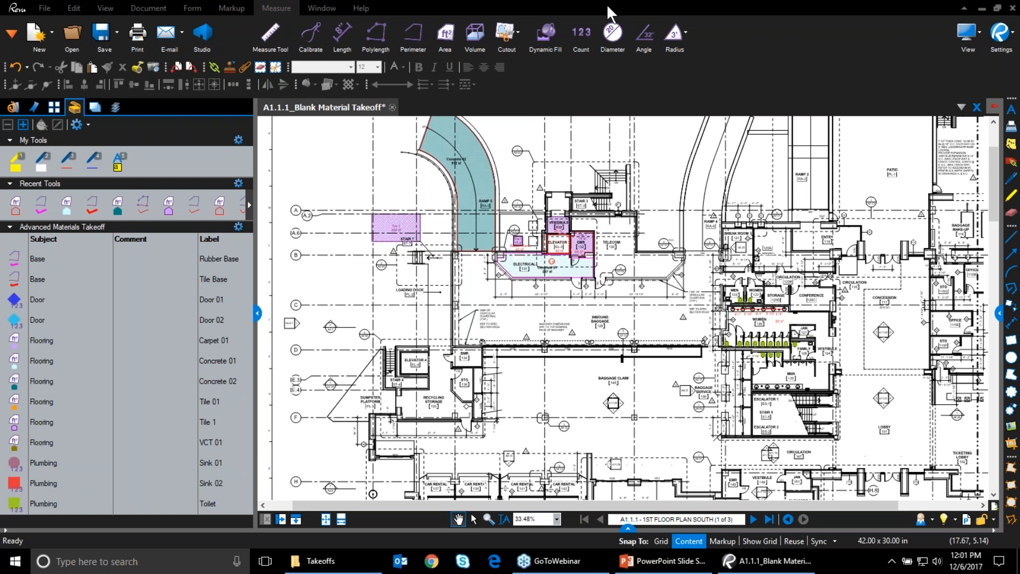
# Place a count check mark in Inbound Baggage room 129 and view its measurement details
pyautogui.click(580, 33)
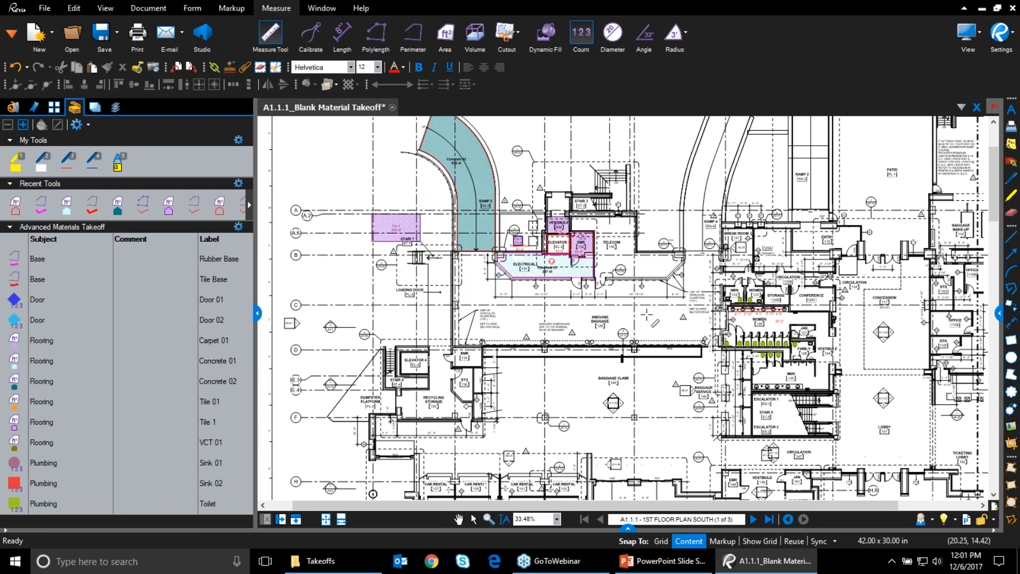
pyautogui.scroll(3, 644, 313)
pyautogui.scroll(3, 644, 314)
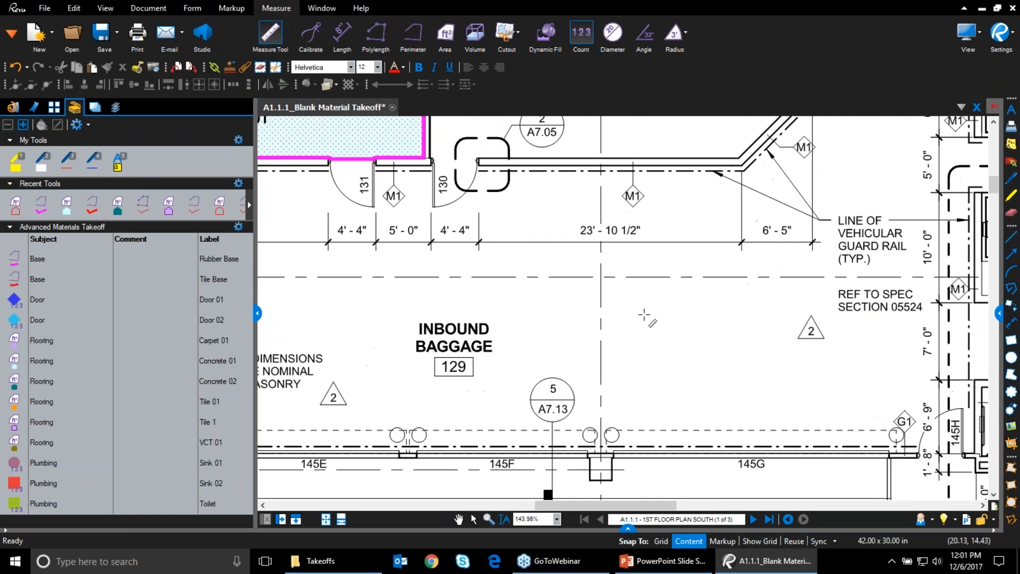
pyautogui.click(646, 312)
pyautogui.press('Escape')
pyautogui.click(646, 314)
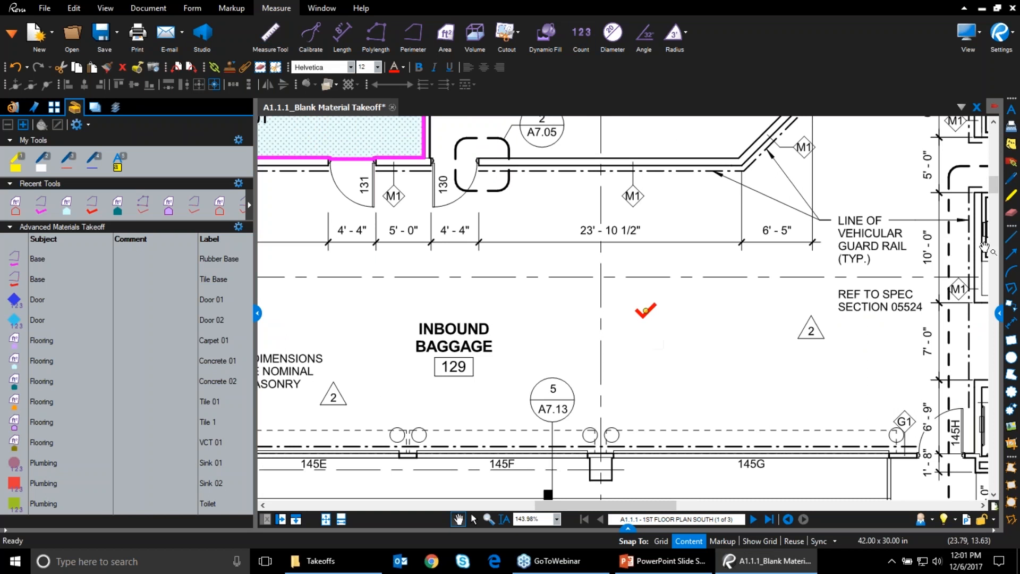
pyautogui.click(998, 316)
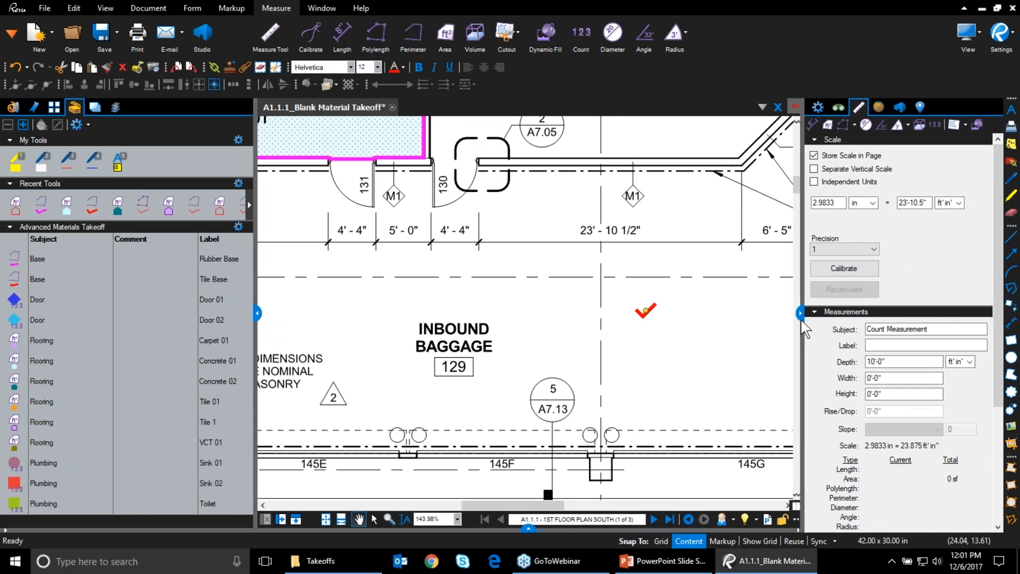
# Give the count mark subject Lighting, label Light Receptacle, a square symbol and yellow color
pyautogui.click(818, 108)
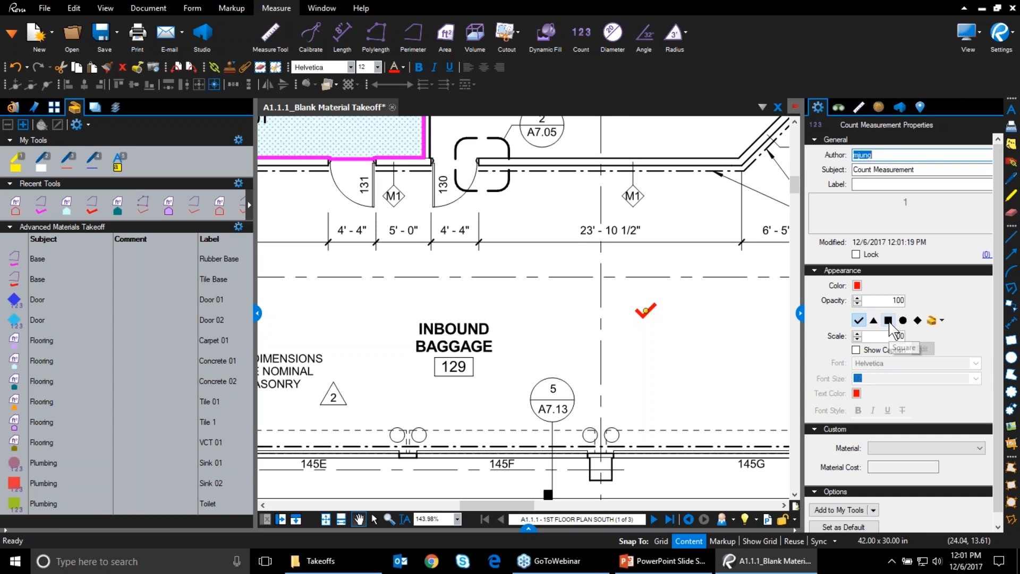
pyautogui.press('Tab')
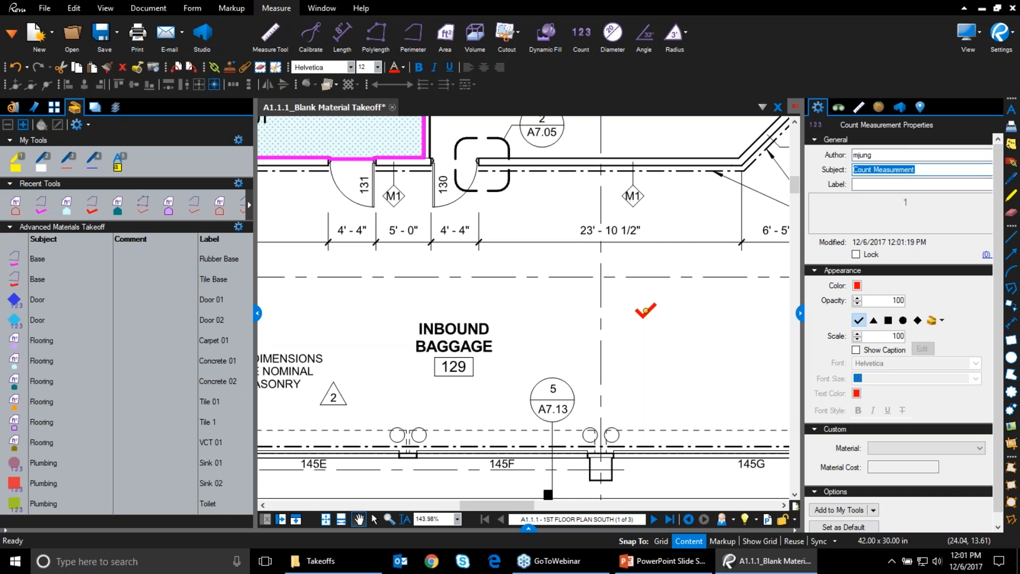
pyautogui.write('Lighting')
pyautogui.click(873, 184)
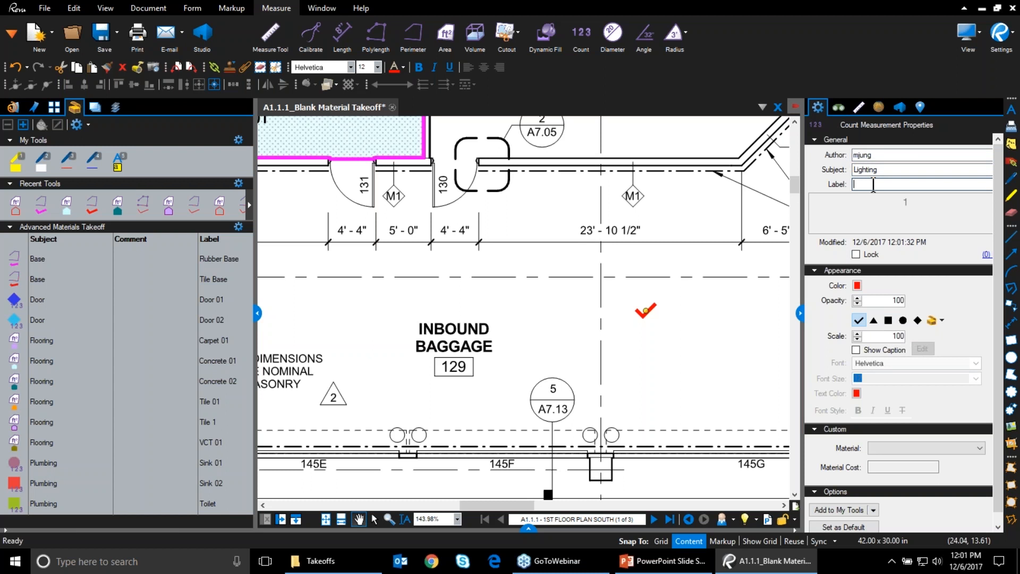
pyautogui.write('Lice ')
pyautogui.write('ht receptacle 1')
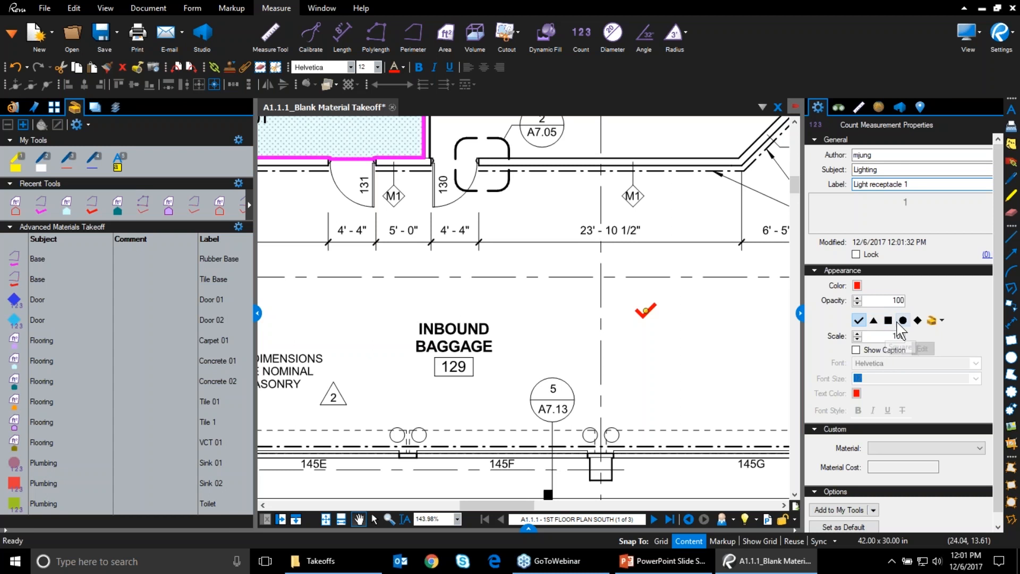
pyautogui.click(888, 320)
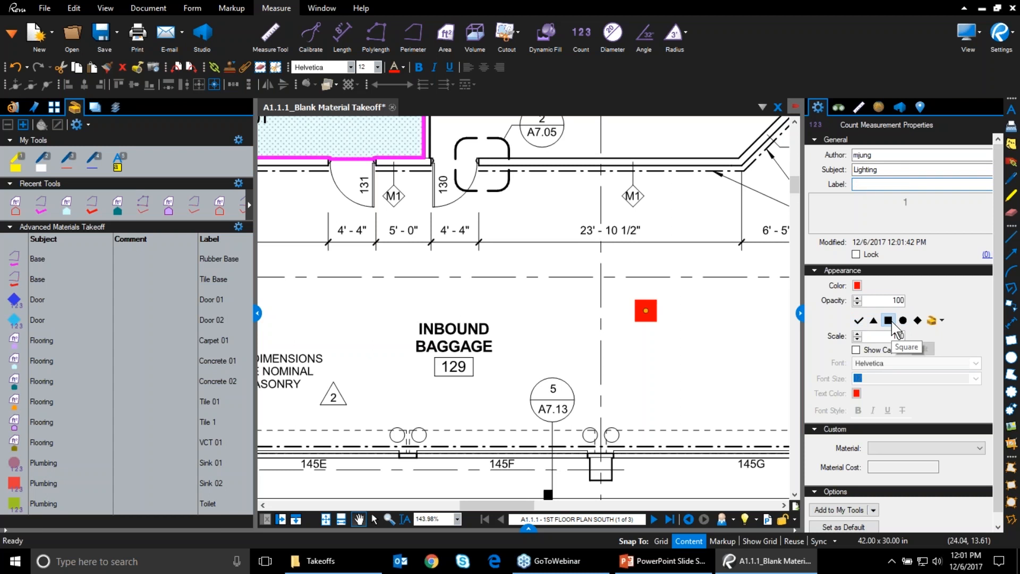
pyautogui.click(857, 285)
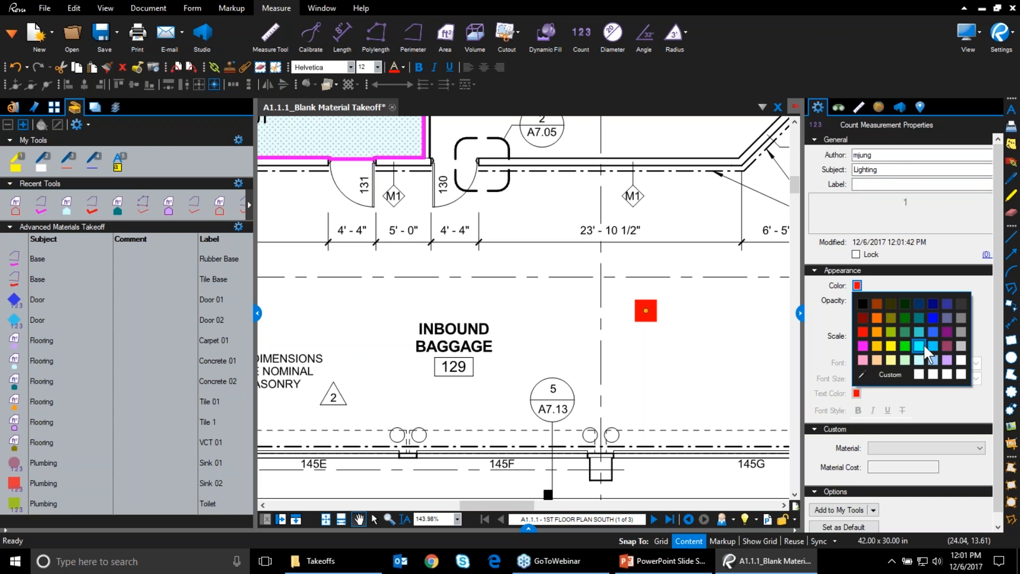
pyautogui.click(891, 346)
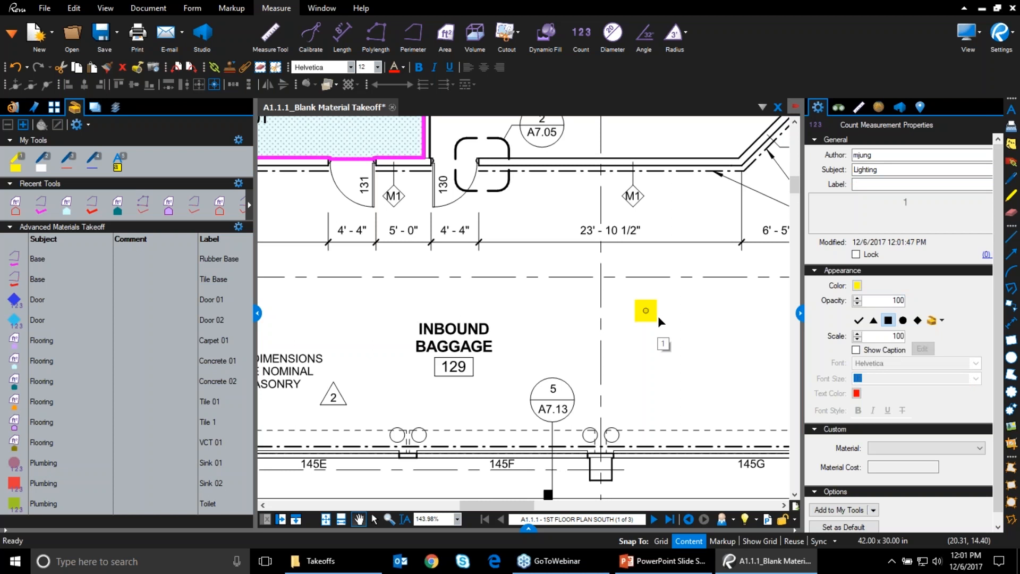
pyautogui.click(876, 185)
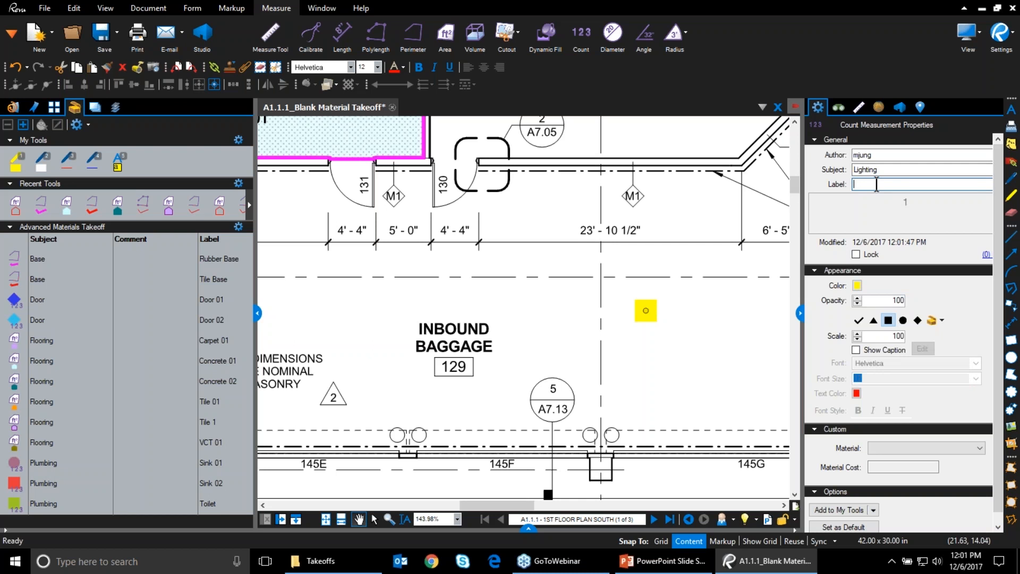
pyautogui.write('Light')
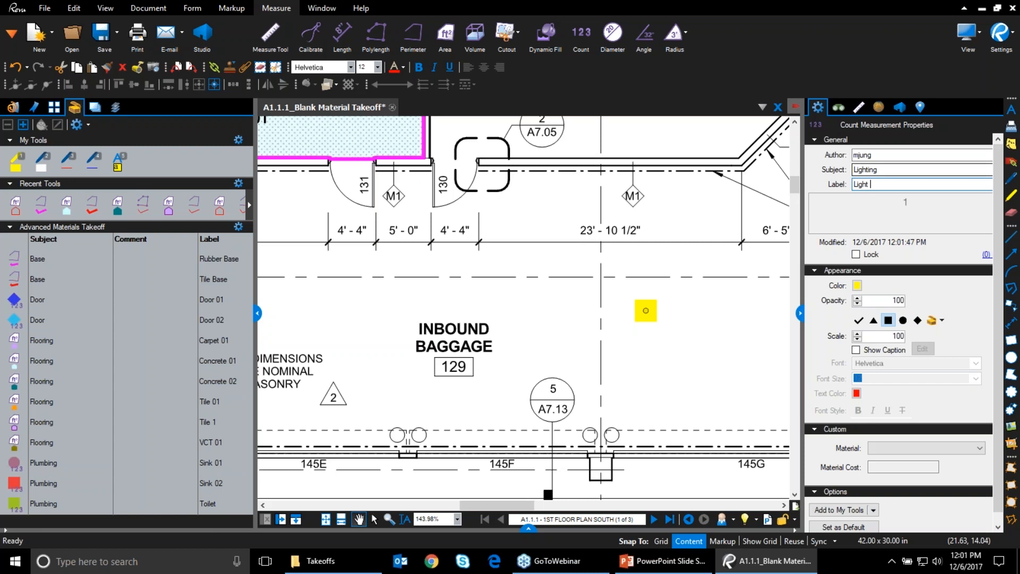
pyautogui.write(' Receptacle 1')
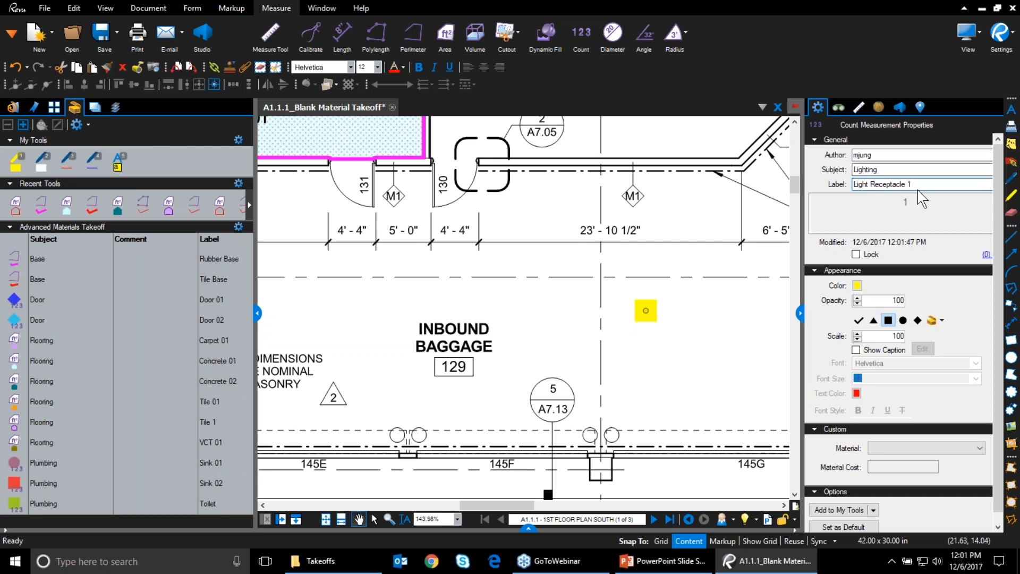
pyautogui.click(907, 168)
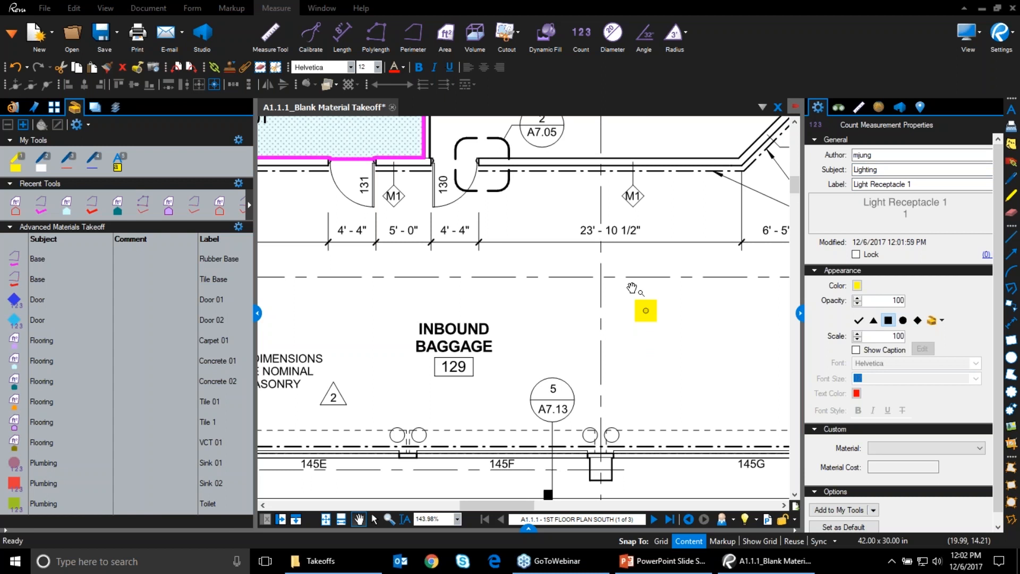
# Add the yellow count marker to the Advanced Materials Takeoff tool set
pyautogui.rightClick(645, 315)
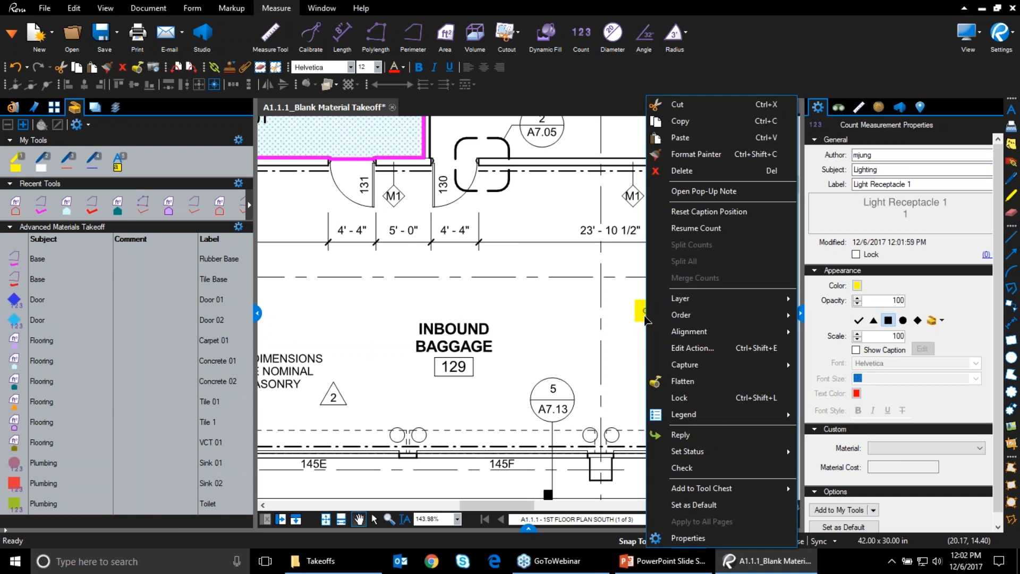
pyautogui.moveTo(752, 489)
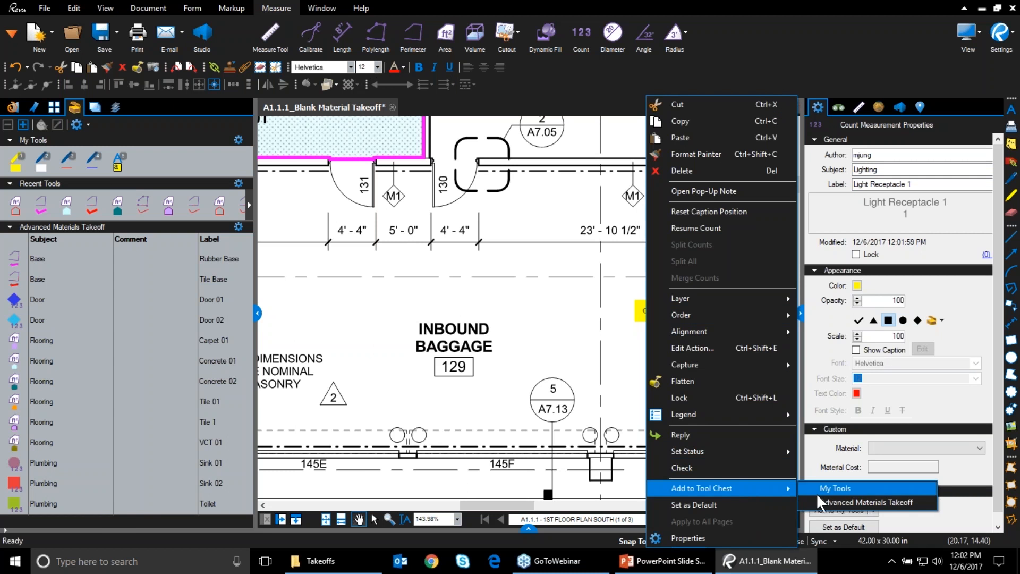
pyautogui.click(831, 502)
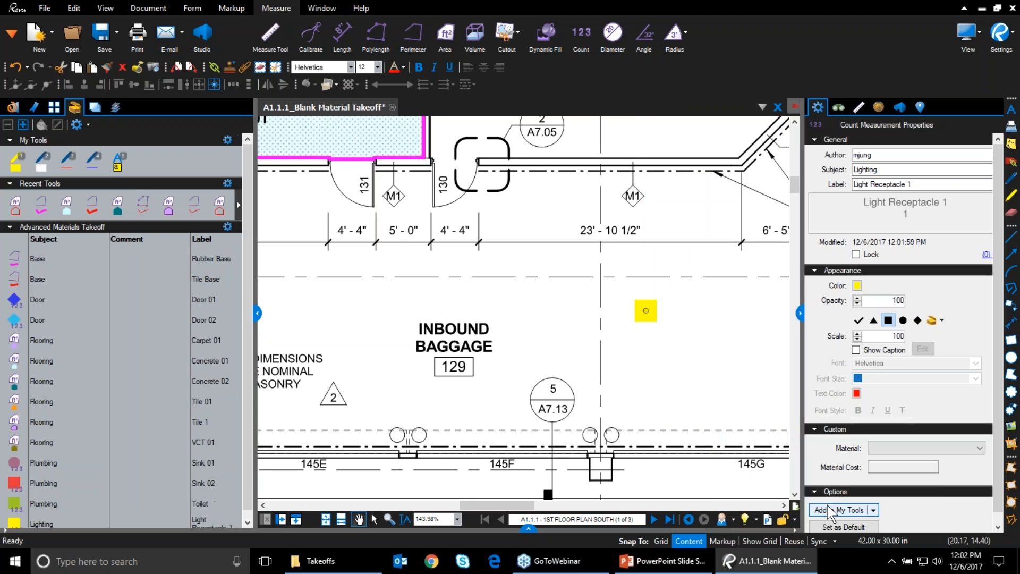
pyautogui.click(874, 510)
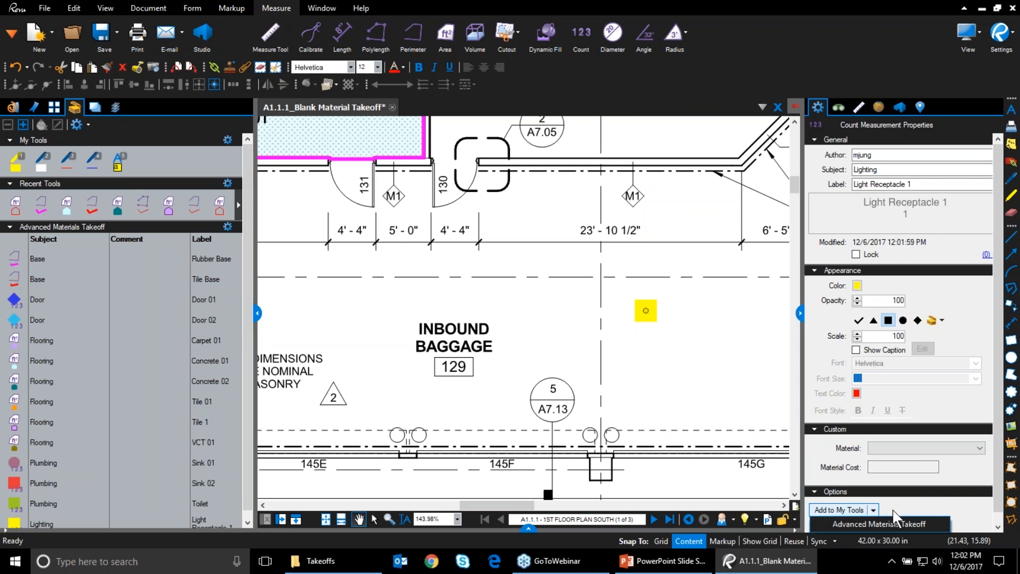
pyautogui.click(935, 494)
# Use the new Lighting tool to place three Light Receptacle counts across lower Inbound Baggage
pyautogui.click(937, 494)
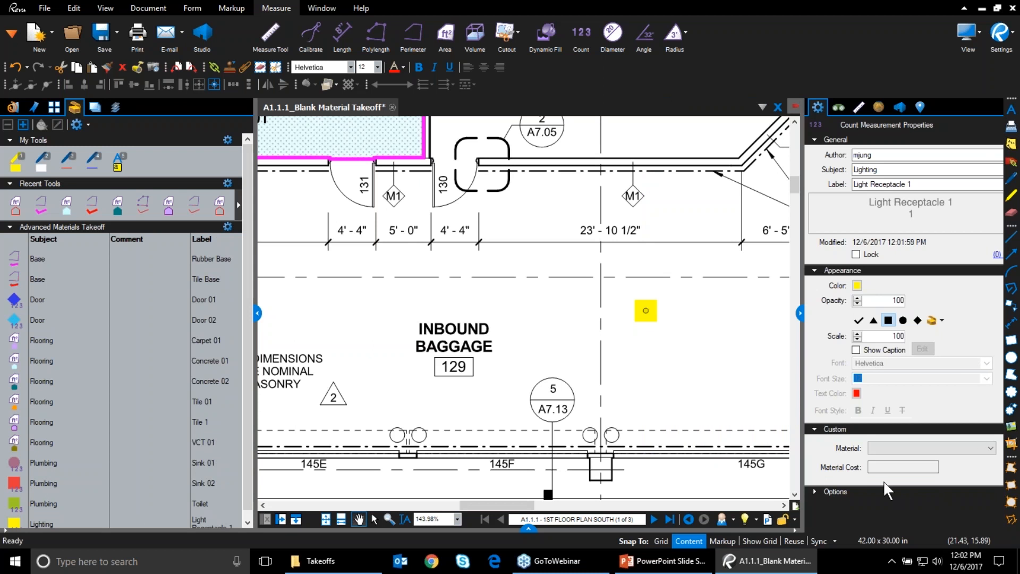
pyautogui.scroll(-1, 53, 500)
pyautogui.click(43, 515)
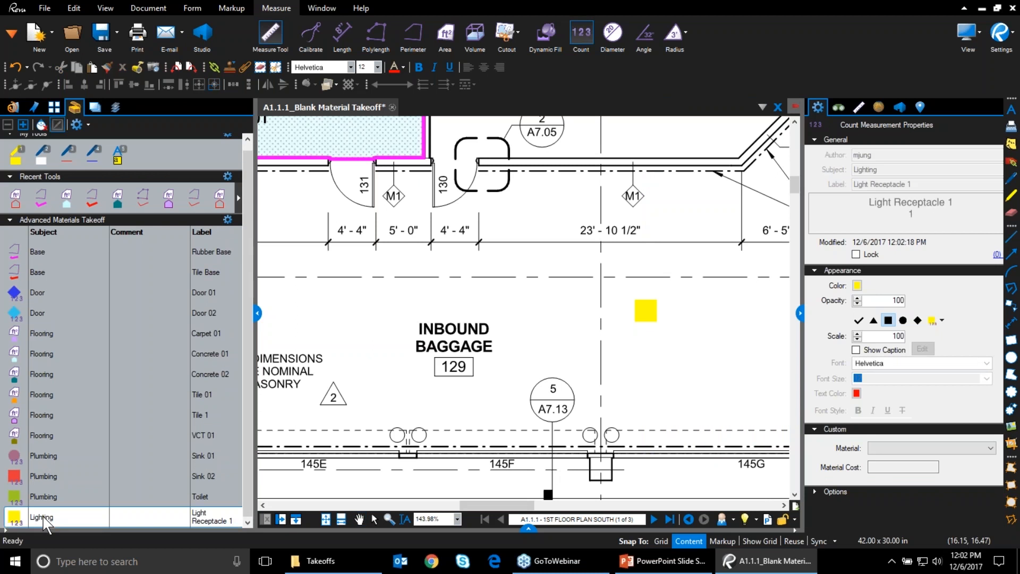
pyautogui.click(654, 388)
pyautogui.click(702, 387)
pyautogui.click(745, 380)
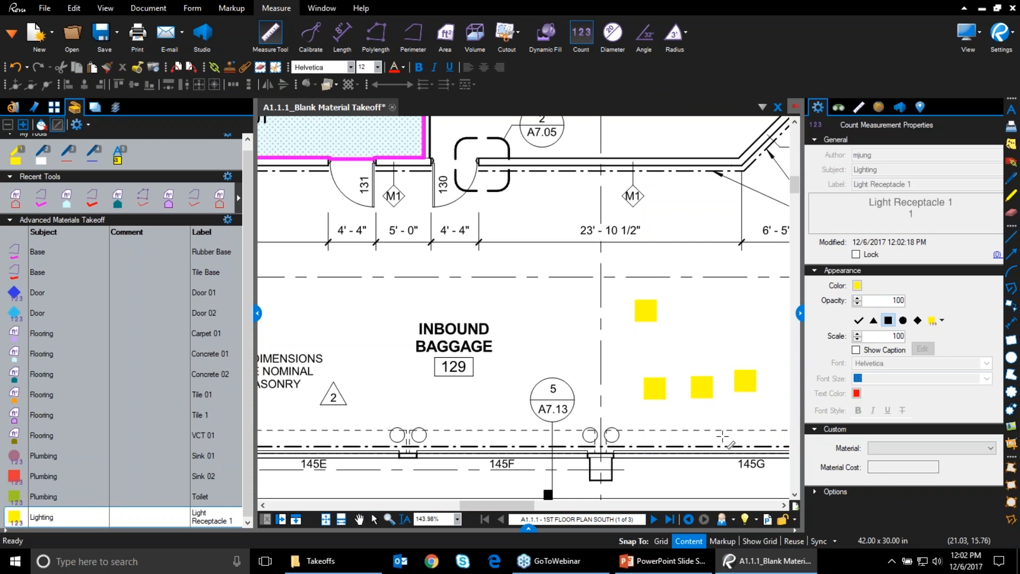
pyautogui.press('Escape')
pyautogui.click(700, 388)
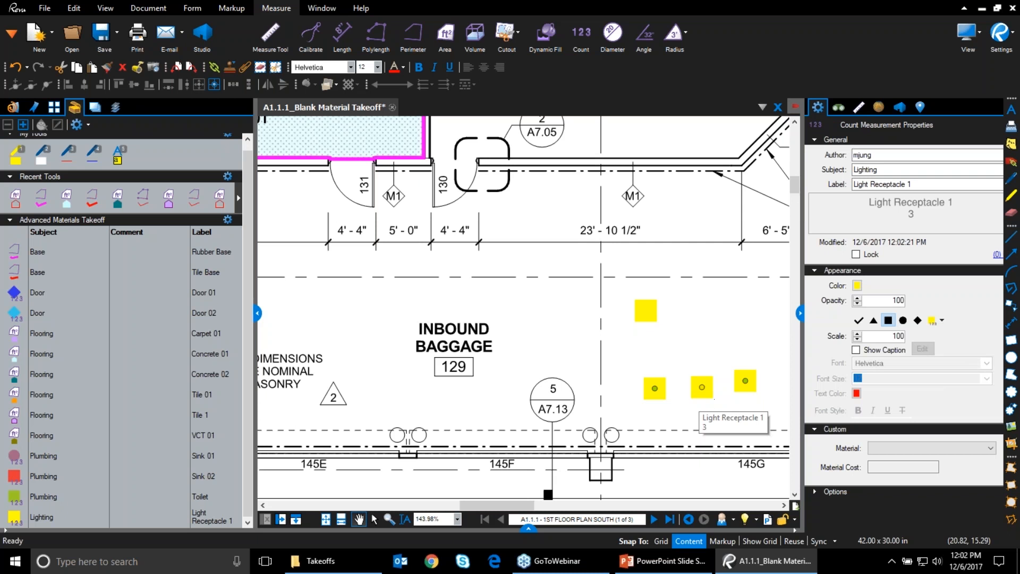
pyautogui.click(512, 64)
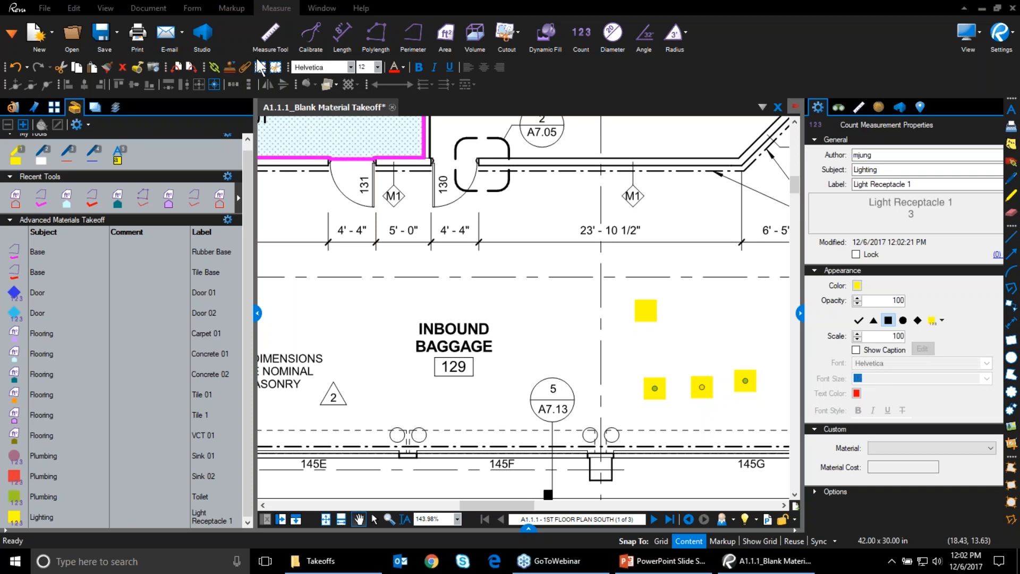
# Snapshot the circle symbol beside the column and paste it onto the plan
pyautogui.click(74, 7)
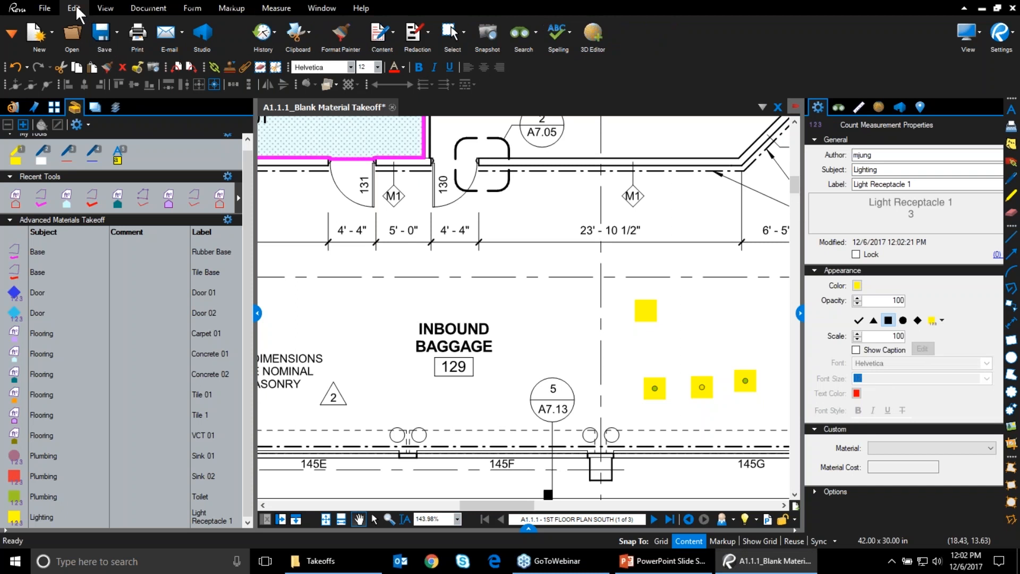
pyautogui.click(487, 34)
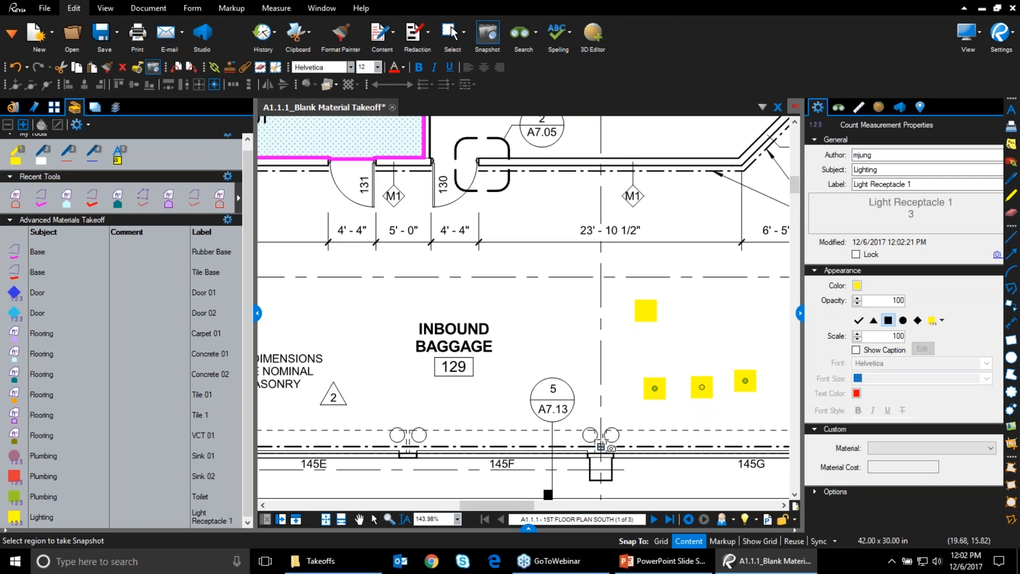
pyautogui.moveTo(601, 426); pyautogui.dragTo(625, 443)
pyautogui.rightClick(620, 336)
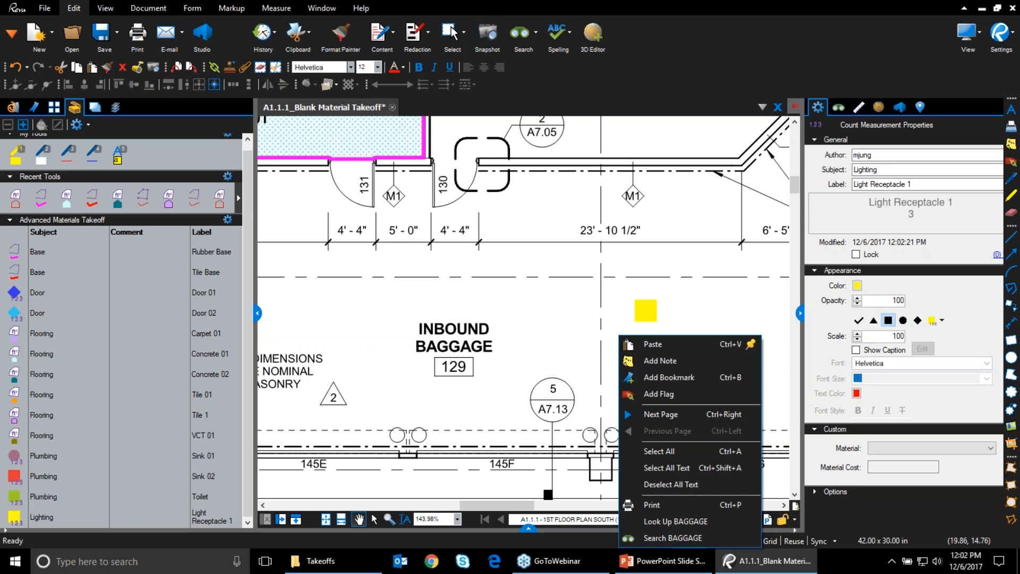
pyautogui.click(648, 348)
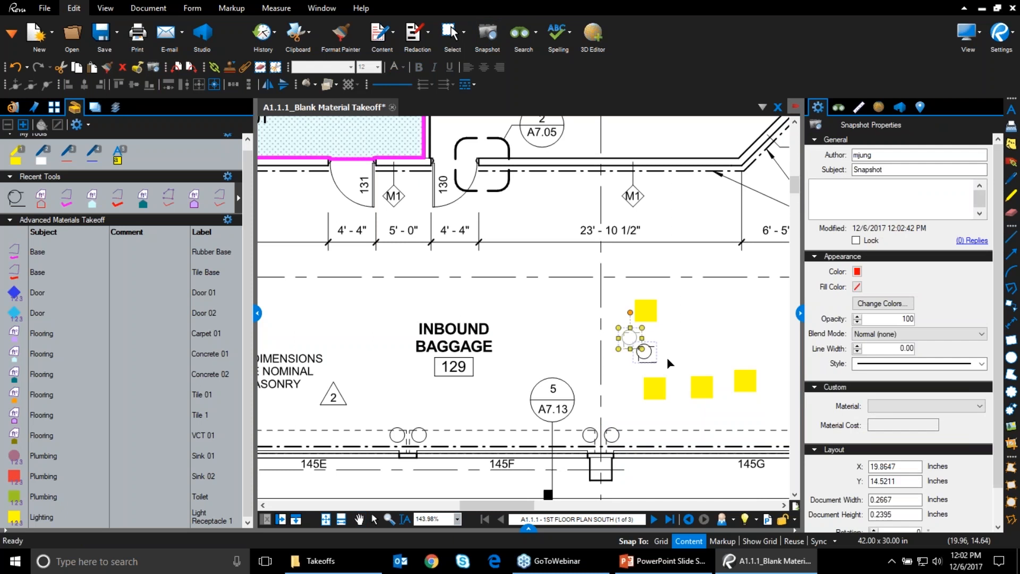
pyautogui.moveTo(681, 353); pyautogui.dragTo(687, 346)
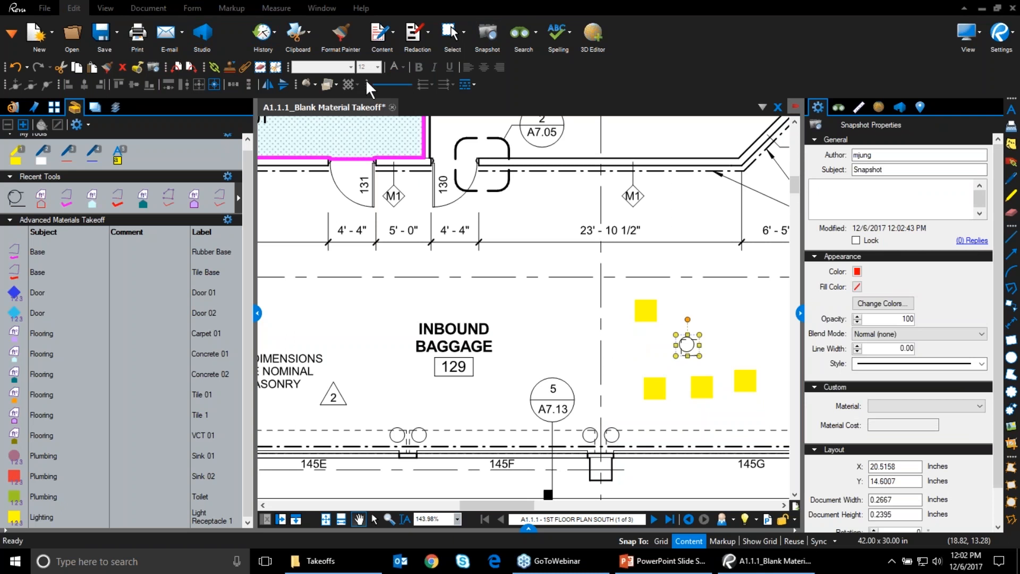
# Save the circle to My Tools as a count tool and place circle counts in room 129
pyautogui.click(16, 200)
pyautogui.moveTo(16, 207); pyautogui.dragTo(147, 162)
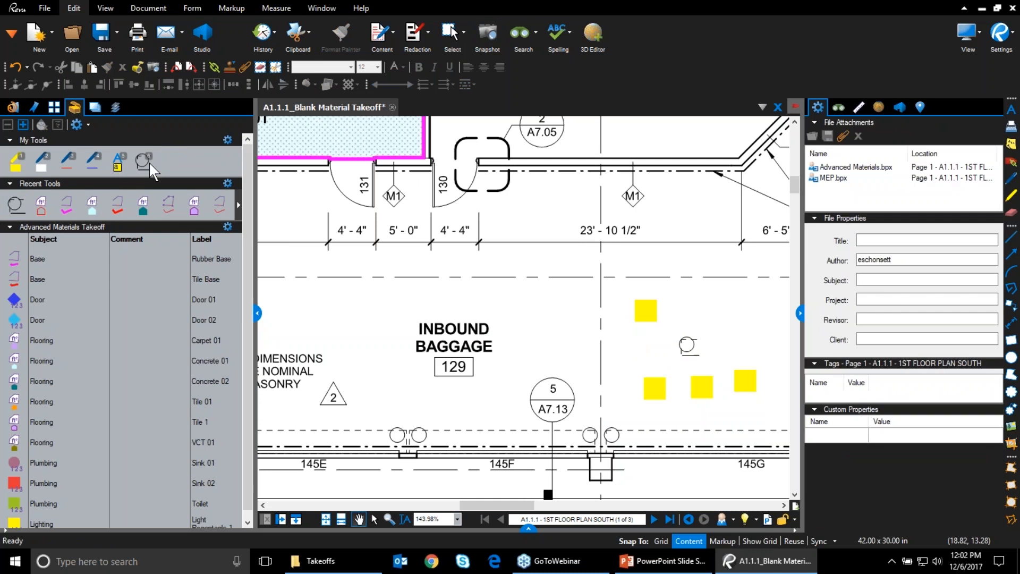
pyautogui.rightClick(146, 162)
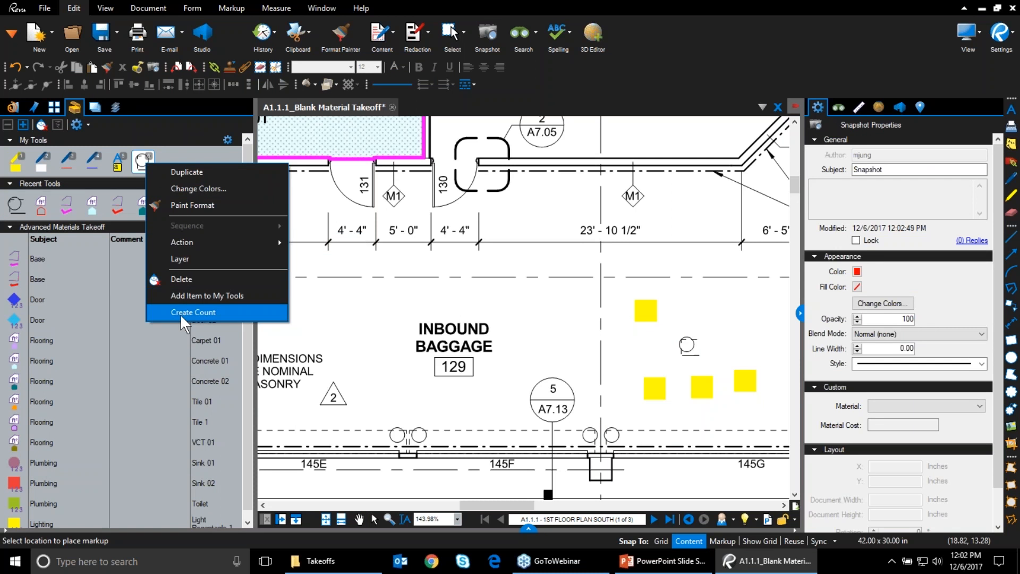
pyautogui.click(180, 313)
pyautogui.click(169, 159)
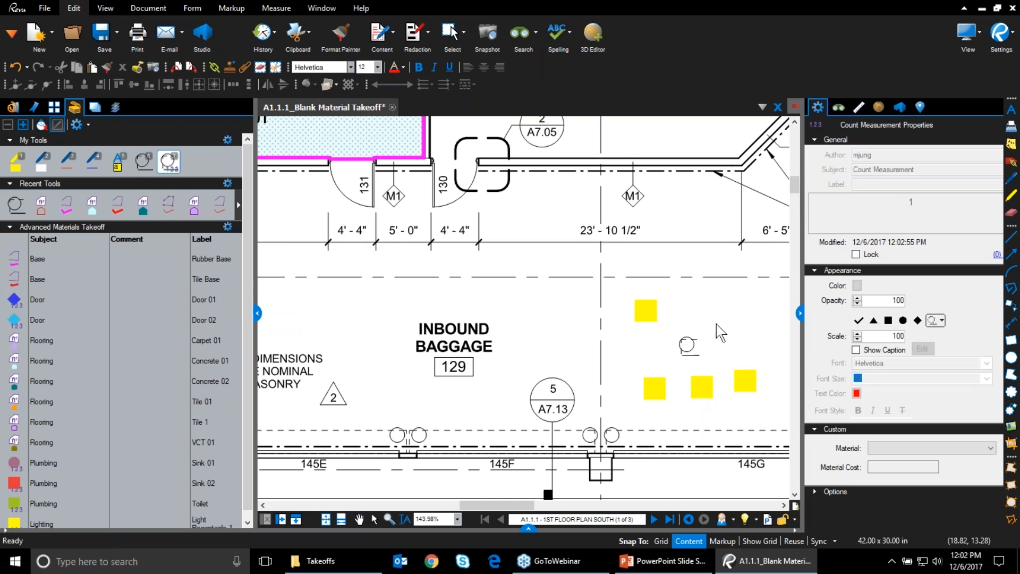
pyautogui.click(767, 313)
pyautogui.click(775, 346)
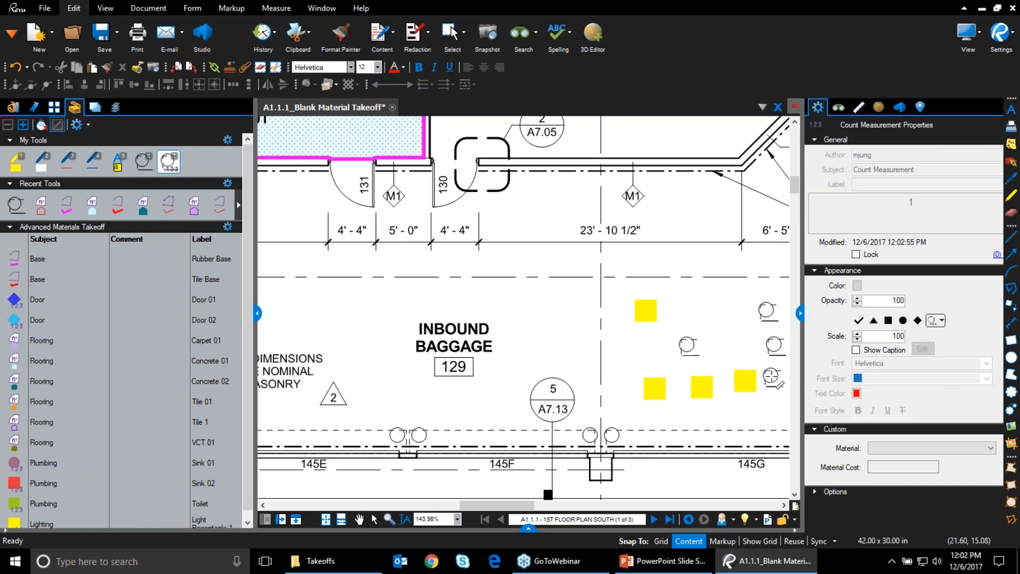
pyautogui.press('Escape')
pyautogui.press('Escape')
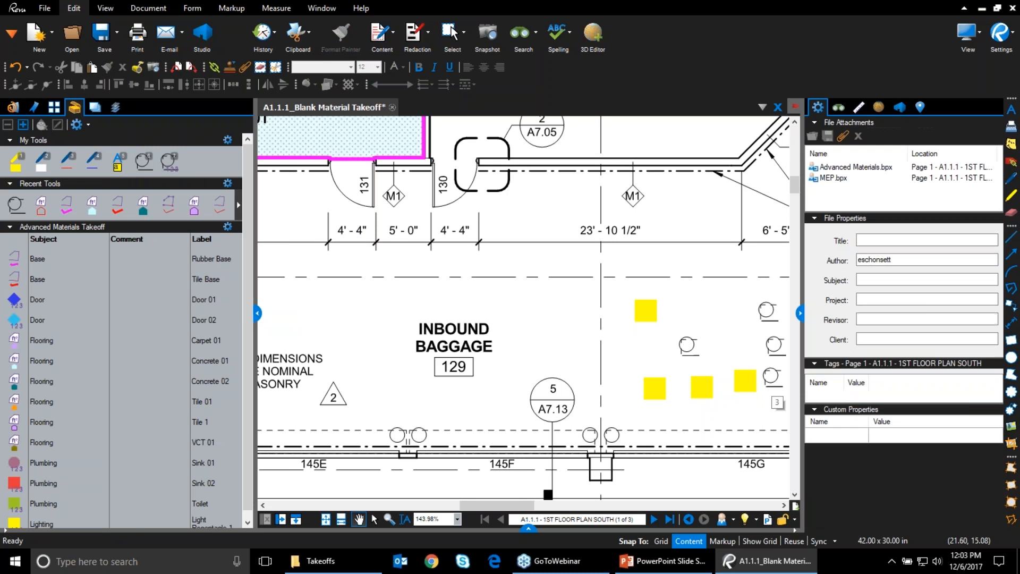
# Deselect the circle count, collapse the Properties panel, and pan to the Elevator, EMR and Telecom rooms
pyautogui.click(777, 377)
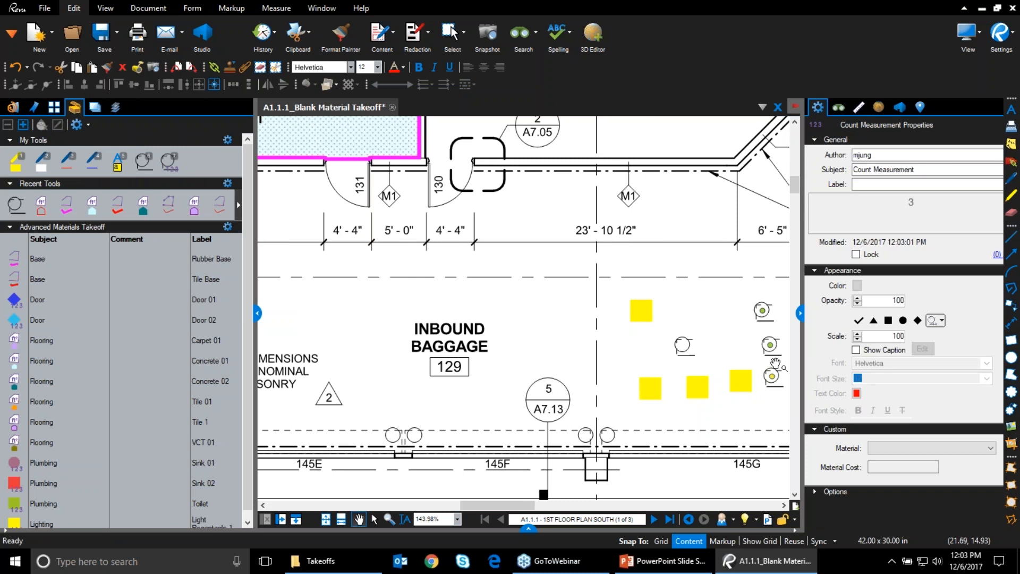
pyautogui.moveTo(927, 170); pyautogui.dragTo(821, 161)
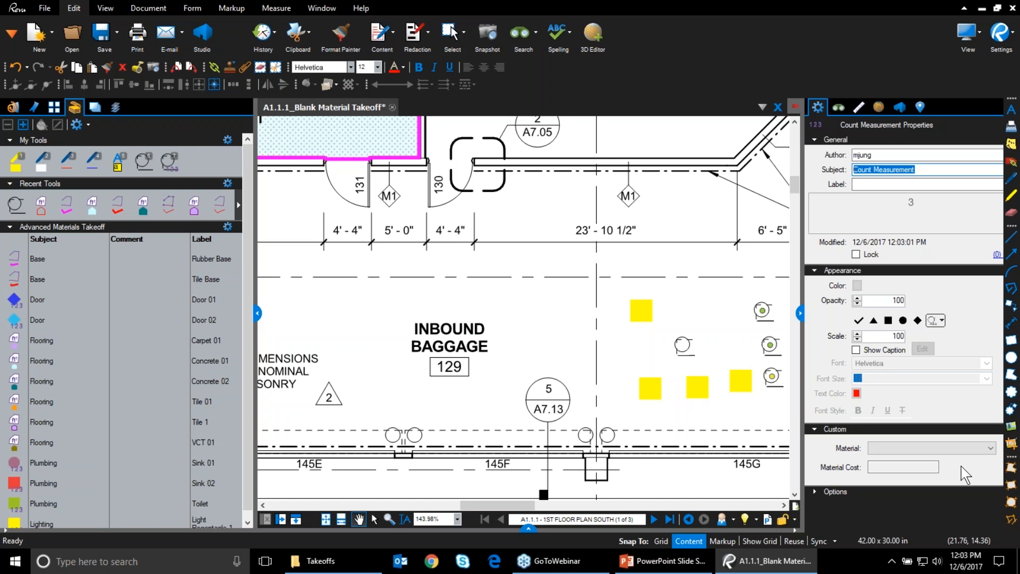
pyautogui.rightClick(768, 382)
pyautogui.click(766, 416)
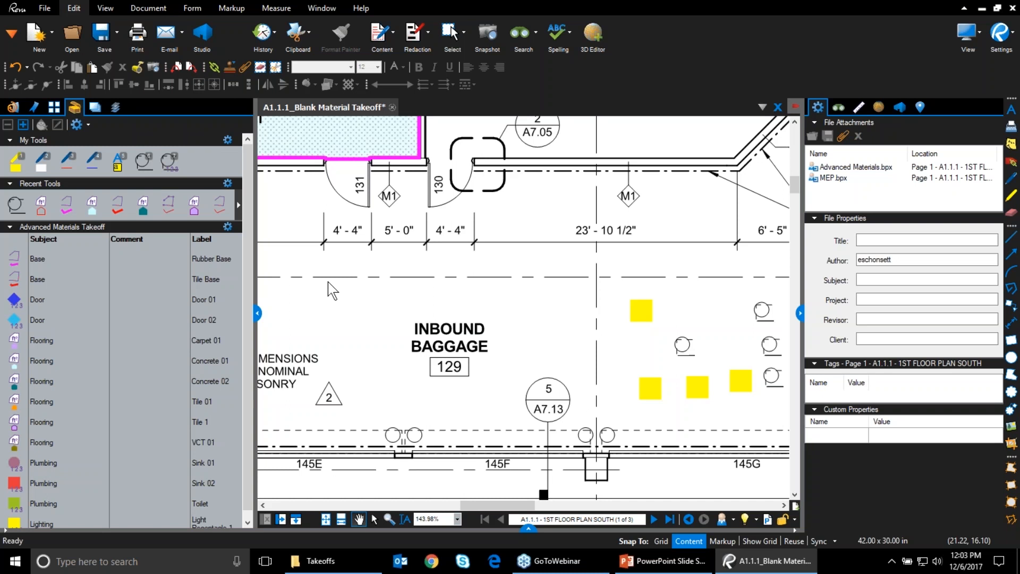
pyautogui.click(800, 314)
pyautogui.moveTo(832, 260); pyautogui.dragTo(943, 369)
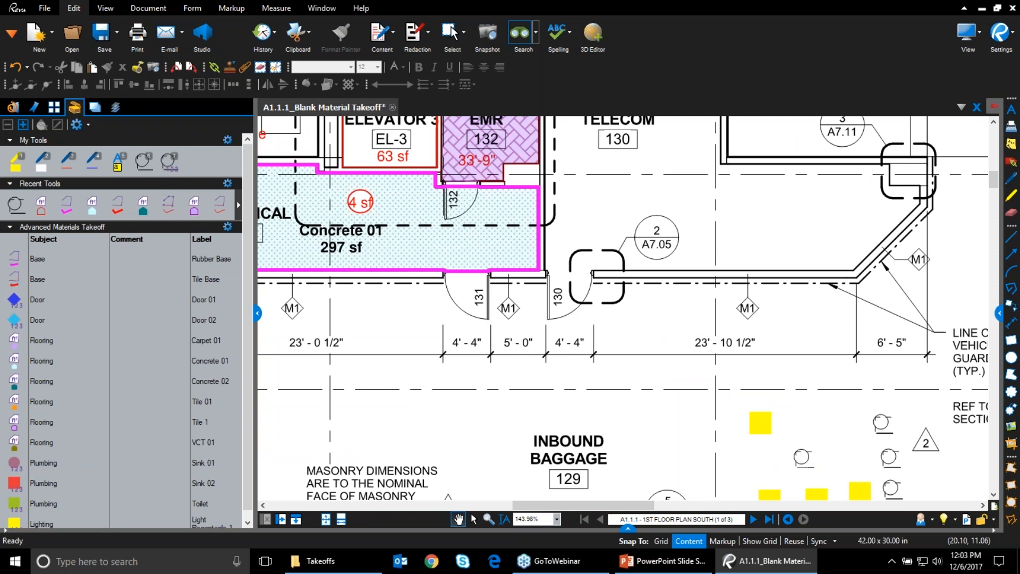
# Choose the Length tool from the Measure tab
pyautogui.click(275, 10)
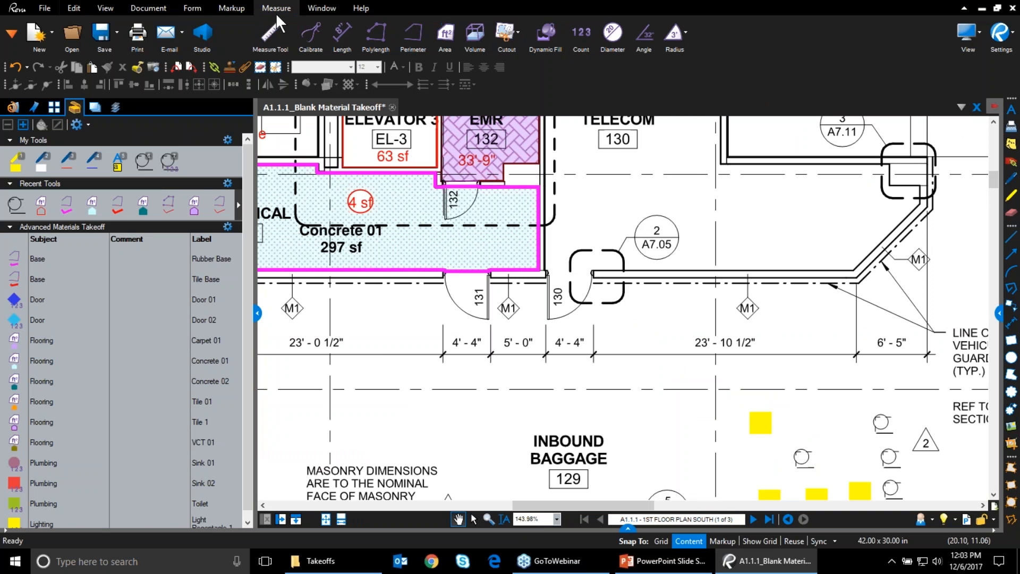
pyautogui.click(340, 32)
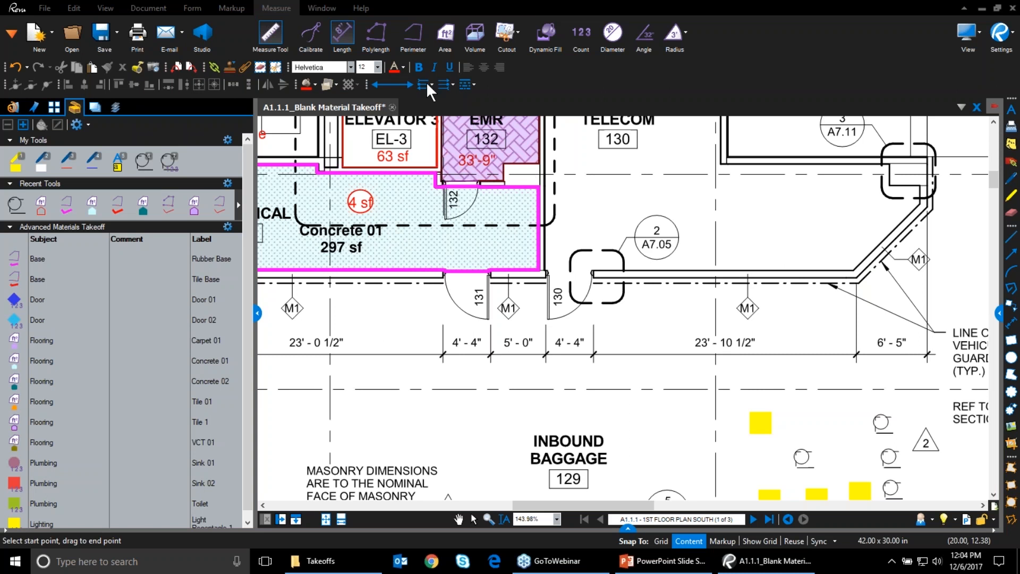
# Draw a 19'-6" perimeter along the wall below A7.11
pyautogui.click(425, 39)
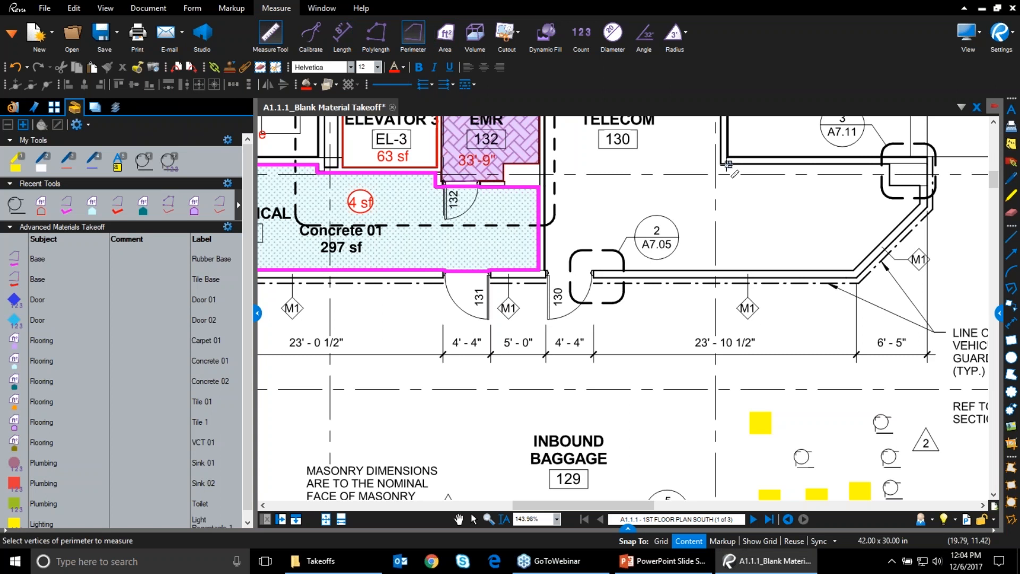
pyautogui.click(725, 163)
pyautogui.click(889, 164)
pyautogui.click(889, 185)
pyautogui.doubleClick(920, 186)
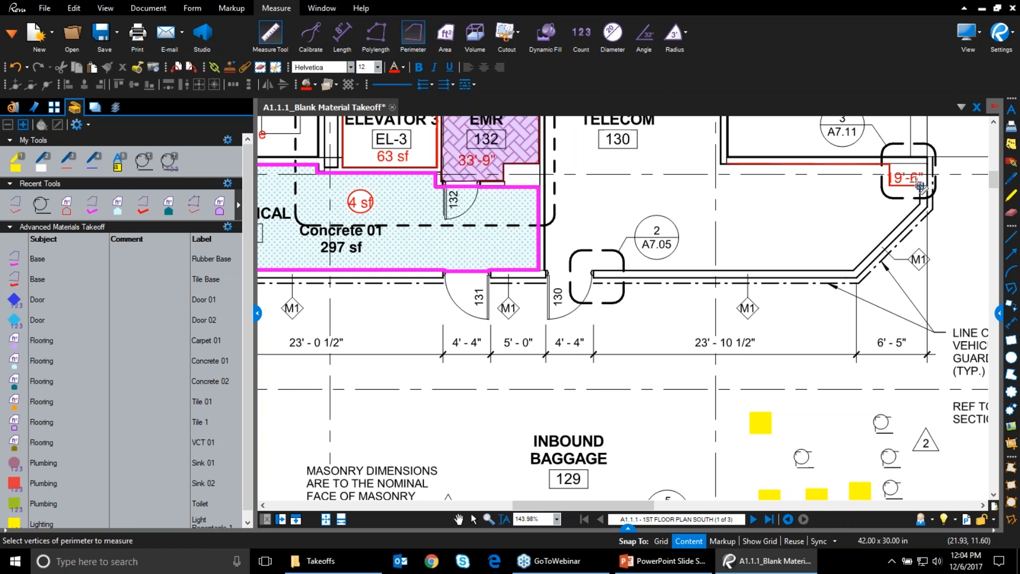
pyautogui.press('Escape')
# Select the perimeter and view its measurement details, showing a 10'-0" depth
pyautogui.click(905, 184)
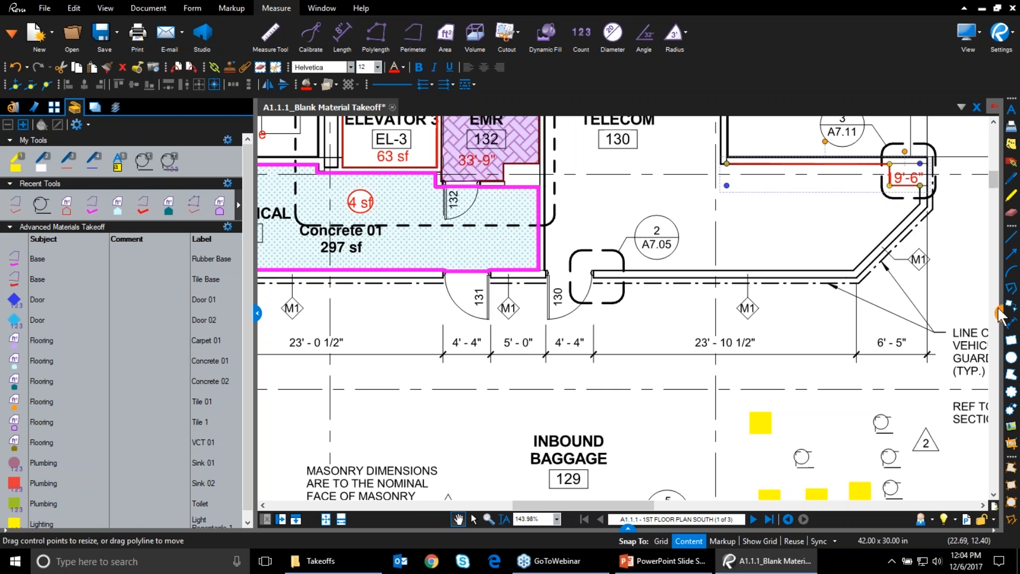
pyautogui.click(998, 312)
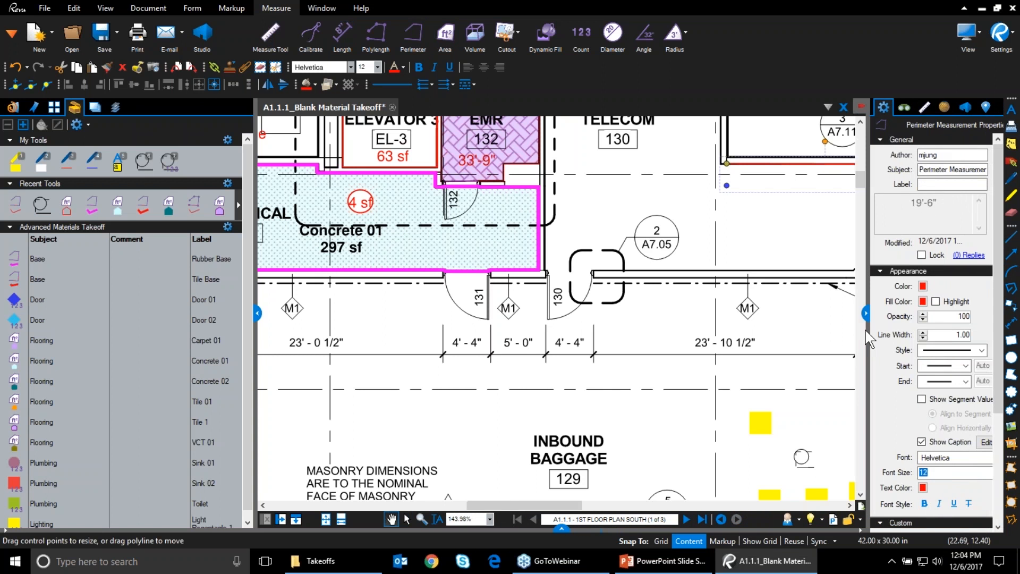
pyautogui.click(925, 107)
pyautogui.moveTo(769, 250); pyautogui.dragTo(583, 264)
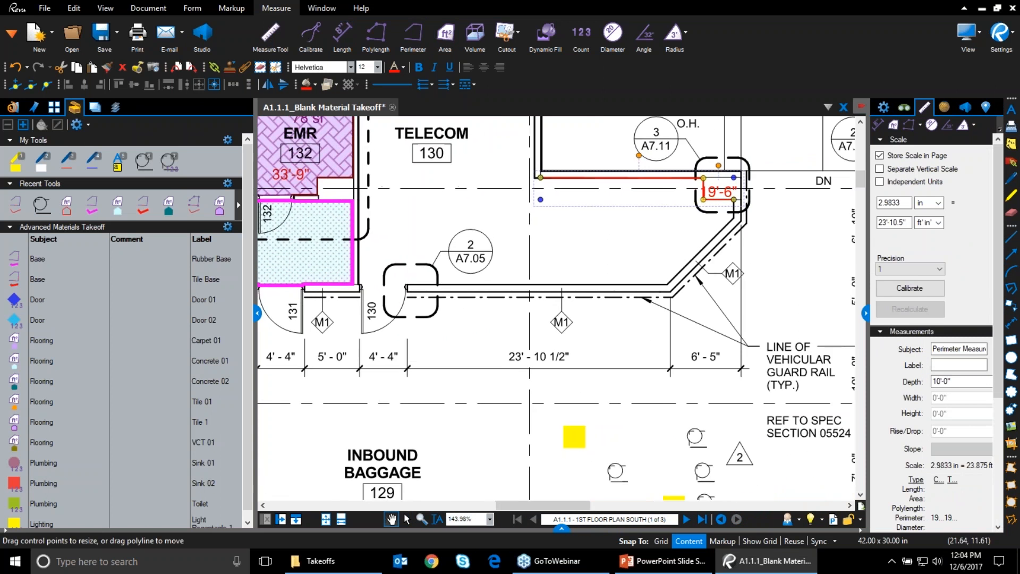
pyautogui.moveTo(868, 325); pyautogui.dragTo(757, 306)
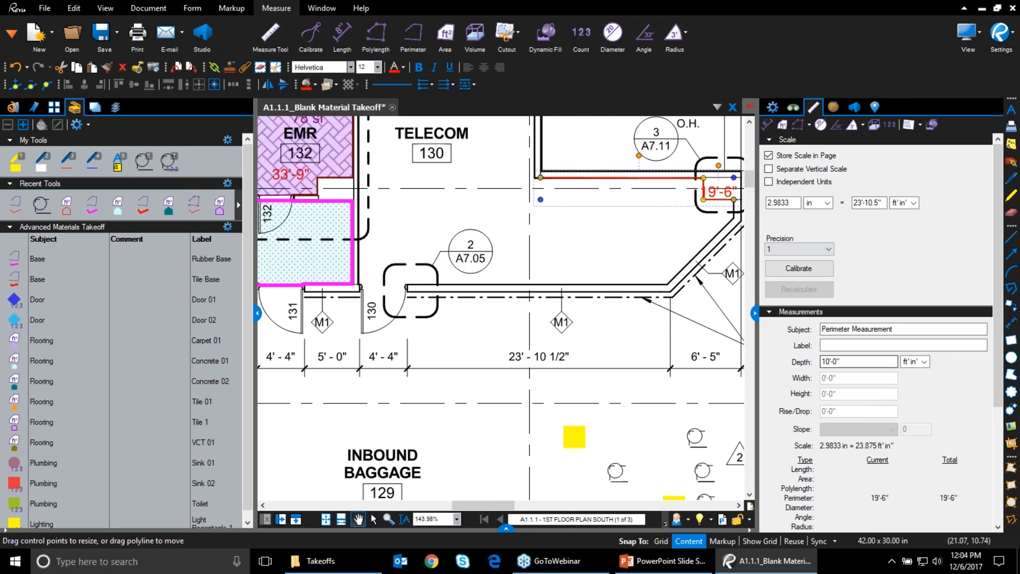
pyautogui.click(474, 32)
pyautogui.moveTo(561, 297); pyautogui.dragTo(628, 368)
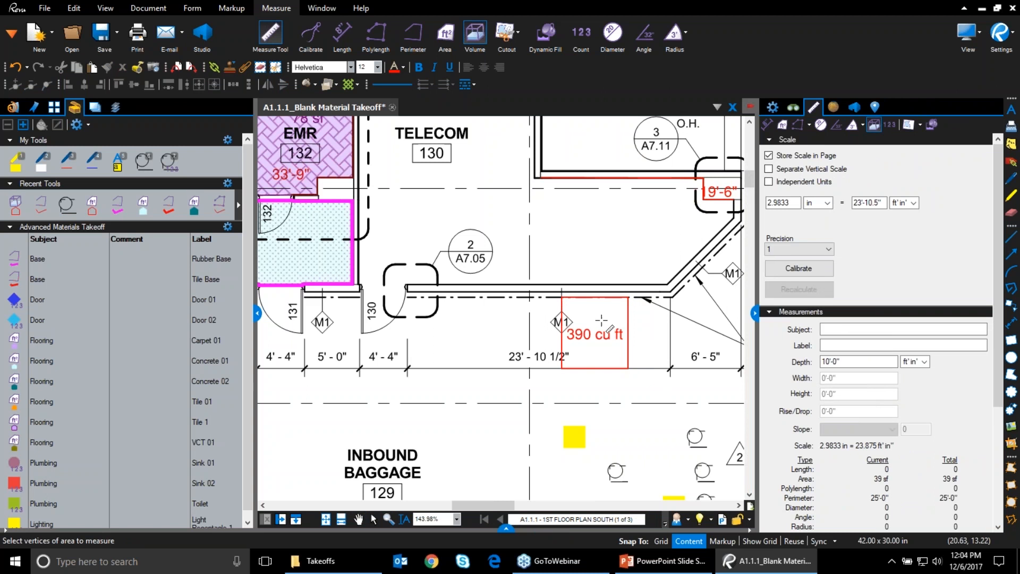
pyautogui.press('Escape')
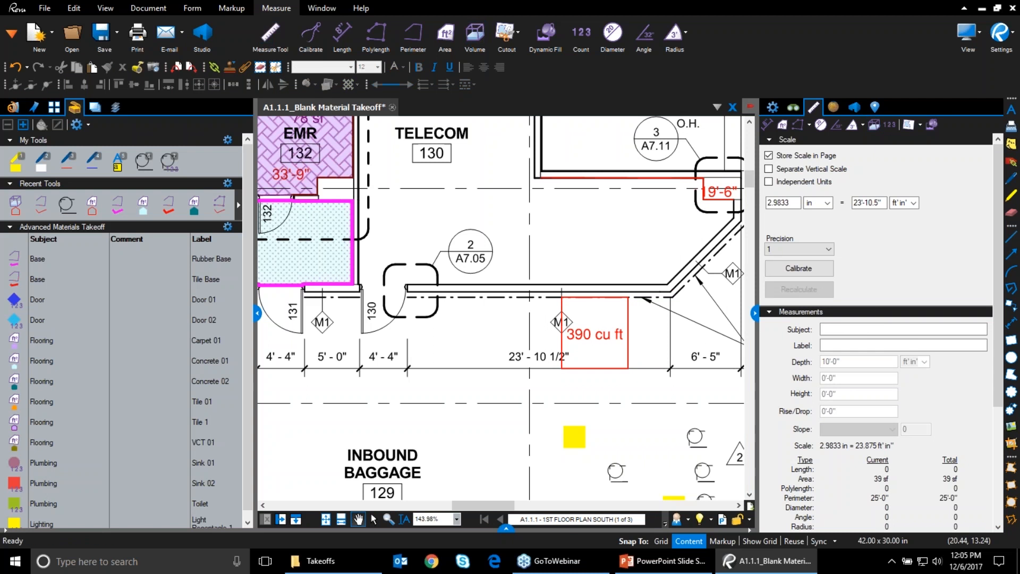
pyautogui.click(620, 353)
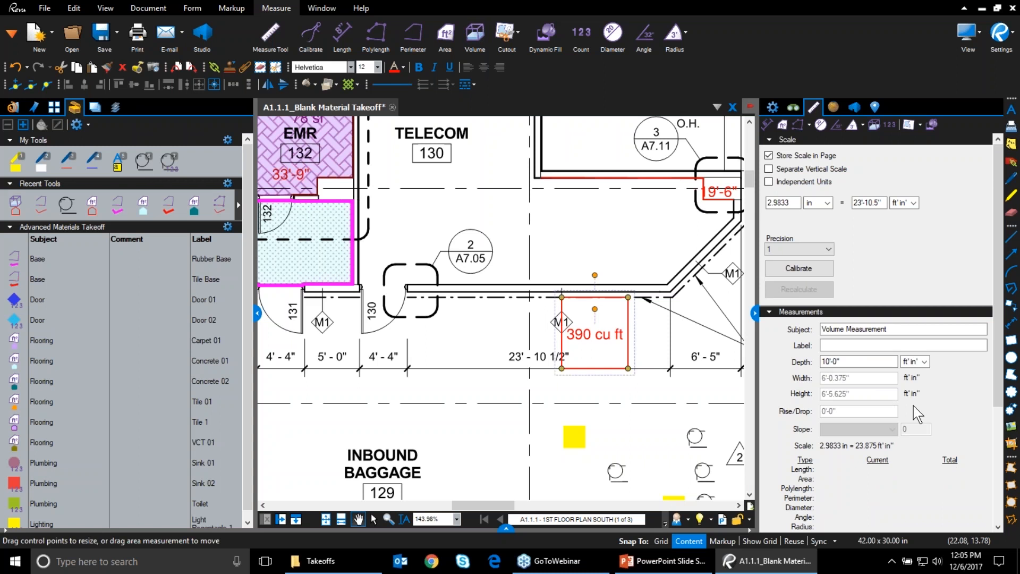
pyautogui.press('Delete')
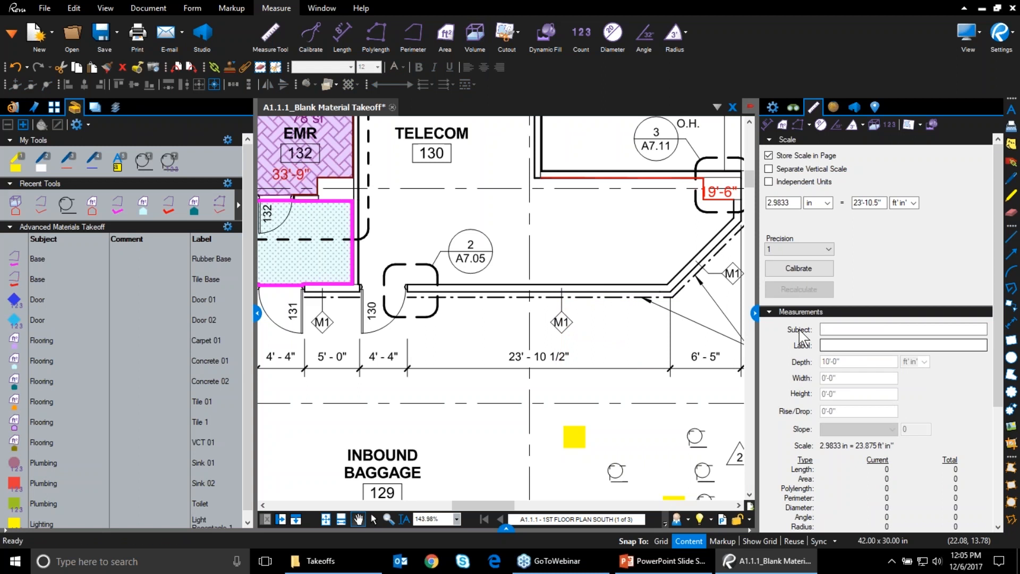
pyautogui.click(713, 192)
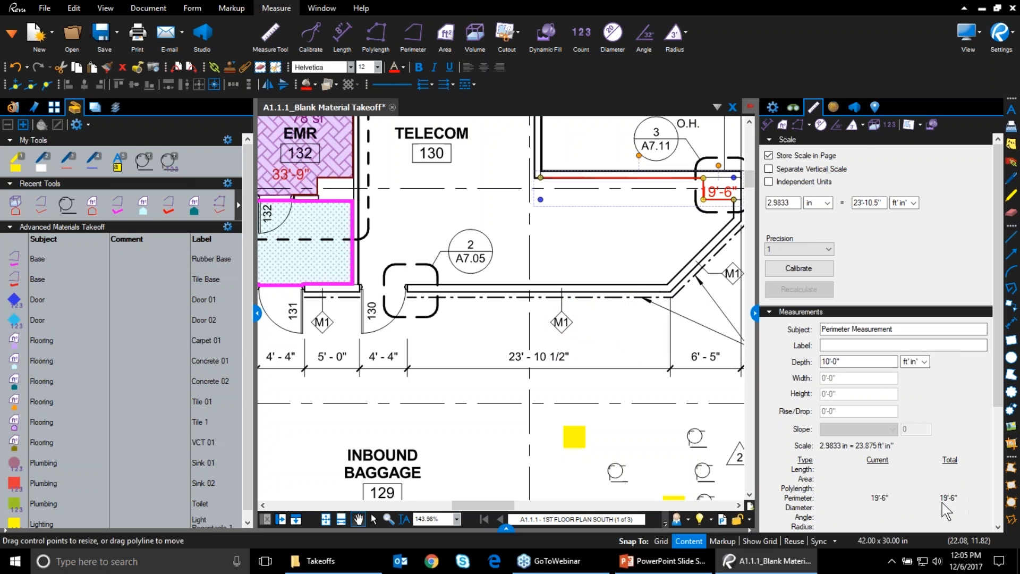
pyautogui.scroll(-1, 946, 503)
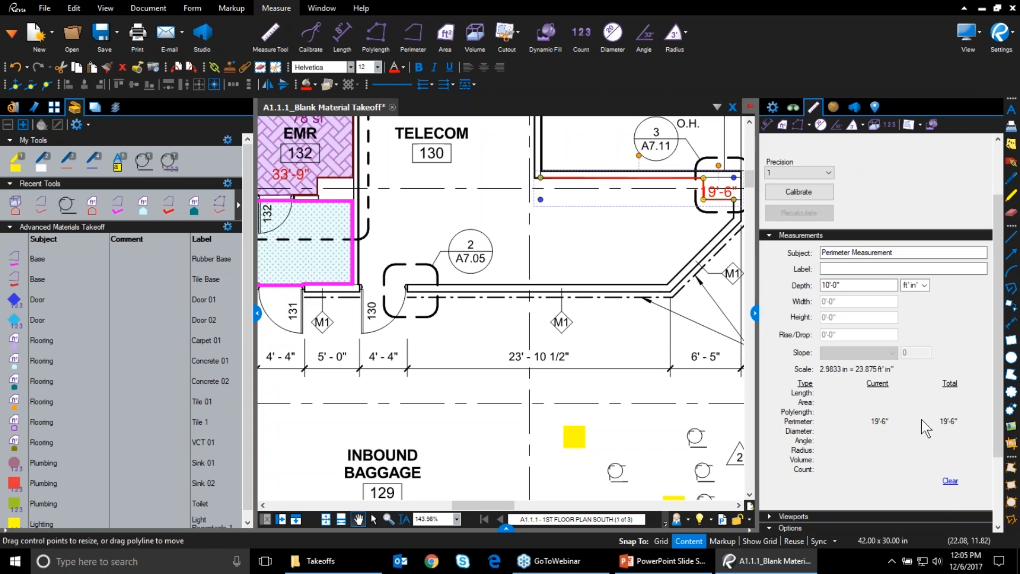
pyautogui.click(507, 527)
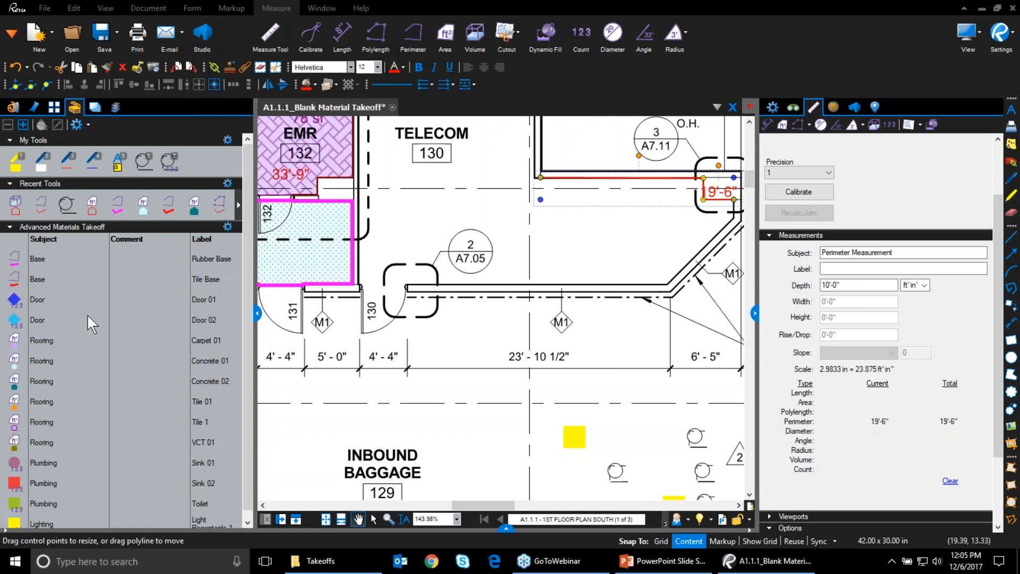
# Collapse the side panels, reopen A1.1.1_Material Takeoff.pdf from Recents, and frame its coloured floor plan
pyautogui.click(754, 313)
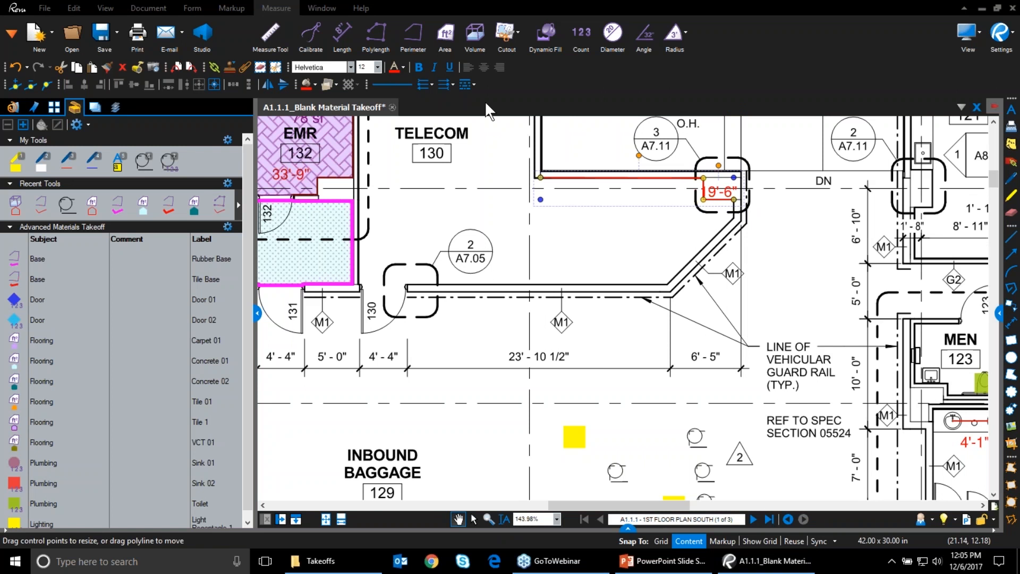
pyautogui.click(257, 313)
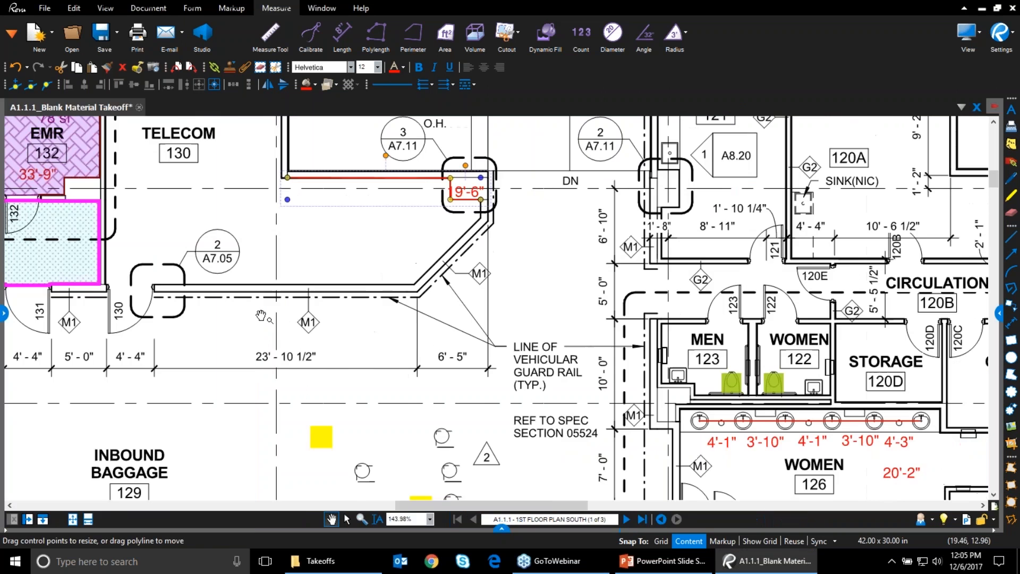
pyautogui.click(3, 314)
pyautogui.click(12, 108)
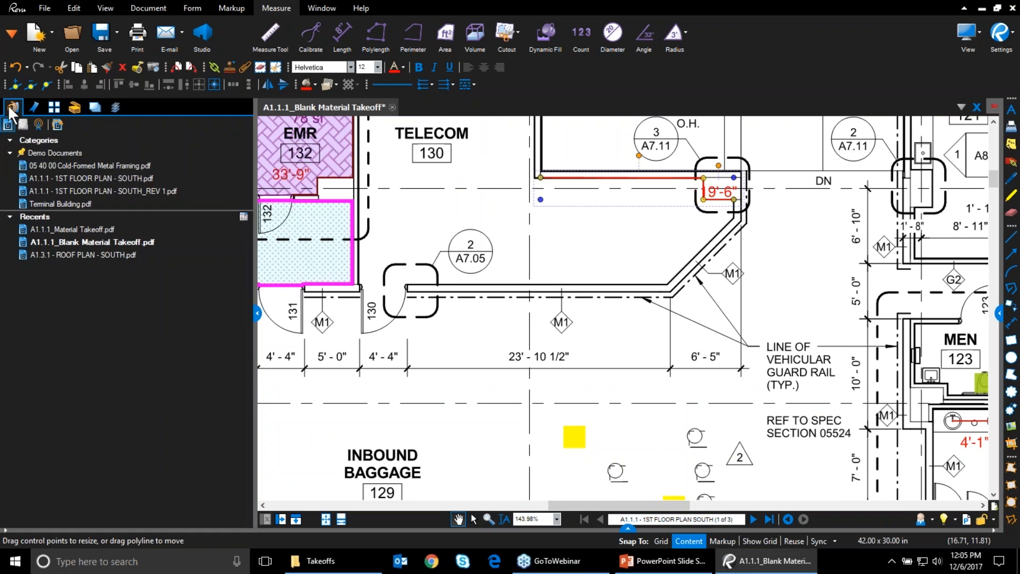
pyautogui.click(96, 229)
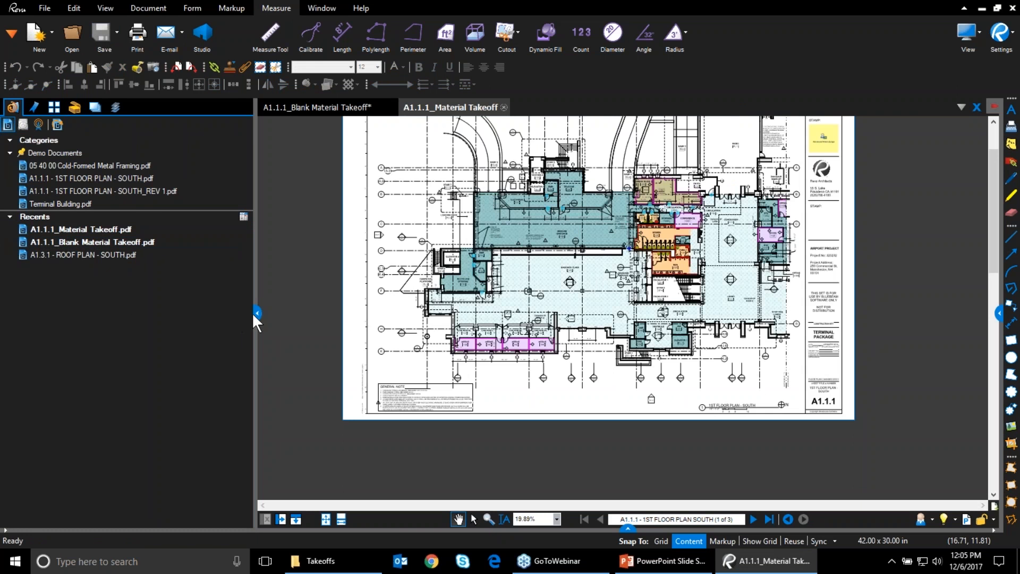
pyautogui.click(258, 312)
pyautogui.scroll(1, 329, 412)
pyautogui.moveTo(329, 413); pyautogui.dragTo(221, 470)
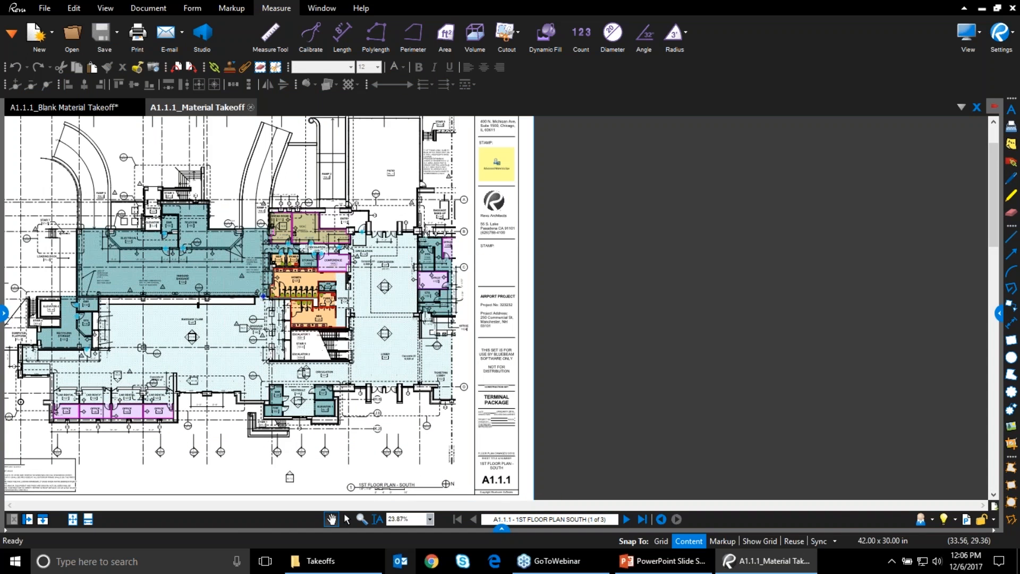
# From 2017 Demo > 03_Revisions > Revision 02, open A1.1.1 - 1ST FLOOR PLAN - SOUTH_REV 2
pyautogui.click(336, 571)
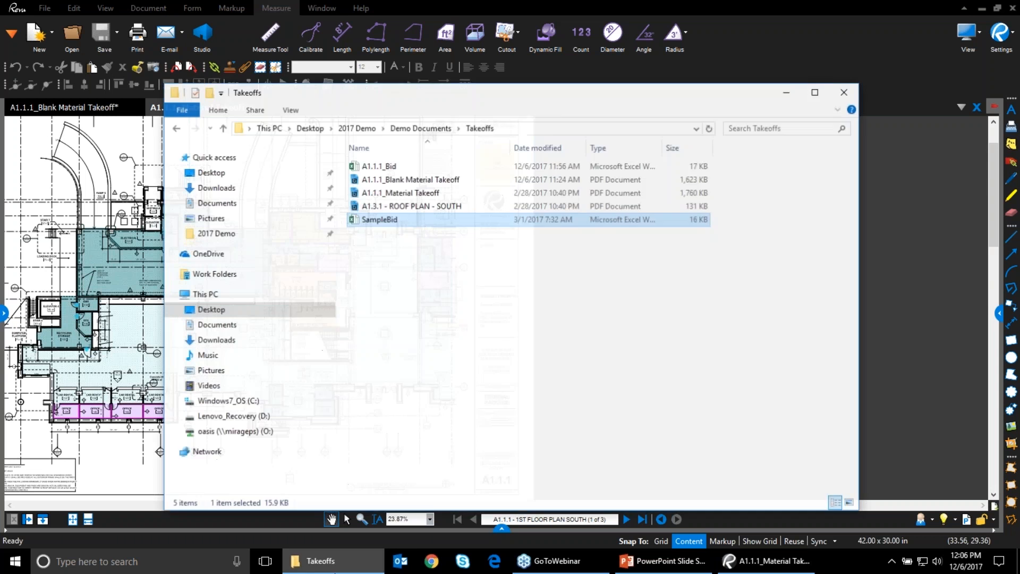
pyautogui.click(357, 121)
pyautogui.doubleClick(394, 214)
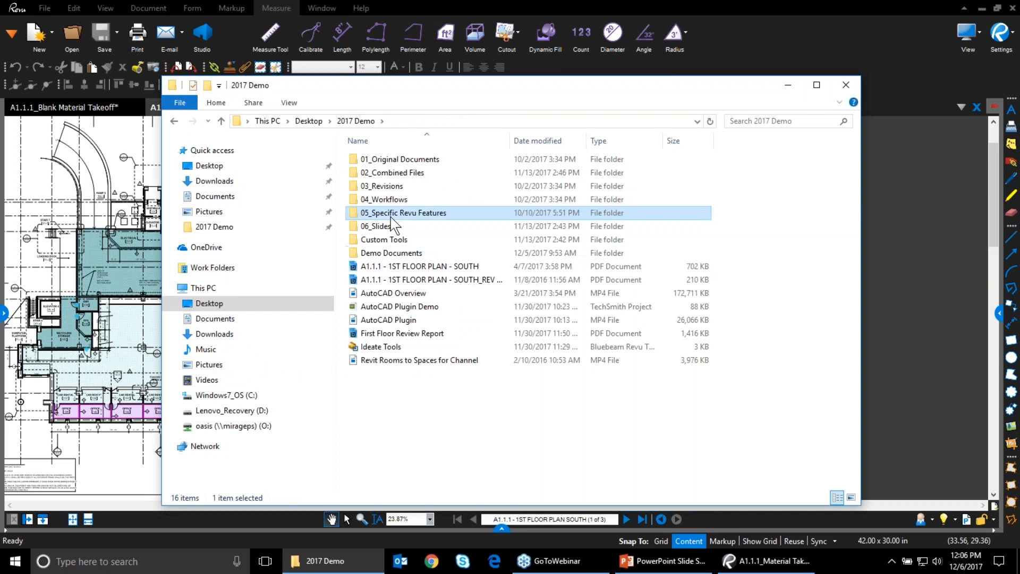
pyautogui.click(372, 121)
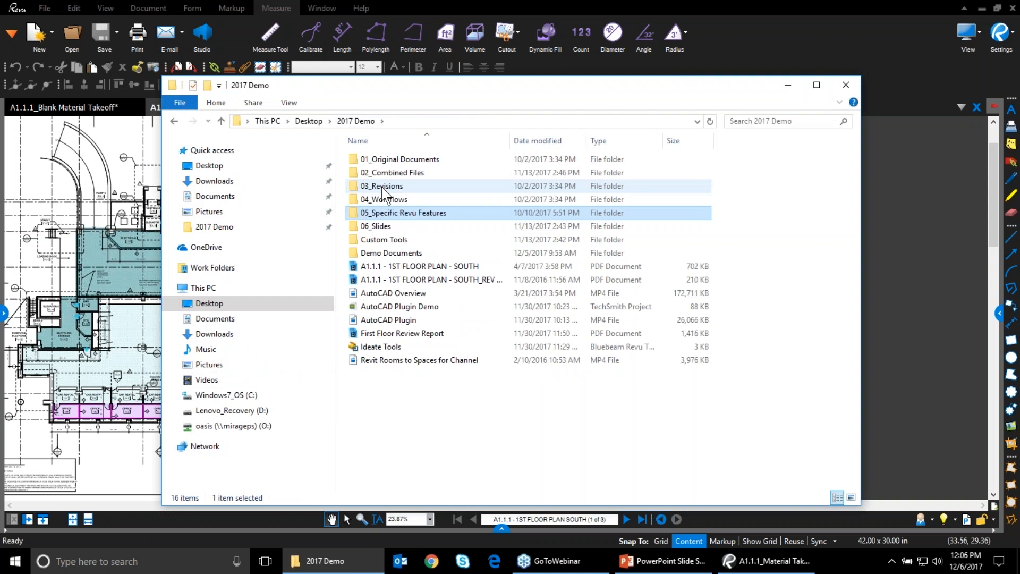
pyautogui.doubleClick(382, 187)
pyautogui.doubleClick(385, 171)
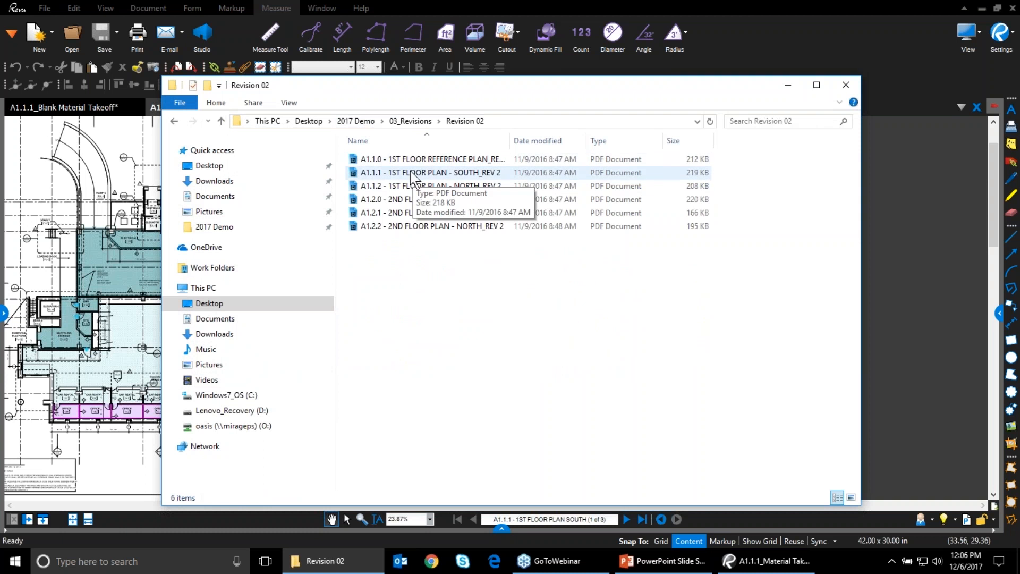
pyautogui.doubleClick(411, 172)
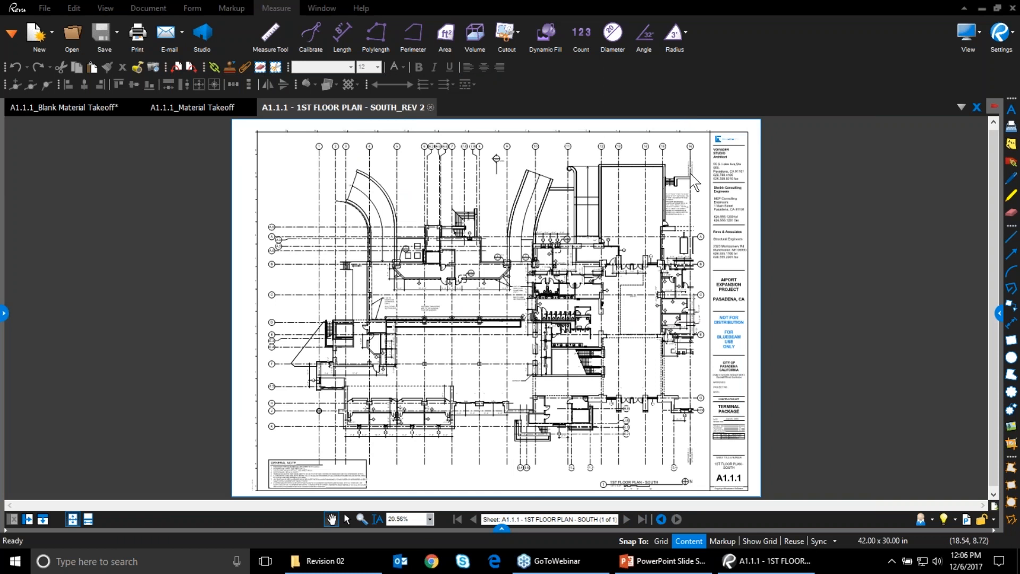
# Switch to the uncoloured REV 2 floor plan and bring up its empty Markups List
pyautogui.click(197, 104)
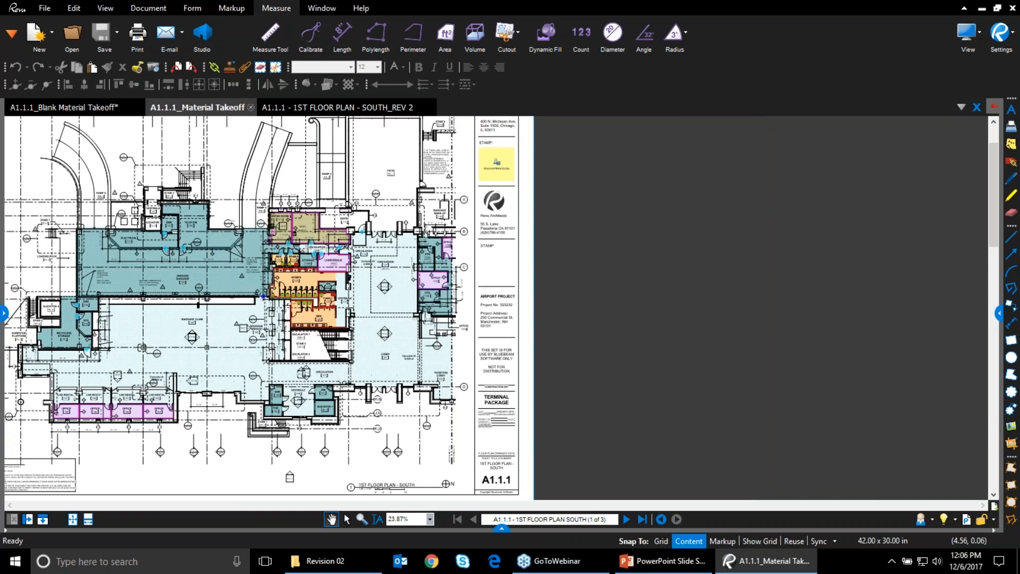
pyautogui.click(337, 107)
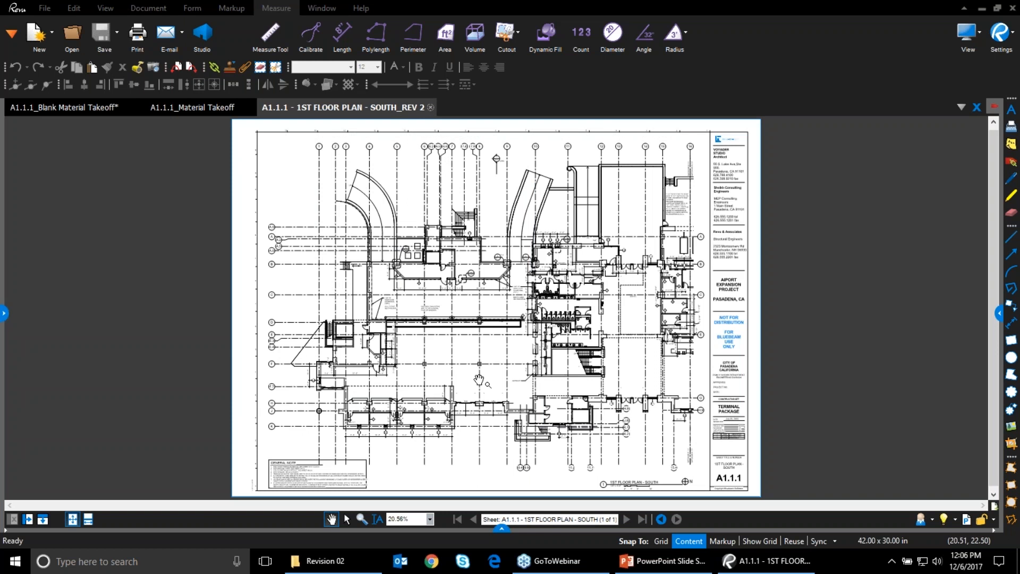
pyautogui.moveTo(478, 379); pyautogui.dragTo(408, 395)
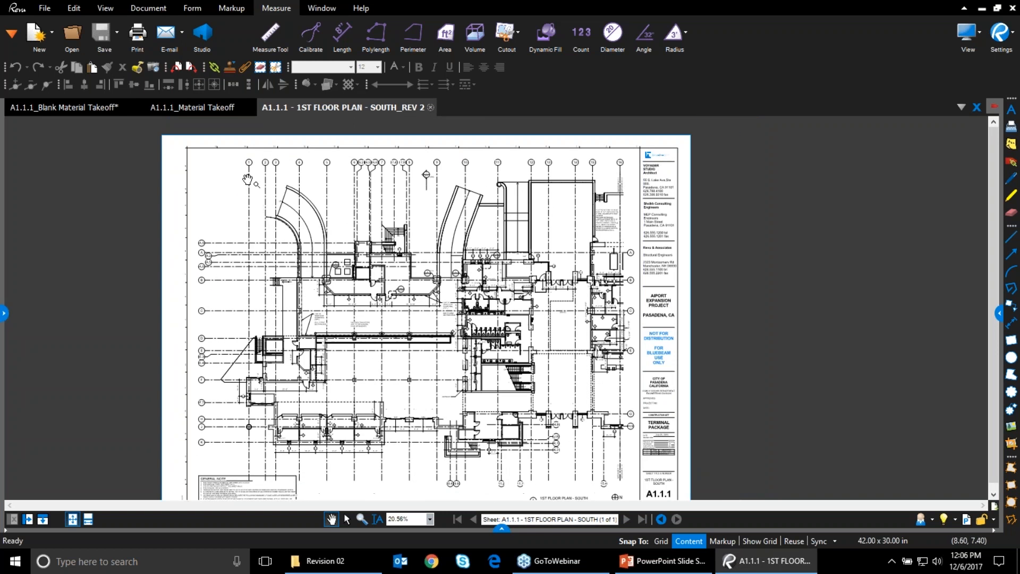
pyautogui.click(500, 529)
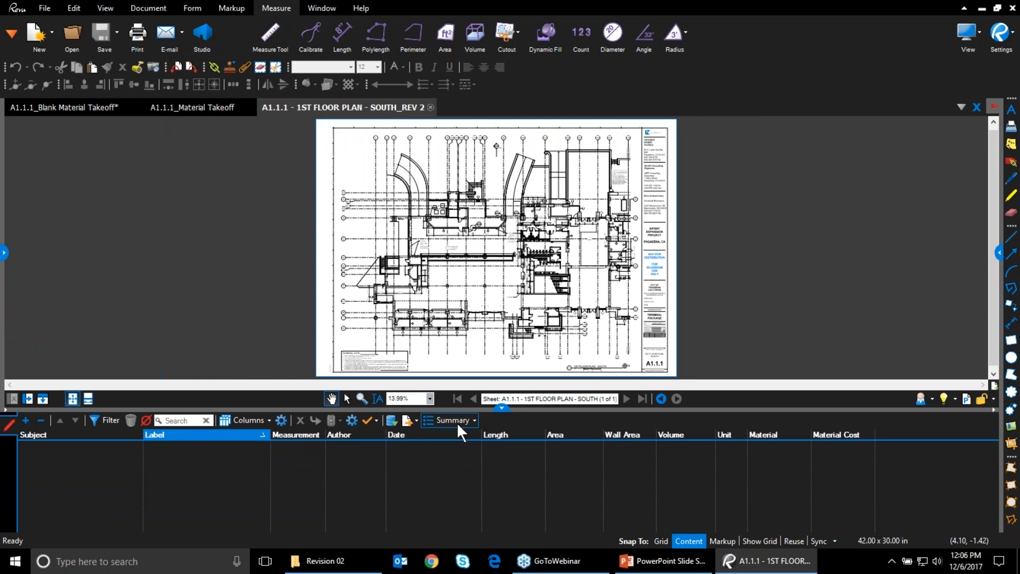
# Import markups from Demo Documents > Takeoffs > A1.1.1_Material Takeoff, dismissing the missing-pages warning
pyautogui.click(391, 422)
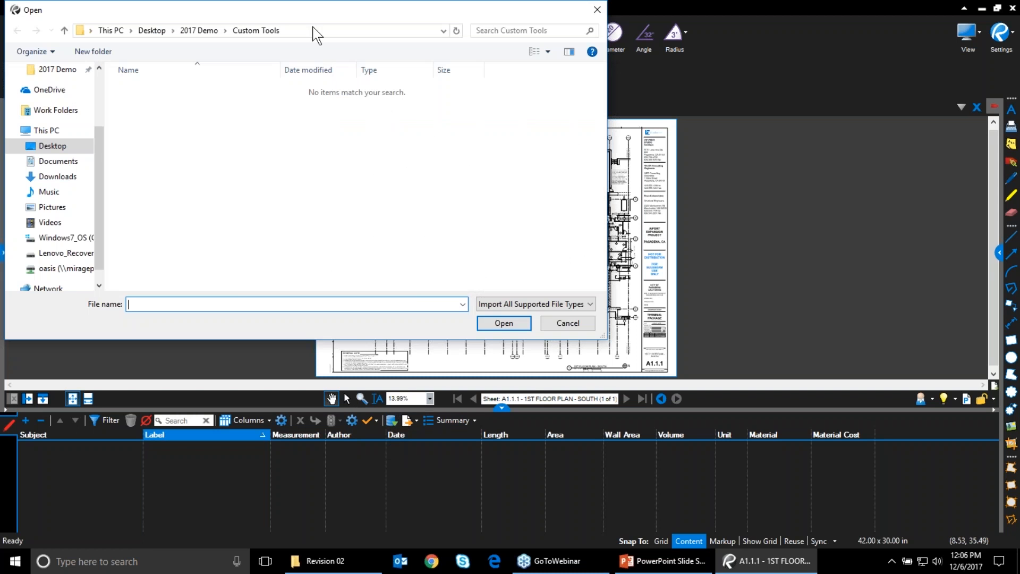
pyautogui.click(205, 33)
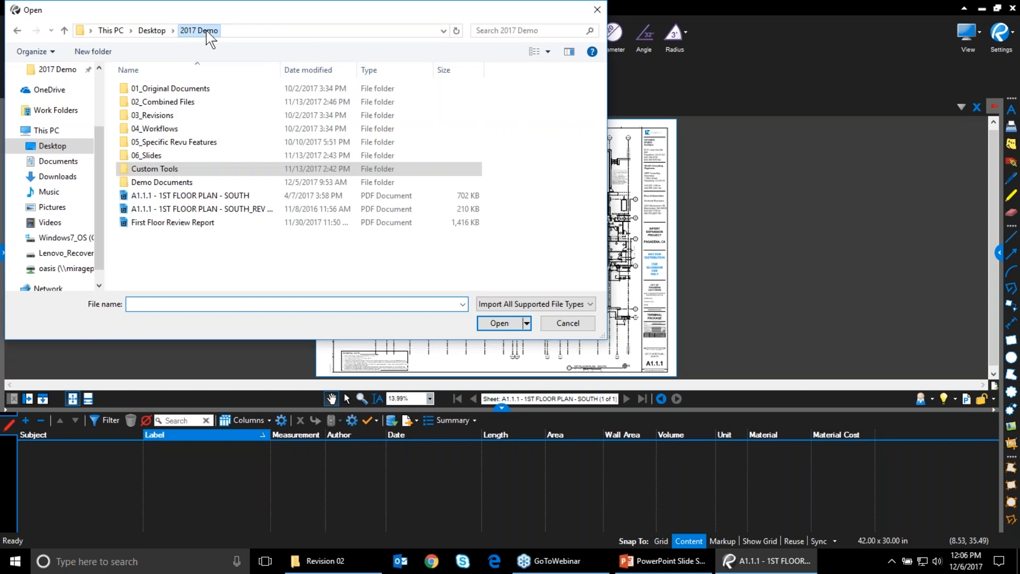
pyautogui.doubleClick(183, 182)
pyautogui.doubleClick(230, 145)
pyautogui.doubleClick(185, 100)
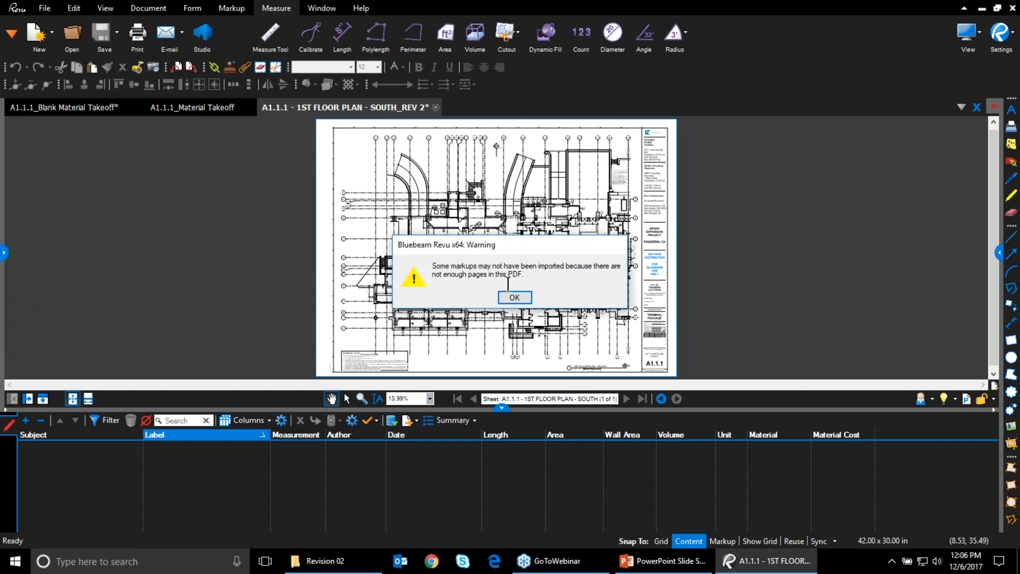
pyautogui.moveTo(483, 246); pyautogui.dragTo(300, 216)
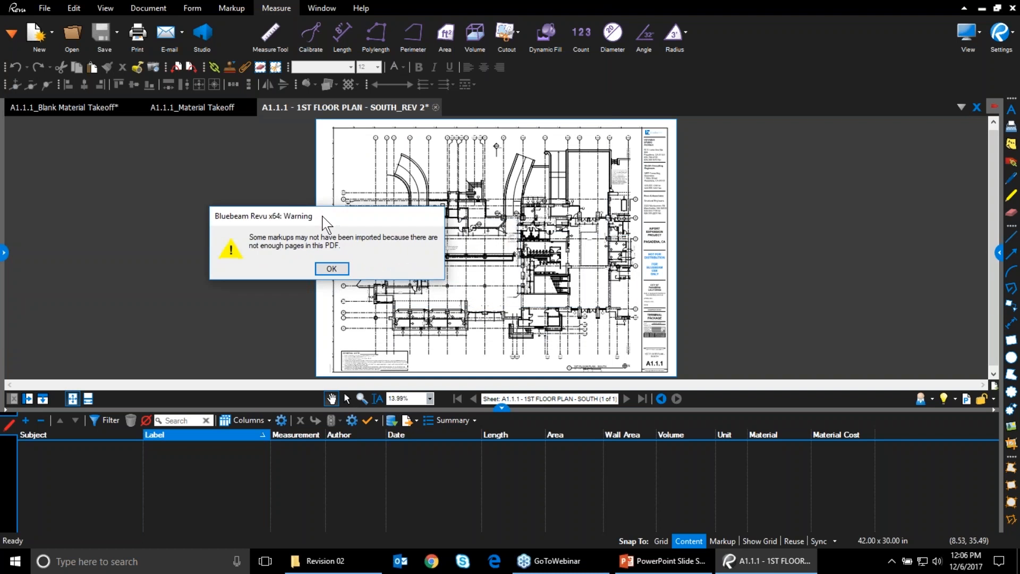
pyautogui.click(332, 270)
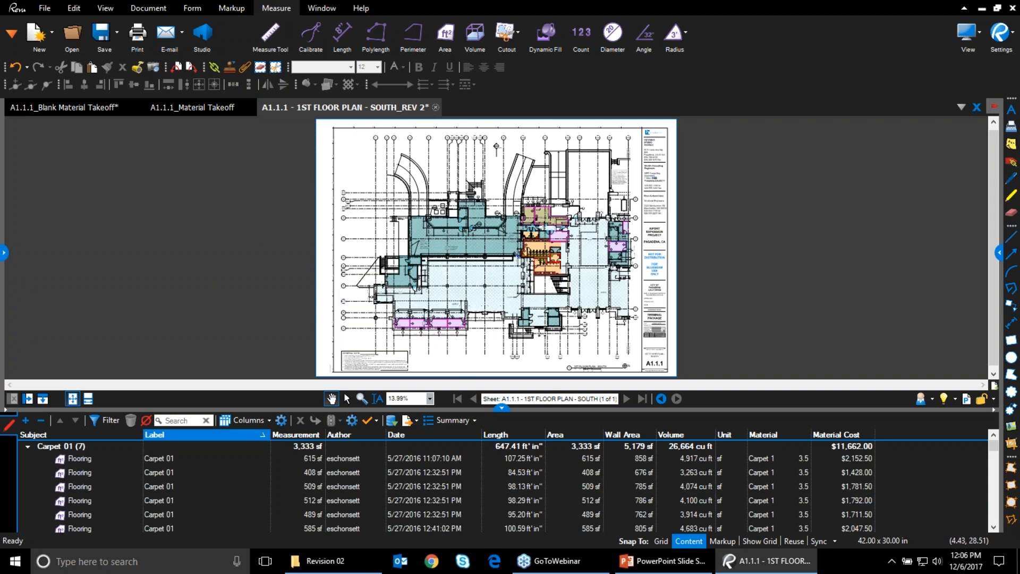
pyautogui.scroll(4, 376, 307)
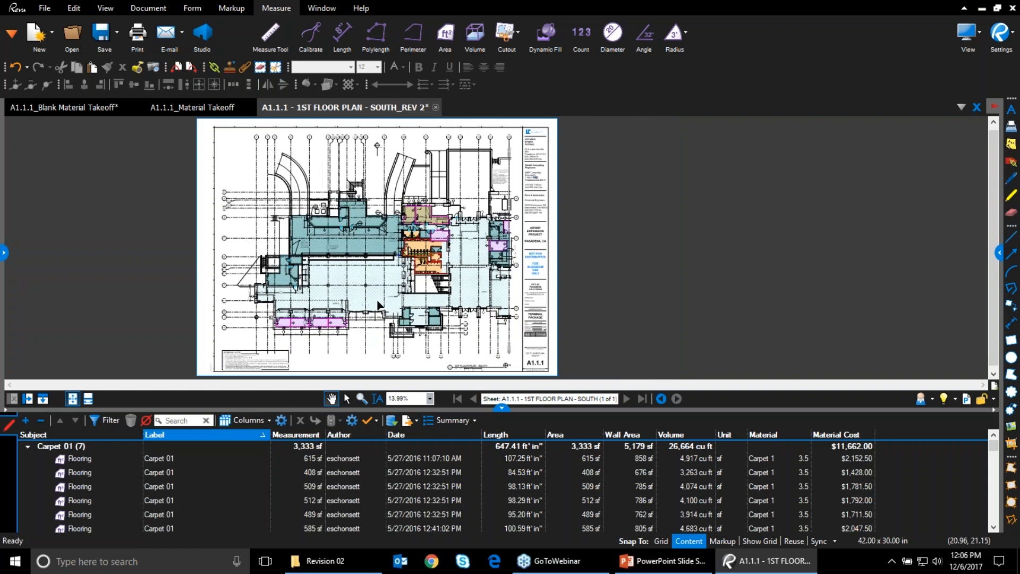
pyautogui.scroll(3, 376, 307)
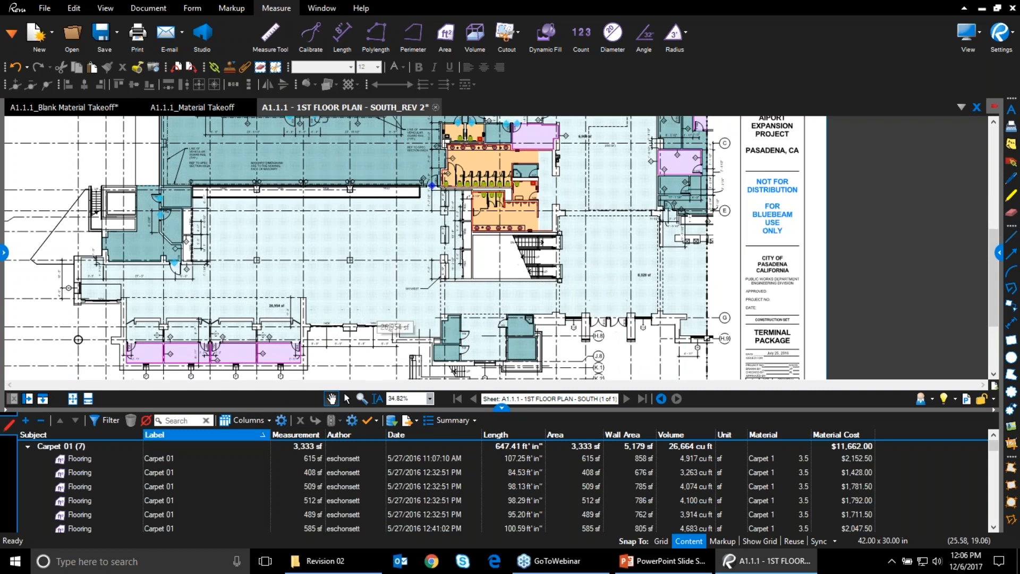
pyautogui.scroll(3, 419, 276)
pyautogui.scroll(10, 419, 276)
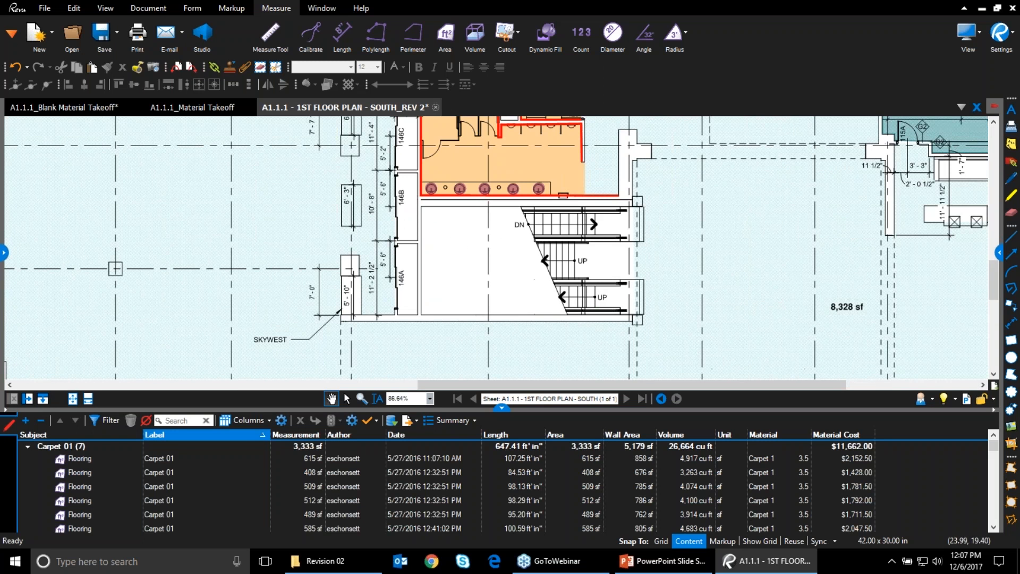
pyautogui.moveTo(460, 288); pyautogui.dragTo(450, 394)
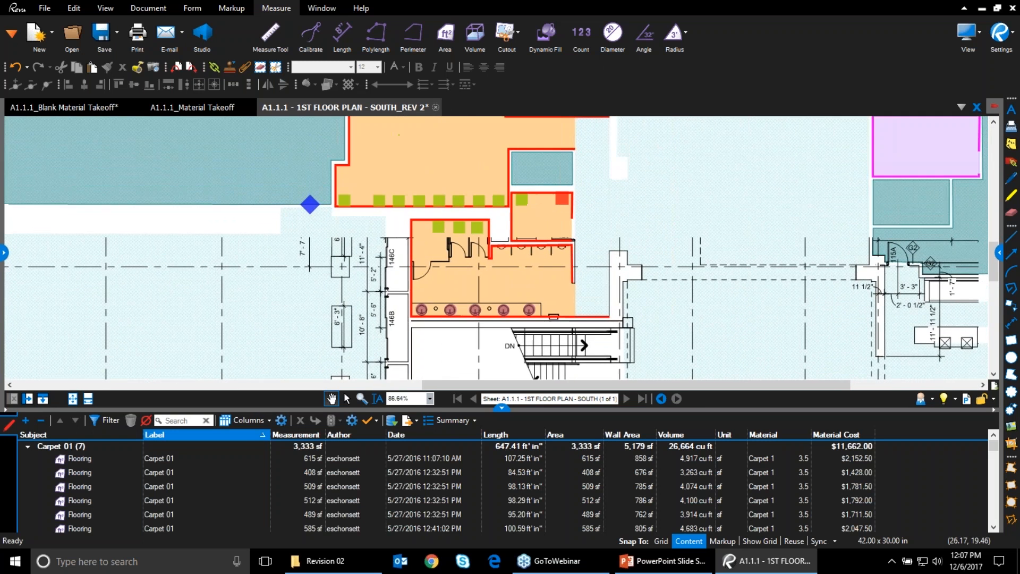
pyautogui.moveTo(467, 359); pyautogui.dragTo(297, 367)
pyautogui.scroll(-2, 427, 327)
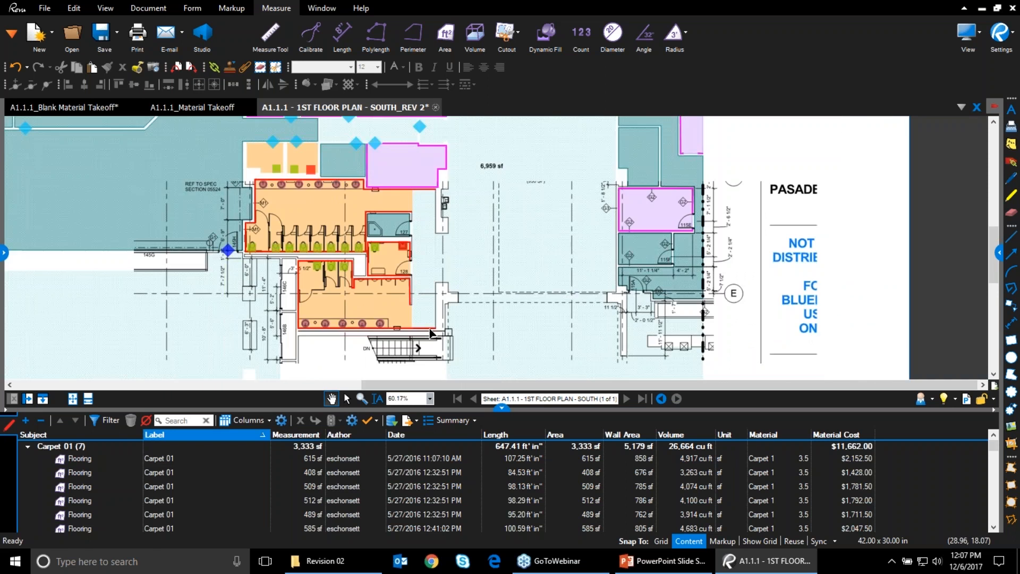
pyautogui.scroll(-4, 431, 334)
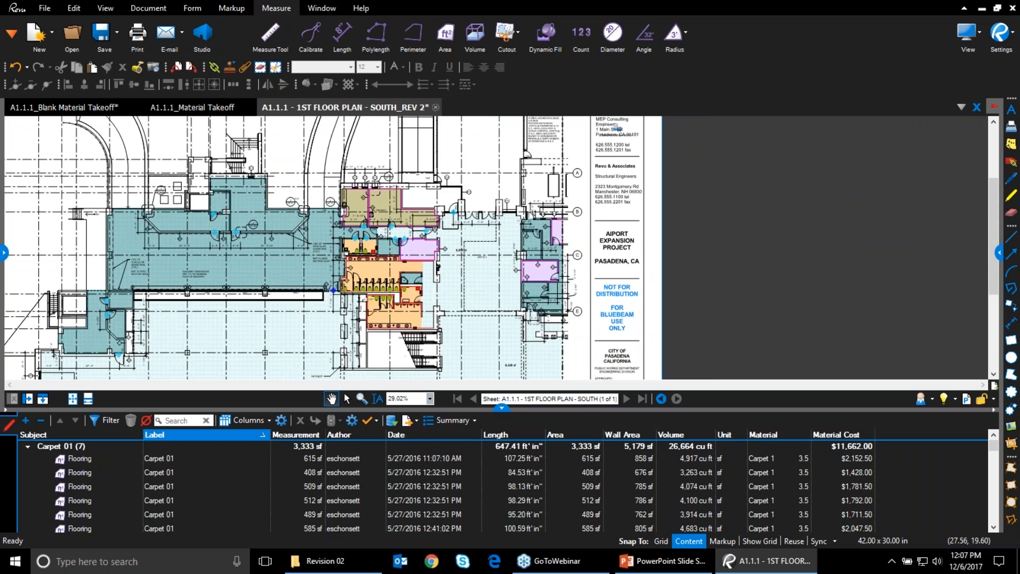
pyautogui.moveTo(401, 351); pyautogui.dragTo(423, 295)
# Check the Document tab's Comparison options and pan over the imported Carpet 01 areas on REV 2
pyautogui.click(139, 7)
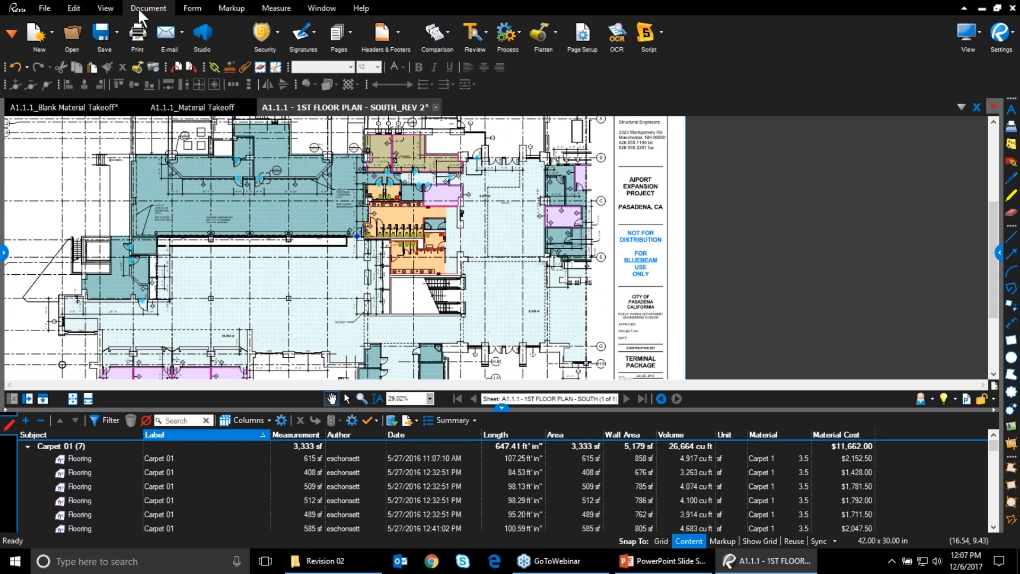
pyautogui.click(427, 40)
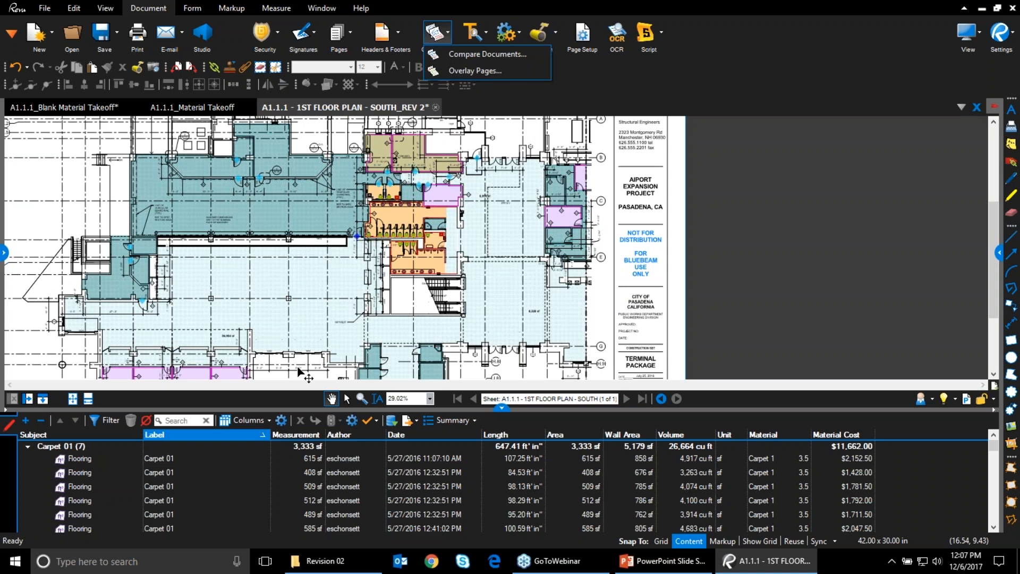
pyautogui.moveTo(300, 370); pyautogui.dragTo(311, 311)
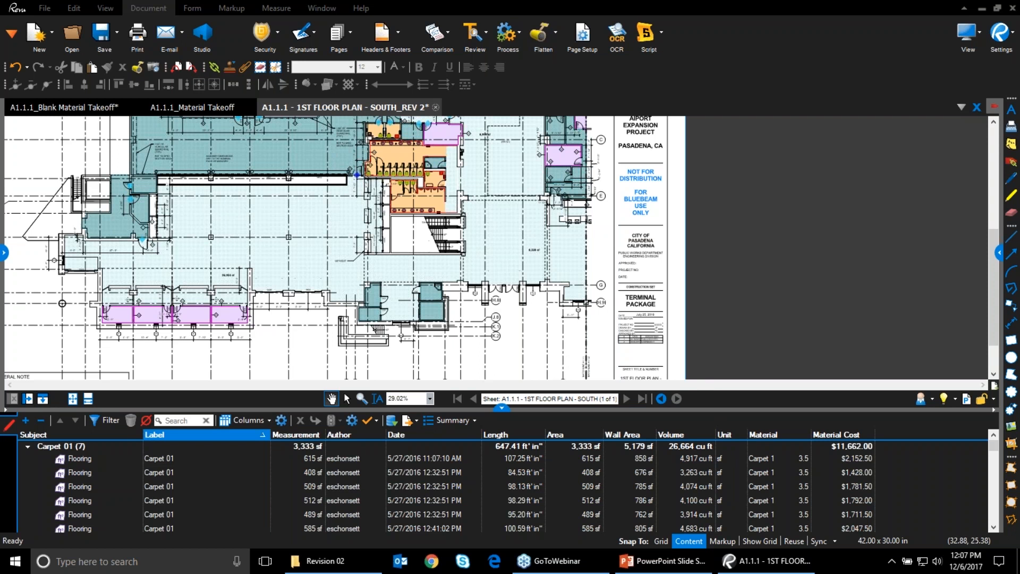
pyautogui.moveTo(500, 321); pyautogui.dragTo(478, 361)
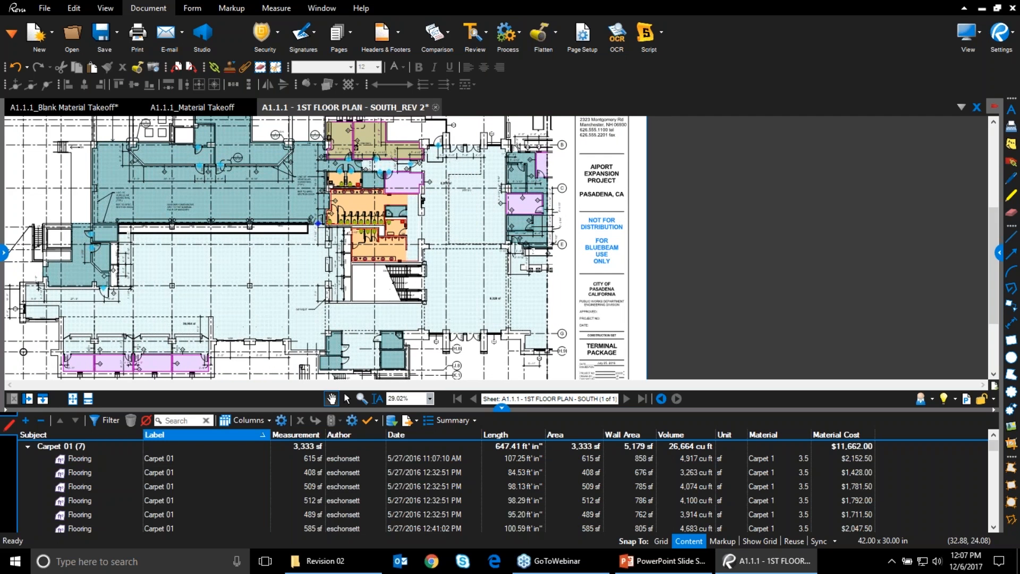
# Close the REV 2 floor plan without saving, then close the Material Takeoff file
pyautogui.click(435, 107)
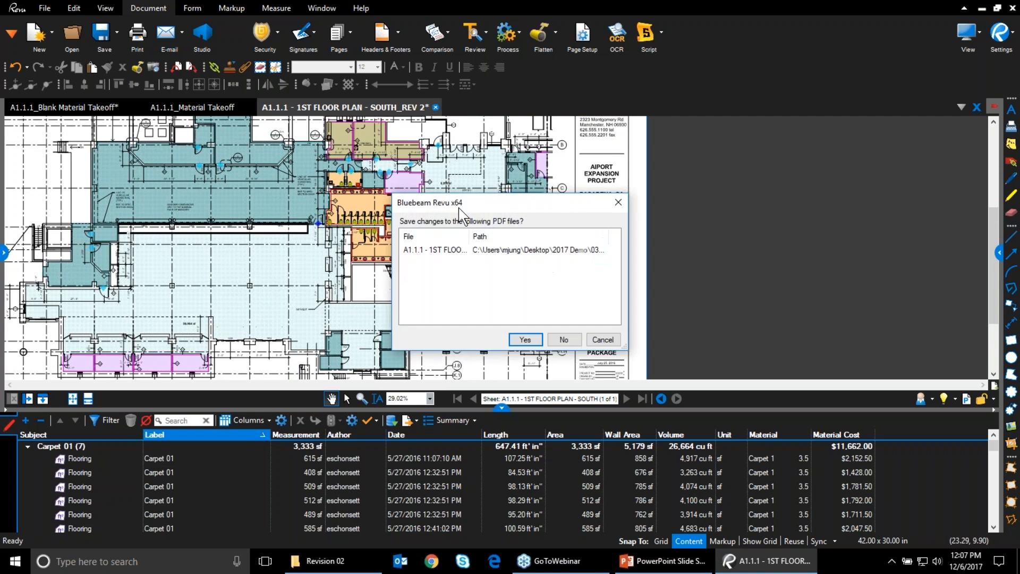
pyautogui.moveTo(474, 200); pyautogui.dragTo(248, 178)
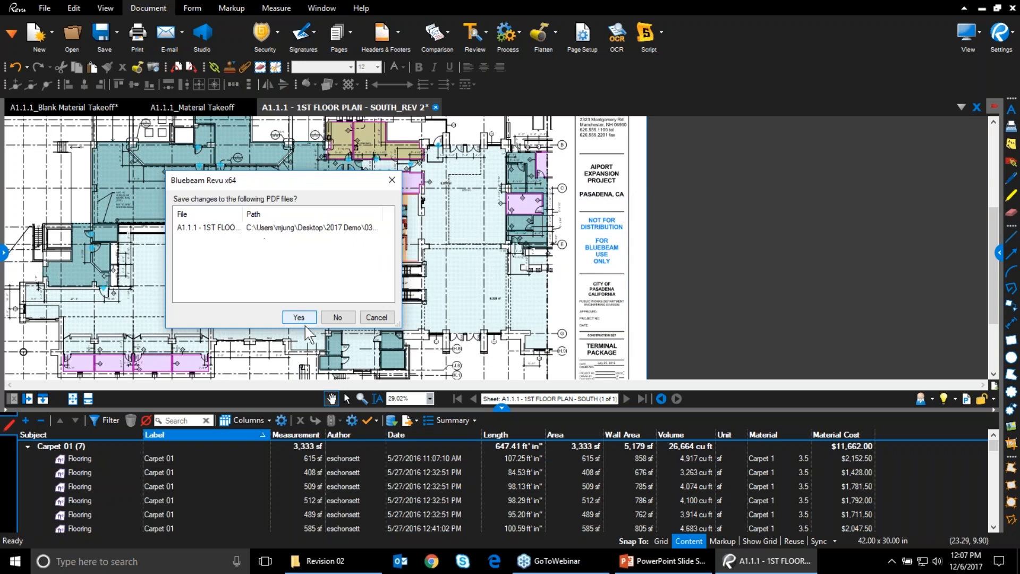
pyautogui.click(336, 317)
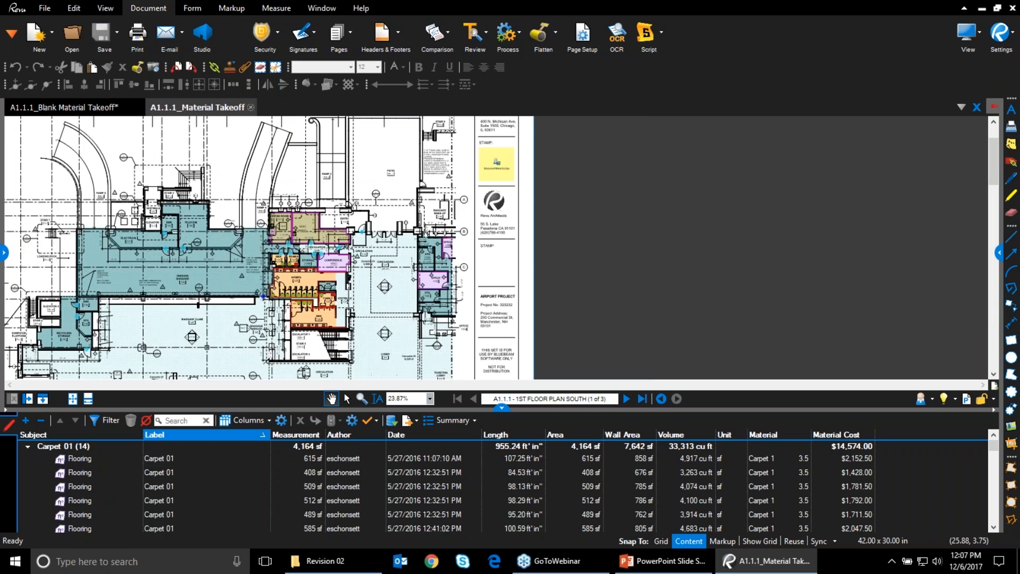
pyautogui.click(251, 107)
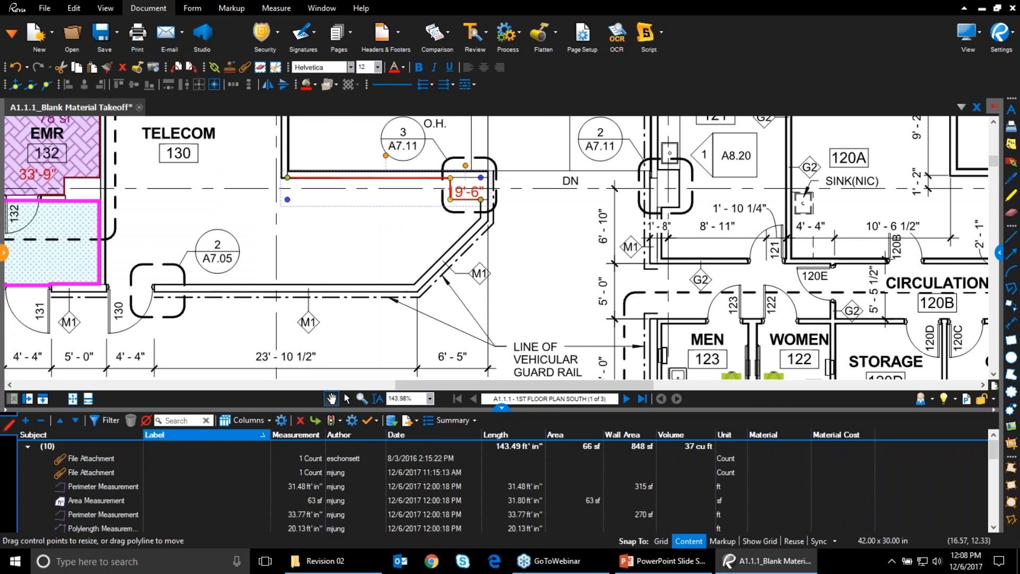
# Open Terminal Building.pdf from the recent documents list and hide the list
pyautogui.click(4, 252)
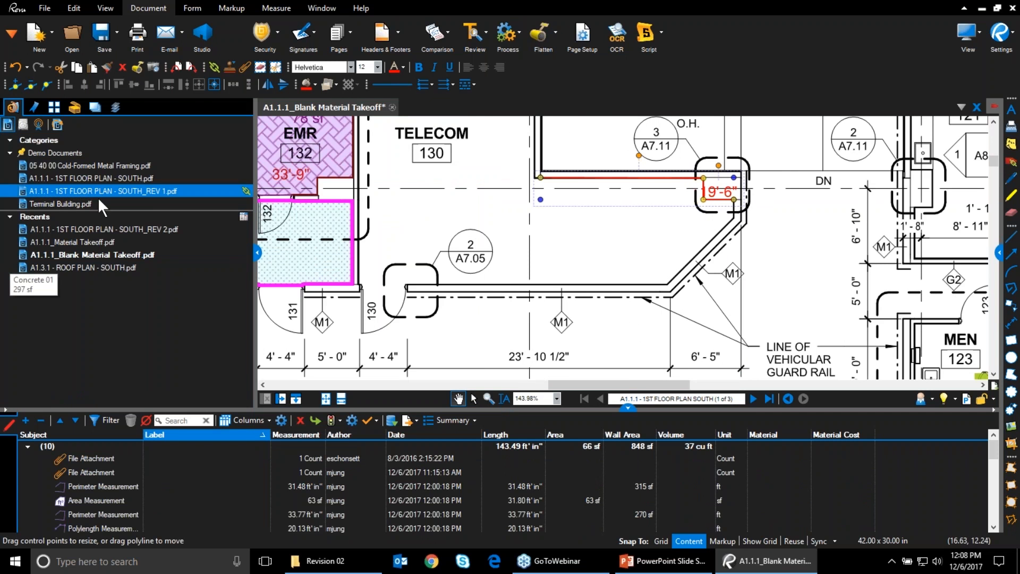
pyautogui.click(95, 201)
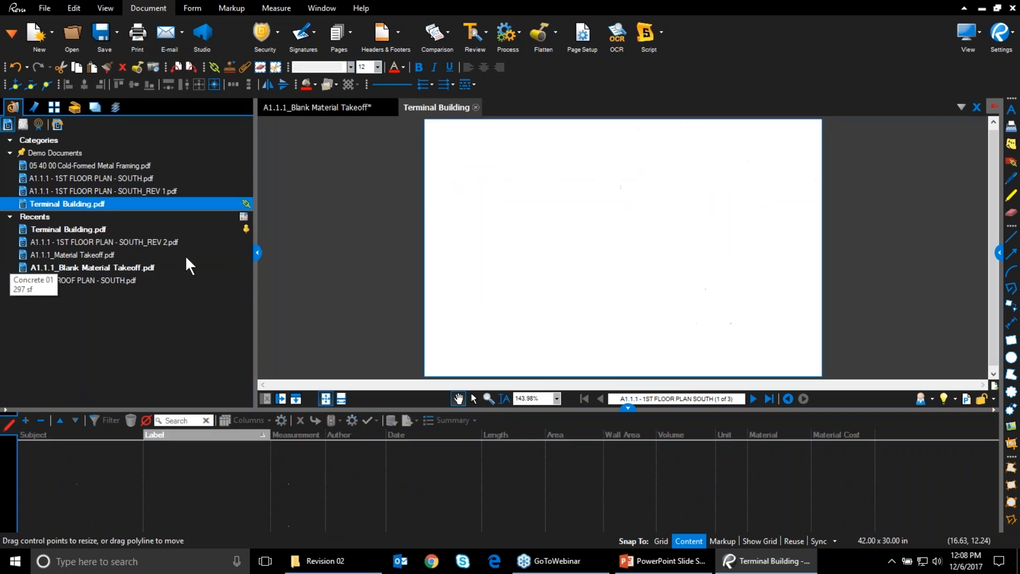
pyautogui.click(255, 252)
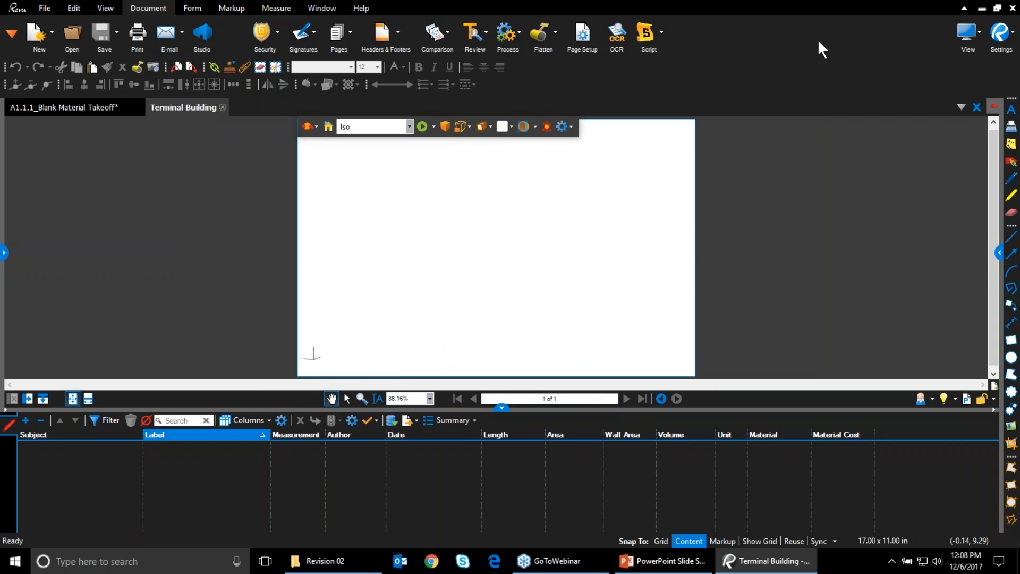
# Orbit the Terminal Building model to a frontal view and start a Perimeter measurement
pyautogui.click(509, 270)
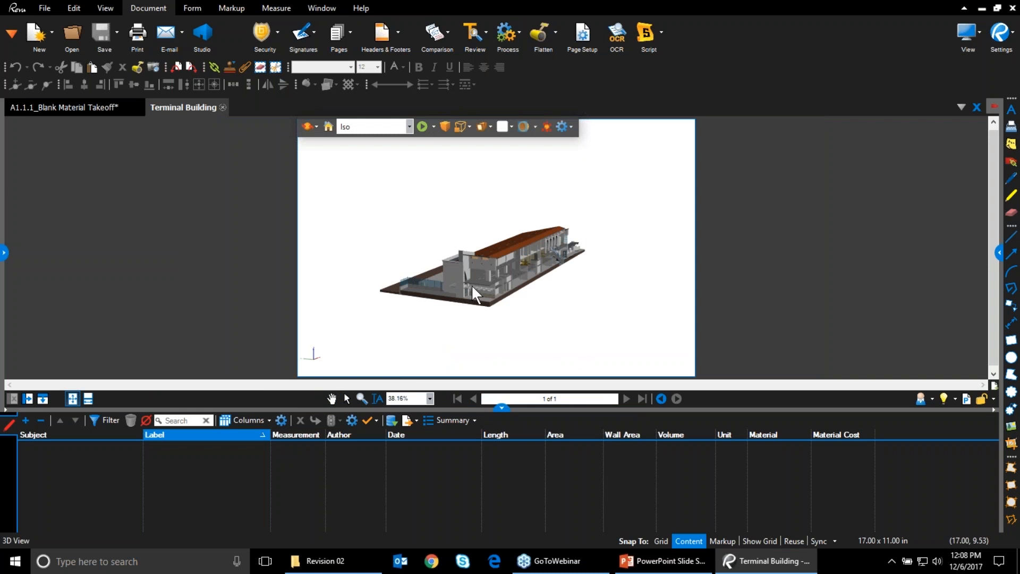
pyautogui.moveTo(481, 281); pyautogui.dragTo(427, 278)
pyautogui.scroll(10, 488, 276)
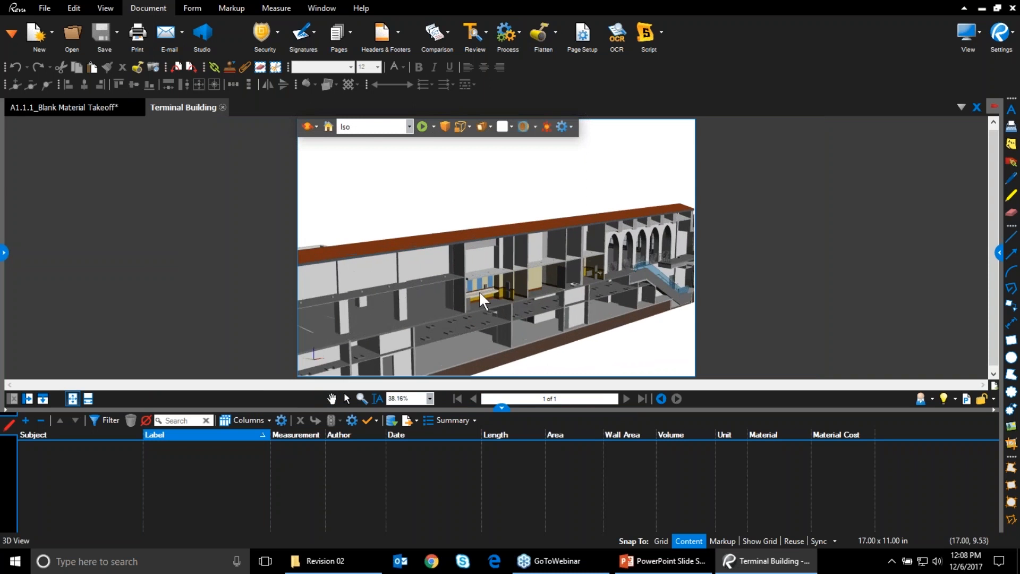
pyautogui.moveTo(494, 301); pyautogui.dragTo(432, 289)
pyautogui.scroll(6, 433, 254)
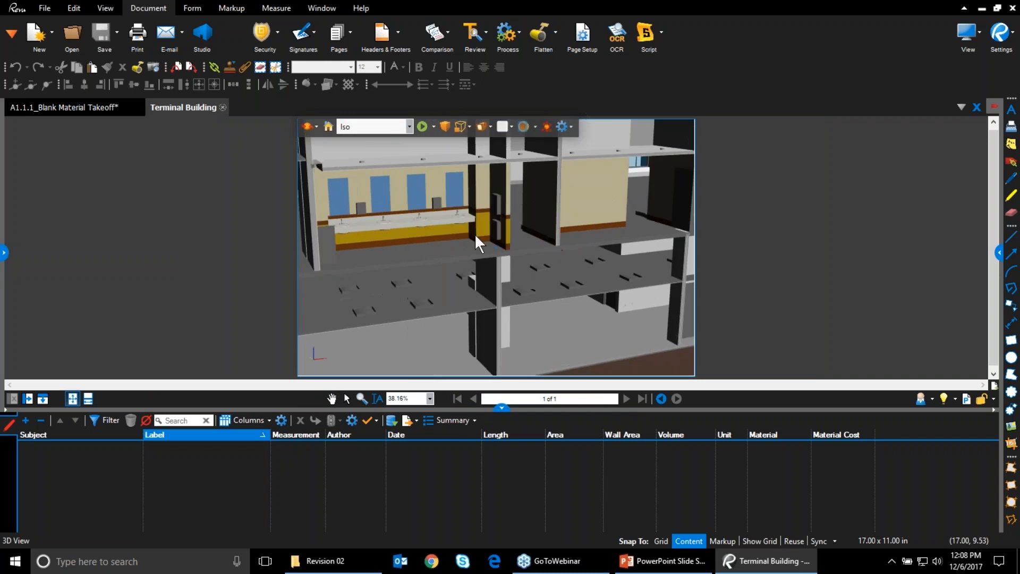
pyautogui.click(278, 7)
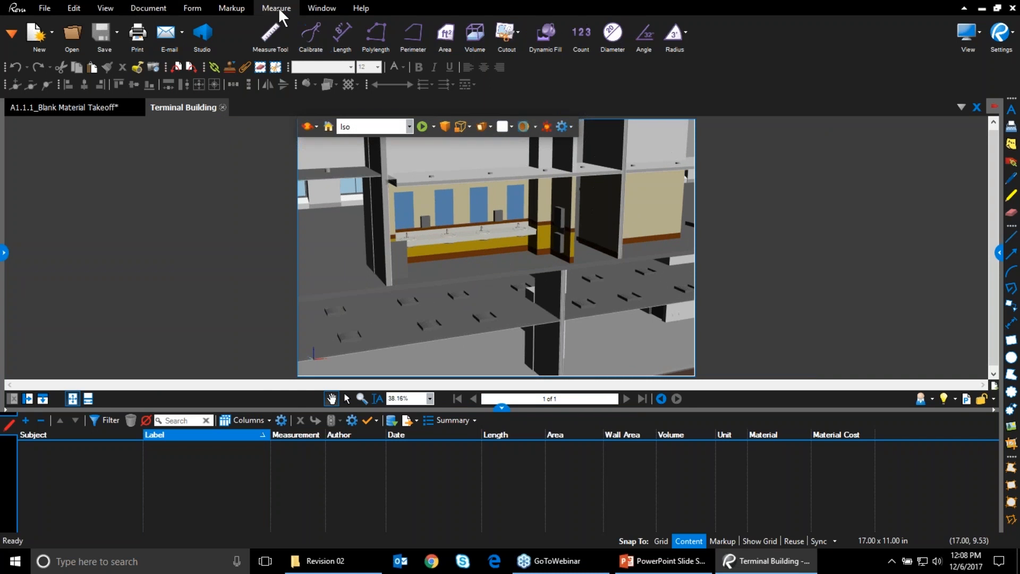
pyautogui.click(410, 34)
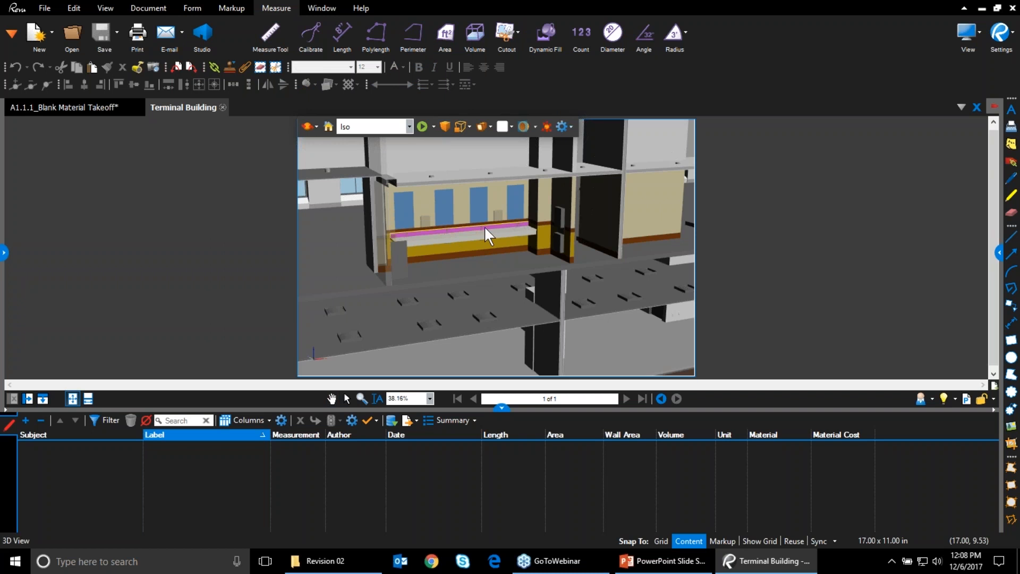
# Open the 3D Model Tree panel from the Markup panels list
pyautogui.click(240, 12)
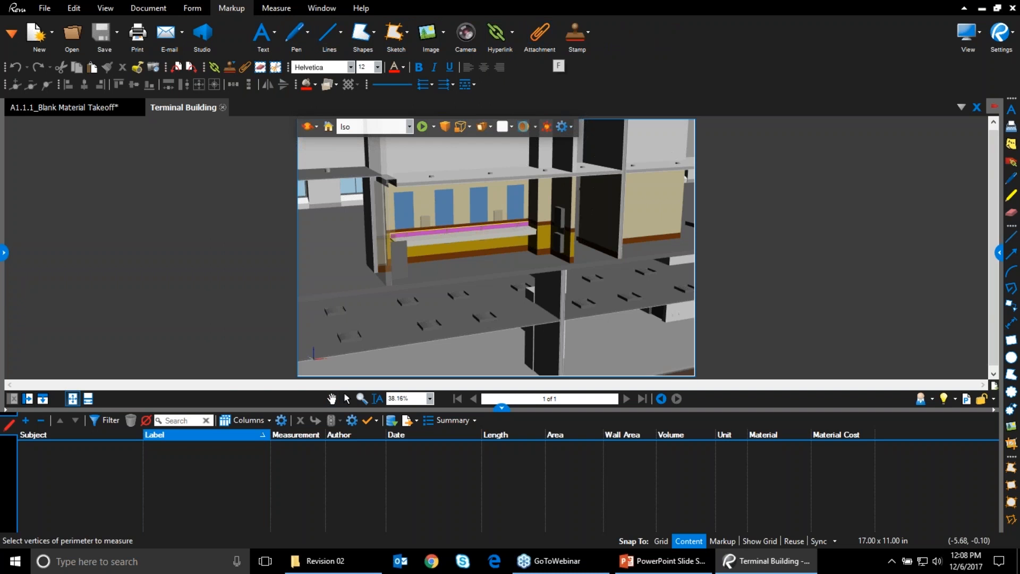
pyautogui.click(8, 38)
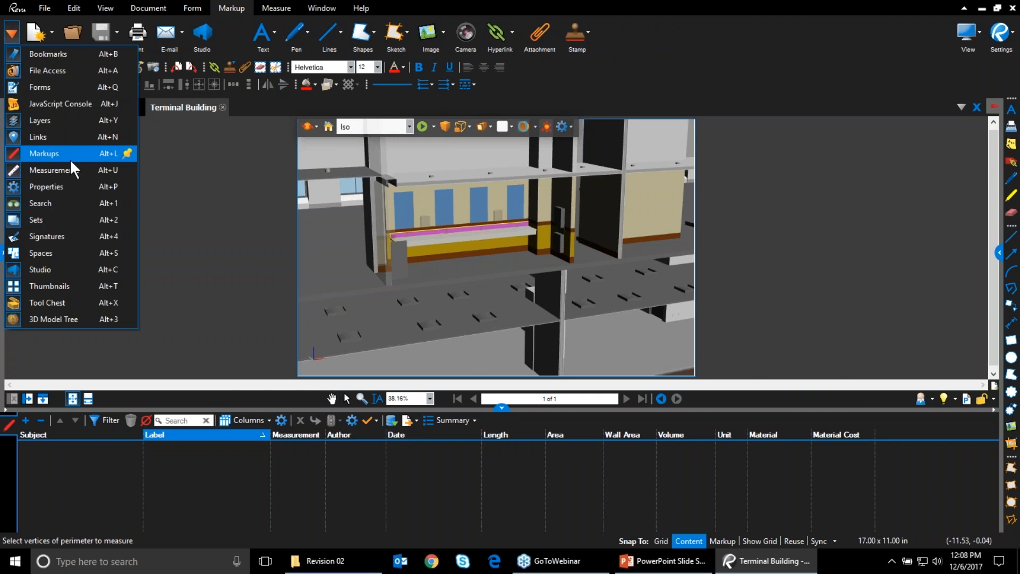
pyautogui.click(48, 322)
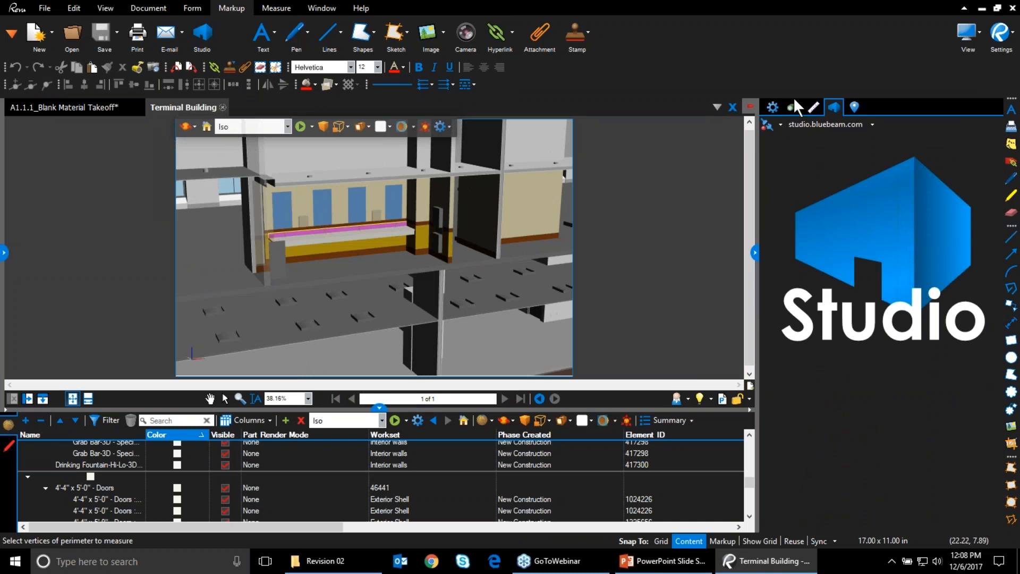
# Close the properties panel and pick the counter to locate its 197.5" Casework rows in the tree
pyautogui.click(772, 107)
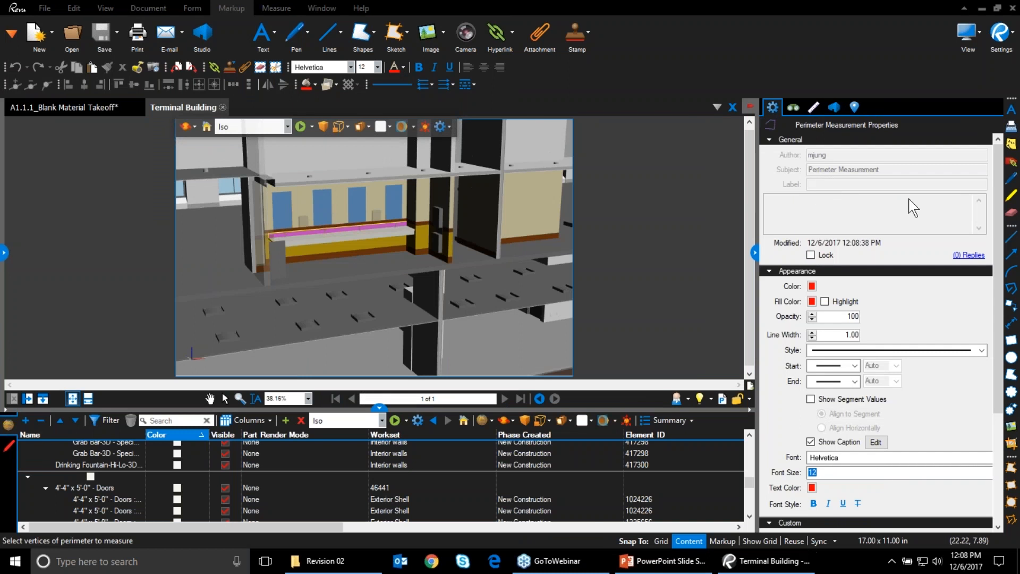
pyautogui.click(755, 253)
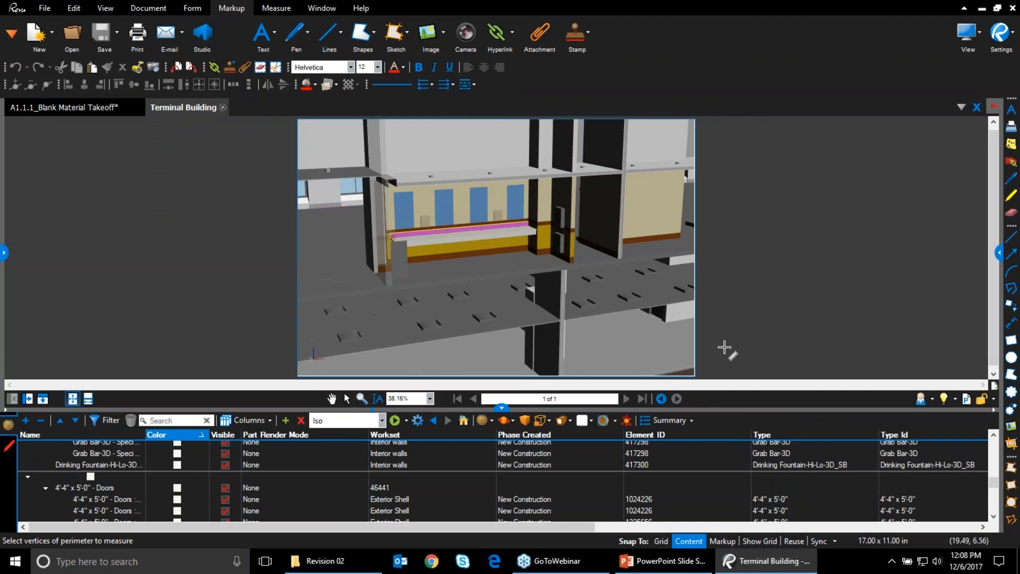
pyautogui.moveTo(550, 531); pyautogui.dragTo(680, 545)
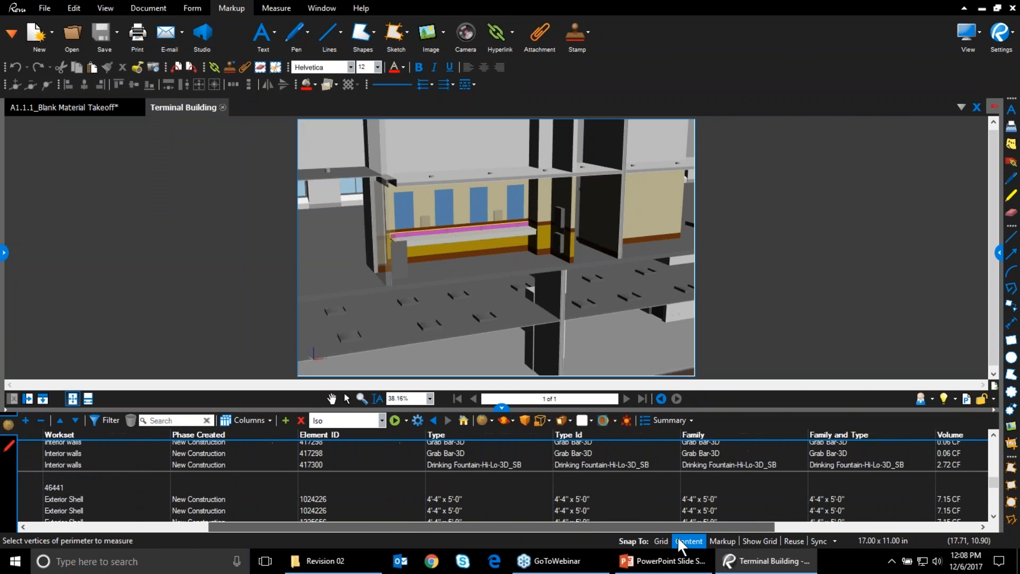
pyautogui.click(467, 247)
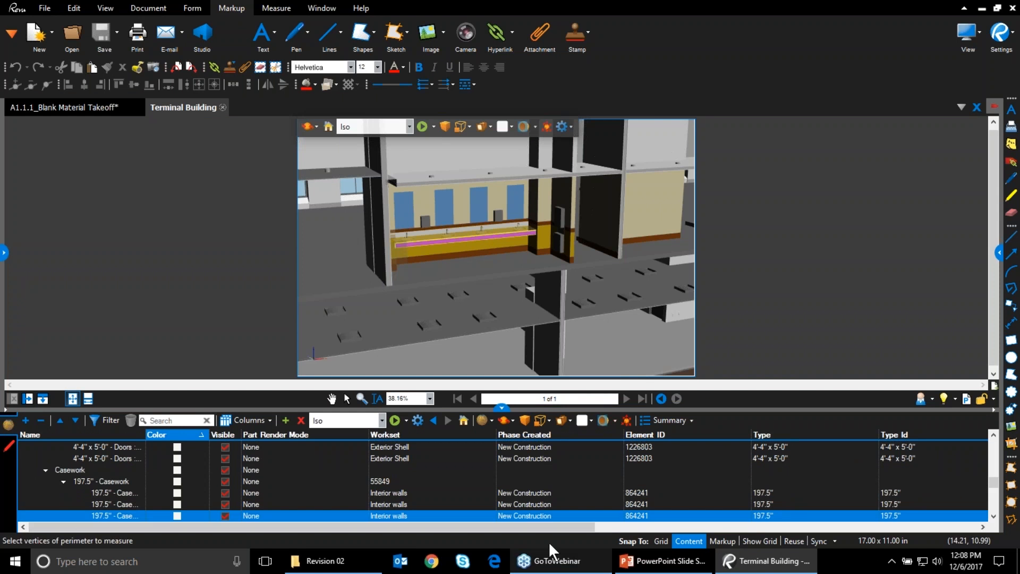
pyautogui.moveTo(535, 528); pyautogui.dragTo(152, 521)
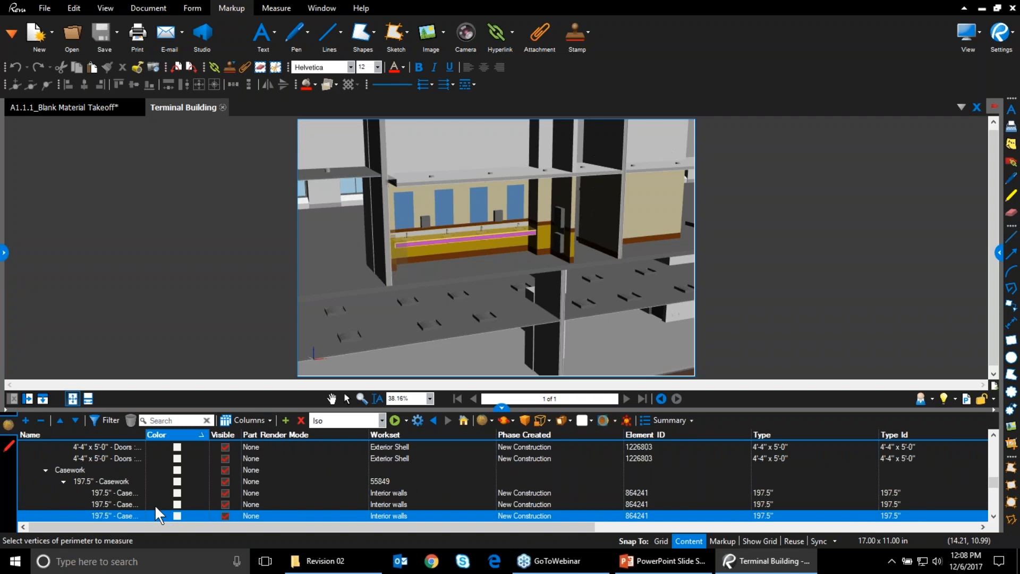
pyautogui.click(989, 304)
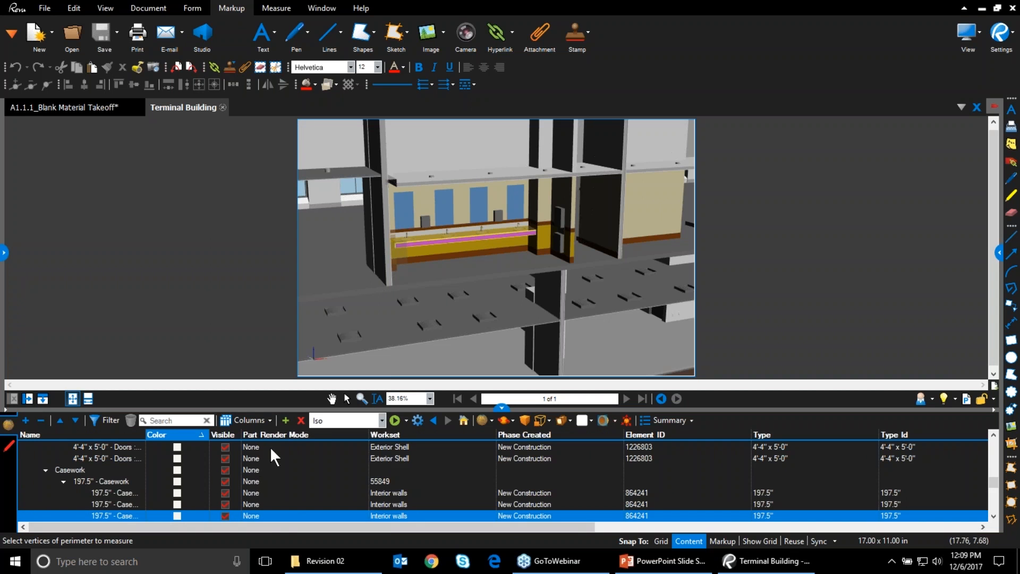
# Add the Depth and Height columns to the model tree through Manage Model Columns
pyautogui.click(258, 420)
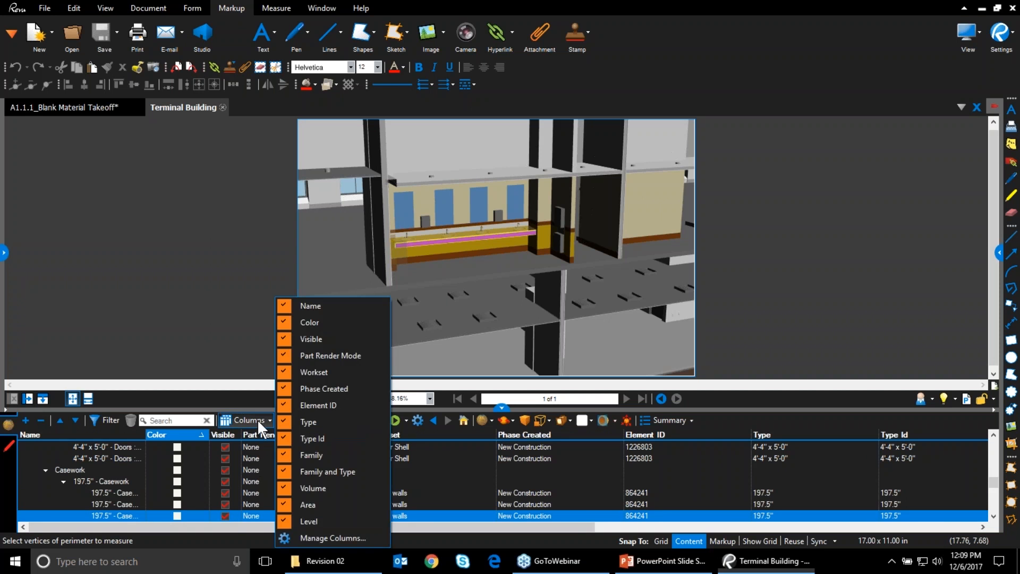
pyautogui.click(301, 537)
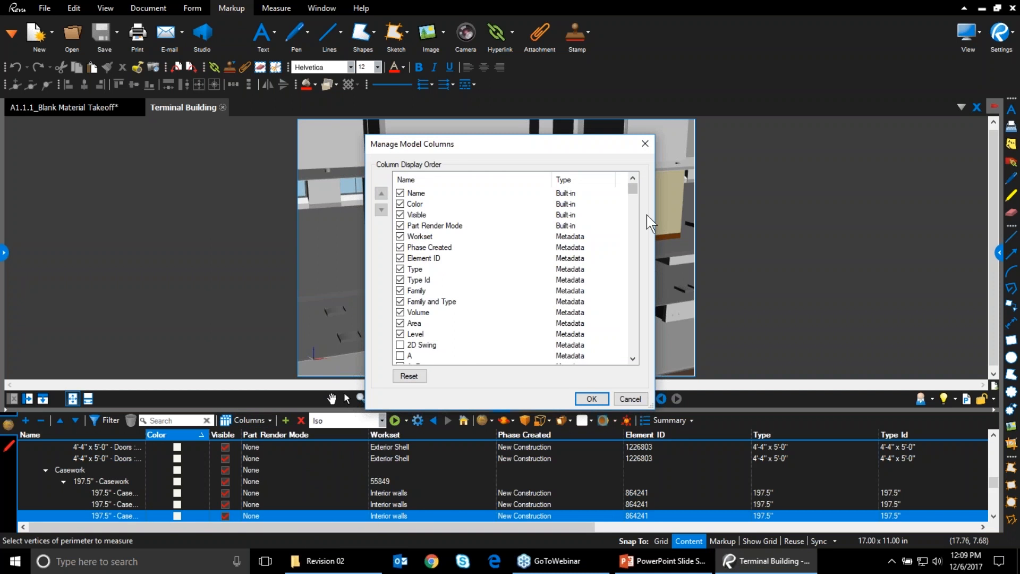
pyautogui.moveTo(634, 192); pyautogui.dragTo(638, 221)
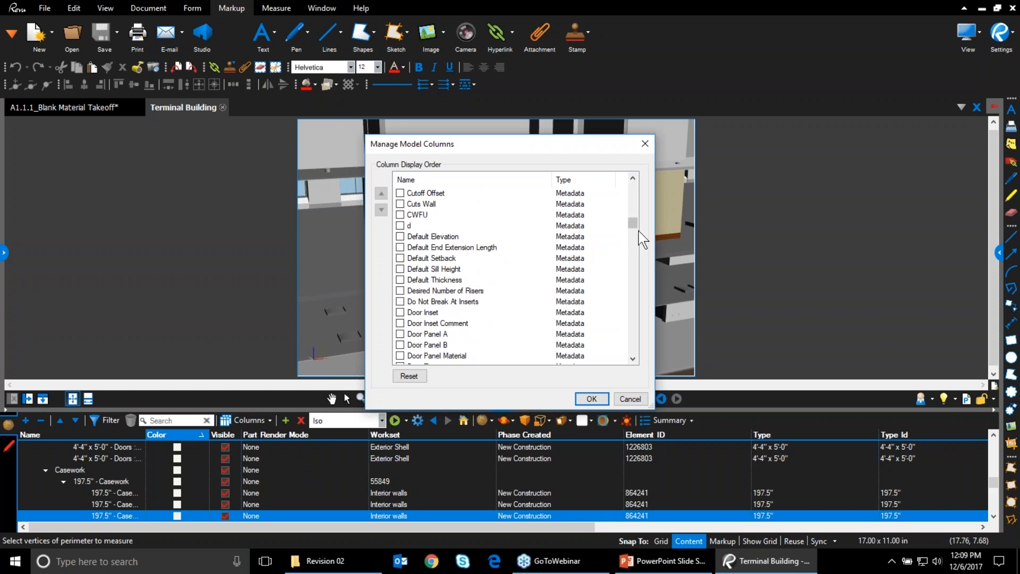
pyautogui.moveTo(635, 224); pyautogui.dragTo(637, 247)
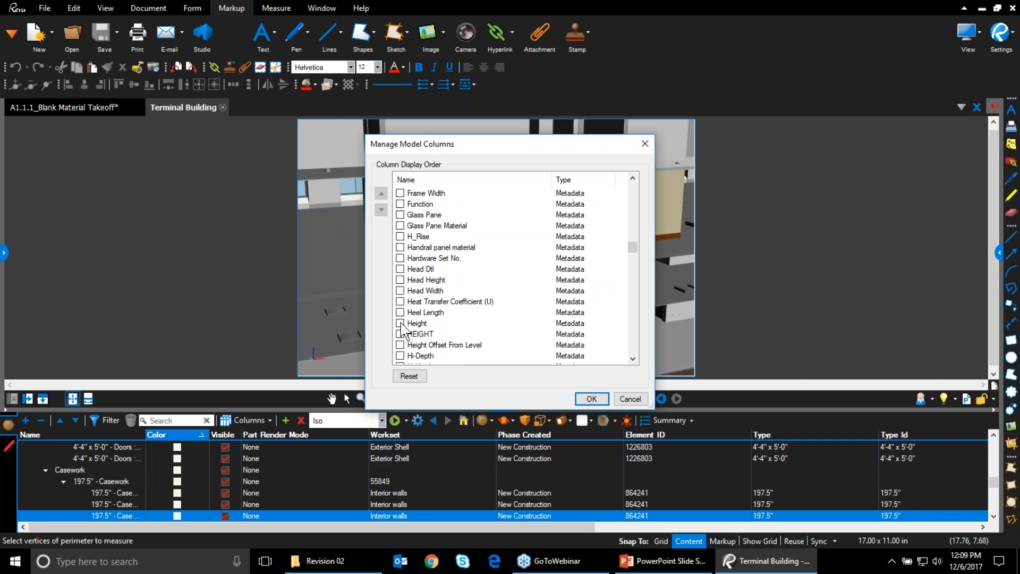
pyautogui.scroll(1, 407, 333)
pyautogui.scroll(1, 404, 334)
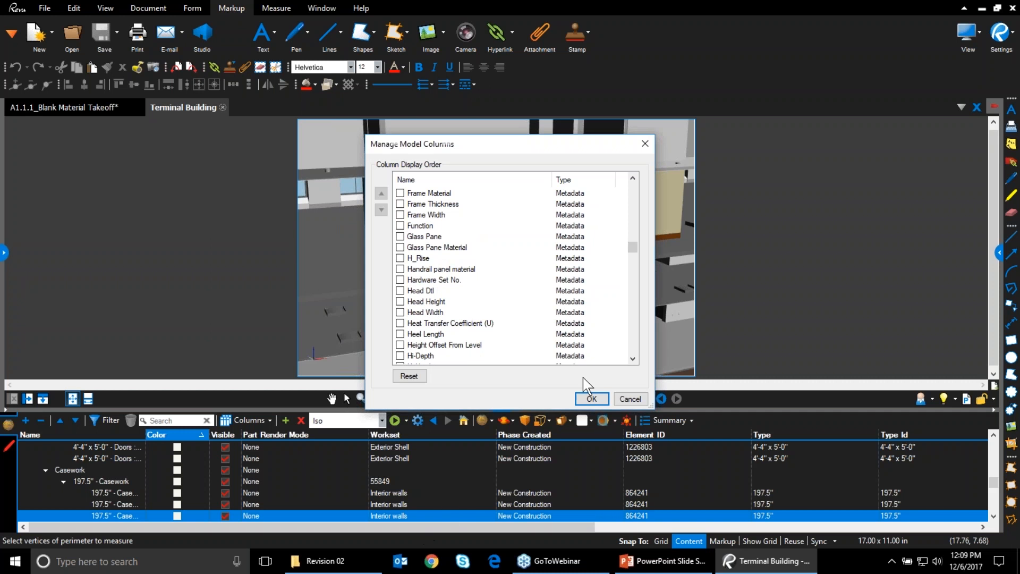
pyautogui.click(591, 398)
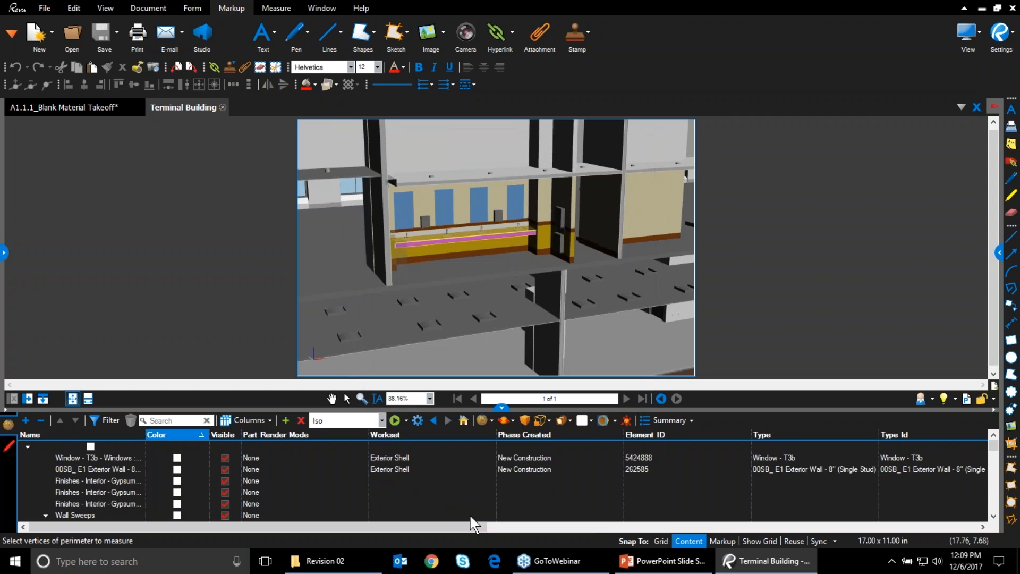
# Scroll through the exterior wall volume and area columns, check Summary export options, then collapse the tree
pyautogui.moveTo(343, 529); pyautogui.dragTo(743, 558)
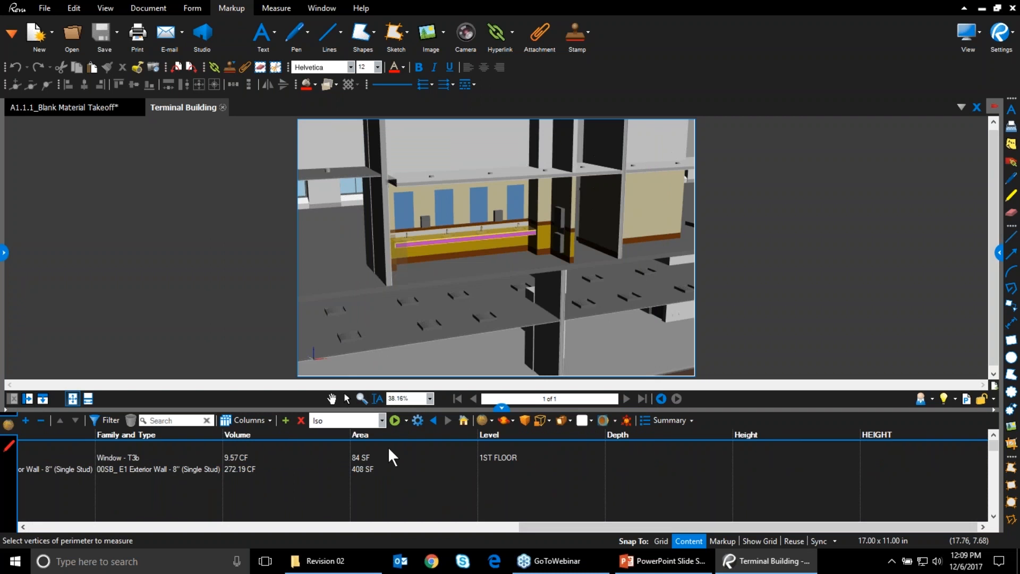
pyautogui.scroll(-3, 734, 473)
pyautogui.scroll(-5, 734, 472)
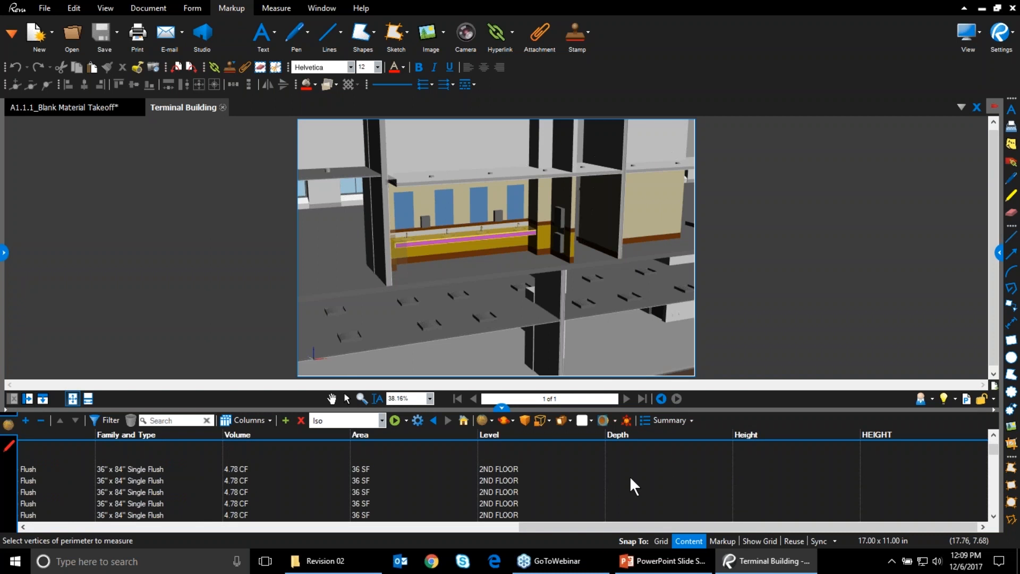
pyautogui.scroll(-5, 640, 489)
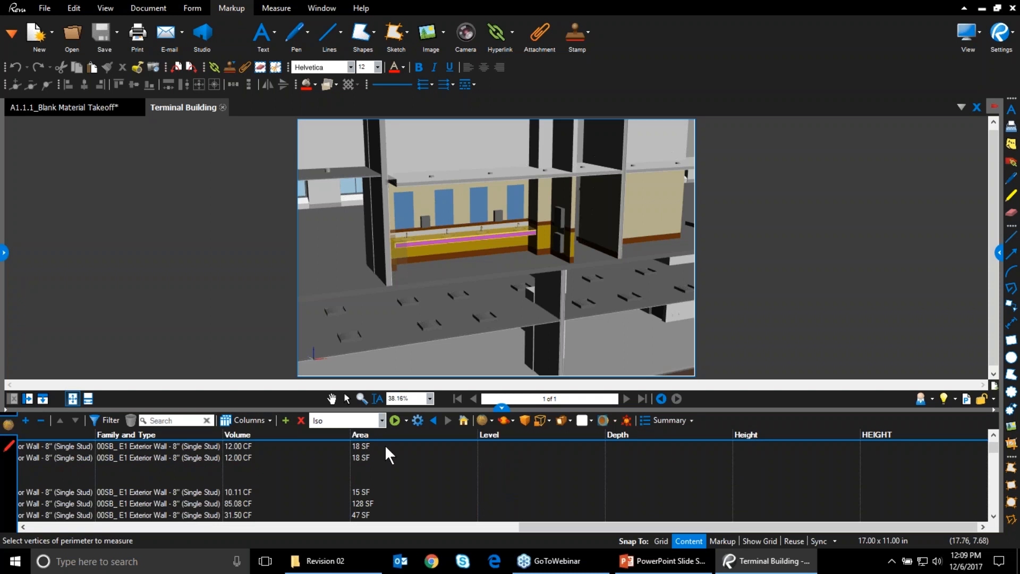
pyautogui.click(649, 420)
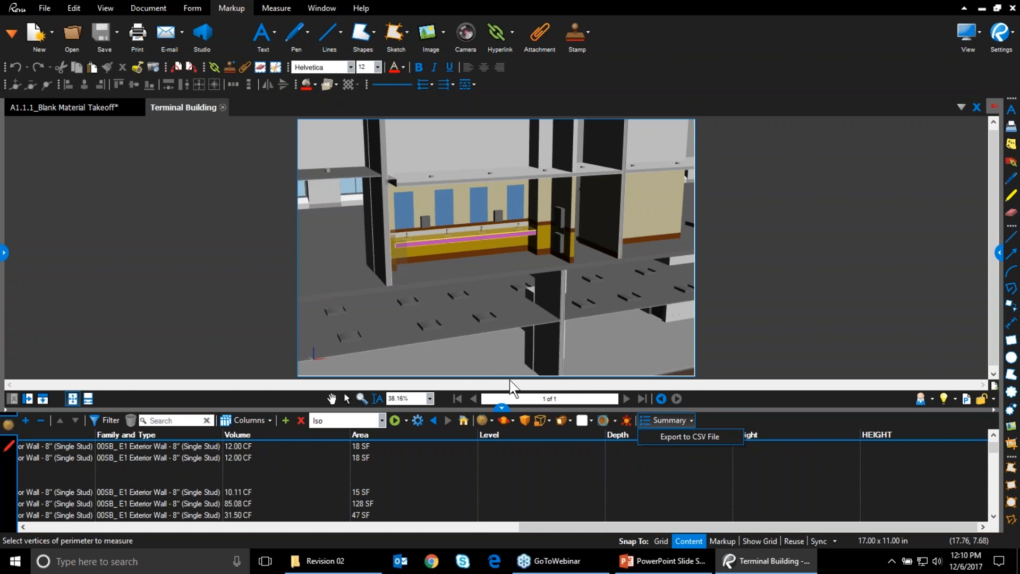
pyautogui.click(501, 409)
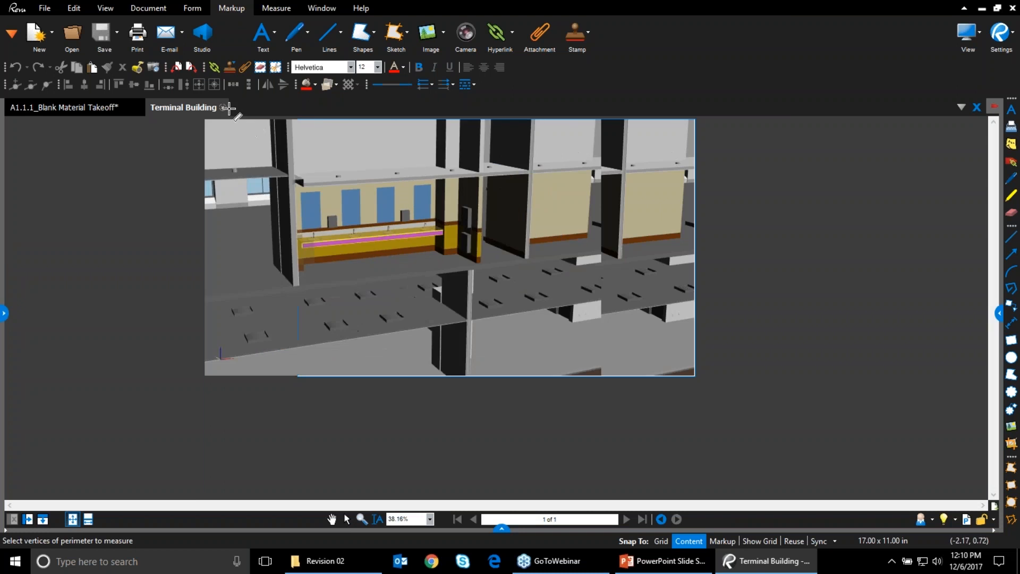
# Close the Terminal Building model and reopen A1.1.1_Material Takeoff.pdf from Recents
pyautogui.click(222, 107)
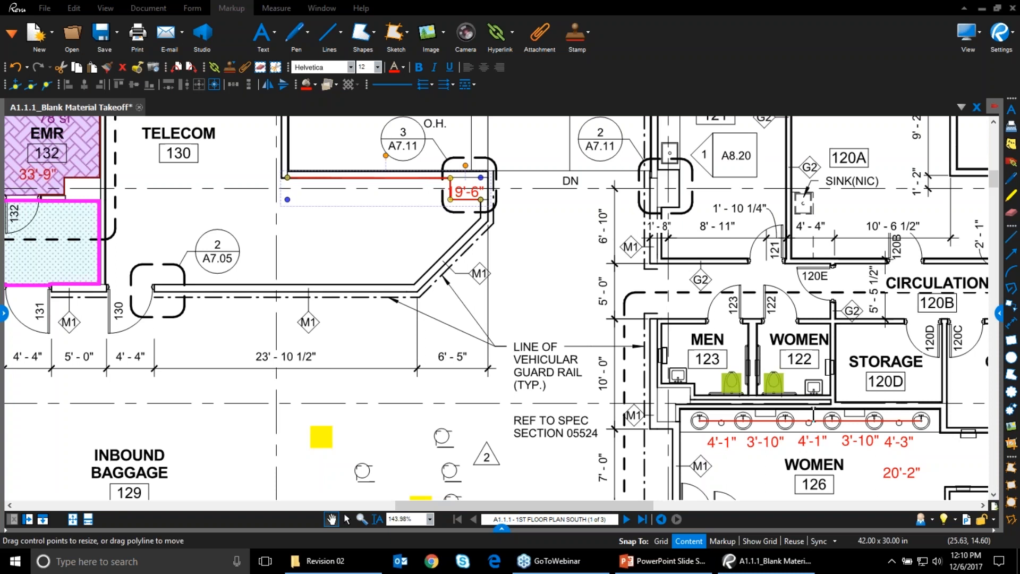
pyautogui.click(787, 484)
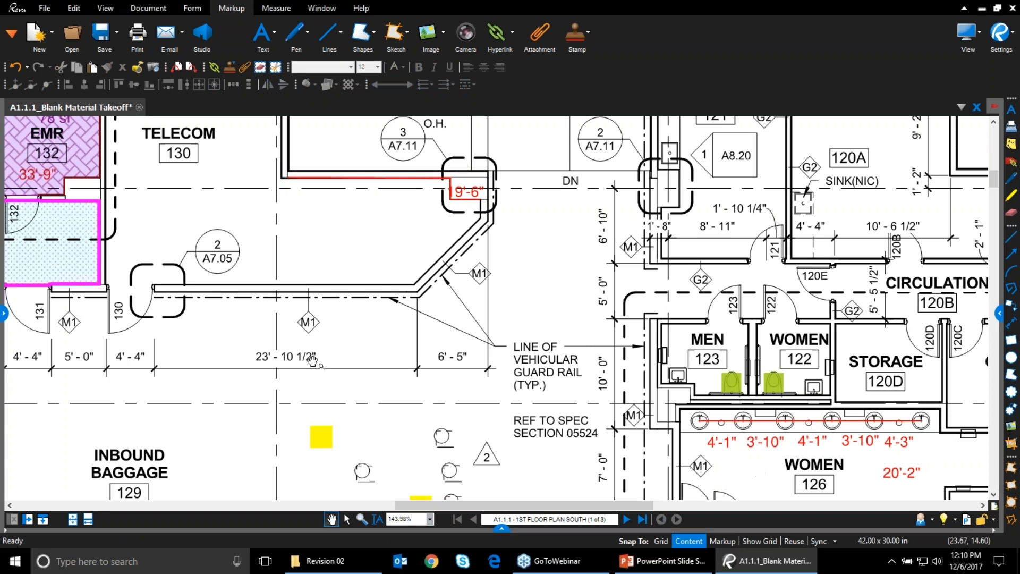
pyautogui.click(269, 285)
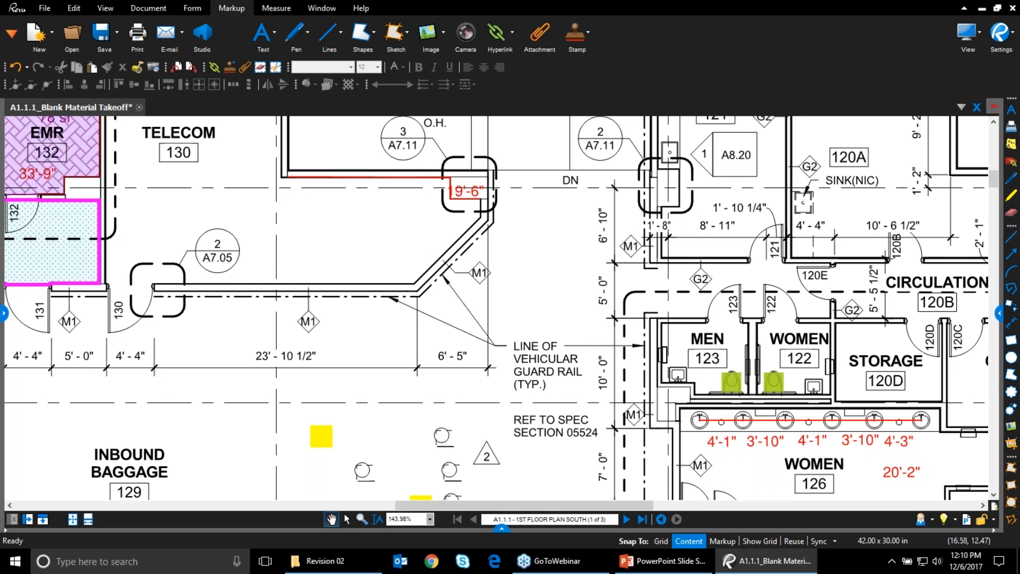
pyautogui.click(5, 313)
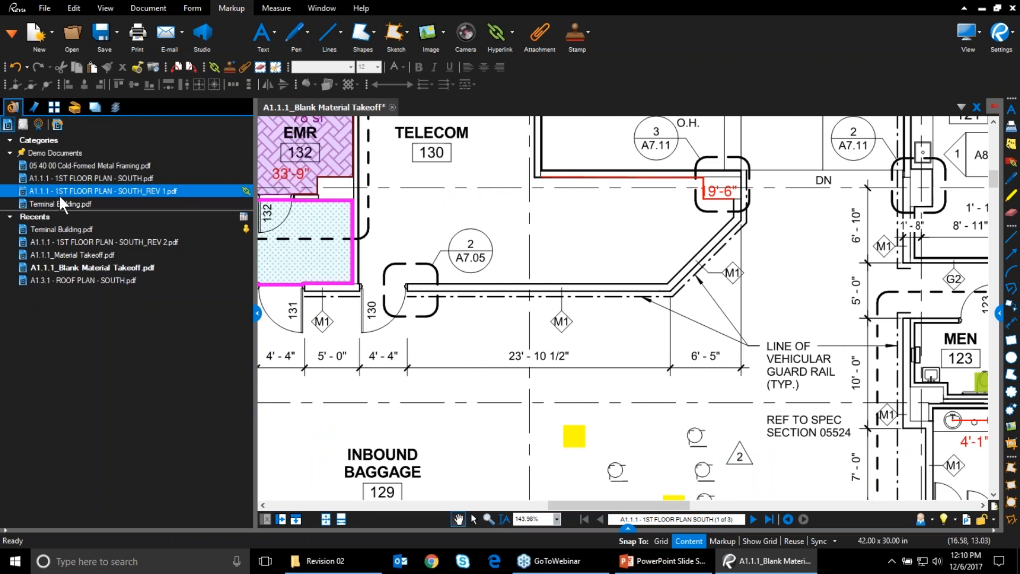
pyautogui.click(73, 255)
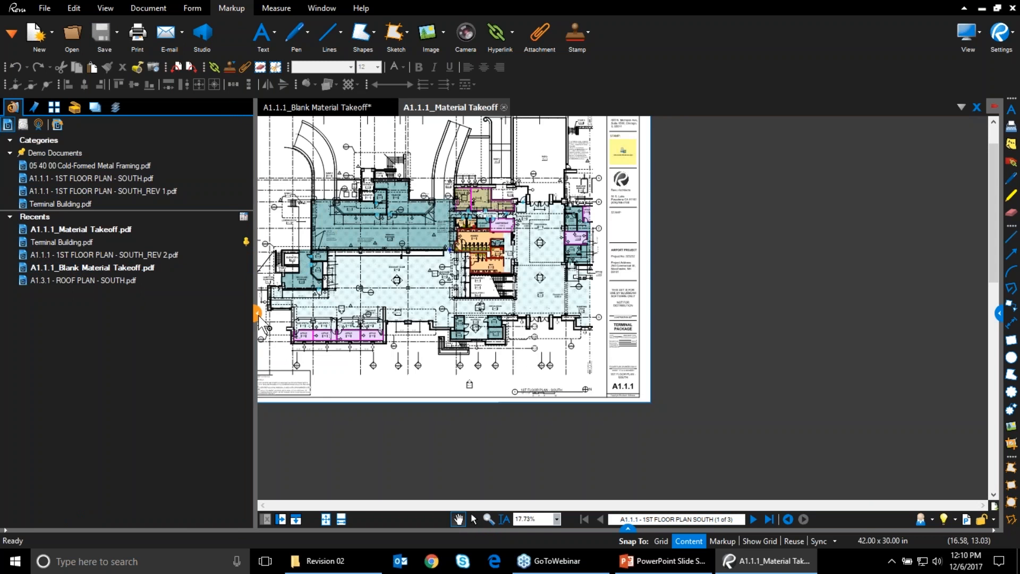
pyautogui.click(257, 312)
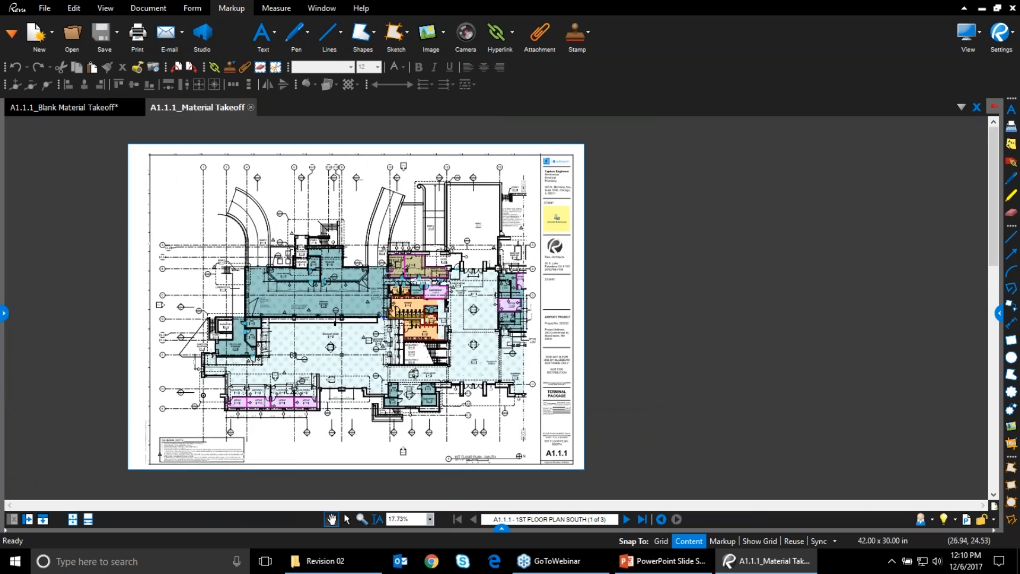
pyautogui.scroll(8, 317, 314)
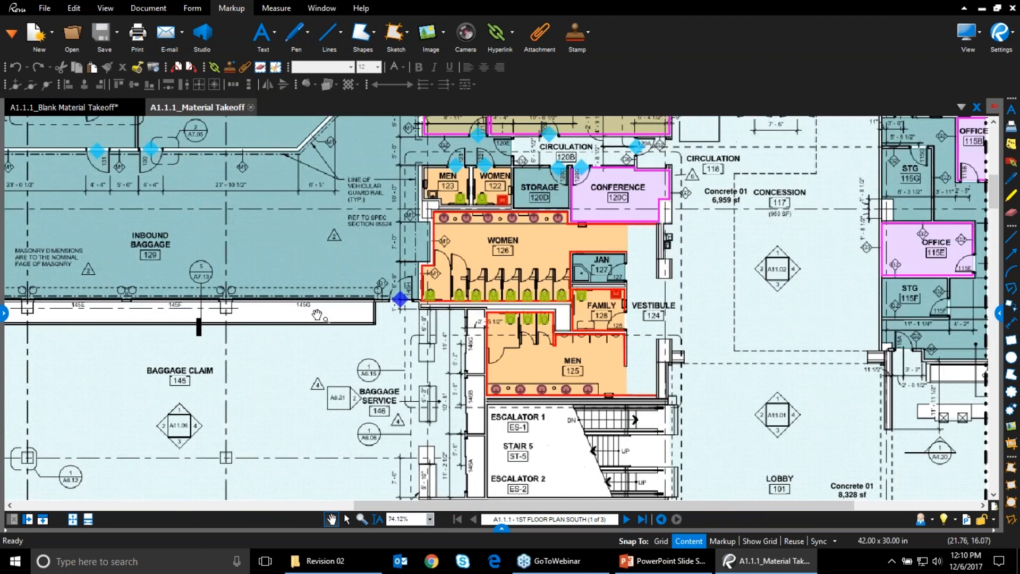
pyautogui.moveTo(335, 347)
pyautogui.mouseDown()
pyautogui.moveTo(360, 380)
pyautogui.moveTo(378, 435)
pyautogui.mouseUp()
pyautogui.click(335, 218)
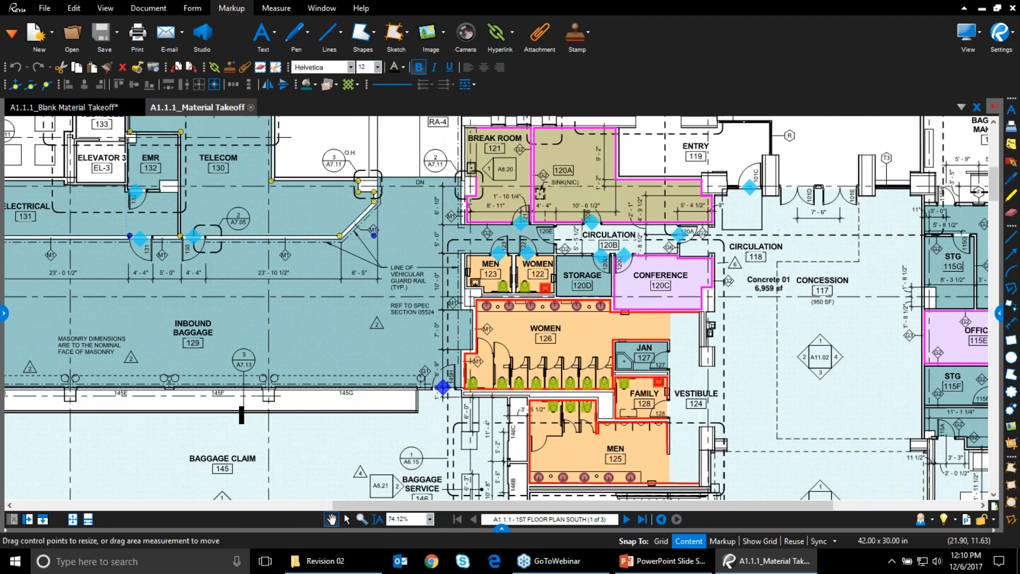
pyautogui.moveTo(375, 197); pyautogui.dragTo(291, 212)
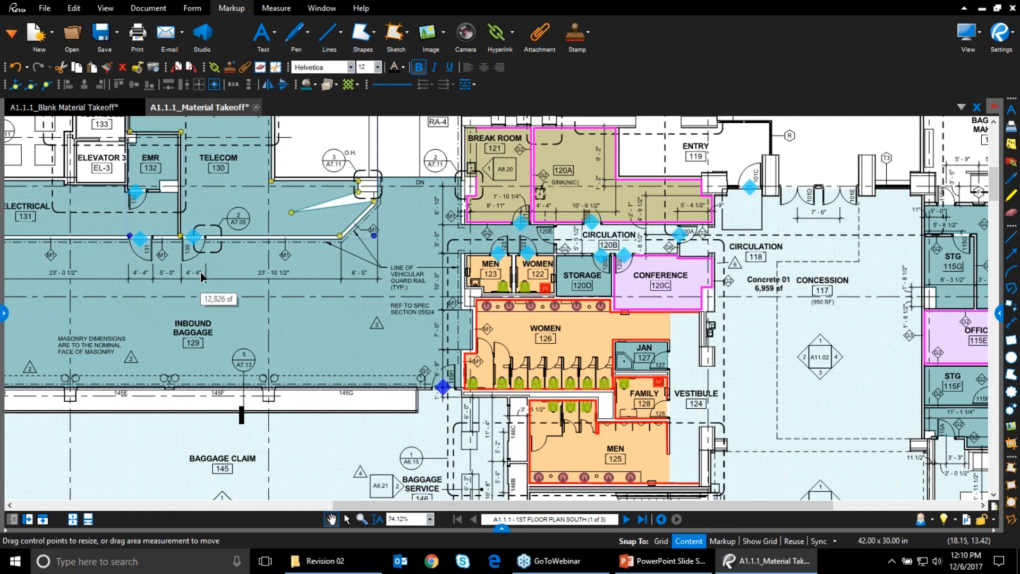
pyautogui.hotkey('ctrl', 'z')
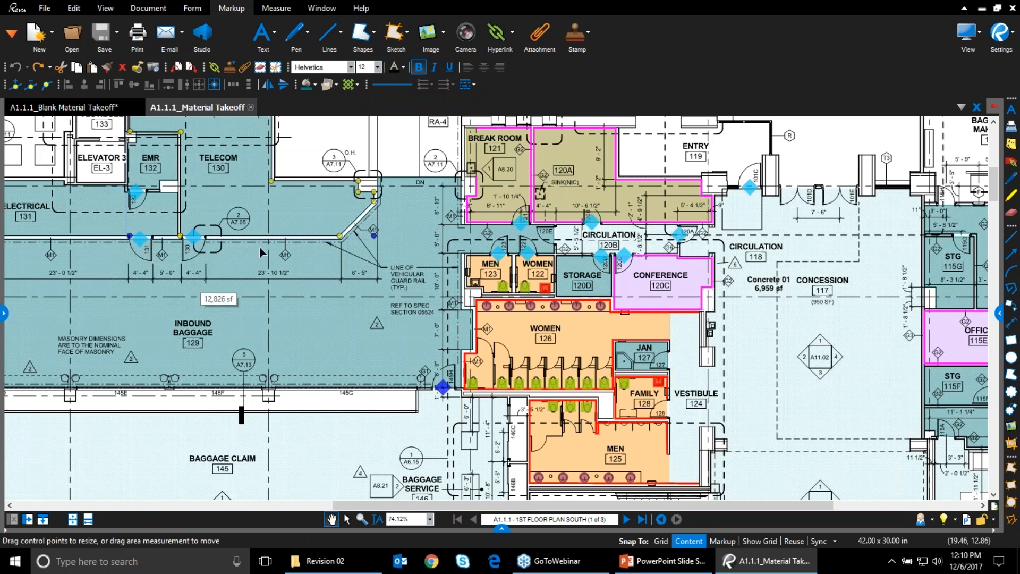
pyautogui.click(976, 517)
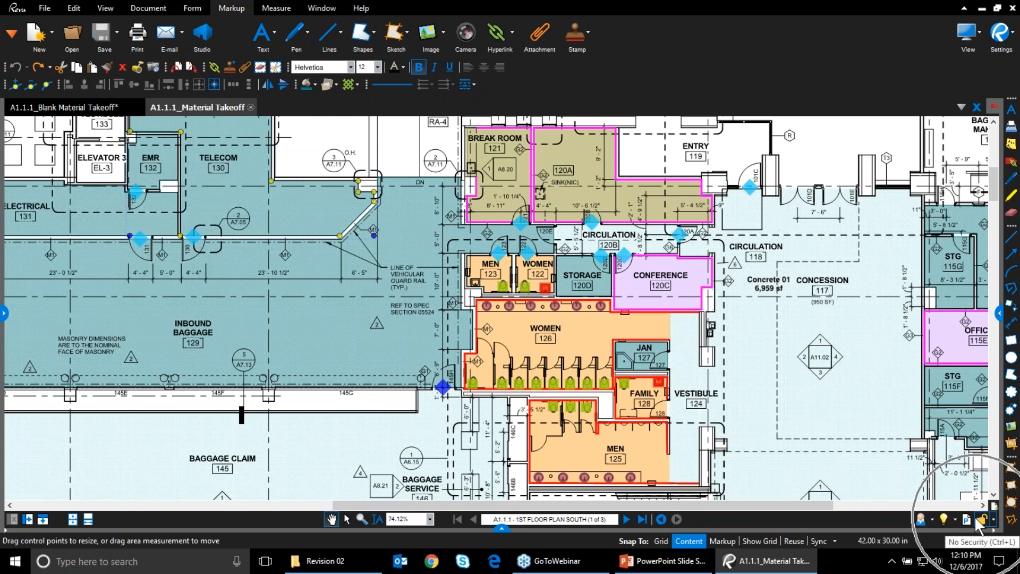
# Open the Material Takeoff's Document Properties security page and its Change Permissions settings
pyautogui.click(151, 8)
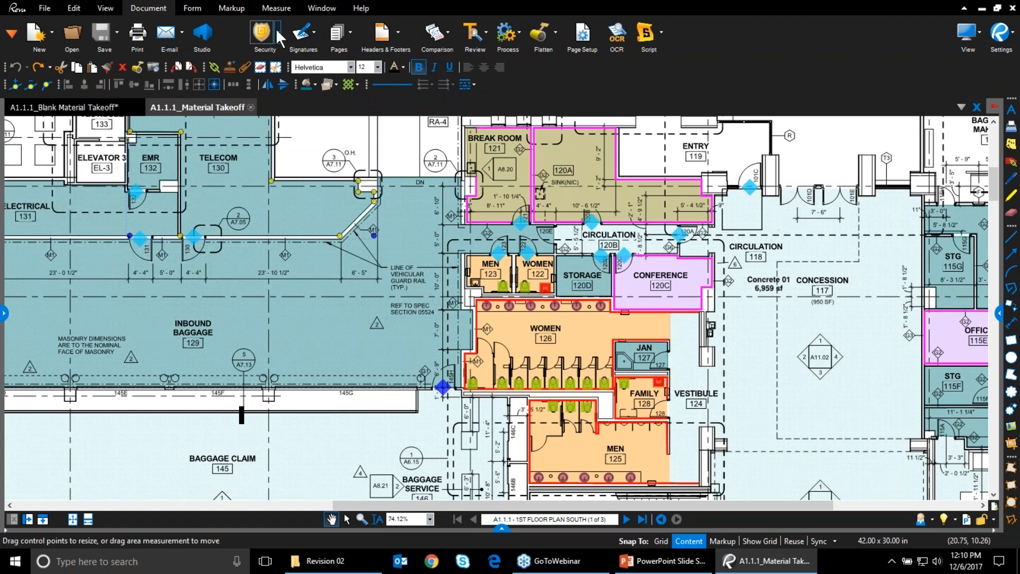
pyautogui.click(981, 519)
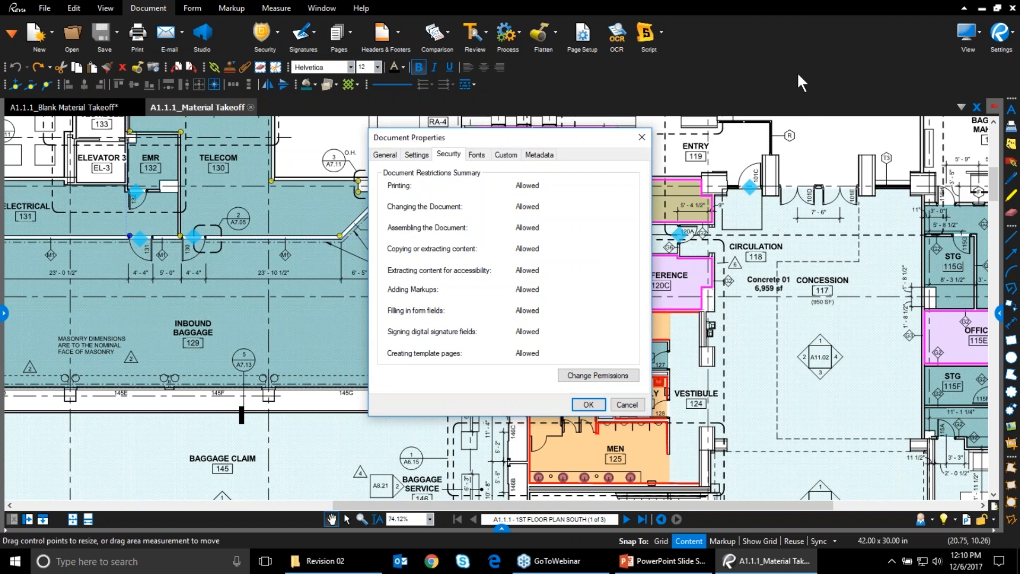
pyautogui.click(876, 184)
pyautogui.moveTo(498, 139); pyautogui.dragTo(518, 93)
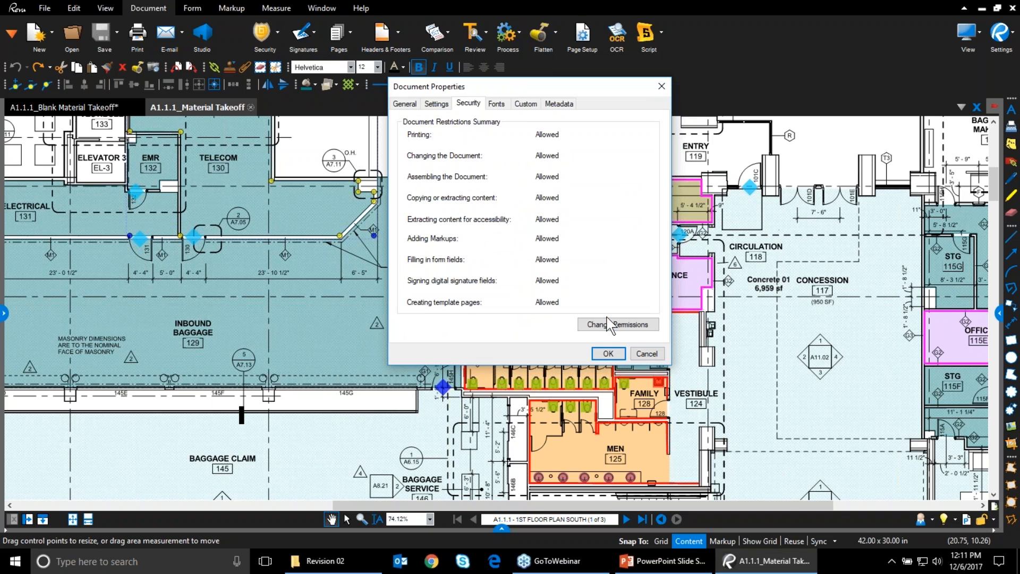
pyautogui.click(608, 325)
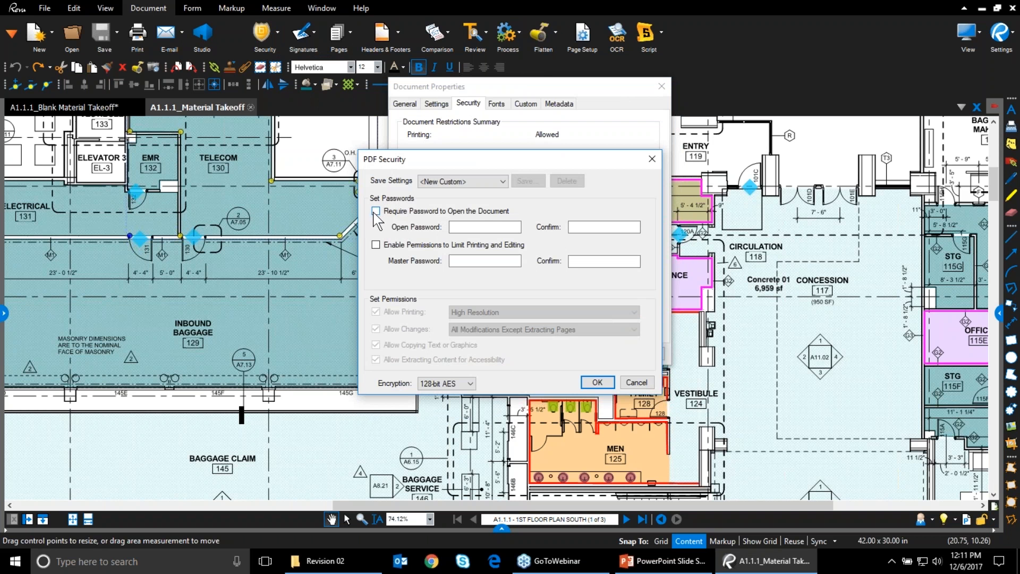
# Enable permission restrictions and enter and confirm a master password
pyautogui.click(376, 244)
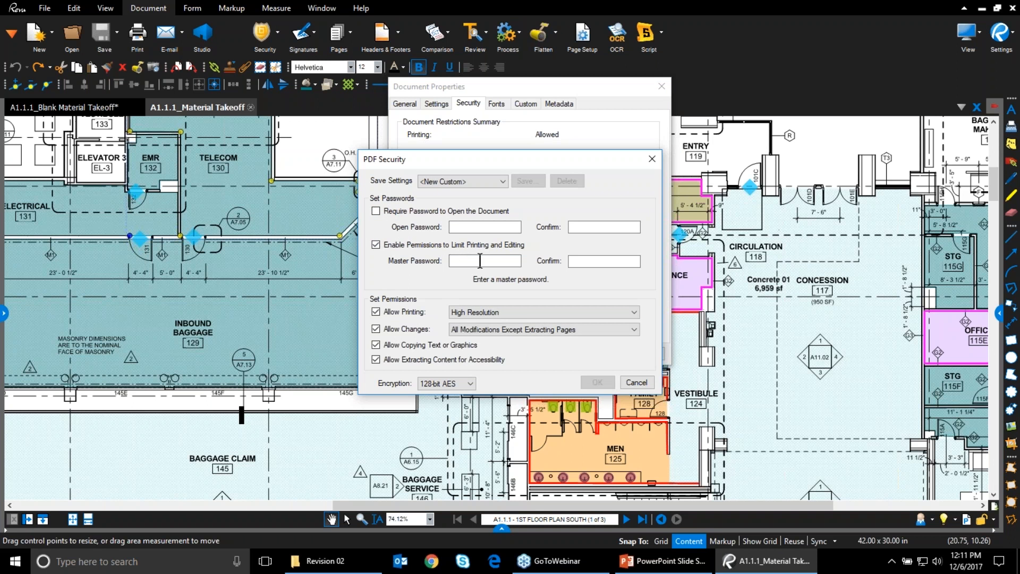
pyautogui.click(479, 260)
pyautogui.write('123')
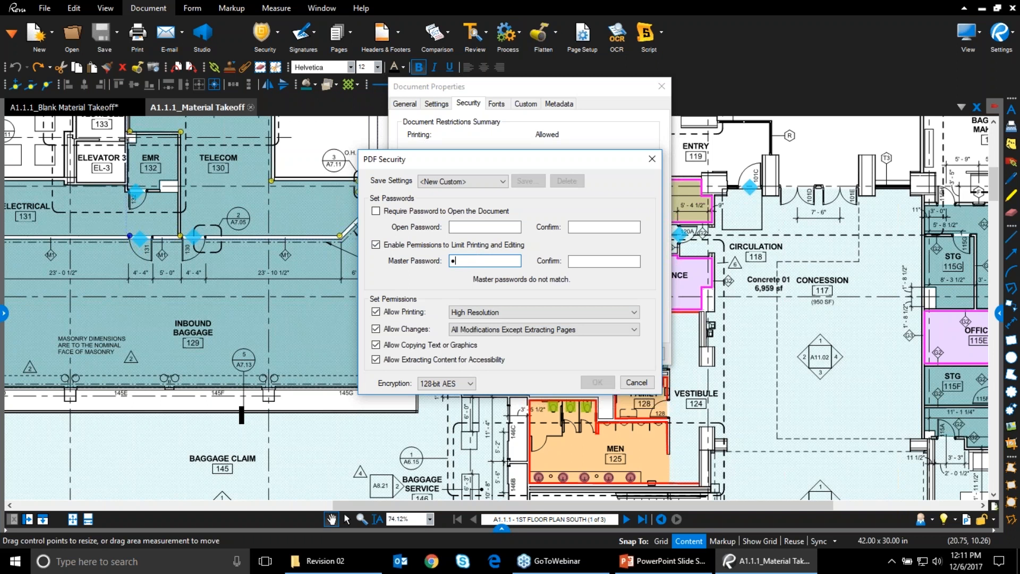
pyautogui.write('3')
pyautogui.press('Tab')
pyautogui.write('12345')
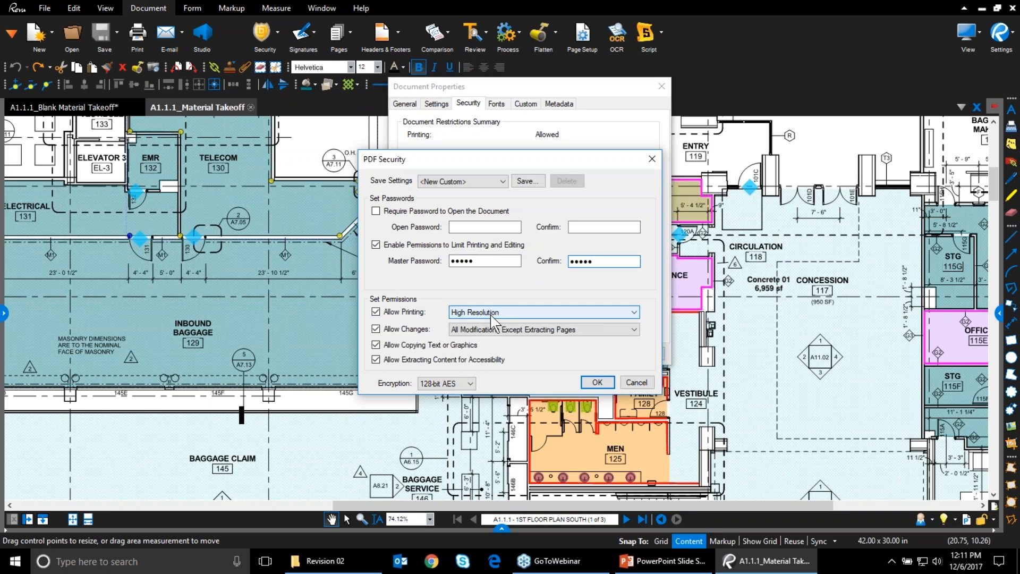
# Limit changes to filling in form fields, disallow copying, and keep 128-bit AES encryption
pyautogui.click(463, 331)
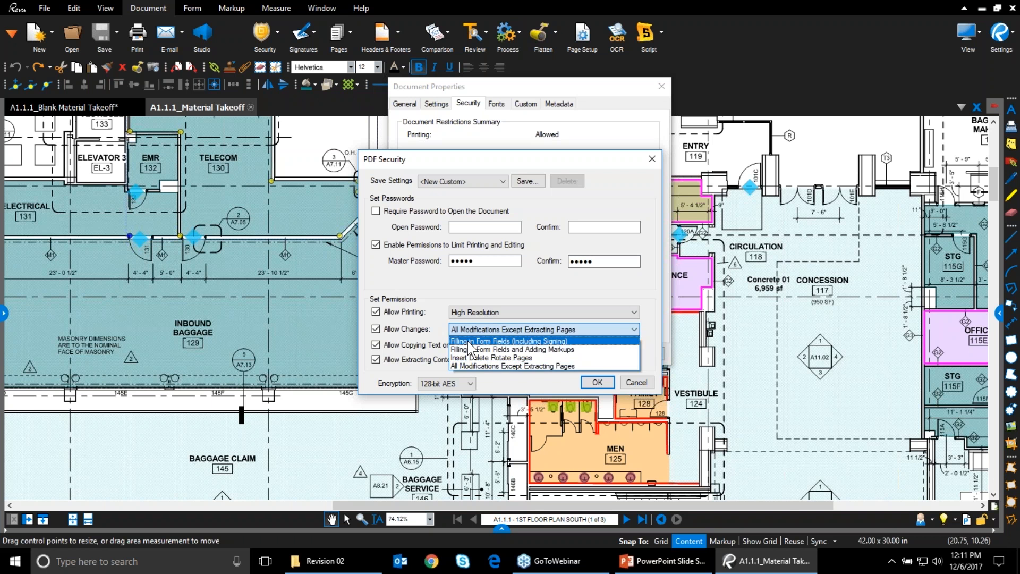
pyautogui.click(469, 343)
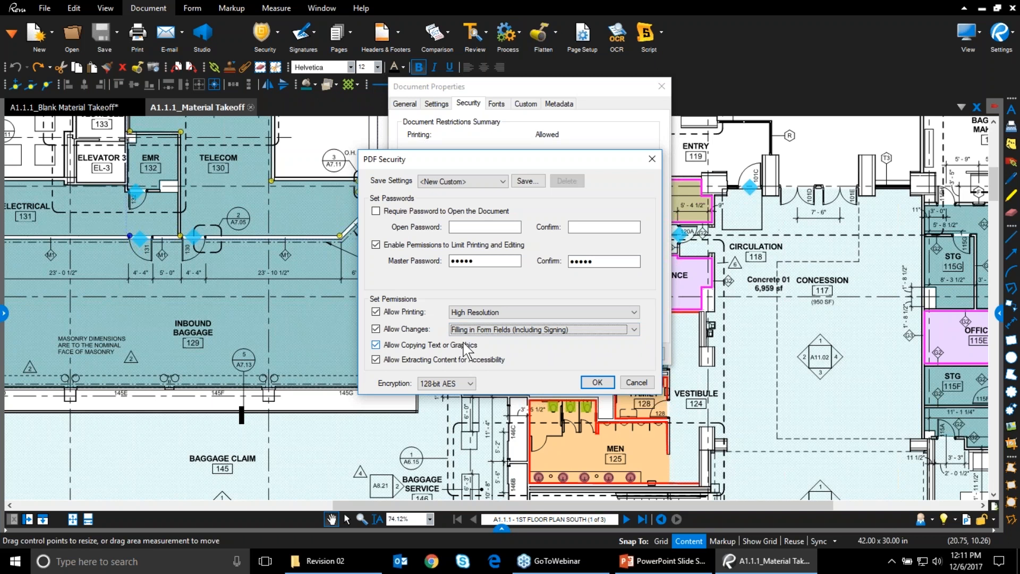
pyautogui.click(377, 348)
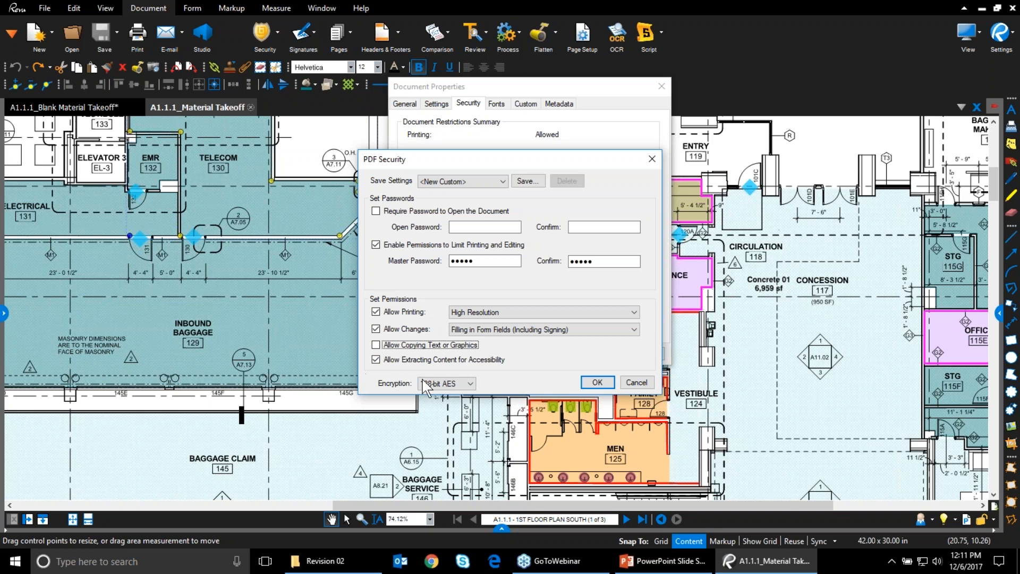
pyautogui.click(469, 383)
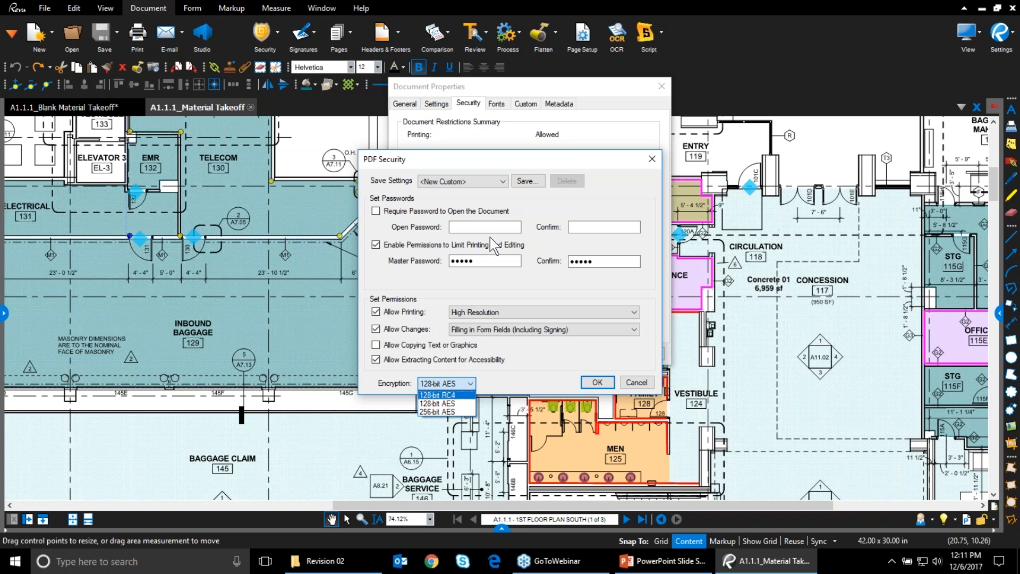
pyautogui.click(436, 353)
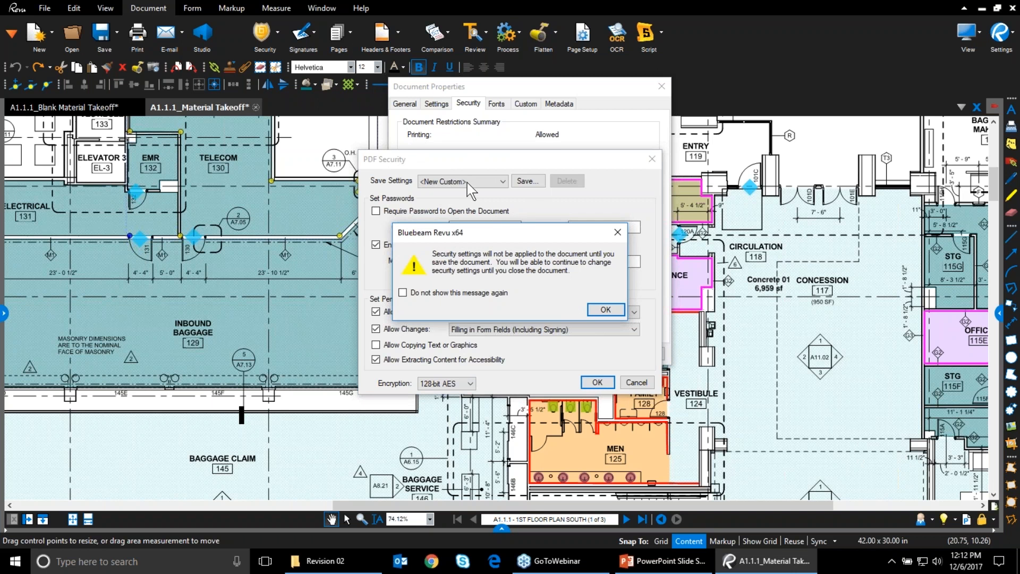
pyautogui.click(606, 310)
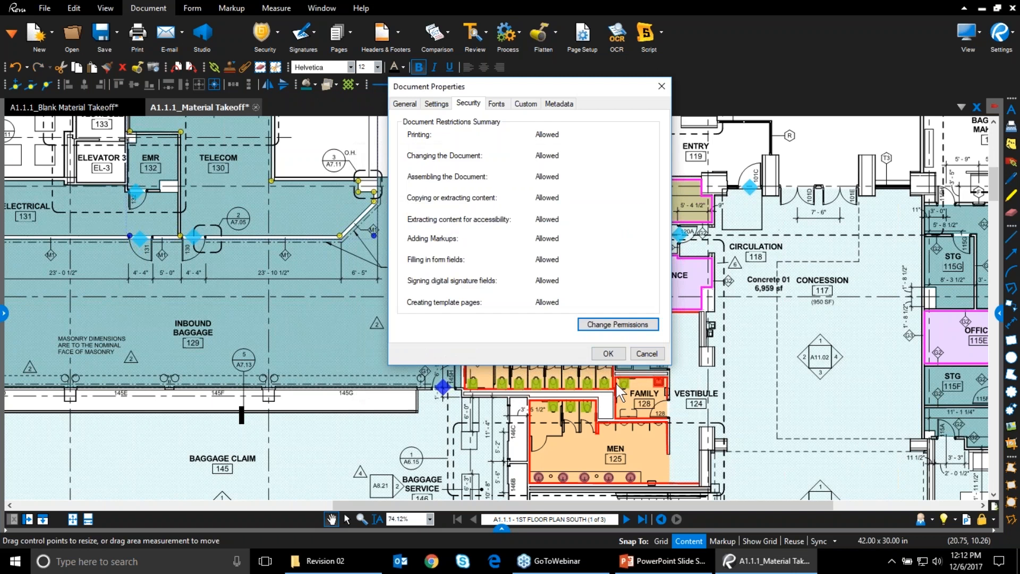
# Close Document Properties and save a copy named A1.1.1_Material Takeoff_secured
pyautogui.click(608, 354)
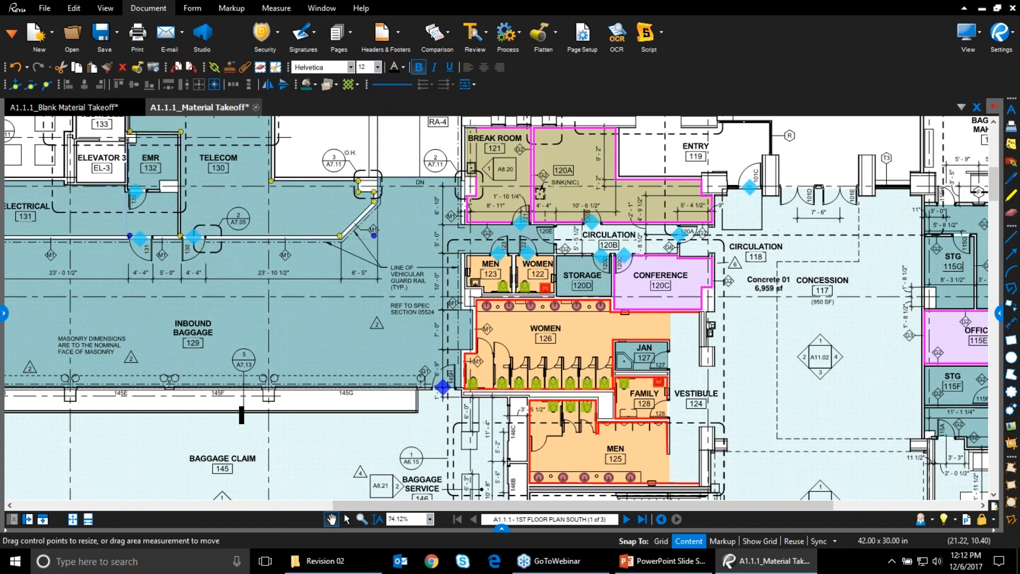
pyautogui.rightClick(218, 105)
pyautogui.click(290, 134)
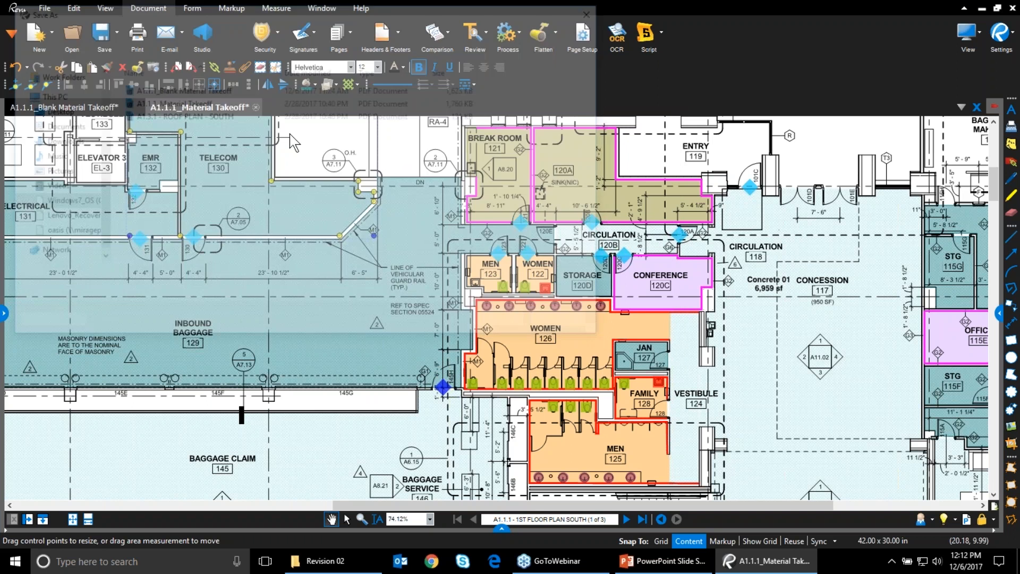
pyautogui.click(185, 280)
pyautogui.write('_secured')
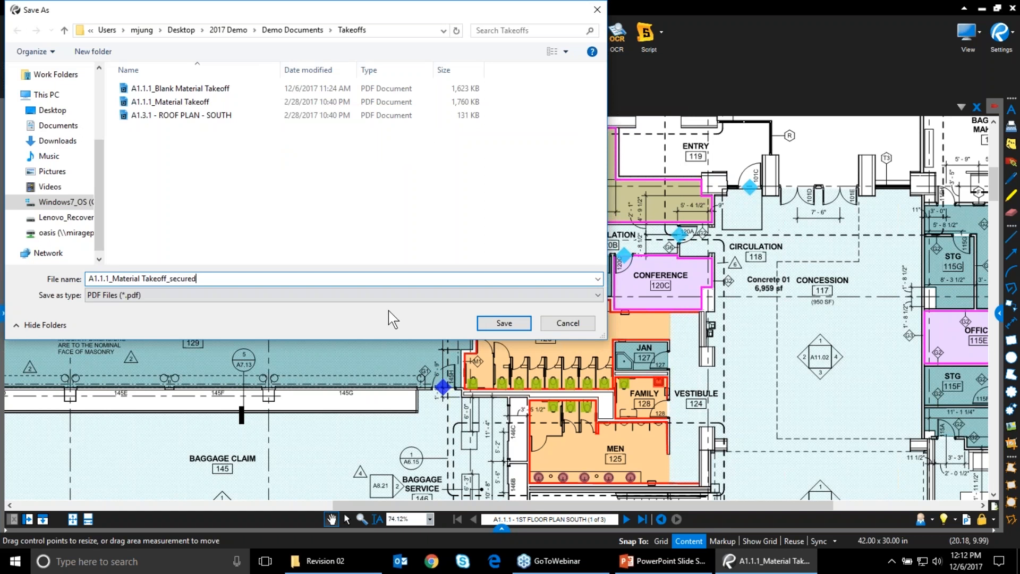
pyautogui.click(518, 325)
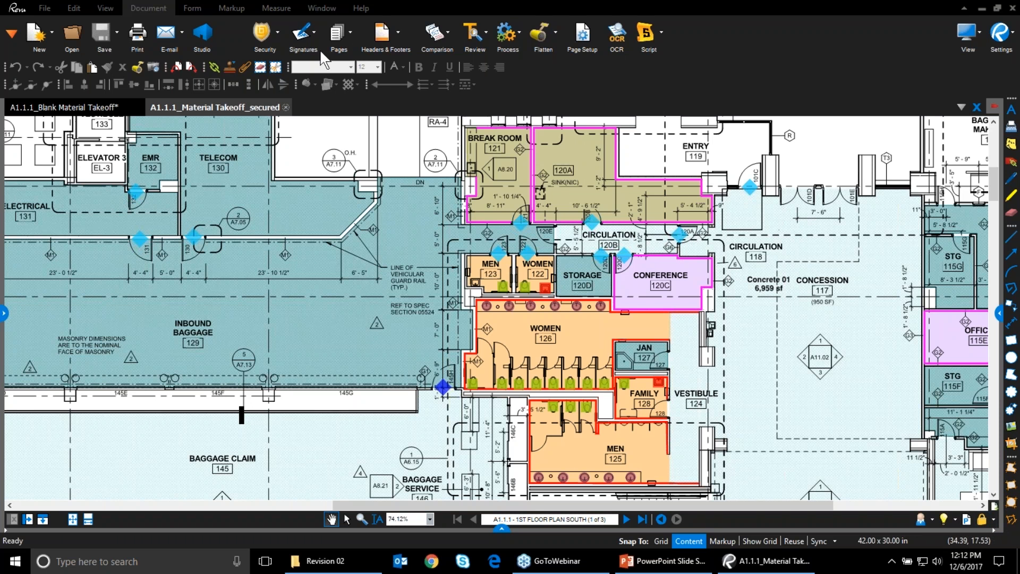
# Close the _secured takeoff and reopen it from File Access Recents
pyautogui.click(245, 8)
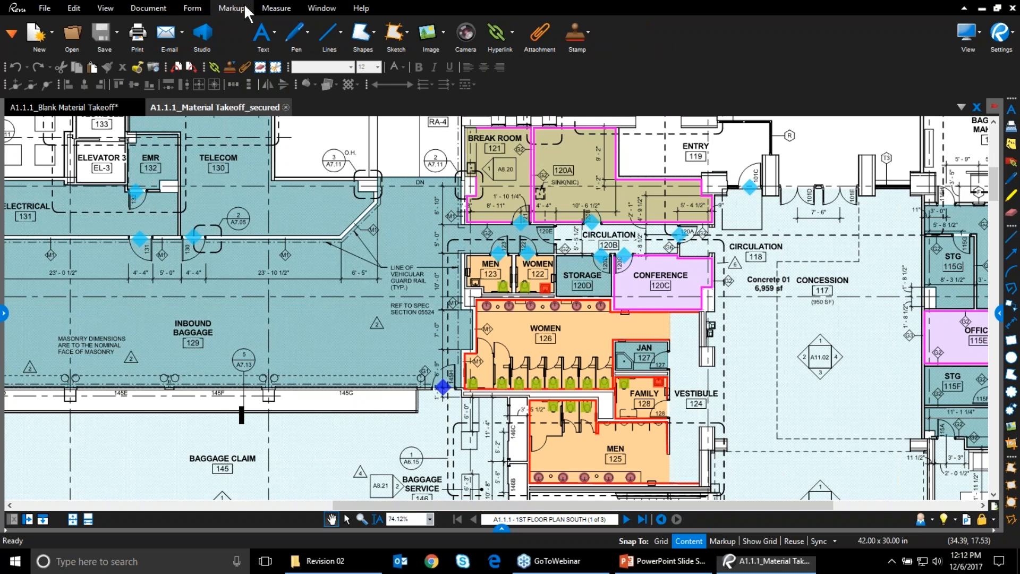
pyautogui.click(307, 32)
pyautogui.click(307, 32)
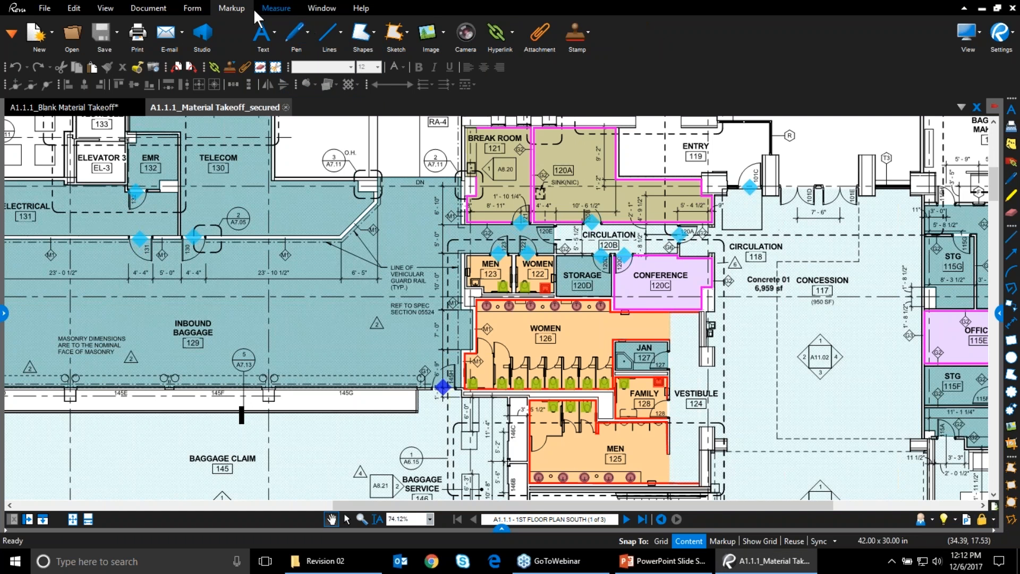
pyautogui.click(285, 107)
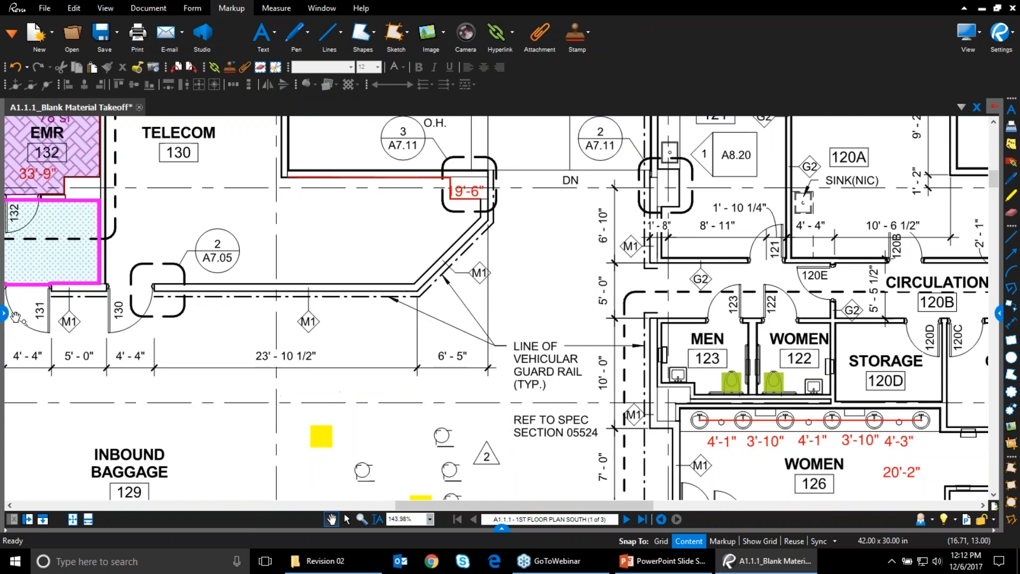
pyautogui.click(5, 312)
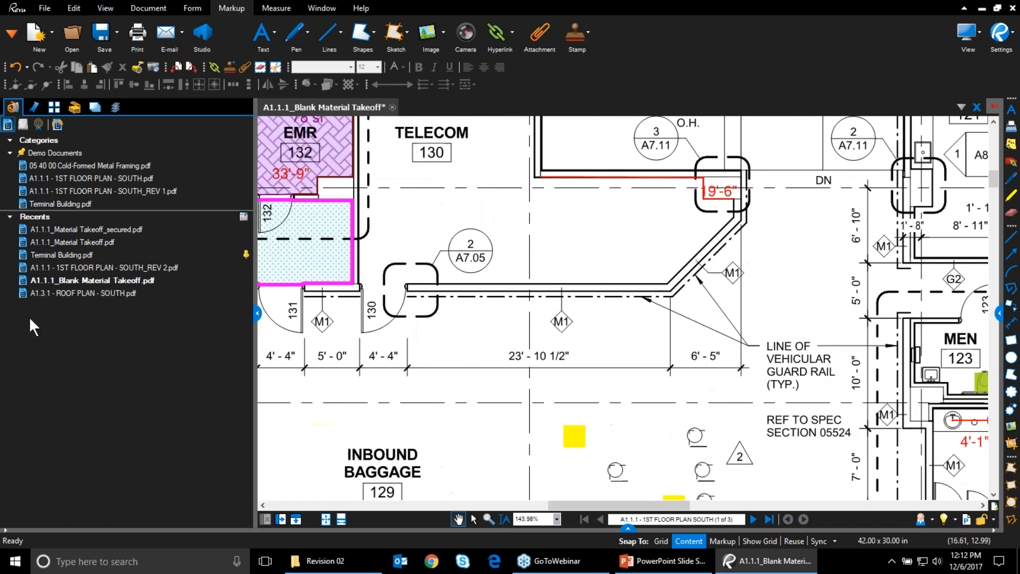
pyautogui.click(109, 229)
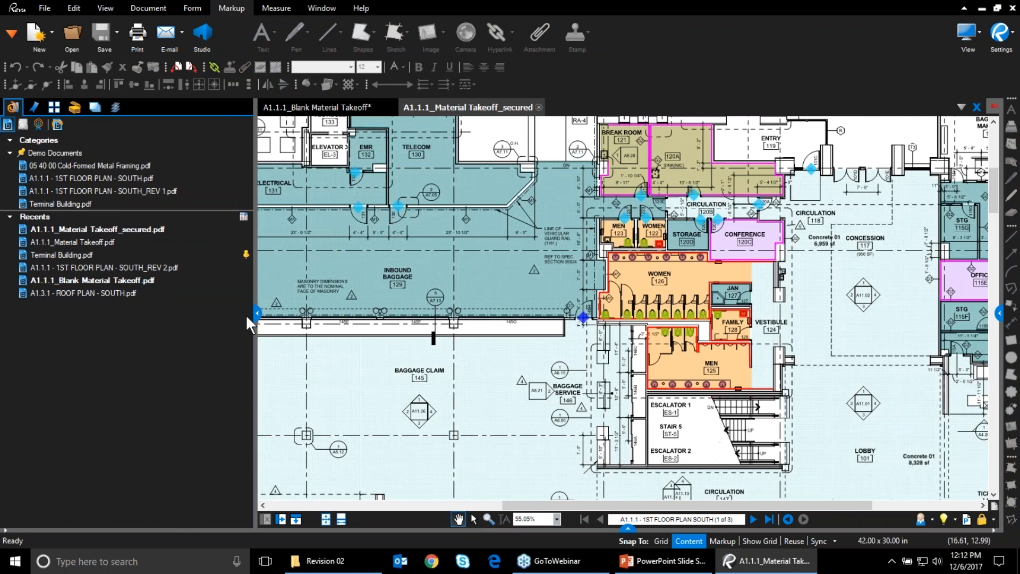
pyautogui.click(257, 313)
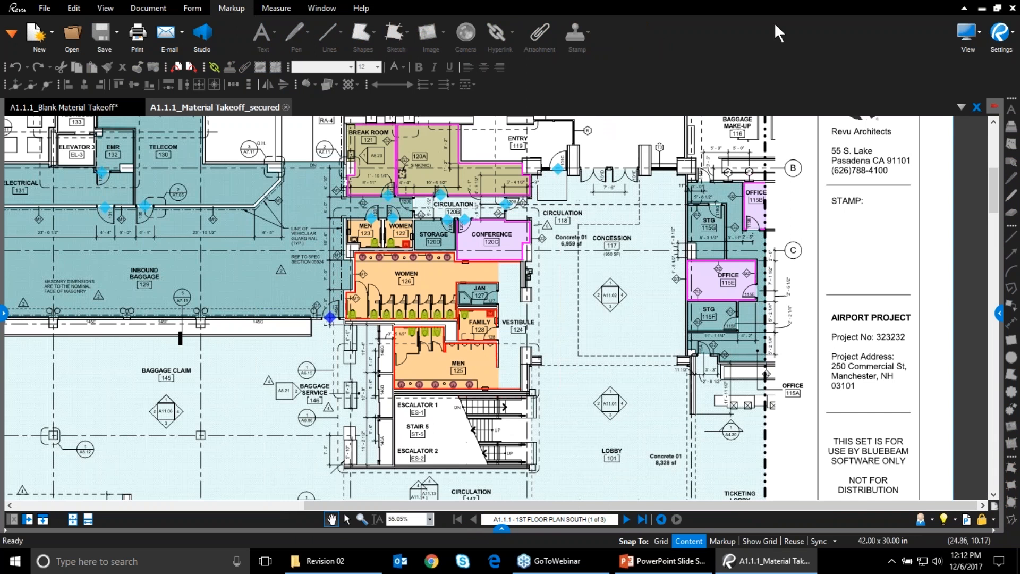
# Test selecting the Inbound Baggage and Telecom and Electrical area markups, then zoom in
pyautogui.click(301, 276)
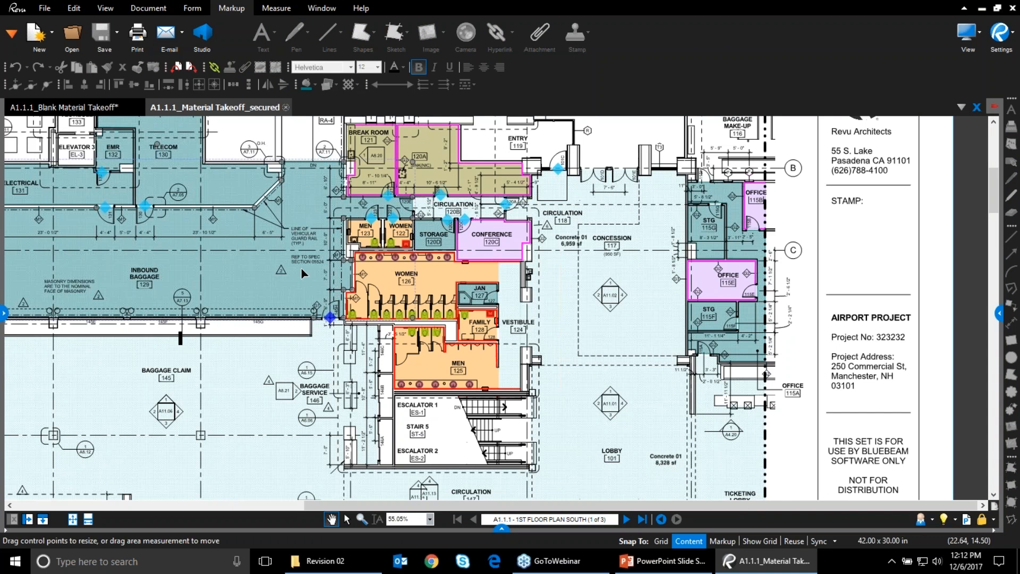
pyautogui.click(208, 186)
pyautogui.scroll(5, 252, 170)
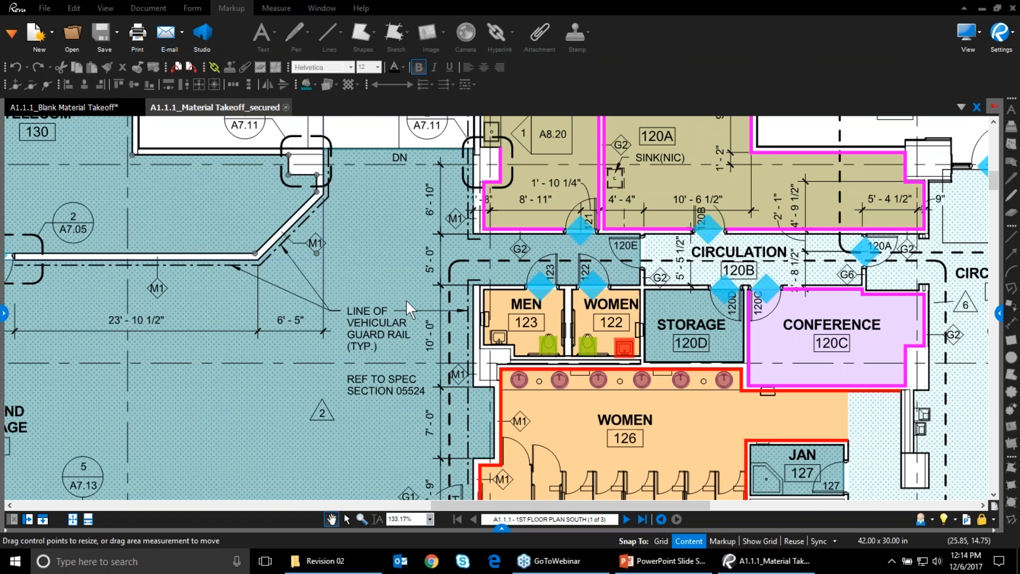
# Navigate File Explorer from Revision 02 up to Demo Documents and into Takeoffs
pyautogui.click(326, 560)
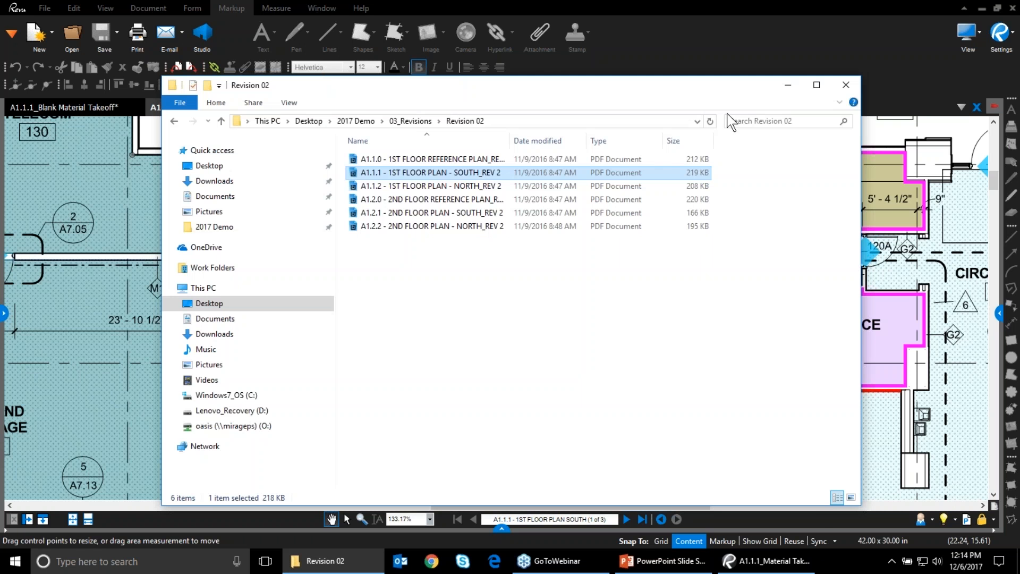
pyautogui.moveTo(729, 91)
pyautogui.mouseDown()
pyautogui.moveTo(717, 116)
pyautogui.moveTo(753, 202)
pyautogui.moveTo(758, 325)
pyautogui.moveTo(719, 450)
pyautogui.moveTo(727, 456)
pyautogui.mouseUp()
pyautogui.click(351, 469)
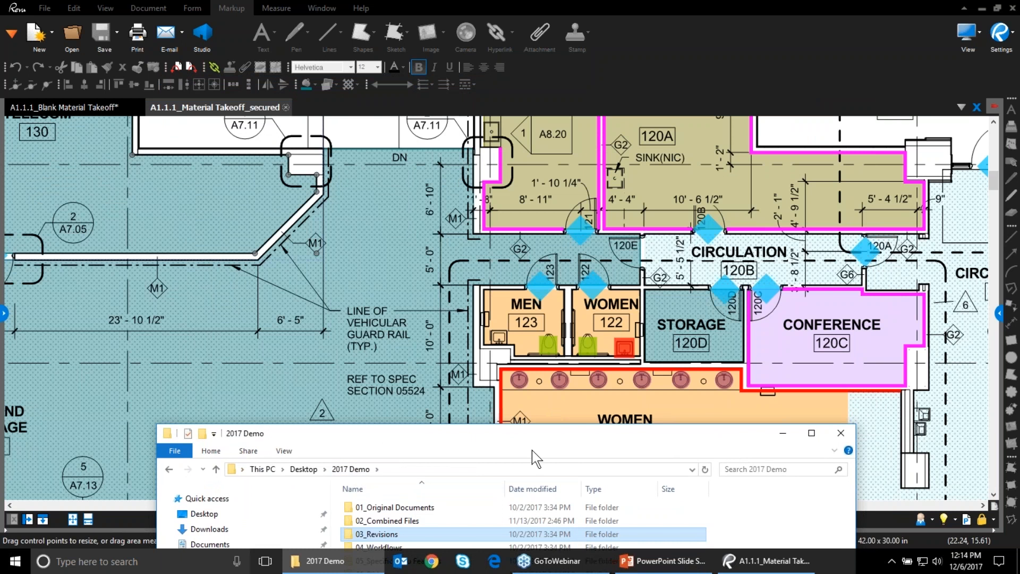
pyautogui.moveTo(728, 437); pyautogui.dragTo(757, 274)
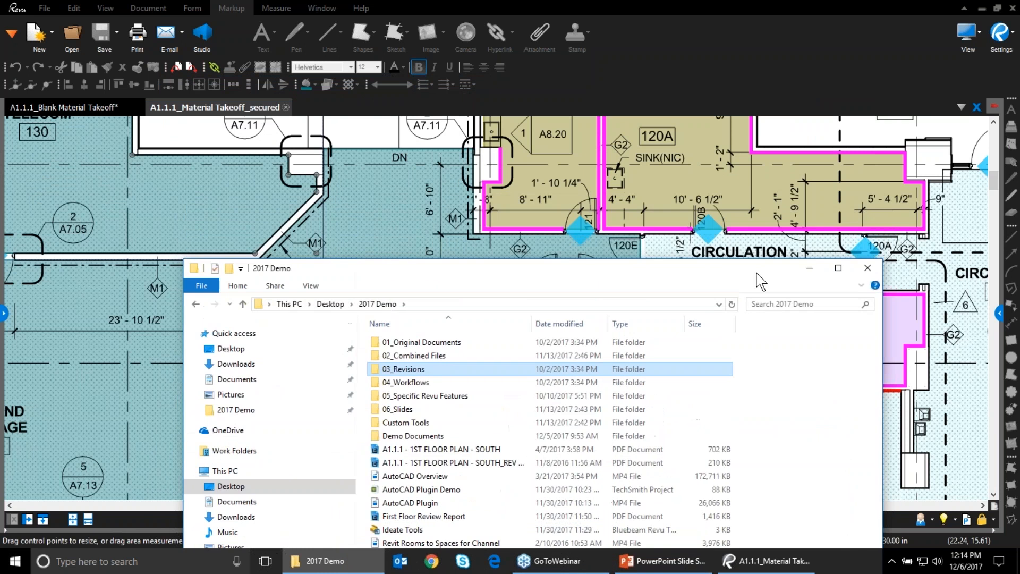
pyautogui.doubleClick(471, 436)
pyautogui.moveTo(721, 273); pyautogui.dragTo(720, 324)
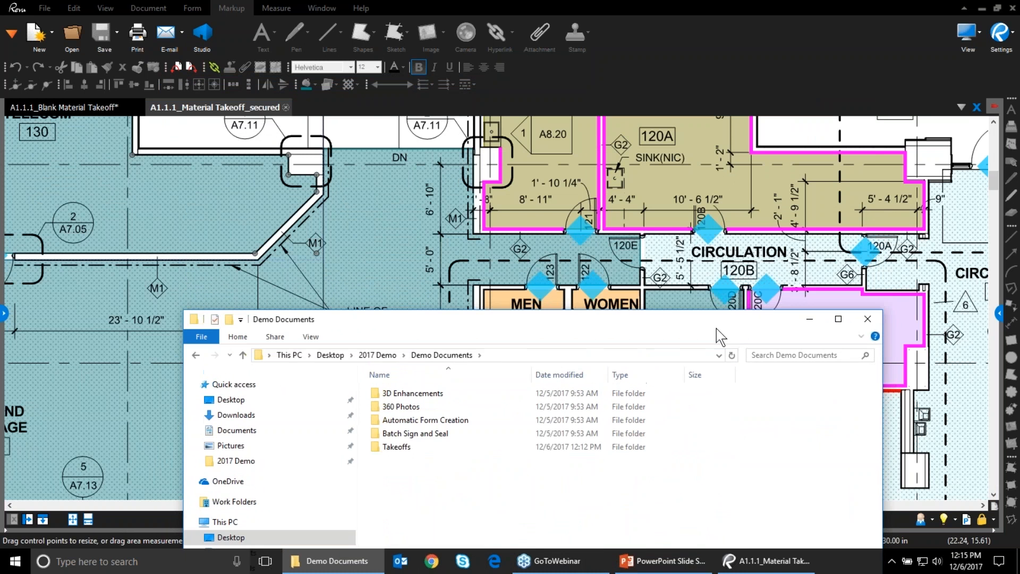
pyautogui.click(417, 449)
pyautogui.doubleClick(419, 449)
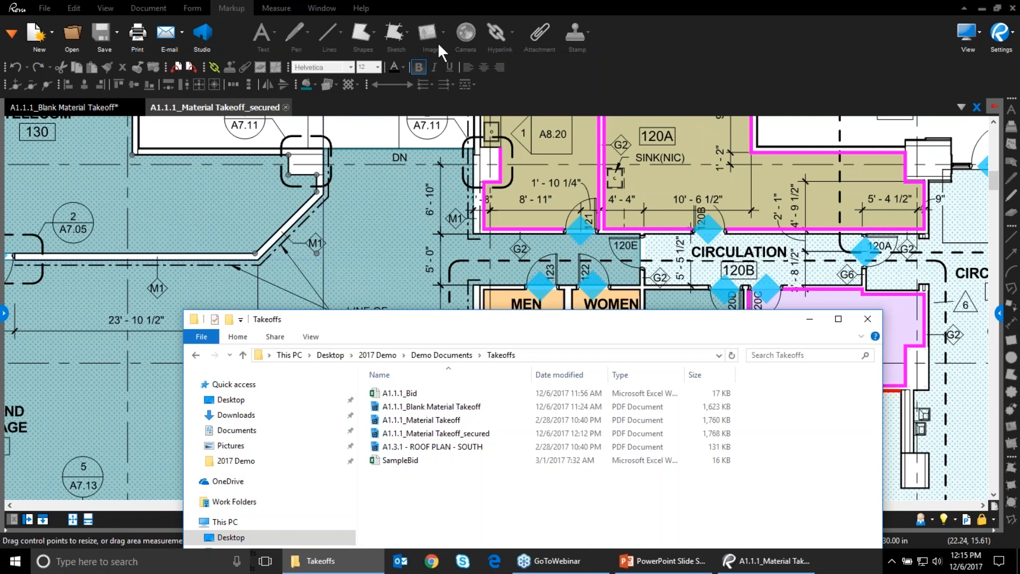
# Open the SampleBid workbook from the Takeoffs folder
pyautogui.click(394, 32)
pyautogui.moveTo(664, 330); pyautogui.dragTo(740, 154)
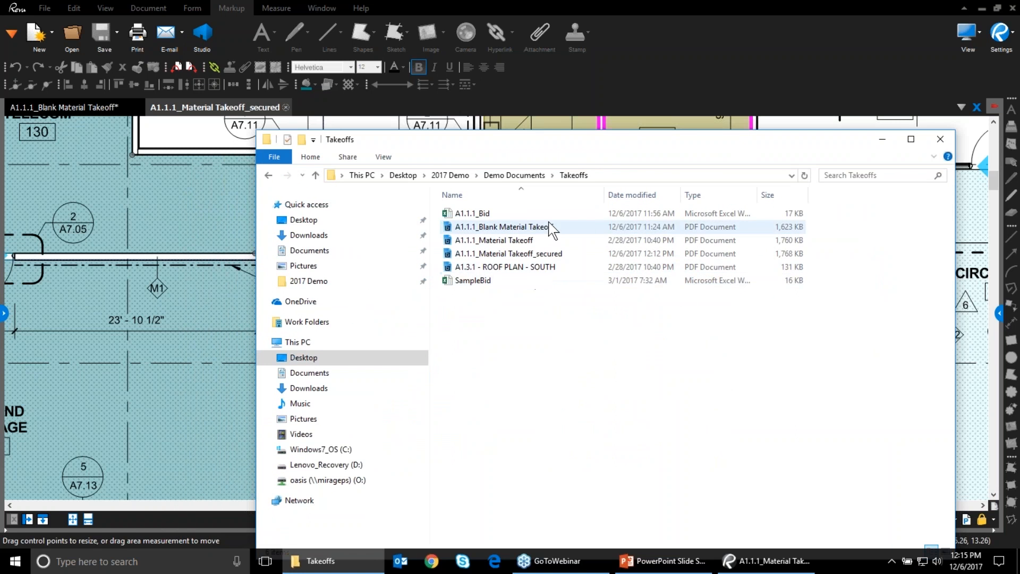
pyautogui.moveTo(591, 157); pyautogui.dragTo(648, 157)
pyautogui.click(531, 280)
pyautogui.doubleClick(558, 280)
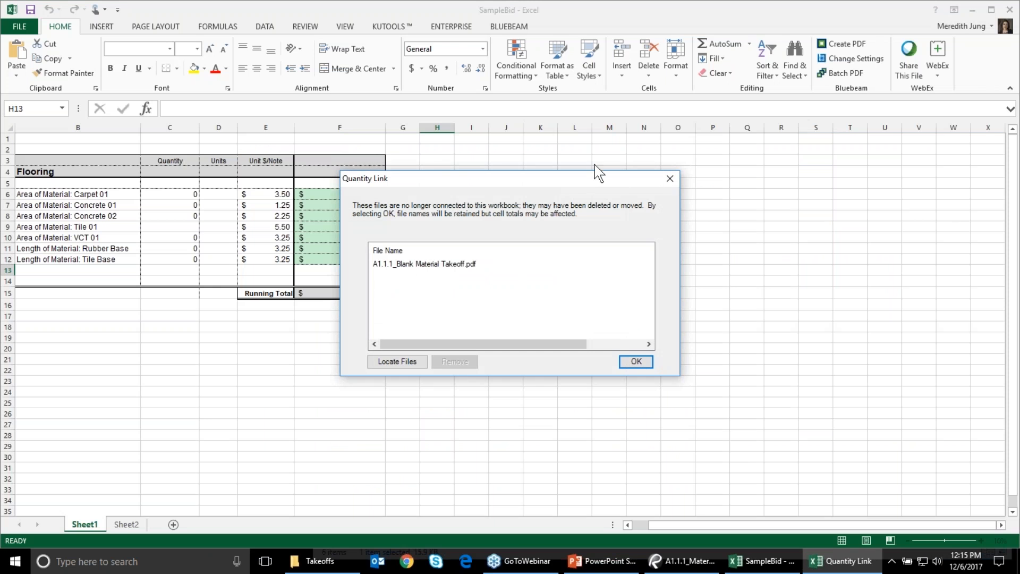
# Relink the bid to A1.1.1_Blank Material Takeoff and update quantities to a $3,193 Running Total
pyautogui.click(670, 179)
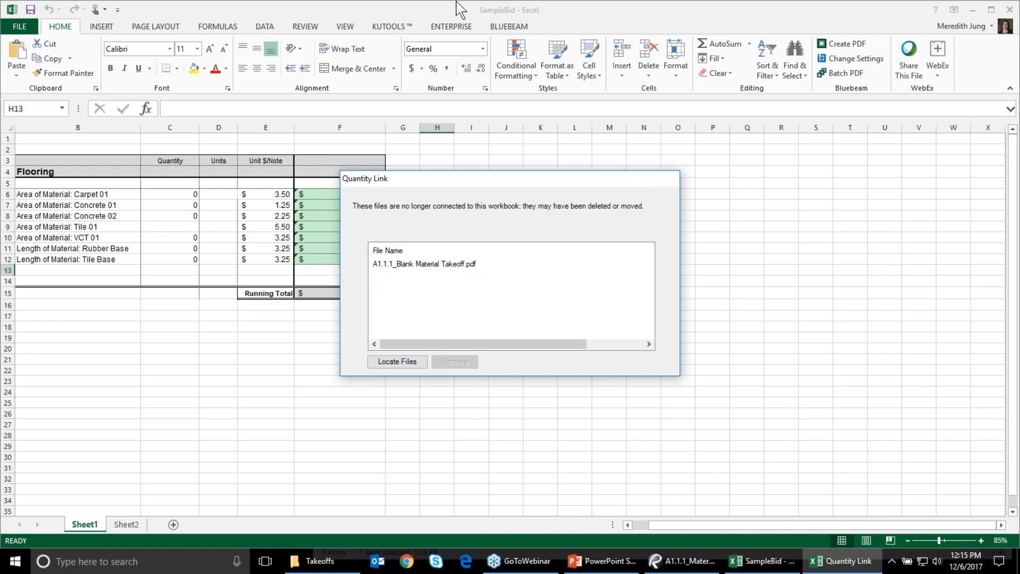
pyautogui.click(439, 5)
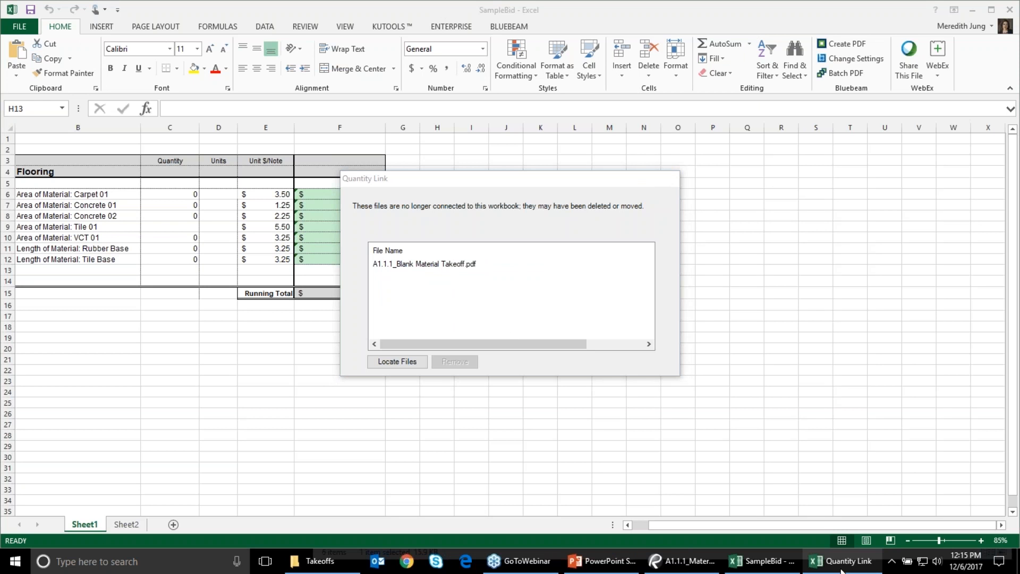
pyautogui.click(403, 361)
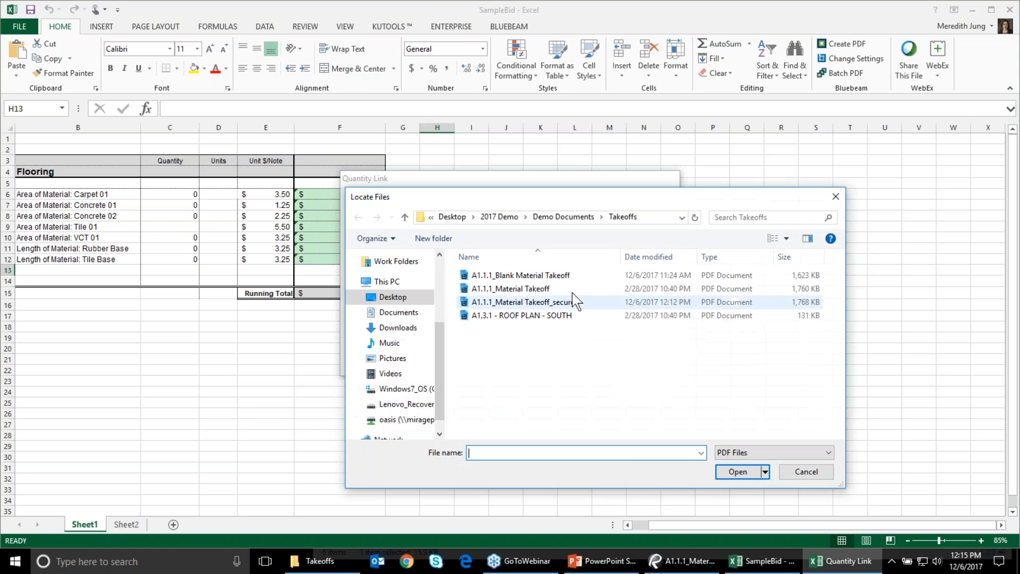
pyautogui.doubleClick(552, 279)
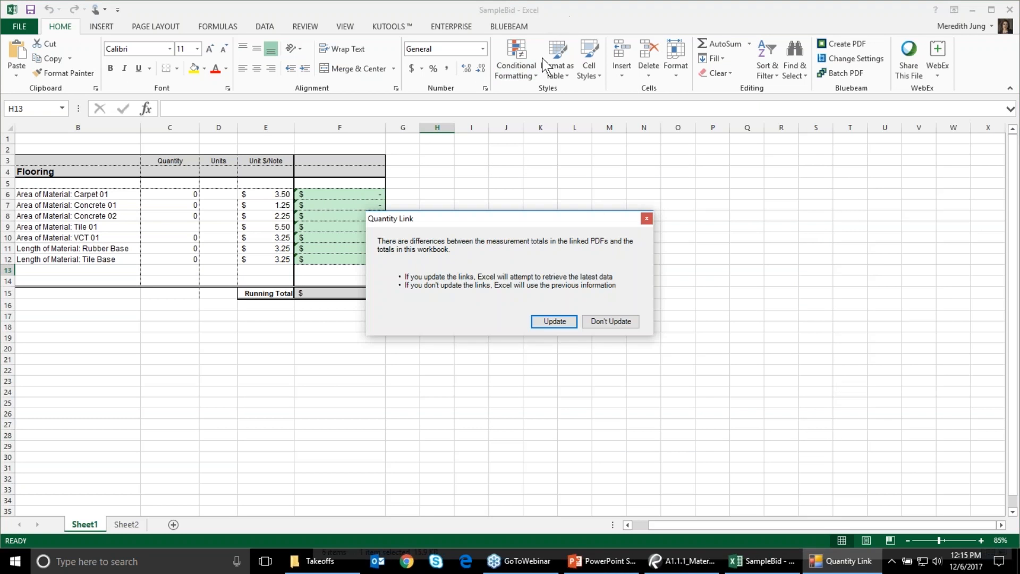
pyautogui.click(552, 320)
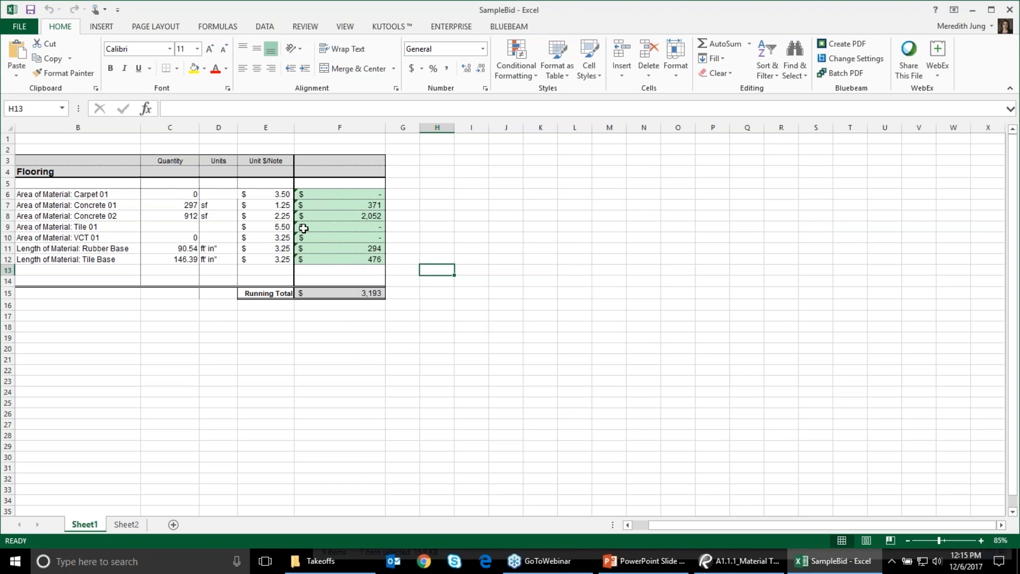
# Enter the label 'Total Concrete' in cell B17
pyautogui.moveTo(442, 11)
pyautogui.mouseDown()
pyautogui.moveTo(463, 15)
pyautogui.moveTo(454, 13)
pyautogui.mouseUp()
pyautogui.click(13, 226)
pyautogui.rightClick(13, 226)
pyautogui.click(166, 350)
pyautogui.click(112, 315)
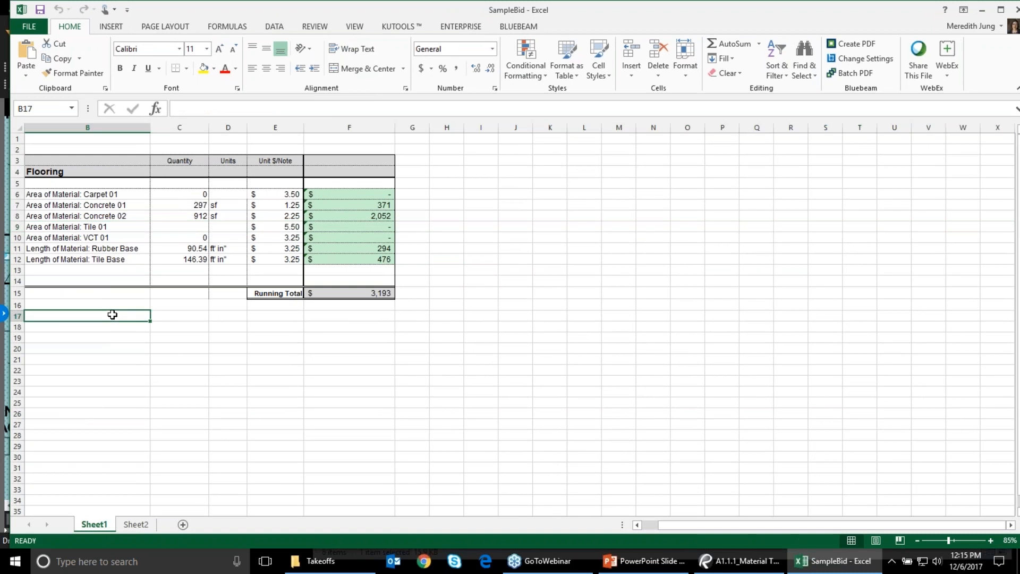
pyautogui.write('Tota')
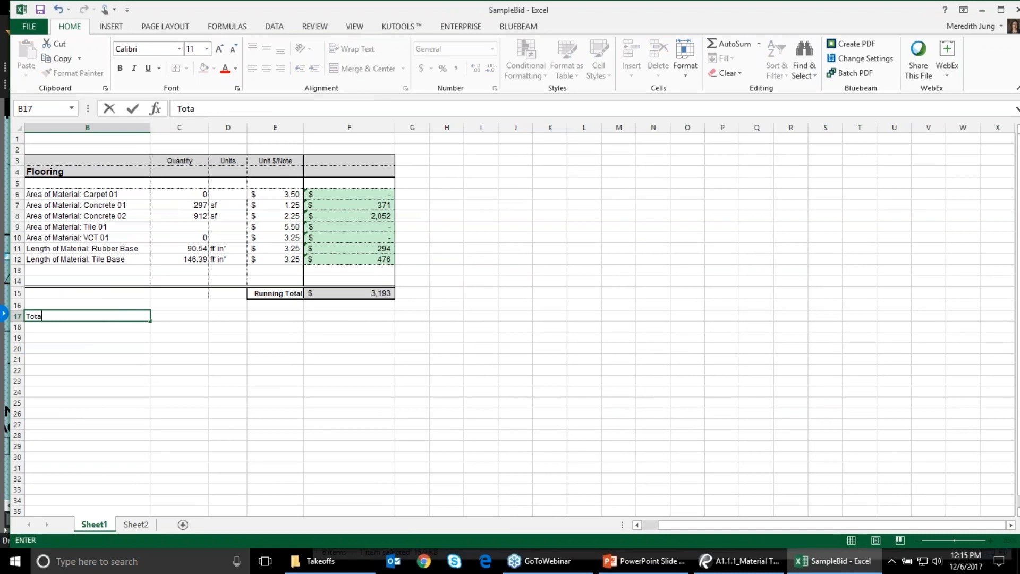
pyautogui.write('l Concrete')
pyautogui.press('Tab')
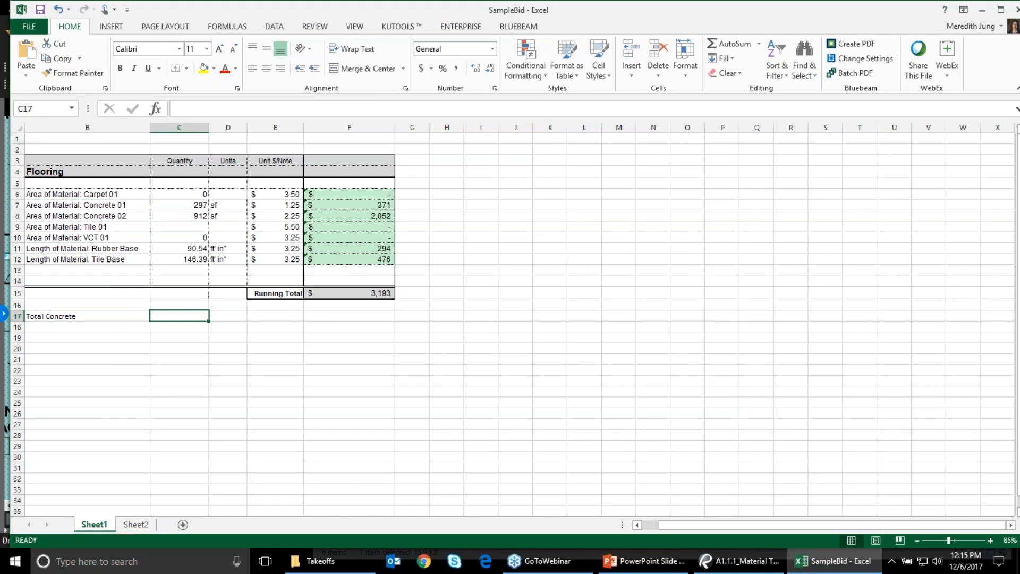
# Enter =sum(C7:C8) in C17 to total the concrete, showing 1209
pyautogui.write('sum')
pyautogui.press('BackSpace')
pyautogui.press('BackSpace')
pyautogui.press('BackSpace')
pyautogui.write('=sum')
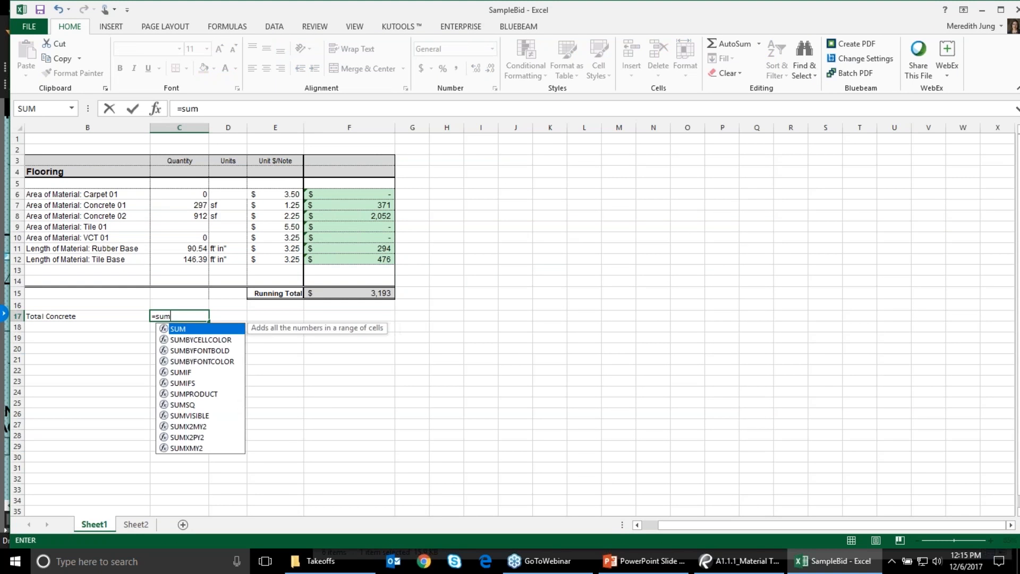
pyautogui.write('(C')
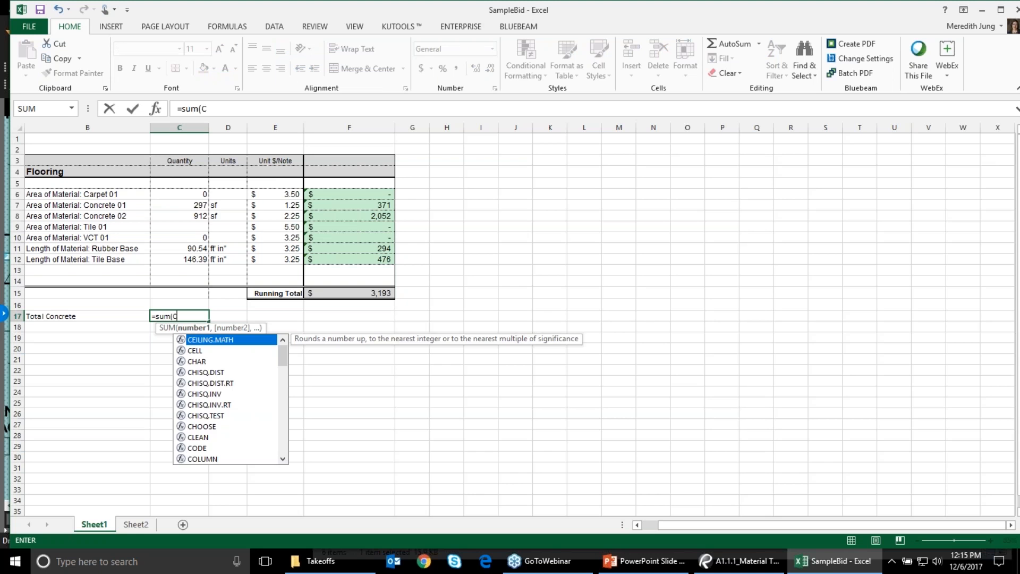
pyautogui.write('7:')
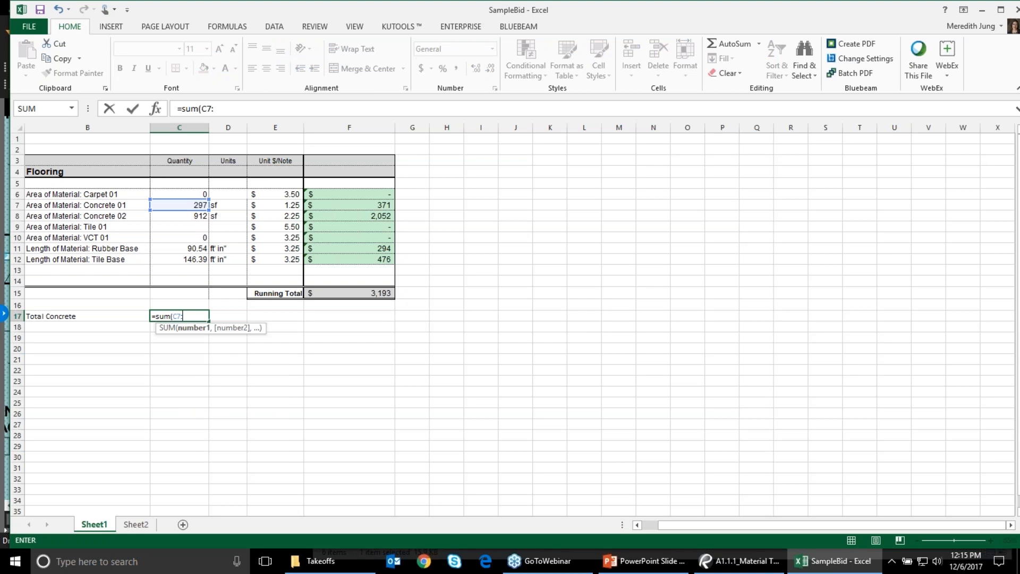
pyautogui.write('C8)')
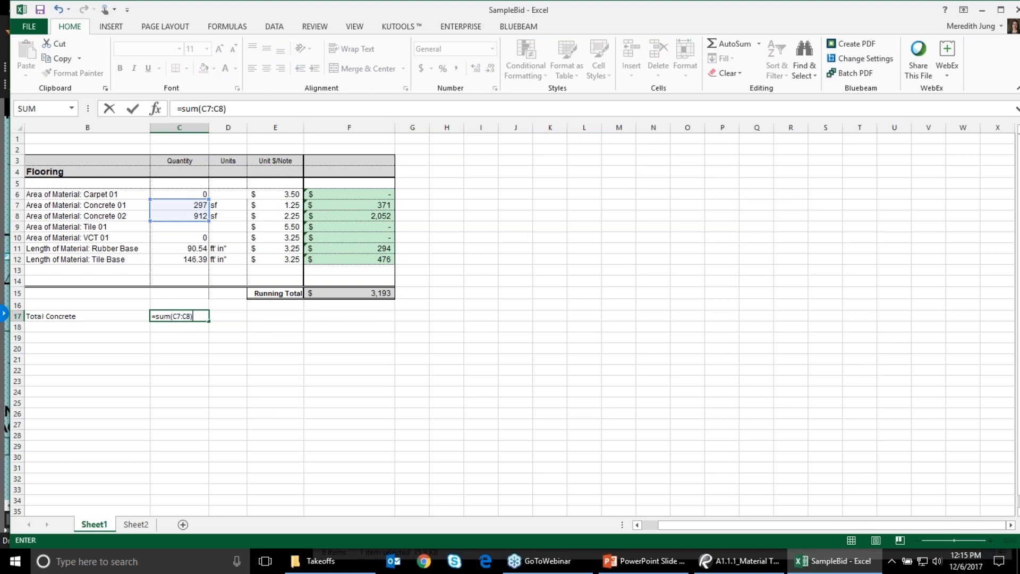
pyautogui.press('Return')
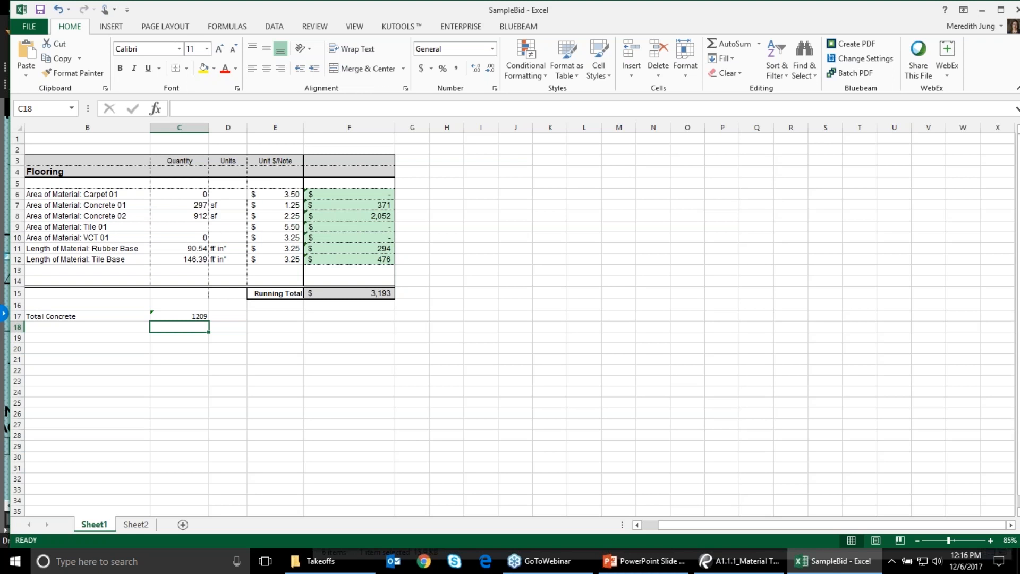
pyautogui.hotkey('alt', 'Tab')
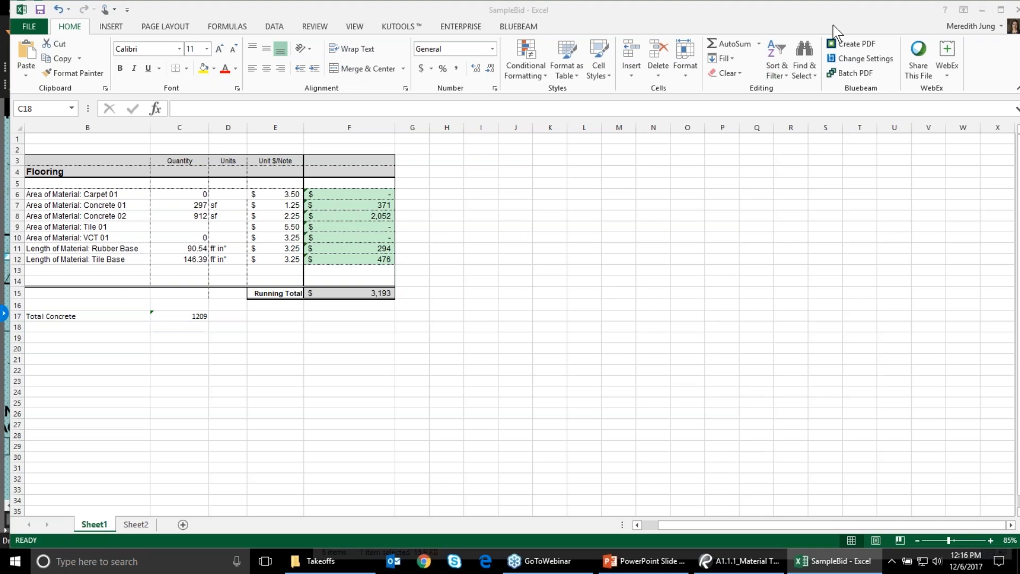
pyautogui.click(834, 25)
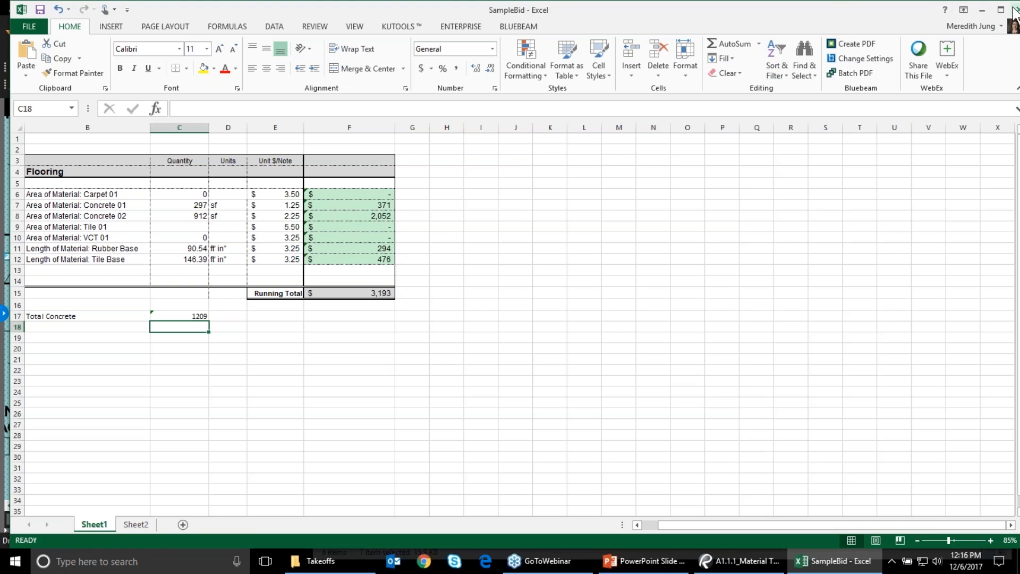
pyautogui.click(1007, 23)
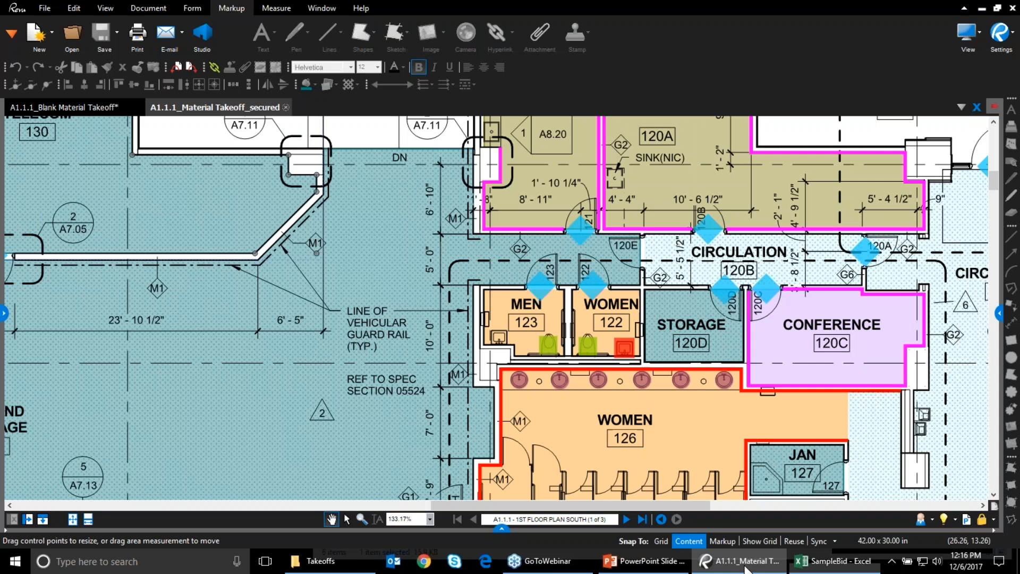
# Add a text box with the suggestions e-mail address, widened and placed above the A7.05 bubble
pyautogui.click(743, 566)
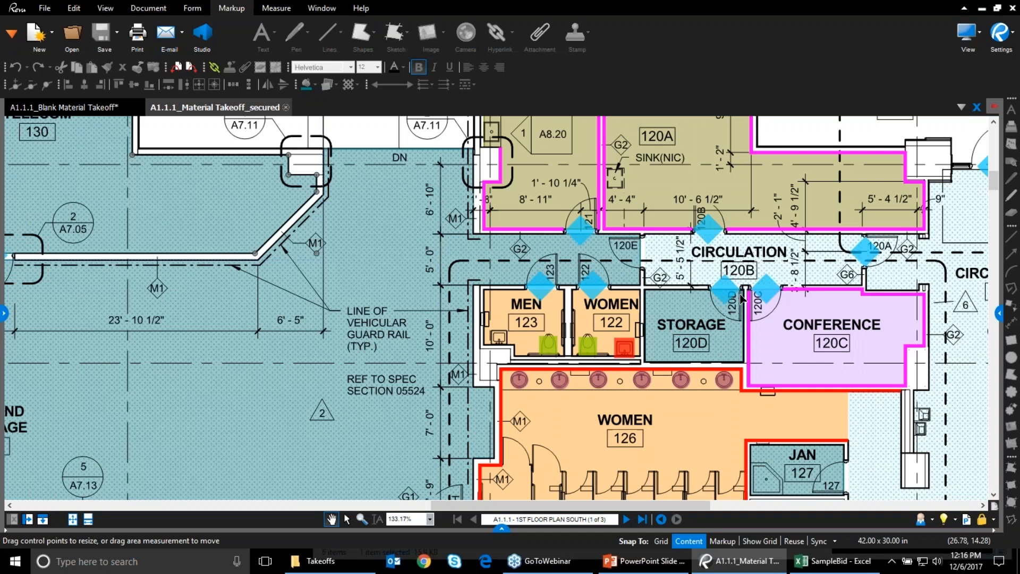
pyautogui.click(89, 105)
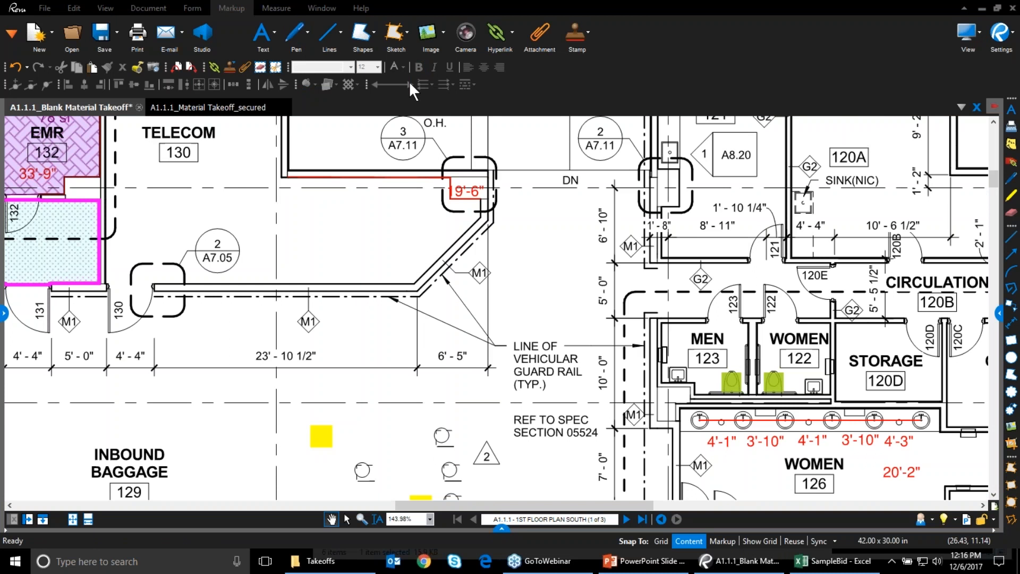
pyautogui.click(273, 40)
pyautogui.click(281, 53)
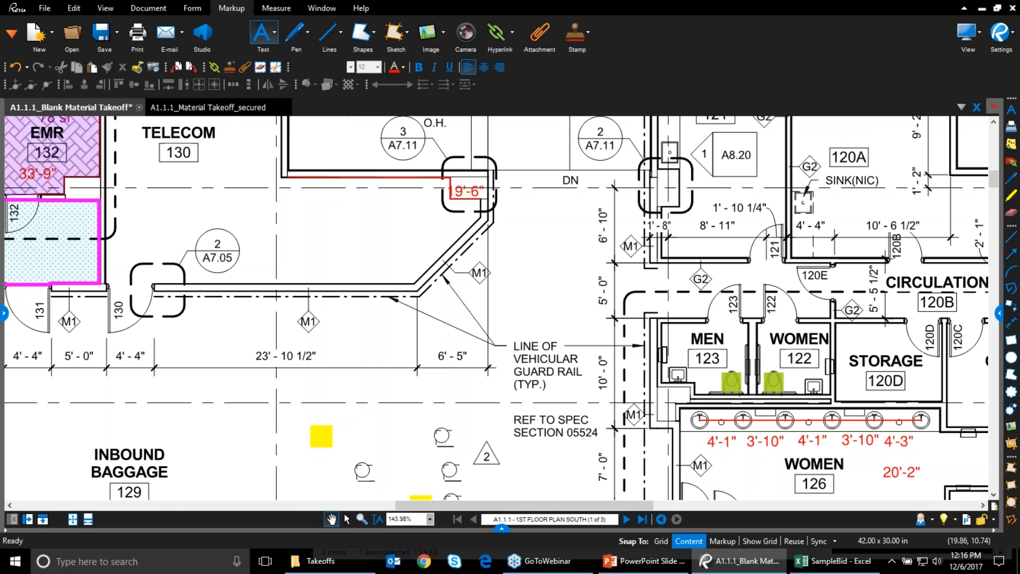
pyautogui.moveTo(261, 209); pyautogui.dragTo(386, 255)
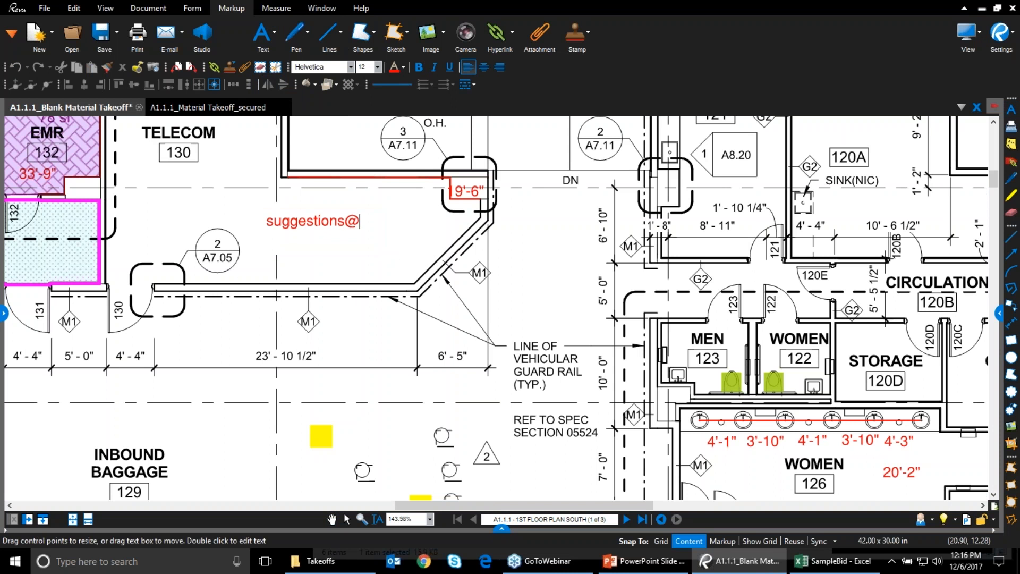
pyautogui.press('Escape')
pyautogui.moveTo(386, 231); pyautogui.dragTo(464, 242)
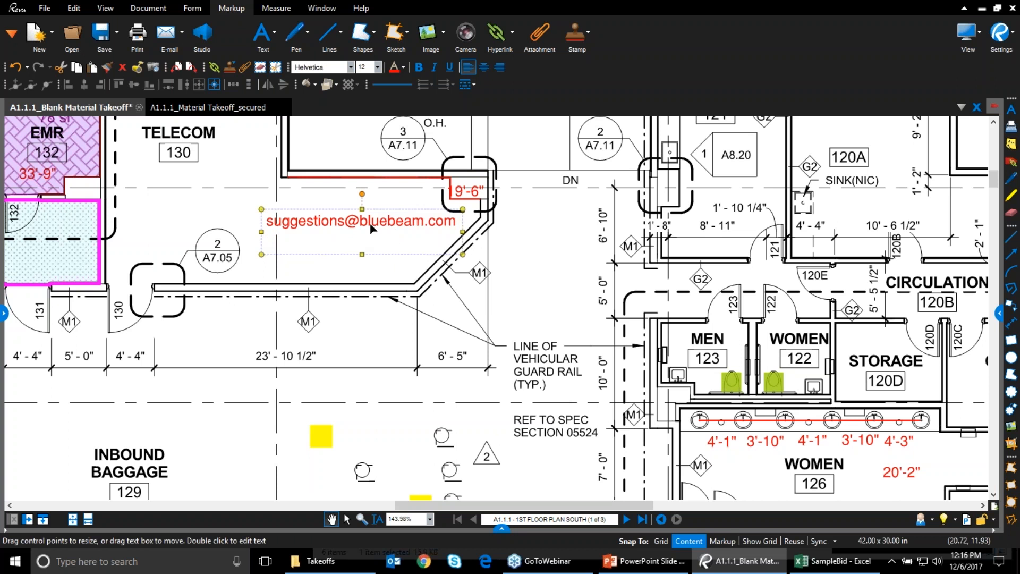
pyautogui.moveTo(376, 228); pyautogui.dragTo(327, 213)
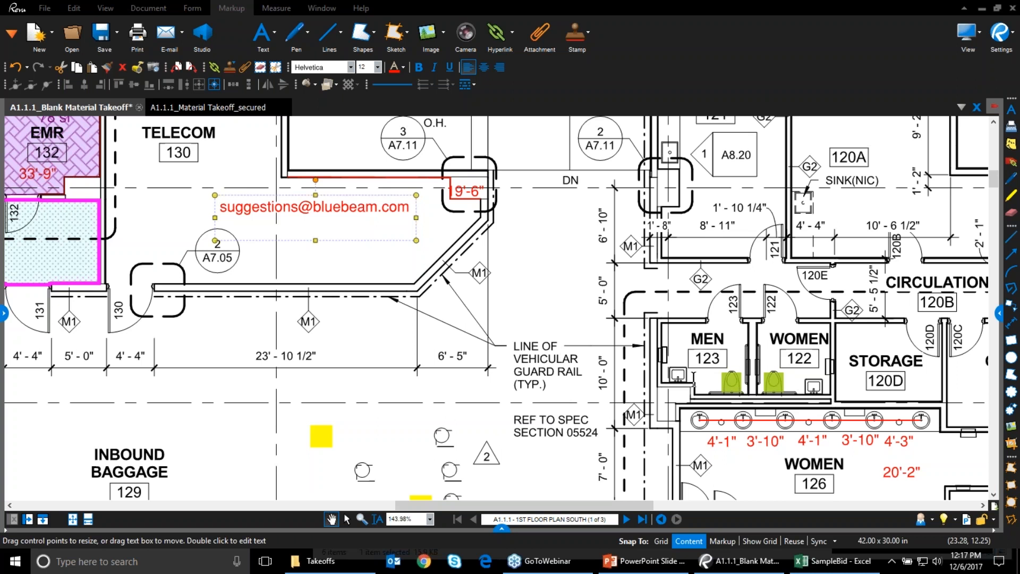
# Turn on the Height and Width columns in the Markups List
pyautogui.click(500, 529)
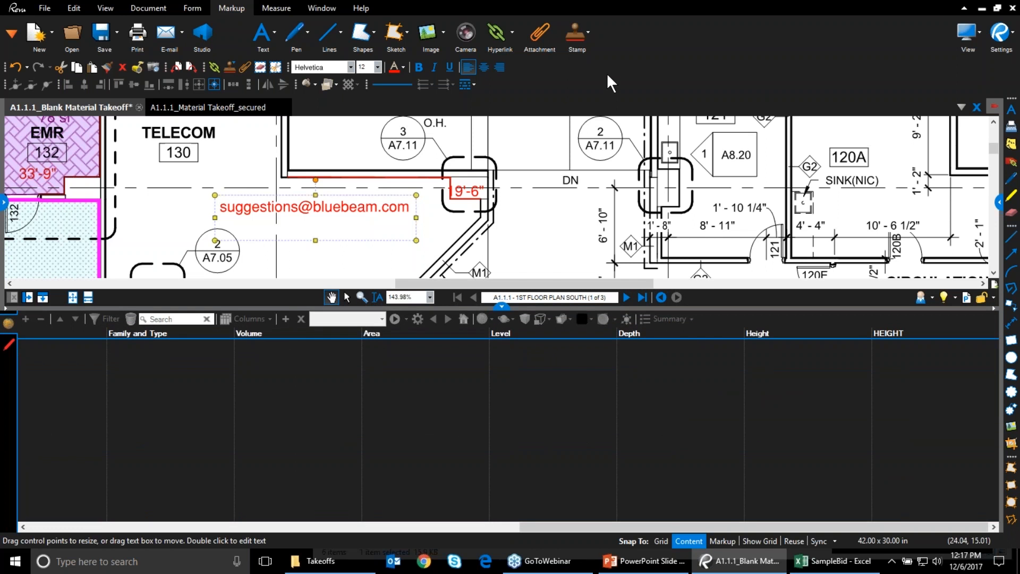
pyautogui.click(8, 345)
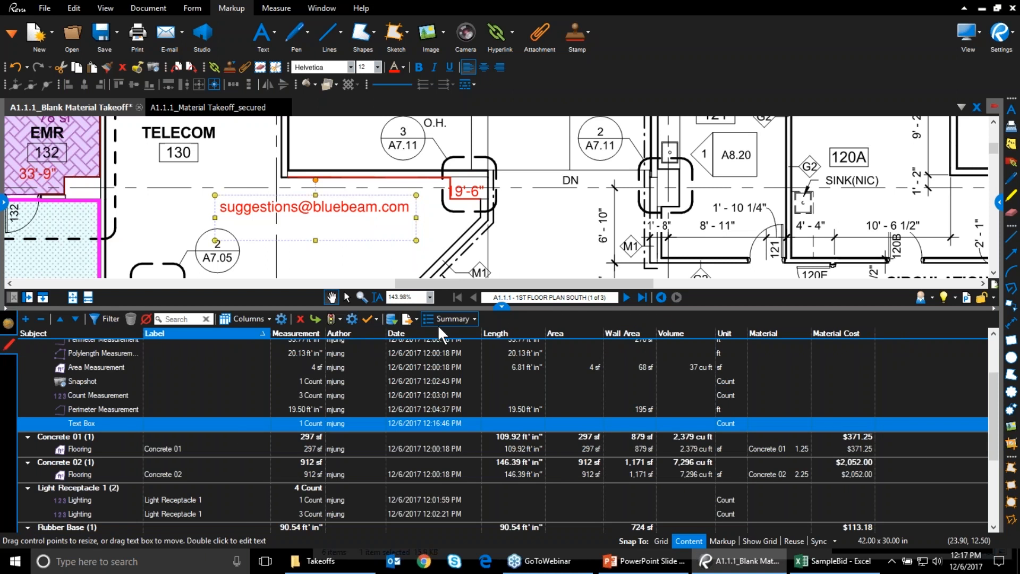
pyautogui.click(255, 318)
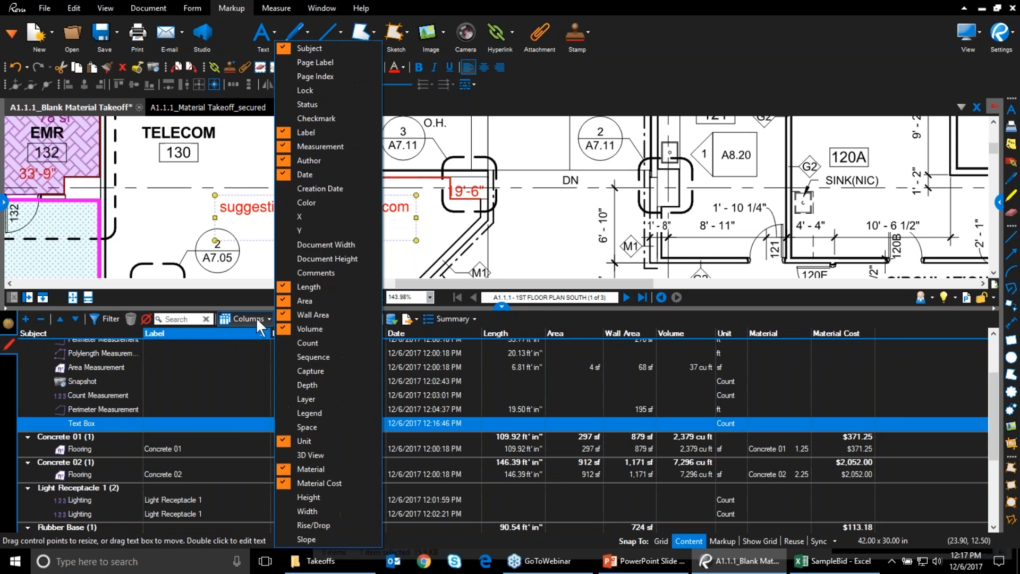
pyautogui.click(343, 502)
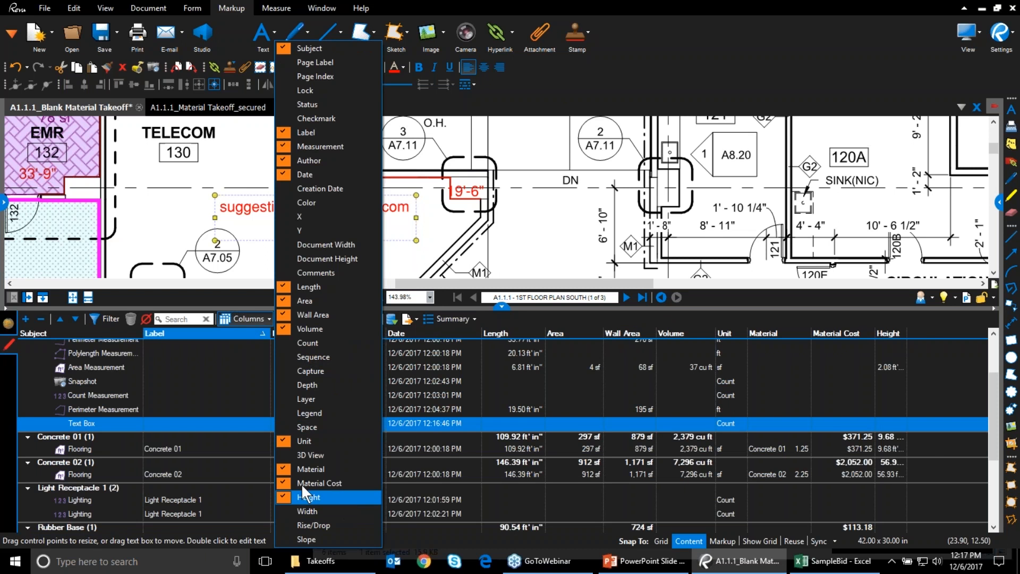
pyautogui.click(299, 512)
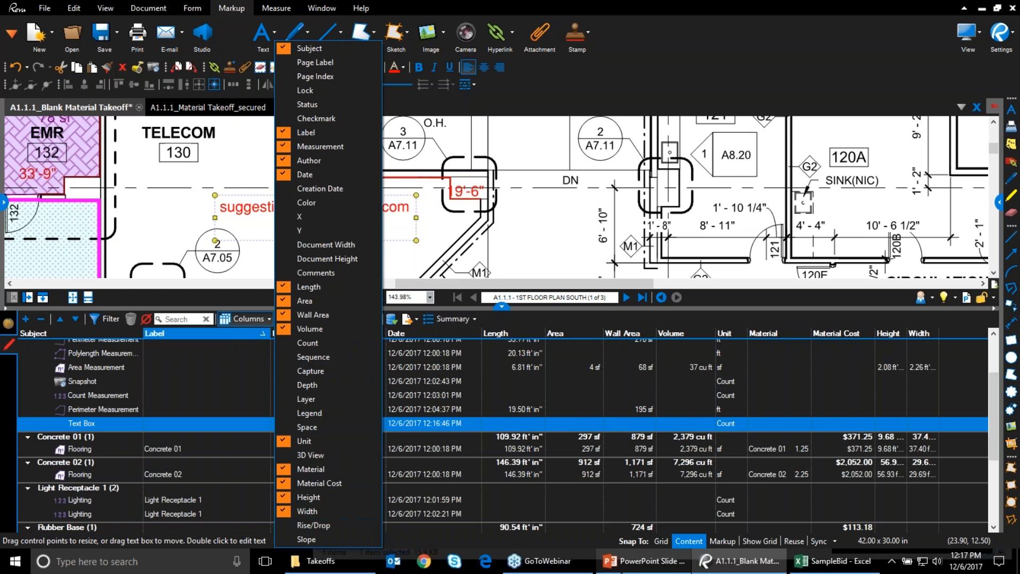
pyautogui.click(598, 1)
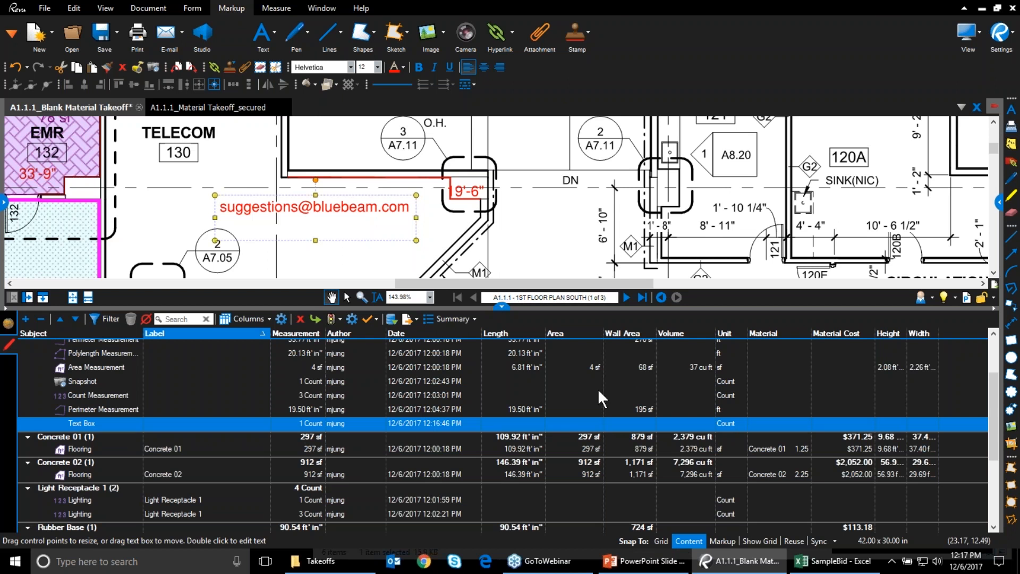
pyautogui.click(610, 497)
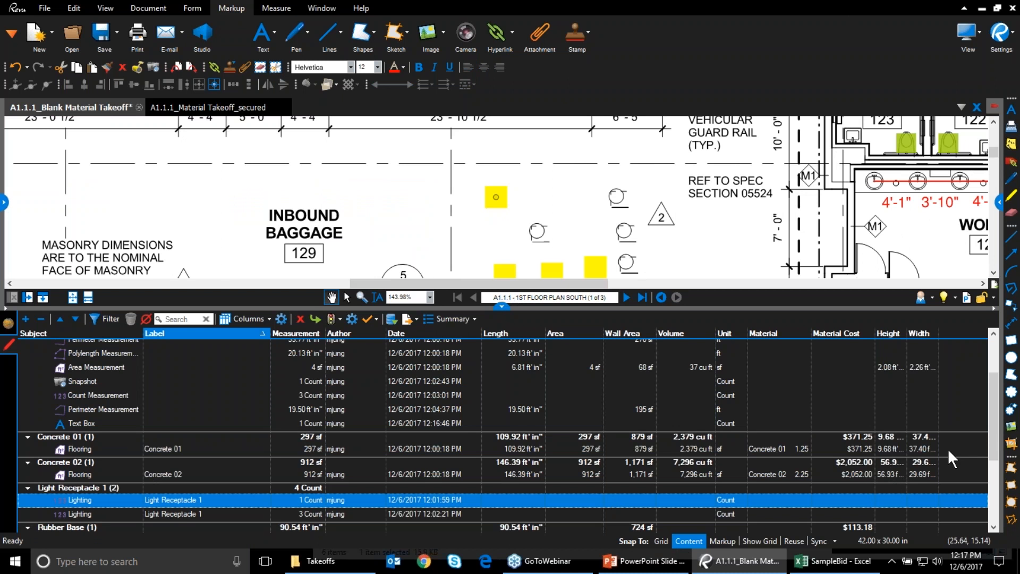
# Group the markups list by the Subject column
pyautogui.scroll(2, 936, 453)
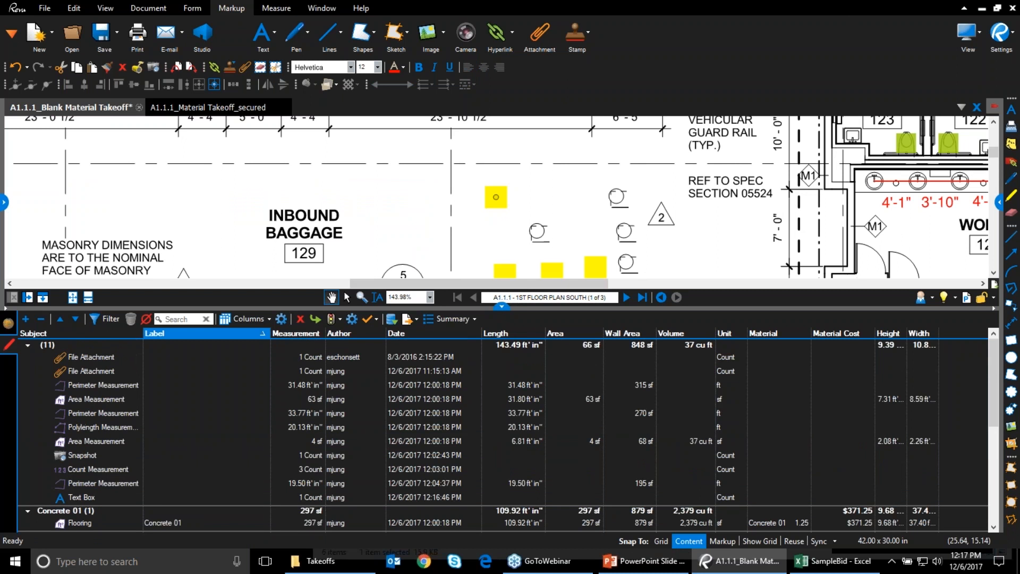
pyautogui.click(66, 332)
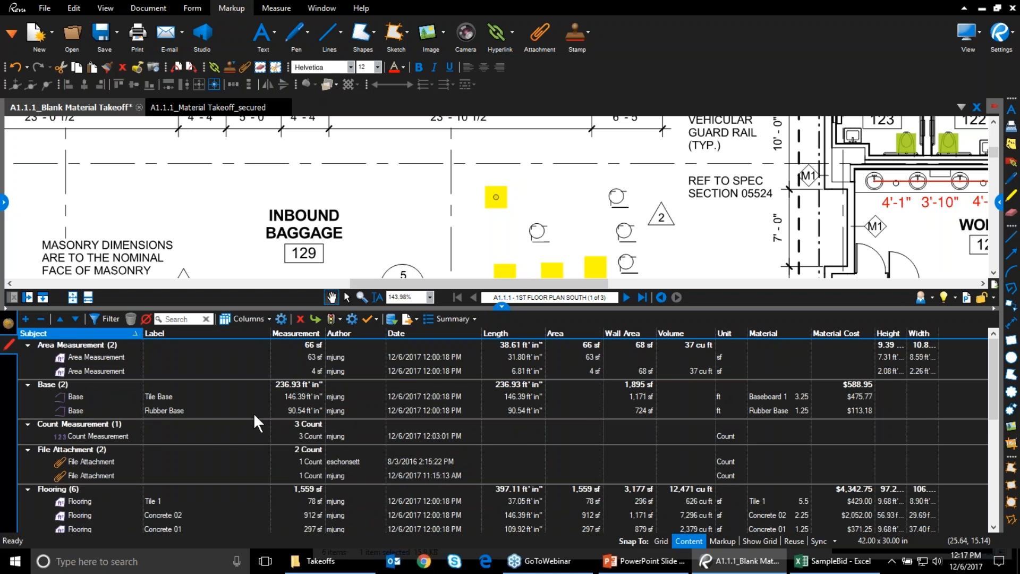
pyautogui.scroll(-3, 131, 461)
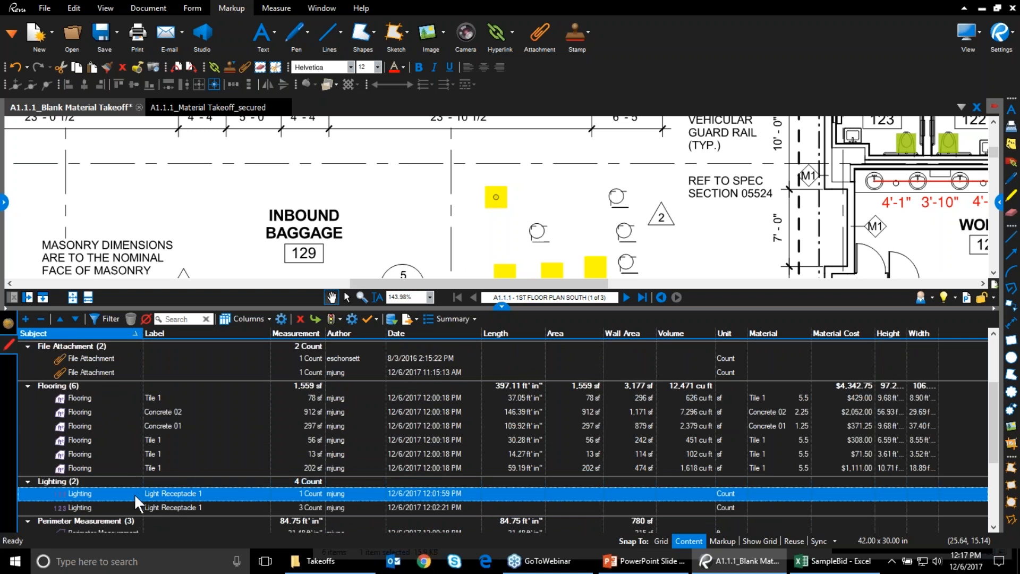
pyautogui.scroll(-3, 136, 488)
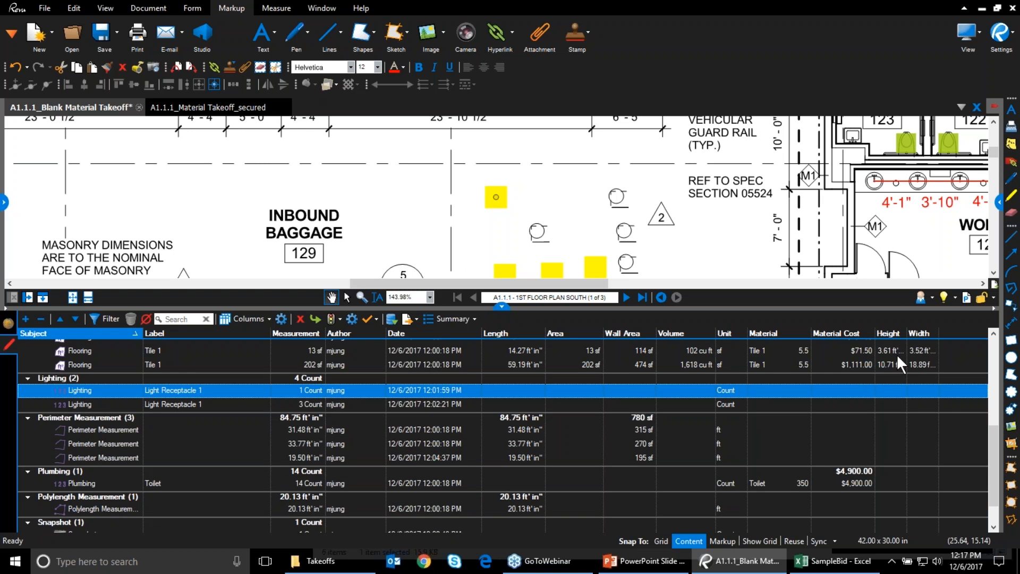
# Check the perimeter and polylength measurement markups, then bring up Manage Columns
pyautogui.click(90, 428)
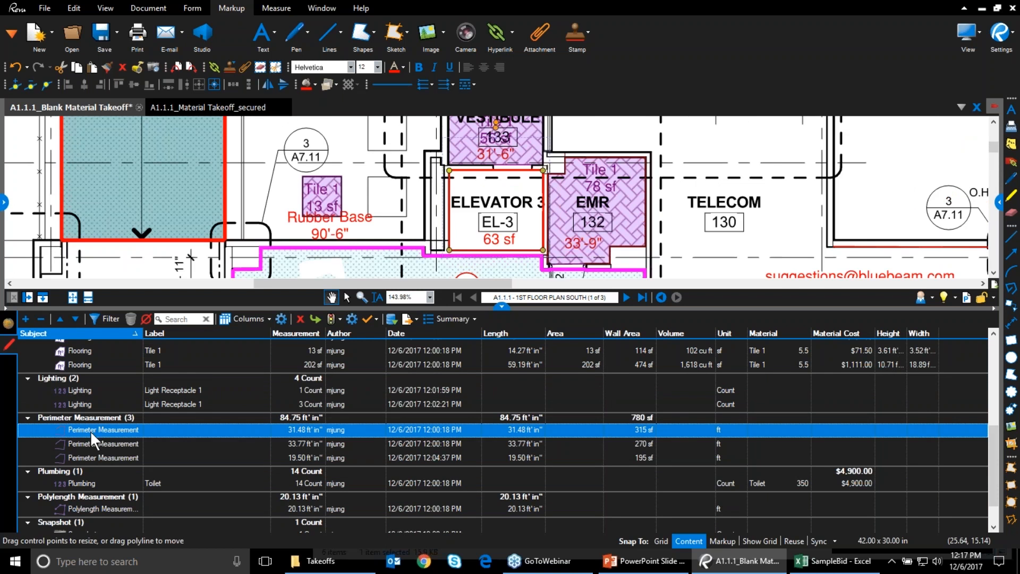
pyautogui.click(104, 506)
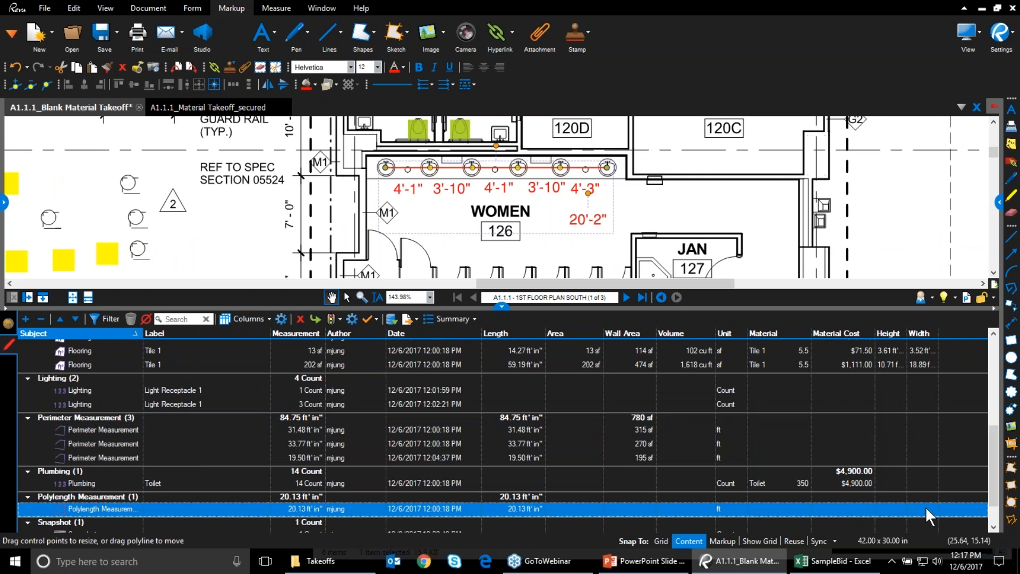
pyautogui.click(282, 318)
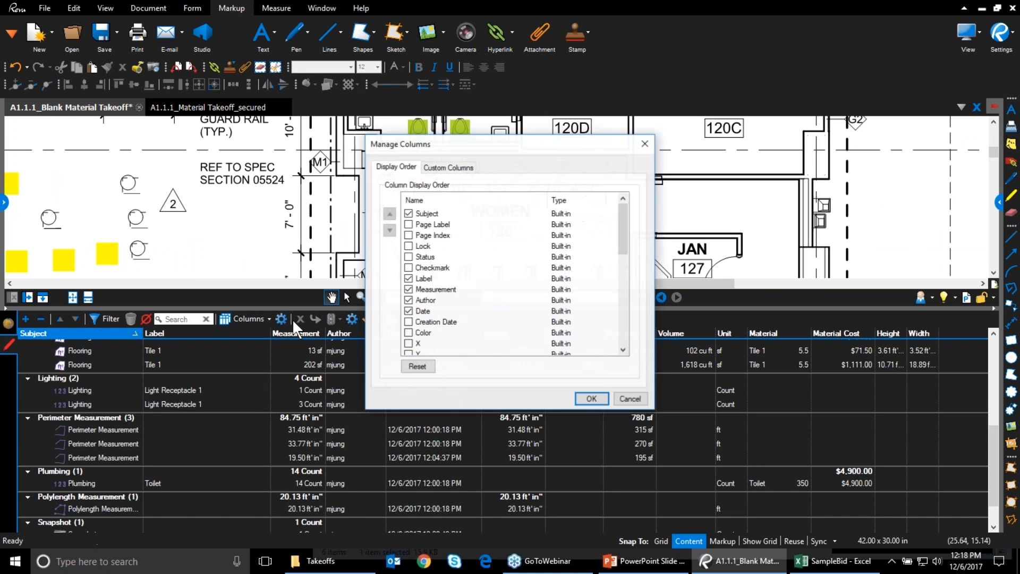
# Add a custom Number column named 'Assigned width' with Normal format
pyautogui.click(449, 166)
pyautogui.click(584, 304)
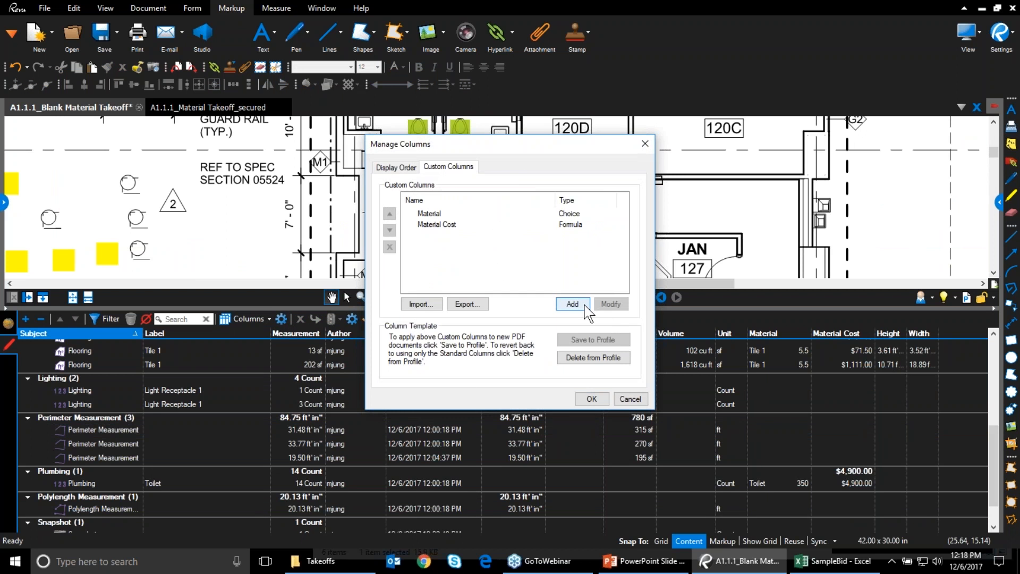
pyautogui.click(458, 206)
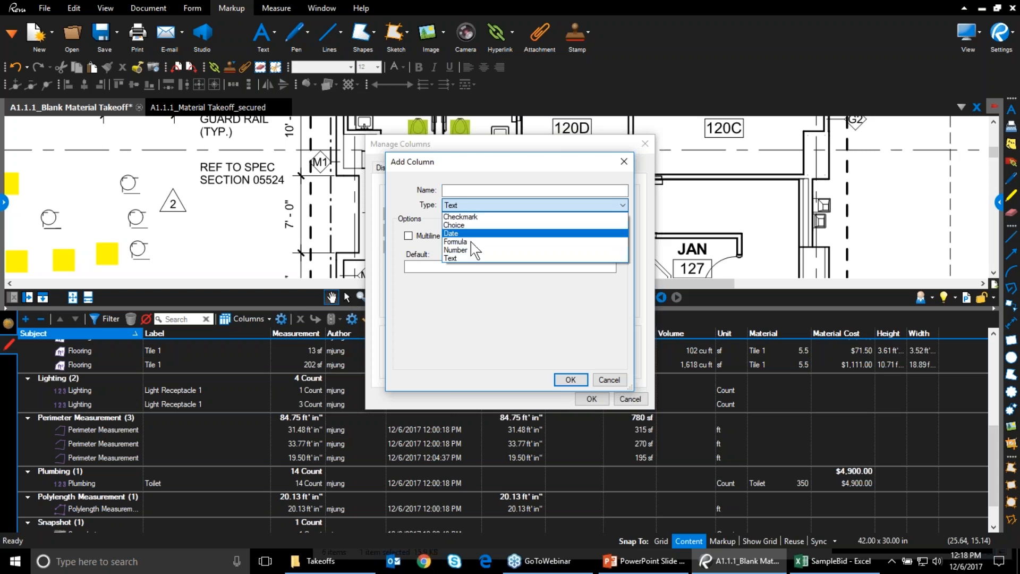
pyautogui.click(458, 247)
pyautogui.click(461, 191)
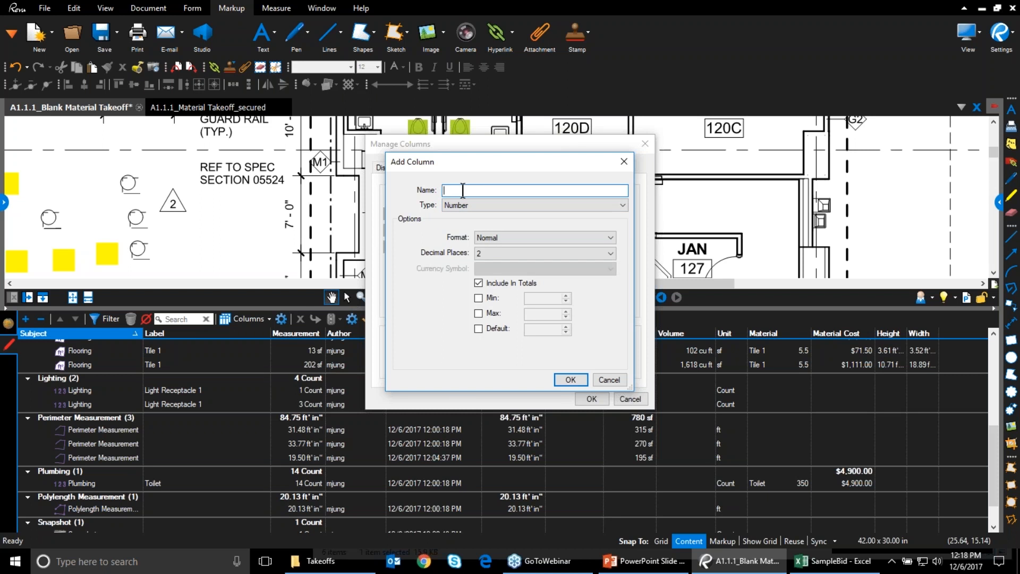
pyautogui.write('Assigned width')
pyautogui.click(514, 239)
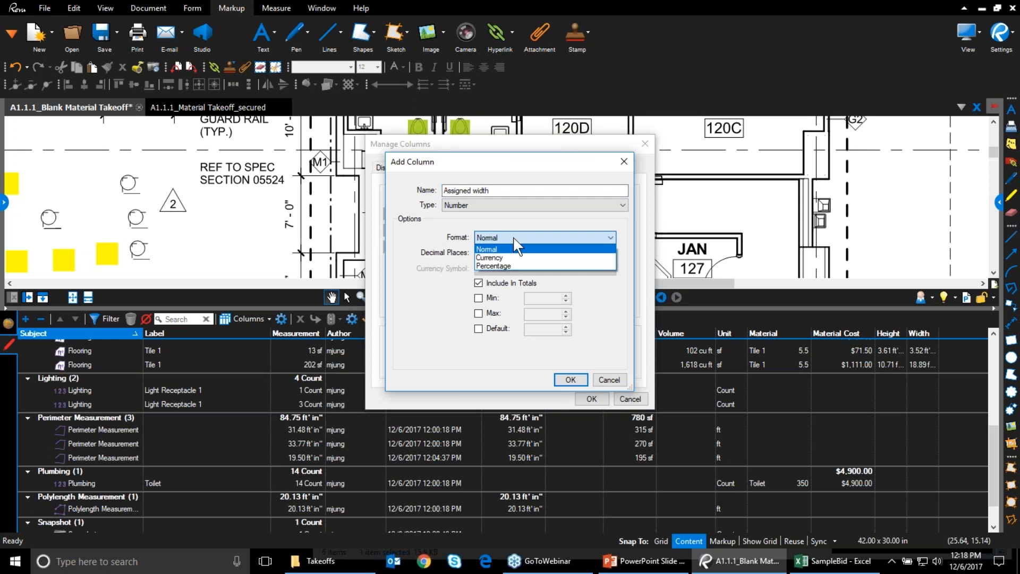
pyautogui.click(516, 250)
pyautogui.click(570, 380)
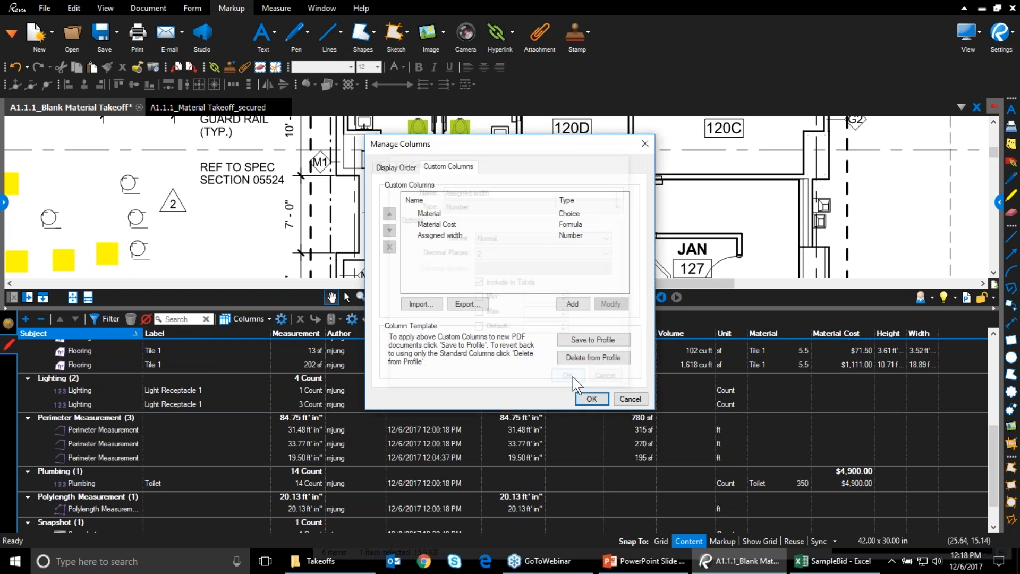
# Add an 'Assigned Height' Number column and apply both custom columns to the markups list
pyautogui.click(570, 307)
pyautogui.write('Assigned Height')
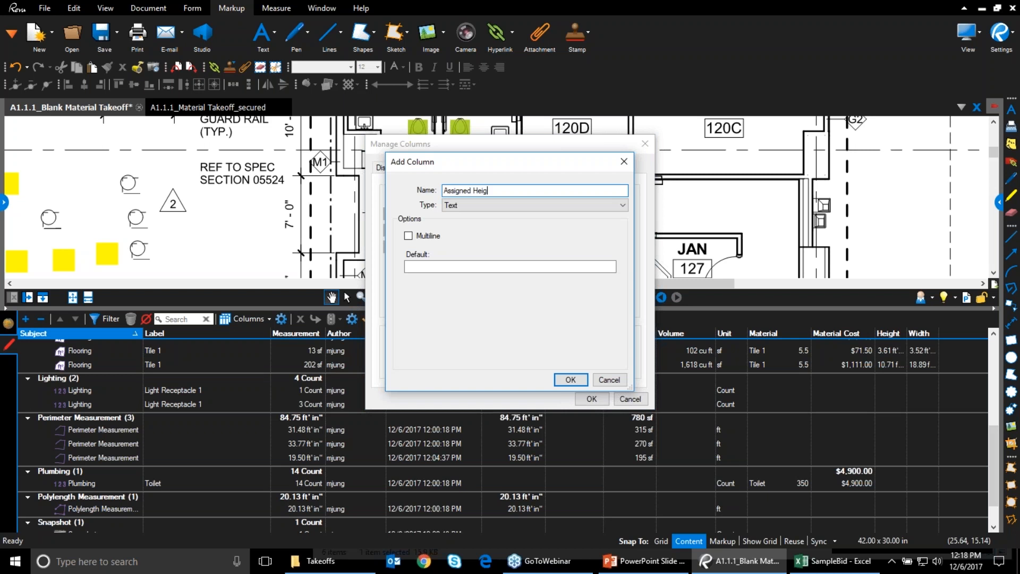
pyautogui.click(567, 206)
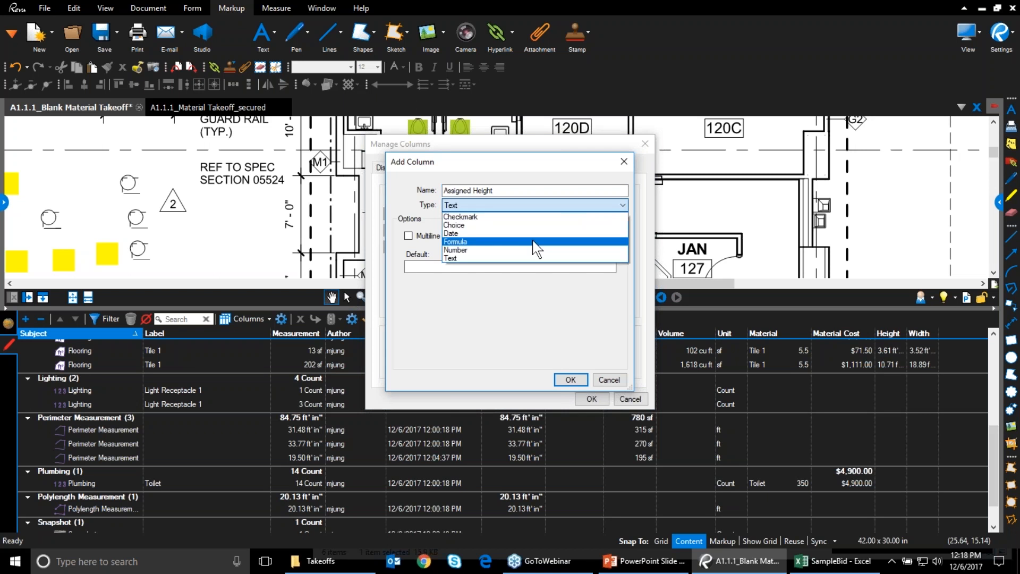
pyautogui.click(504, 259)
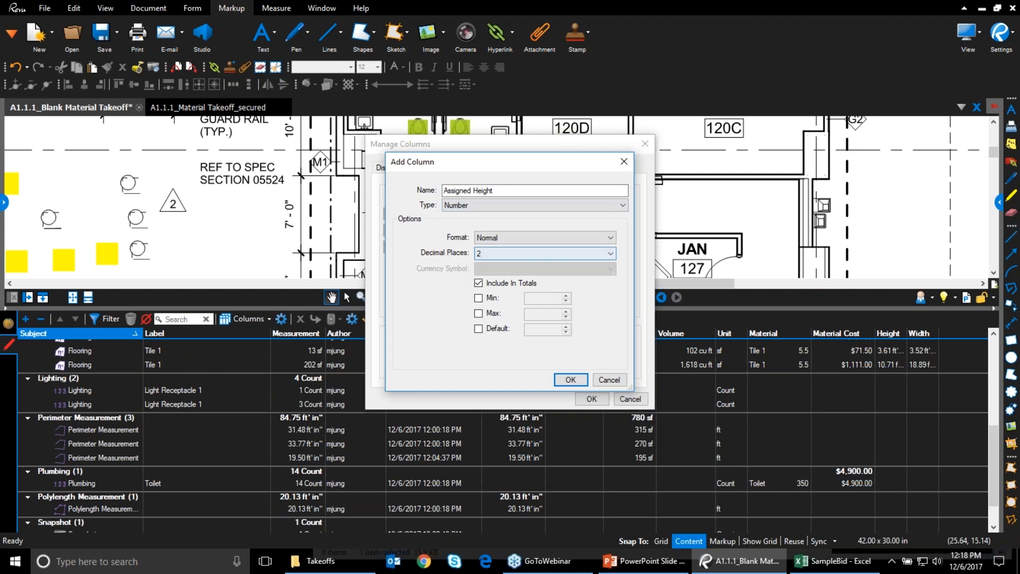
pyautogui.click(570, 380)
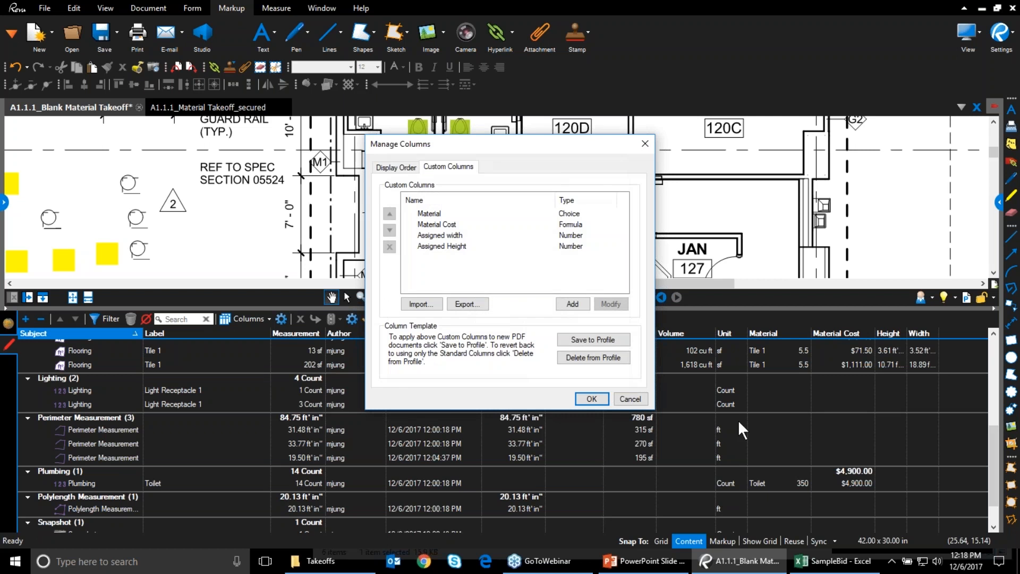
pyautogui.click(588, 399)
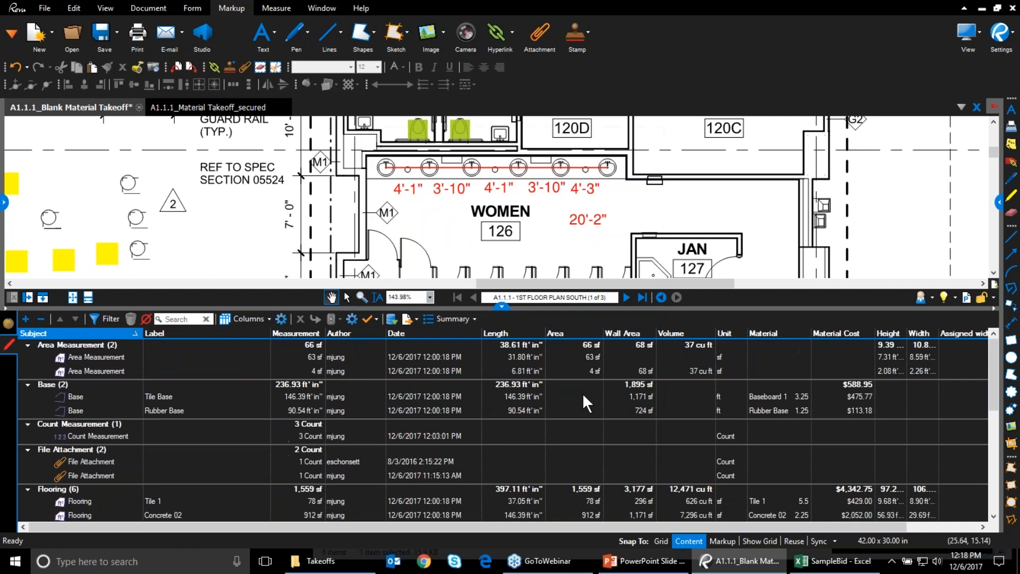
pyautogui.moveTo(776, 530); pyautogui.dragTo(154, 526)
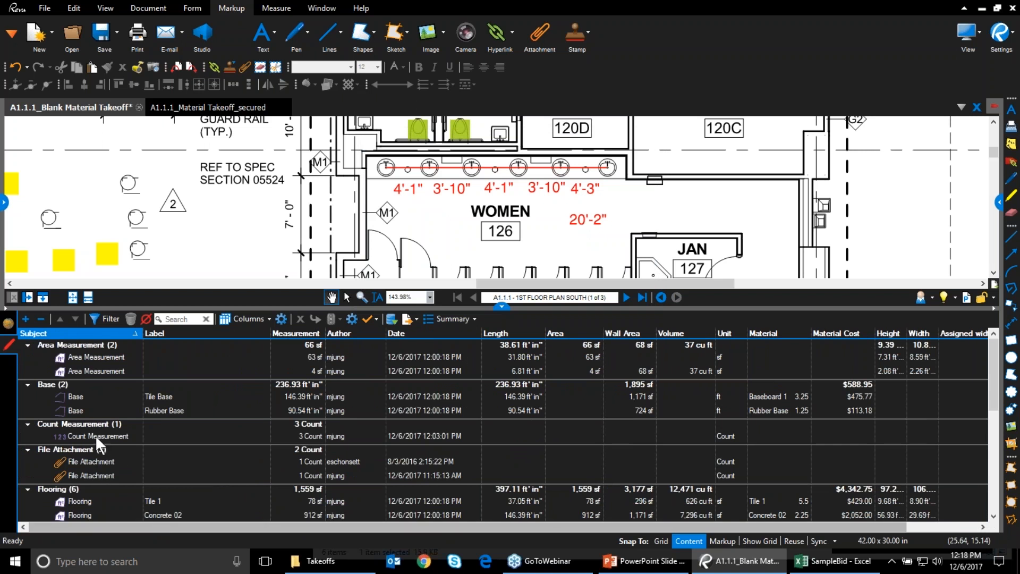
pyautogui.hscroll(2, 840, 524)
pyautogui.scroll(-3, 936, 489)
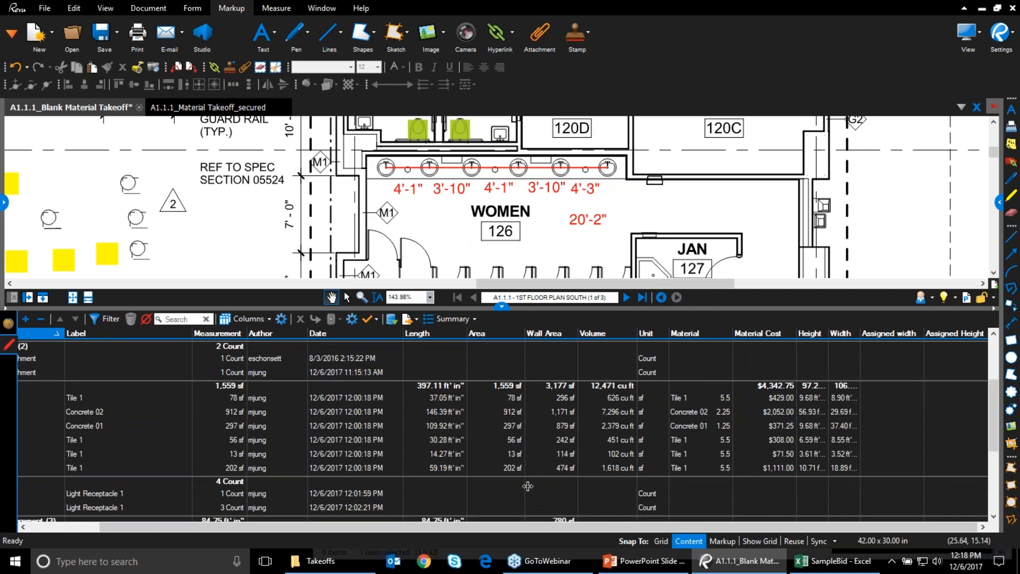
pyautogui.moveTo(586, 523); pyautogui.dragTo(489, 521)
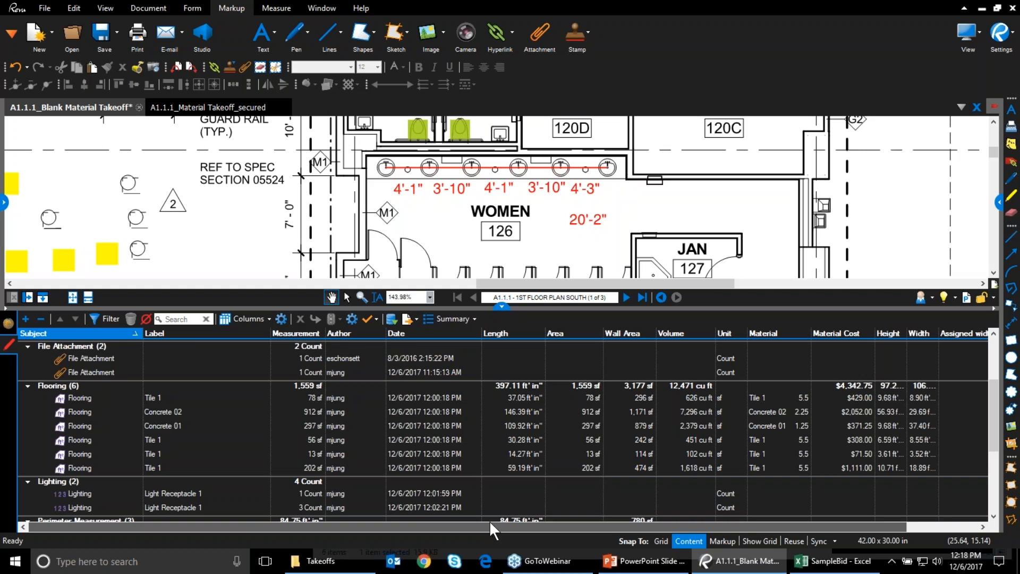
pyautogui.scroll(-4, 151, 465)
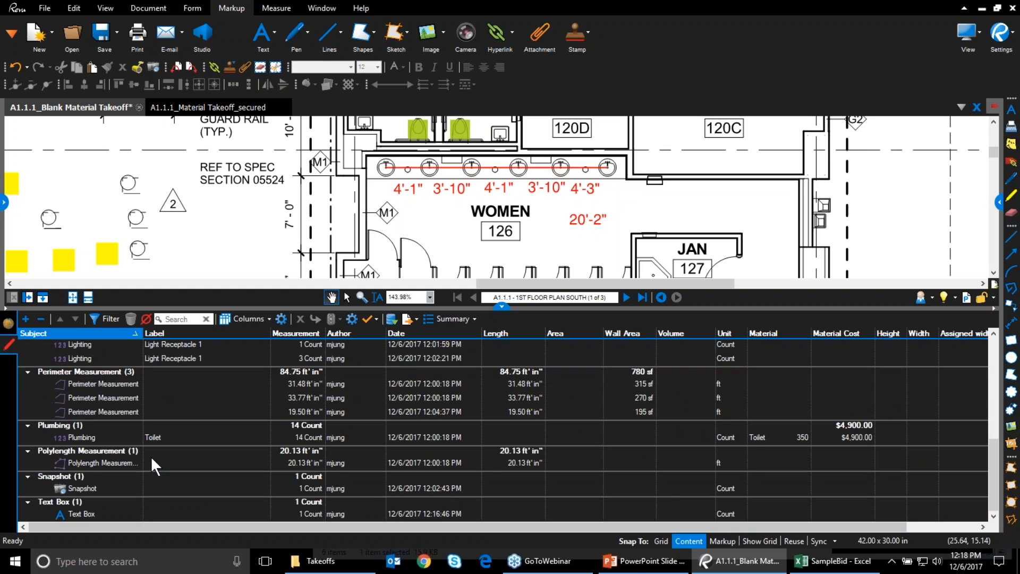
pyautogui.click(83, 464)
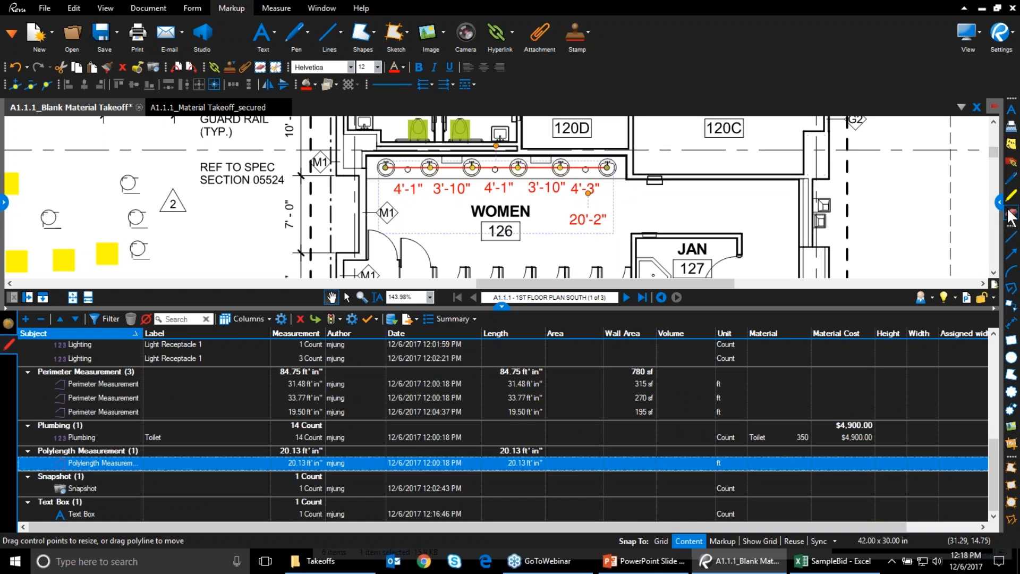
# Enter Assigned width 2.5 and Assigned Height 1.6 in the polylength measurement's custom properties
pyautogui.click(993, 203)
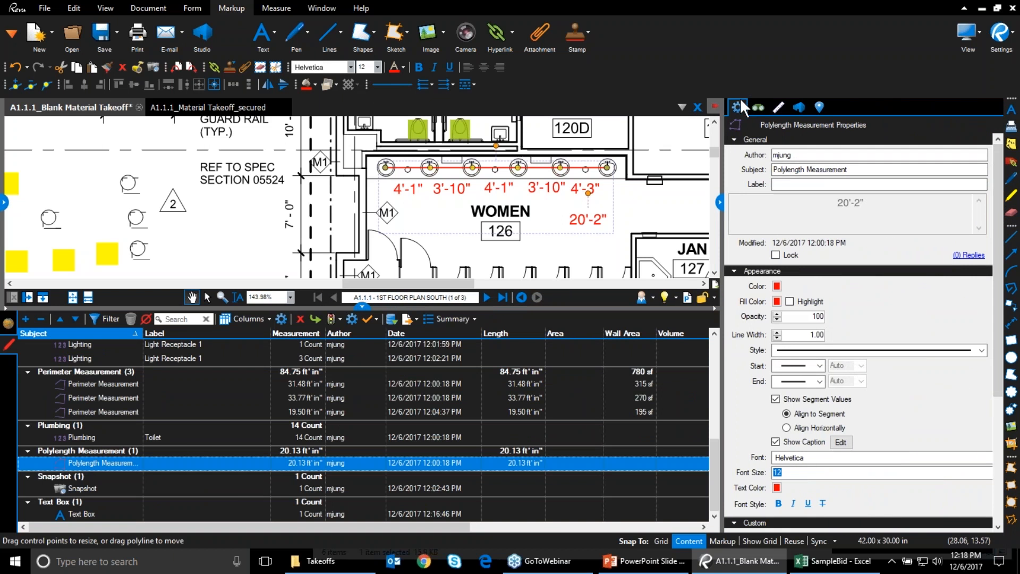
pyautogui.moveTo(999, 307); pyautogui.dragTo(1012, 443)
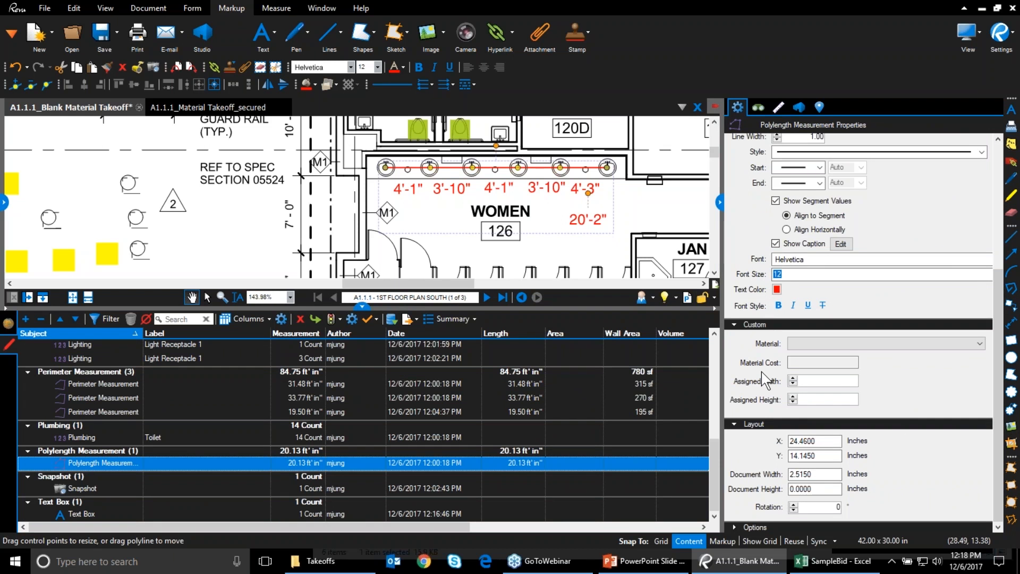
pyautogui.write('2.5')
pyautogui.click(844, 398)
pyautogui.write('1.6')
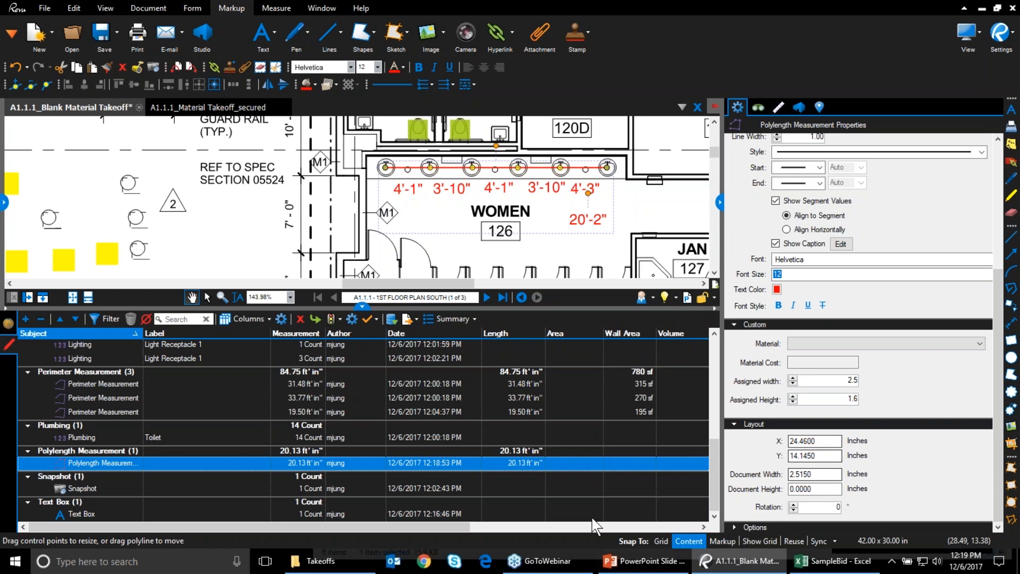
pyautogui.click(613, 464)
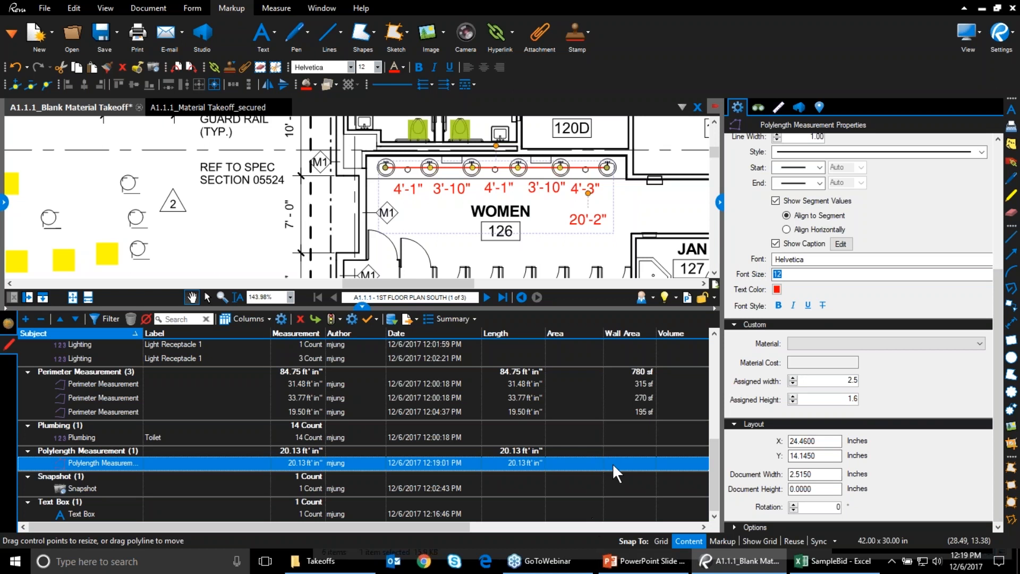
# Reselect the polylength markup, scroll the list to the new columns, and open Summary export options
pyautogui.click(568, 434)
pyautogui.click(423, 462)
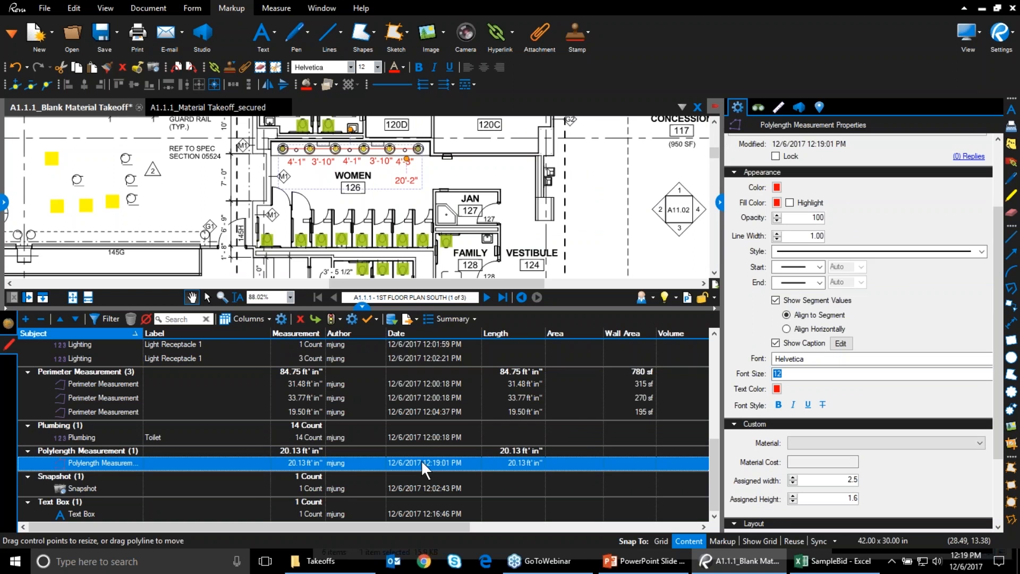
pyautogui.moveTo(348, 527); pyautogui.dragTo(648, 558)
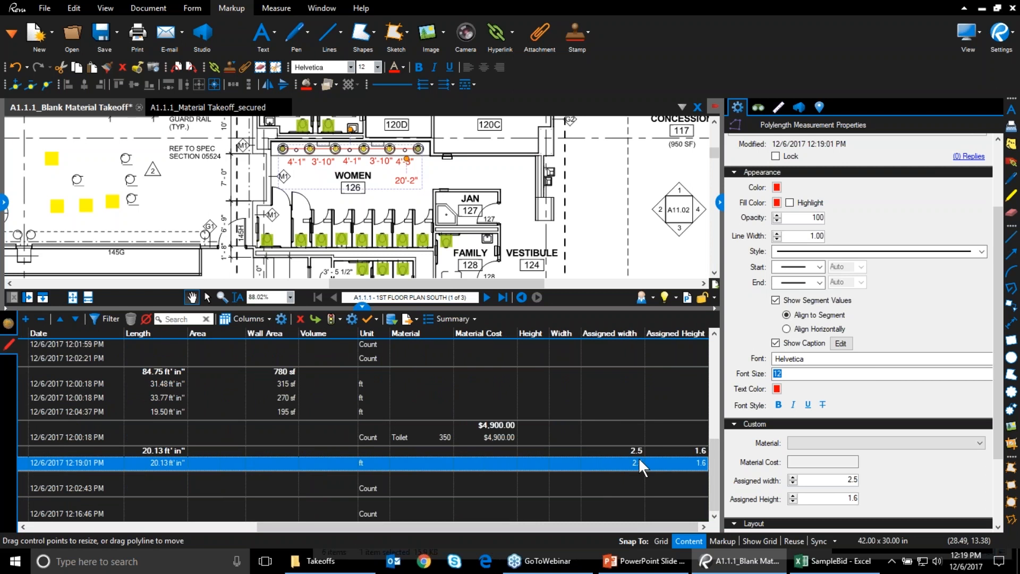
pyautogui.click(467, 318)
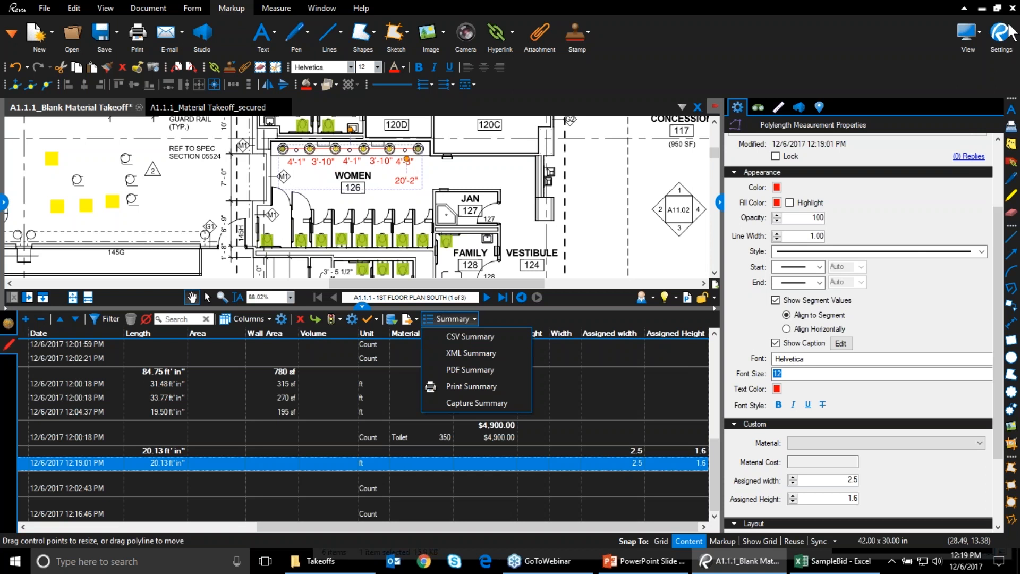
# Dismiss the Summary export dropdown without exporting, leaving the 2.5 and 1.6 values shown
pyautogui.click(1008, 24)
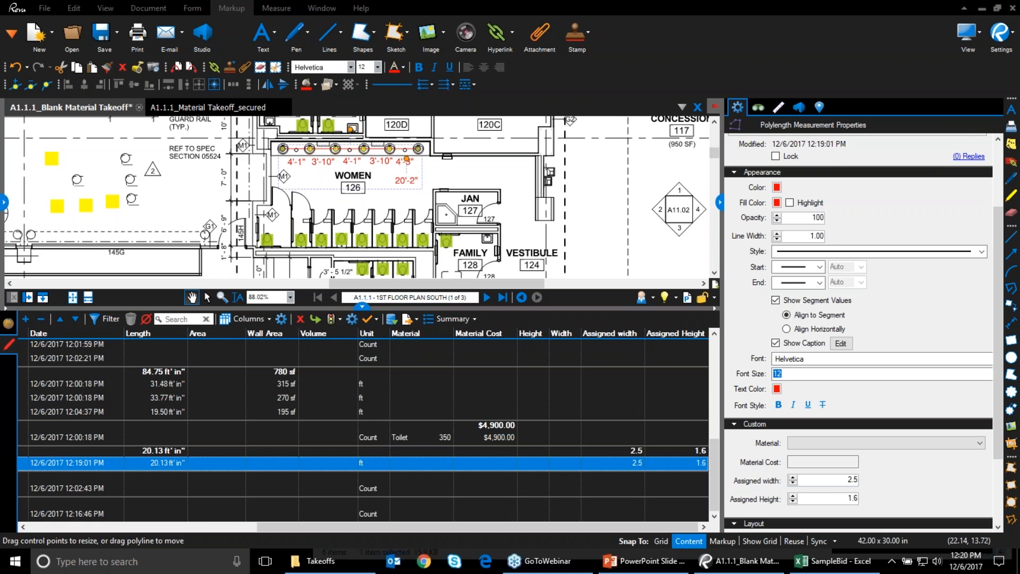
# Open the 1ST FLOOR PLAN - SOUTH_REV 2 sheet and import markups from the takeoff PDF
pyautogui.click(4, 203)
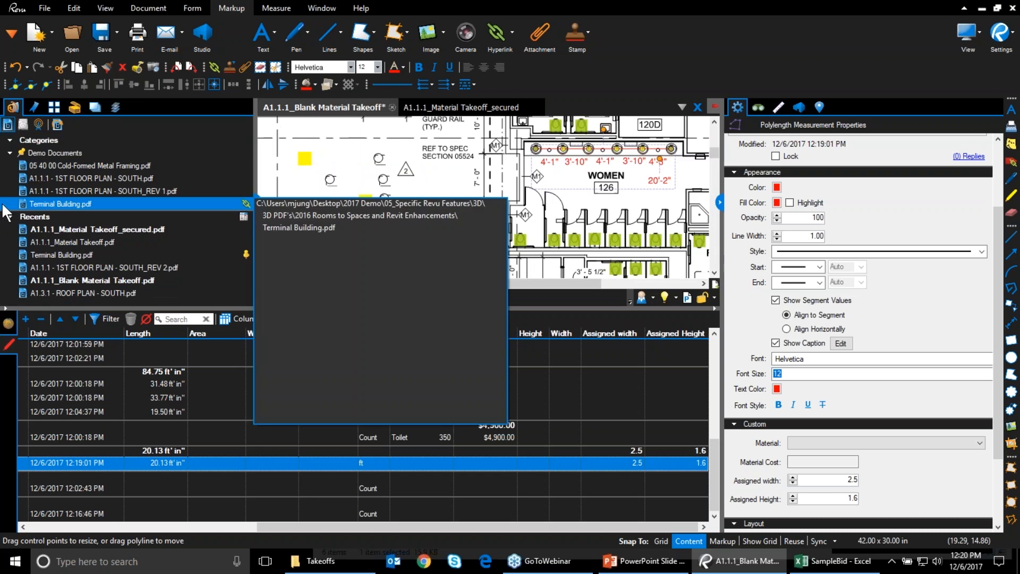
pyautogui.click(96, 269)
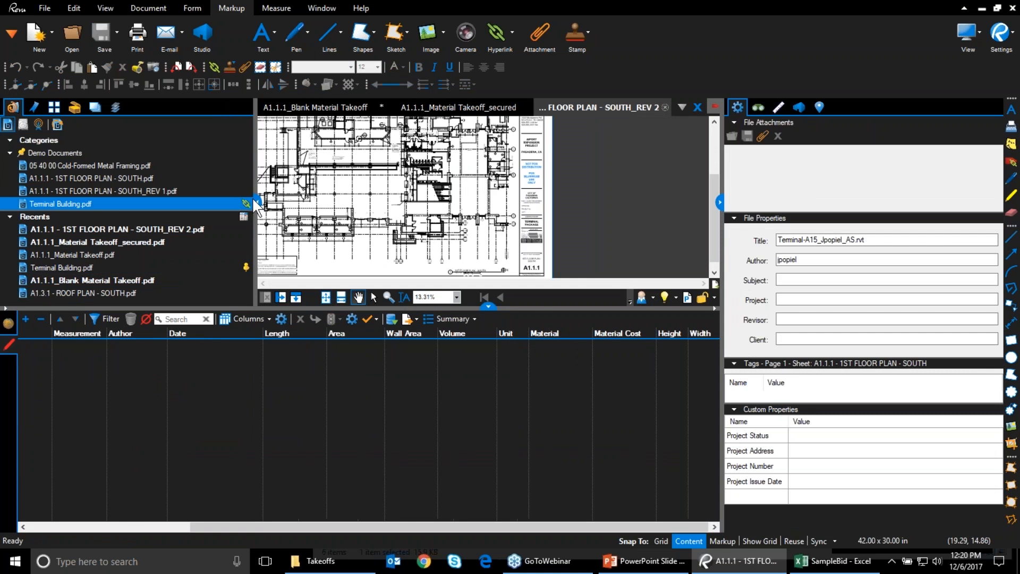
pyautogui.hotkey('ctrl', 'o')
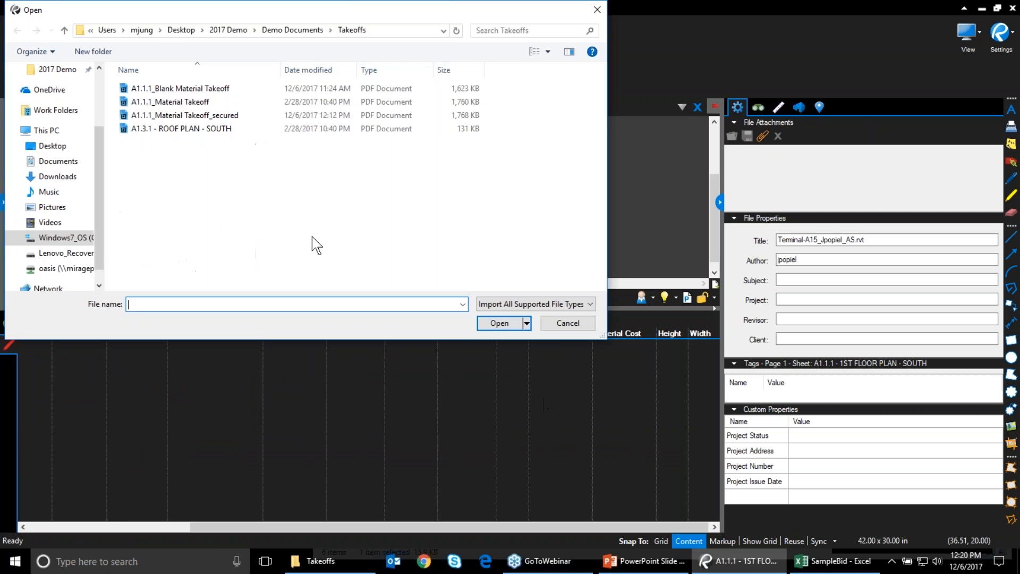
pyautogui.click(213, 114)
pyautogui.keyDown('ctrl'); pyautogui.click(217, 90); pyautogui.keyUp('ctrl')
pyautogui.press('Return')
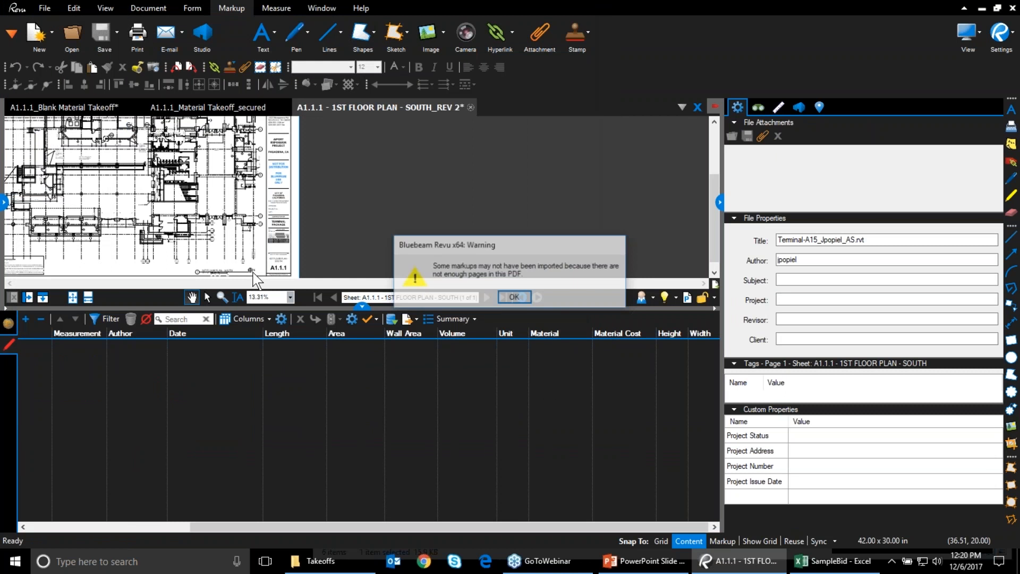
pyautogui.click(514, 298)
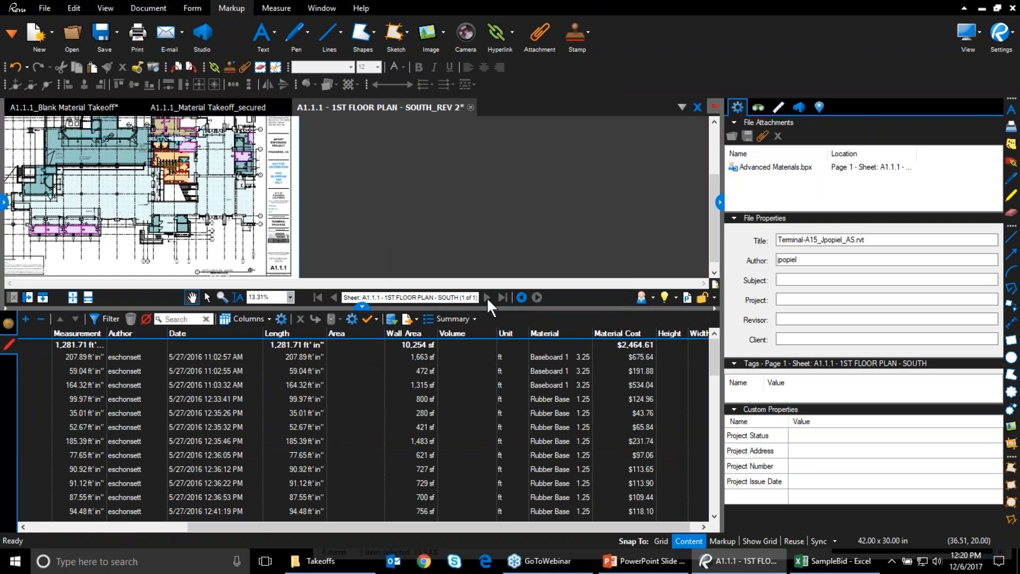
# Collapse the markup list to enlarge the drawing, then bring the SampleBid workbook forward
pyautogui.click(363, 308)
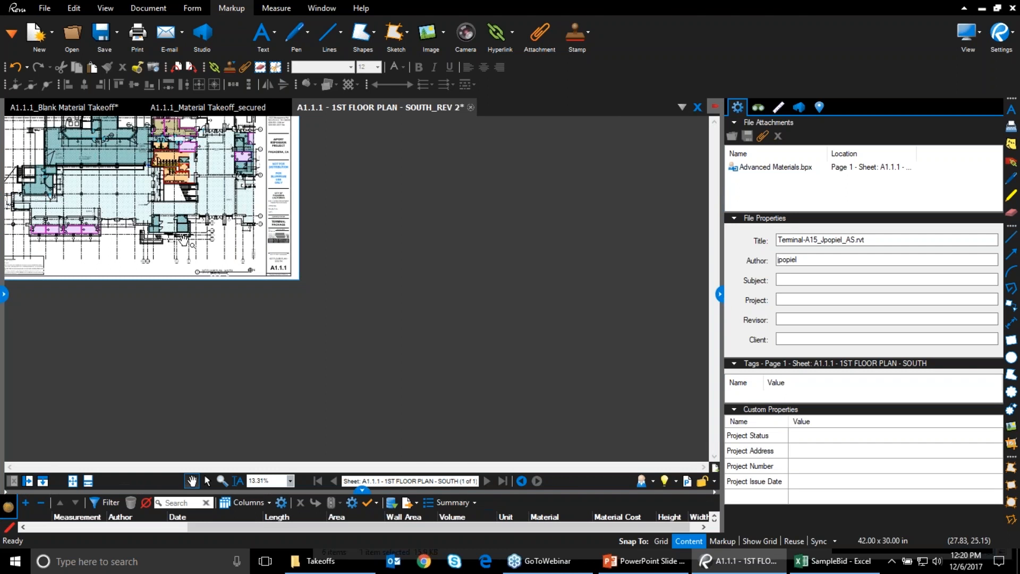
pyautogui.scroll(3, 451, 375)
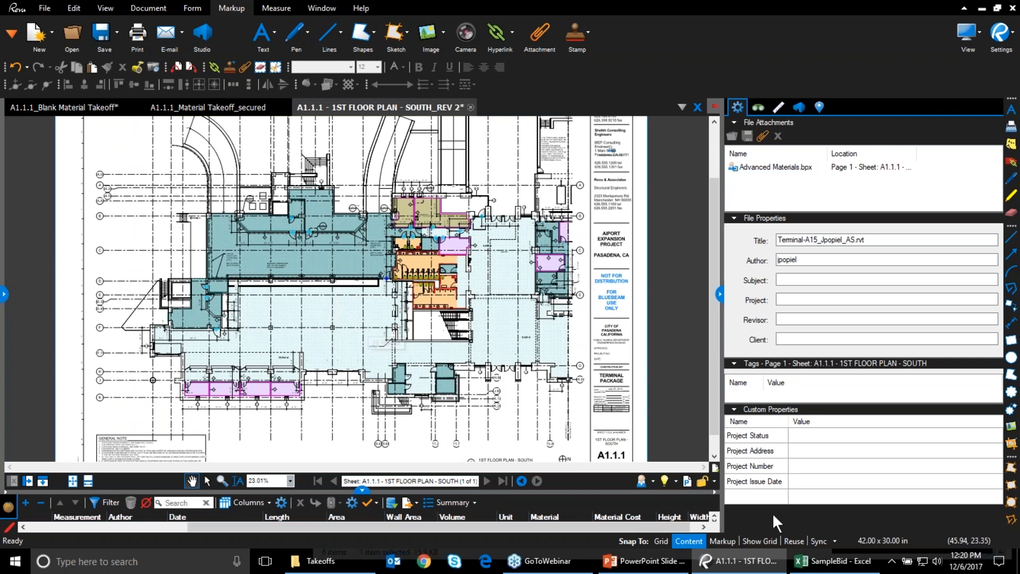
pyautogui.click(818, 566)
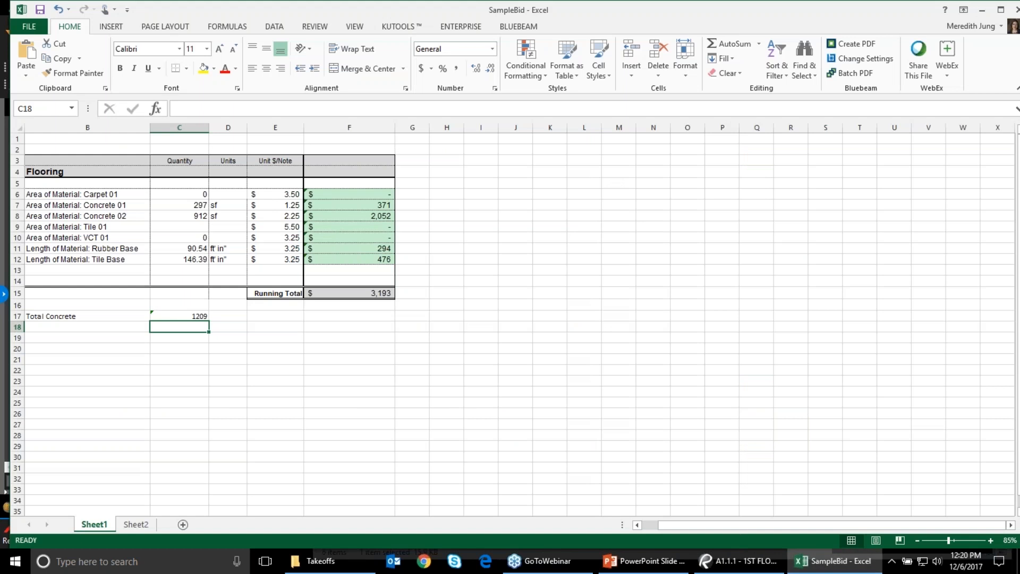
# From cell C6's Quantity Link source files, unlink the blank takeoff PDF
pyautogui.rightClick(174, 197)
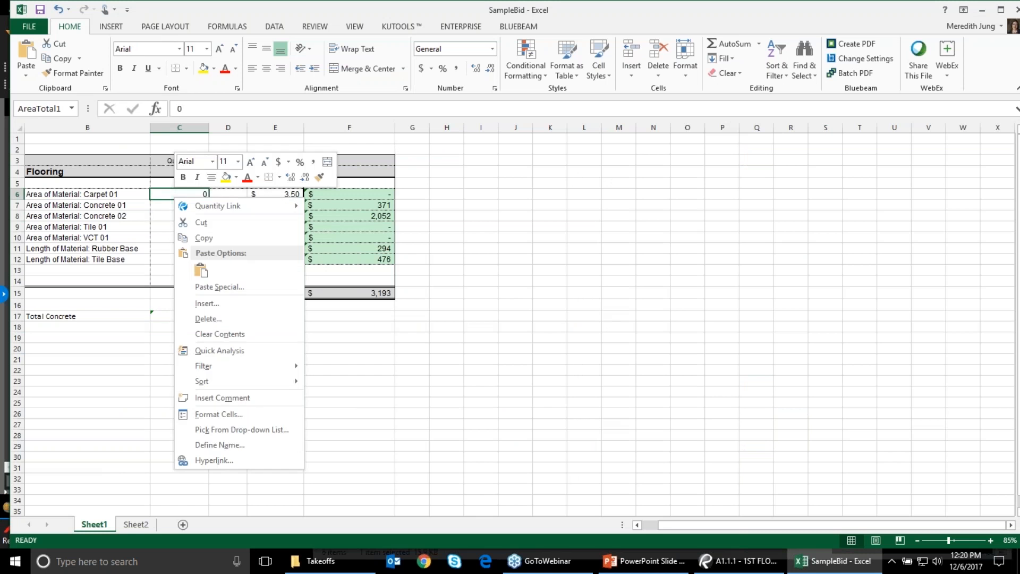
pyautogui.moveTo(223, 210)
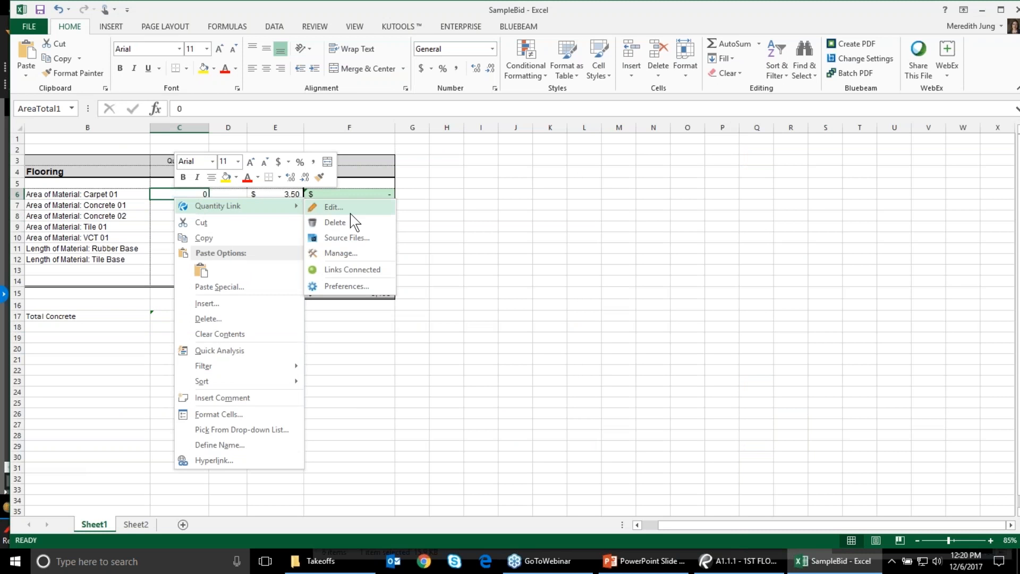
pyautogui.click(351, 237)
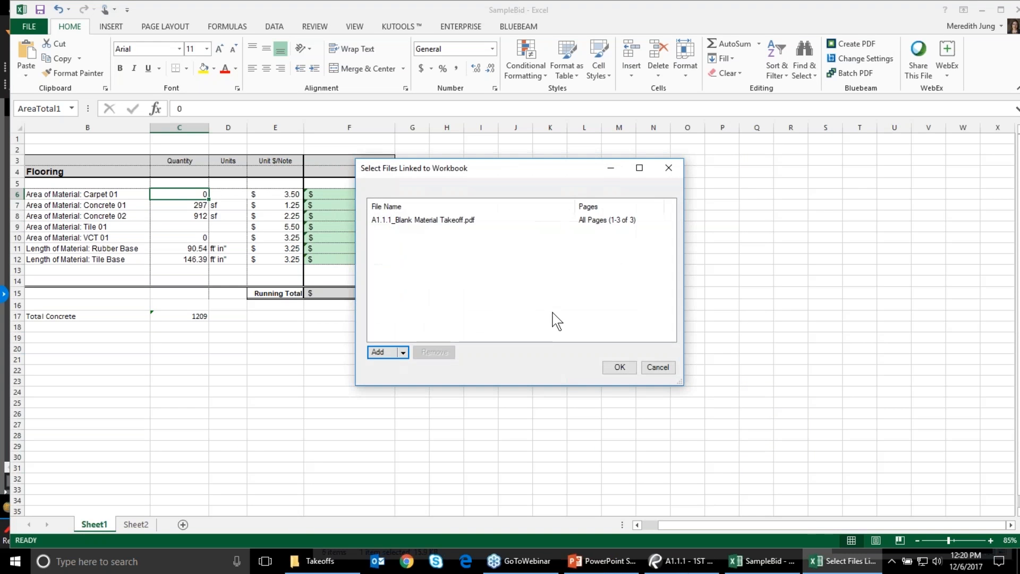
pyautogui.click(403, 352)
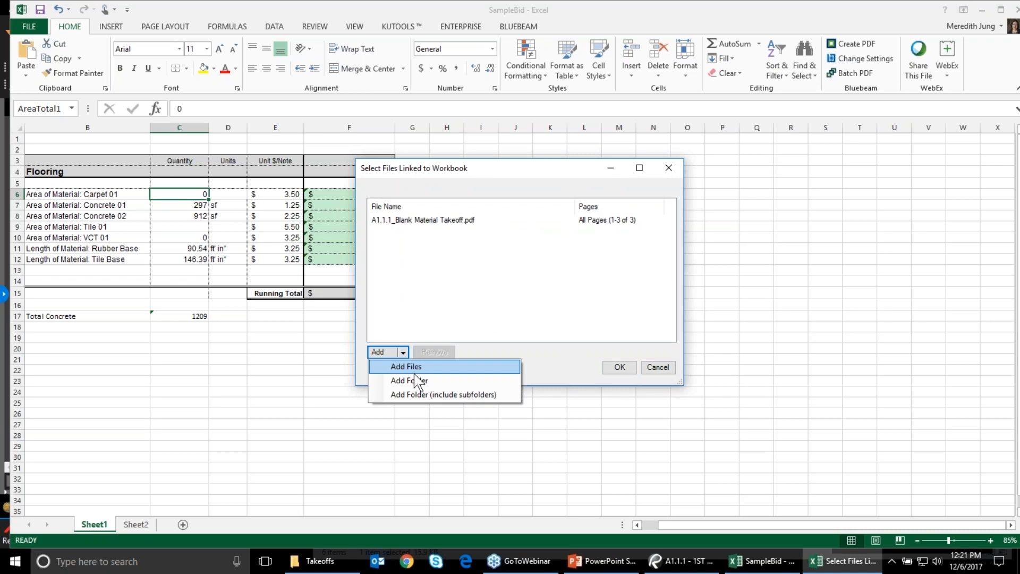
pyautogui.click(444, 225)
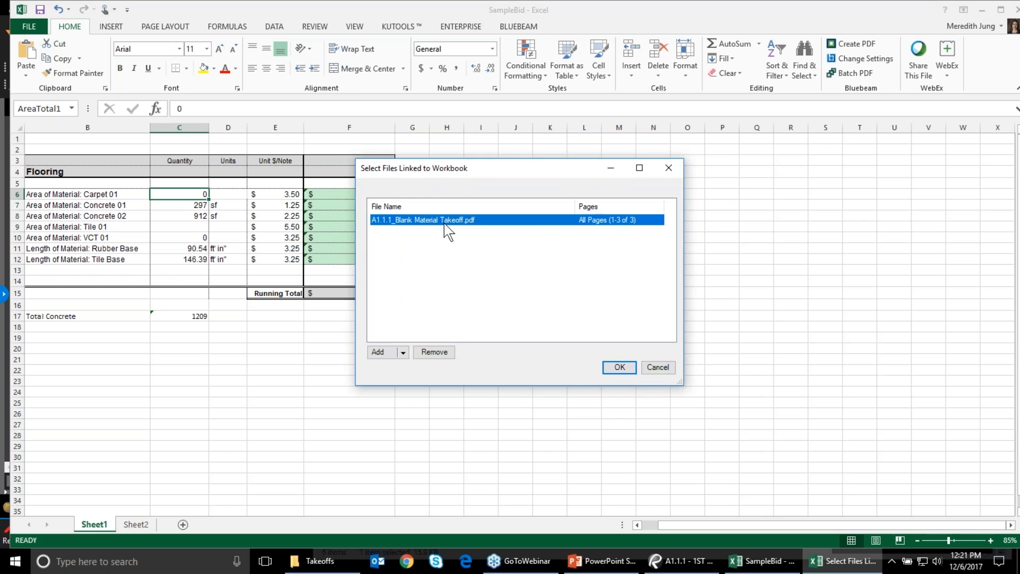
pyautogui.click(432, 352)
# Link A1.1.1_Material Takeoff as the source file, raising the Running Total to $151,390, then minimize Excel
pyautogui.click(405, 352)
pyautogui.click(429, 367)
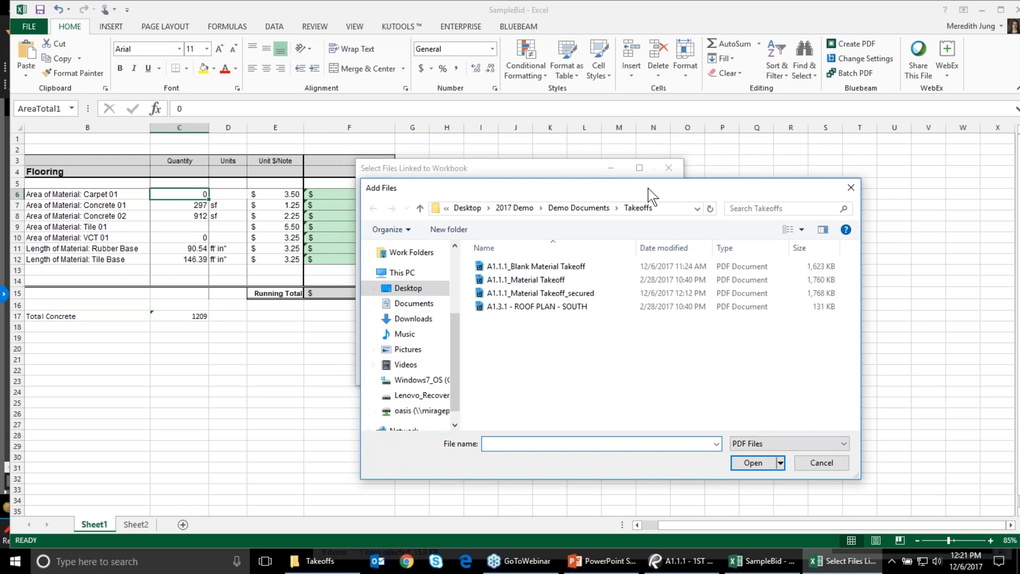
pyautogui.doubleClick(522, 279)
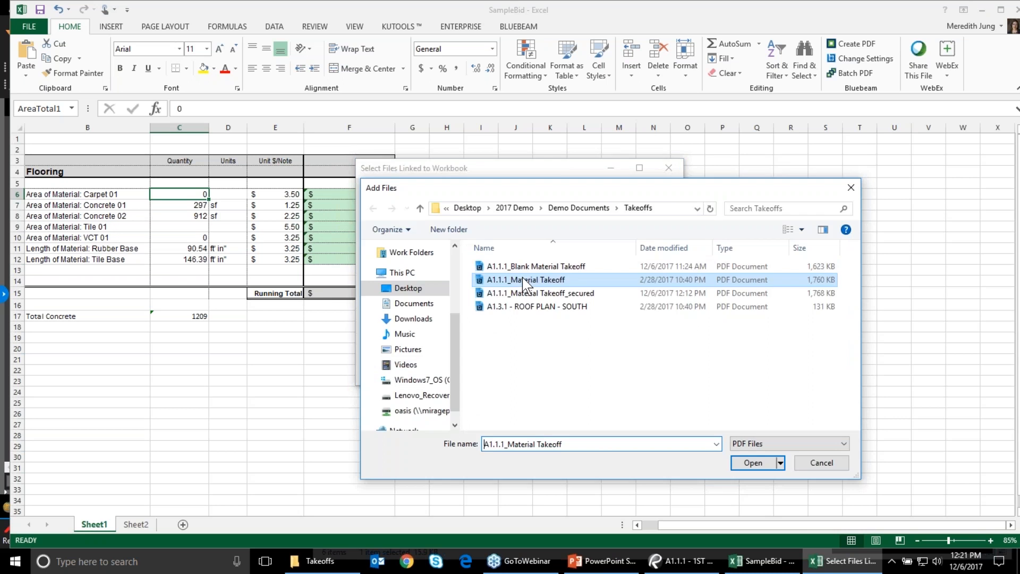
pyautogui.click(619, 368)
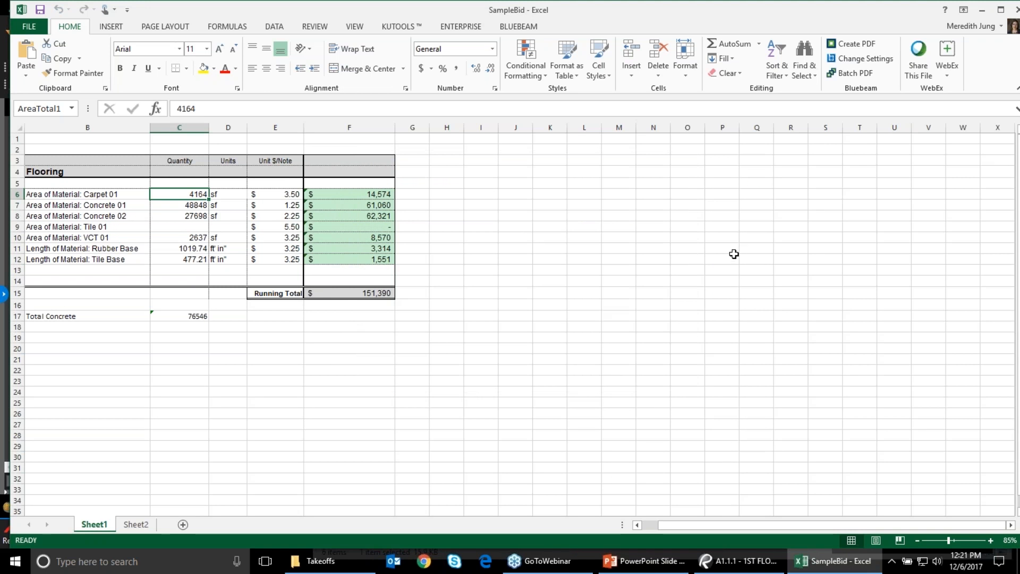
pyautogui.click(733, 281)
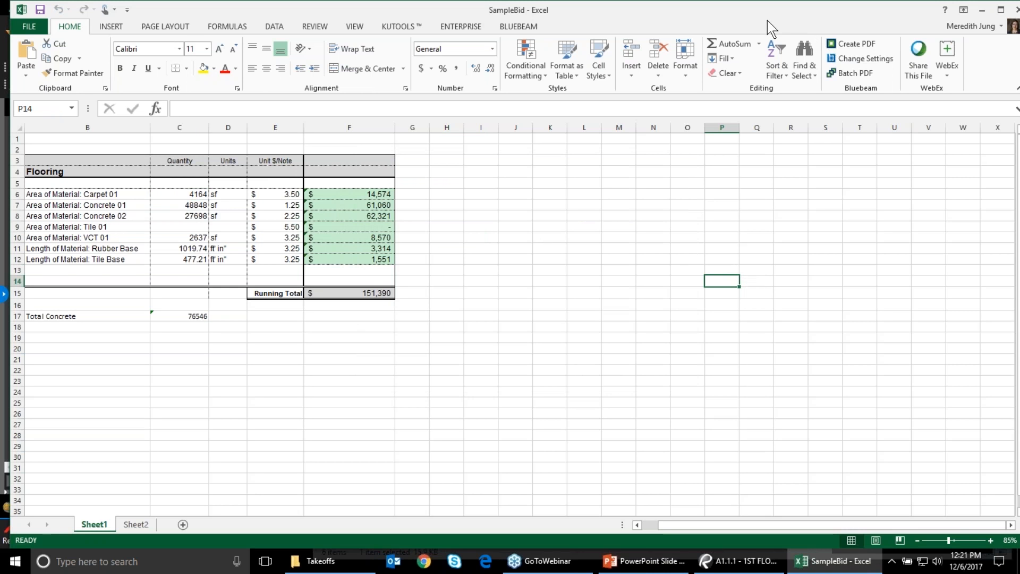
pyautogui.click(830, 26)
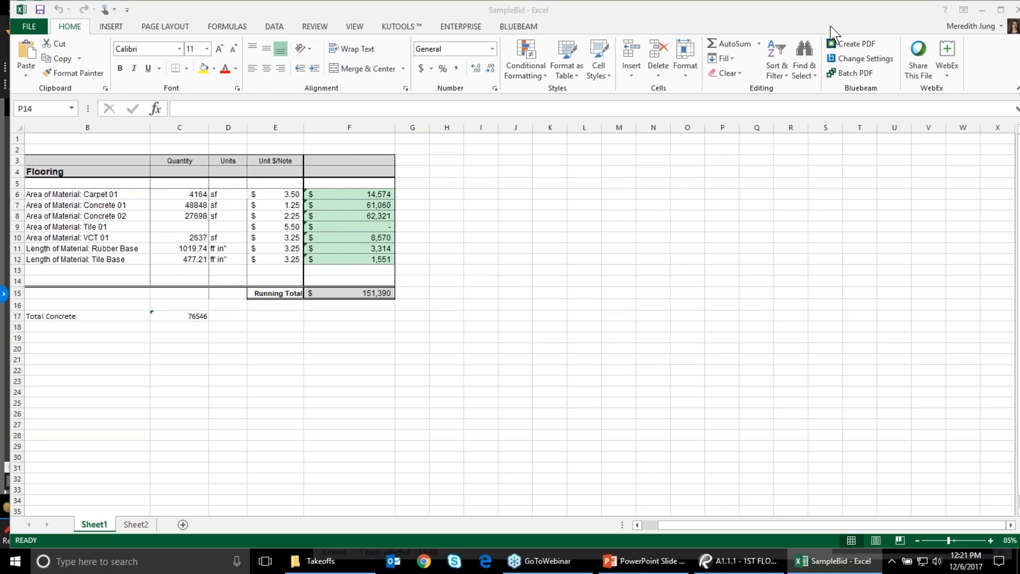
pyautogui.click(982, 10)
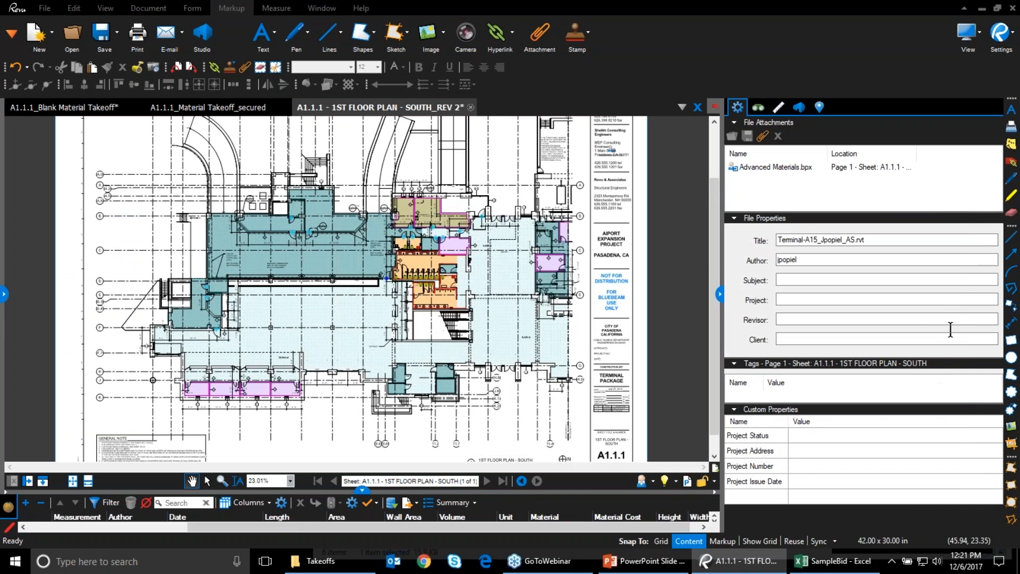